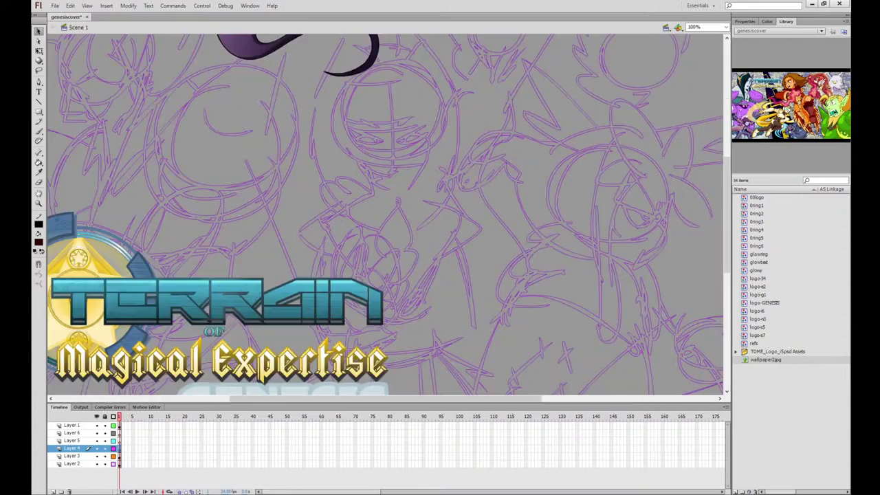
Hide Layer 1 with the logo so the purple rough sketch is unobstructed, and activate Layer 6
click(96, 425)
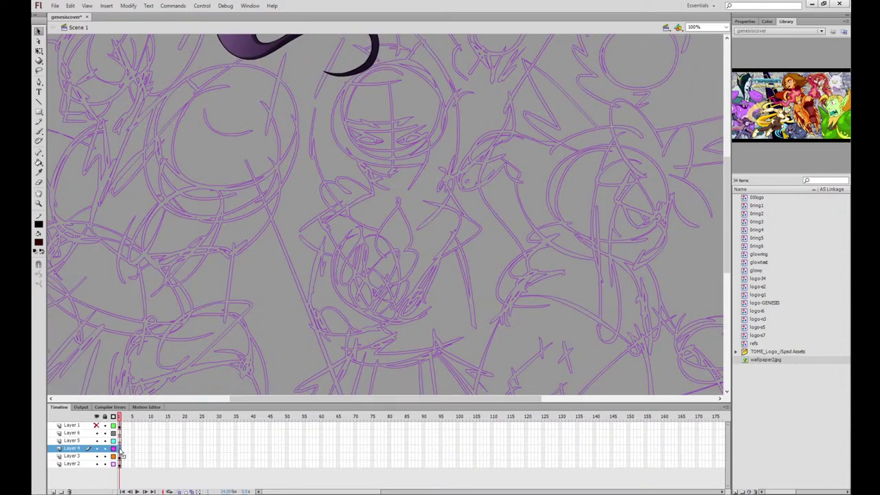
click(120, 432)
key(ctrl+minus)
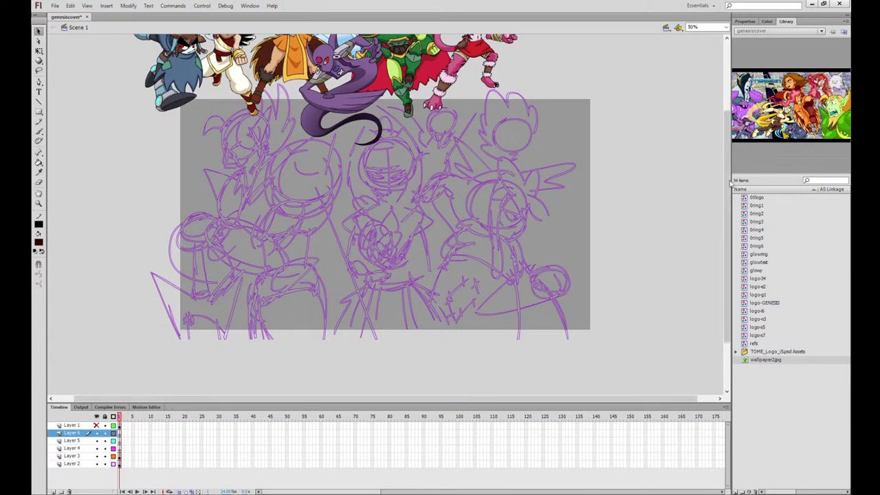
Move the colored character lineup on Layer 3 slightly right and down above the rough sketch, and deselect it
drag(727, 190, 727, 138)
click(488, 91)
click(488, 92)
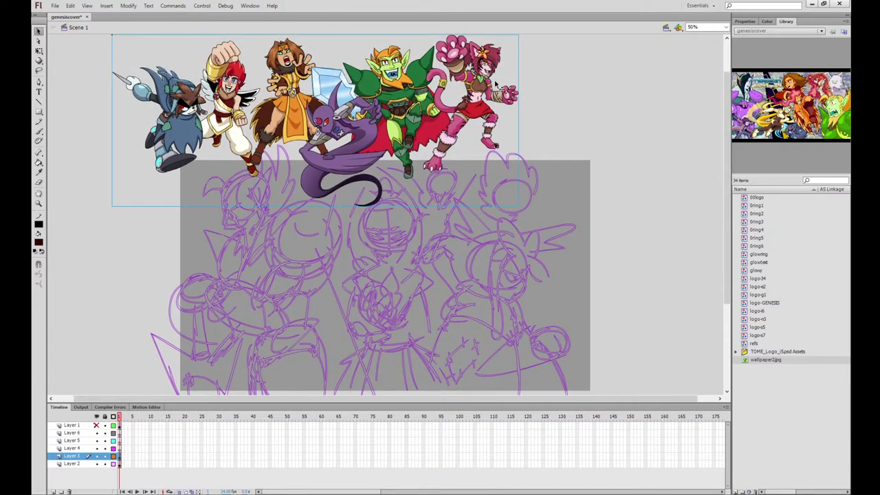
click(40, 51)
scroll(176, 71, down, 1)
drag(194, 92, 225, 80)
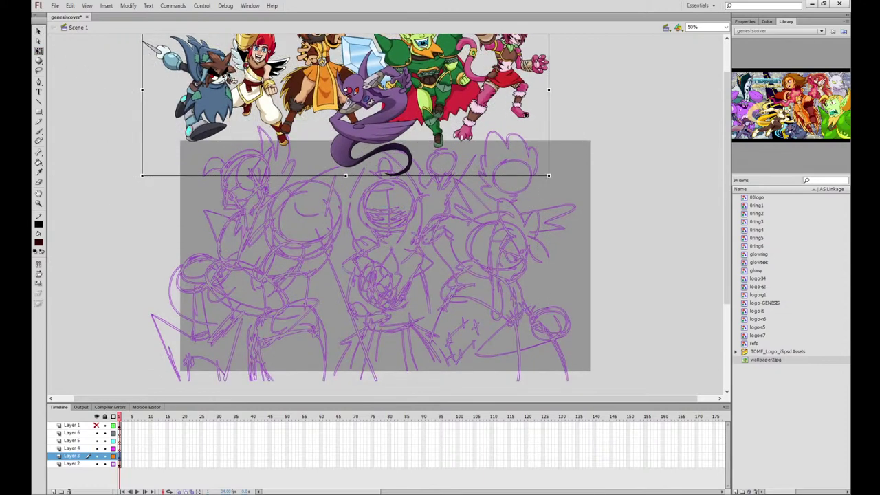
click(685, 314)
Examine the purple rough sketch up close, focusing on the head of the central figure
scroll(685, 313, down, 1)
click(87, 16)
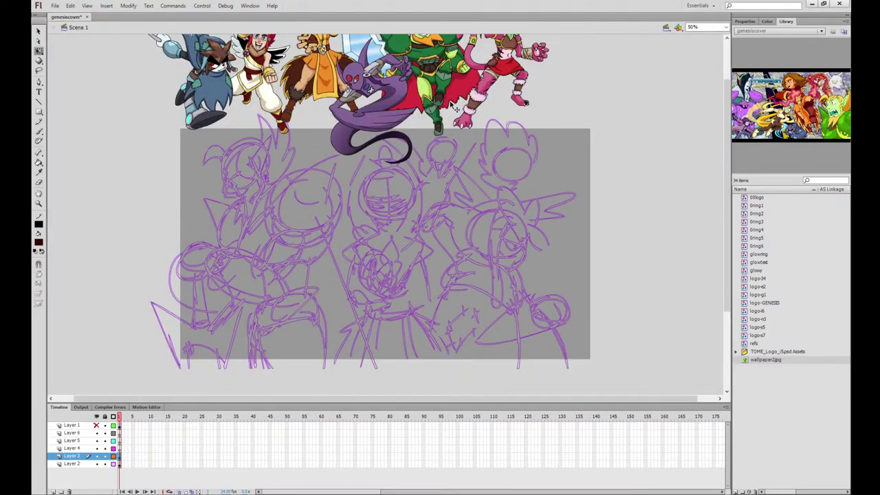
drag(465, 88, 466, 111)
scroll(482, 94, up, 5)
click(558, 122)
key(ctrl+equal)
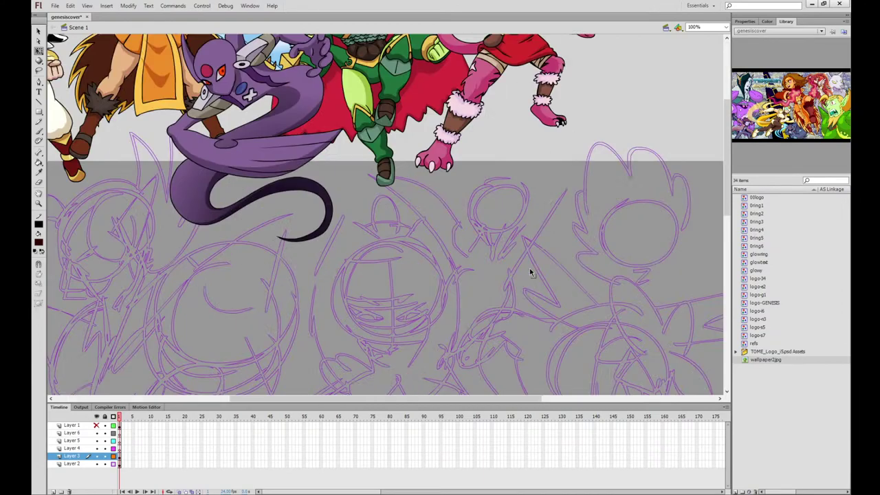
drag(530, 273, 539, 180)
key(ctrl+equal)
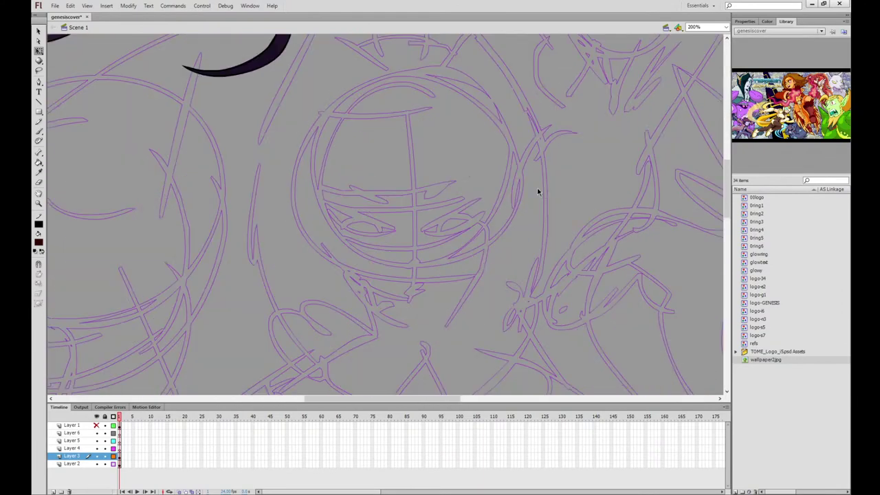
key(ctrl+minus)
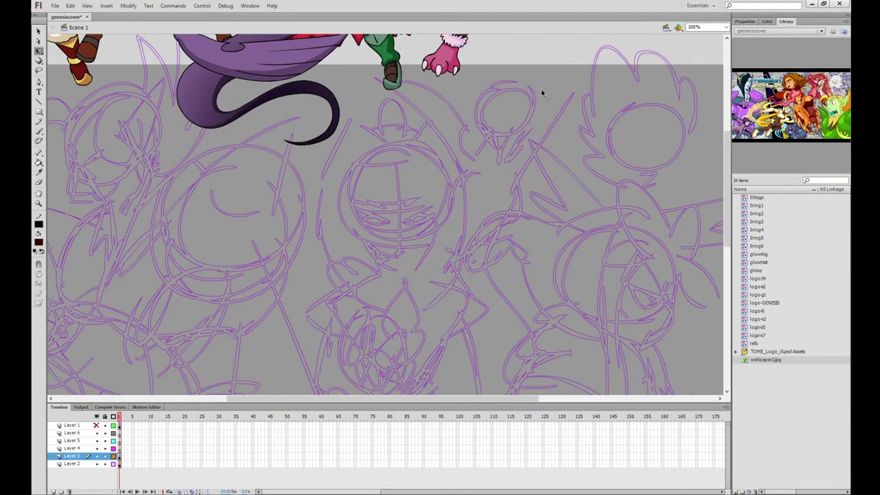
Choose the Brush tool and lower its smoothing, testing it with curved strokes over the central head and undoing them
click(38, 131)
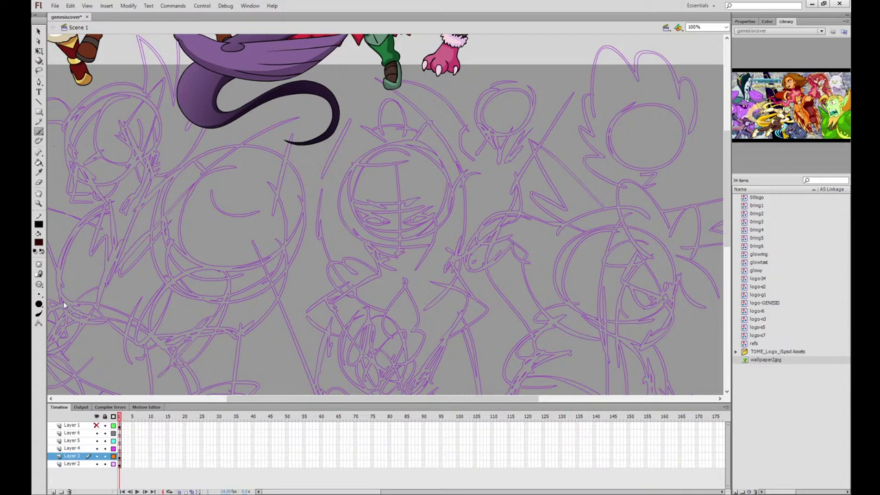
click(744, 22)
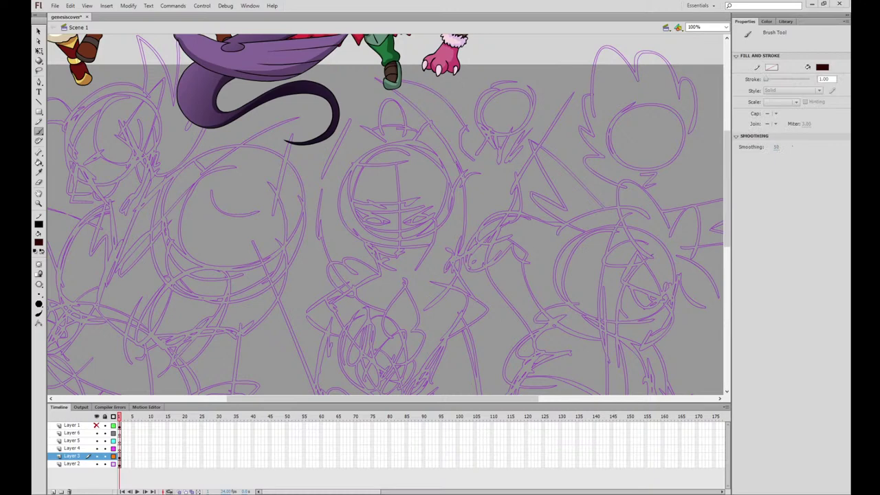
click(776, 147)
drag(374, 152, 344, 235)
key(ctrl+z)
click(777, 147)
drag(393, 163, 369, 253)
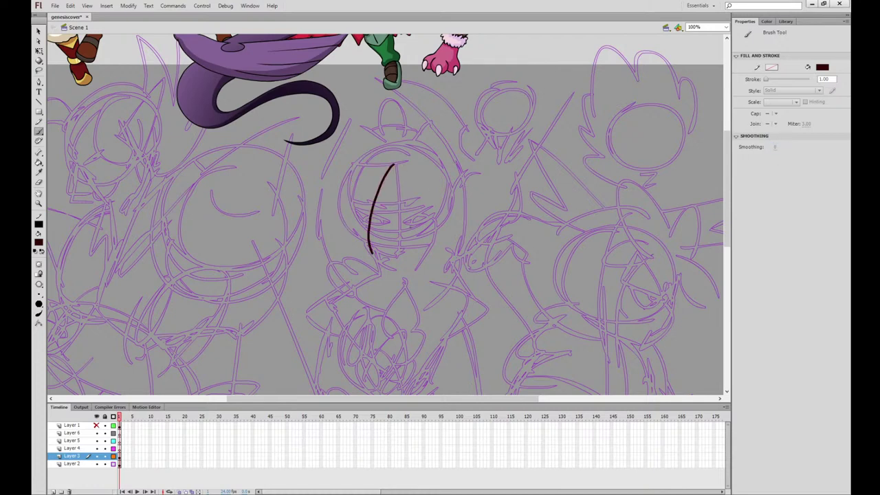
key(ctrl+equal)
key(ctrl+z)
mouse_move(404, 100)
mouse_down()
mouse_move(354, 192)
mouse_move(354, 291)
mouse_up()
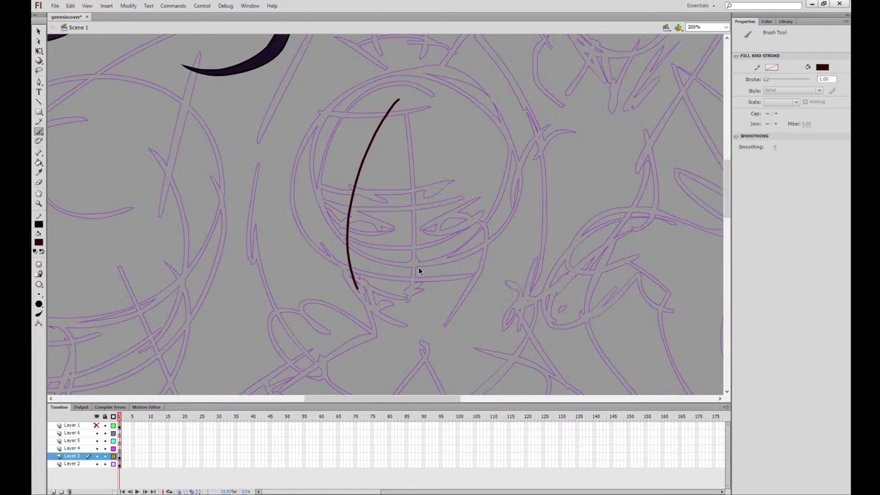
key(ctrl+z)
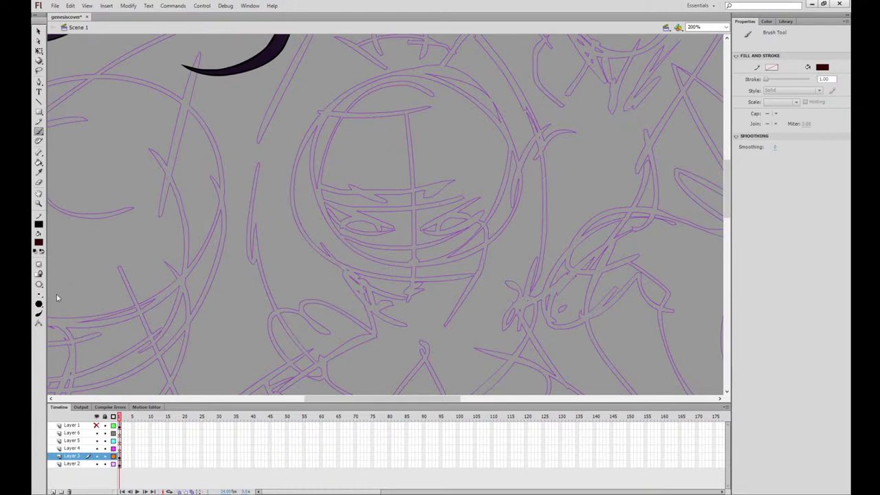
Enlarge the brush and give it a narrow vertical oval shape, testing with strokes around the central head and undoing each
click(38, 315)
mouse_move(239, 212)
mouse_down()
mouse_move(265, 181)
mouse_move(270, 285)
mouse_up()
key(ctrl+z)
mouse_move(321, 145)
mouse_down()
mouse_move(306, 153)
mouse_move(410, 311)
mouse_up()
key(ctrl+z)
drag(328, 162, 338, 264)
key(ctrl+z)
drag(350, 124, 329, 307)
key(ctrl+z)
drag(338, 83, 327, 246)
key(ctrl+z)
mouse_move(385, 72)
mouse_down()
mouse_move(289, 43)
mouse_move(303, 302)
mouse_up()
key(ctrl+z)
drag(565, 129, 633, 237)
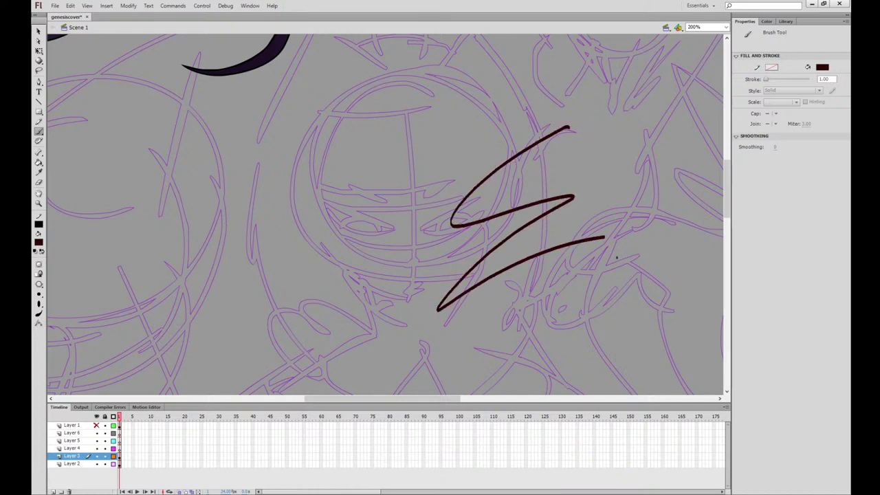
key(ctrl+z)
Try a brush smoothing of 10 and restore the previous value, testing with strokes around the central head and undoing them
click(776, 146)
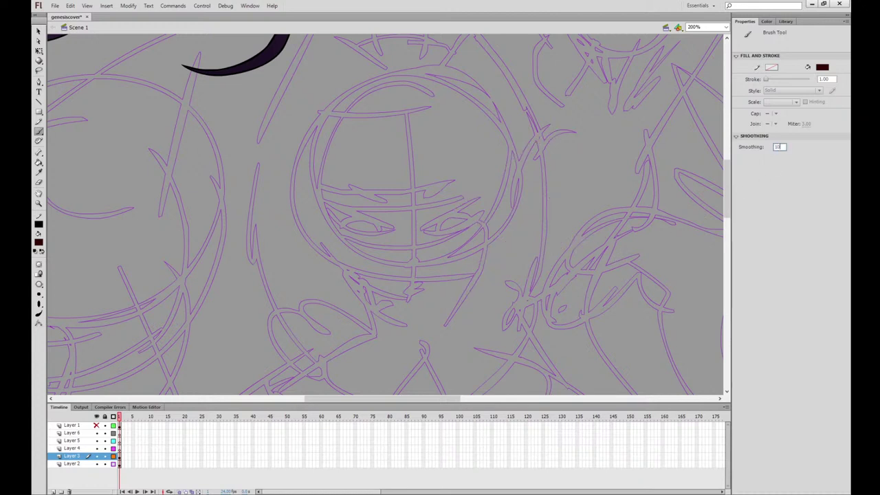
mouse_move(334, 202)
mouse_down()
mouse_move(521, 138)
mouse_move(570, 187)
mouse_up()
key(ctrl+z)
click(778, 146)
mouse_move(388, 70)
mouse_down()
mouse_move(352, 41)
mouse_move(266, 307)
mouse_up()
drag(426, 193, 435, 219)
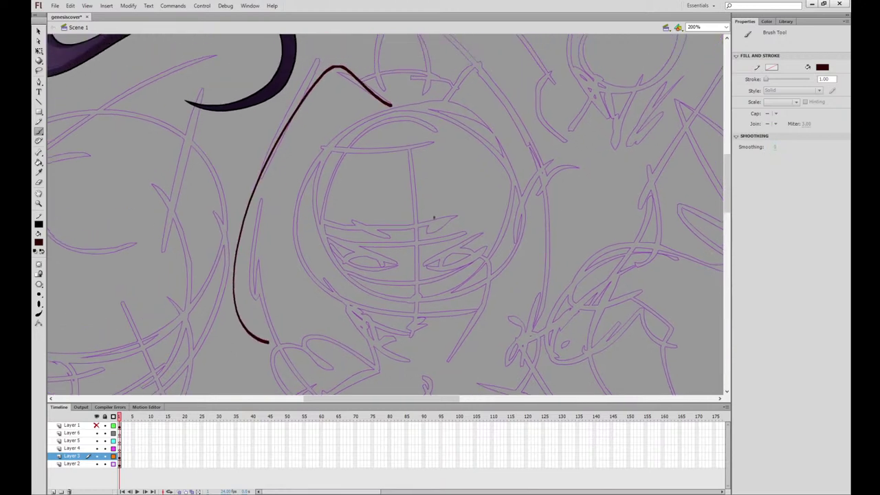
key(ctrl+z)
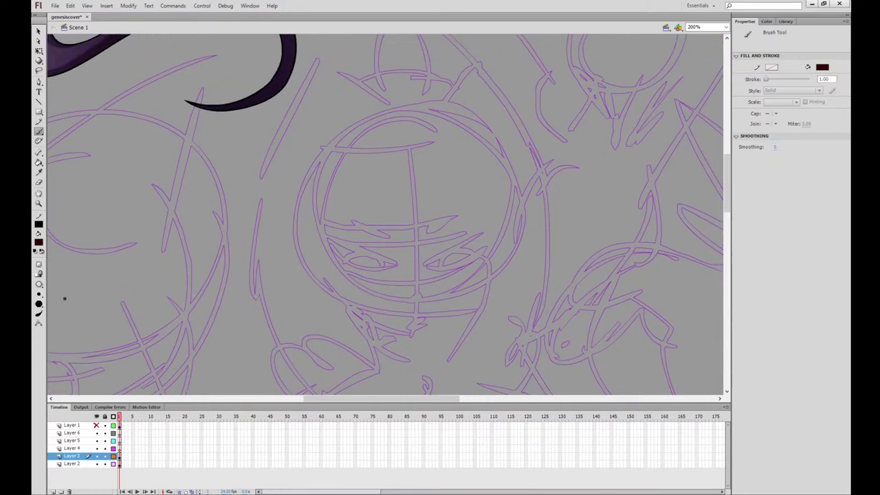
Compare different brush shapes and pressure sensitivity with test strokes over the central head, undo them, and settle on the round brush
drag(361, 129, 354, 246)
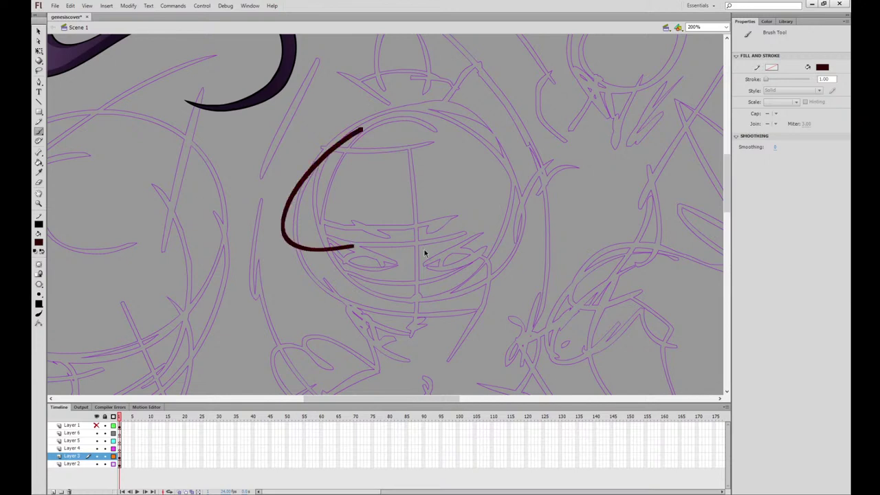
key(ctrl+z)
mouse_move(303, 172)
mouse_down()
mouse_move(267, 217)
mouse_move(269, 231)
mouse_up()
key(ctrl+z)
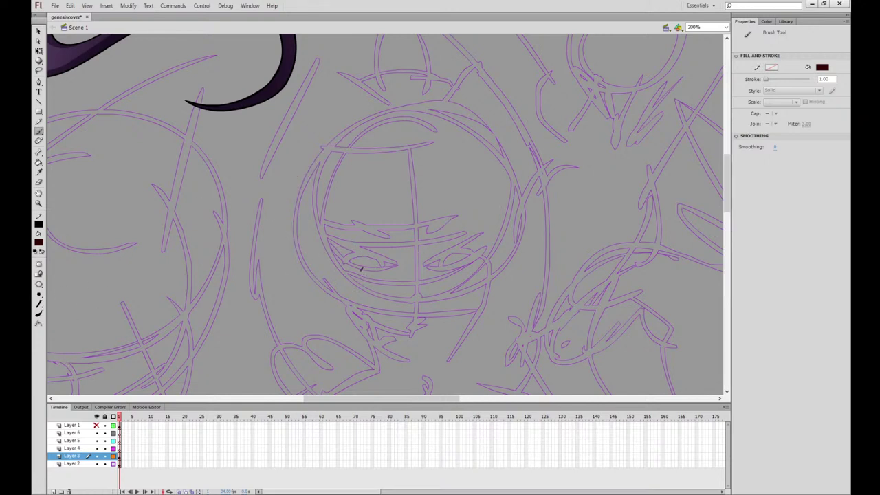
click(39, 304)
click(55, 302)
mouse_move(257, 161)
mouse_down()
mouse_move(301, 187)
mouse_move(305, 211)
mouse_move(348, 214)
mouse_up()
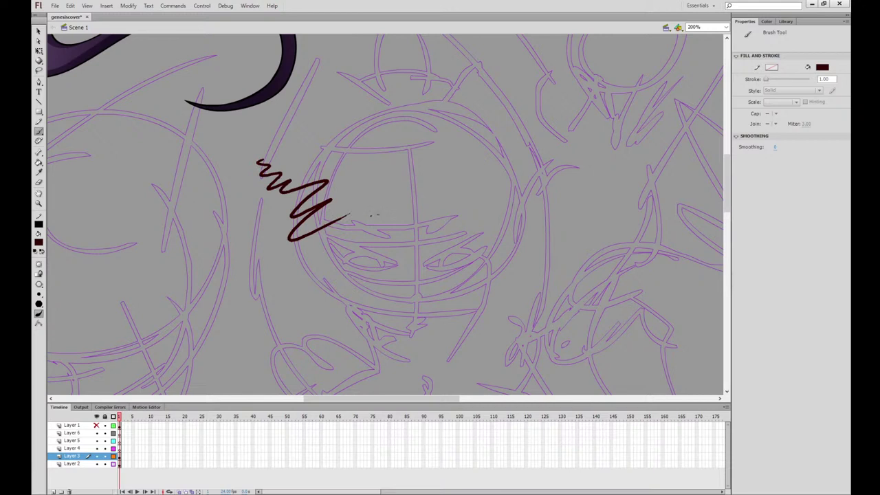
key(ctrl+z)
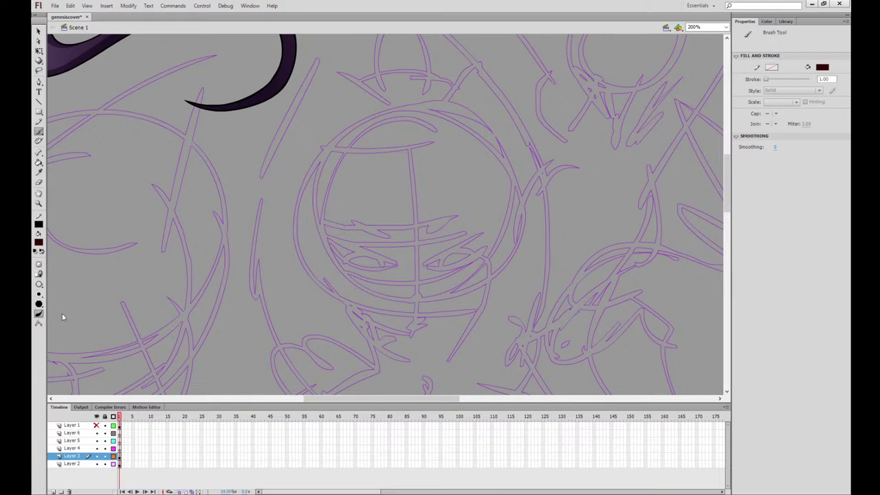
drag(399, 101, 330, 57)
key(ctrl+z)
drag(392, 104, 263, 248)
key(ctrl+z)
drag(380, 98, 303, 57)
key(ctrl+z)
mouse_move(389, 105)
mouse_down()
mouse_move(368, 101)
mouse_move(328, 60)
mouse_up()
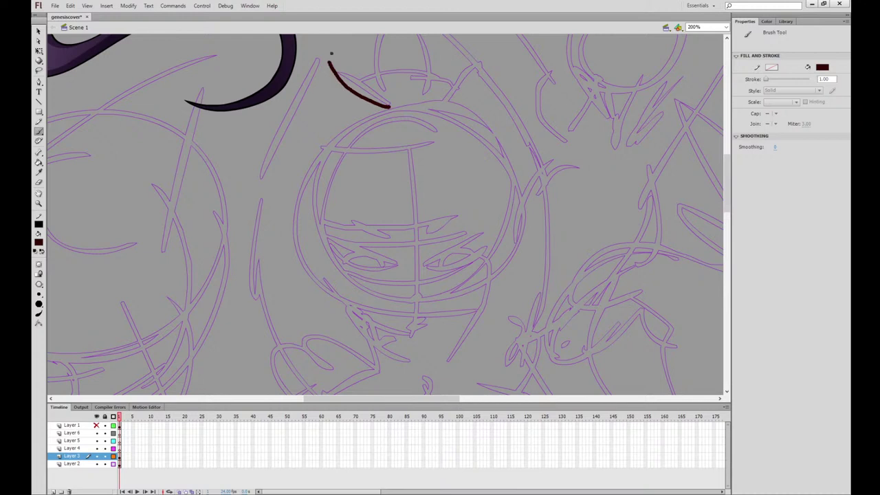
key(ctrl+z)
mouse_move(388, 105)
mouse_down()
mouse_move(354, 94)
mouse_move(322, 66)
mouse_move(240, 219)
mouse_move(251, 241)
mouse_up()
key(ctrl+z)
Ink the central figure's left hair section in dark red, from the crown peak to jagged tips, including its outer and inner edges
mouse_move(389, 104)
mouse_down()
mouse_move(299, 94)
mouse_move(242, 273)
mouse_move(258, 235)
mouse_up()
drag(425, 205, 383, 117)
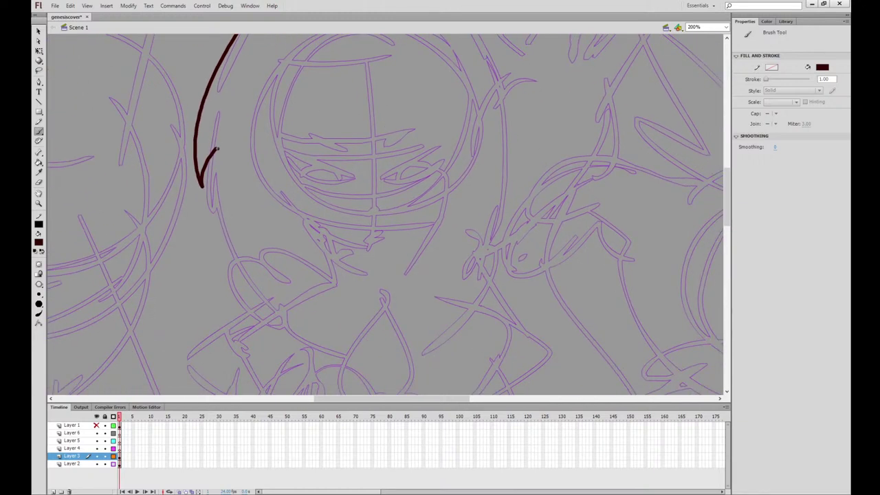
mouse_move(217, 148)
mouse_down()
mouse_move(210, 171)
mouse_move(252, 290)
mouse_move(273, 276)
mouse_up()
drag(392, 128, 396, 198)
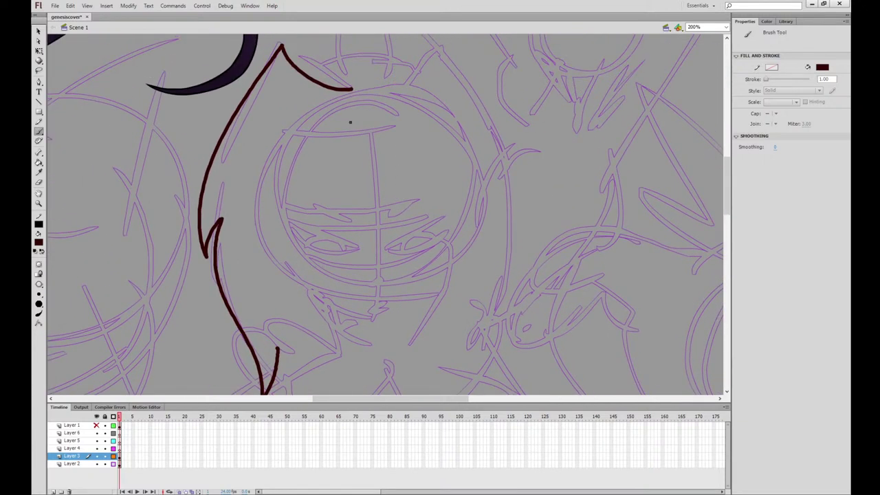
mouse_move(310, 115)
mouse_down()
mouse_move(293, 258)
mouse_move(308, 276)
mouse_move(282, 260)
mouse_move(295, 307)
mouse_move(279, 376)
mouse_up()
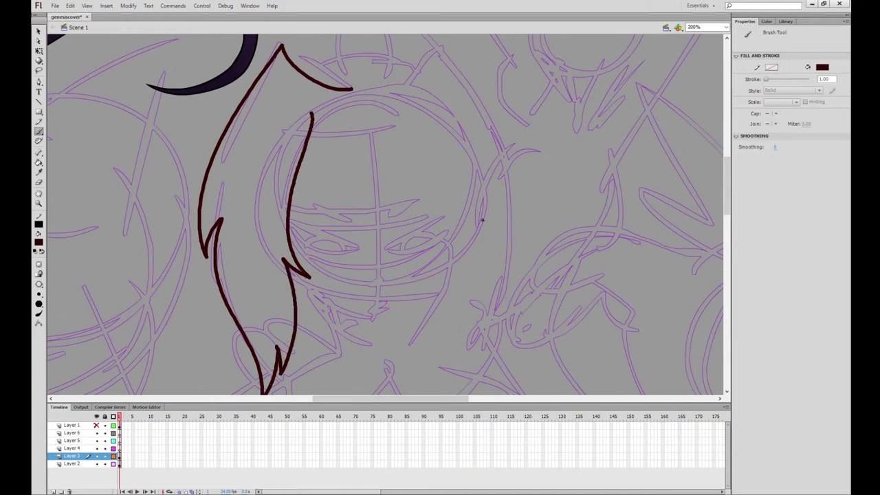
Ink the matching right hair section from the forehead past its jagged tips and back up to the crown peak
mouse_move(311, 128)
mouse_down()
mouse_move(354, 134)
mouse_move(411, 124)
mouse_move(441, 247)
mouse_move(424, 280)
mouse_up()
drag(489, 229, 481, 171)
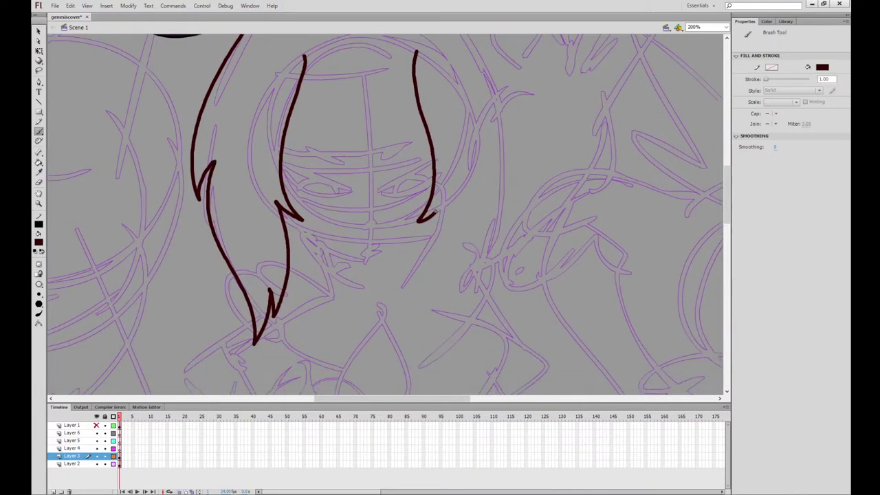
mouse_move(433, 213)
mouse_down()
mouse_move(428, 297)
mouse_move(439, 315)
mouse_move(441, 292)
mouse_move(467, 338)
mouse_up()
drag(507, 297, 506, 325)
mouse_move(467, 366)
mouse_down()
mouse_move(509, 264)
mouse_move(507, 208)
mouse_move(518, 241)
mouse_up()
key(ctrl+z)
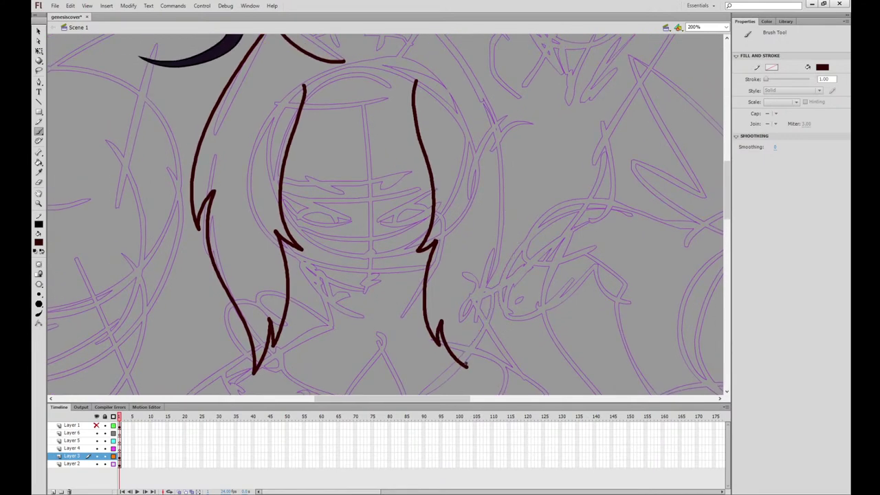
mouse_move(467, 366)
mouse_down()
mouse_move(462, 339)
mouse_move(484, 294)
mouse_move(504, 205)
mouse_move(515, 238)
mouse_up()
drag(546, 206, 539, 273)
mouse_move(508, 303)
mouse_down()
mouse_move(518, 266)
mouse_move(495, 172)
mouse_move(442, 95)
mouse_move(368, 124)
mouse_up()
Ink the flame-shaped tuft with its side curves atop the head, and the forehead band with short diagonal strokes at its upper corners
drag(393, 68, 405, 165)
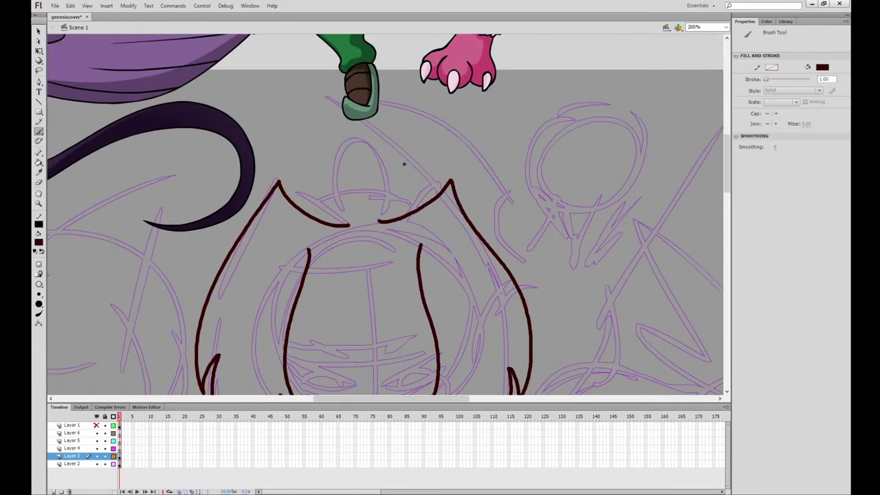
mouse_move(383, 199)
mouse_down()
mouse_move(363, 151)
mouse_move(362, 174)
mouse_move(343, 139)
mouse_move(344, 208)
mouse_move(329, 196)
mouse_move(306, 204)
mouse_move(314, 195)
mouse_move(340, 207)
mouse_move(308, 215)
mouse_up()
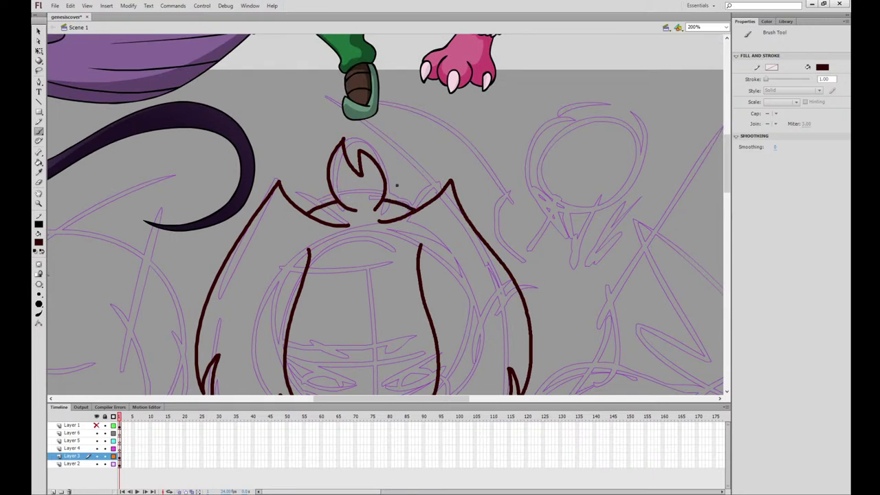
drag(411, 232, 429, 162)
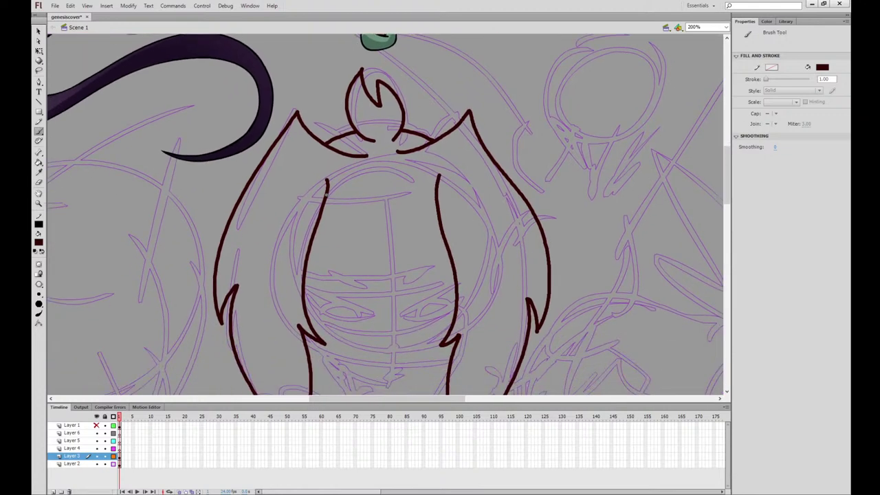
drag(326, 199, 436, 188)
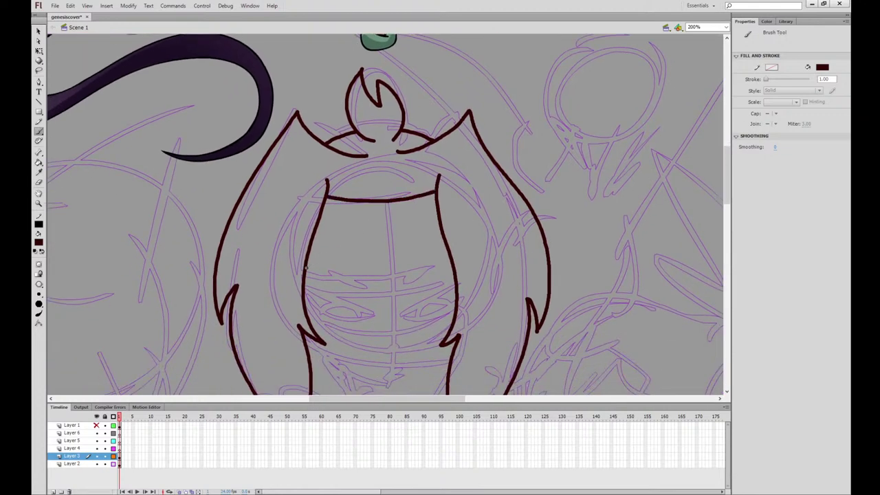
mouse_move(306, 268)
mouse_down()
mouse_move(359, 280)
mouse_move(455, 265)
mouse_up()
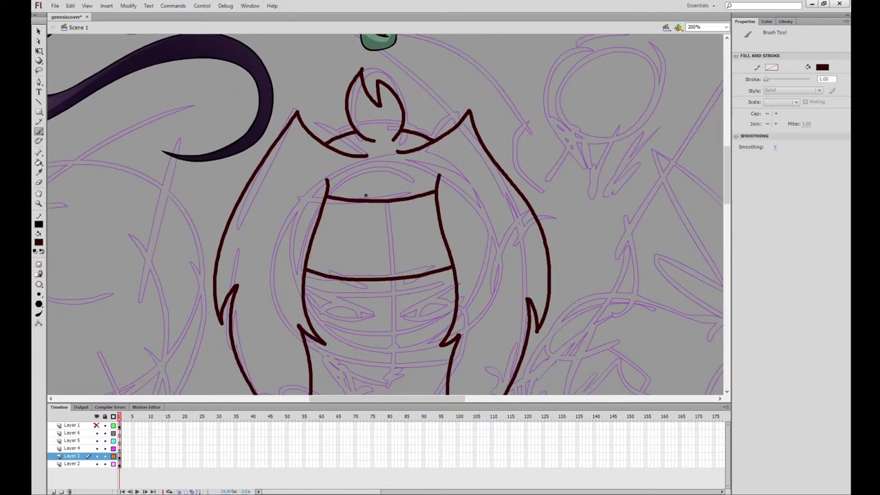
drag(356, 200, 337, 183)
drag(416, 196, 434, 174)
Taper the blunt ends of the forehead and crown hair lines with the Eraser
key(v)
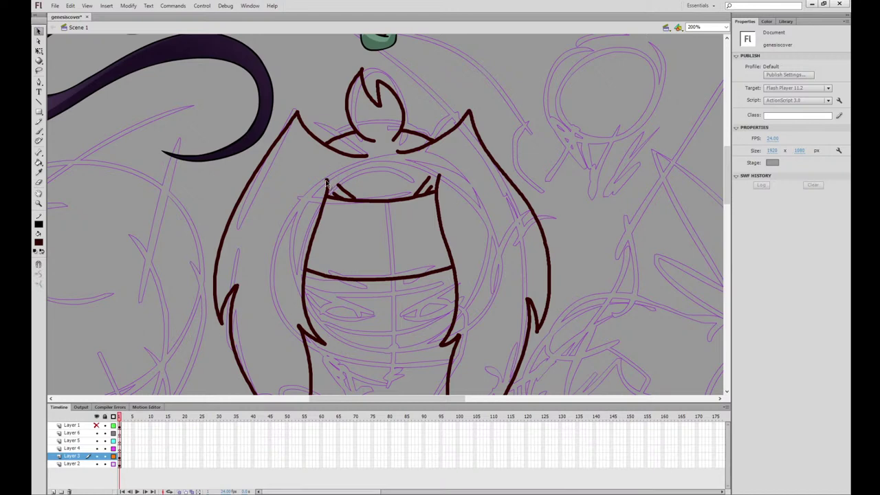
key(e)
drag(324, 176, 318, 197)
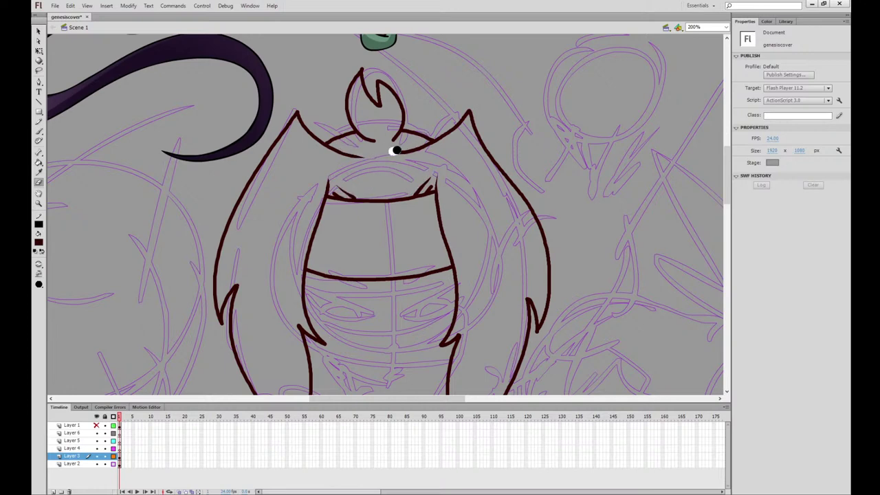
drag(394, 124, 390, 144)
key(ctrl+equal)
key(ctrl+equal)
drag(168, 121, 224, 144)
drag(574, 95, 536, 122)
key(ctrl+minus)
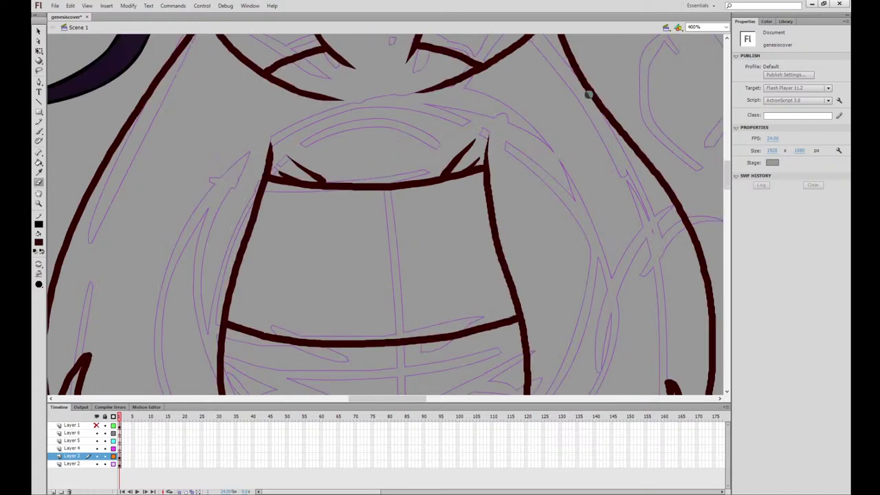
Ink a flame emblem with a small inner arch in dark red on the forehead, below the upper headband line
key(ctrl+minus)
key(b)
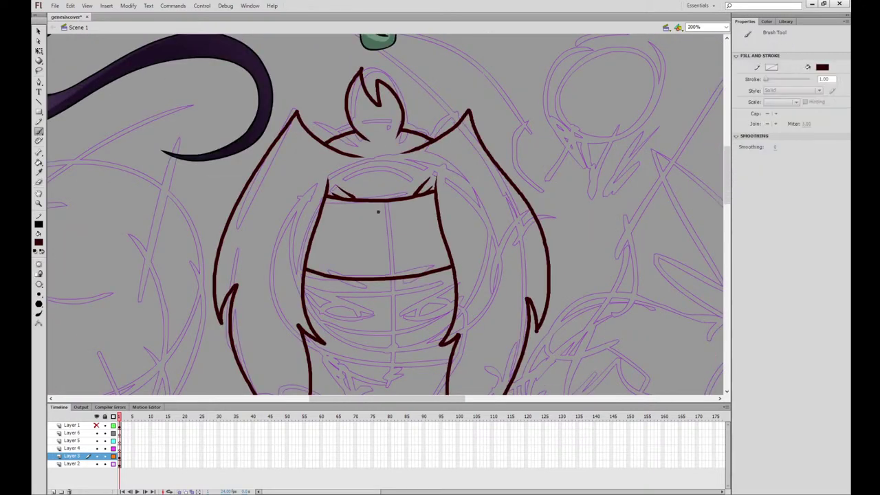
mouse_move(378, 212)
mouse_down()
mouse_move(364, 242)
mouse_move(345, 252)
mouse_move(381, 250)
mouse_move(395, 267)
mouse_move(418, 253)
mouse_move(411, 228)
mouse_move(378, 212)
mouse_up()
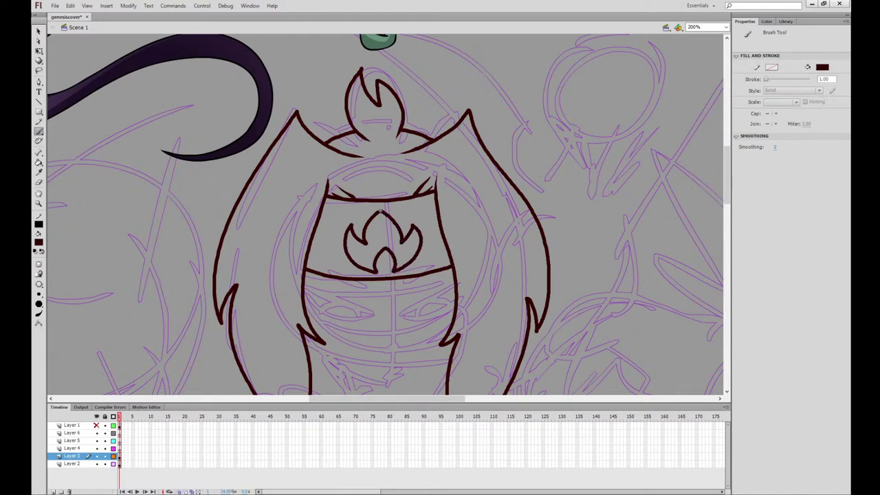
Ink the jawline as a smooth curve with a rounded chin, running between the two inner hair edges
drag(459, 265, 454, 169)
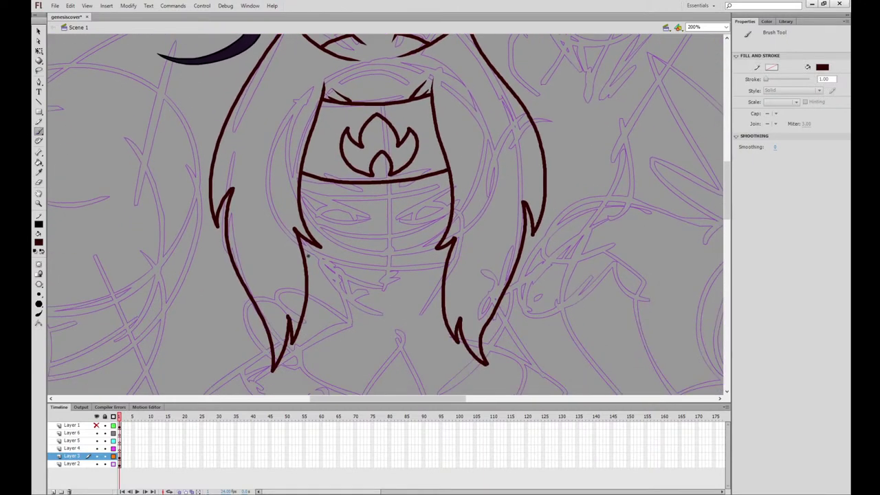
drag(307, 267, 382, 309)
key(ctrl+z)
mouse_move(300, 239)
mouse_down()
mouse_move(333, 290)
mouse_move(393, 317)
mouse_up()
key(ctrl+z)
mouse_move(303, 255)
mouse_down()
mouse_move(393, 313)
mouse_move(443, 274)
mouse_up()
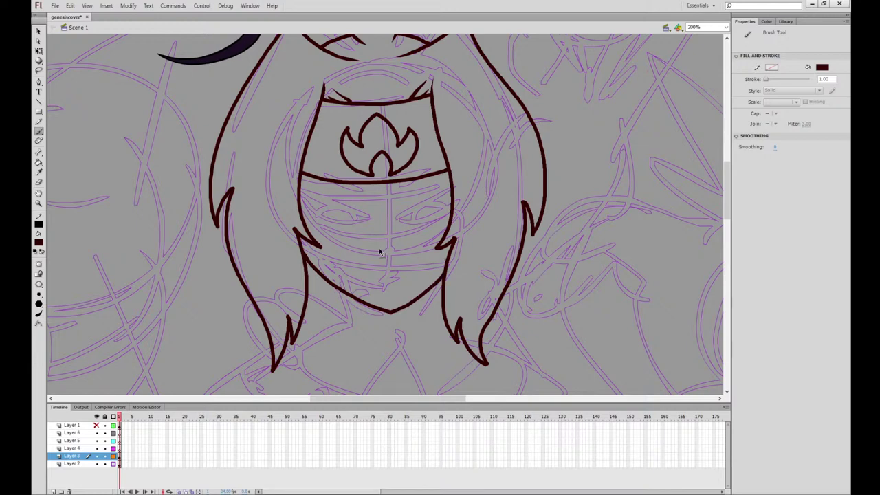
key(ctrl+z)
key(ctrl+z)
mouse_move(305, 255)
mouse_down()
mouse_move(383, 311)
mouse_move(426, 293)
mouse_move(446, 271)
mouse_up()
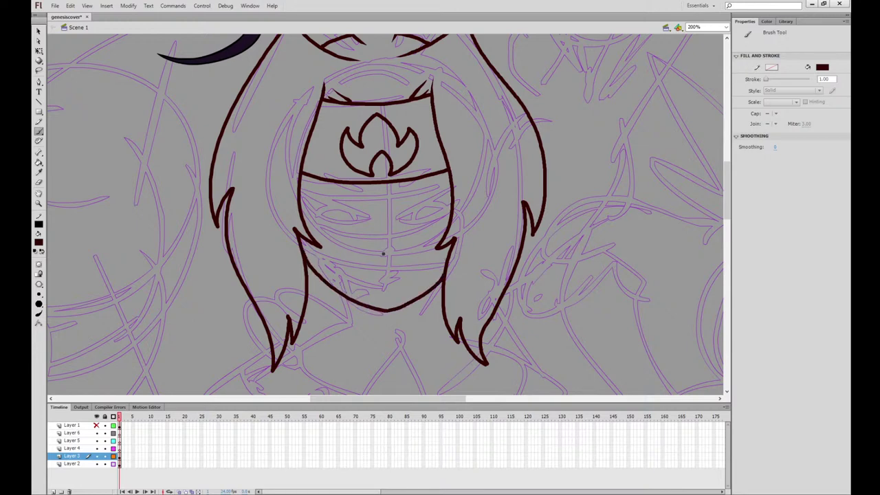
Ink the nose with short strokes and two curved brow shapes hanging from the lower headband line
drag(375, 255, 395, 249)
key(ctrl+z)
drag(397, 256, 390, 253)
mouse_move(313, 177)
mouse_down()
mouse_move(342, 199)
mouse_move(365, 185)
mouse_move(332, 192)
mouse_move(397, 182)
mouse_move(391, 192)
mouse_move(408, 197)
mouse_move(441, 173)
mouse_up()
key(ctrl+z)
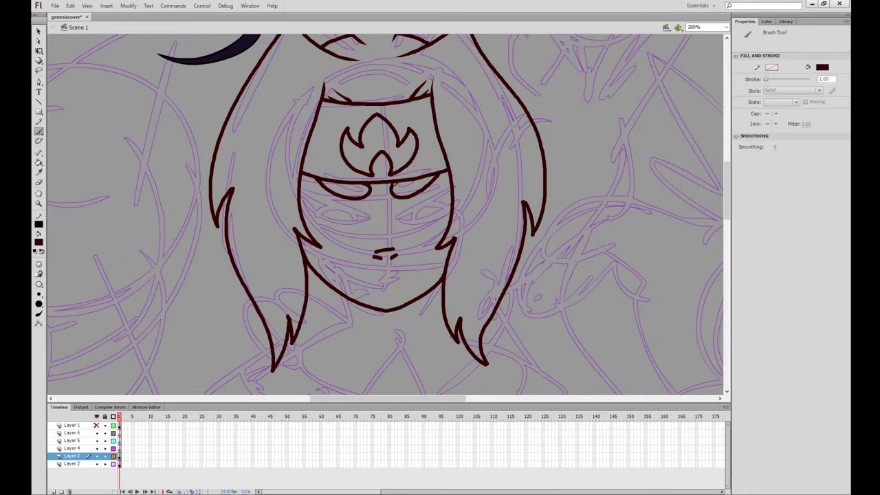
Ink pointed, slanted upper eyelids and curved lower lid lines, filling both upper lids with solid dark red
mouse_move(372, 216)
mouse_down()
mouse_move(283, 178)
mouse_move(308, 192)
mouse_move(310, 213)
mouse_move(325, 205)
mouse_move(373, 217)
mouse_move(400, 215)
mouse_move(465, 176)
mouse_move(452, 204)
mouse_move(388, 217)
mouse_up()
mouse_move(321, 216)
mouse_down()
mouse_move(415, 224)
mouse_move(440, 215)
mouse_up()
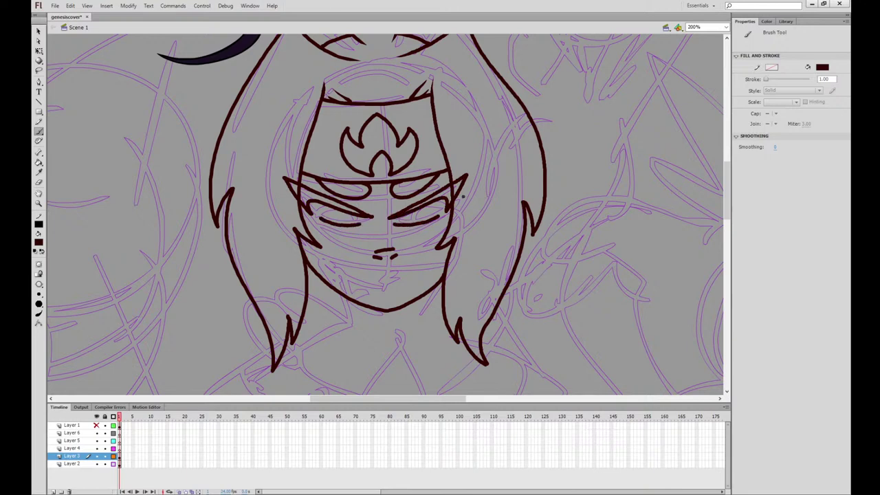
click(38, 162)
click(306, 192)
click(436, 190)
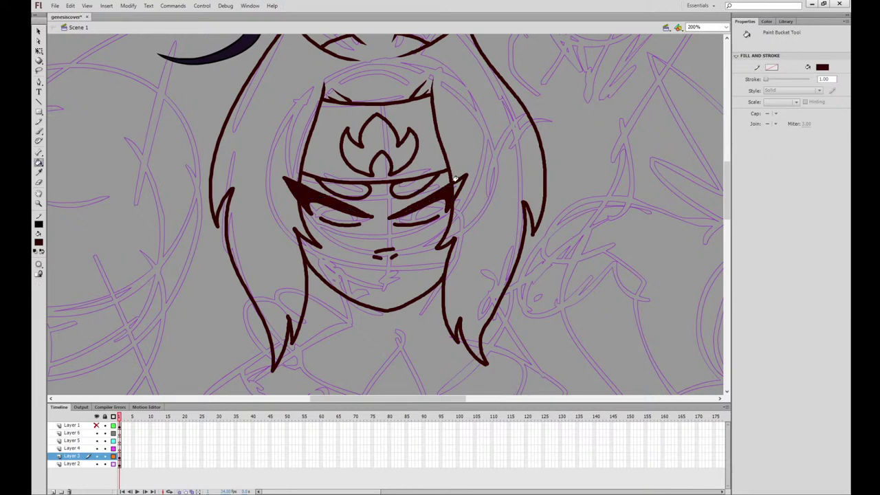
Brush the iris side curves between the upper and lower lids of both eyes
click(38, 132)
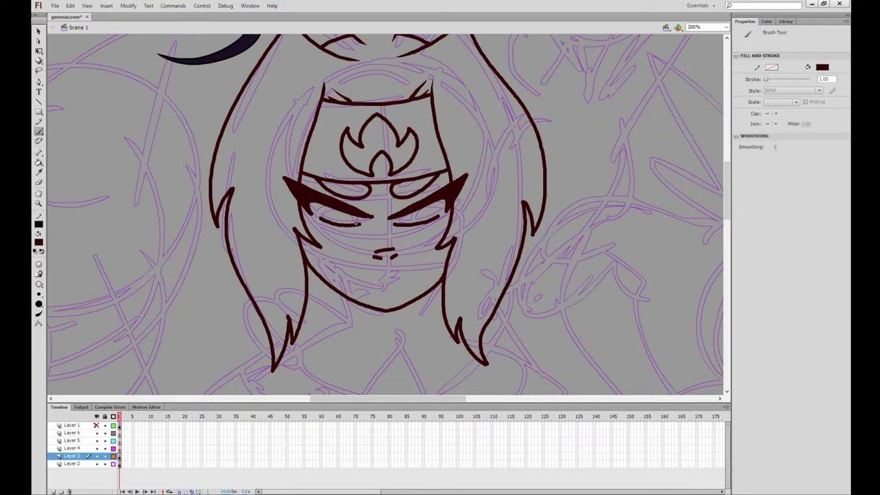
mouse_move(356, 224)
mouse_down()
mouse_move(353, 215)
mouse_move(324, 212)
mouse_move(324, 220)
mouse_up()
mouse_move(432, 220)
mouse_down()
mouse_move(420, 206)
mouse_move(403, 223)
mouse_up()
Trim the inner tip of the left upper eyelid to a finer point with the Eraser
click(38, 182)
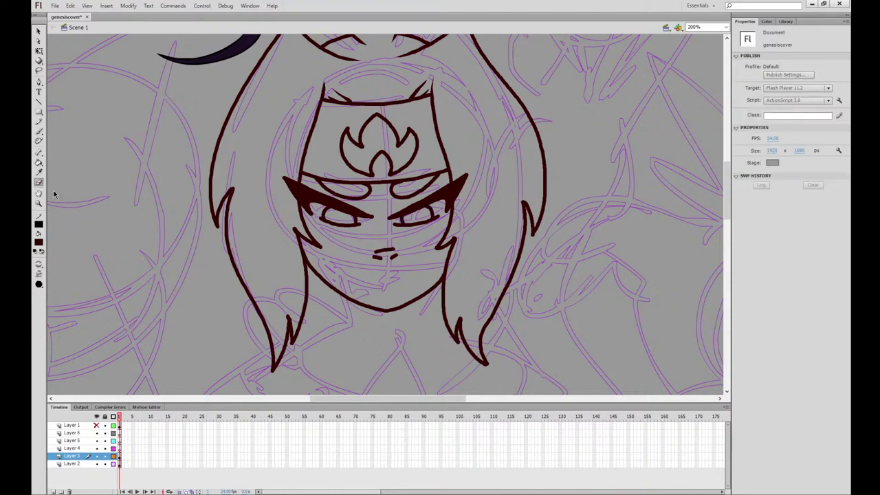
key(ctrl+=)
mouse_move(415, 197)
mouse_down()
mouse_move(386, 224)
mouse_move(407, 231)
mouse_up()
key(ctrl+z)
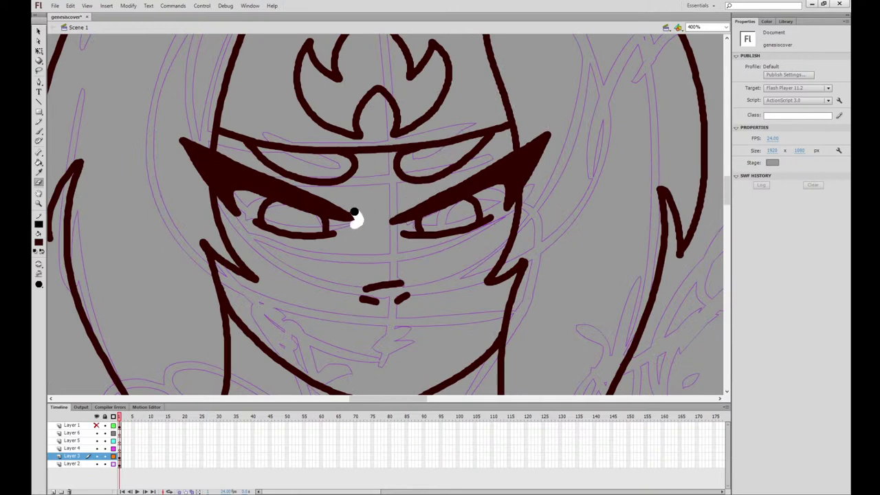
mouse_move(404, 210)
mouse_down()
mouse_move(389, 227)
mouse_move(279, 237)
mouse_up()
Narrow the right eye slightly from its inner corner with Free Transform so it sits farther from the face's centre
key(q)
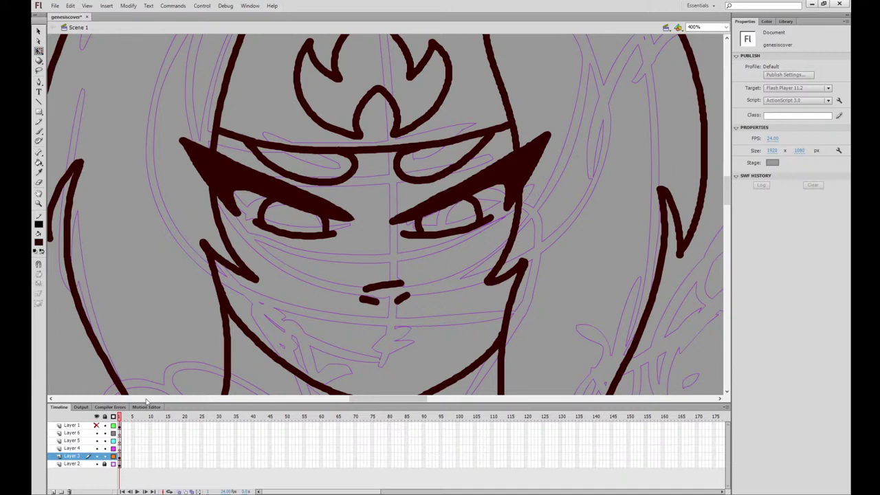
drag(375, 253, 473, 174)
mouse_move(393, 215)
mouse_down()
mouse_move(410, 213)
mouse_move(403, 197)
mouse_move(402, 206)
mouse_up()
click(407, 246)
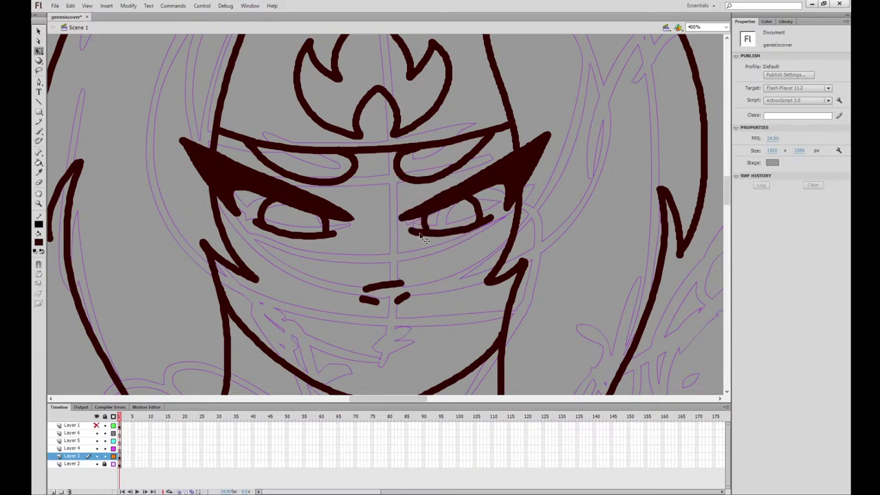
key(ctrl+equal)
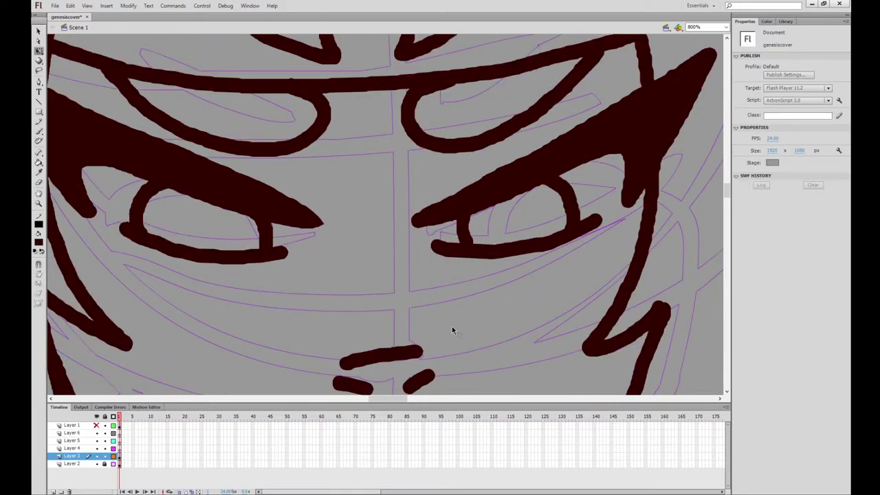
key(ctrl+minus)
key(ctrl+minus)
Ink a small, open, dark-filled mouth with a highlight between the nose and the chin
click(40, 132)
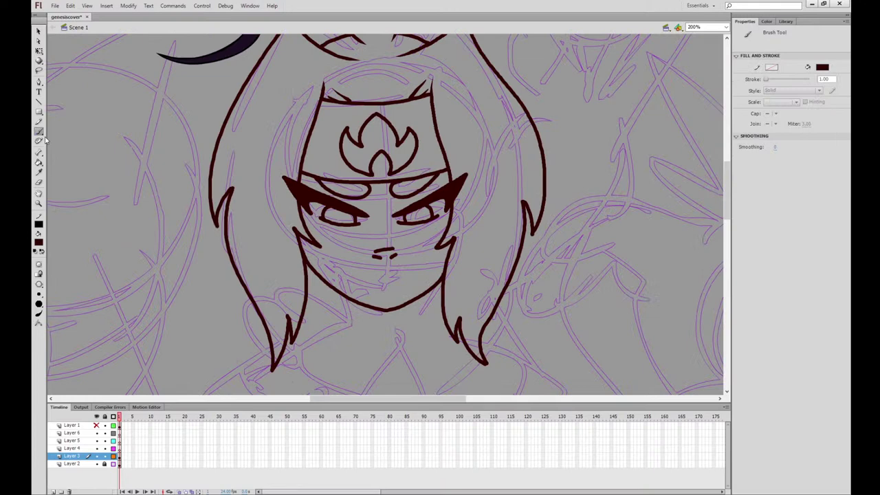
mouse_move(375, 284)
mouse_down()
mouse_move(393, 286)
mouse_move(383, 280)
mouse_move(384, 297)
mouse_move(395, 288)
mouse_up()
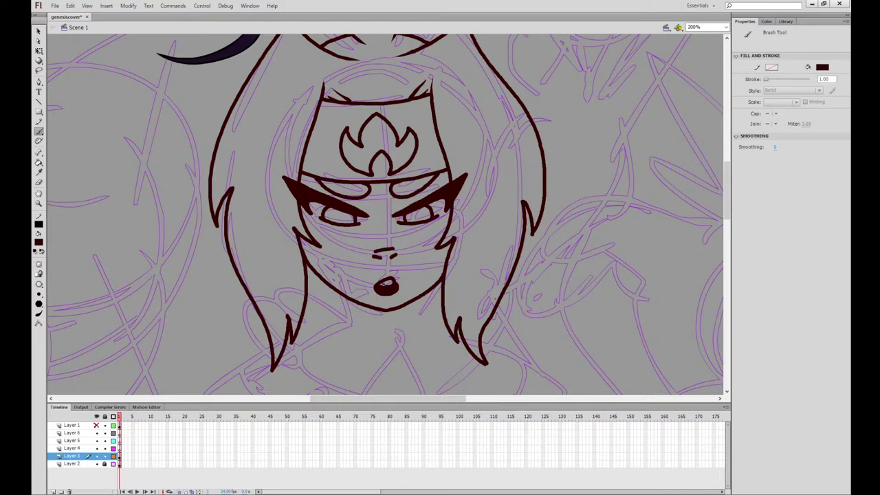
key(ctrl+z)
drag(381, 291, 385, 292)
key(ctrl+z)
key(ctrl+z)
Ink three overlapping rounded finger shapes of the raised hand over the rough sketch below the head
drag(726, 196, 721, 230)
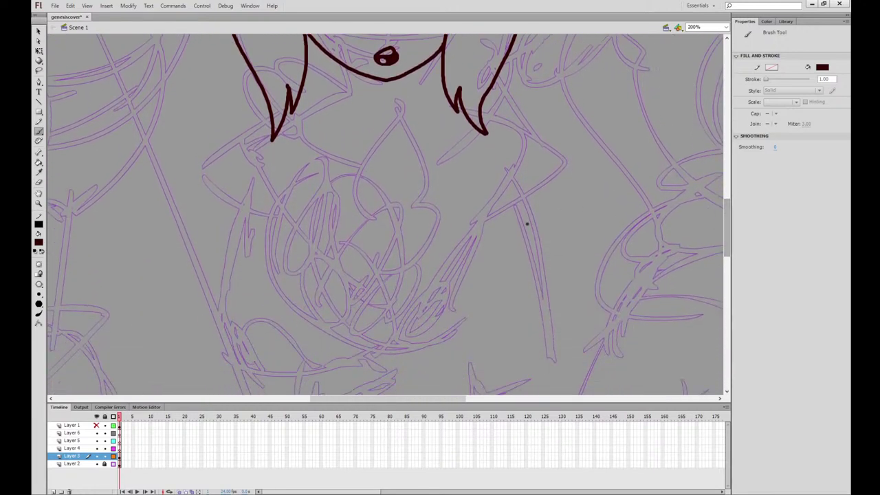
mouse_move(362, 217)
mouse_down()
mouse_move(344, 230)
mouse_move(320, 279)
mouse_move(328, 312)
mouse_move(373, 270)
mouse_move(383, 244)
mouse_move(358, 219)
mouse_up()
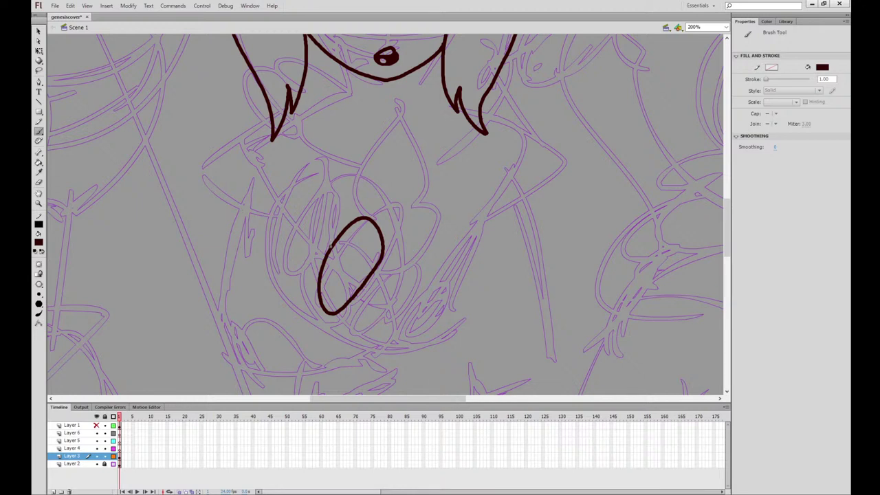
mouse_move(330, 249)
mouse_down()
mouse_move(341, 213)
mouse_move(334, 189)
mouse_move(302, 200)
mouse_move(290, 252)
mouse_move(333, 222)
mouse_move(331, 180)
mouse_move(291, 216)
mouse_move(292, 283)
mouse_move(319, 267)
mouse_up()
key(ctrl+z)
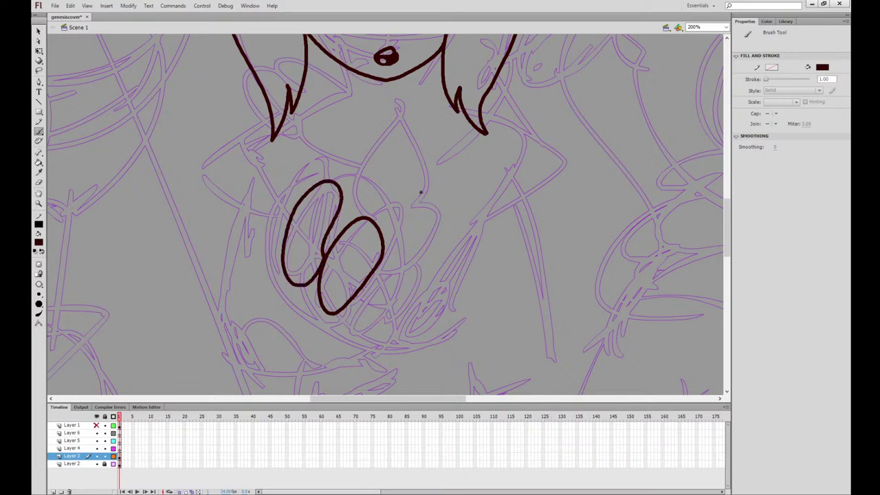
mouse_move(357, 295)
mouse_down()
mouse_move(347, 330)
mouse_move(390, 325)
mouse_move(417, 299)
mouse_move(423, 272)
mouse_move(405, 258)
mouse_move(357, 296)
mouse_up()
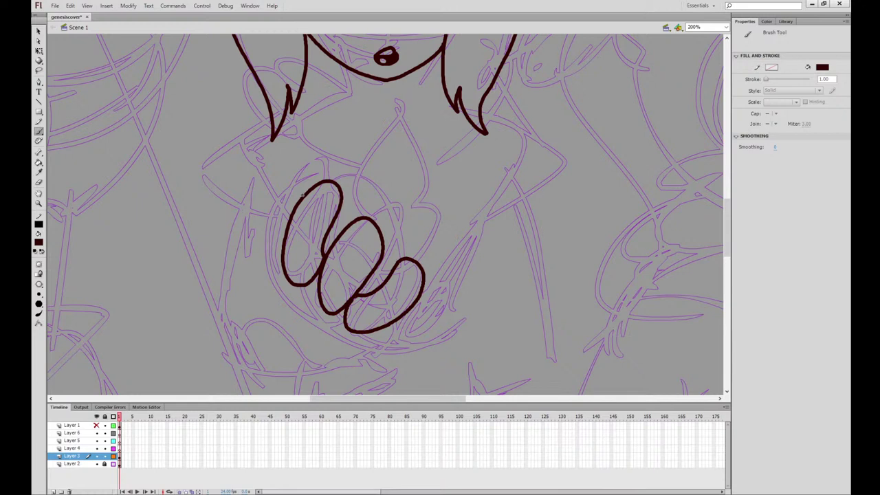
Ink the outer finger and the thumb behind the front fingers, plus the connecting segments between the lower fingers
mouse_move(309, 186)
mouse_down()
mouse_move(266, 241)
mouse_move(289, 251)
mouse_up()
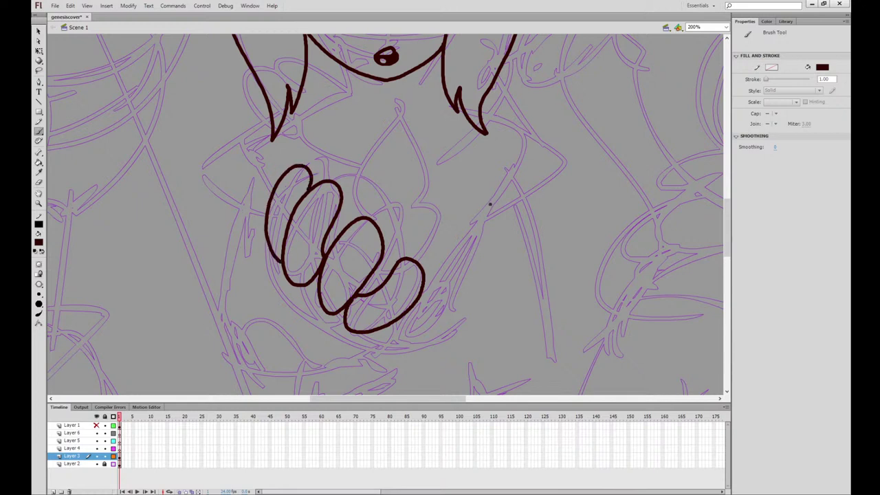
mouse_move(331, 180)
mouse_down()
mouse_move(345, 154)
mouse_move(363, 170)
mouse_move(358, 217)
mouse_up()
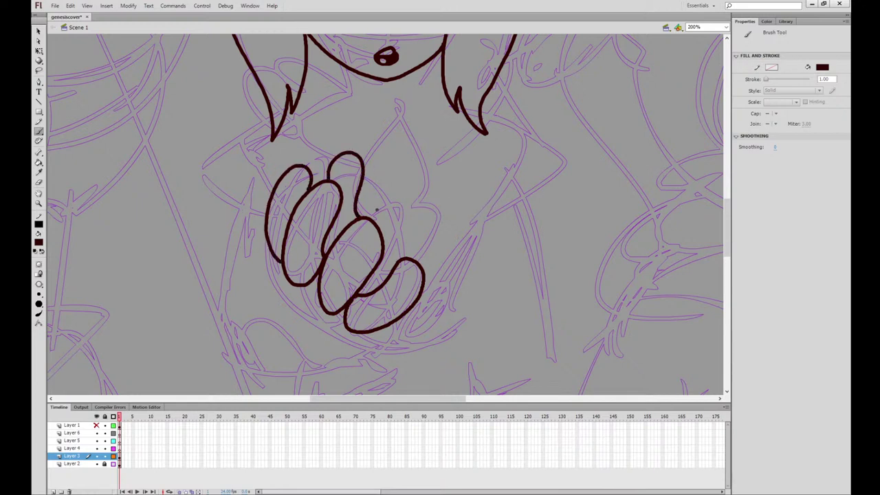
drag(401, 259, 379, 232)
drag(365, 283, 392, 277)
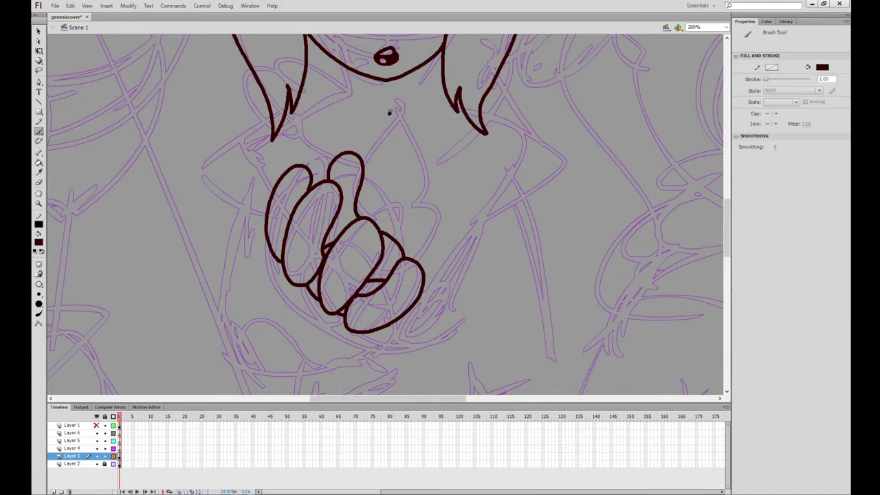
Ink jagged fur tufts and short neck lines under the chin, between the inner hair edges
mouse_move(398, 97)
mouse_down()
mouse_move(411, 201)
mouse_move(400, 209)
mouse_move(331, 171)
mouse_move(326, 195)
mouse_up()
mouse_move(401, 199)
mouse_down()
mouse_move(452, 196)
mouse_move(451, 203)
mouse_move(412, 202)
mouse_move(439, 172)
mouse_up()
key(ctrl+z)
mouse_move(440, 195)
mouse_down()
mouse_move(449, 177)
mouse_move(440, 172)
mouse_up()
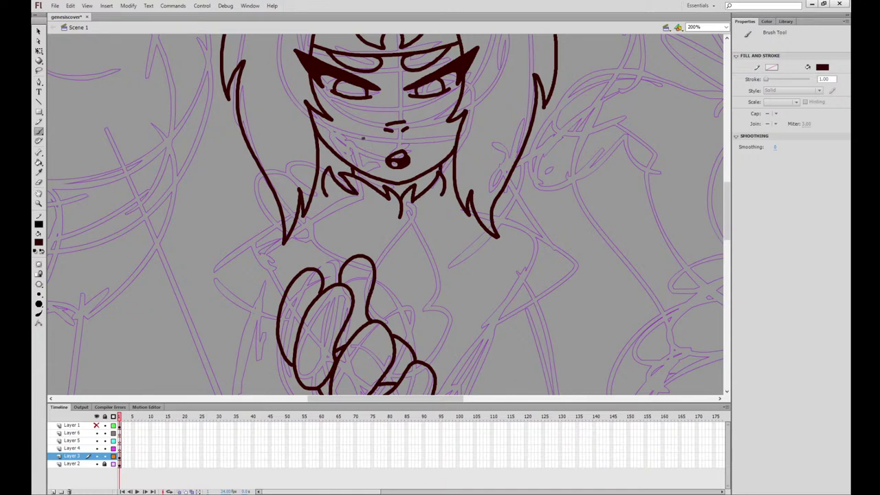
Ink the jagged outer edge of the fur collar around the shoulders, passing behind the hair tips and the hand
mouse_move(260, 164)
mouse_down()
mouse_move(243, 188)
mouse_move(271, 235)
mouse_move(261, 243)
mouse_move(327, 246)
mouse_move(311, 259)
mouse_move(347, 255)
mouse_move(401, 266)
mouse_move(404, 259)
mouse_move(437, 274)
mouse_move(500, 264)
mouse_move(486, 246)
mouse_move(510, 228)
mouse_move(519, 196)
mouse_up()
key(ctrl+z)
mouse_move(492, 249)
mouse_down()
mouse_move(537, 225)
mouse_move(524, 209)
mouse_move(526, 168)
mouse_up()
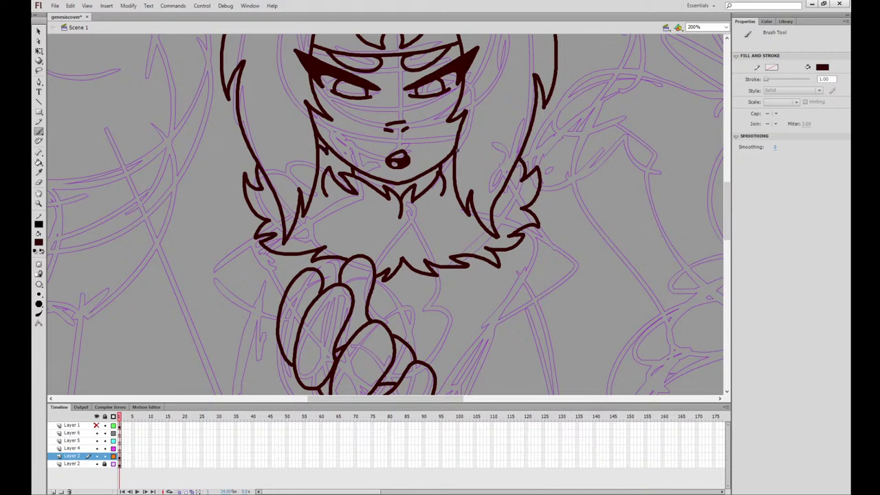
Close off the shadow areas on both sides of the neck and fill them with dark red
drag(445, 179, 455, 171)
click(39, 163)
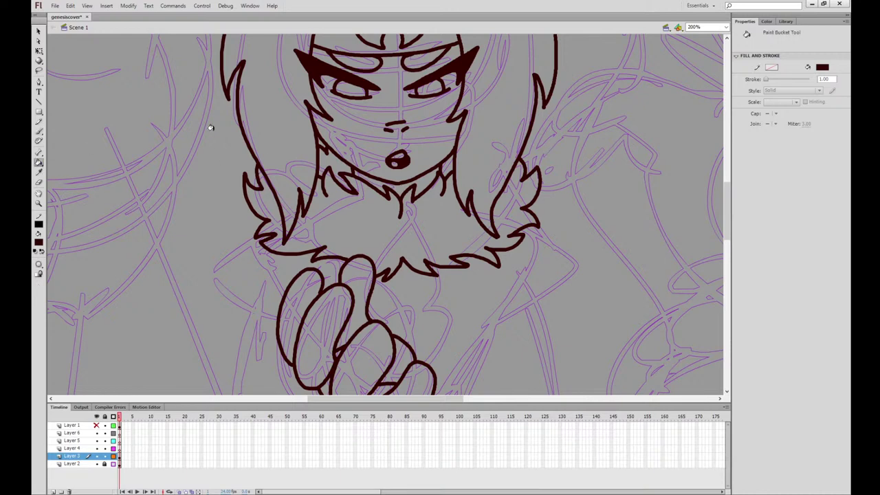
click(337, 165)
click(447, 165)
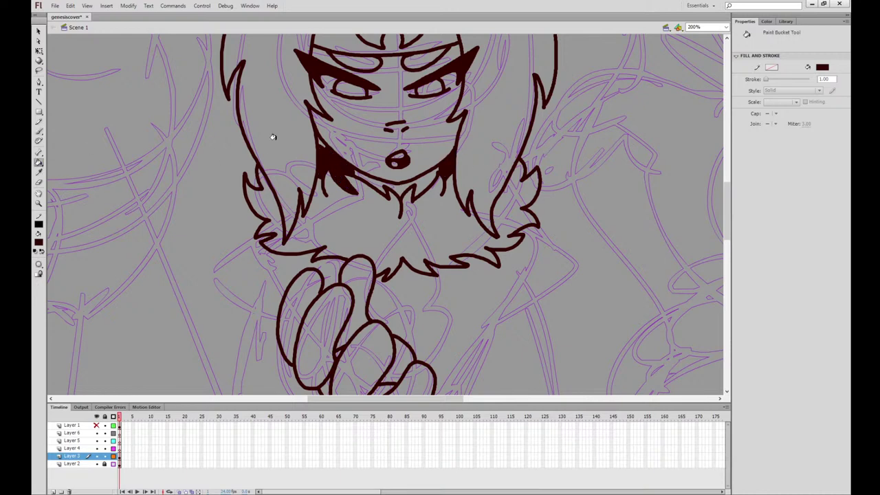
Taper the blunt ends of the neck tufts, inner hair tips, collar peak and nose strokes with the Eraser
click(38, 183)
key(ctrl+=)
mouse_move(415, 210)
mouse_down()
mouse_move(408, 230)
mouse_move(411, 187)
mouse_up()
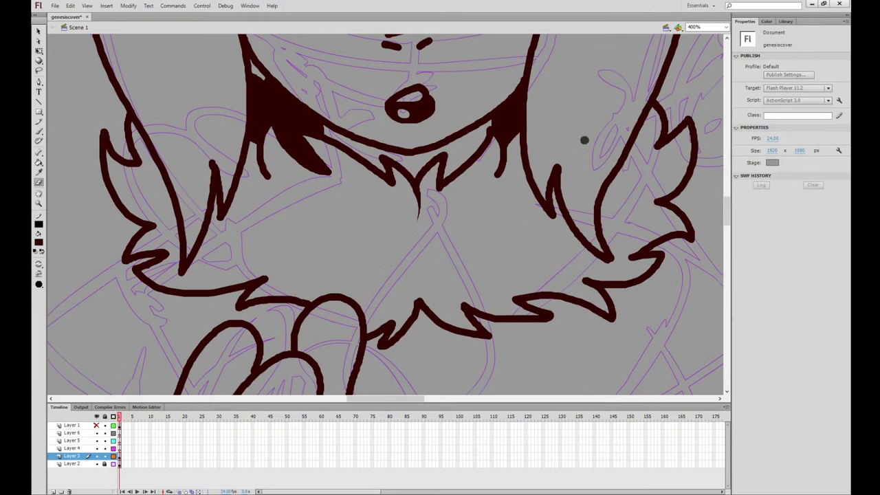
drag(491, 187, 494, 142)
drag(275, 180, 271, 148)
drag(212, 143, 205, 192)
drag(561, 149, 577, 219)
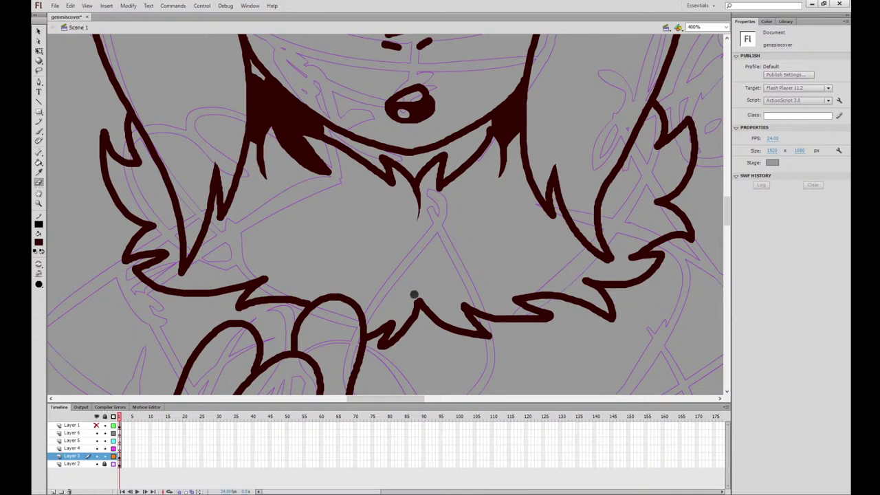
drag(418, 288, 405, 315)
drag(451, 103, 446, 231)
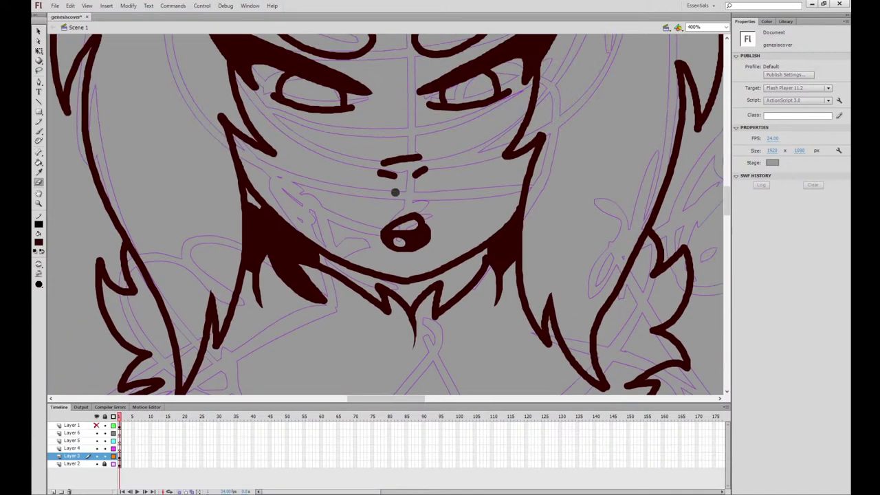
mouse_move(431, 164)
mouse_down()
mouse_move(414, 183)
mouse_move(425, 156)
mouse_move(379, 162)
mouse_up()
Add small lashes at the outer eye corners, and ink the body lines below the fur collar, including the right side curve
key(ctrl+minus)
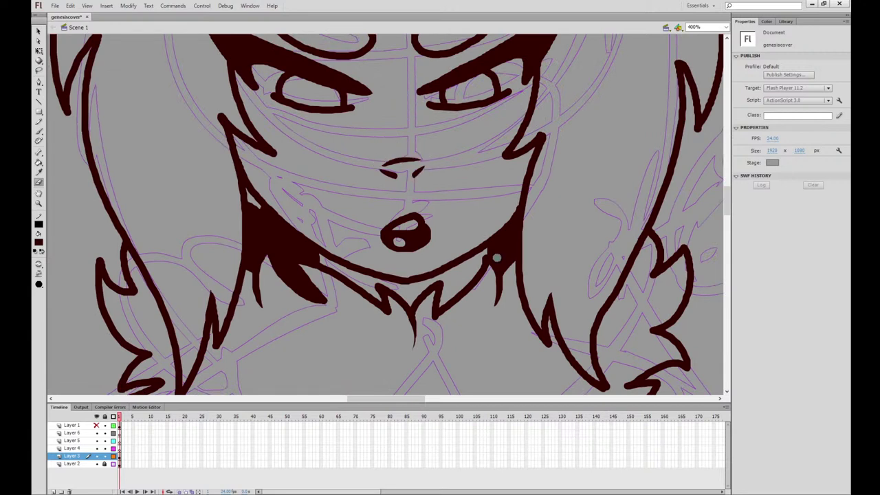
click(39, 132)
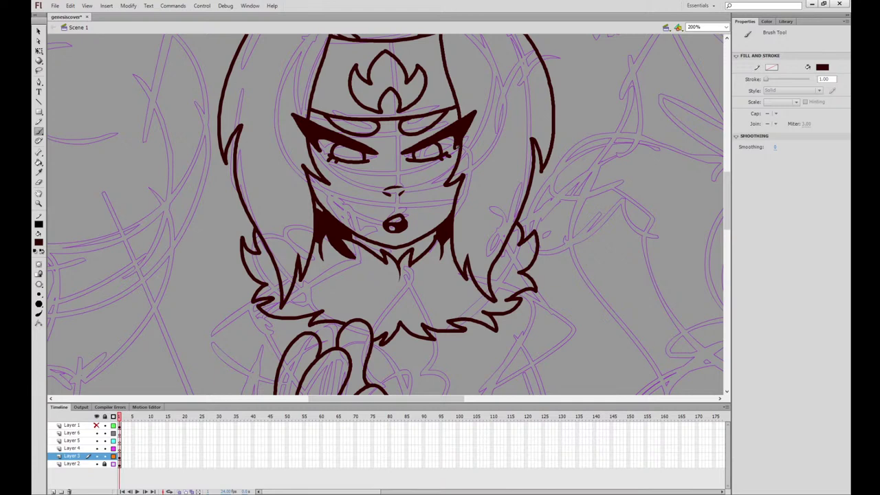
mouse_move(471, 306)
mouse_down()
mouse_move(462, 128)
mouse_move(502, 146)
mouse_up()
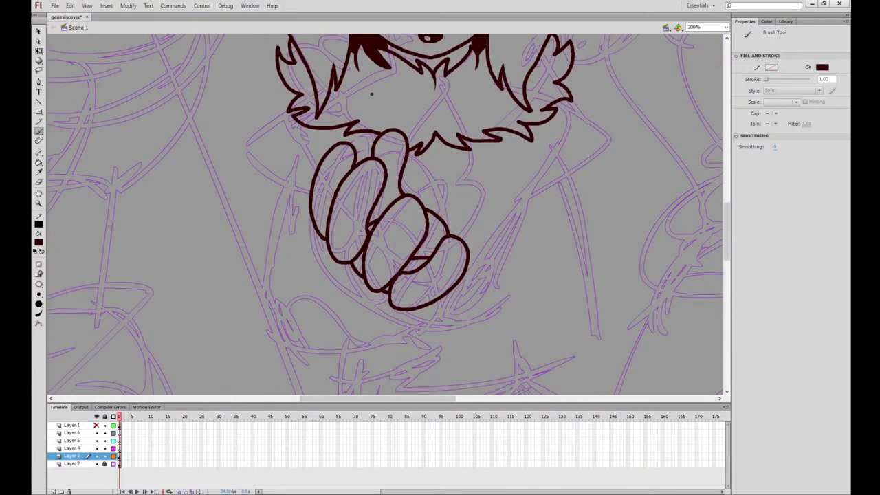
drag(356, 135, 355, 143)
key(ctrl+z)
mouse_move(518, 133)
mouse_down()
mouse_move(543, 173)
mouse_move(531, 238)
mouse_move(513, 257)
mouse_up()
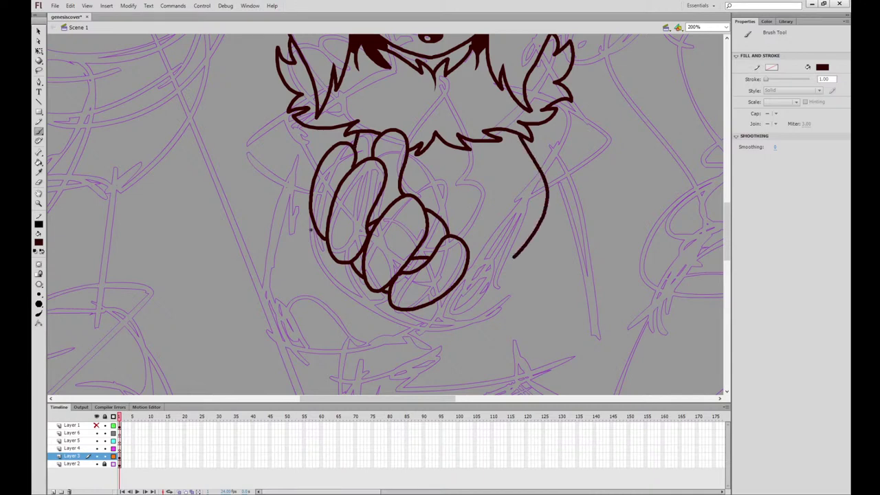
Ink the large rounded palm outline around the fingers and a short forked line descending from the hand's left edge
mouse_move(311, 229)
mouse_down()
mouse_move(342, 310)
mouse_move(412, 335)
mouse_move(466, 315)
mouse_move(483, 272)
mouse_move(476, 240)
mouse_move(317, 281)
mouse_move(374, 326)
mouse_move(429, 325)
mouse_move(459, 304)
mouse_move(472, 259)
mouse_move(461, 225)
mouse_move(403, 172)
mouse_up()
key(ctrl+z)
key(ctrl+z)
mouse_move(312, 227)
mouse_down()
mouse_move(325, 291)
mouse_move(395, 330)
mouse_move(430, 323)
mouse_move(469, 279)
mouse_move(474, 246)
mouse_move(454, 205)
mouse_move(409, 176)
mouse_move(322, 213)
mouse_move(286, 272)
mouse_up()
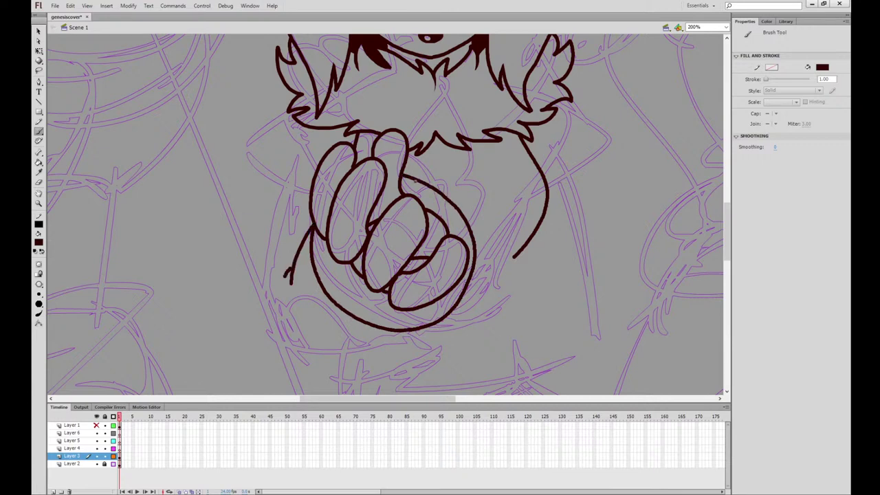
Ink the pointed shoulder shapes extending from both sides of the fur collar, each with a parallel trim line along its lower edge
mouse_move(289, 109)
mouse_down()
mouse_move(245, 147)
mouse_move(277, 182)
mouse_move(309, 200)
mouse_up()
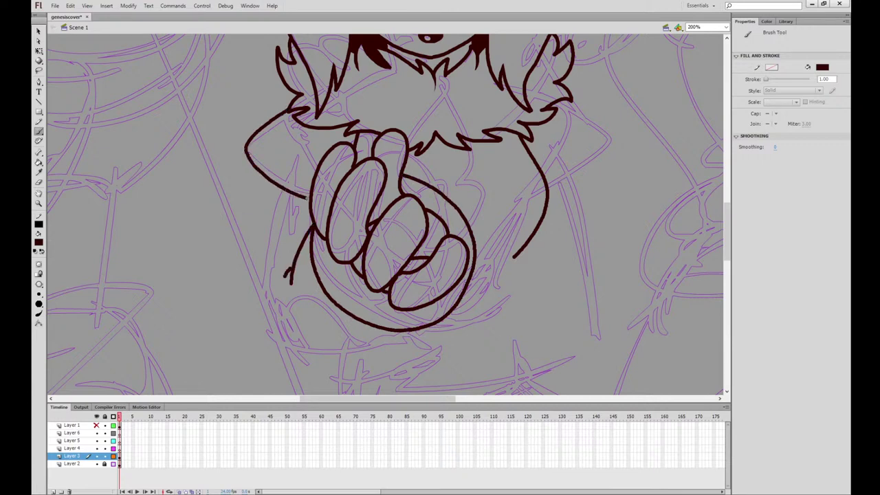
key(ctrl+z)
mouse_move(290, 109)
mouse_down()
mouse_move(240, 150)
mouse_move(311, 188)
mouse_move(254, 140)
mouse_up()
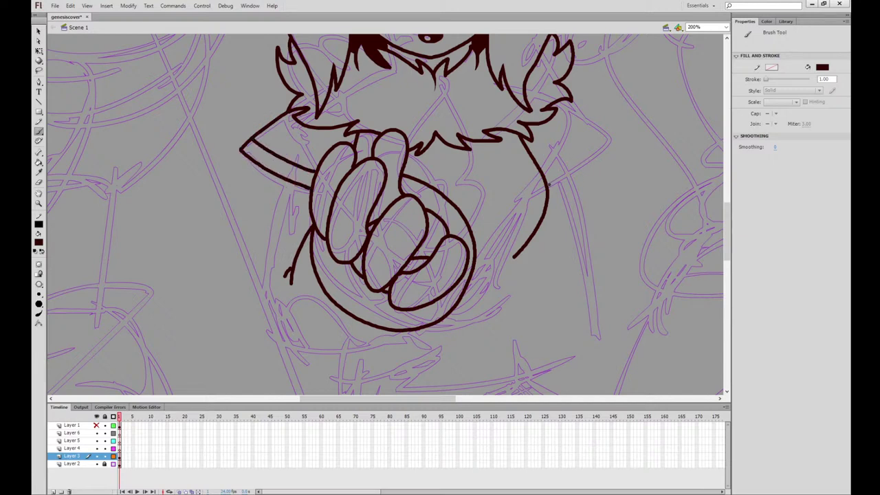
mouse_move(552, 186)
mouse_down()
mouse_move(611, 135)
mouse_move(581, 177)
mouse_move(618, 145)
mouse_move(558, 101)
mouse_up()
key(ctrl+z)
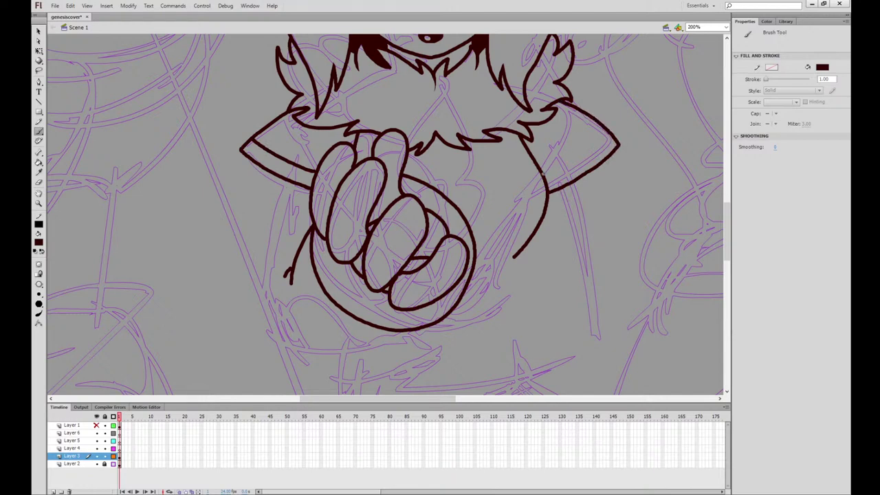
drag(542, 176, 611, 133)
Ink the curved left body outline sweeping under the palm, and the vertical chest lines descending from the fur collar beside the hand
mouse_move(286, 179)
mouse_down()
mouse_move(264, 259)
mouse_move(273, 332)
mouse_move(316, 349)
mouse_move(397, 344)
mouse_move(433, 327)
mouse_move(456, 301)
mouse_up()
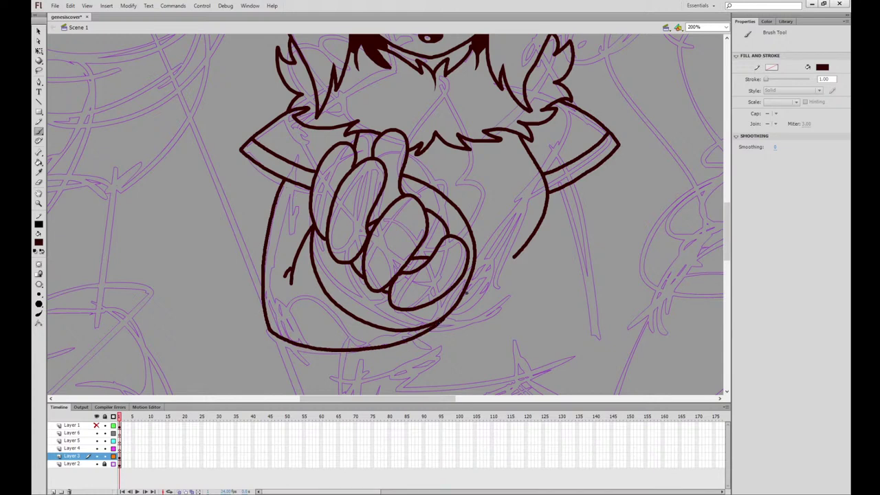
mouse_move(438, 143)
mouse_down()
mouse_move(448, 151)
mouse_move(438, 141)
mouse_move(426, 154)
mouse_move(447, 198)
mouse_up()
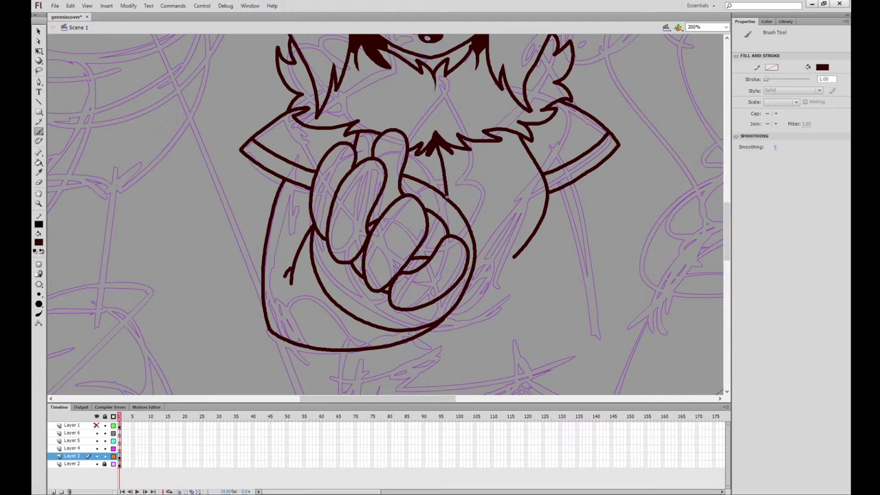
mouse_move(487, 141)
mouse_down()
mouse_move(506, 192)
mouse_move(497, 258)
mouse_up()
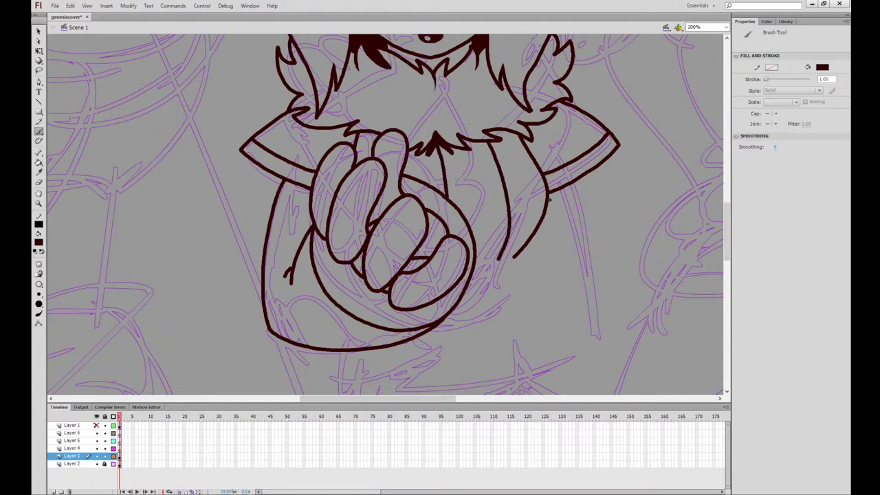
scroll(536, 261, down, 3)
scroll(536, 261, right, 1)
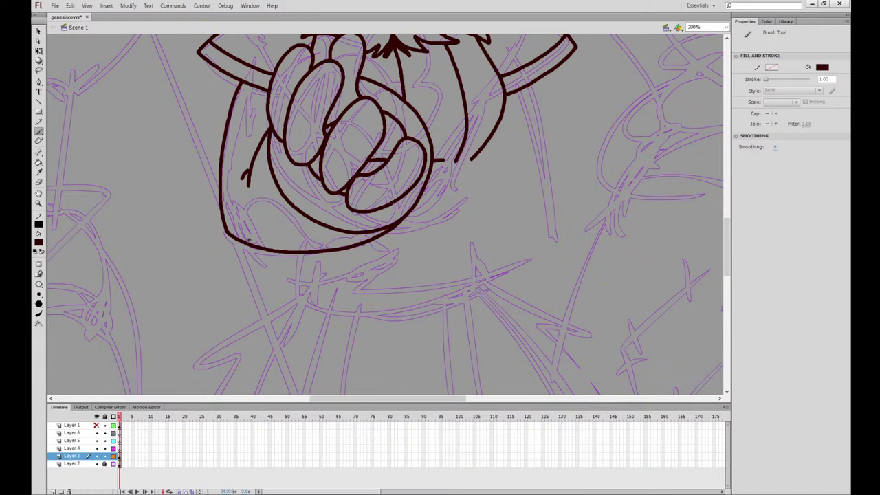
mouse_move(259, 247)
mouse_down()
mouse_move(302, 267)
mouse_move(319, 257)
mouse_move(303, 261)
mouse_up()
key(ctrl+z)
mouse_move(238, 241)
mouse_down()
mouse_move(251, 268)
mouse_move(330, 284)
mouse_up()
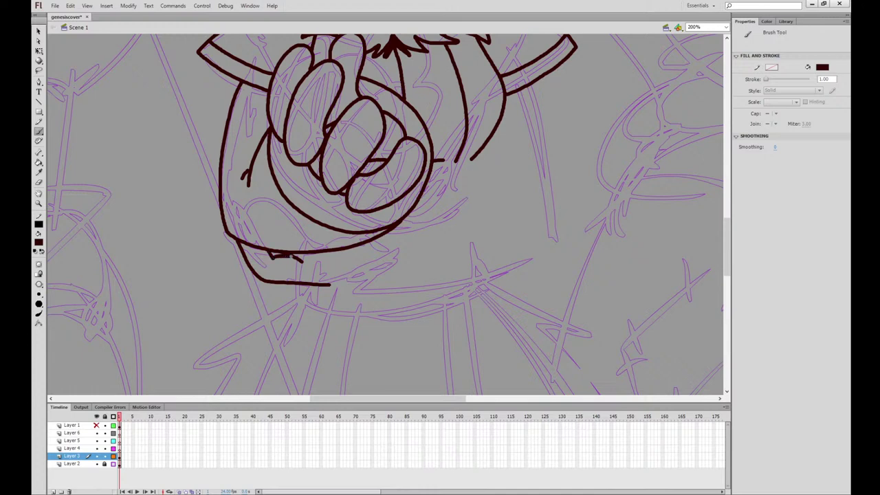
key(ctrl+z)
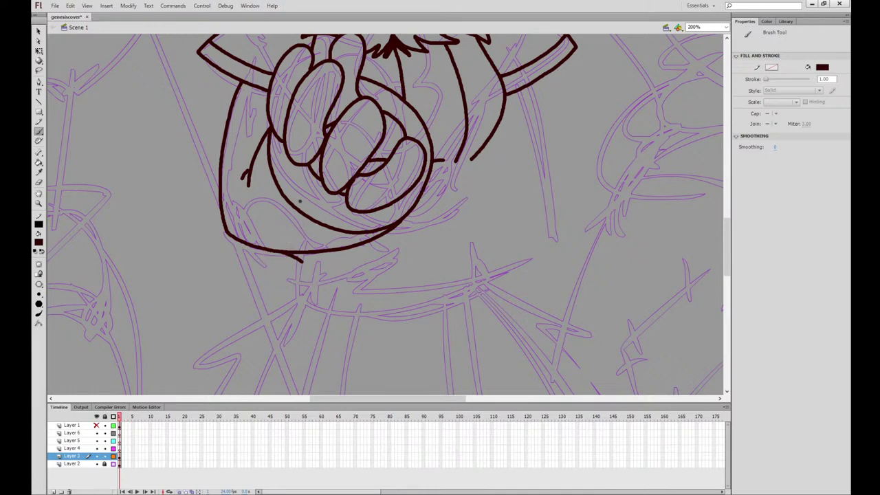
key(ctrl+z)
Ink a small rounded loop on the curve below the palm and layered fold lines wrapping under the lower left corner
mouse_move(313, 254)
mouse_down()
mouse_move(289, 229)
mouse_move(286, 255)
mouse_up()
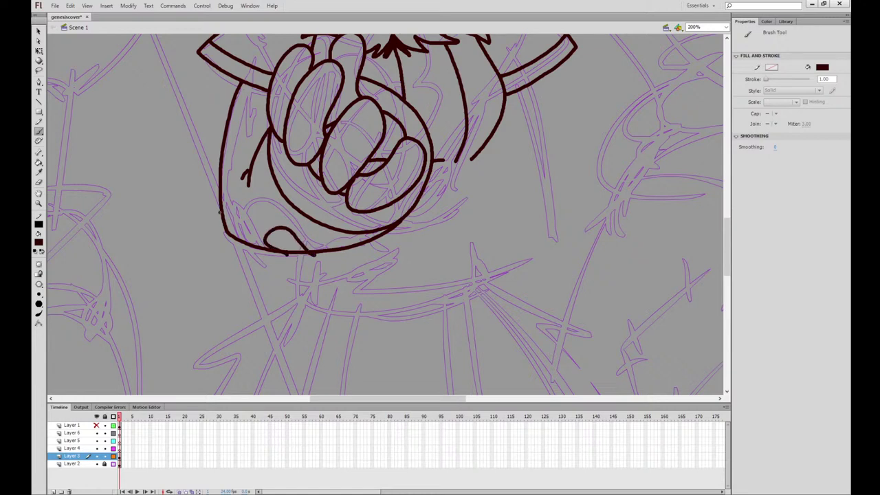
mouse_move(220, 211)
mouse_down()
mouse_move(240, 264)
mouse_move(310, 277)
mouse_up()
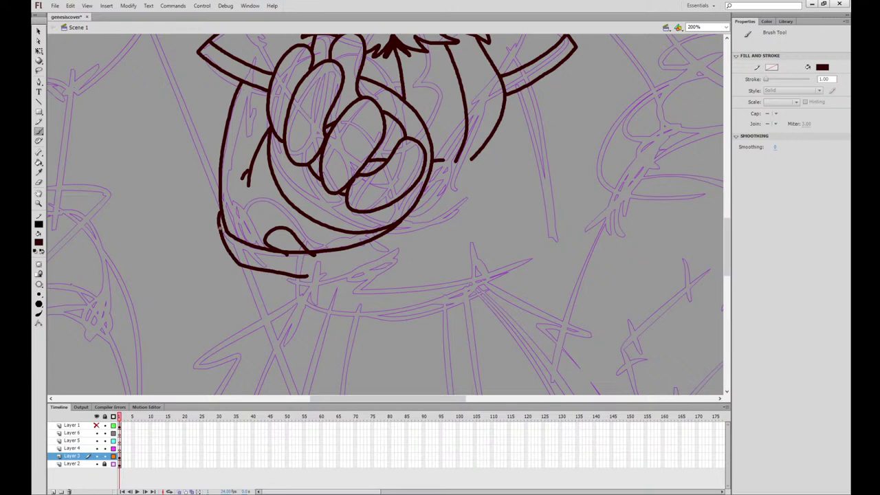
mouse_move(219, 225)
mouse_down()
mouse_move(228, 262)
mouse_move(270, 275)
mouse_up()
mouse_move(230, 264)
mouse_down()
mouse_move(250, 282)
mouse_move(290, 276)
mouse_up()
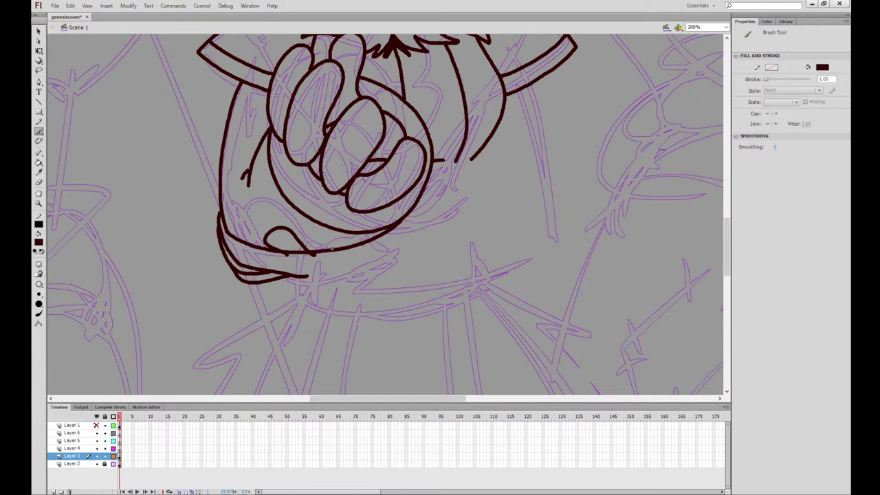
Ink the jacket's right side and slanted bottom hem, the waist line beside the palm, and the short vertical lines meeting it
mouse_move(332, 252)
mouse_down()
mouse_move(339, 325)
mouse_move(464, 291)
mouse_move(533, 254)
mouse_move(557, 225)
mouse_move(529, 81)
mouse_up()
mouse_move(411, 207)
mouse_down()
mouse_move(497, 211)
mouse_move(497, 200)
mouse_up()
drag(477, 159, 475, 199)
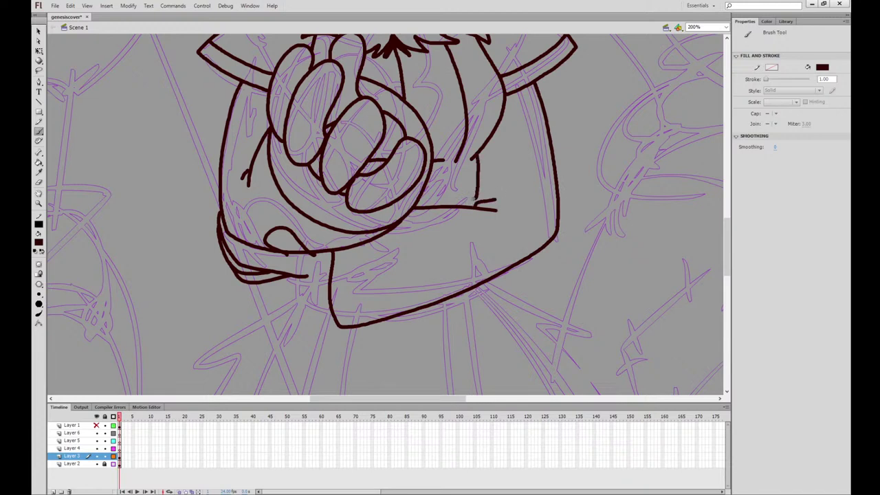
key(ctrl+z)
drag(480, 160, 477, 199)
key(ctrl+z)
drag(457, 161, 455, 203)
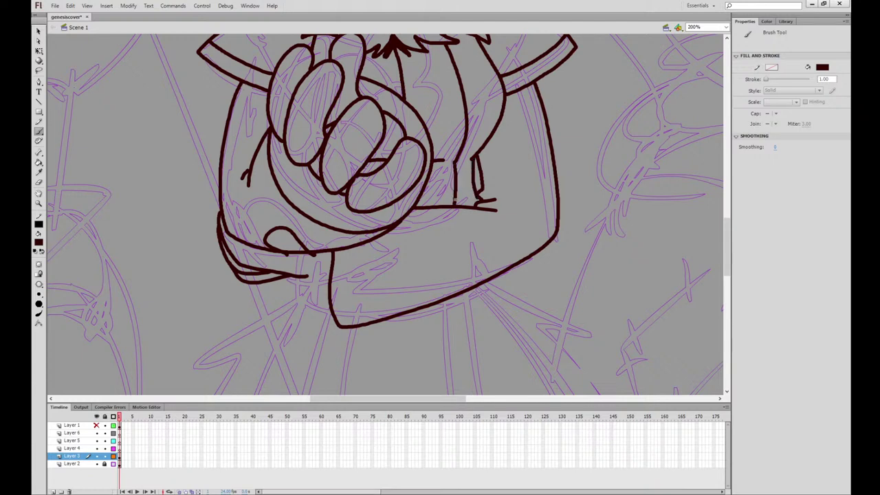
drag(328, 277, 291, 277)
Erase the arched top of the small loop below the palm with the Eraser
key(e)
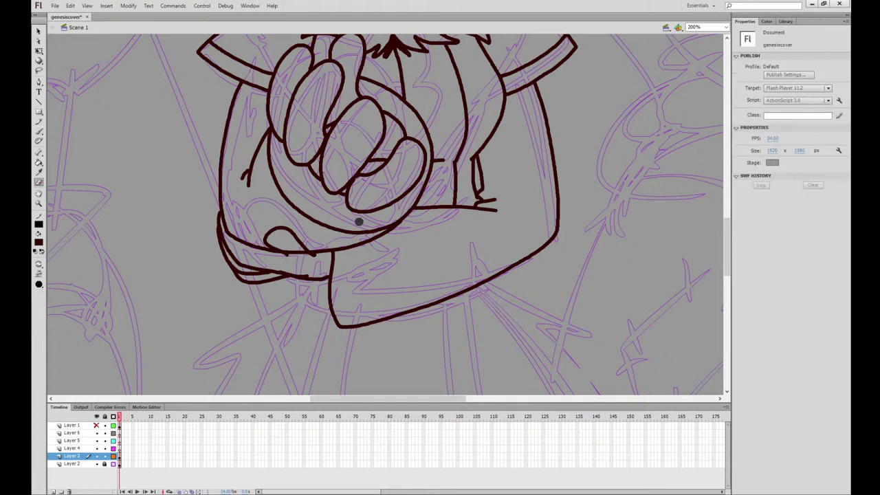
key(ctrl+=)
mouse_move(257, 299)
mouse_down()
mouse_move(182, 271)
mouse_move(170, 275)
mouse_move(199, 304)
mouse_move(185, 280)
mouse_move(239, 313)
mouse_move(202, 285)
mouse_up()
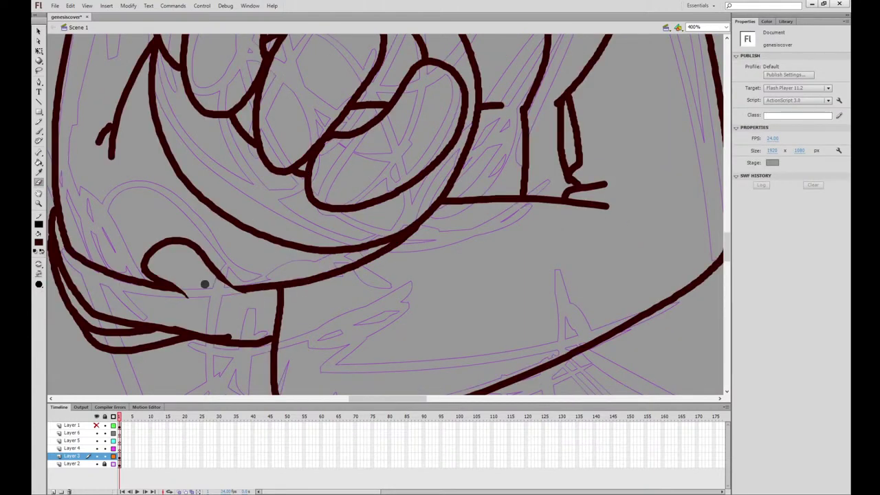
drag(244, 336, 168, 320)
mouse_move(211, 277)
mouse_down()
mouse_move(149, 257)
mouse_move(177, 240)
mouse_move(188, 263)
mouse_up()
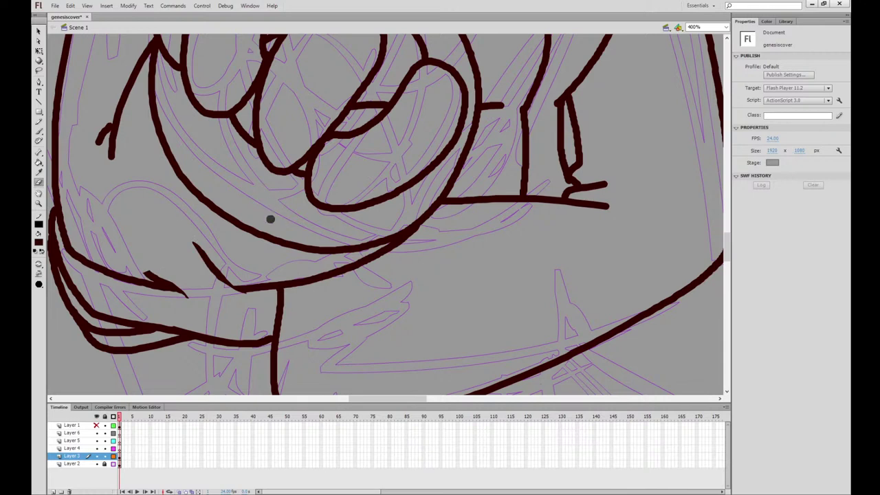
key(ctrl+equal)
key(ctrl+minus)
key(ctrl+minus)
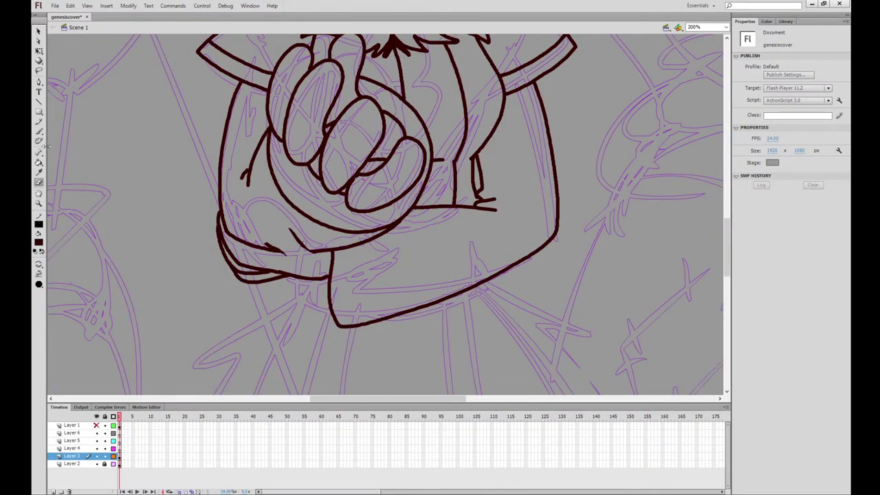
Redraw the loop below the palm as a wider fold with a solid dark underside, and add a curved line running beneath it
click(39, 131)
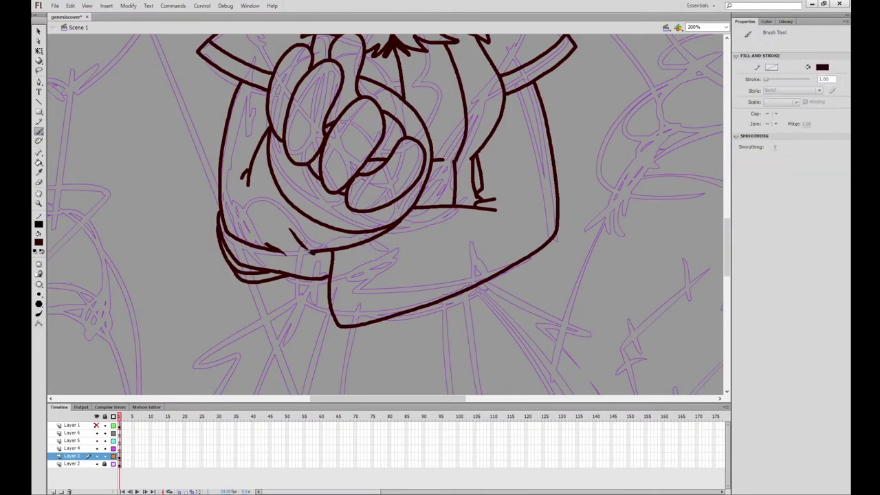
mouse_move(291, 232)
mouse_down()
mouse_move(261, 221)
mouse_move(249, 242)
mouse_move(282, 253)
mouse_move(252, 241)
mouse_up()
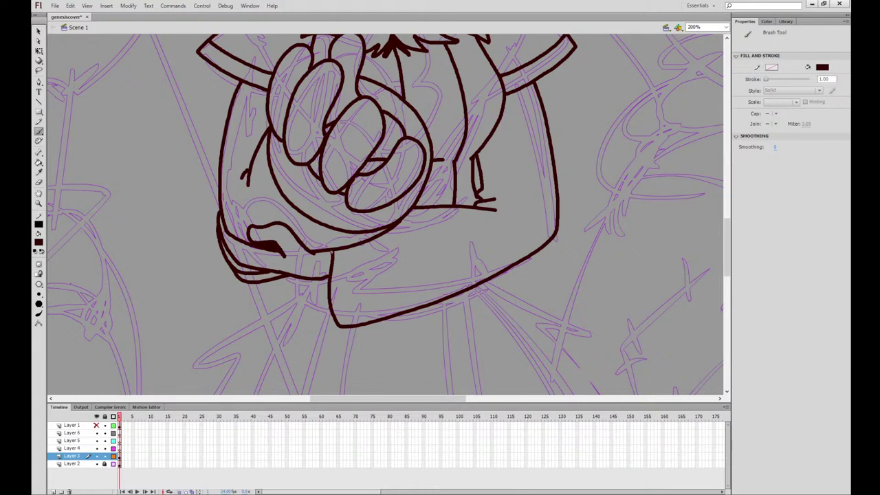
drag(326, 253, 282, 271)
Ink a vertical trim line inside the jacket's lower front corner and small curved edges beneath the hem on both sides
drag(358, 245, 371, 323)
key(ctrl+z)
drag(358, 242, 370, 319)
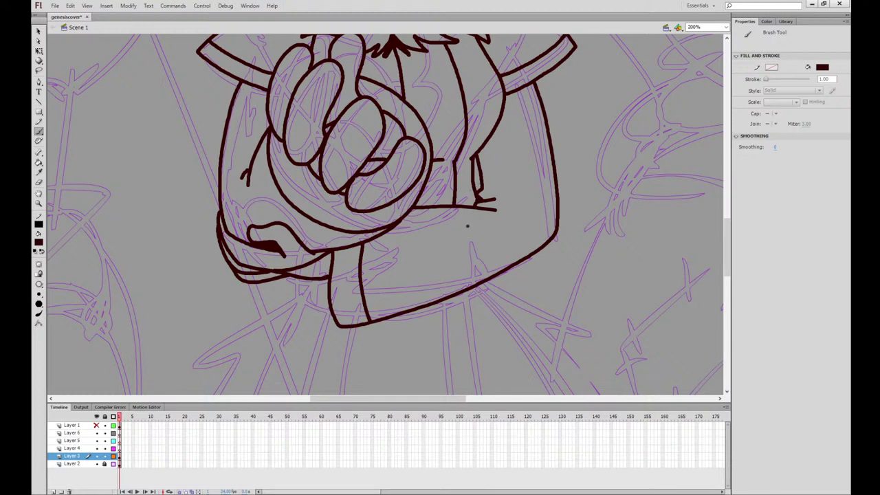
mouse_move(468, 225)
mouse_down()
mouse_move(491, 308)
mouse_move(499, 160)
mouse_up()
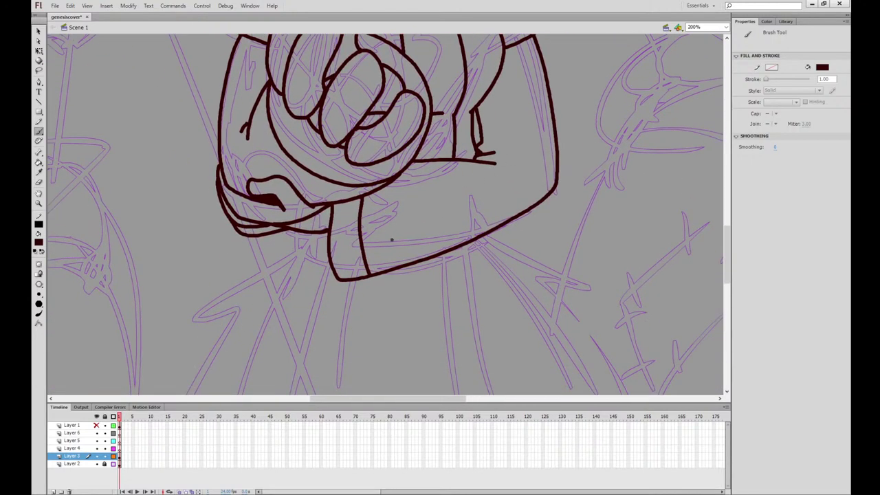
mouse_move(384, 276)
mouse_down()
mouse_move(429, 271)
mouse_move(440, 255)
mouse_up()
key(ctrl+z)
mouse_move(380, 274)
mouse_down()
mouse_move(411, 281)
mouse_move(494, 227)
mouse_up()
mouse_move(291, 228)
mouse_down()
mouse_move(297, 248)
mouse_move(330, 264)
mouse_up()
Ink four long, slightly flaring lines descending from the jacket hem past the stage's lower edge, two on each side
scroll(510, 236, down, 3)
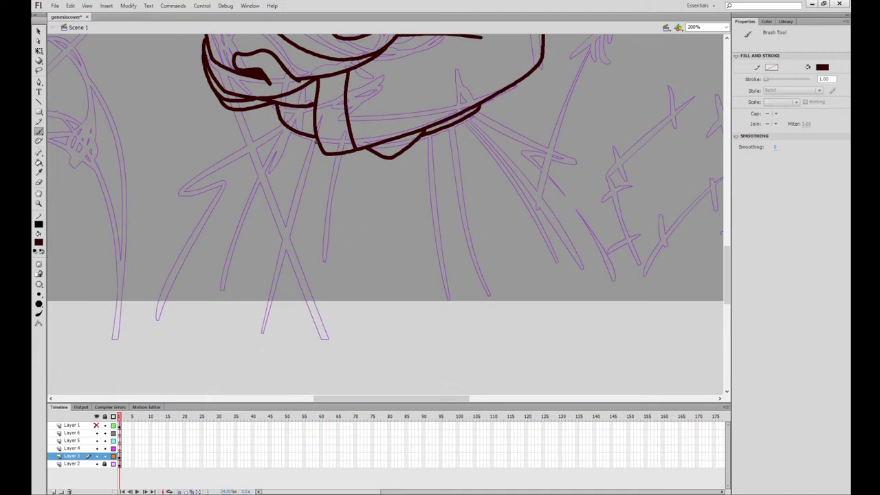
drag(316, 138, 260, 342)
drag(458, 126, 517, 327)
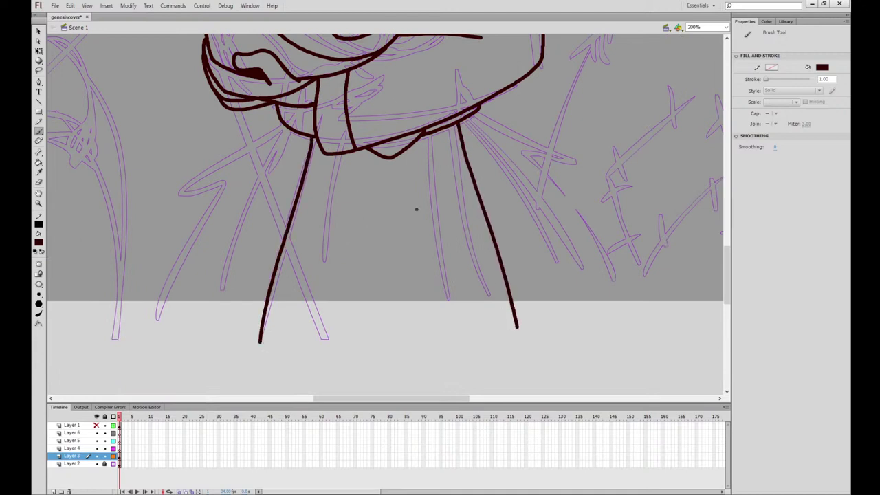
drag(339, 154, 307, 342)
drag(427, 131, 468, 336)
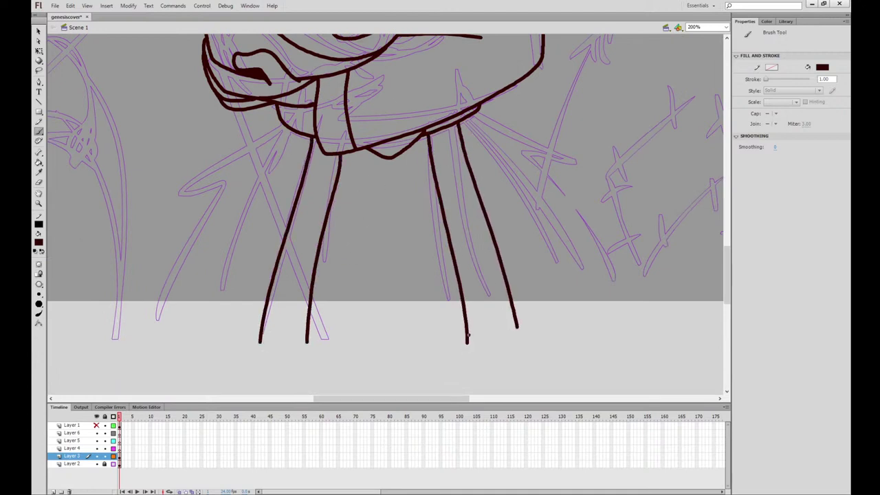
Ink the flared outer outlines below the hem, an inner fold line on each side, and a horizontal line just below the stage edge
mouse_move(278, 118)
mouse_down()
mouse_move(186, 280)
mouse_move(227, 332)
mouse_up()
mouse_move(479, 107)
mouse_down()
mouse_move(564, 213)
mouse_move(581, 297)
mouse_move(566, 311)
mouse_up()
drag(286, 176, 229, 347)
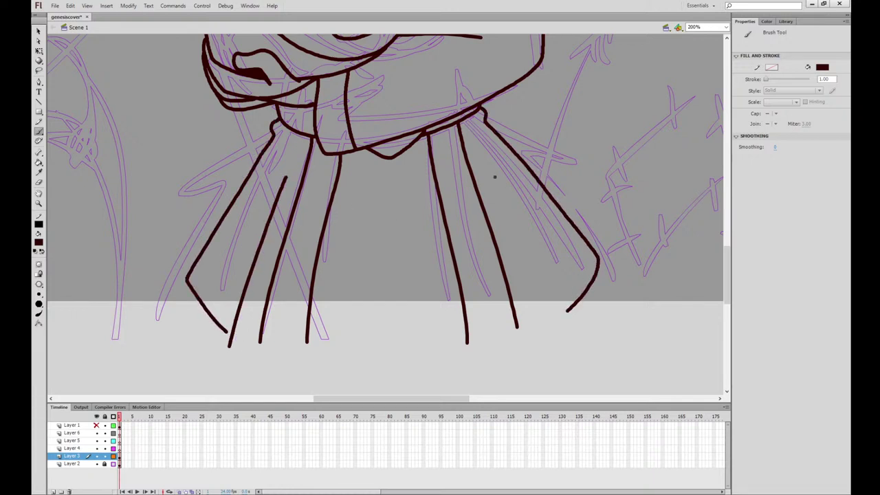
mouse_move(489, 171)
mouse_down()
mouse_move(546, 323)
mouse_move(168, 309)
mouse_up()
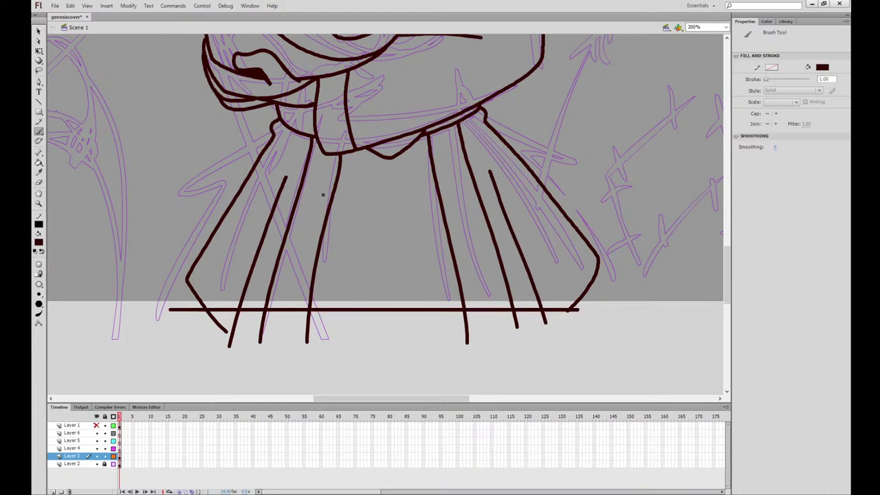
Ink a jagged outer contour sweeping outward and down from the hem on both sides of the flared lines
mouse_move(275, 118)
mouse_down()
mouse_move(202, 155)
mouse_move(165, 270)
mouse_move(165, 333)
mouse_up()
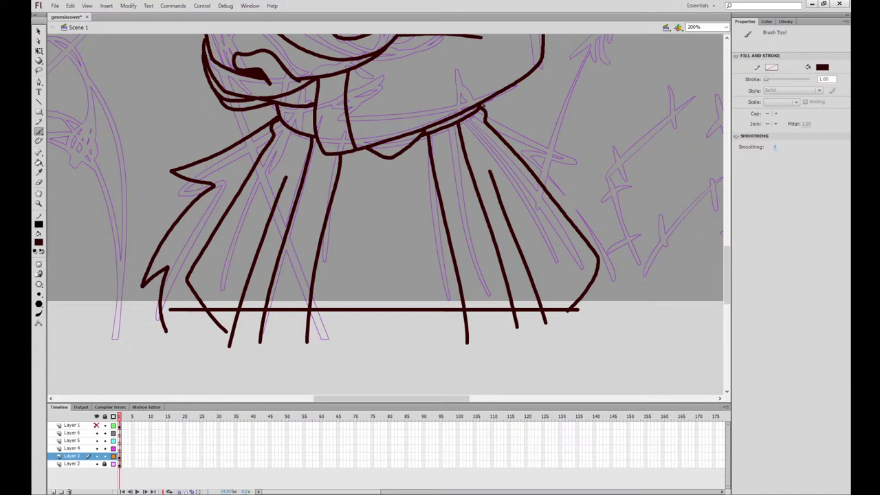
mouse_move(484, 107)
mouse_down()
mouse_move(584, 169)
mouse_move(644, 275)
mouse_move(616, 338)
mouse_move(566, 314)
mouse_move(134, 314)
mouse_move(648, 309)
mouse_up()
key(ctrl+z)
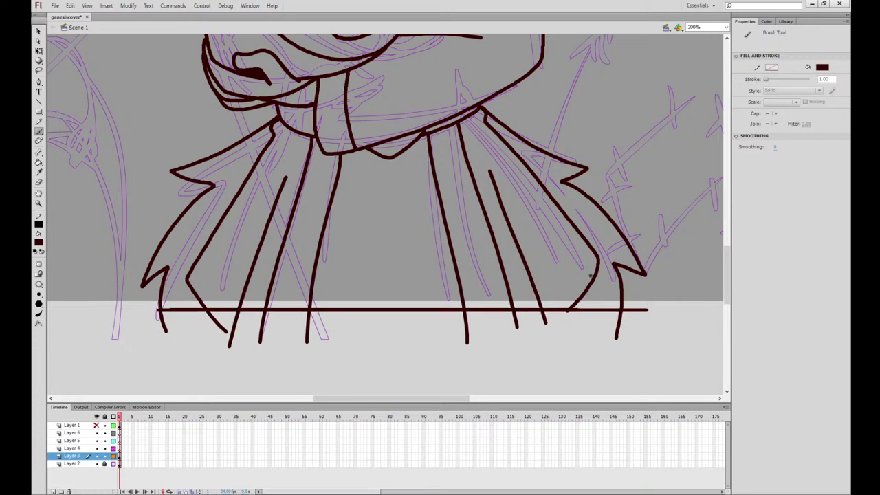
Ink a parallel inner line following the jagged contour on both sides, down to the horizontal line
mouse_move(272, 133)
mouse_down()
mouse_move(202, 170)
mouse_move(240, 171)
mouse_move(166, 256)
mouse_move(231, 184)
mouse_move(190, 172)
mouse_up()
key(ctrl+z)
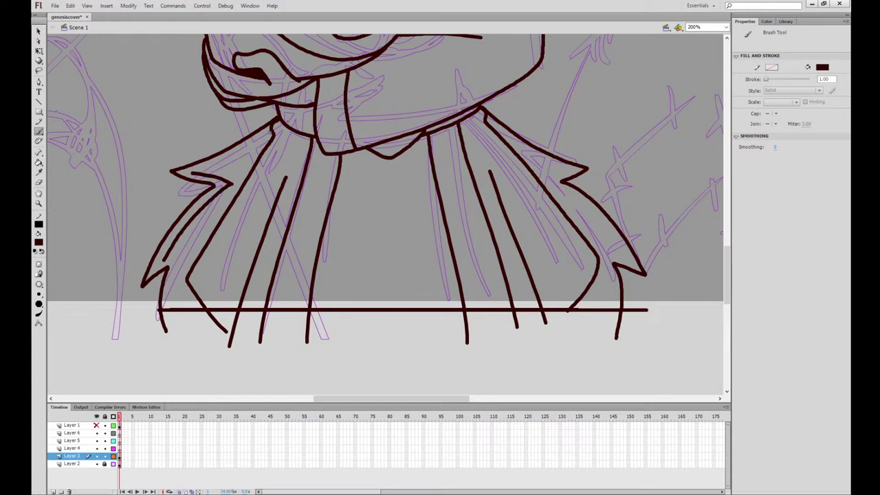
drag(272, 130, 191, 174)
drag(163, 260, 178, 311)
mouse_move(486, 124)
mouse_down()
mouse_move(560, 168)
mouse_move(549, 183)
mouse_move(625, 256)
mouse_move(548, 181)
mouse_move(567, 168)
mouse_move(486, 119)
mouse_up()
key(ctrl+z)
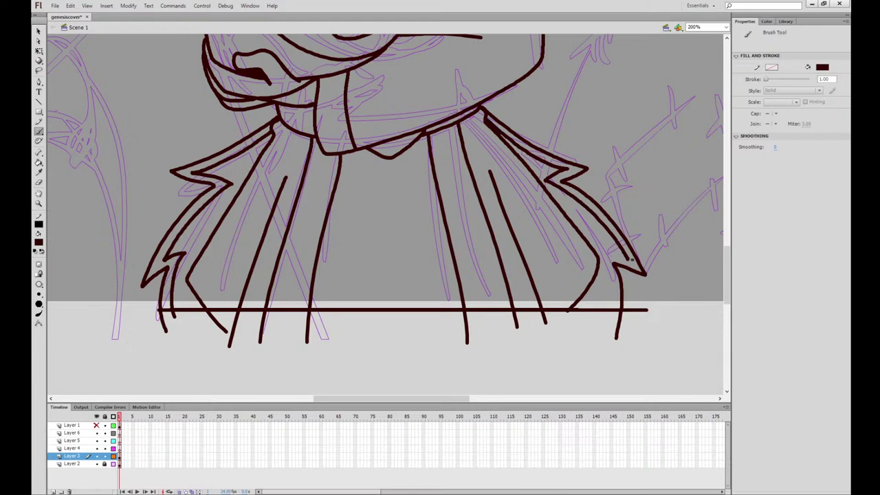
drag(626, 258, 600, 254)
mouse_move(599, 258)
mouse_down()
mouse_move(613, 294)
mouse_move(609, 323)
mouse_up()
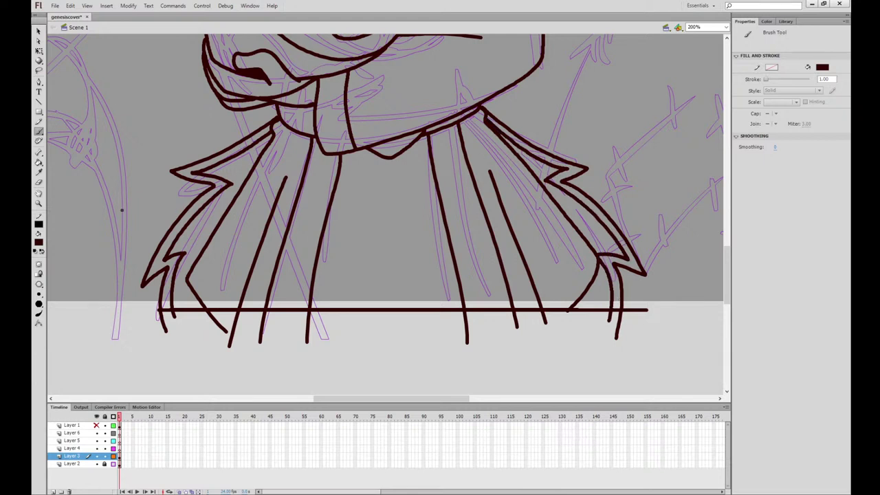
Taper the upper ends of the two inner fold lines below the hem to points with the Eraser
click(38, 182)
drag(290, 167, 268, 213)
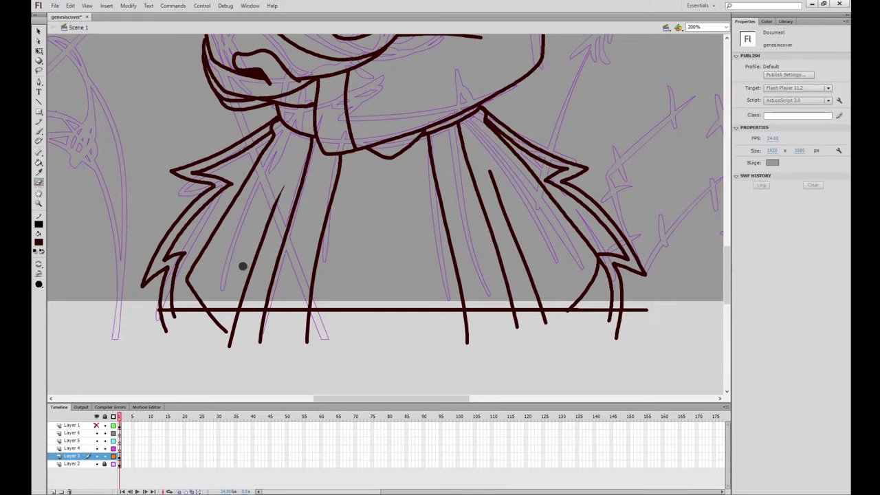
drag(485, 163, 529, 251)
drag(486, 164, 524, 227)
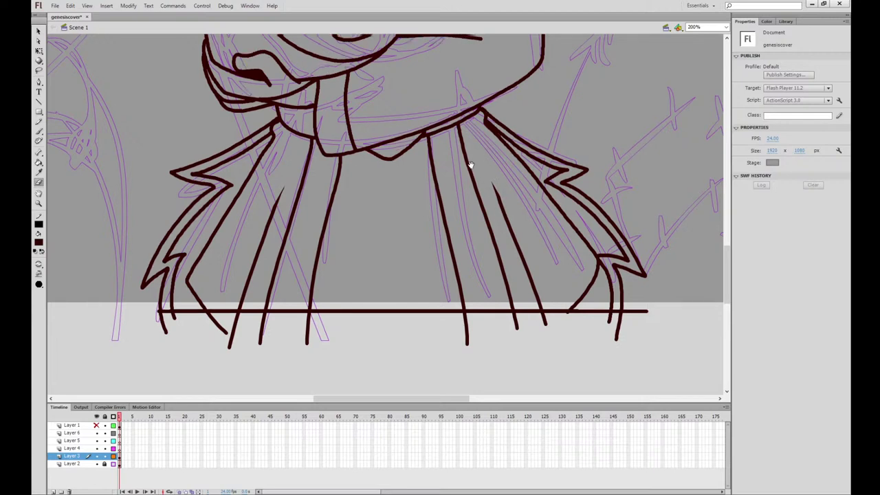
drag(470, 165, 490, 293)
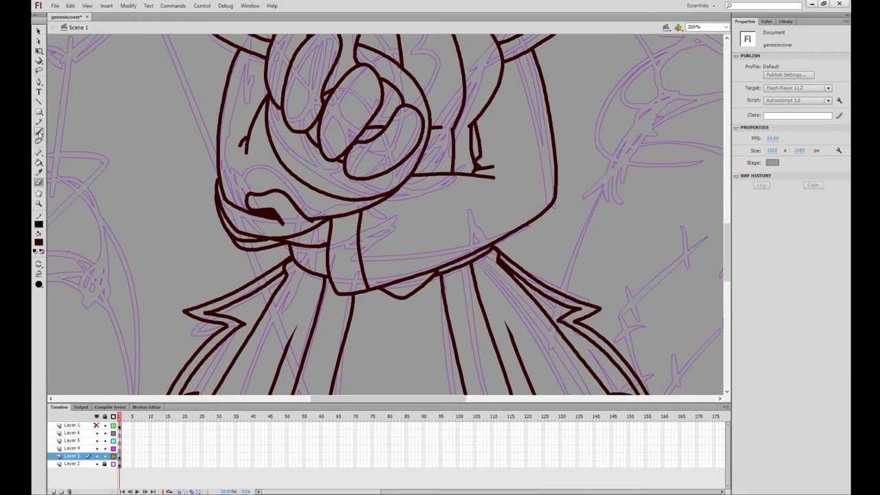
Ink a jagged hair tuft with the Brush tool below the hair's outer tip on each side of the head
click(39, 138)
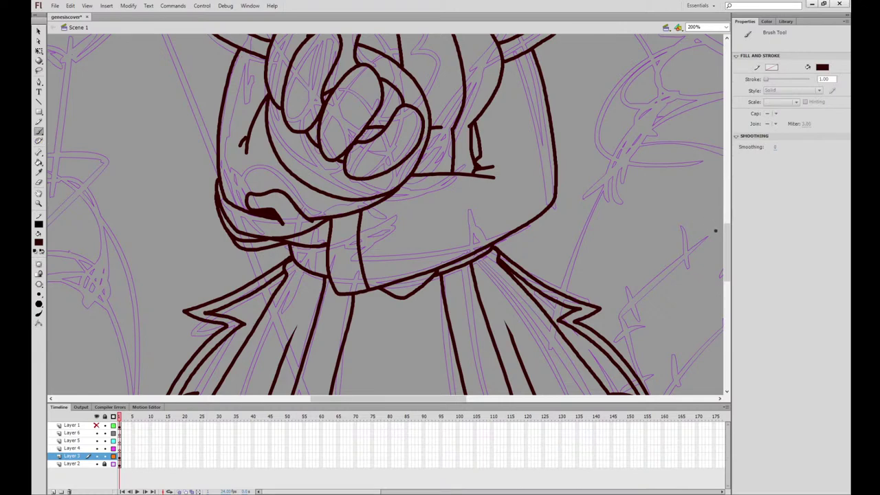
drag(727, 253, 729, 226)
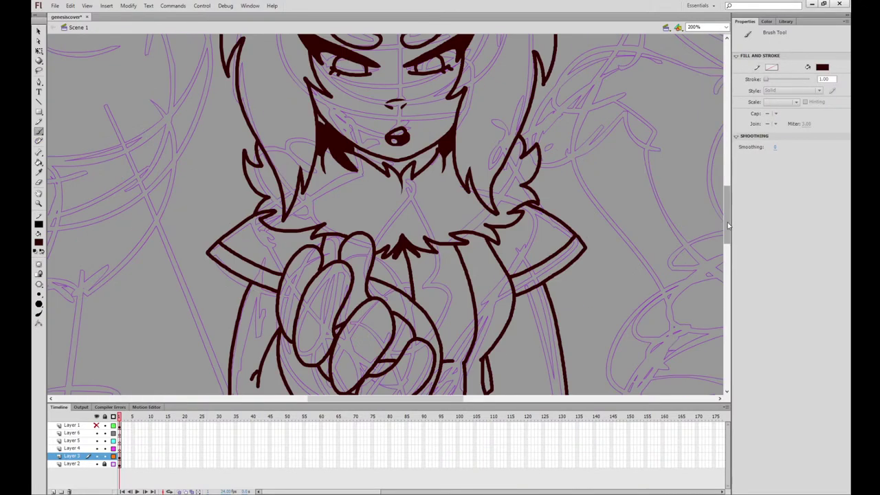
drag(444, 167, 497, 294)
mouse_move(293, 165)
mouse_down()
mouse_move(281, 251)
mouse_move(294, 224)
mouse_move(289, 241)
mouse_move(302, 255)
mouse_up()
key(ctrl+z)
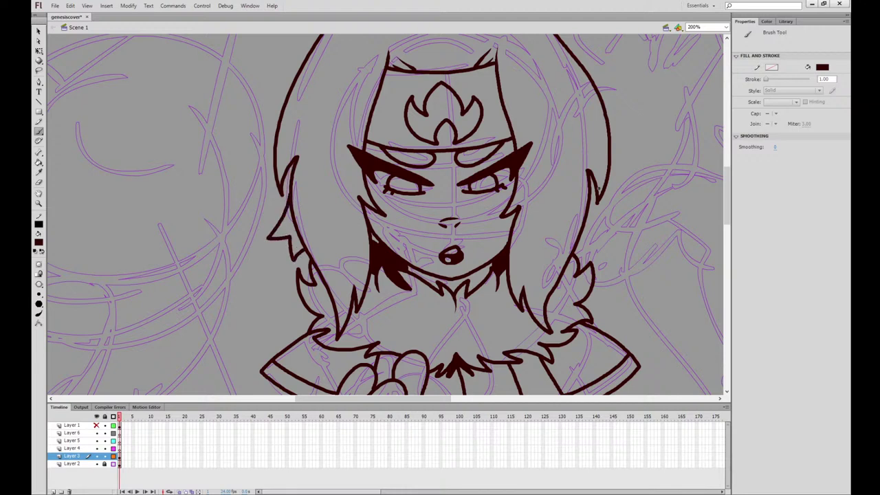
mouse_move(589, 192)
mouse_down()
mouse_move(605, 224)
mouse_move(597, 260)
mouse_move(577, 247)
mouse_move(586, 253)
mouse_move(613, 232)
mouse_move(590, 190)
mouse_up()
key(ctrl+z)
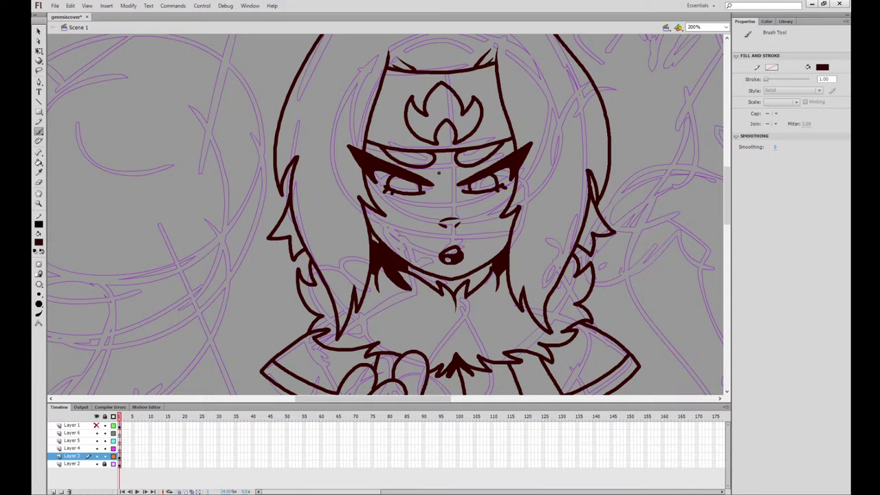
Fill the whites of both eyes with white using the Paint Bucket
click(45, 289)
drag(464, 187, 460, 187)
key(k)
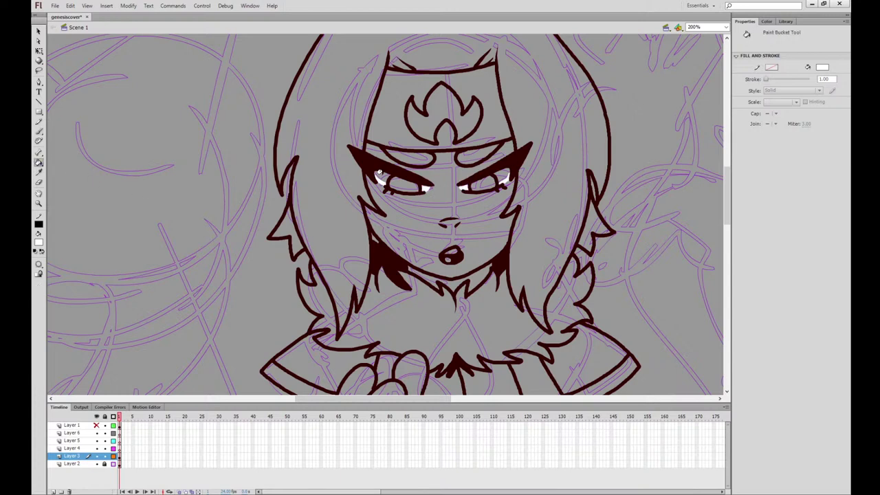
click(382, 176)
click(501, 174)
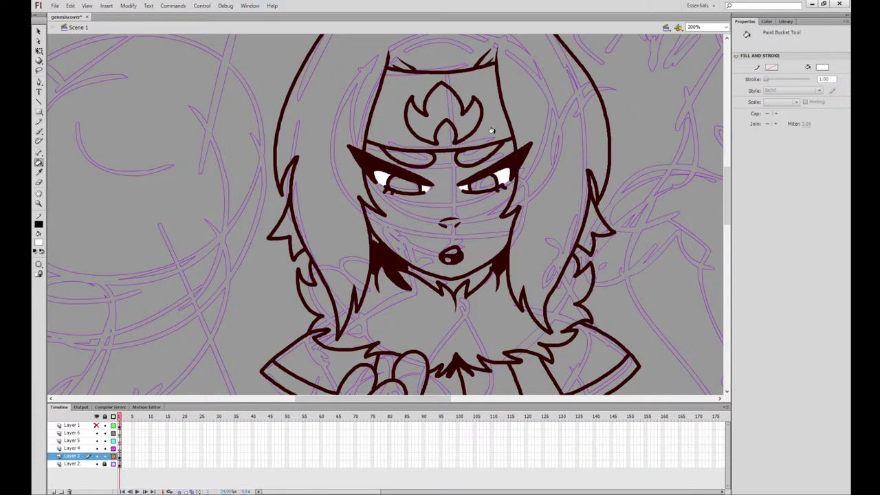
Fill both irises with yellow-green and the hair and eyebrows with brown, using colours sampled from the reference artwork
click(785, 21)
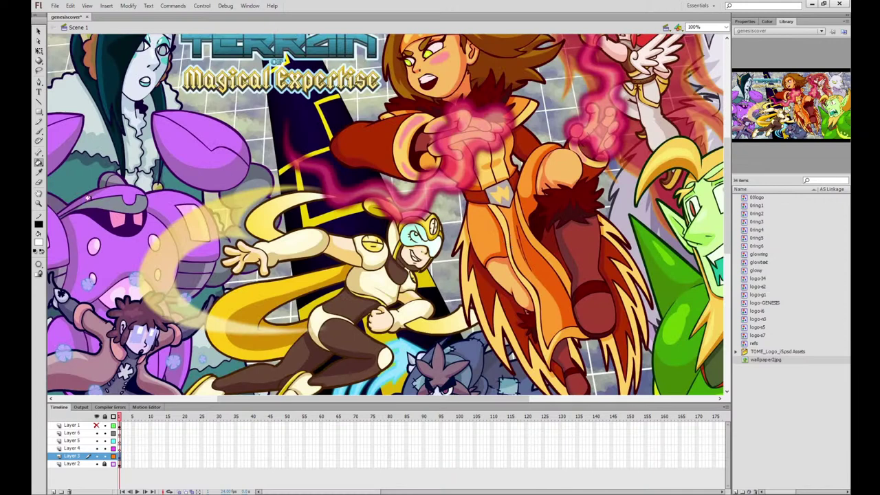
key(i)
click(433, 49)
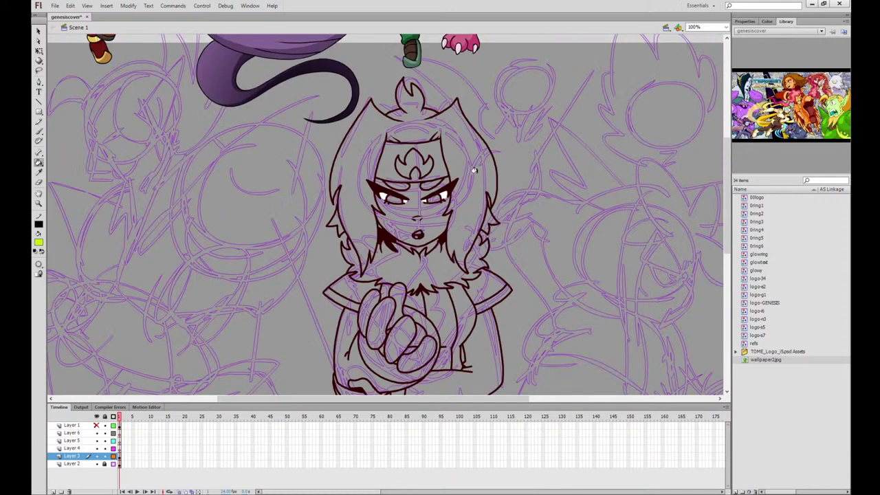
click(394, 198)
click(434, 198)
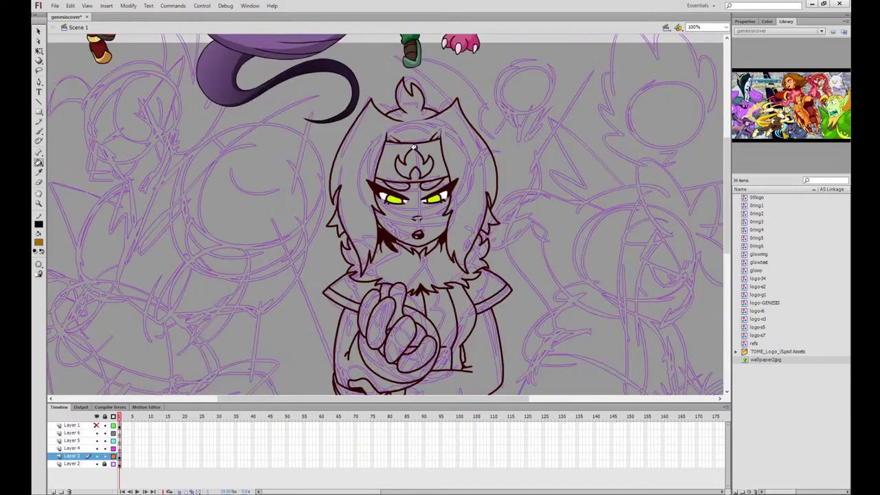
click(415, 129)
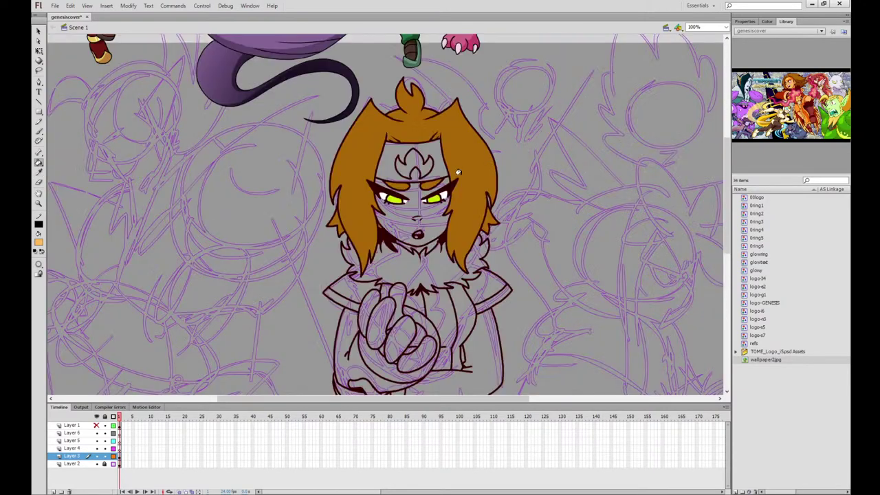
Fill the face, the raised hand's fingers and thumb, and the lower hand with the light orange skin tone
click(412, 206)
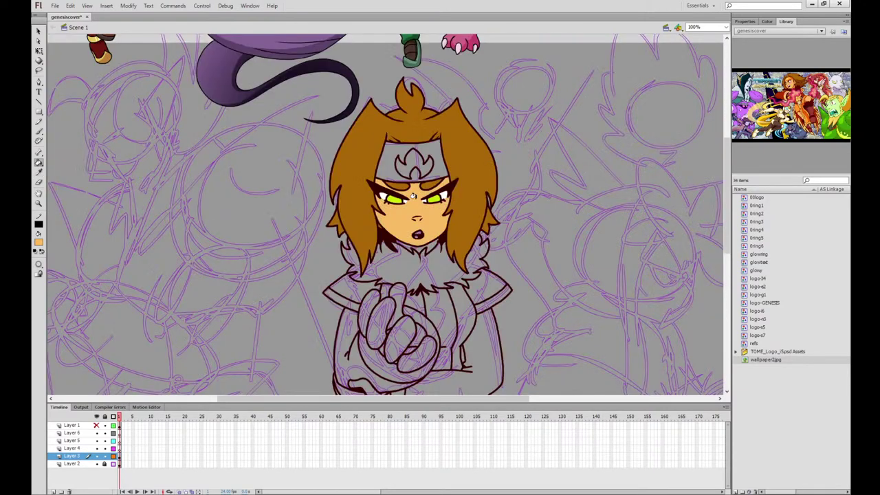
click(398, 327)
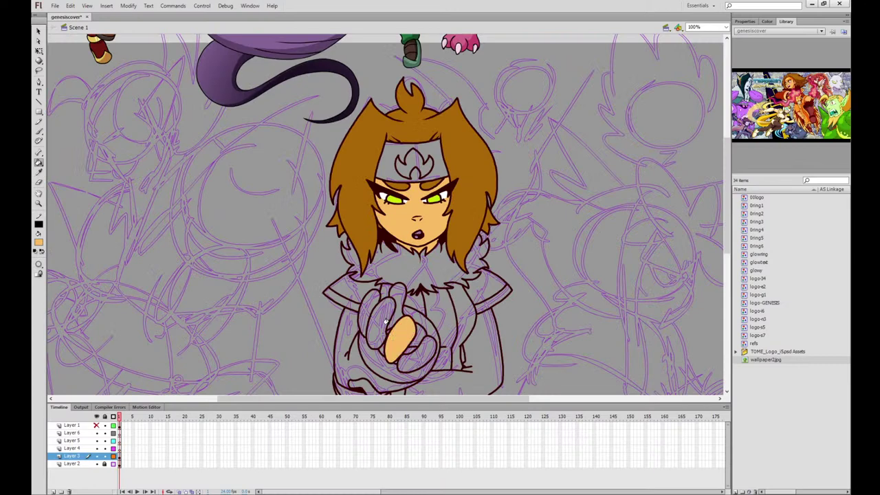
click(381, 320)
click(369, 313)
click(397, 304)
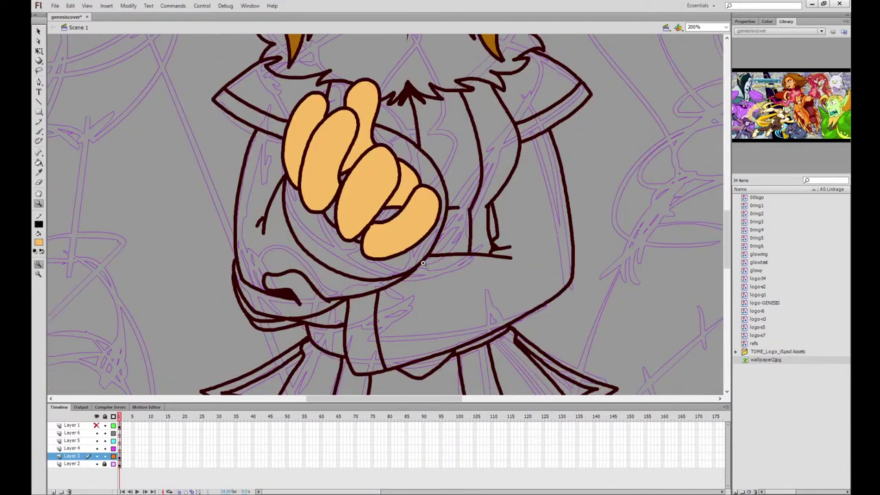
key(k)
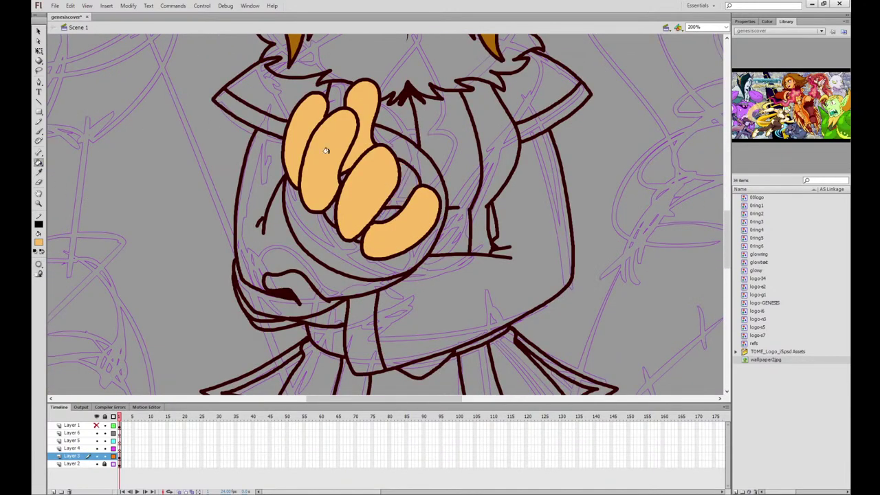
click(309, 295)
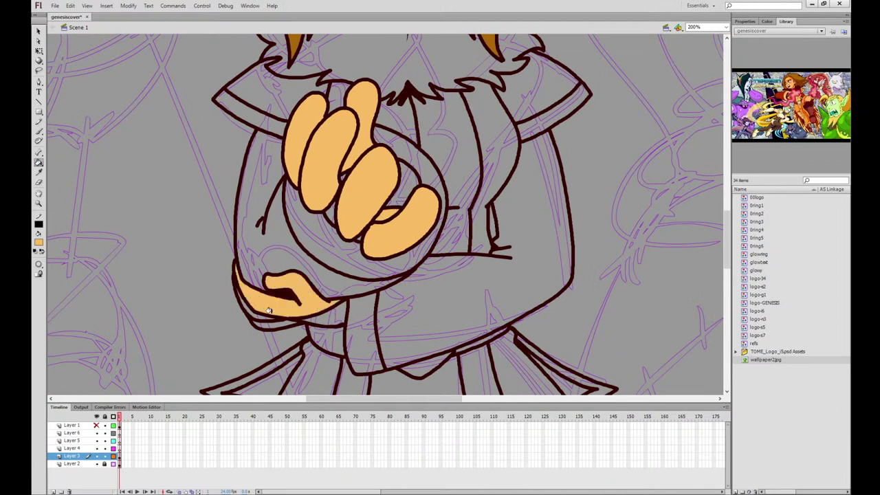
click(263, 317)
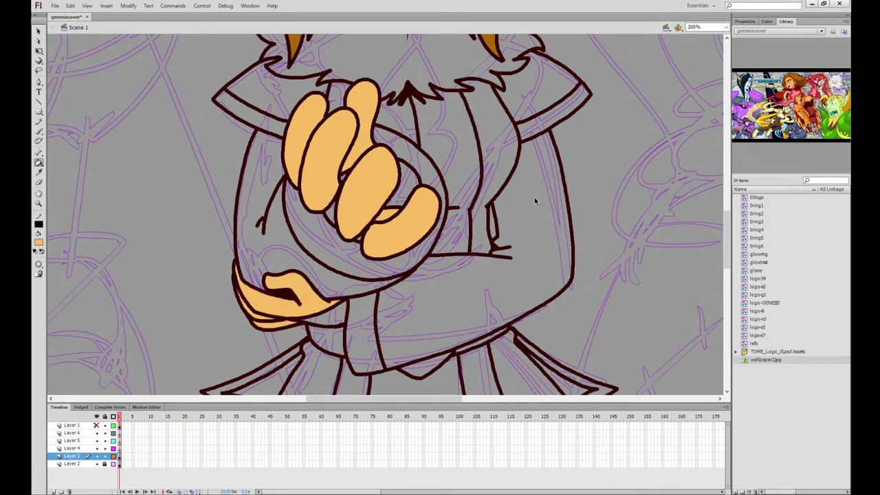
Sample a muted red from the reference character's leg and fill the waist area and the skirt's inner side panels
key(ctrl+minus)
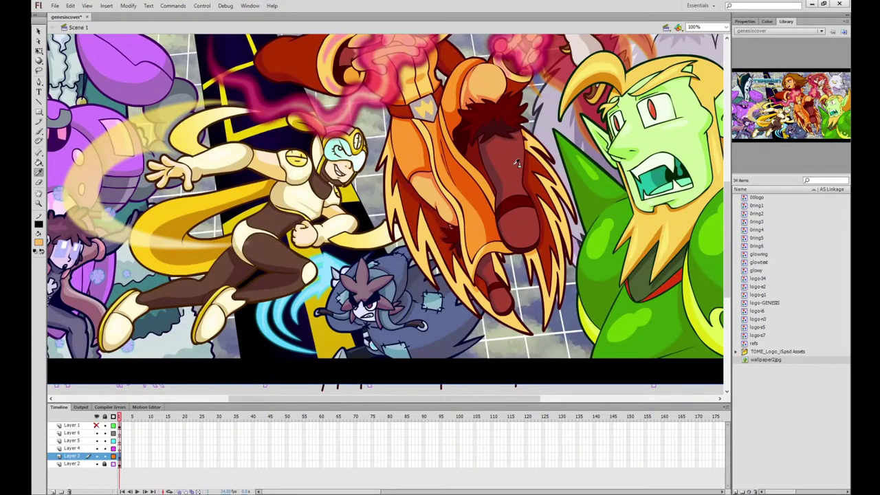
click(507, 156)
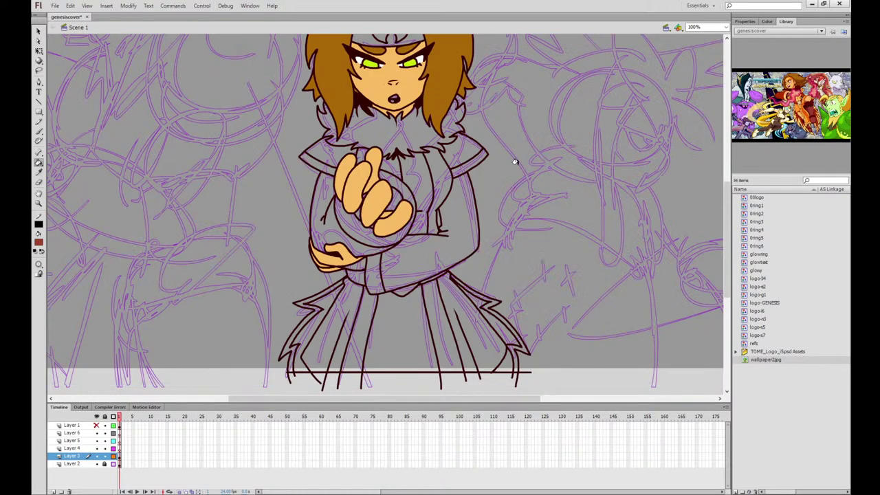
click(441, 252)
key(ctrl+z)
click(349, 279)
click(486, 278)
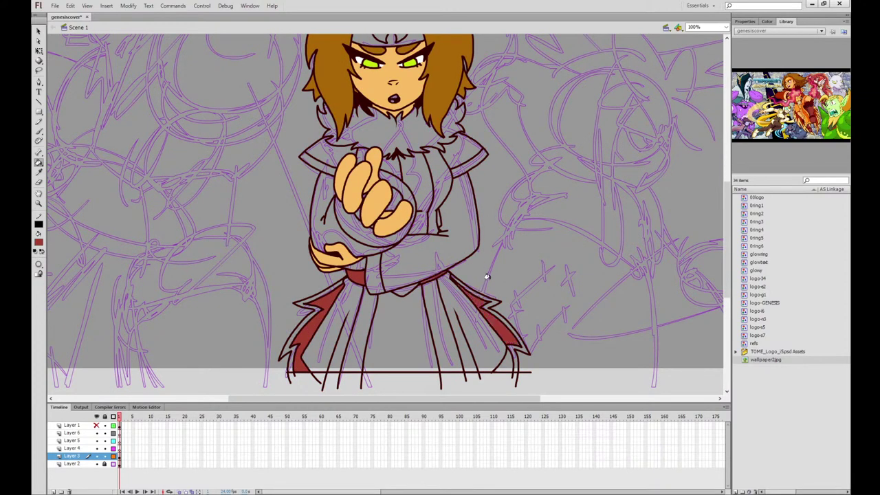
click(497, 360)
Fill the main skirt panels, the jacket front and both shoulder pieces with sampled orange
click(38, 172)
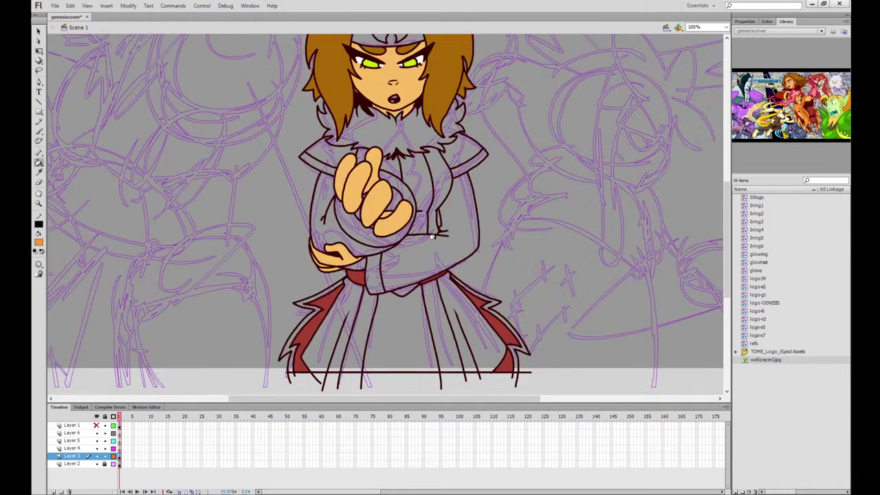
click(350, 297)
click(391, 318)
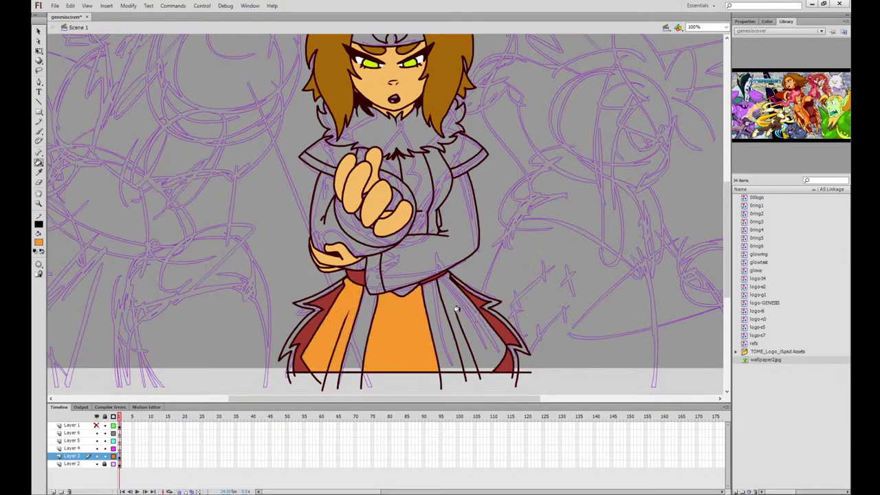
click(458, 309)
click(441, 167)
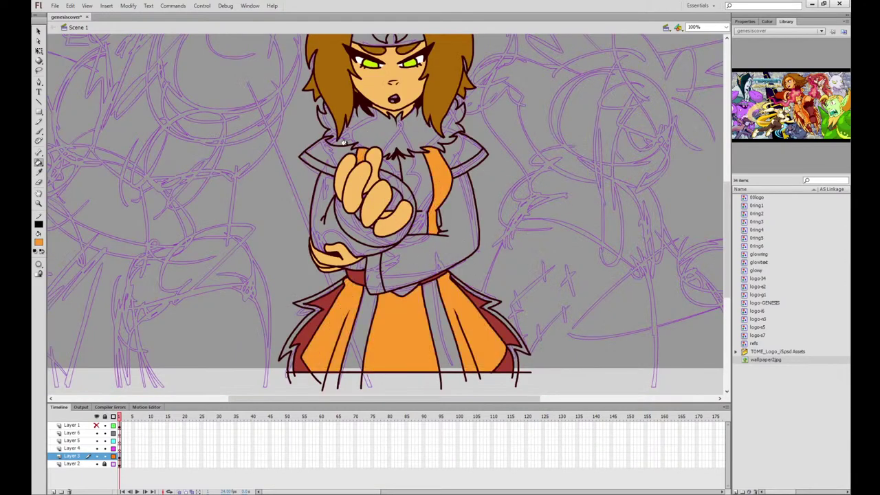
click(342, 144)
click(455, 143)
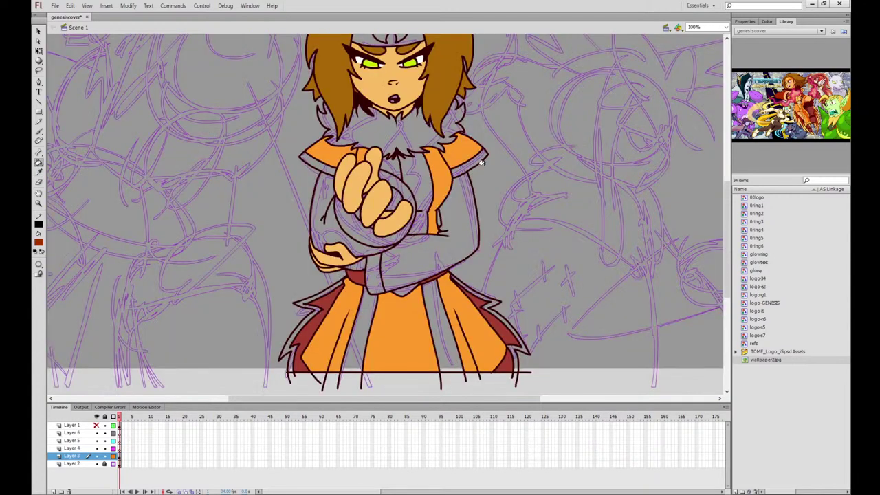
Fill both sleeves with deep red and the inside of the raised hand's cuff with a muted red
click(422, 207)
click(328, 233)
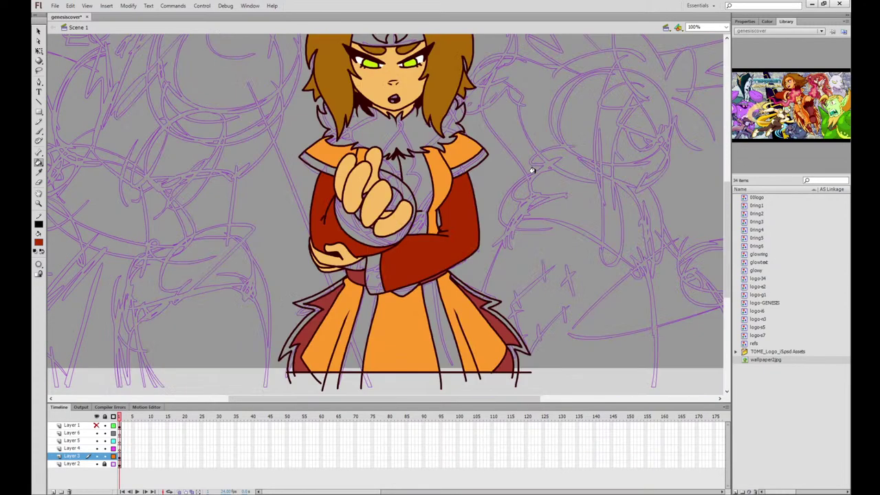
click(39, 173)
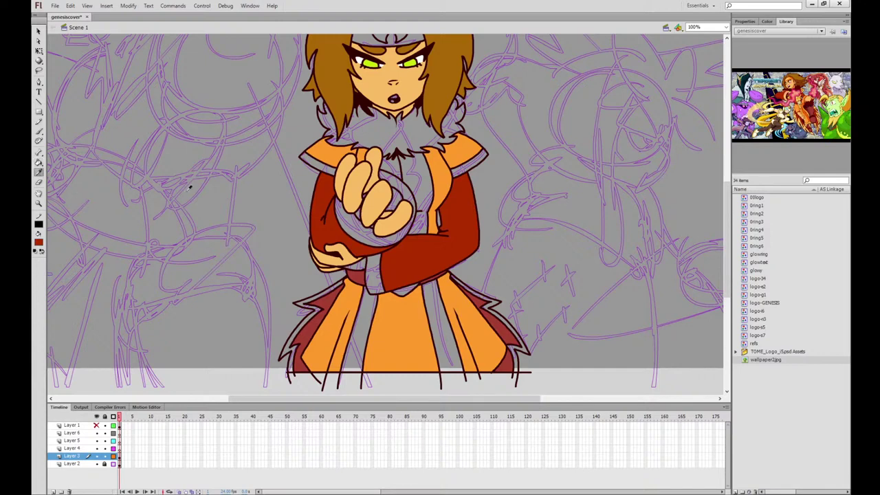
click(494, 320)
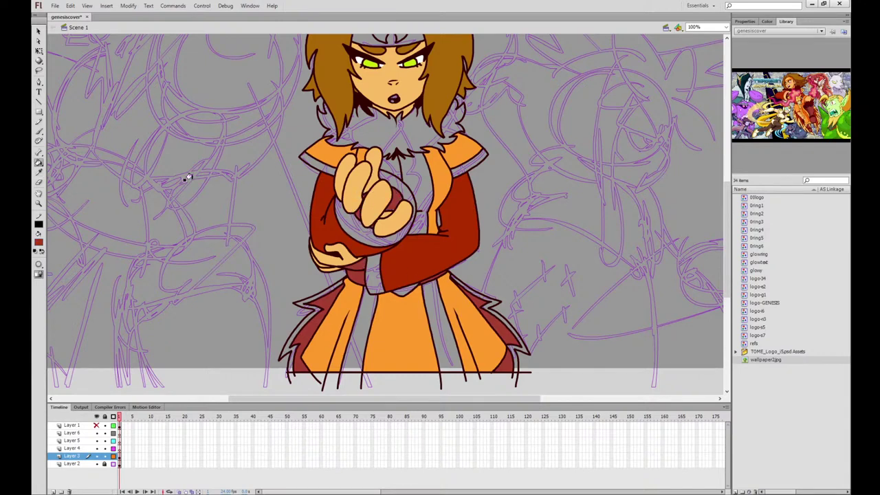
Fill the headband's flame emblem, the chest panels and the raised hand's cuff with pale yellow
click(39, 174)
drag(768, 105, 428, 184)
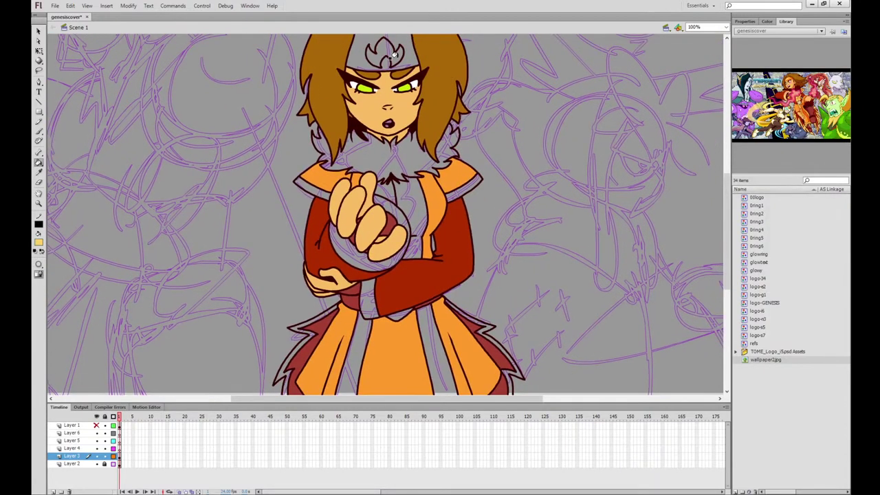
click(403, 193)
click(385, 189)
click(395, 213)
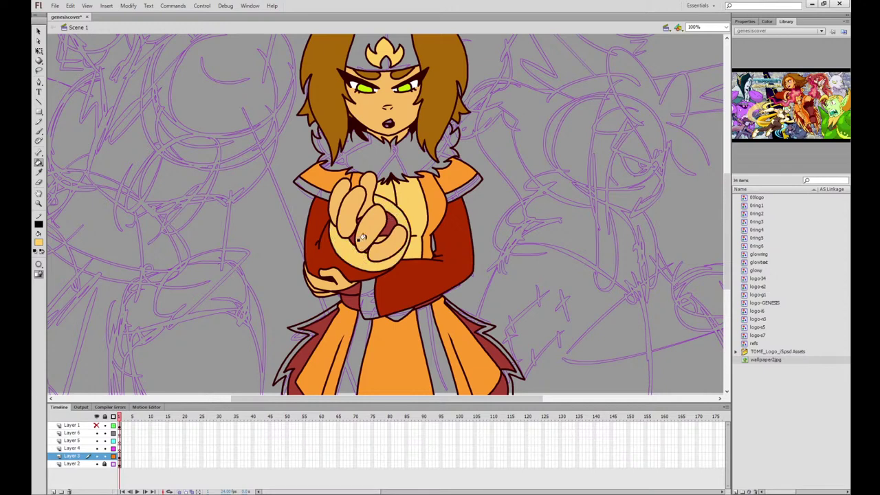
Fill the shoulder trims, the lower sleeve cuff, the skirt's vertical stripes and its jagged side borders with pale yellow
click(323, 194)
click(459, 185)
click(361, 299)
click(355, 337)
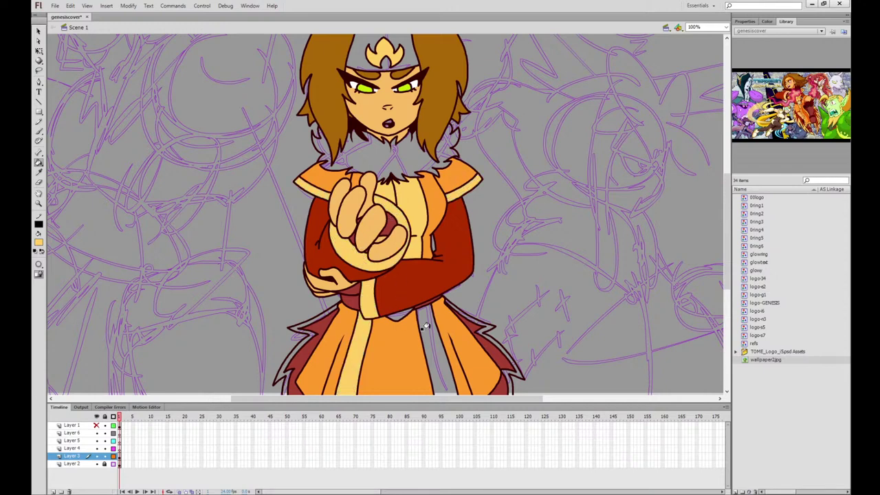
click(425, 326)
click(472, 320)
click(311, 319)
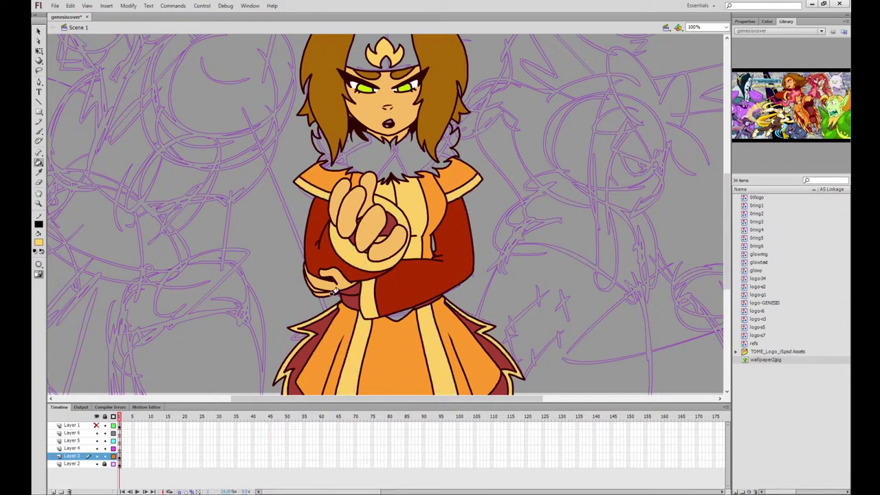
Fill the headband with the jacket's orange and the fur collar with dark maroon
mouse_move(537, 283)
mouse_down()
mouse_move(535, 229)
mouse_move(506, 279)
mouse_up()
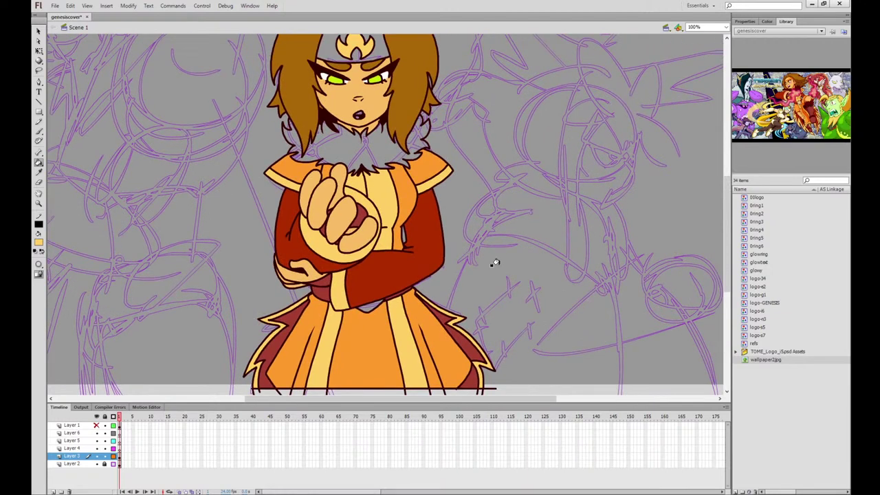
click(38, 173)
click(422, 161)
click(372, 54)
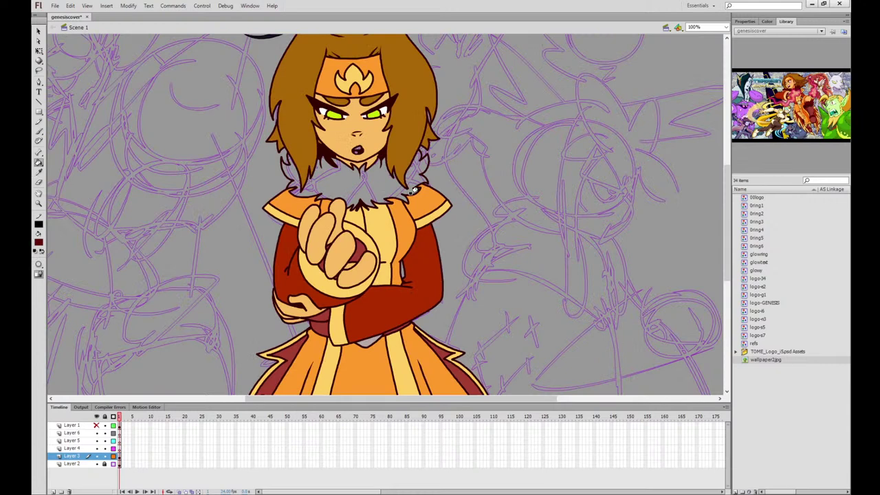
click(386, 179)
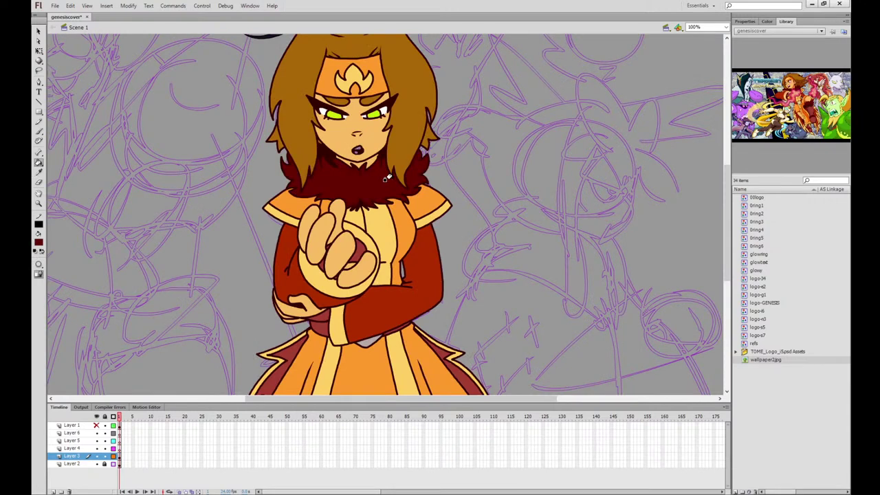
Sample white from the eye and fill the highlight shape inside the mouth
click(39, 173)
click(325, 111)
click(356, 148)
Unlock the layers in the wallpaper2 reference, open its fire symbol and sample the flames' dark magenta outline colour for genesiscover
click(120, 448)
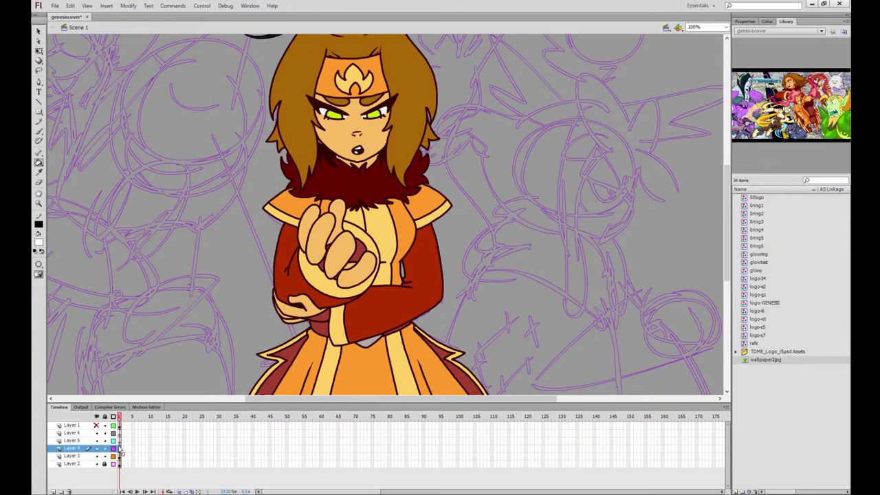
key(ctrl+=)
click(40, 132)
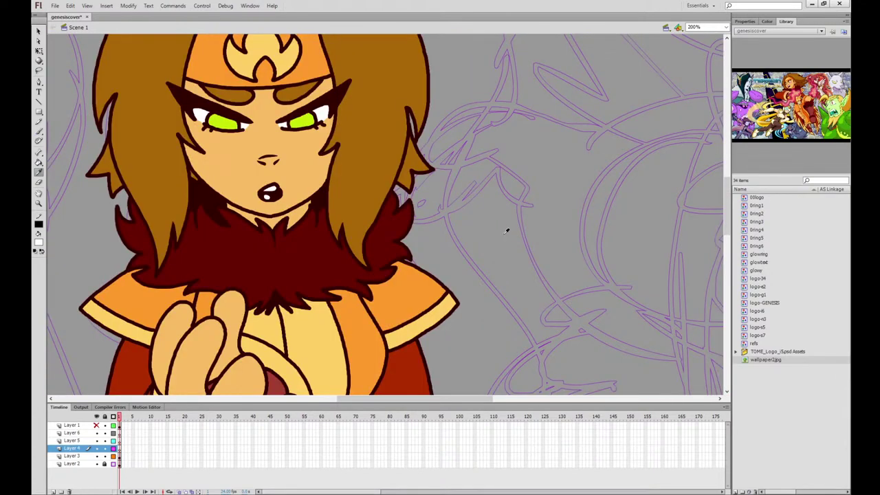
key(ctrl+minus)
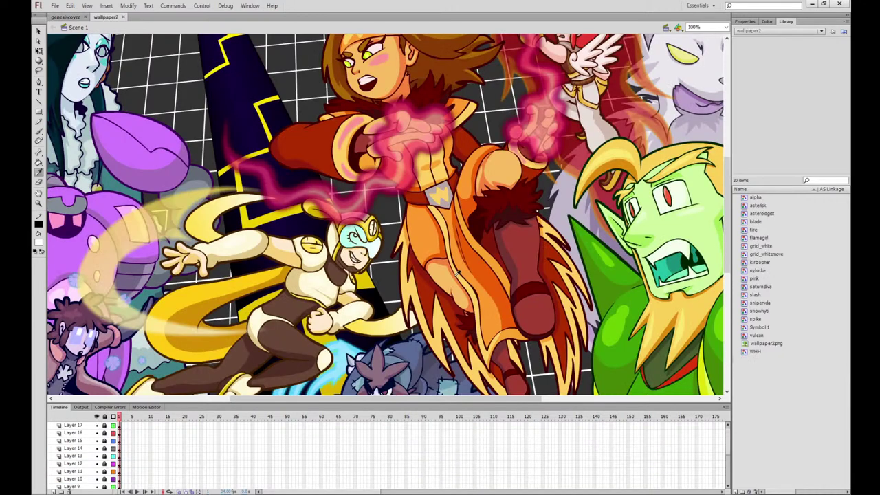
key(q)
click(105, 417)
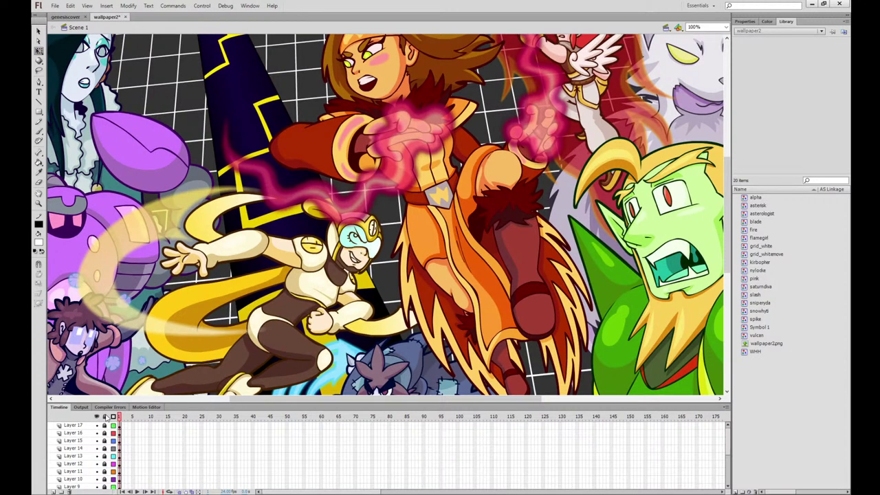
double_click(428, 143)
click(428, 146)
click(458, 143)
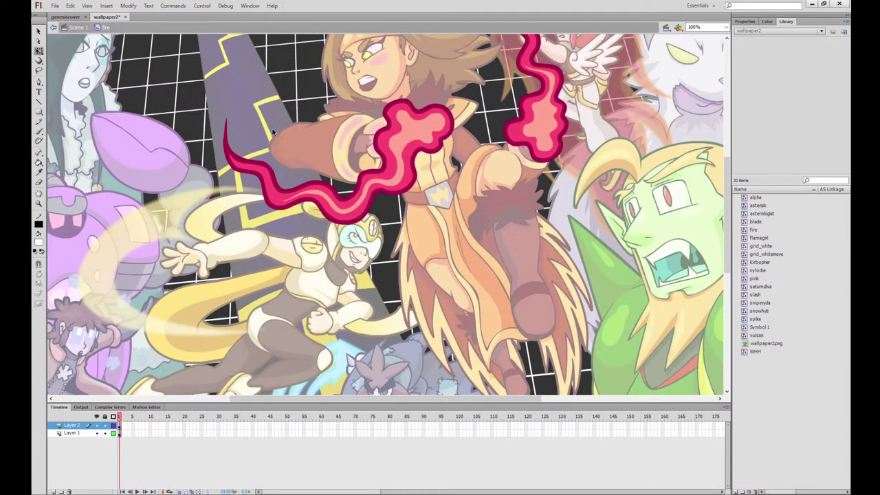
click(39, 172)
click(65, 17)
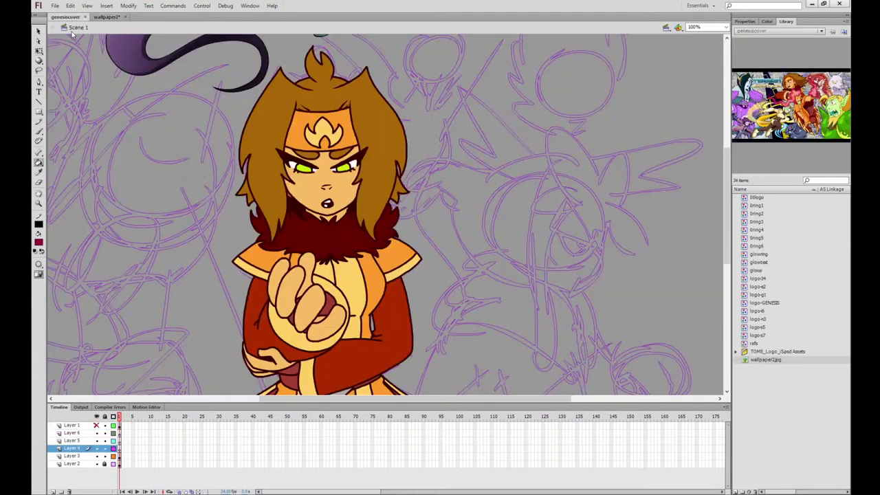
Brush a dark magenta spiral on Layer 4 in front of the chest, just above the raised hand
click(40, 132)
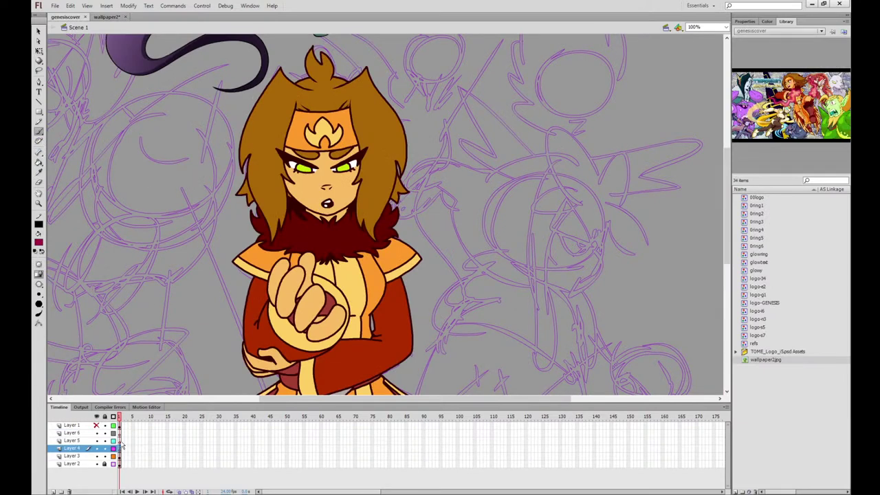
key(ctrl+equal)
drag(344, 251, 407, 187)
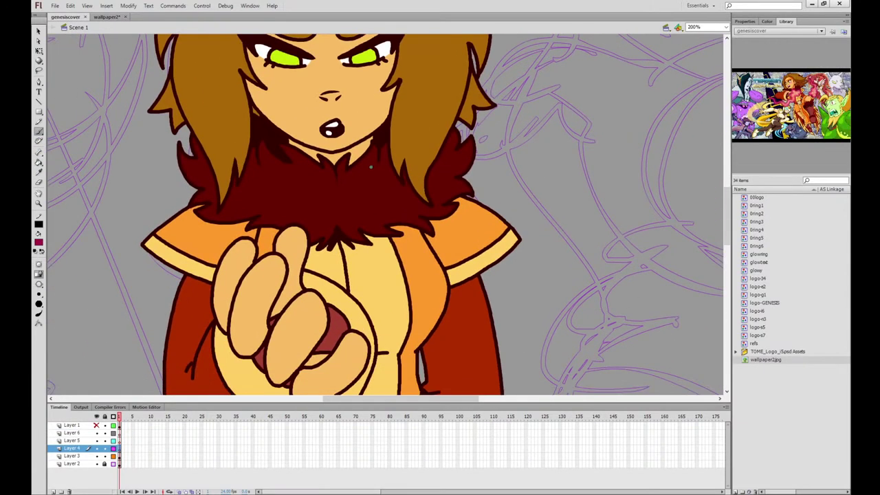
mouse_move(294, 166)
mouse_down()
mouse_move(317, 186)
mouse_move(341, 234)
mouse_move(315, 260)
mouse_up()
mouse_move(337, 324)
mouse_down()
mouse_move(382, 293)
mouse_move(336, 286)
mouse_move(354, 277)
mouse_up()
key(ctrl+z)
mouse_move(330, 322)
mouse_down()
mouse_move(383, 303)
mouse_move(325, 279)
mouse_move(347, 277)
mouse_up()
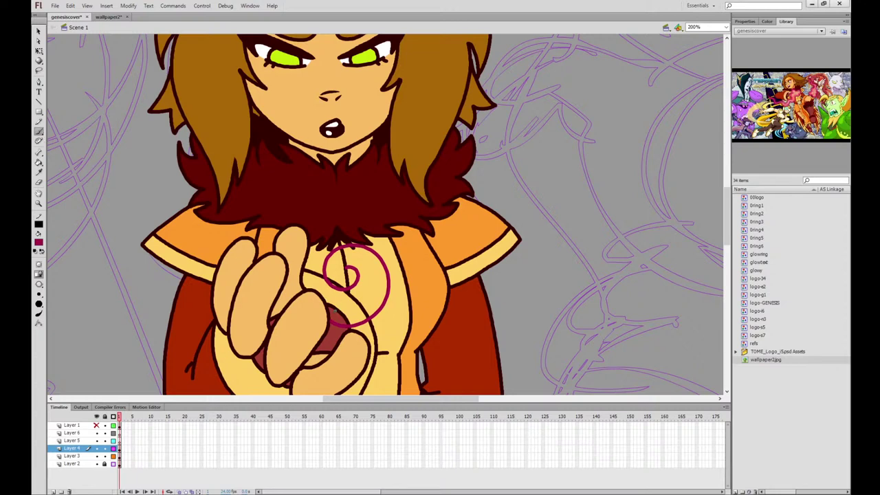
drag(508, 147, 554, 130)
drag(522, 182, 577, 150)
key(ctrl+z)
key(ctrl+z)
key(ctrl+z)
Brush the flame's wavy dark magenta outline rising from the spiral to a tip at the chin and back down to the raised hand
drag(374, 247, 351, 164)
key(ctrl+z)
mouse_move(382, 253)
mouse_down()
mouse_move(363, 178)
mouse_move(285, 109)
mouse_move(276, 134)
mouse_move(301, 186)
mouse_move(330, 195)
mouse_up()
key(ctrl+z)
mouse_move(386, 241)
mouse_down()
mouse_move(365, 180)
mouse_move(310, 166)
mouse_move(295, 113)
mouse_move(274, 151)
mouse_move(317, 181)
mouse_up()
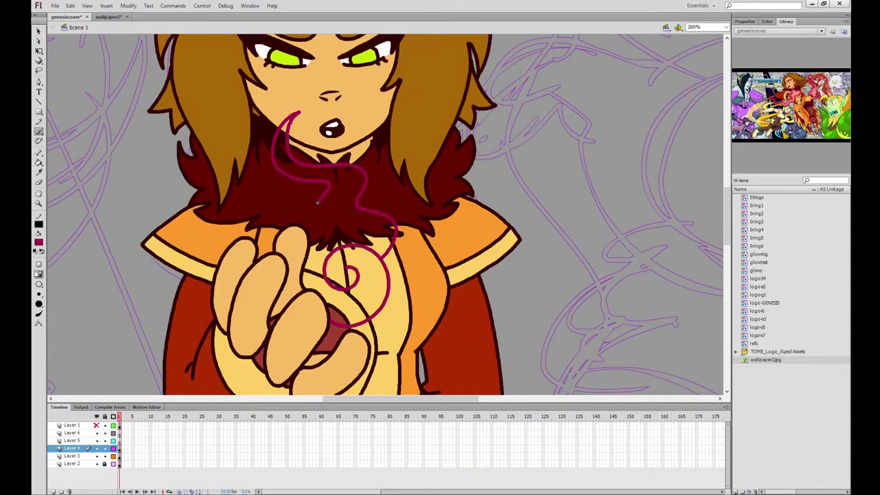
drag(319, 241, 294, 271)
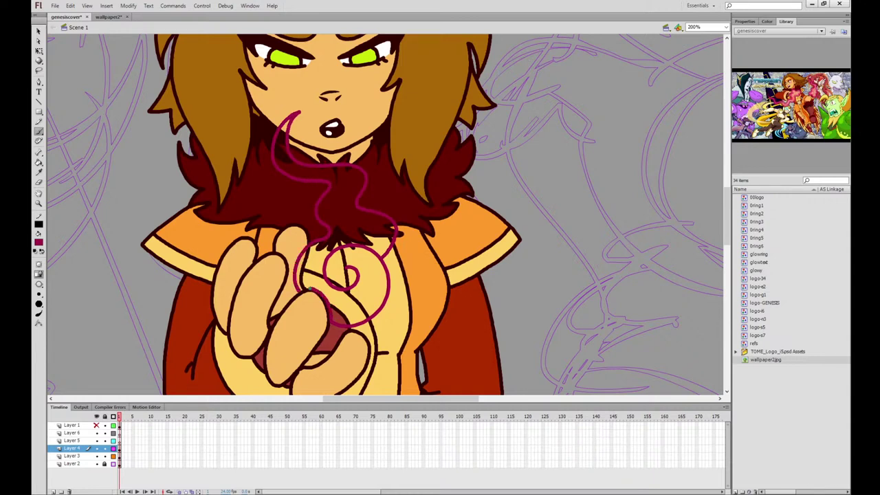
Sample the fire's bright pink from the wallpaper2 reference and trim the flame outline's tip to a sharp point in genesiscover
click(108, 16)
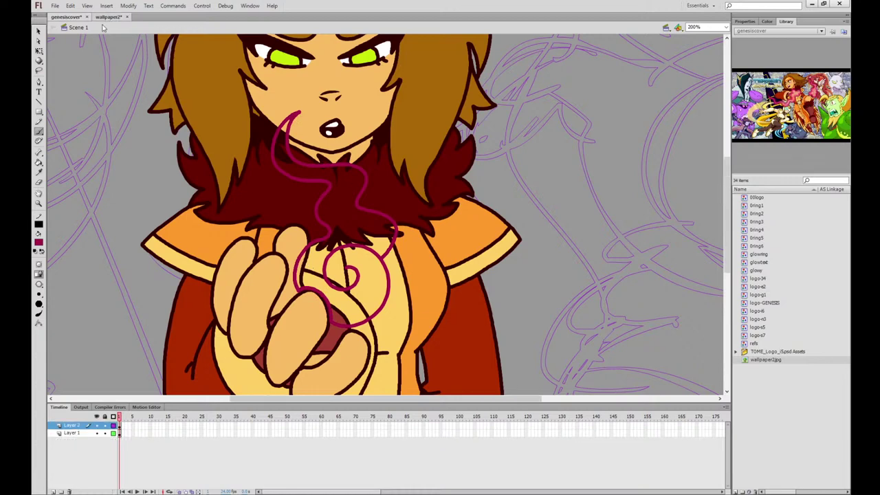
click(38, 172)
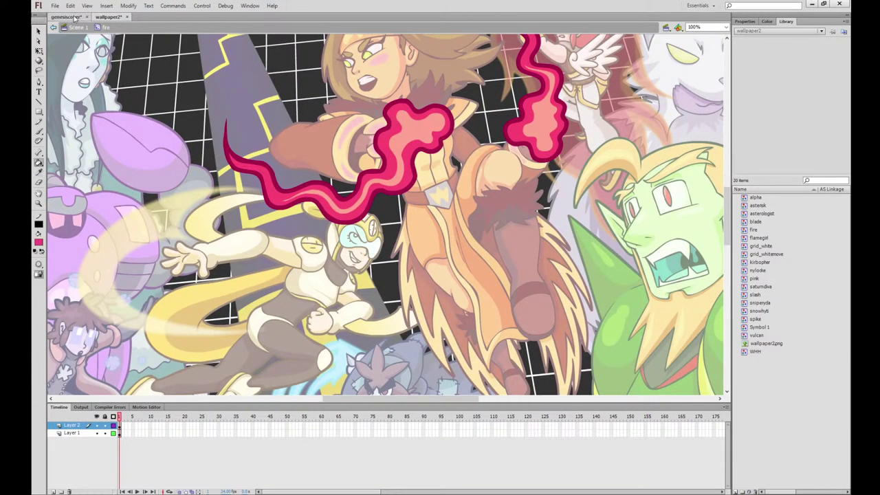
click(65, 17)
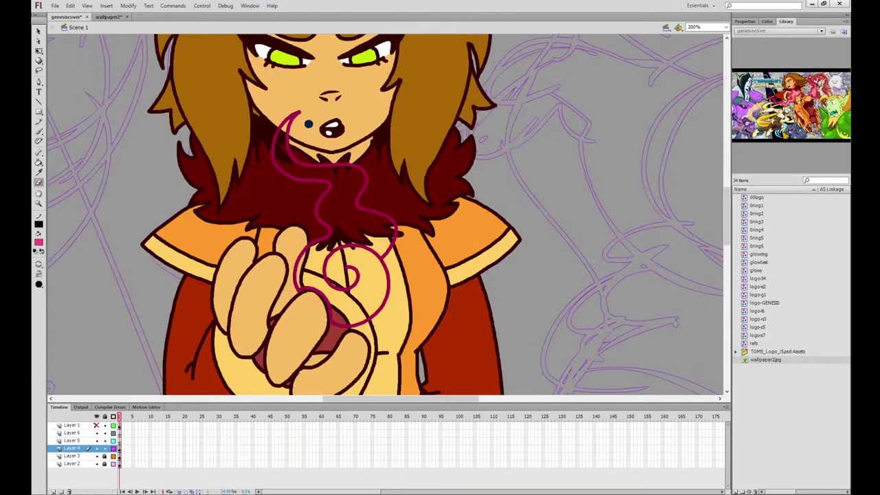
drag(304, 107, 296, 151)
Brush bright pink contour lines inside the flame's outline, following both wavy edges and the spiral
key(b)
click(119, 450)
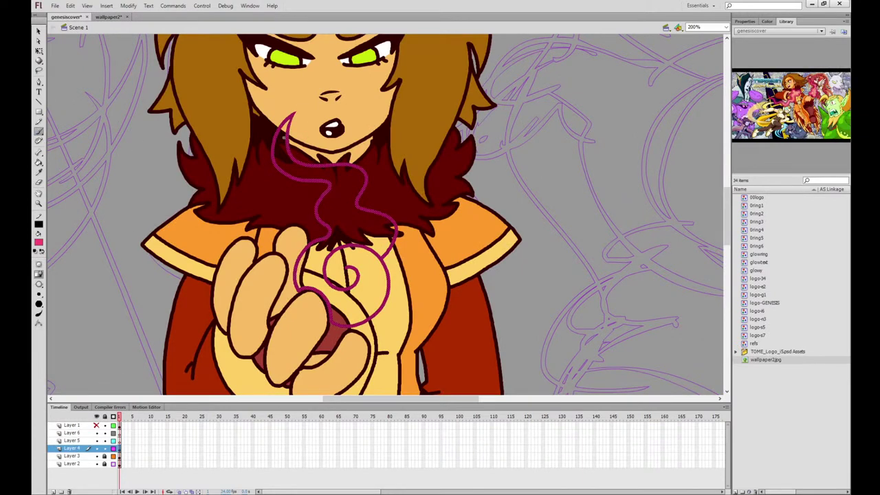
mouse_move(280, 132)
mouse_down()
mouse_move(288, 167)
mouse_move(340, 181)
mouse_move(329, 216)
mouse_move(336, 229)
mouse_move(307, 280)
mouse_up()
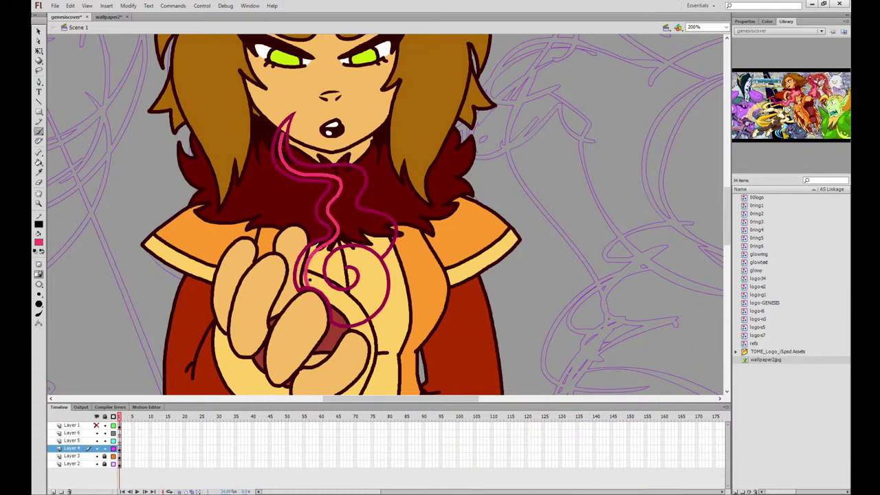
mouse_move(340, 313)
mouse_down()
mouse_move(373, 299)
mouse_move(378, 279)
mouse_move(361, 260)
mouse_move(336, 278)
mouse_up()
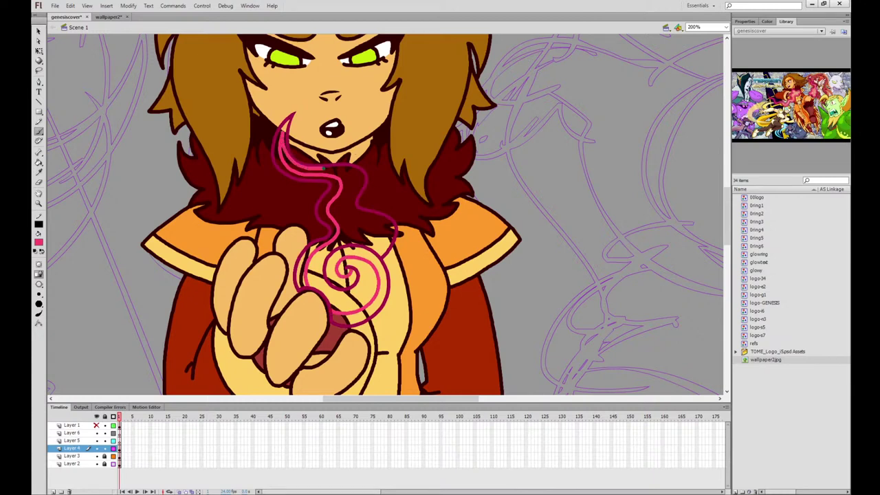
mouse_move(352, 191)
mouse_down()
mouse_move(354, 218)
mouse_move(381, 230)
mouse_up()
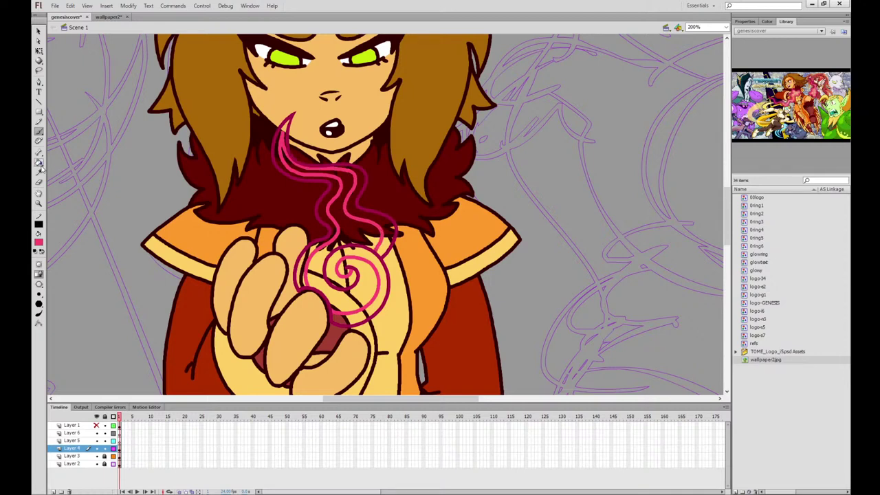
Fill the bands between the flame's dark outline and its inner contour lines with bright pink
click(39, 162)
click(280, 123)
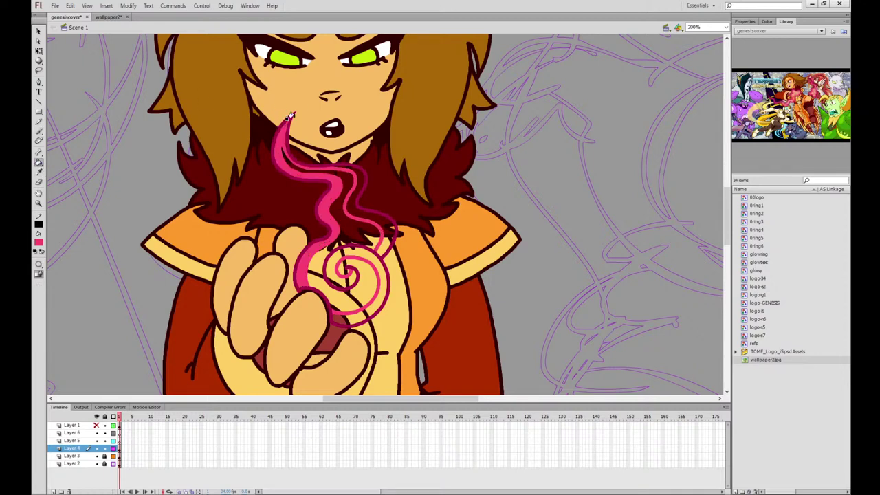
click(369, 258)
click(379, 237)
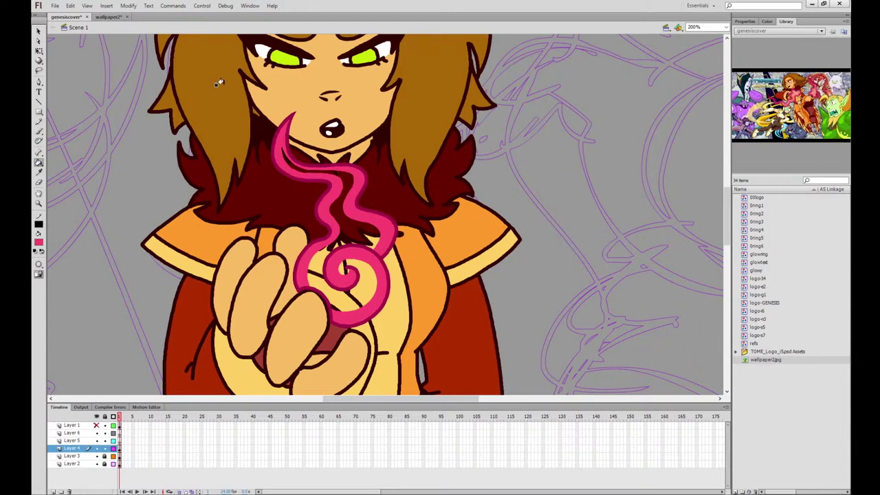
Sample the fire's light pink core from the wallpaper2 reference and fill the flame's interior in genesiscover with it
click(109, 17)
click(40, 172)
click(422, 127)
click(66, 17)
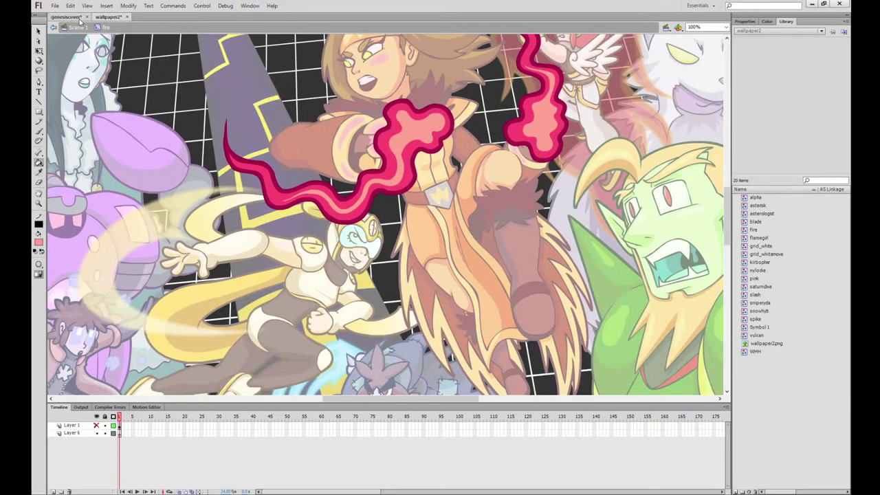
click(349, 265)
Select all the flame artwork on Layer 4 and convert it into a symbol named flame
click(39, 52)
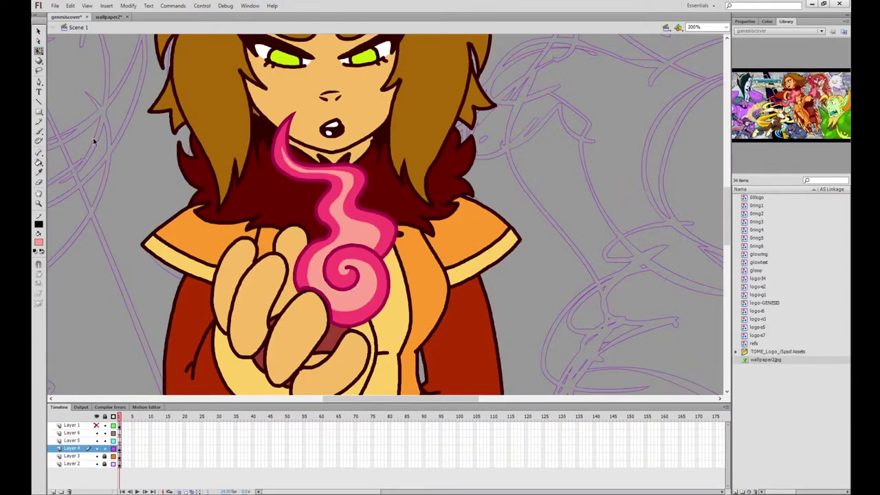
click(120, 448)
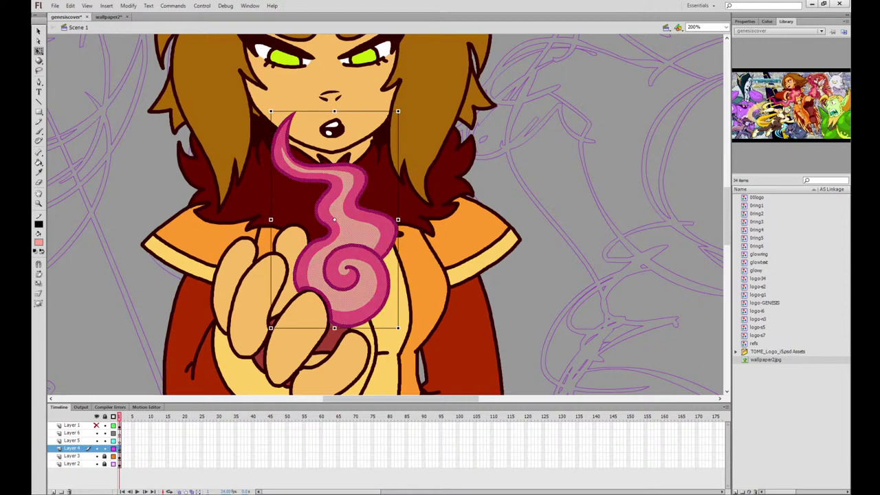
click(684, 59)
click(386, 256)
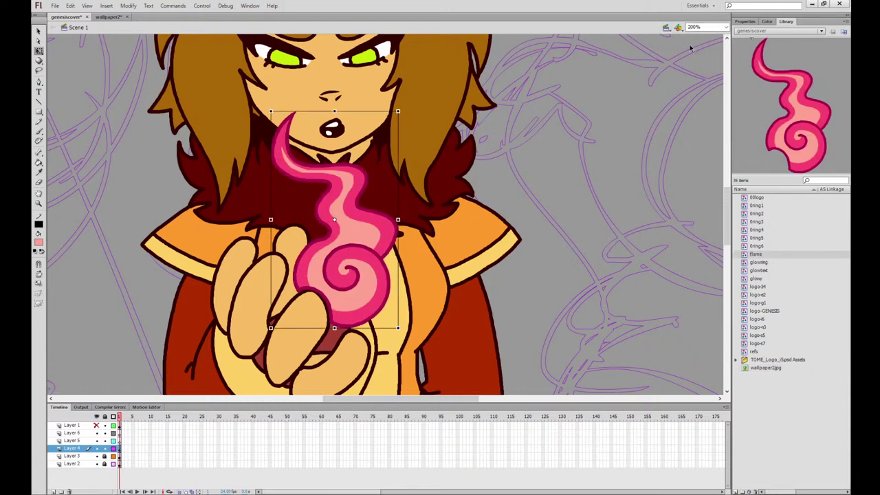
Give the flame instance an Alpha colour effect of 75% and change its type to Movie Clip
click(744, 21)
click(796, 143)
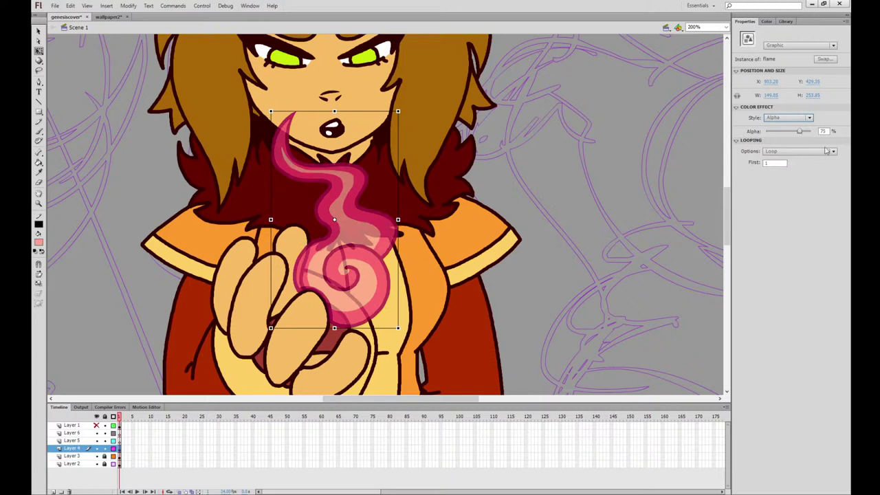
click(786, 151)
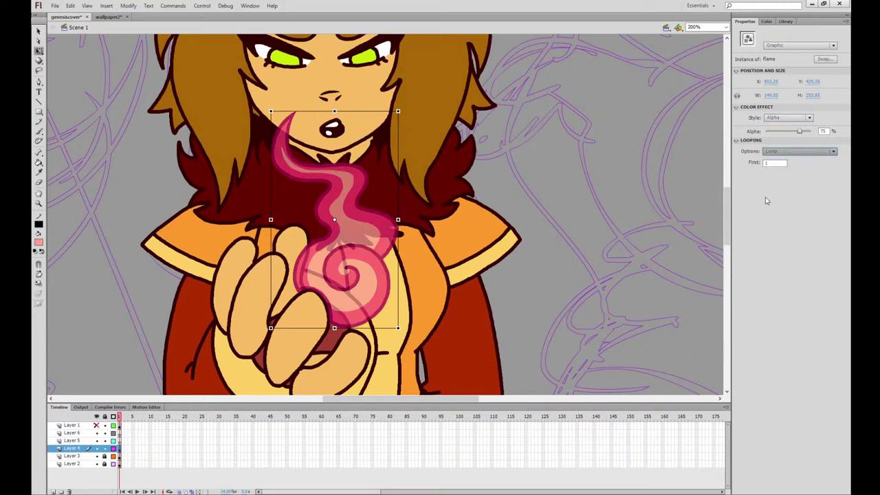
click(767, 200)
click(380, 252)
click(791, 46)
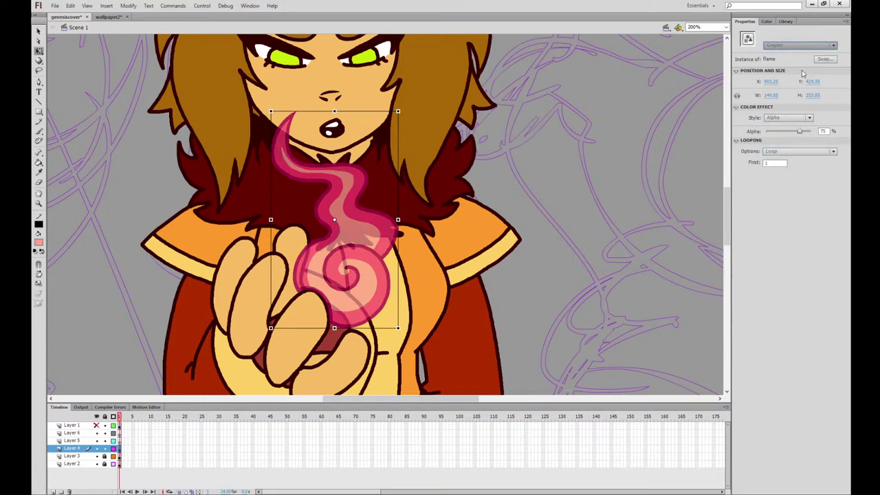
click(794, 59)
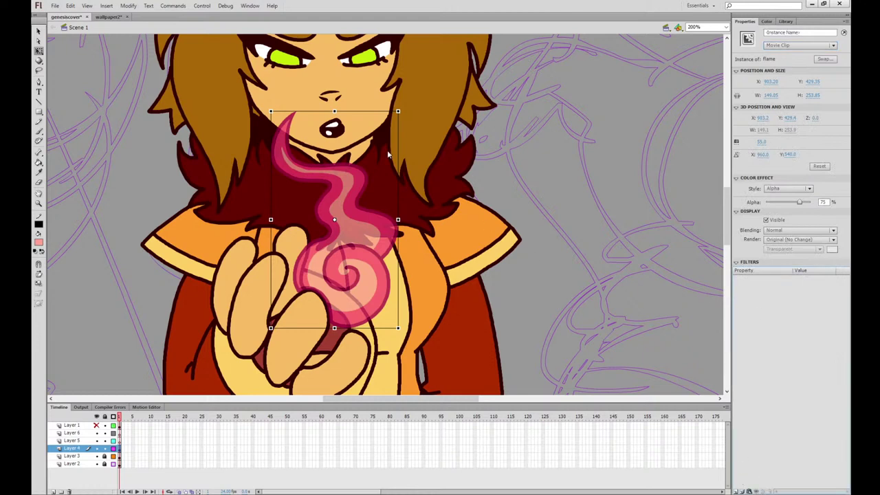
Add a Blur filter to the flame and set both Blur X and Blur Y to 10 px
click(769, 436)
click(798, 287)
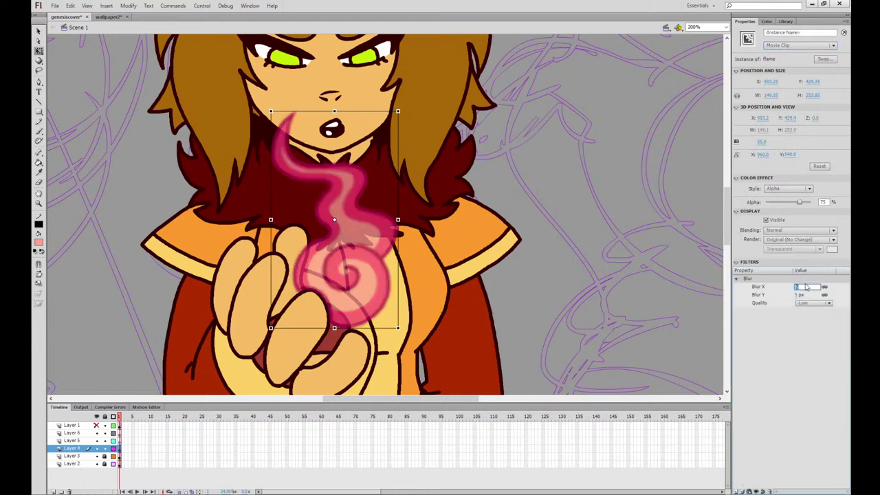
text(15)
key(Return)
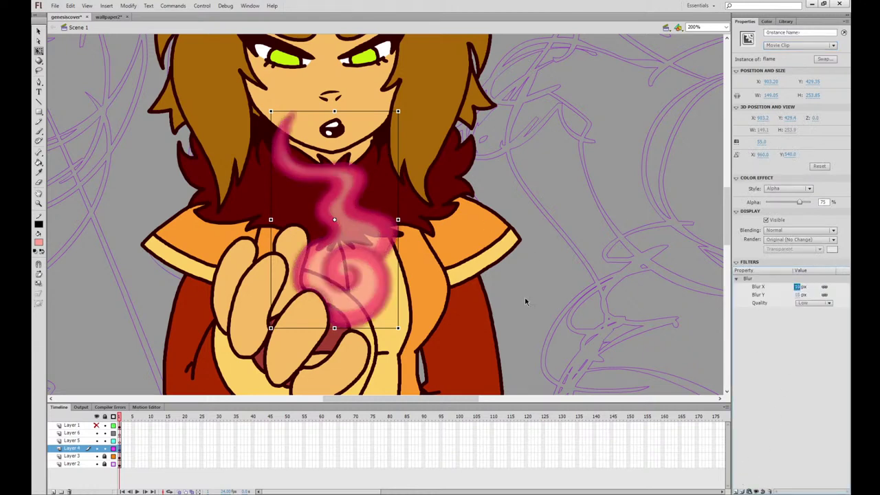
text(10)
key(Return)
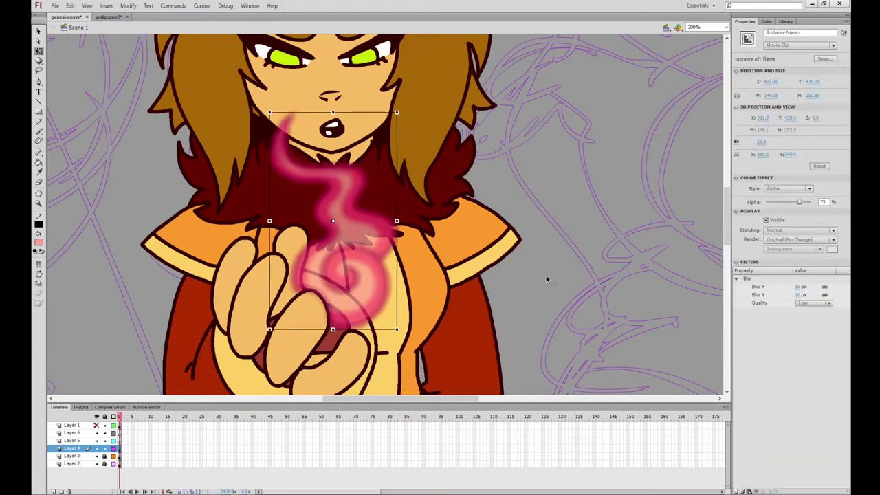
click(552, 298)
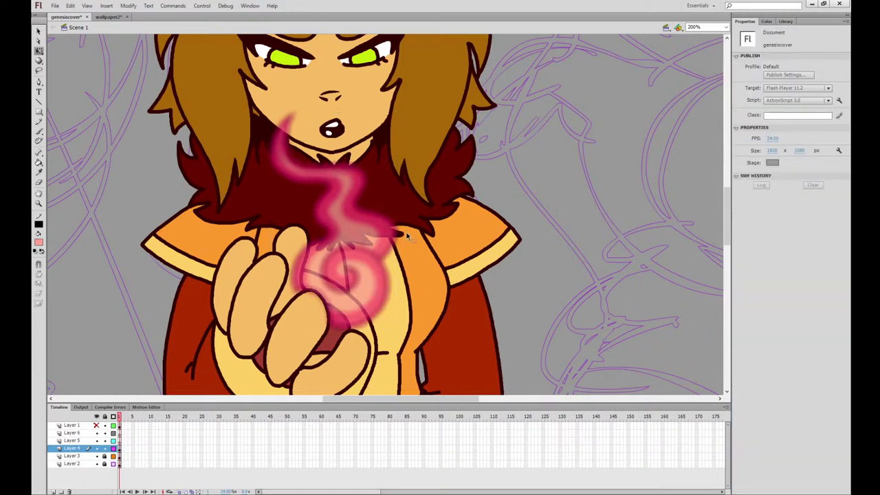
Leave the fire symbol in the wallpaper2 reference, sample a dark red from the character, and return to genesiscover
scroll(470, 306, up, 3)
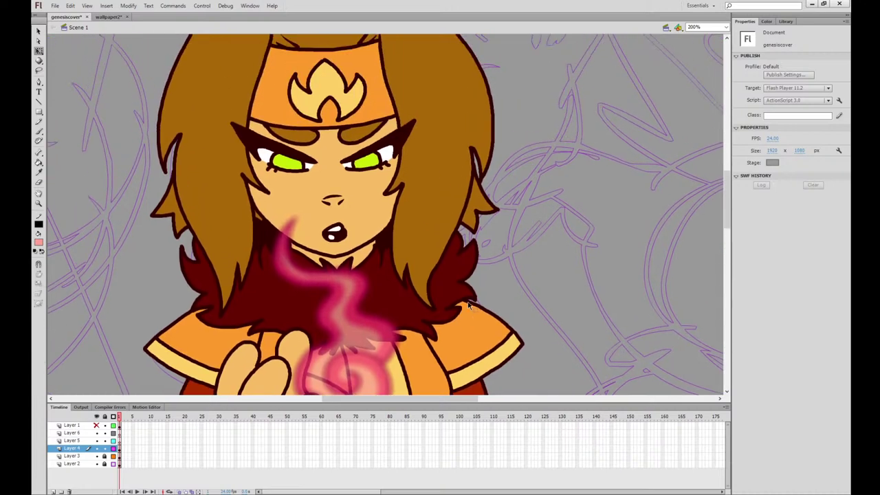
click(38, 171)
click(109, 17)
click(76, 27)
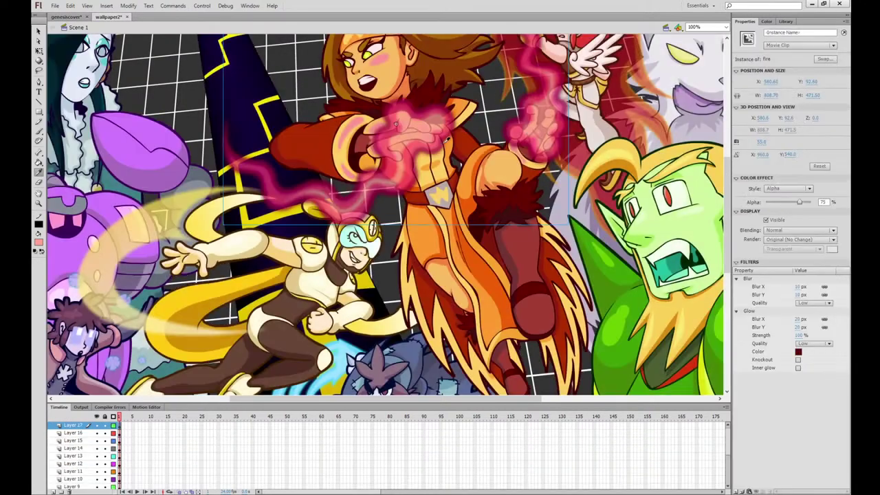
click(62, 17)
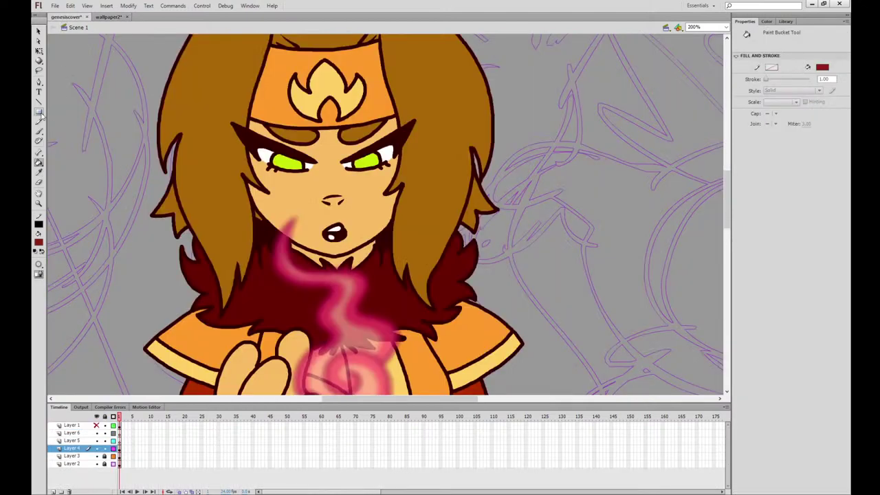
Show Layer 4 as outlines, select the red fills of both sleeves on Layer 3, and hide Layer 4
drag(531, 273, 521, 100)
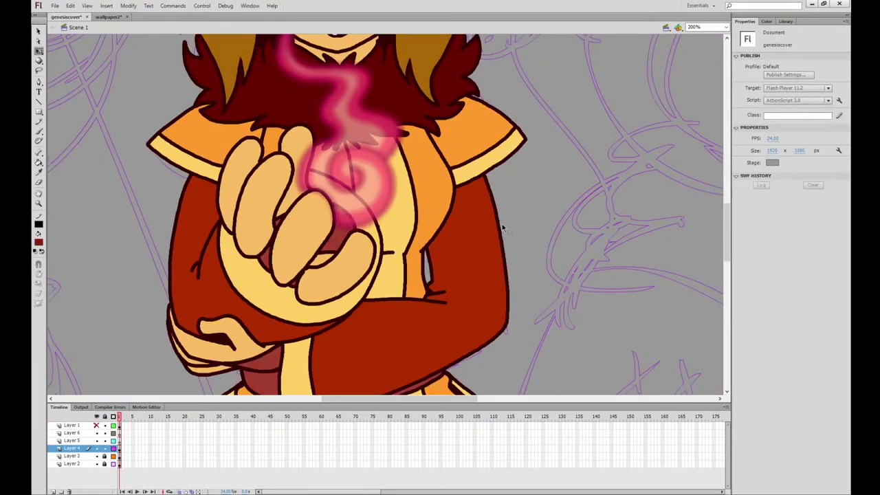
drag(503, 229, 521, 216)
click(499, 268)
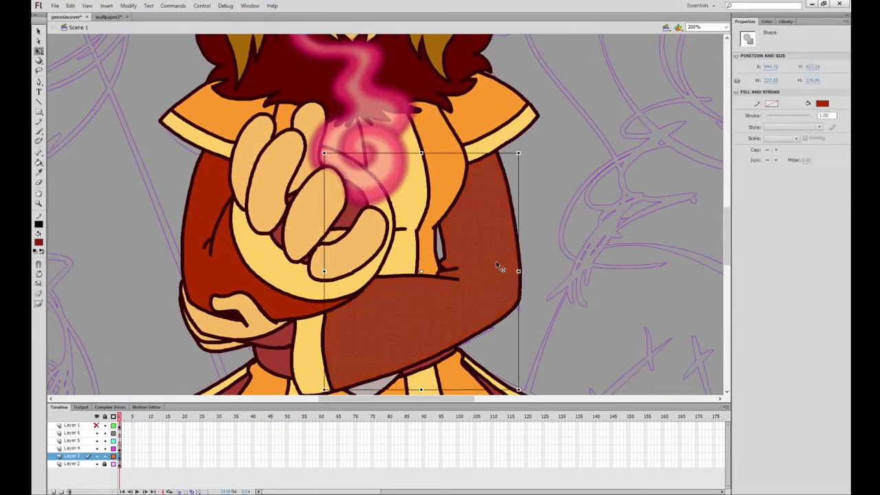
click(547, 240)
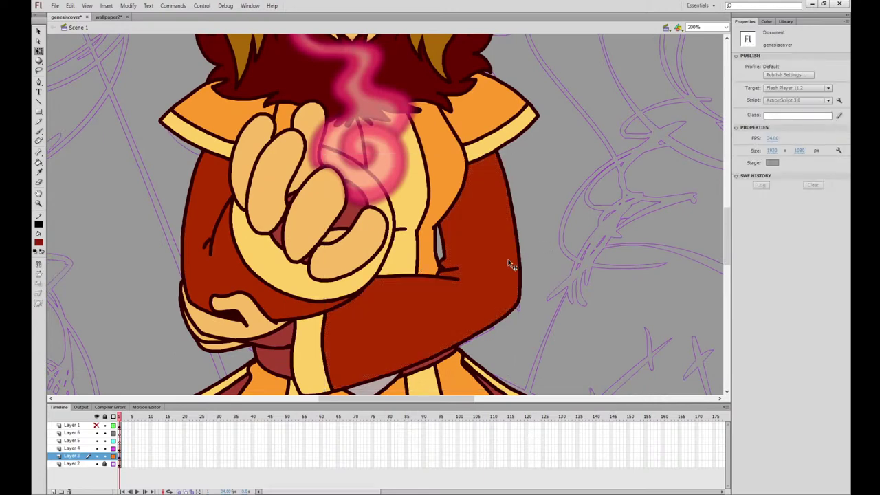
click(113, 447)
click(512, 221)
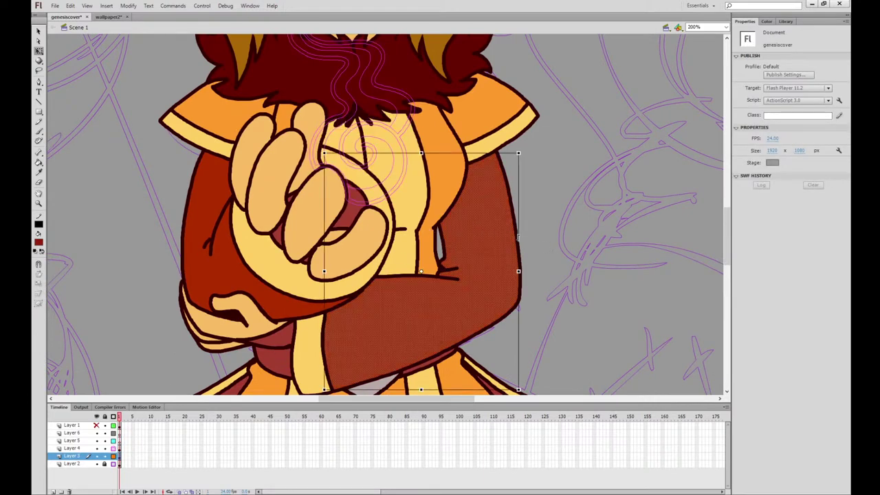
shift+click(220, 177)
click(39, 132)
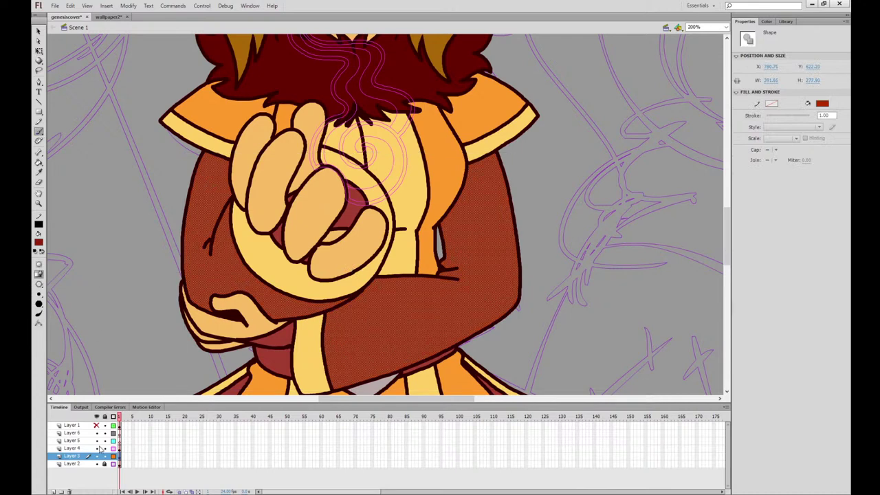
click(97, 447)
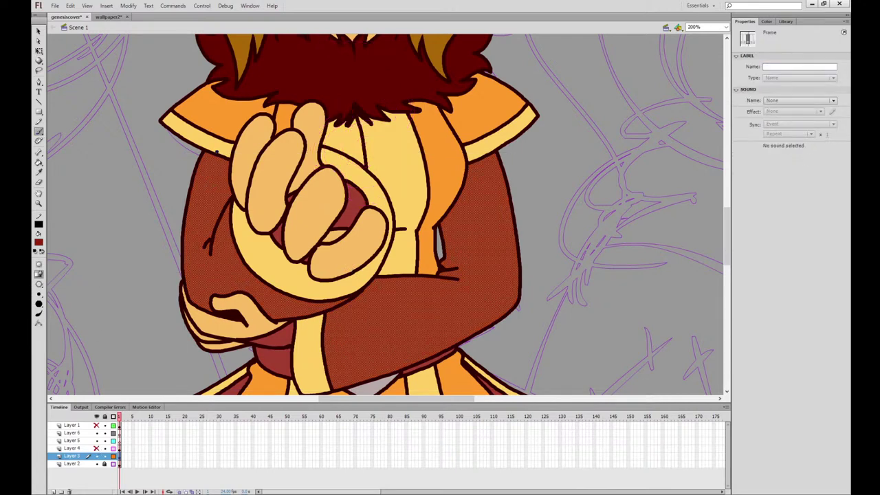
Brush dark red shadow boundaries inside the outer and lower edges of both sleeves and at the inner elbow, then deselect
mouse_move(236, 158)
mouse_down()
mouse_move(204, 169)
mouse_move(195, 283)
mouse_move(347, 306)
mouse_up()
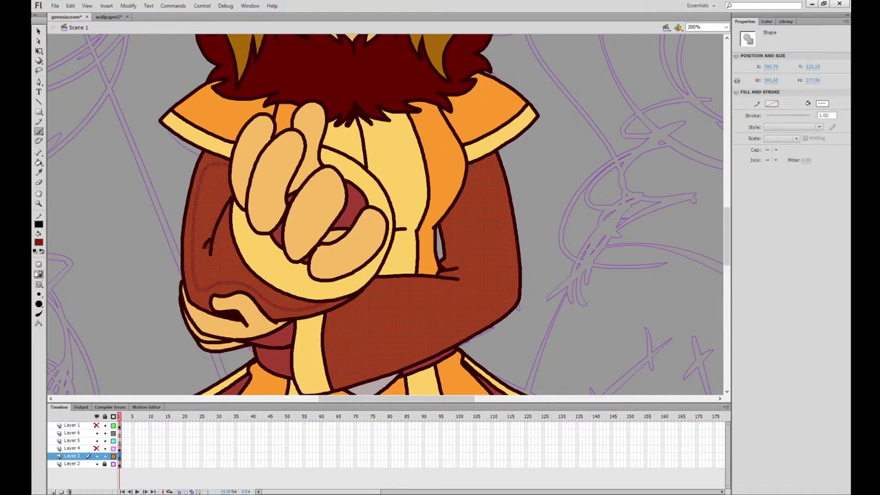
mouse_move(464, 173)
mouse_down()
mouse_move(484, 170)
mouse_move(494, 191)
mouse_move(497, 287)
mouse_move(382, 338)
mouse_move(321, 330)
mouse_up()
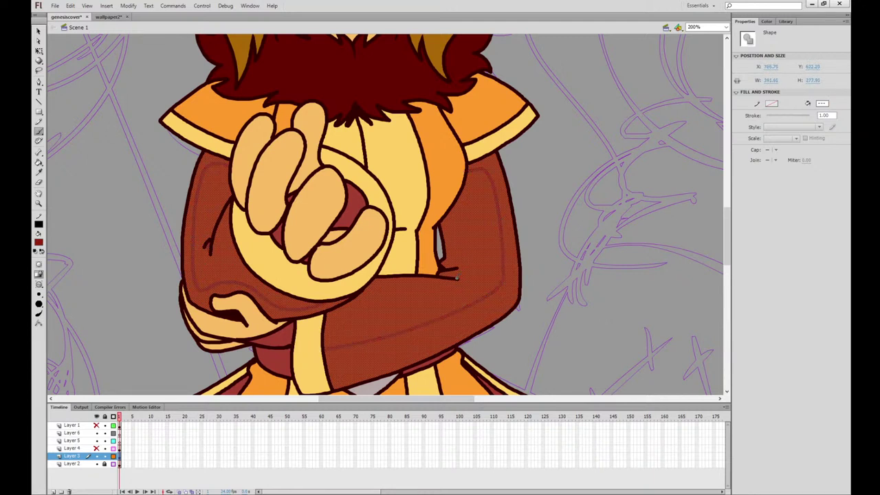
drag(457, 278, 440, 217)
drag(444, 250, 446, 261)
click(447, 263)
key(ctrl+z)
click(39, 51)
click(74, 126)
Fill the outlined shadow areas along the edges of both sleeves with the dark red
click(39, 163)
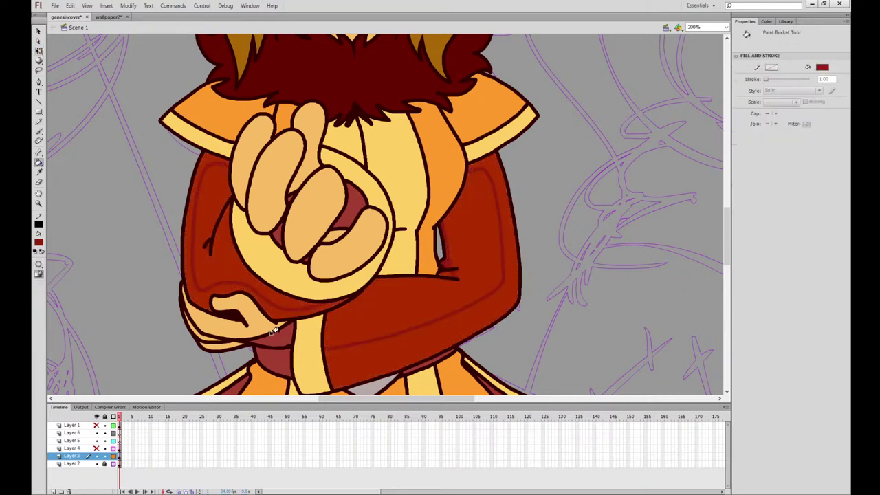
click(274, 332)
click(402, 321)
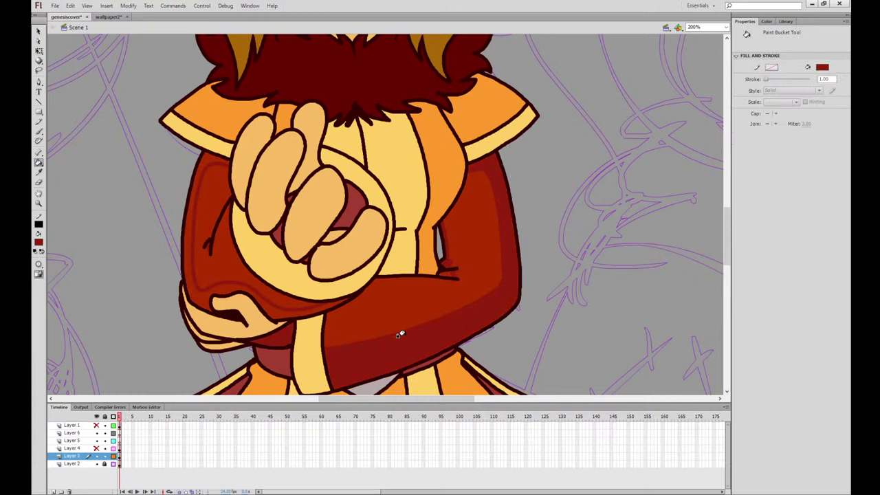
click(255, 296)
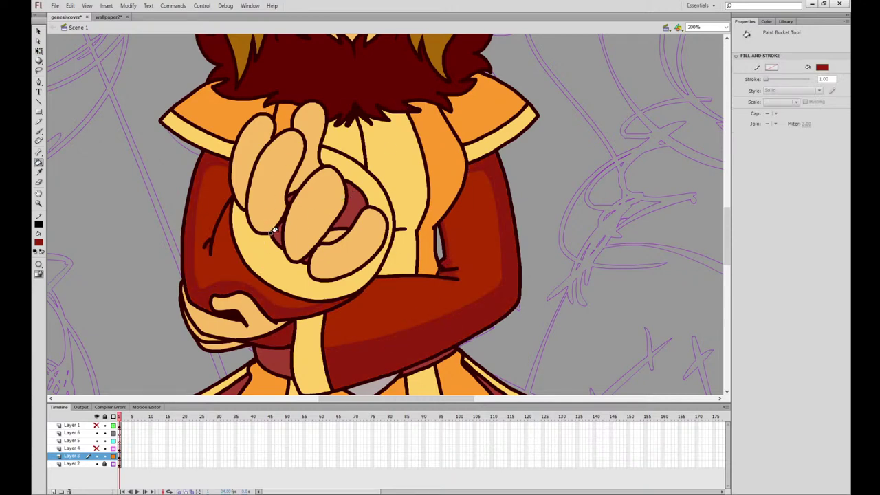
drag(532, 278, 520, 58)
click(39, 51)
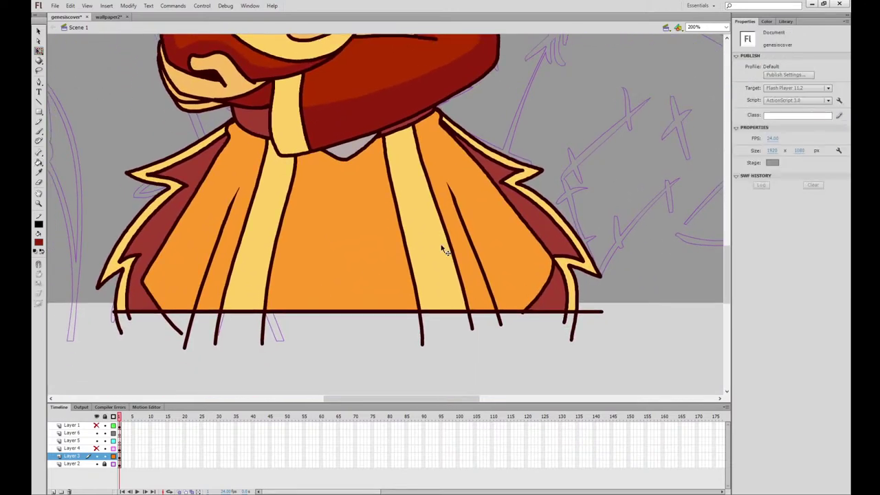
drag(530, 198, 522, 323)
drag(510, 206, 511, 316)
drag(522, 180, 541, 369)
mouse_move(551, 278)
mouse_down()
mouse_move(548, 341)
mouse_move(559, 279)
mouse_up()
scroll(558, 278, down, 5)
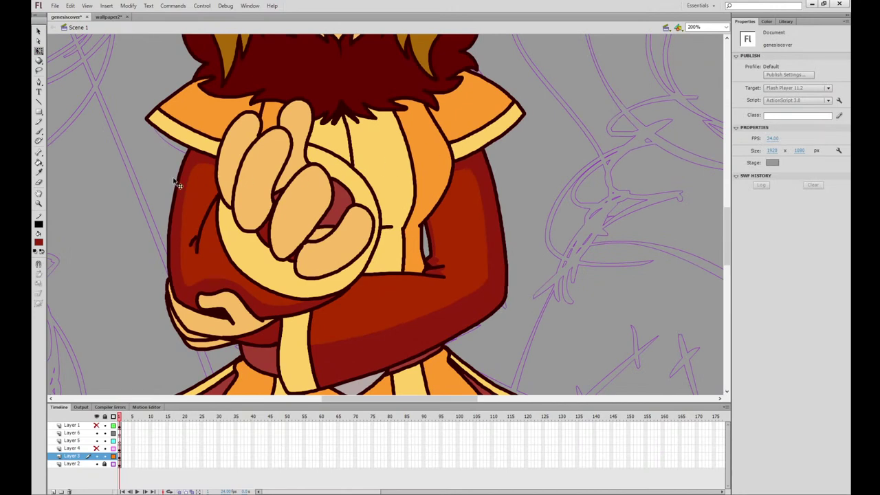
Sample the orange skin-shadow colour from the wallpaper2 reference and return to genesiscover
click(39, 172)
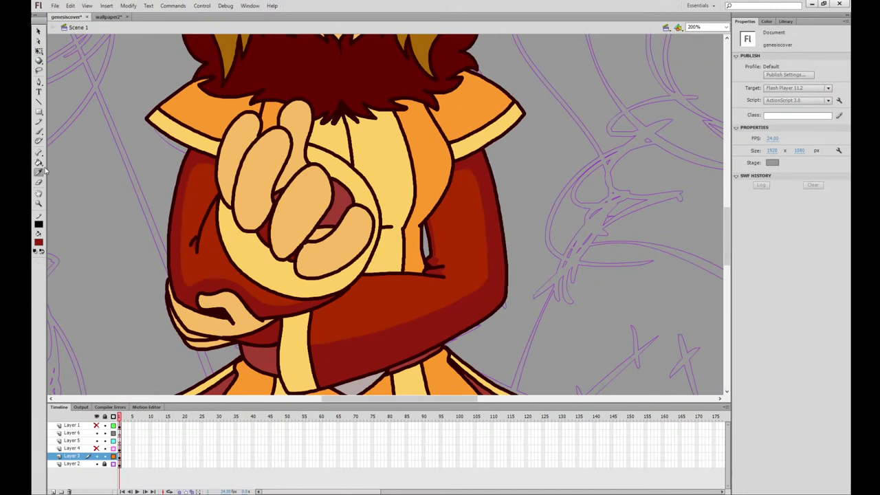
click(109, 17)
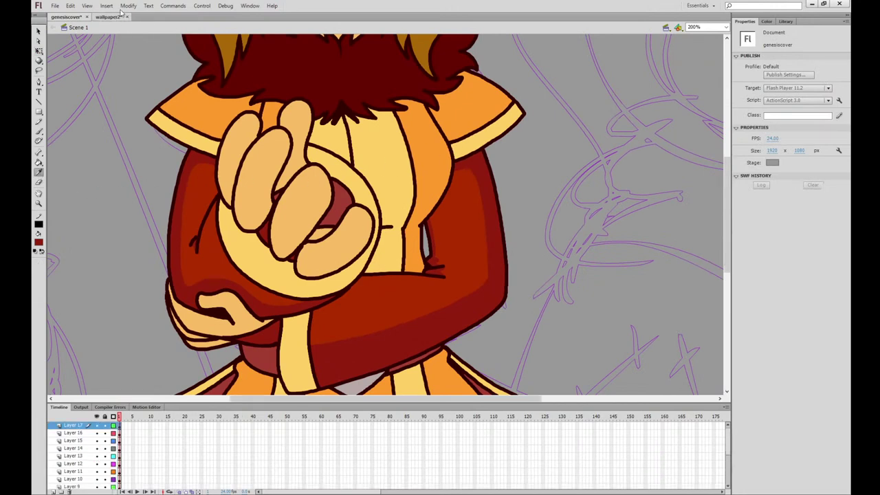
click(401, 61)
click(66, 16)
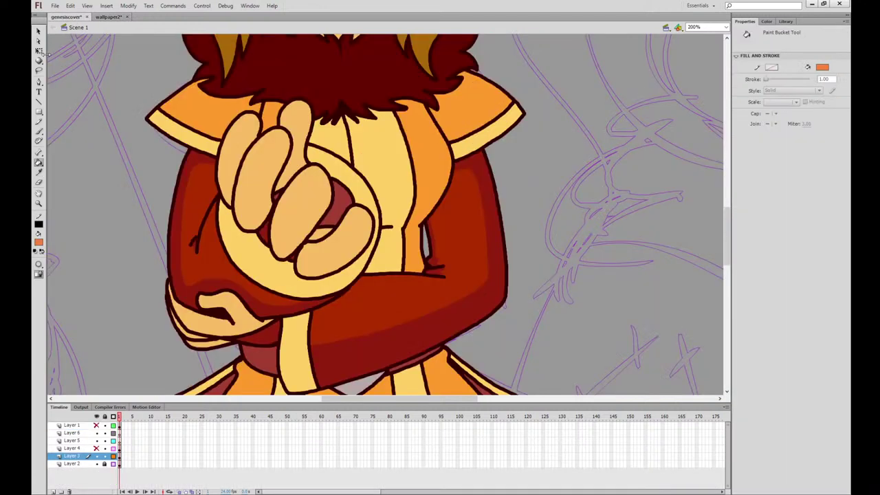
Select the character's skin fills on Layer 3: the fingers and thumb of the raised hand, the lower hand, the face and the neck
click(39, 51)
click(321, 182)
shift+click(270, 158)
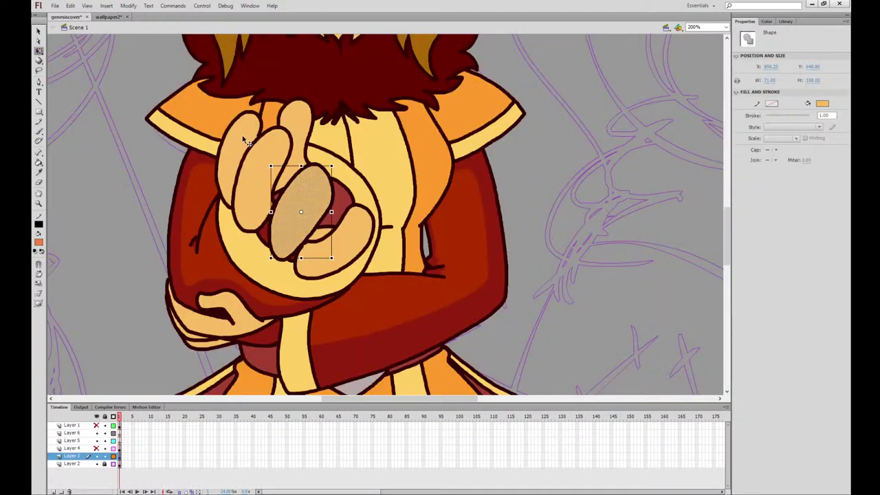
shift+click(243, 138)
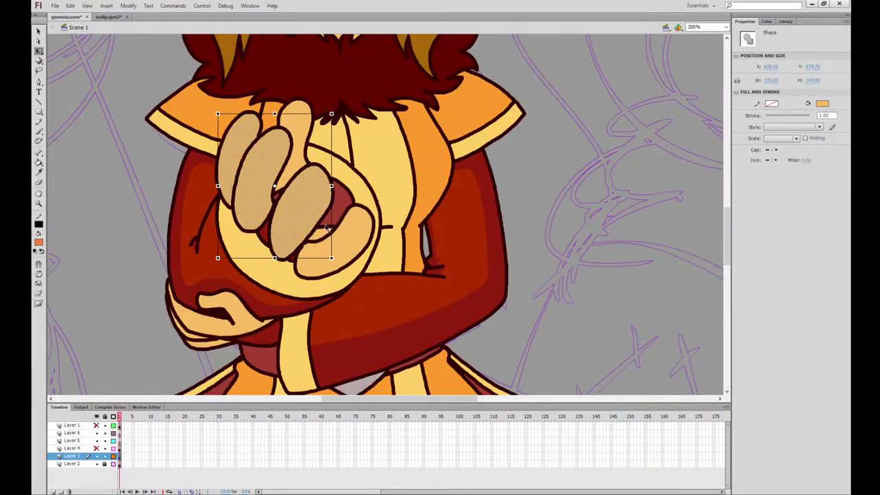
shift+click(367, 223)
shift+click(304, 151)
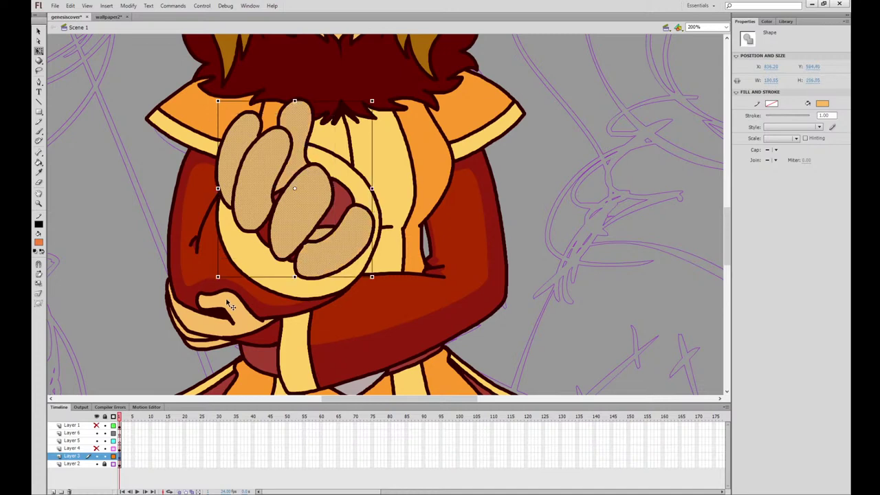
shift+click(195, 336)
shift+click(185, 333)
shift+click(209, 344)
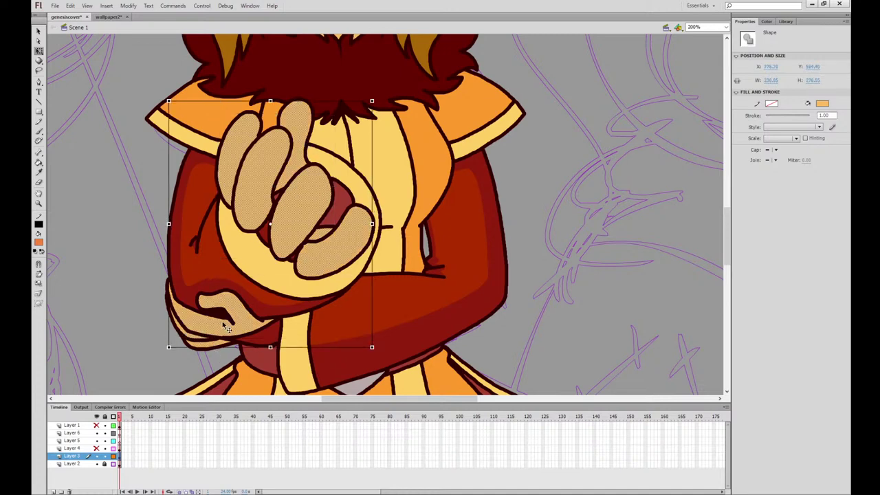
drag(489, 172, 504, 403)
shift+click(385, 184)
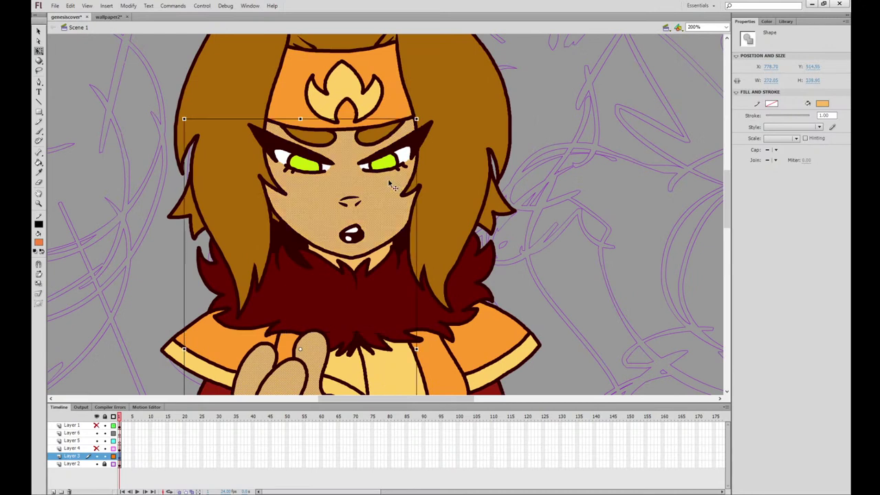
shift+click(381, 253)
Brush orange shadows on the face under the headband, along the cheeks and jaw, and on the nose, then deselect
click(38, 131)
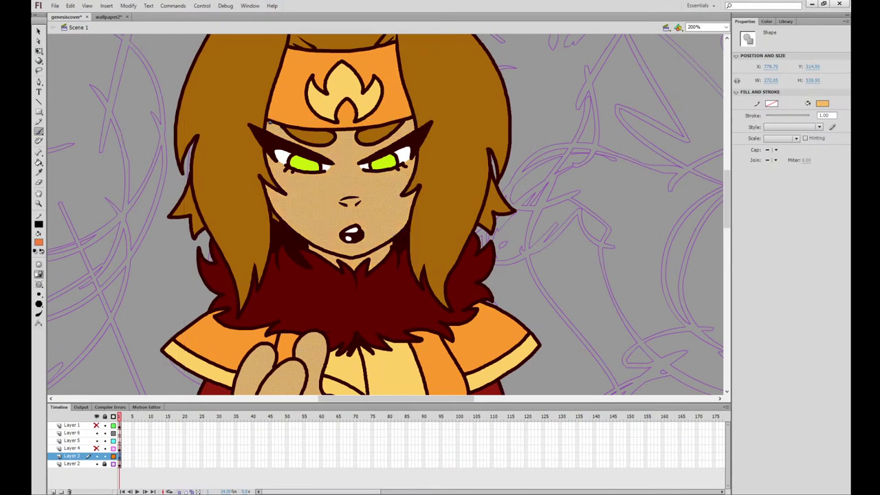
drag(268, 123, 362, 142)
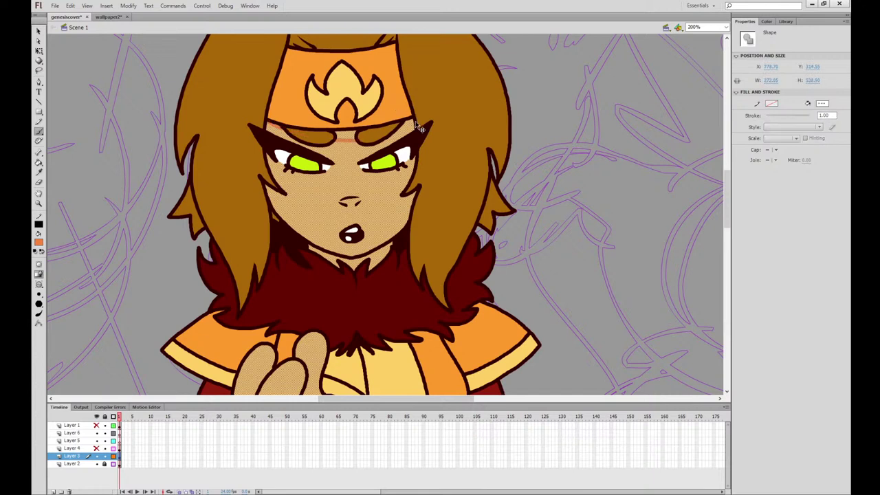
mouse_move(418, 125)
mouse_down()
mouse_move(339, 136)
mouse_move(273, 126)
mouse_move(295, 191)
mouse_move(272, 180)
mouse_move(280, 221)
mouse_up()
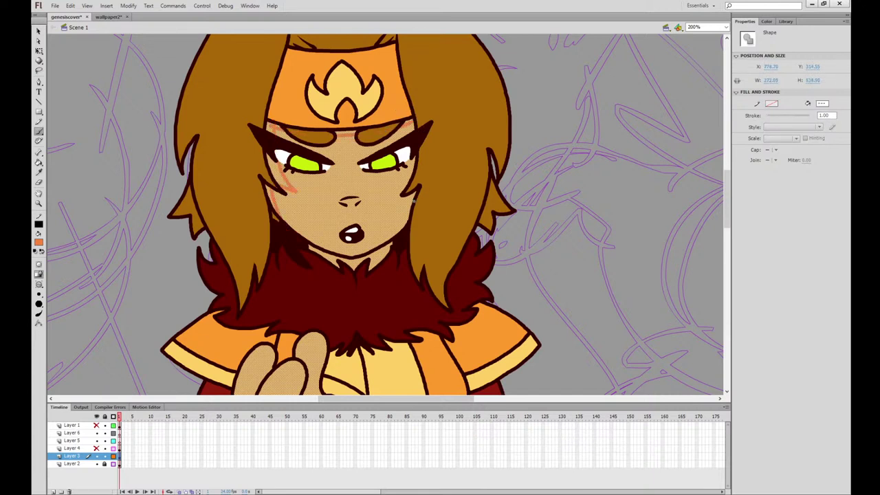
mouse_move(394, 242)
mouse_down()
mouse_move(415, 182)
mouse_move(399, 191)
mouse_move(411, 141)
mouse_move(403, 123)
mouse_up()
drag(333, 131, 360, 131)
drag(271, 125, 278, 126)
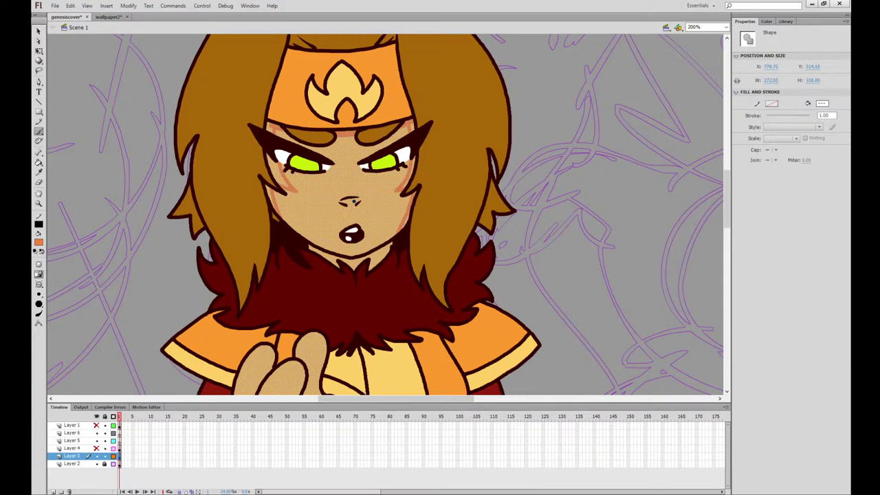
drag(356, 200, 350, 204)
click(40, 51)
click(59, 138)
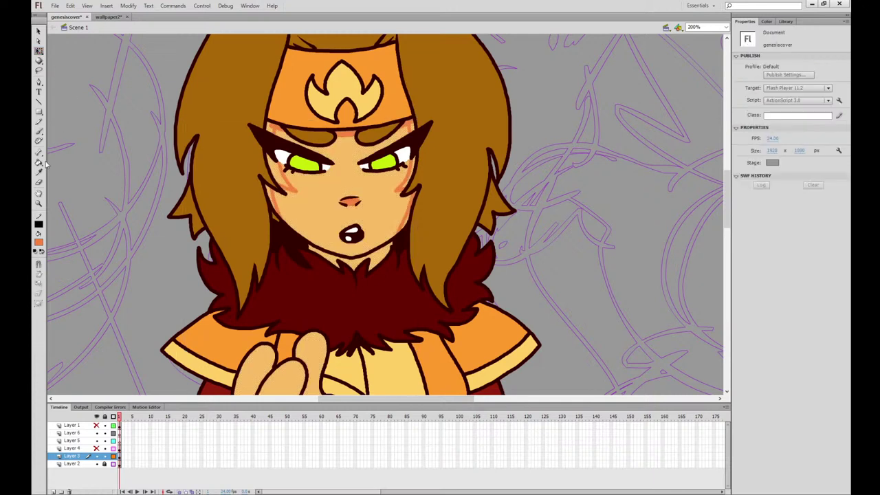
Fill the outlined face shadows and the neck with the orange shadow colour, undoing any misplaced fill
click(39, 163)
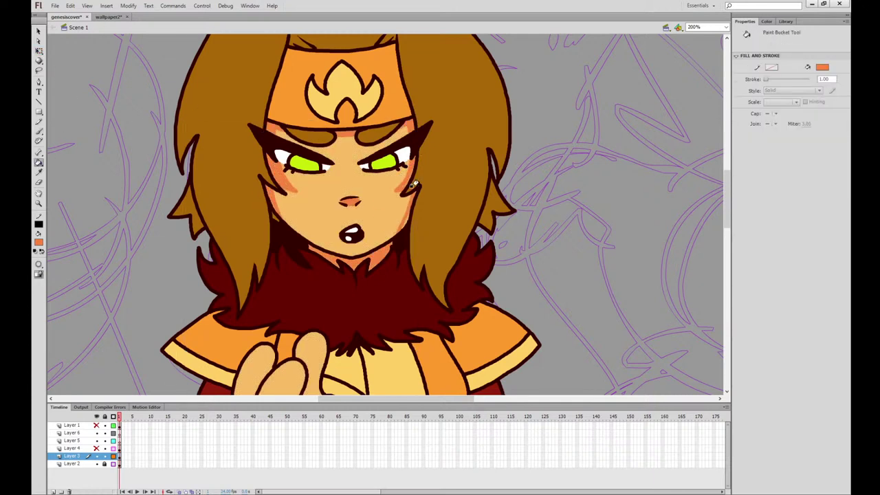
click(413, 185)
key(ctrl+z)
key(ctrl+z)
Select the skin fills of the lower hand and of all the raised hand's fingers and thumb
scroll(420, 256, down, 3)
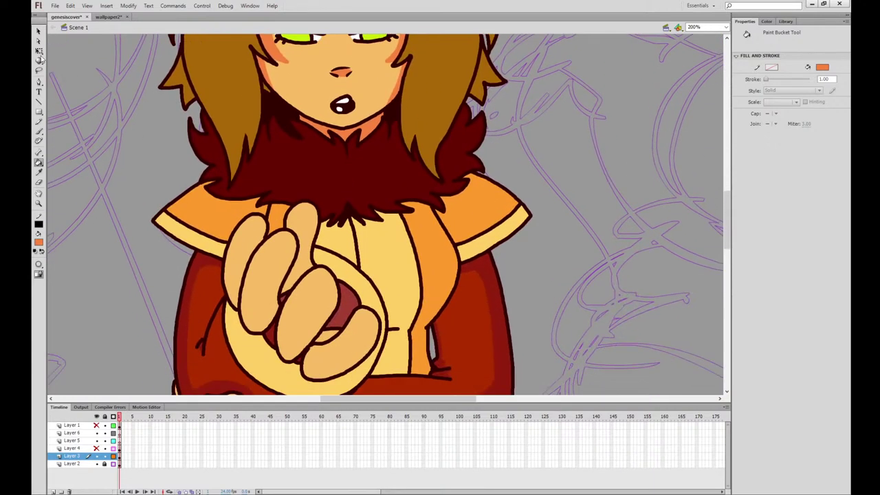
key(q)
scroll(385, 186, down, 3)
click(216, 343)
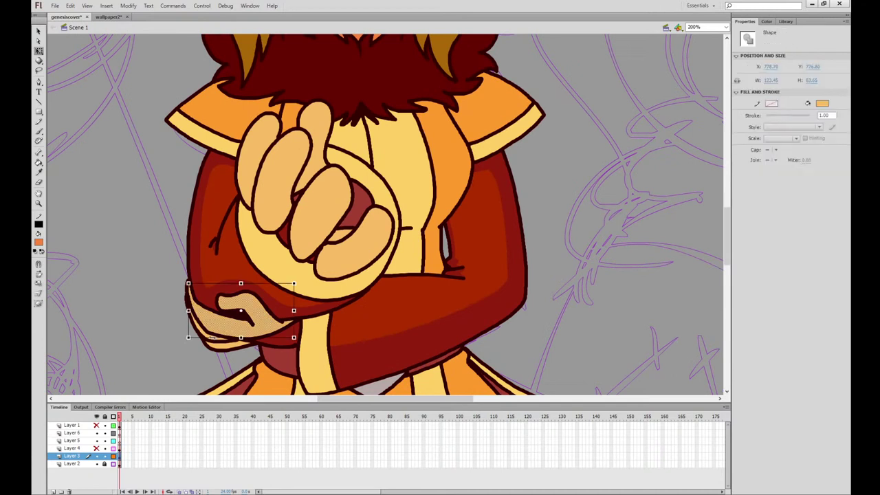
shift+click(278, 179)
shift+click(265, 168)
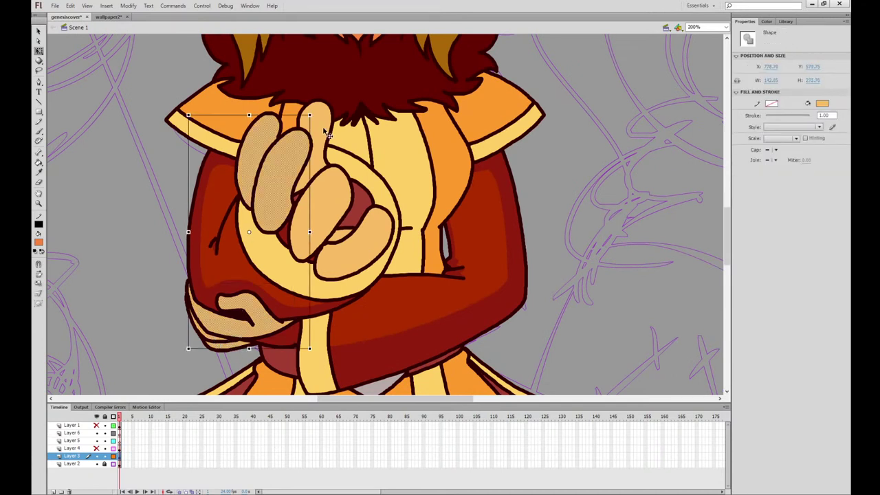
shift+click(313, 137)
shift+click(323, 206)
shift+click(344, 241)
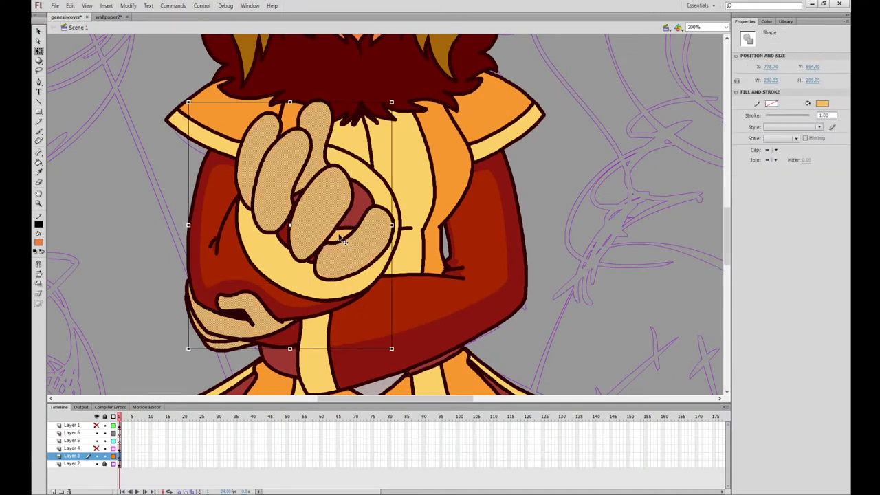
Try to brush an orange shadow along the outermost finger of the raised hand, then clear the selection
click(38, 132)
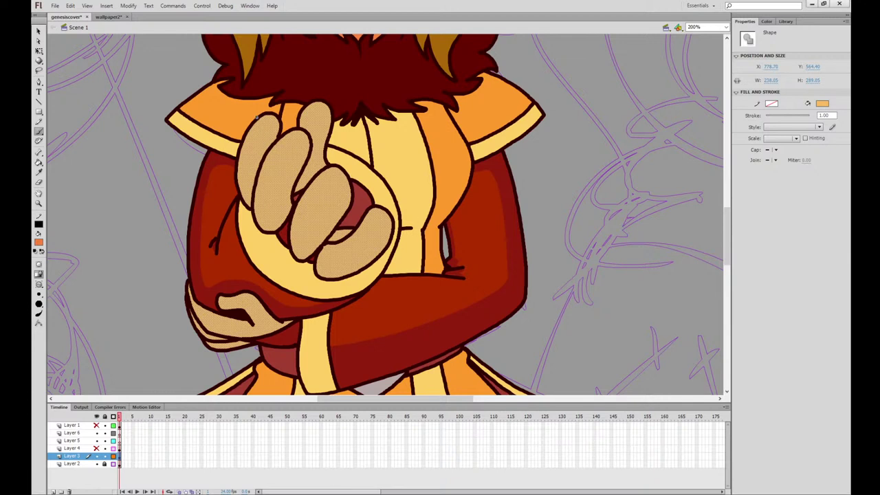
mouse_move(257, 118)
mouse_down()
mouse_move(245, 149)
mouse_move(250, 187)
mouse_up()
key(q)
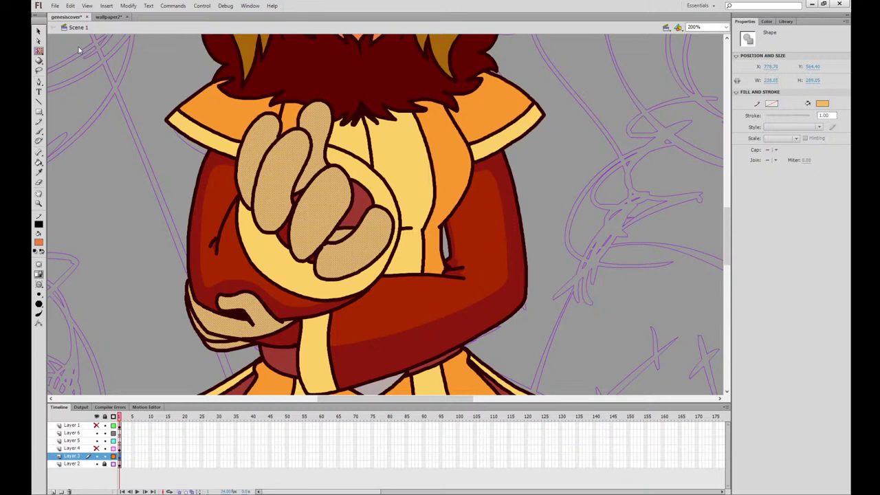
click(554, 182)
Select the skin fills of both hands and brush orange shadow outlines along the raised hand's fingers and thumb, undoing misplaced strokes
click(365, 237)
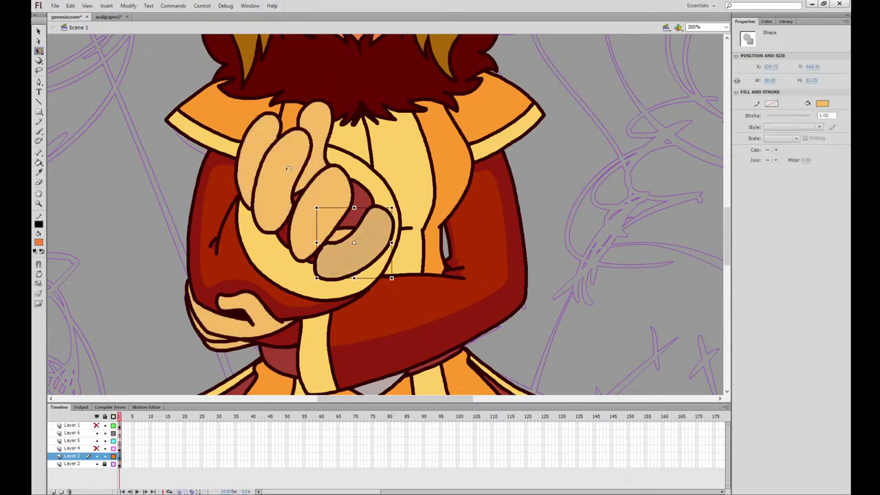
shift+click(318, 205)
shift+click(317, 124)
shift+click(247, 306)
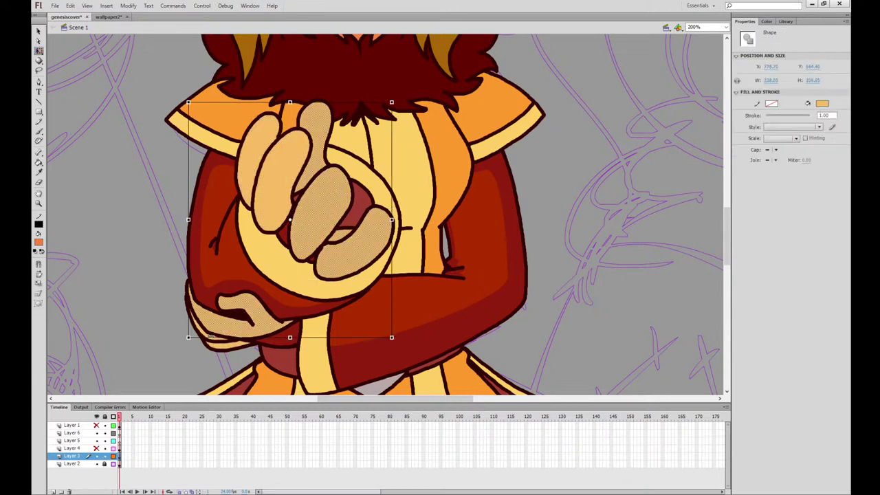
shift+click(220, 345)
shift+click(287, 167)
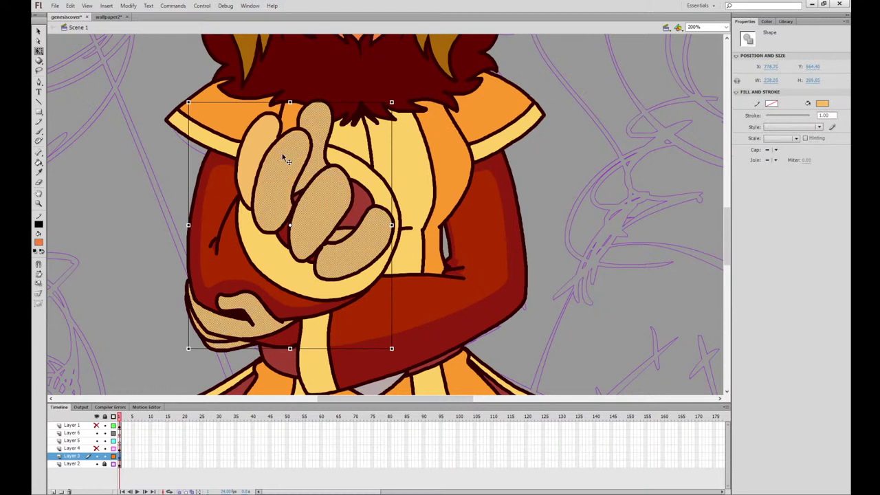
key(b)
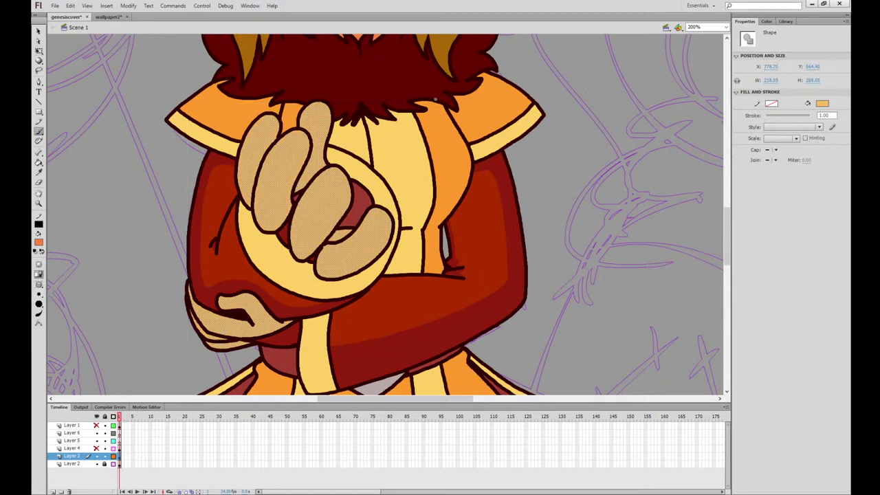
mouse_move(256, 125)
mouse_down()
mouse_move(248, 165)
mouse_move(274, 203)
mouse_move(285, 201)
mouse_move(270, 179)
mouse_move(273, 141)
mouse_move(266, 165)
mouse_move(277, 207)
mouse_move(289, 204)
mouse_move(308, 236)
mouse_move(326, 236)
mouse_move(340, 260)
mouse_move(385, 252)
mouse_up()
key(ctrl+z)
key(ctrl+z)
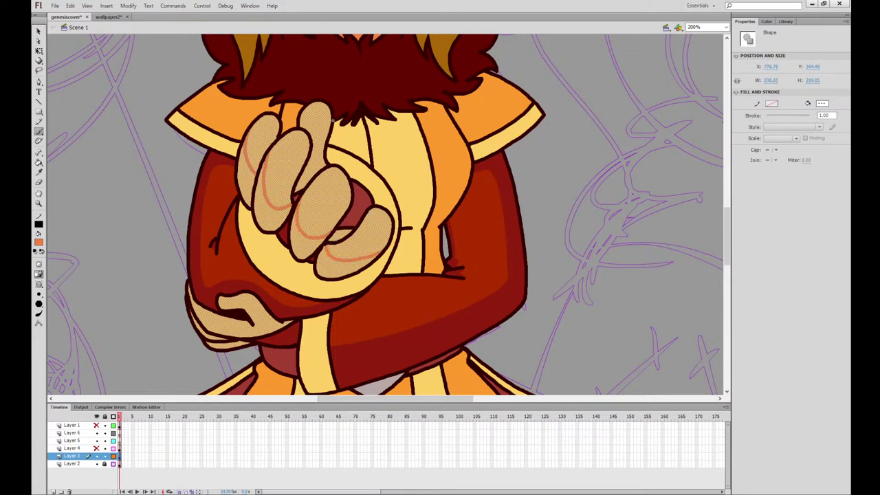
drag(308, 101, 303, 126)
drag(309, 159, 312, 162)
drag(301, 123, 301, 113)
Clear the selection and fill the outlined shadow areas of the raised hand's fingers and thumb with orange
click(38, 51)
click(92, 165)
click(38, 162)
click(247, 186)
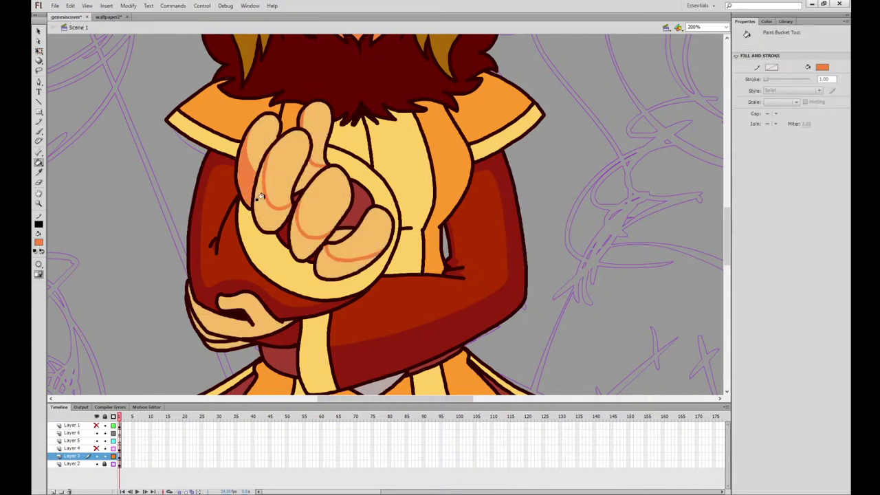
click(259, 198)
click(302, 168)
click(310, 230)
click(332, 260)
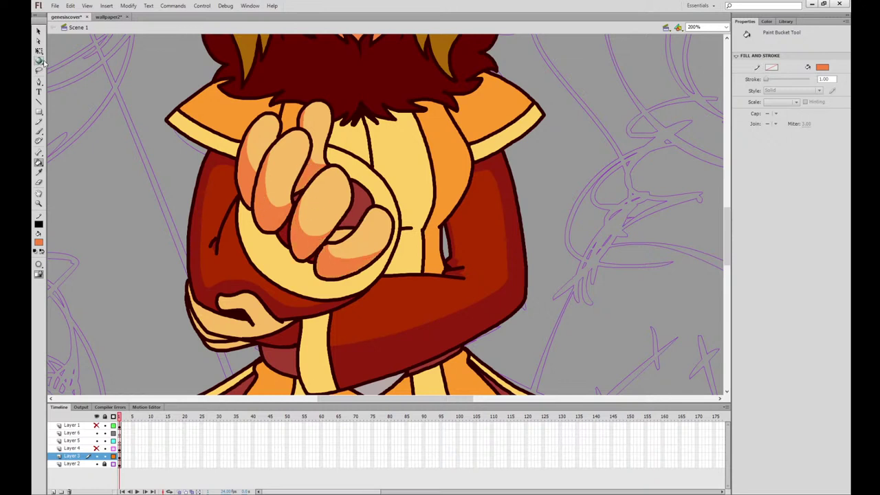
Brush an orange shadow line along the lower hand, then fill the area beneath it and the lowest finger with orange
key(q)
click(226, 338)
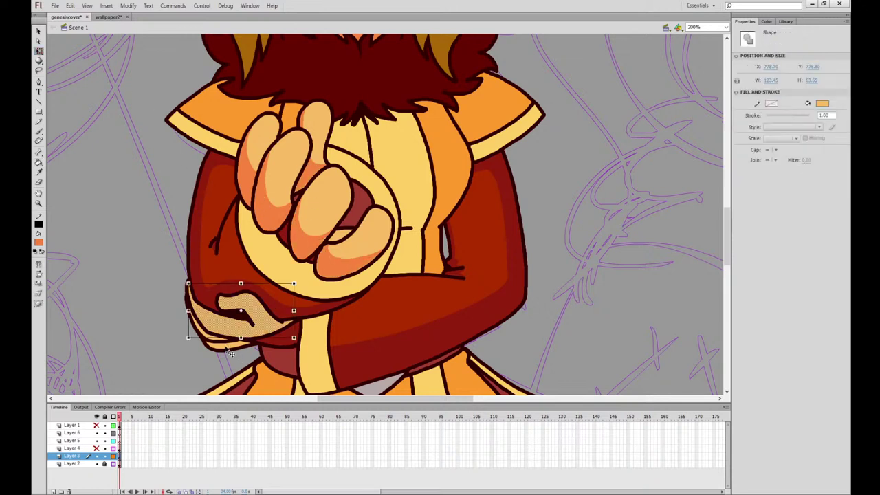
click(39, 131)
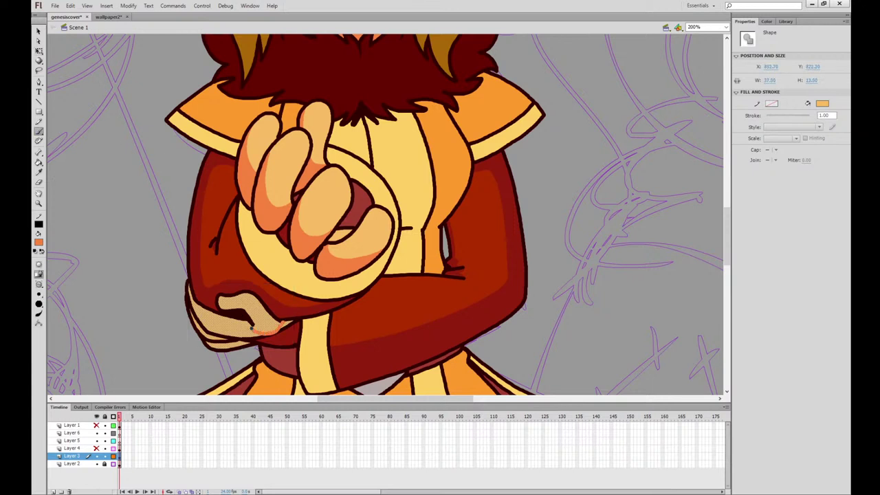
drag(203, 322, 186, 280)
click(39, 51)
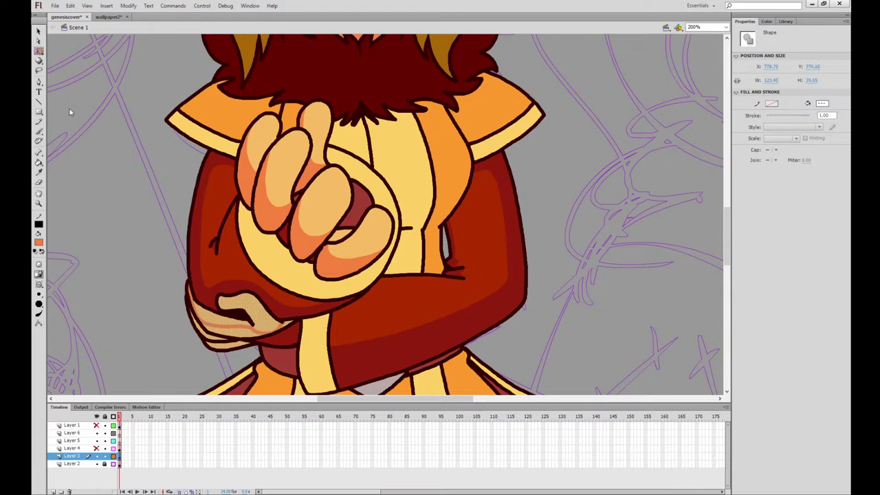
click(92, 169)
click(38, 163)
click(240, 335)
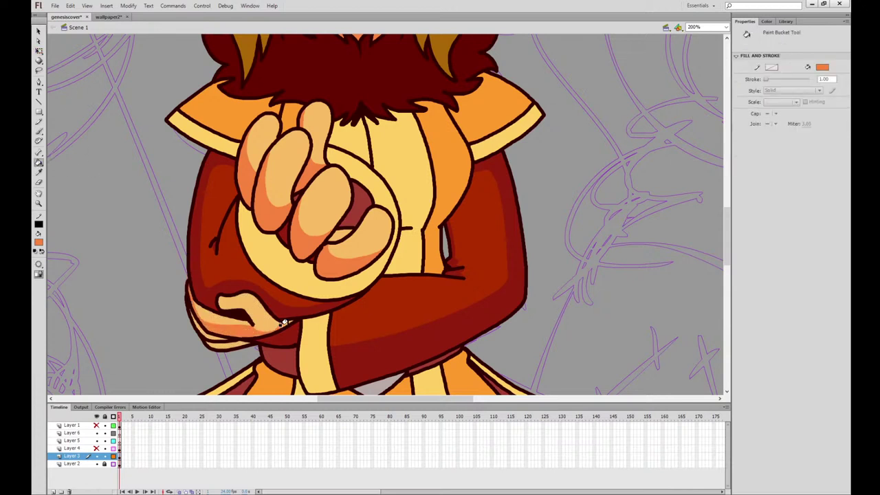
click(214, 344)
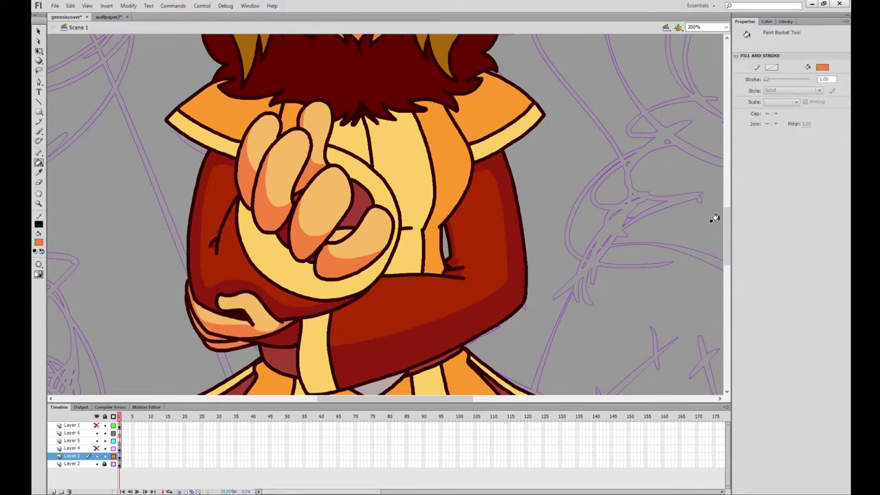
Take the dark brown hair shadow colour from the wallpaper2 artwork and select the genesiscover character's main hair fill for brushing
drag(727, 216, 728, 176)
click(109, 16)
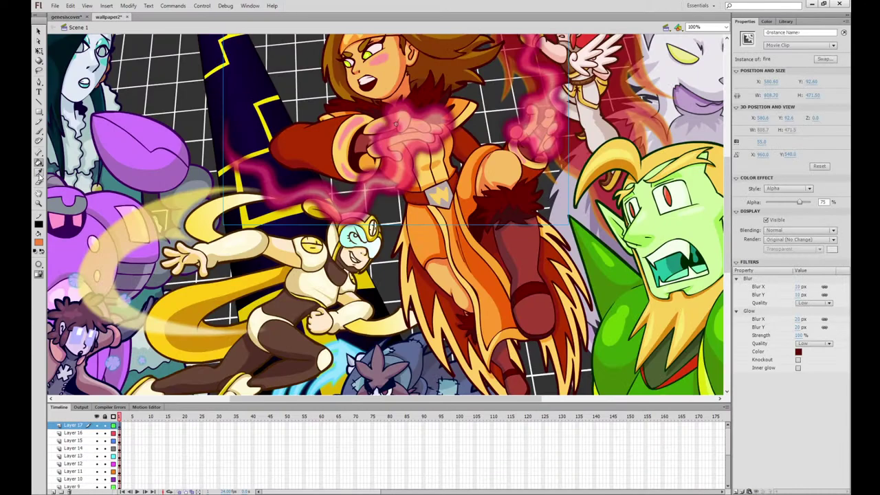
click(62, 17)
click(509, 221)
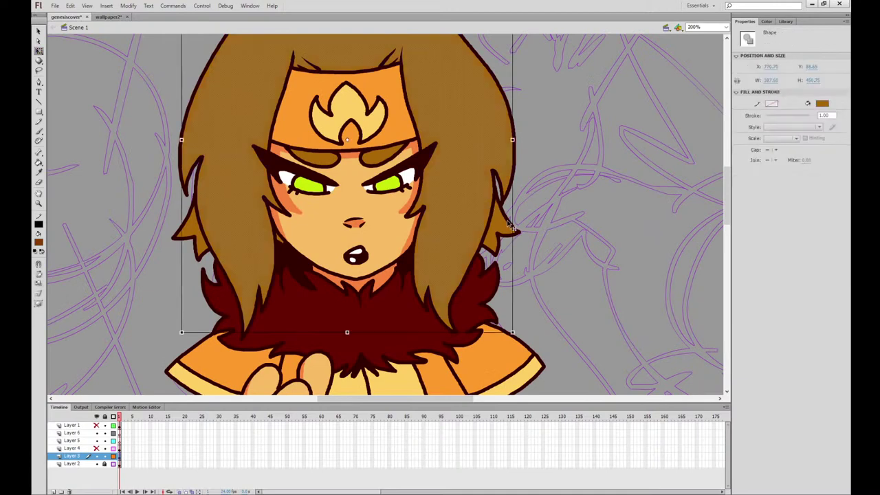
drag(546, 213, 538, 268)
click(39, 131)
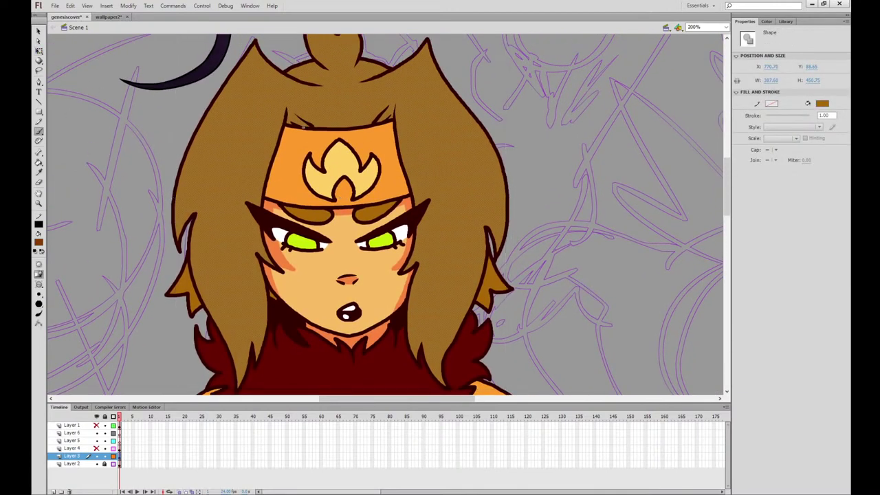
Brush dark brown shadow outlines down both sides of the hair and across the crown, undoing misplaced strokes
drag(313, 192, 319, 179)
mouse_move(243, 375)
mouse_down()
mouse_move(244, 345)
mouse_move(204, 224)
mouse_move(232, 317)
mouse_move(213, 224)
mouse_move(230, 168)
mouse_move(191, 168)
mouse_up()
key(ctrl+z)
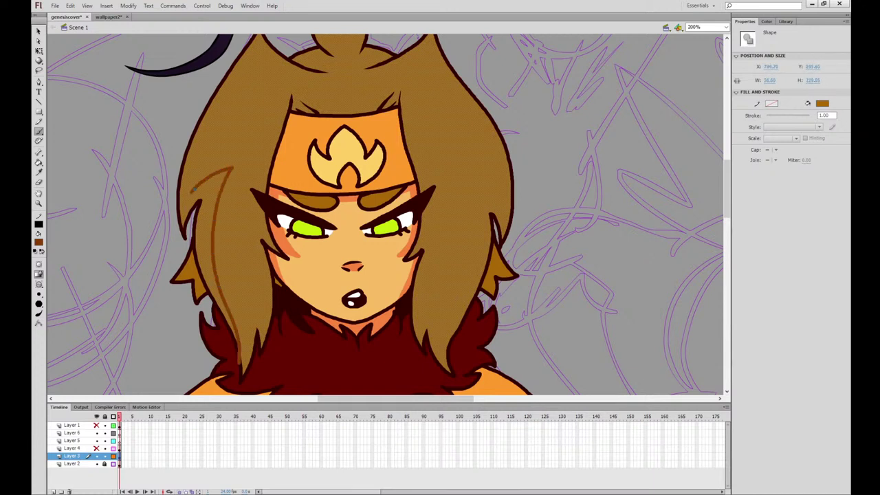
drag(254, 179, 254, 254)
mouse_move(202, 256)
mouse_down()
mouse_move(274, 144)
mouse_move(296, 158)
mouse_move(350, 165)
mouse_move(427, 123)
mouse_move(435, 110)
mouse_move(433, 161)
mouse_move(475, 217)
mouse_move(492, 267)
mouse_move(496, 200)
mouse_move(453, 187)
mouse_move(459, 222)
mouse_move(445, 305)
mouse_up()
key(ctrl+z)
mouse_move(488, 208)
mouse_down()
mouse_move(458, 194)
mouse_move(453, 200)
mouse_move(463, 252)
mouse_move(435, 367)
mouse_up()
key(ctrl+z)
mouse_move(446, 337)
mouse_down()
mouse_move(460, 242)
mouse_move(448, 194)
mouse_move(486, 223)
mouse_move(484, 176)
mouse_move(486, 221)
mouse_up()
drag(450, 164, 484, 236)
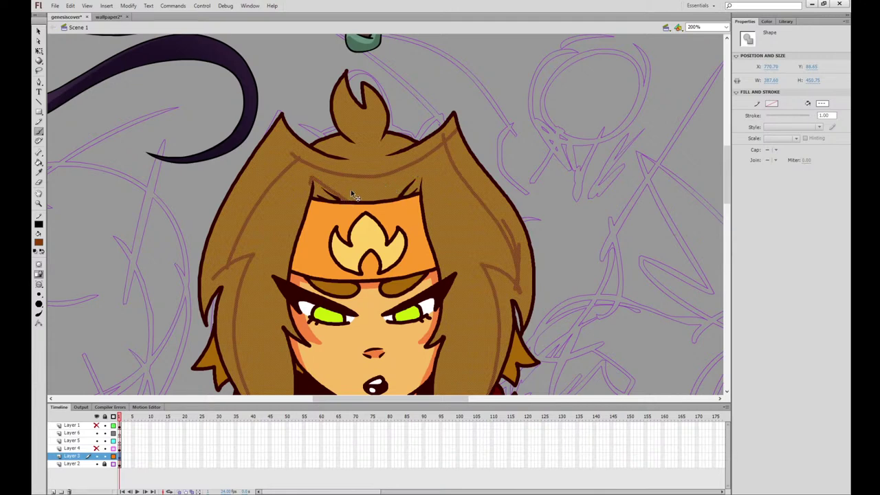
Brush dark brown shadow lines on the hair just above the headband, below the topknot and inside the topknot
key(ctrl+z)
click(343, 200)
key(ctrl+z)
drag(422, 174, 394, 204)
key(ctrl+z)
mouse_move(318, 141)
mouse_down()
mouse_move(373, 155)
mouse_move(411, 134)
mouse_up()
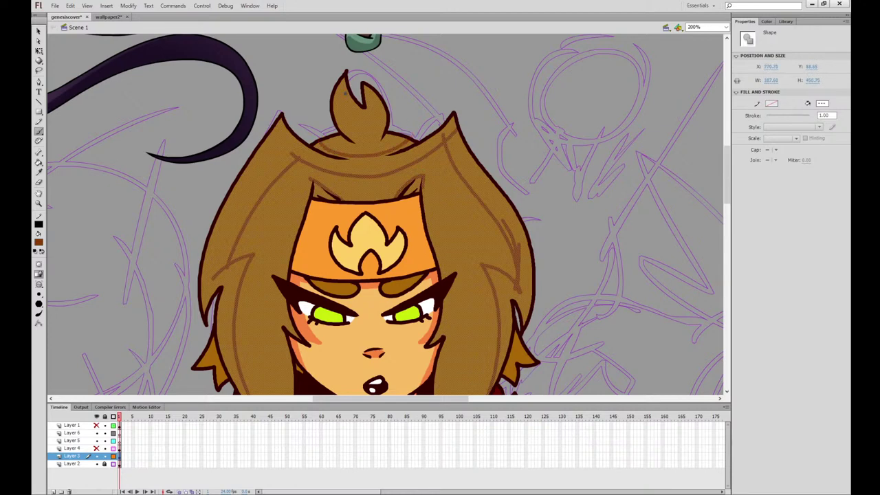
mouse_move(345, 75)
mouse_down()
mouse_move(340, 98)
mouse_move(372, 93)
mouse_up()
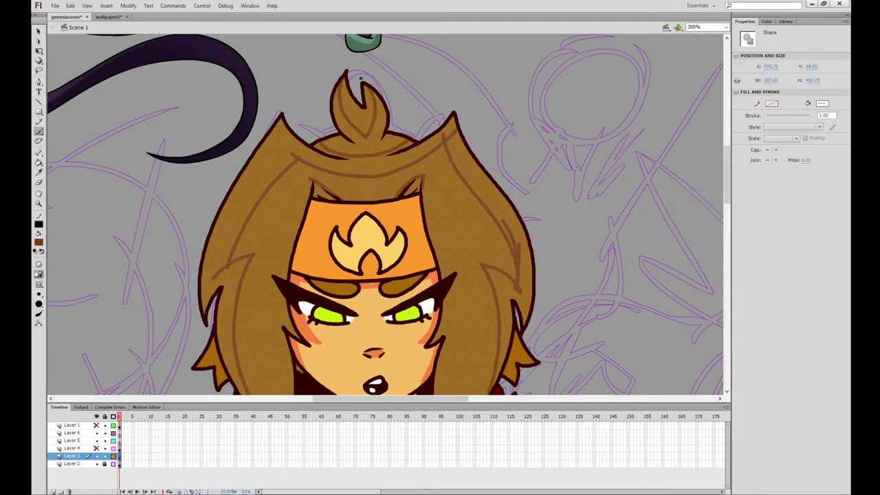
Select both eyebrow fills and brush dark brown shadows along them
key(space)
drag(522, 262, 512, 171)
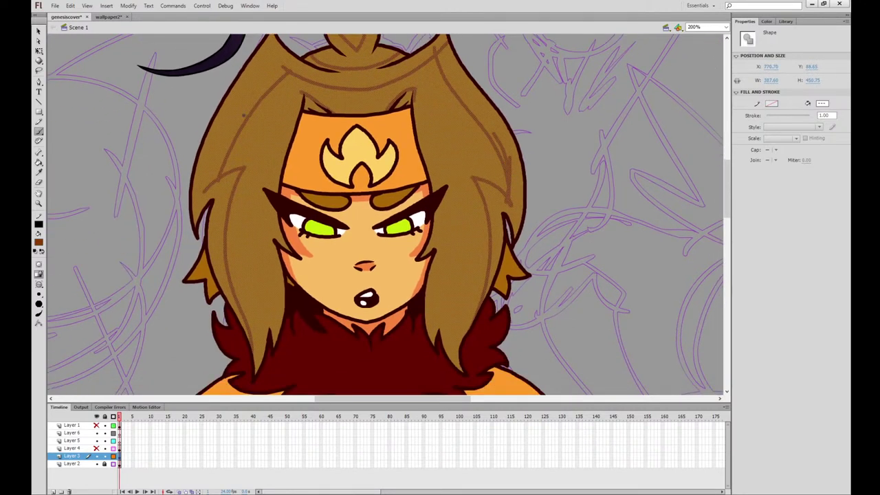
click(38, 51)
click(332, 198)
shift+click(396, 197)
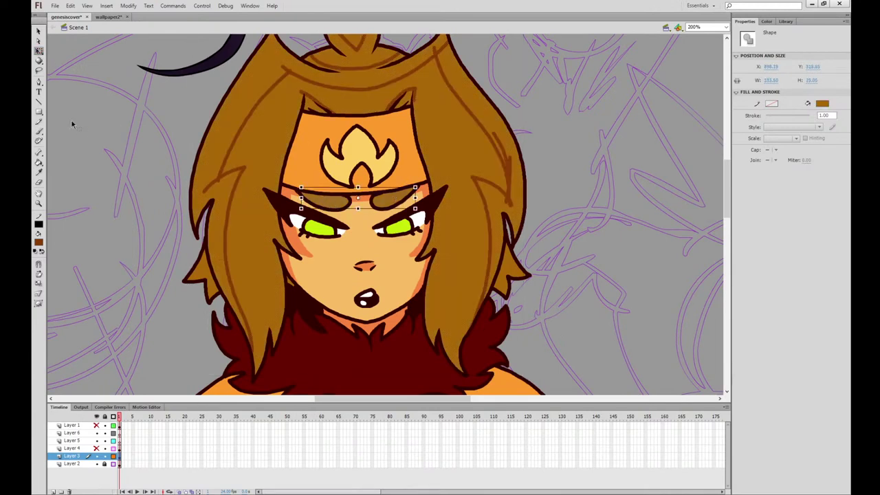
key(b)
drag(337, 199, 309, 198)
drag(372, 209, 416, 185)
mouse_move(340, 202)
mouse_down()
mouse_move(352, 196)
mouse_move(304, 194)
mouse_up()
Clear the selection and fill the outlined hair shadows with dark brown, undoing the last fill on the right side
click(39, 52)
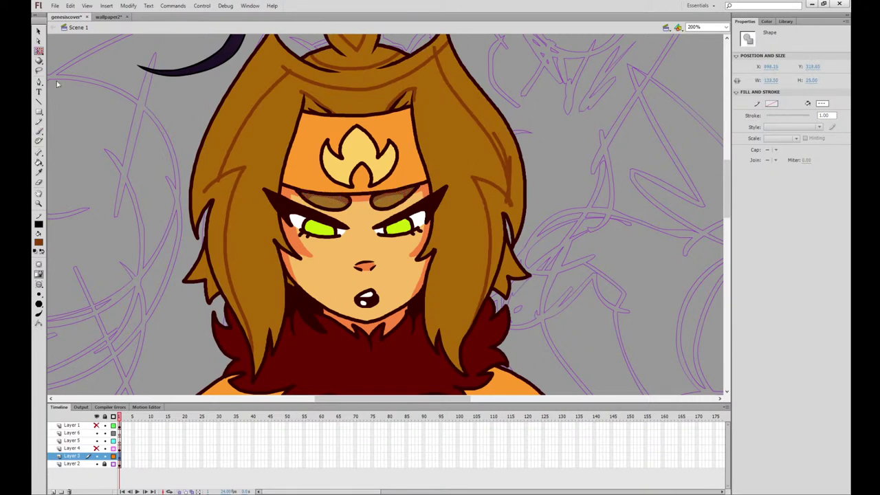
click(66, 128)
click(38, 162)
click(212, 187)
click(508, 168)
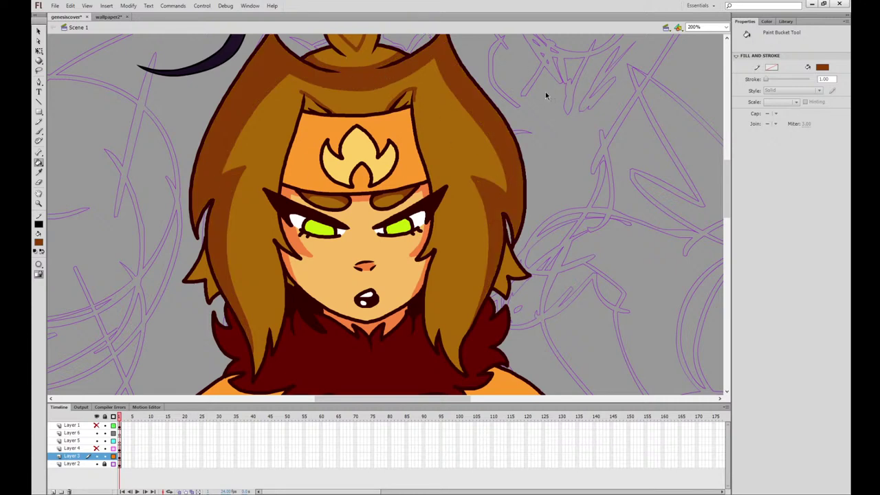
key(ctrl+z)
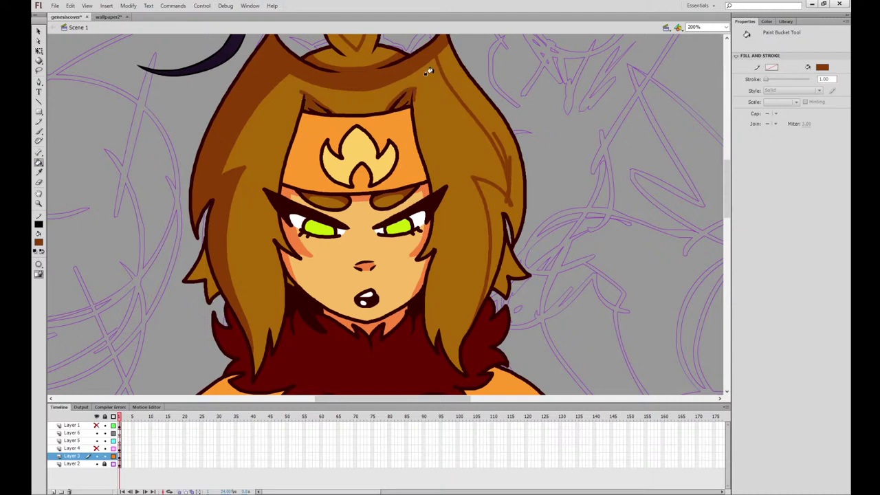
Select the dark brown hair shadows above the headband and trim them with lighter brown brush strokes, then deselect
click(39, 50)
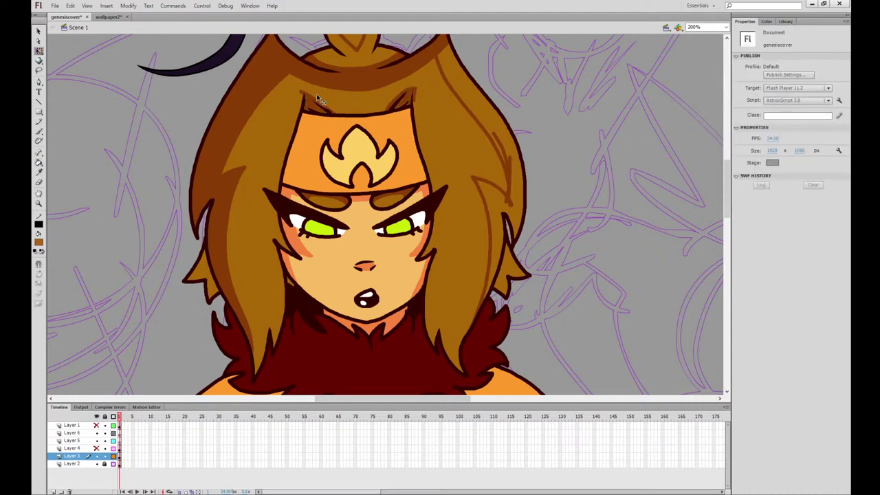
click(409, 92)
click(39, 130)
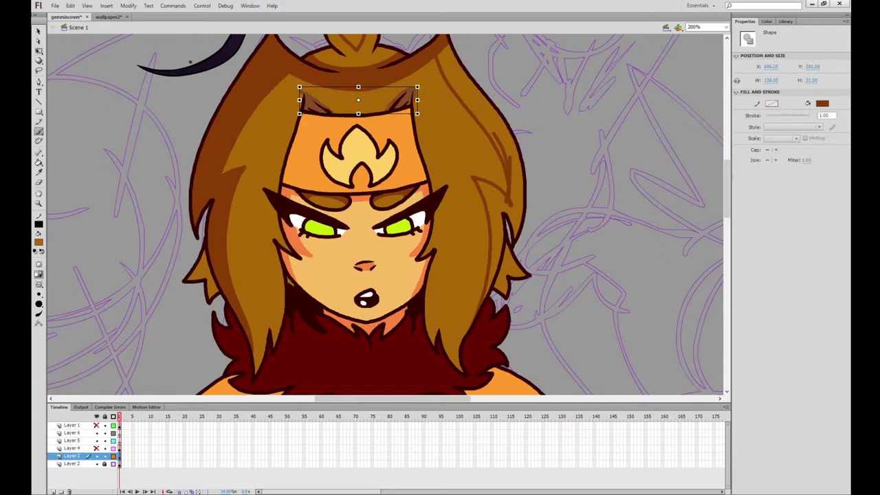
mouse_move(413, 99)
mouse_down()
mouse_move(411, 92)
mouse_move(388, 108)
mouse_up()
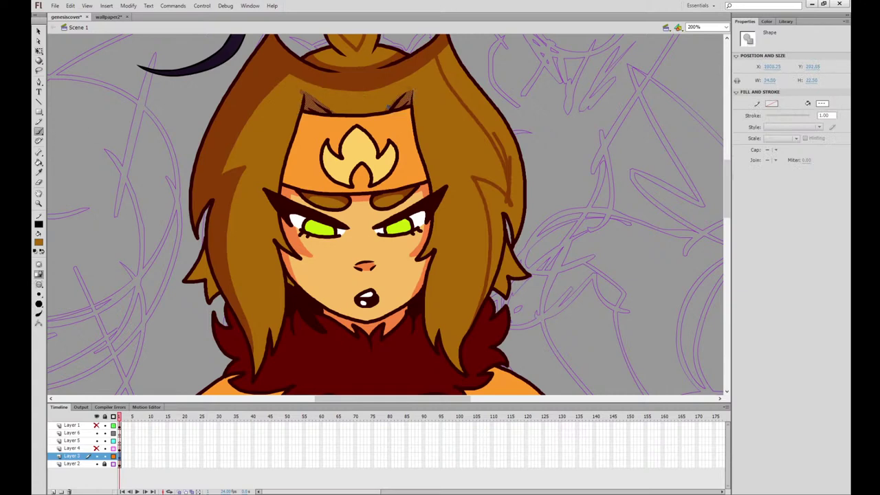
key(ctrl+z)
drag(331, 112, 305, 94)
key(q)
click(111, 179)
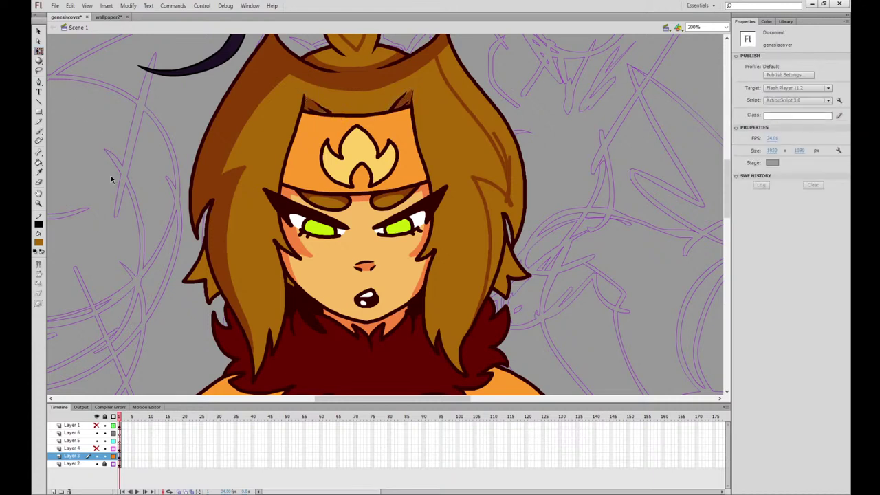
Fill the outlined shadow down the right side of the hair and the small side locks with dark brown
click(39, 163)
click(476, 81)
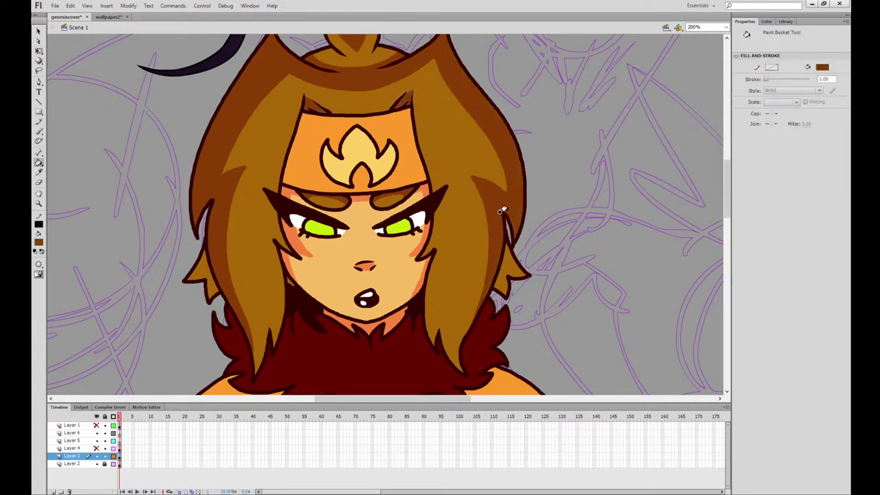
click(507, 260)
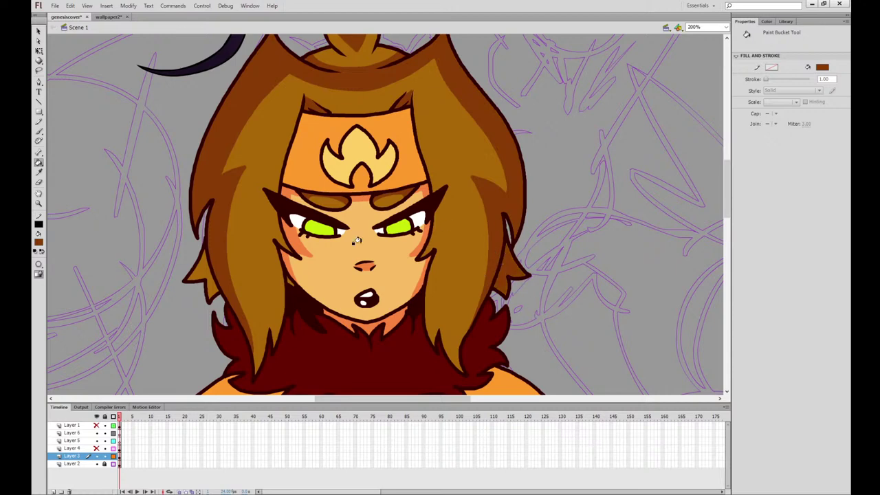
click(198, 267)
Take a darker brown from the wallpaper2 artwork and fill the small side locks and the hair below the topknot
click(108, 16)
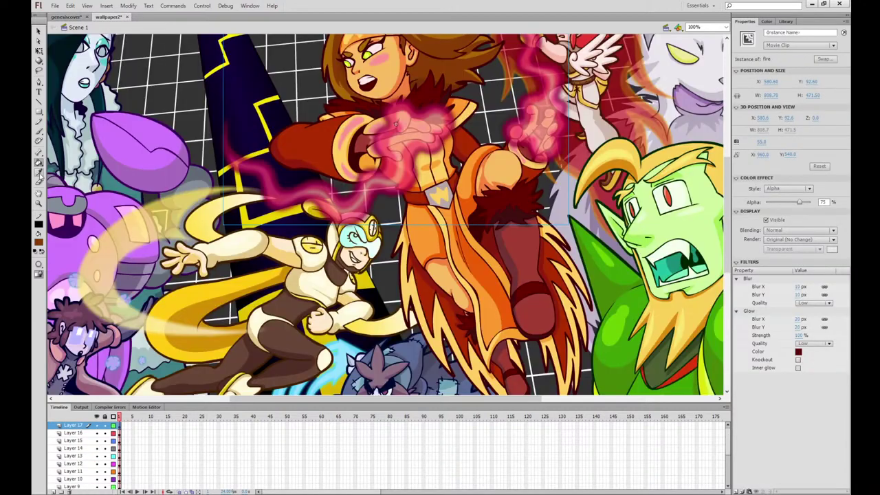
click(66, 17)
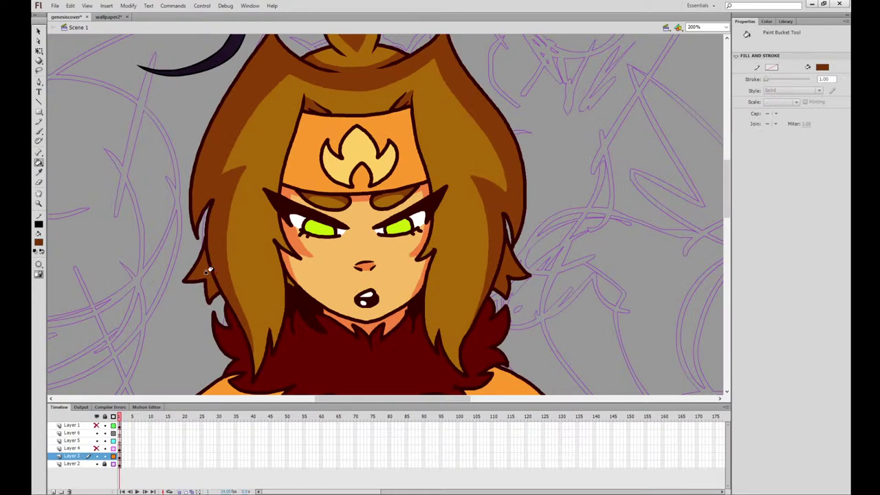
click(512, 267)
click(373, 68)
Take the dark maroon fur shadow colour from the wallpaper2 artwork and return to the genesiscover illustration
scroll(433, 96, up, 3)
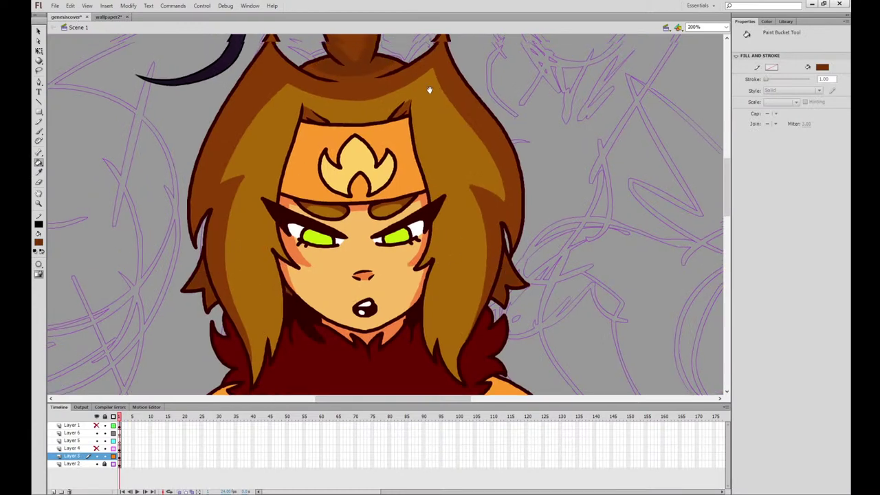
mouse_move(456, 239)
mouse_down()
mouse_move(461, 169)
mouse_move(436, 245)
mouse_up()
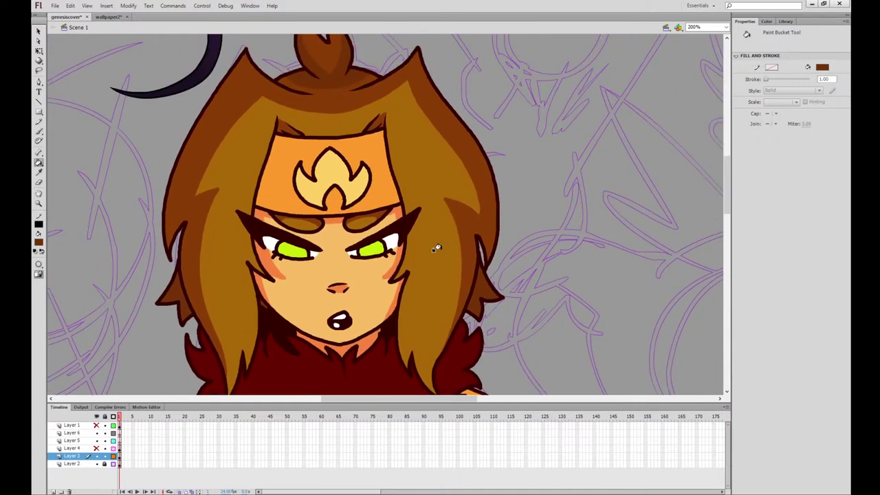
mouse_move(426, 301)
mouse_down()
mouse_move(418, 149)
mouse_move(421, 164)
mouse_up()
click(108, 16)
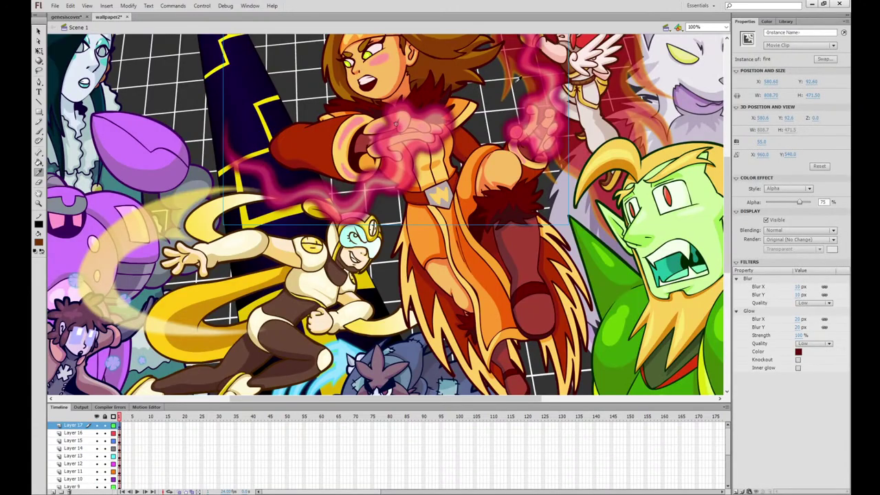
click(522, 204)
click(66, 16)
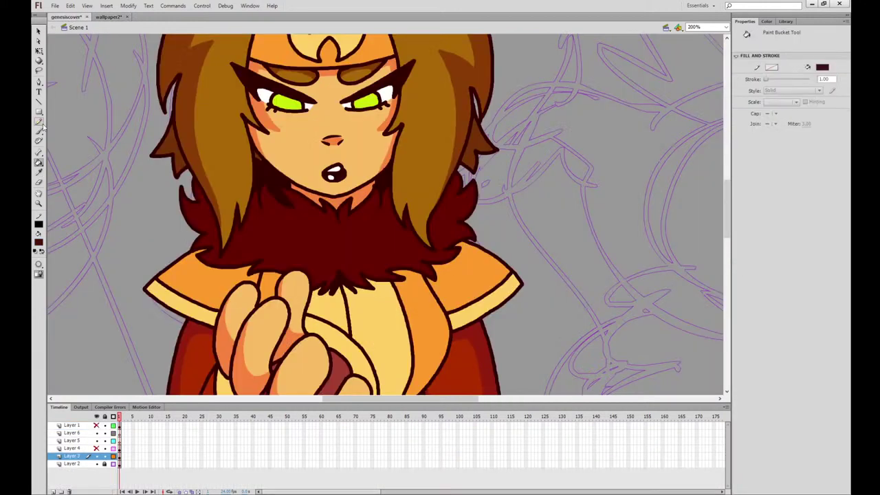
click(39, 131)
click(38, 51)
click(453, 222)
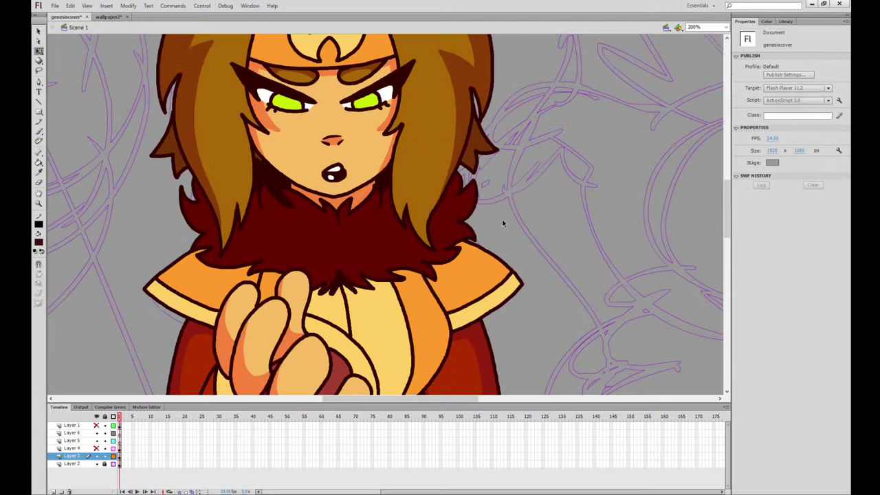
click(39, 131)
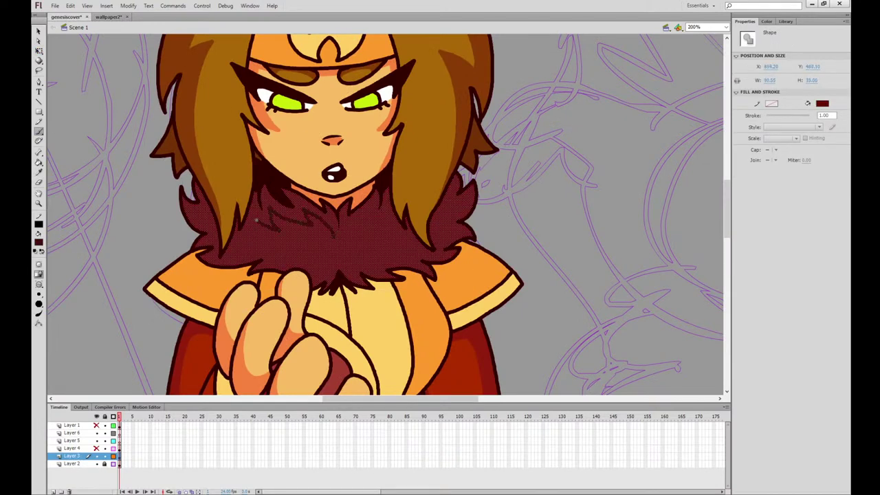
key(ctrl+shift+a)
key(ctrl+z)
key(ctrl+z)
key(ctrl+z)
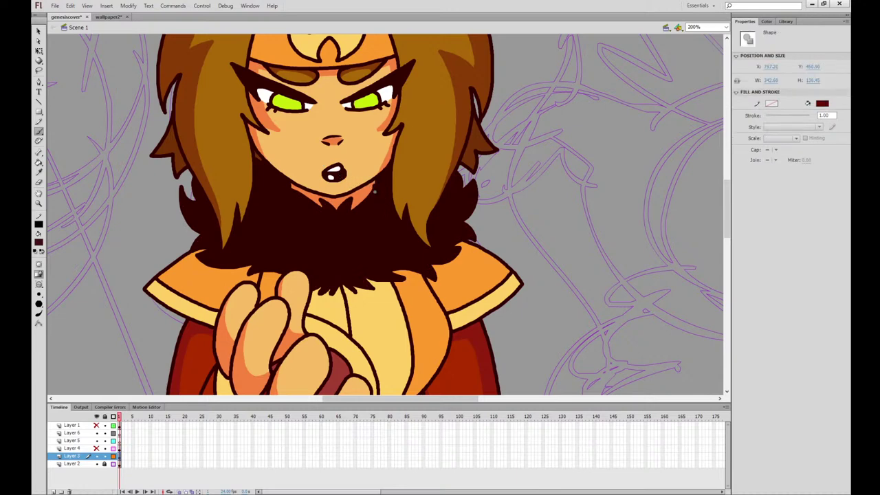
Select the red fur collar and brush jagged dark maroon shadow outlines below the chin, around the hair tips and along its edges
click(39, 50)
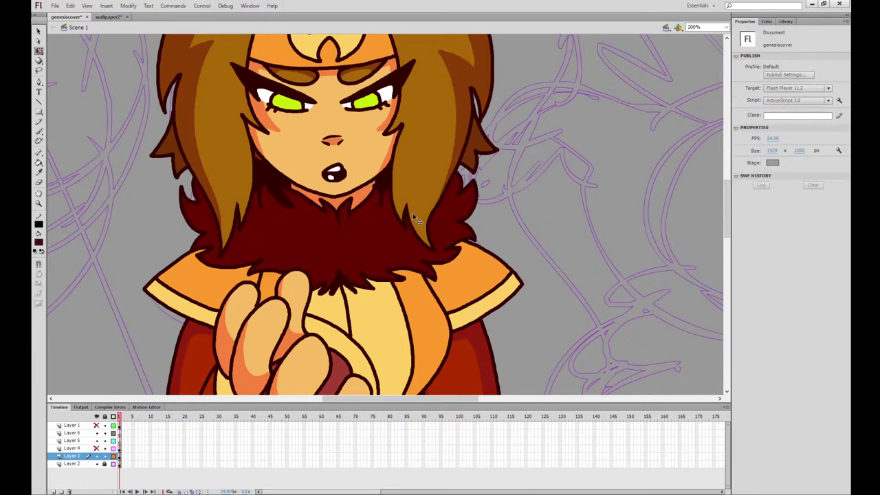
click(421, 221)
key(b)
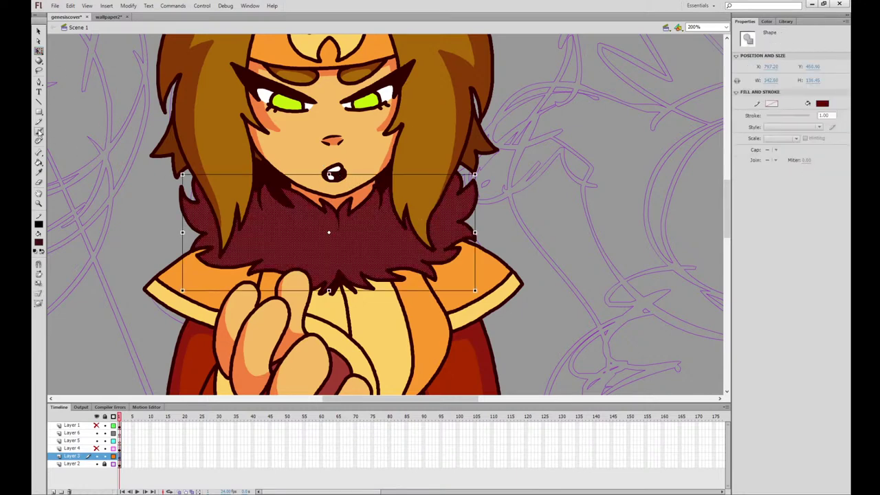
mouse_move(333, 240)
mouse_down()
mouse_move(308, 212)
mouse_move(311, 224)
mouse_move(271, 227)
mouse_up()
mouse_move(335, 239)
mouse_down()
mouse_move(367, 219)
mouse_move(389, 211)
mouse_up()
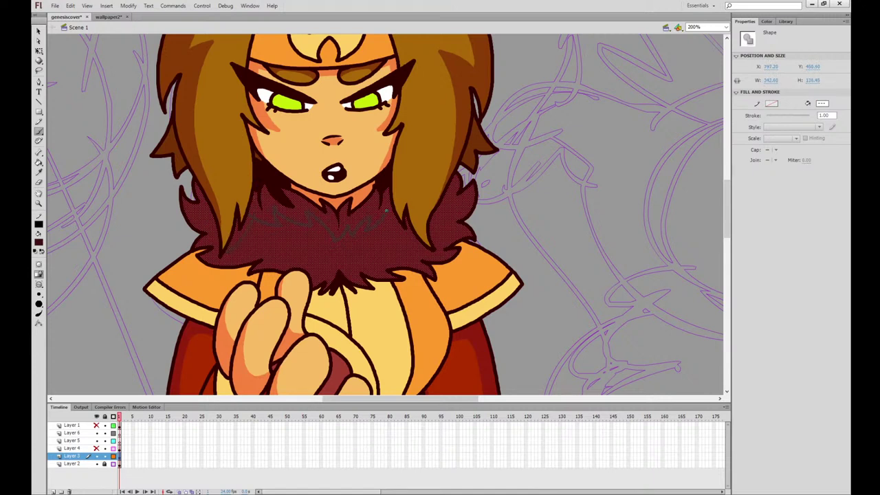
drag(386, 210, 418, 247)
mouse_move(443, 199)
mouse_down()
mouse_move(440, 233)
mouse_move(452, 231)
mouse_move(433, 244)
mouse_move(436, 256)
mouse_move(441, 250)
mouse_move(380, 262)
mouse_move(376, 271)
mouse_move(359, 260)
mouse_move(354, 274)
mouse_move(339, 259)
mouse_move(333, 272)
mouse_move(307, 262)
mouse_move(300, 273)
mouse_move(271, 261)
mouse_move(283, 255)
mouse_move(216, 250)
mouse_up()
click(433, 251)
mouse_move(212, 217)
mouse_down()
mouse_move(206, 221)
mouse_move(222, 244)
mouse_up()
Deselect the fur collar and fill its outlined shadow areas with dark maroon
click(39, 51)
click(65, 113)
click(39, 163)
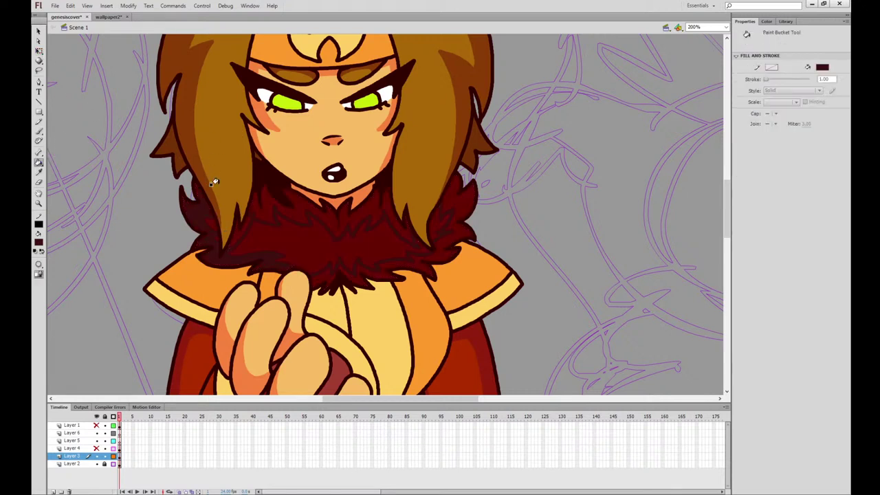
click(410, 267)
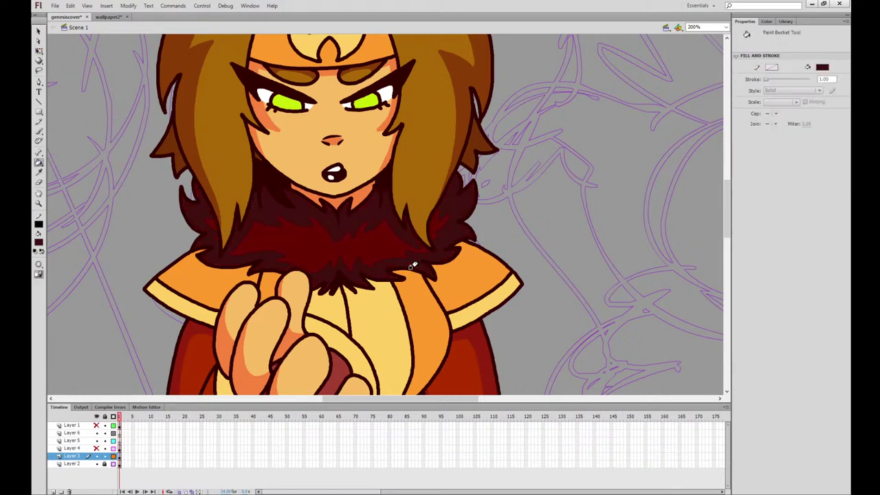
click(456, 233)
Take a dark orange from the wallpaper2 artwork as the shadow colour for the orange cloth
click(110, 16)
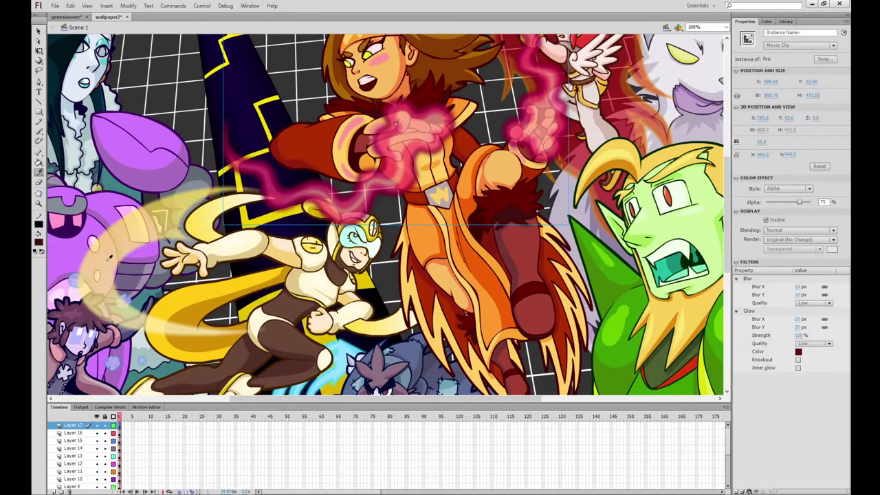
click(66, 16)
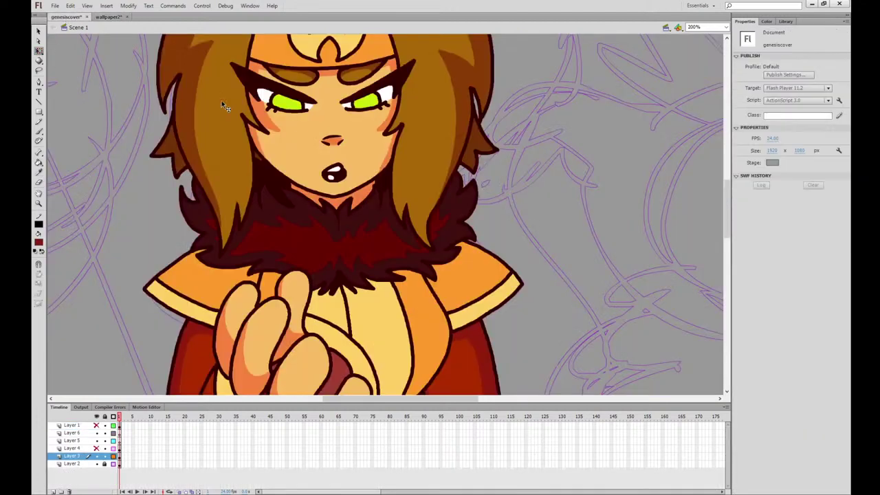
drag(534, 263, 527, 124)
drag(471, 349, 481, 135)
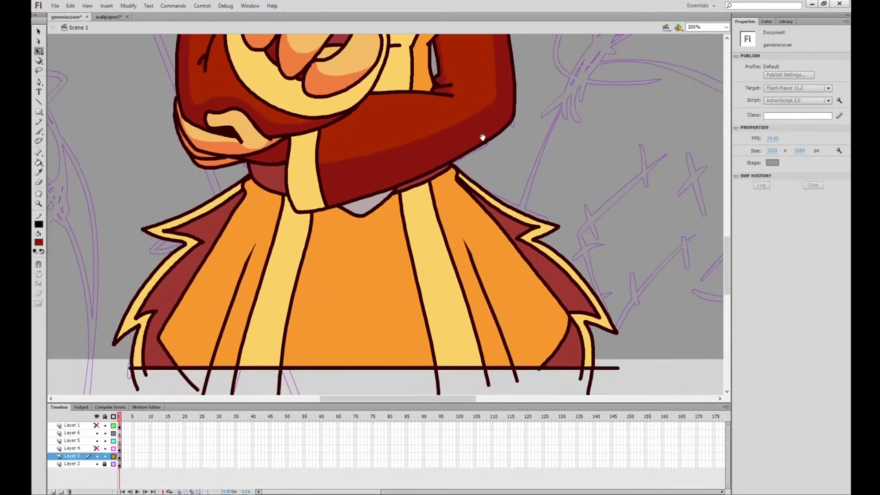
scroll(433, 150, up, 2)
click(39, 172)
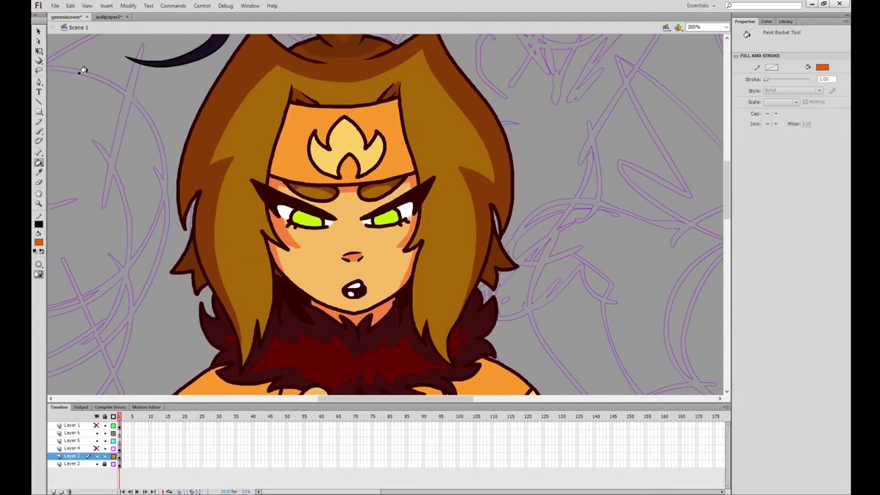
Select the orange headband, outline a shadow along each side edge and fill both with dark orange
click(38, 50)
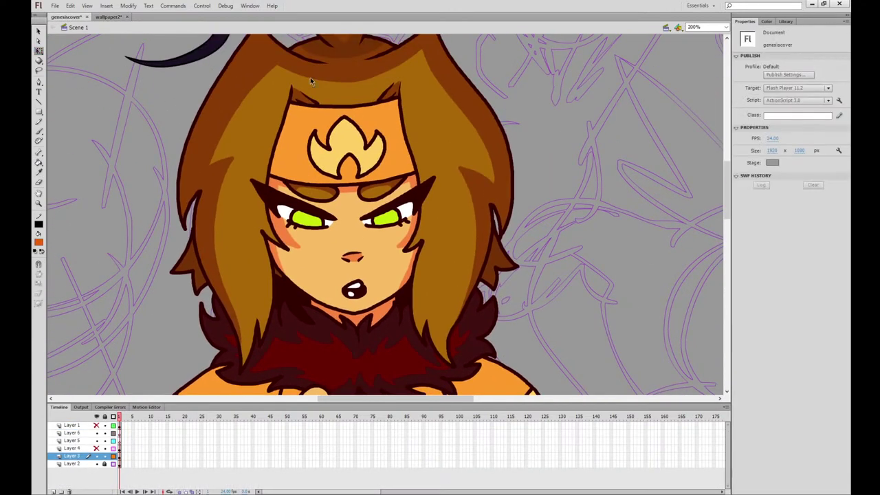
click(385, 125)
click(39, 130)
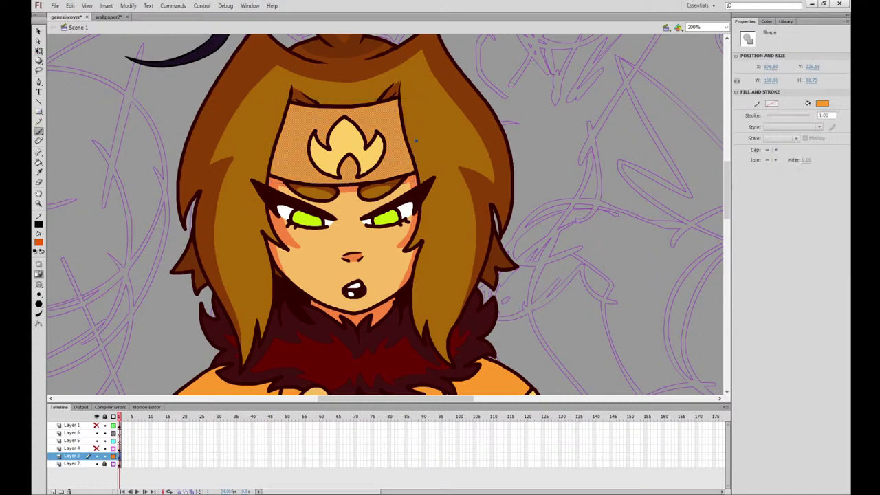
drag(411, 176, 390, 96)
drag(297, 100, 274, 190)
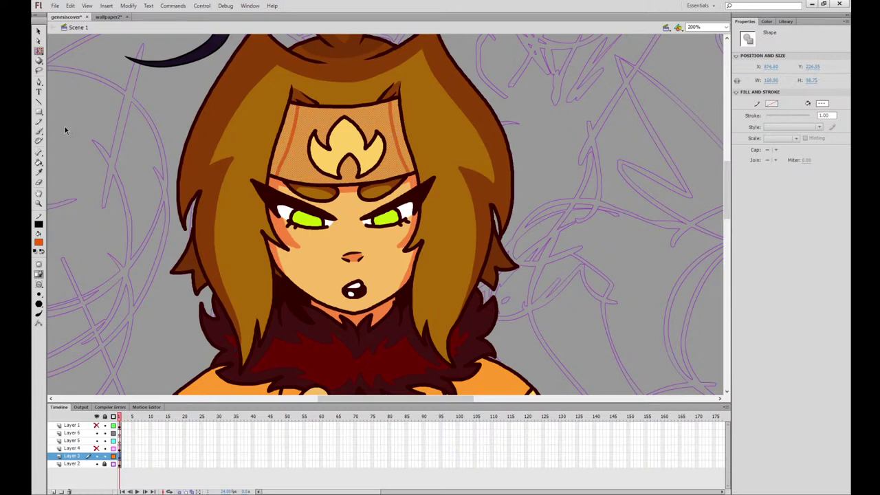
key(k)
click(280, 119)
click(393, 114)
Select the orange cape and its yellow shoulder trims and outline the shoulder and under-fur shadows in dark orange, undoing one stray stroke
scroll(440, 207, down, 5)
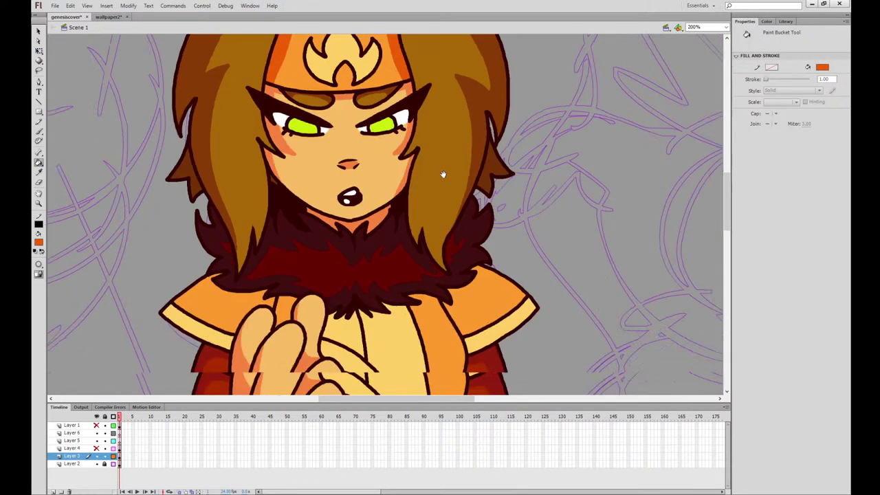
key(q)
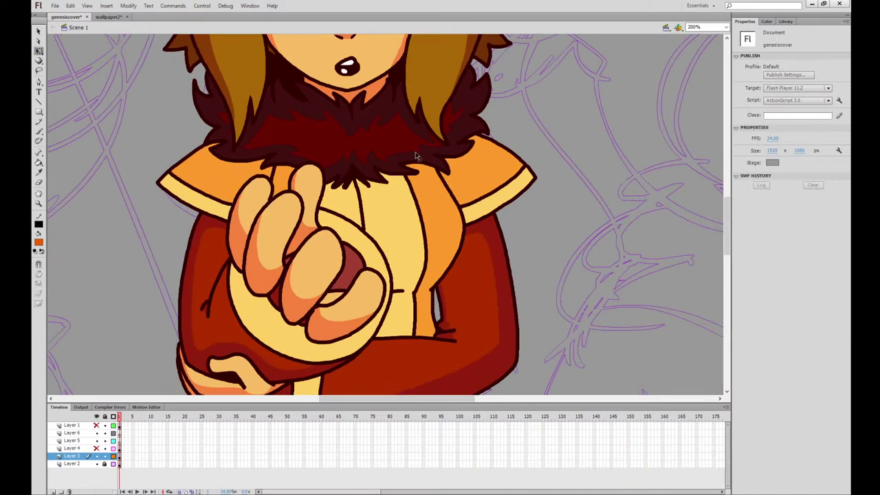
click(481, 156)
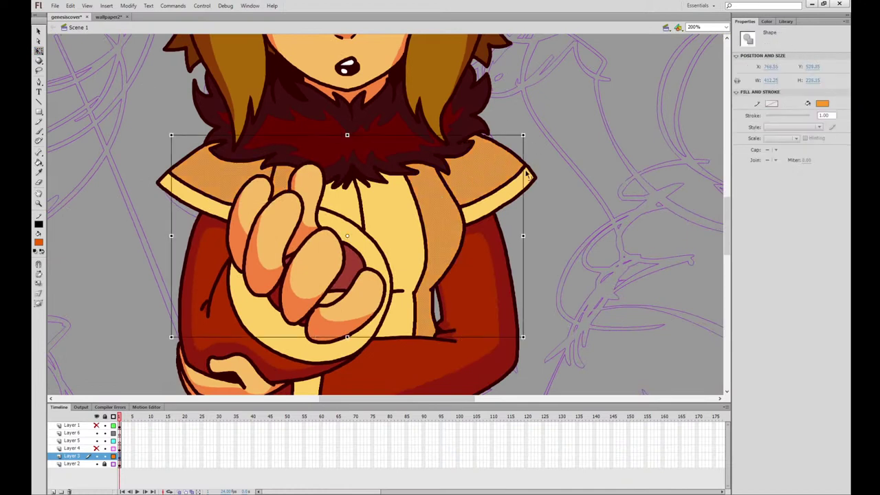
shift+click(512, 188)
shift+click(211, 205)
click(38, 131)
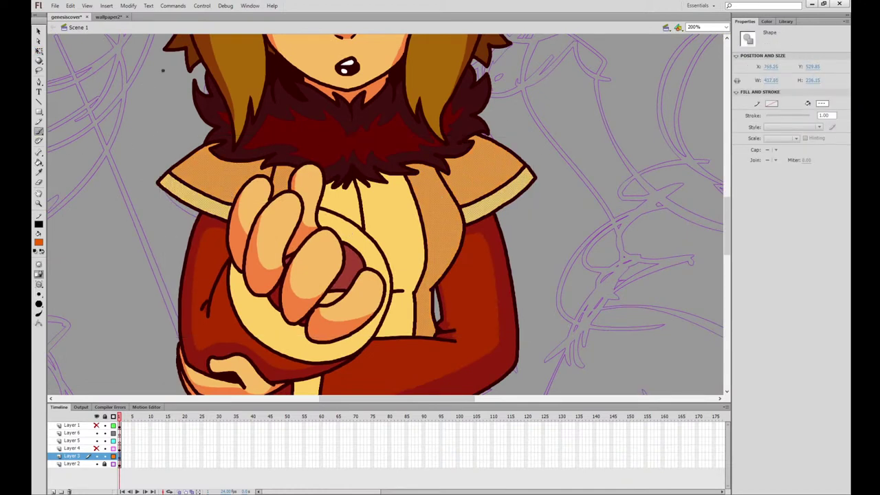
mouse_move(174, 201)
mouse_down()
mouse_move(186, 171)
mouse_move(204, 159)
mouse_move(272, 162)
mouse_move(240, 182)
mouse_up()
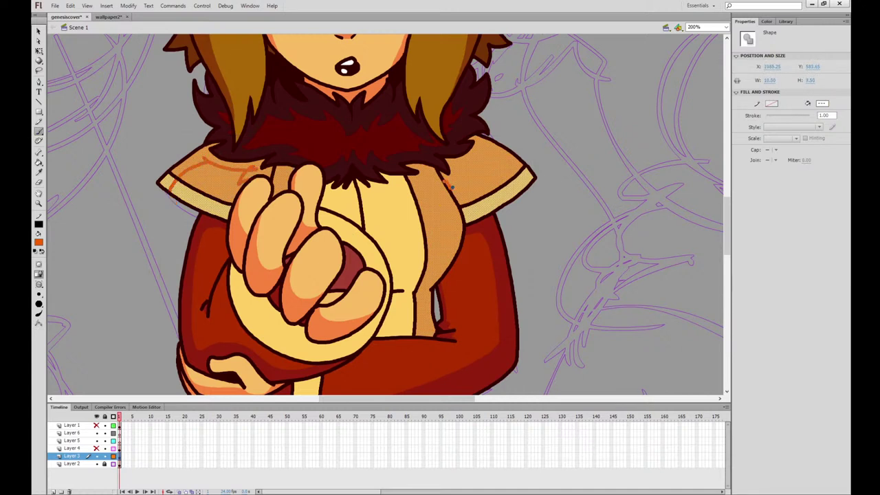
mouse_move(450, 188)
mouse_down()
mouse_move(460, 158)
mouse_move(456, 166)
mouse_move(481, 145)
mouse_move(503, 159)
mouse_move(521, 199)
mouse_up()
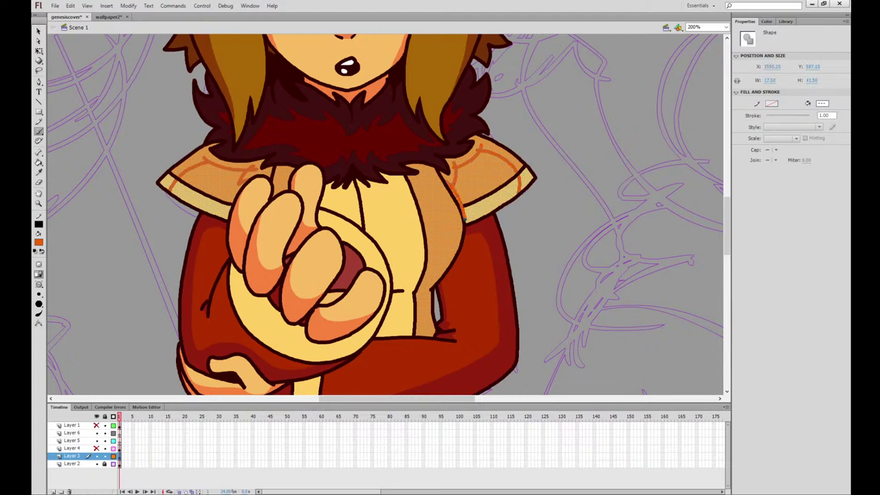
drag(465, 225, 450, 185)
key(ctrl+z)
drag(440, 176, 397, 185)
Add the yellow chest panels to the selection and outline shadows under the fur collar and across the lower bust and waist
click(39, 51)
shift+click(378, 206)
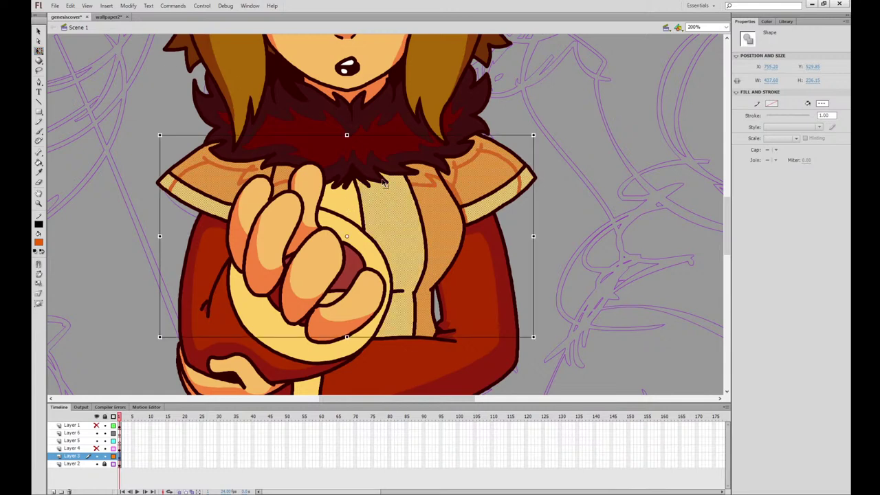
shift+click(349, 202)
click(39, 131)
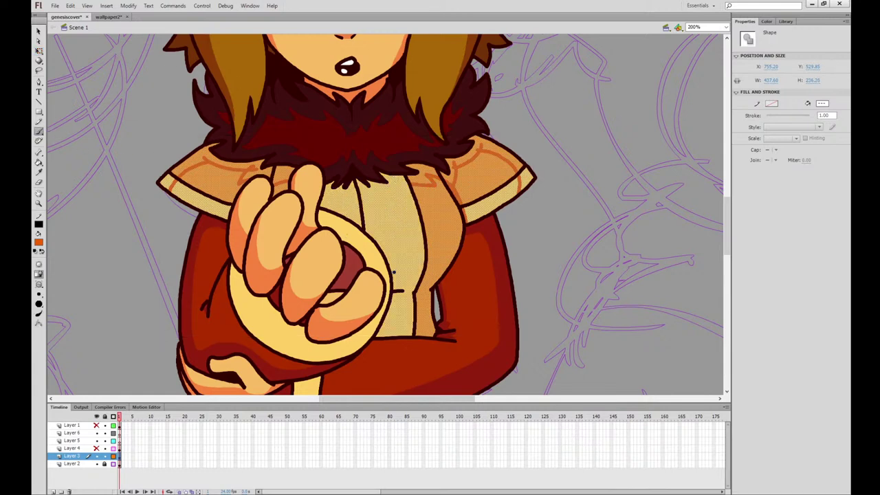
drag(389, 271, 450, 259)
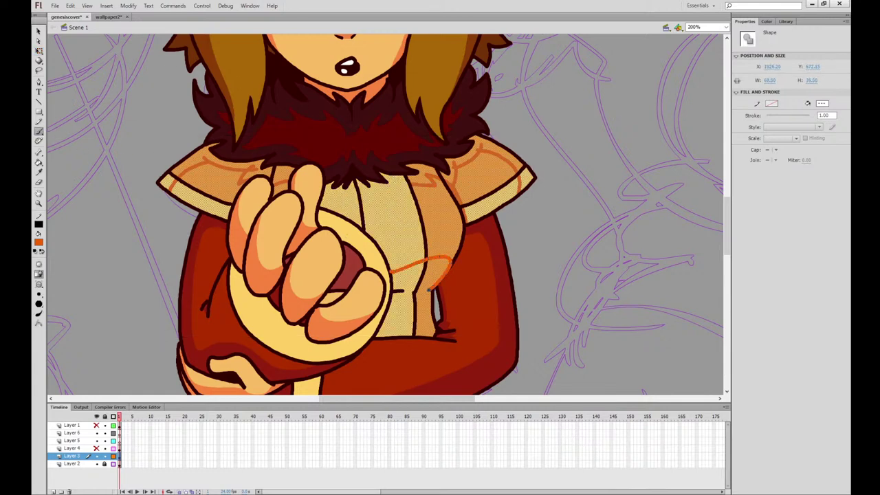
drag(394, 292, 422, 295)
key(ctrl+z)
mouse_move(323, 200)
mouse_down()
mouse_move(375, 195)
mouse_move(324, 193)
mouse_move(343, 184)
mouse_move(388, 193)
mouse_move(407, 186)
mouse_move(394, 180)
mouse_move(421, 185)
mouse_up()
key(ctrl+z)
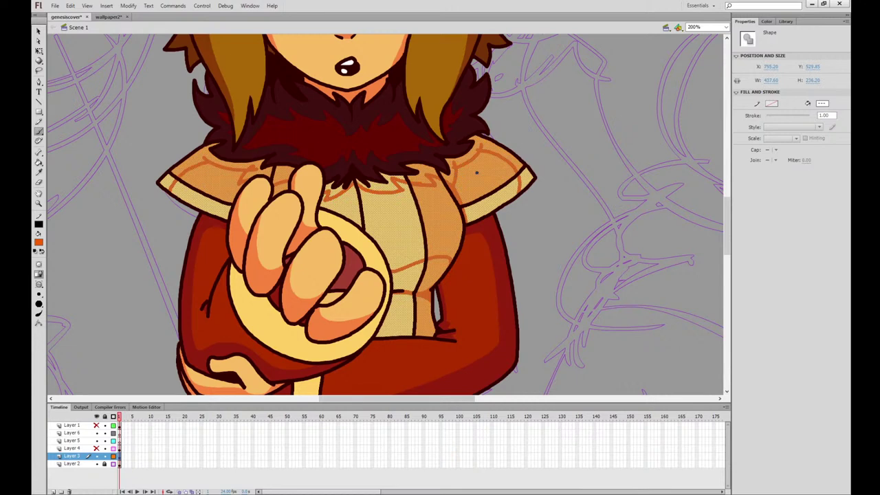
Select the round yellow cuff around the raised hand and outline its shadow below the fingers in dark orange
key(q)
click(329, 348)
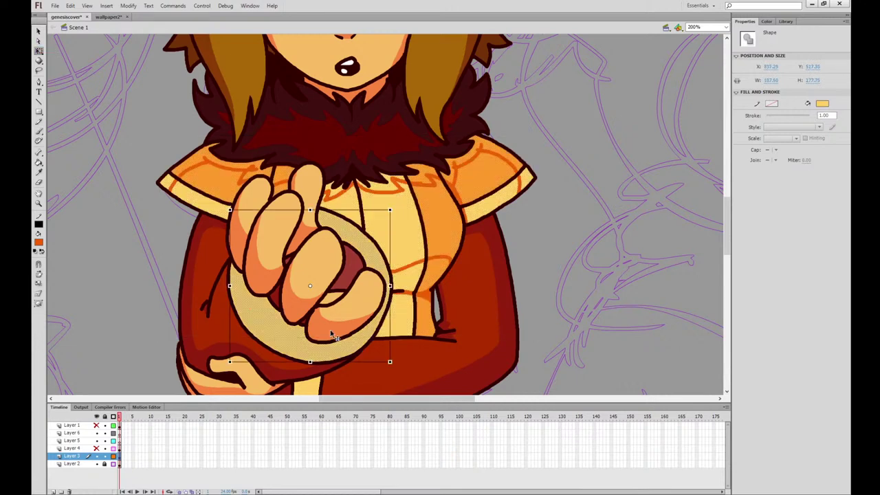
click(39, 133)
drag(331, 356, 343, 329)
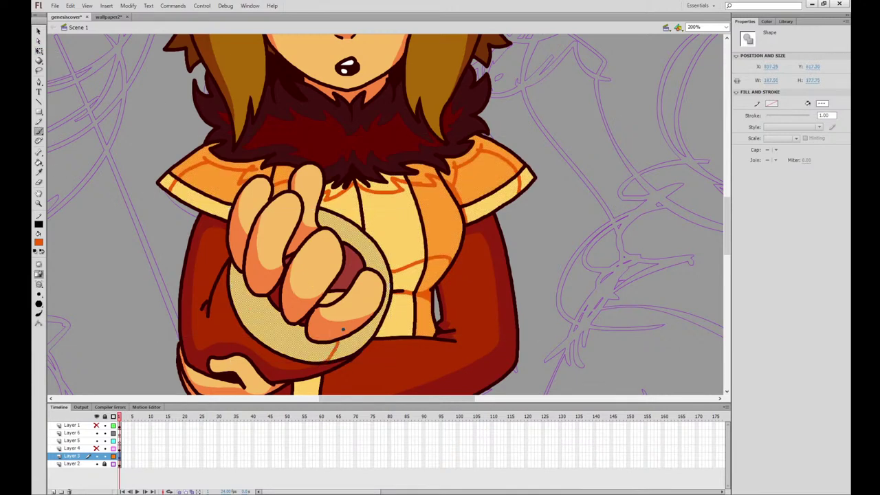
mouse_move(239, 268)
mouse_down()
mouse_move(246, 296)
mouse_move(267, 322)
mouse_move(333, 352)
mouse_up()
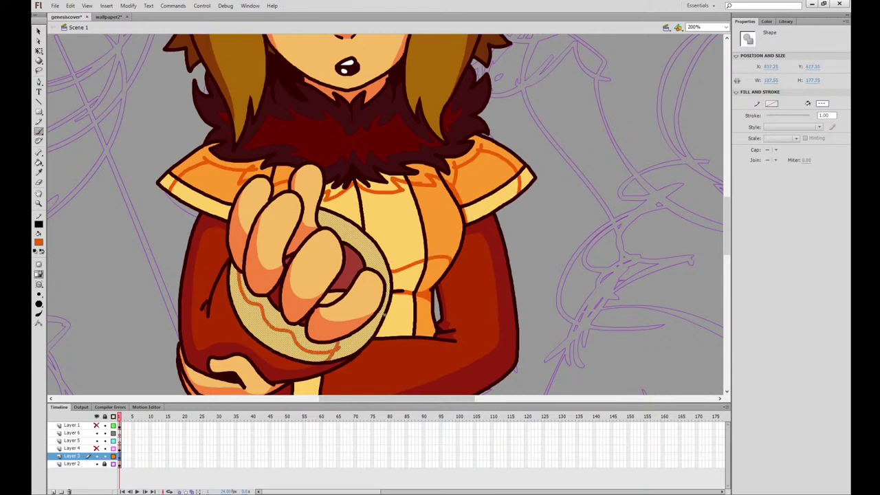
drag(361, 322, 390, 284)
Select the yellow cuff band on the folded arm and outline its shadow in dark orange
scroll(453, 243, down, 10)
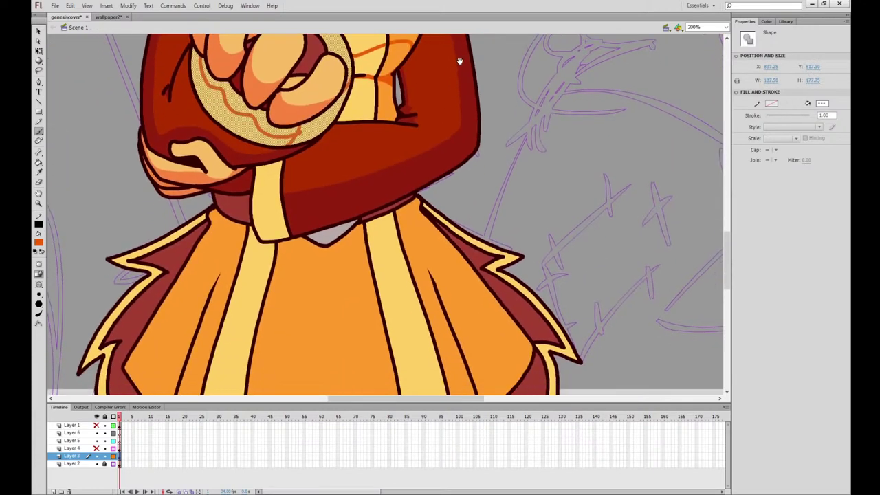
click(38, 52)
click(273, 128)
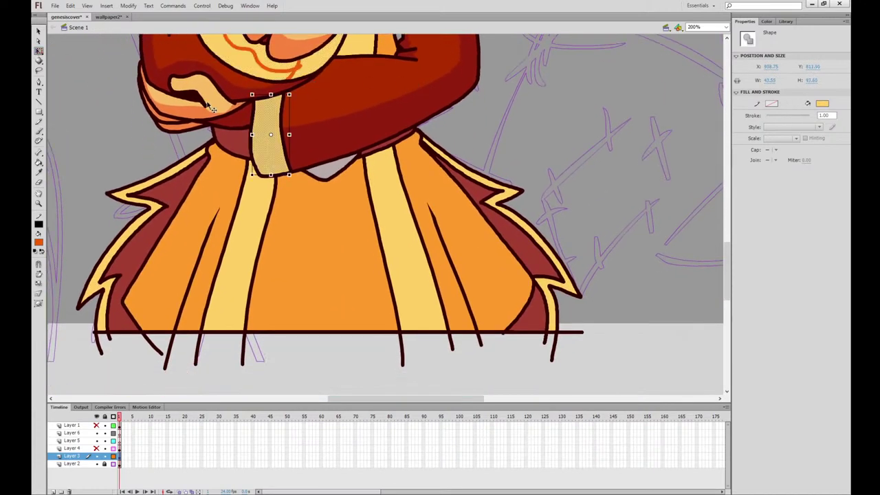
click(38, 132)
mouse_move(286, 128)
mouse_down()
mouse_move(259, 113)
mouse_move(255, 100)
mouse_move(288, 129)
mouse_up()
key(ctrl+z)
Select the skirt's yellow stripes and orange panels and outline shadows along the pleat lines and stripe edges in dark orange
click(38, 50)
click(278, 174)
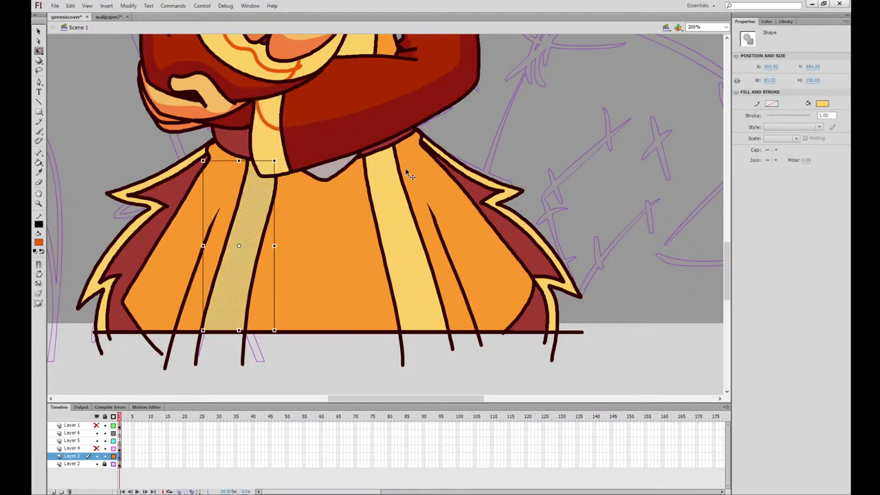
shift+click(405, 220)
shift+click(442, 189)
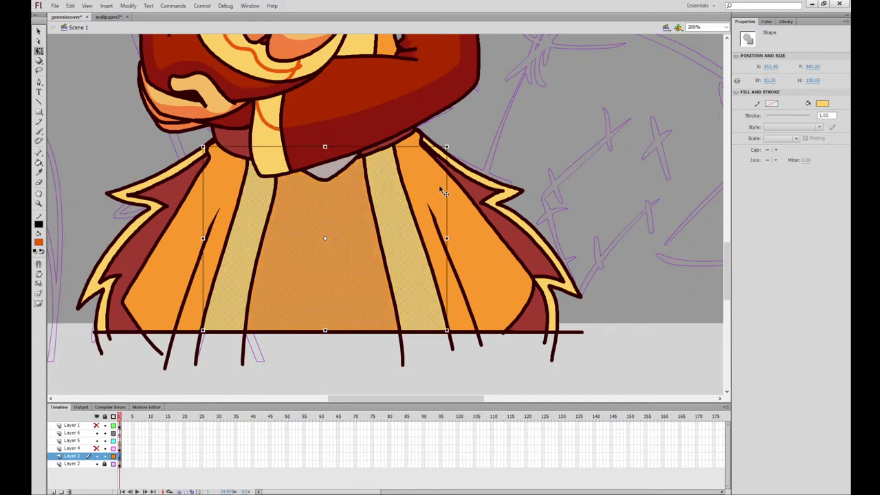
shift+click(229, 183)
click(39, 131)
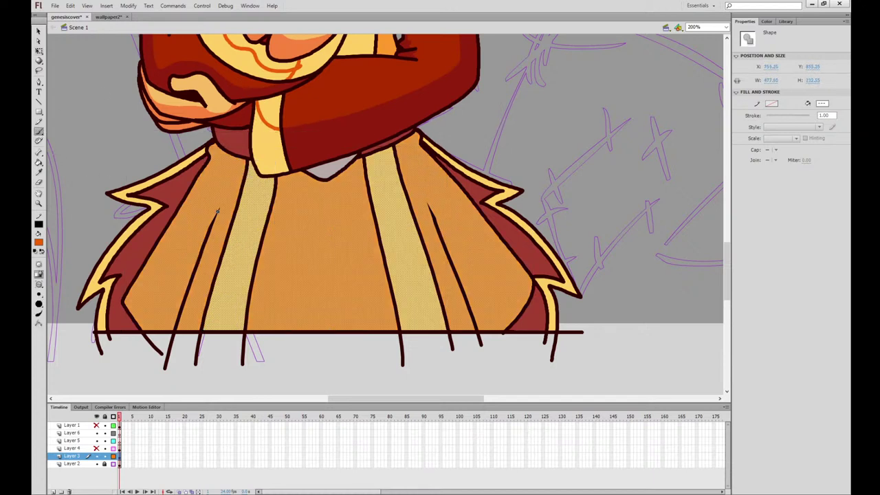
drag(218, 208, 164, 328)
drag(429, 205, 487, 323)
drag(239, 156, 190, 341)
drag(400, 137, 469, 351)
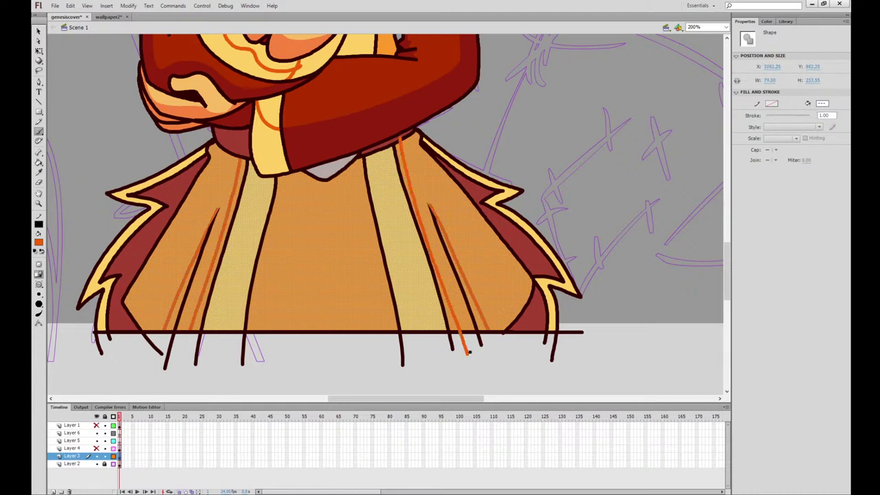
Outline the waist shadows at the top of the skirt's side panels and along the central V-shaped edge, redoing one stray stroke
drag(209, 147, 235, 180)
drag(420, 146, 406, 171)
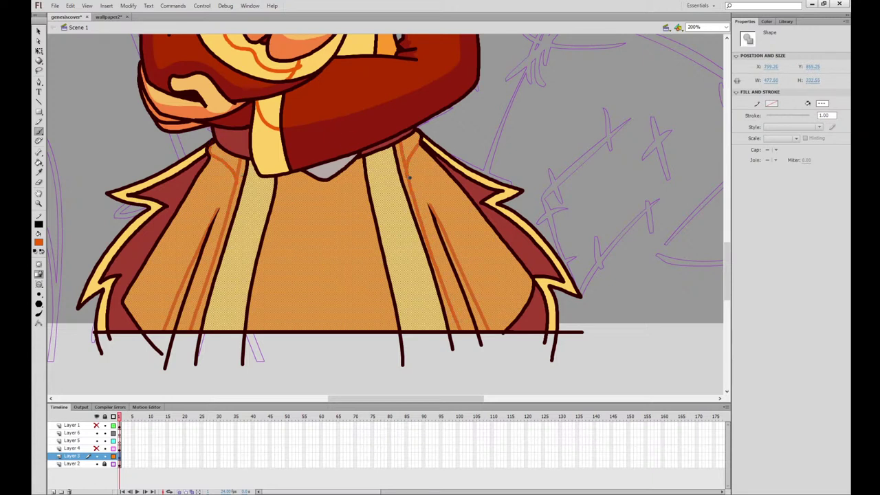
mouse_move(291, 168)
mouse_down()
mouse_move(323, 183)
mouse_move(359, 157)
mouse_up()
key(ctrl+z)
drag(326, 180, 362, 157)
click(39, 51)
click(128, 128)
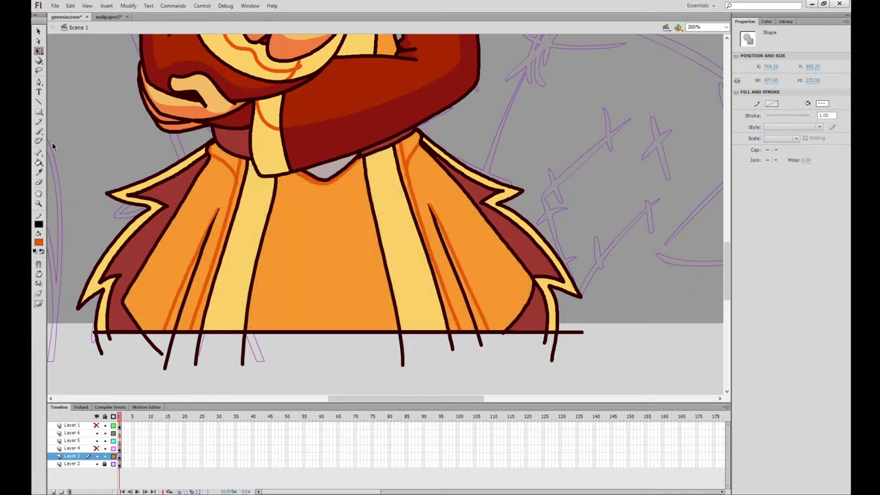
Fill the outlined waist and pleat shadows on the skirt's orange panels with dark orange, undoing a misplaced fill
key(k)
click(227, 155)
click(240, 171)
click(398, 154)
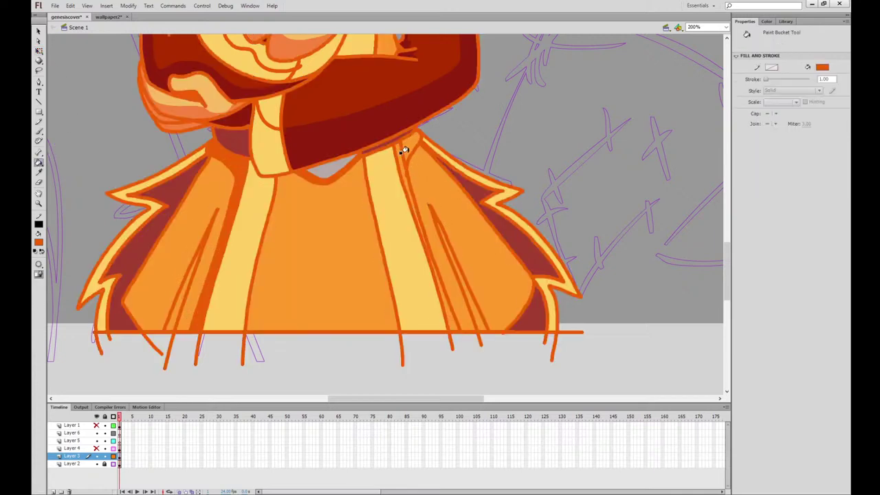
click(411, 146)
key(ctrl+z)
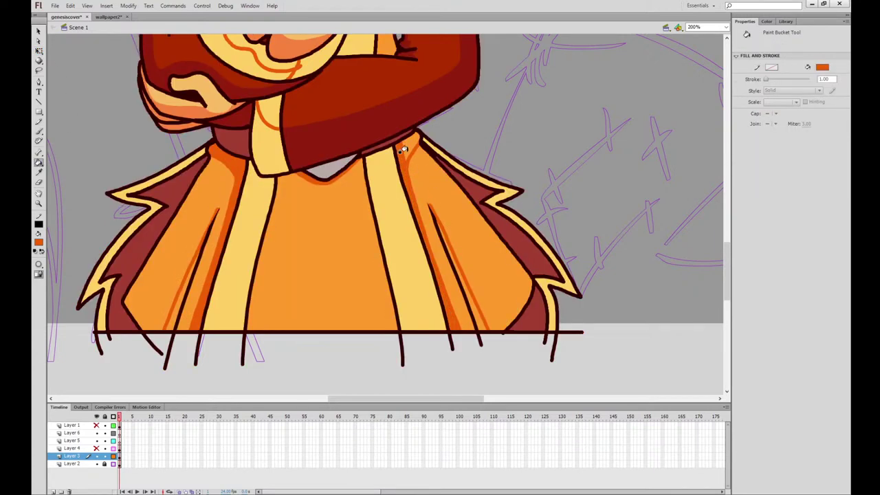
click(444, 247)
click(189, 272)
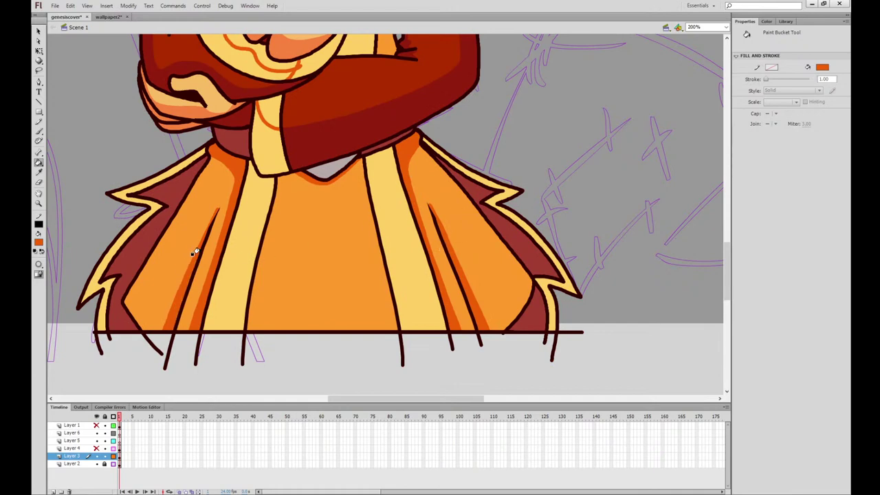
Fill the outlined shadows on the folded arm's cuff band and the raised hand's round cuff with dark orange
drag(418, 137, 453, 246)
click(309, 234)
click(327, 189)
click(344, 171)
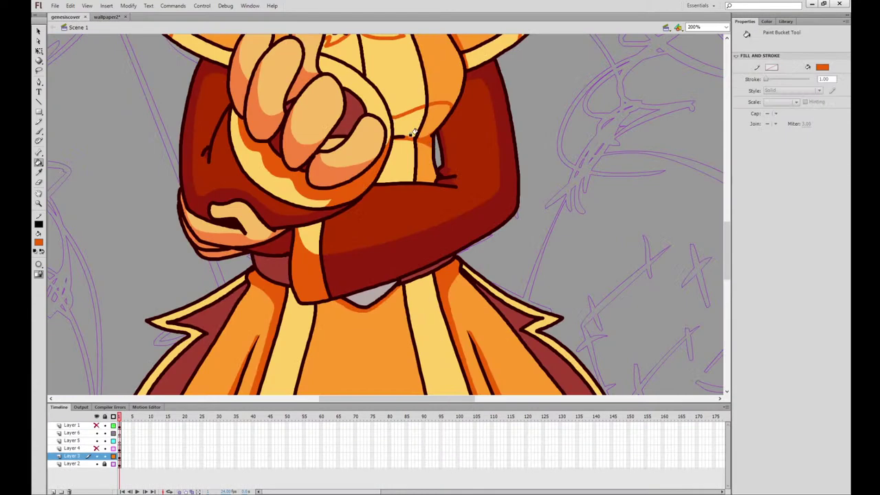
Fill the shadows under the bust, below the fur collar and on both shoulder pieces with dark orange
click(411, 129)
click(435, 118)
scroll(482, 183, up, 5)
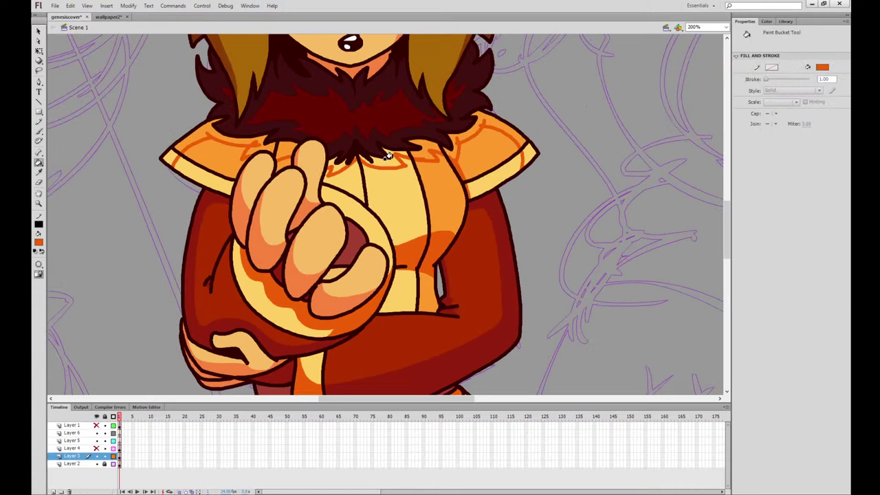
click(426, 151)
click(468, 132)
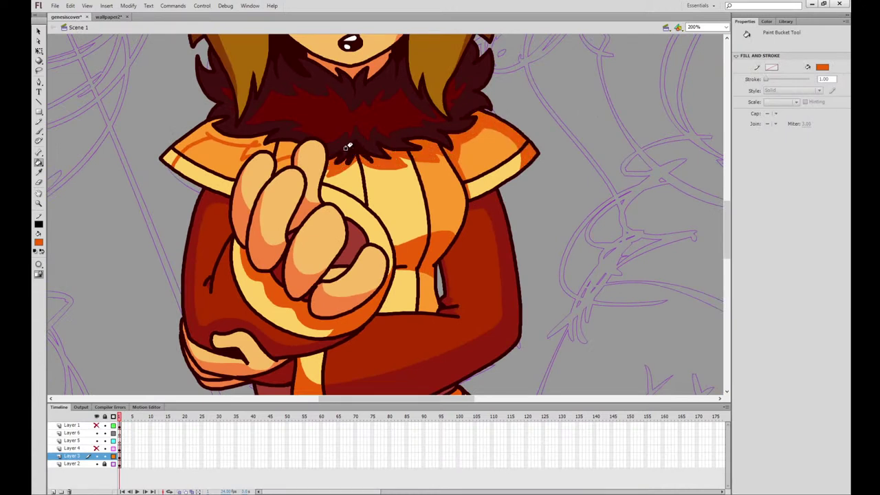
click(255, 132)
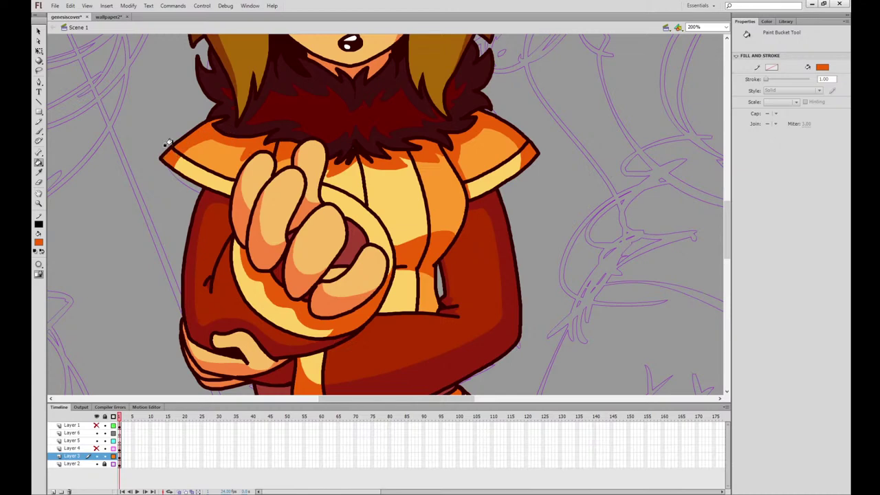
Sample a lighter orange from the wallpaper2 artwork and recolour the shadow on the raised hand's round cuff with it
scroll(578, 245, down, 5)
scroll(560, 89, up, 5)
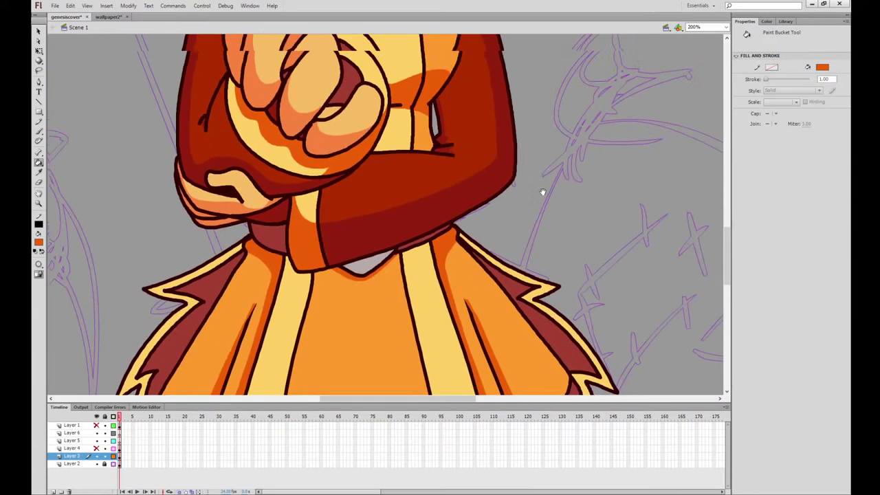
click(108, 17)
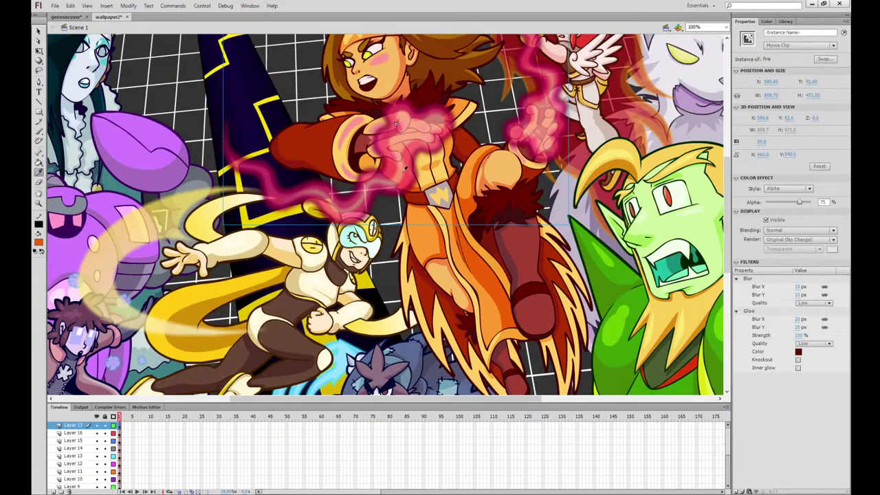
click(66, 17)
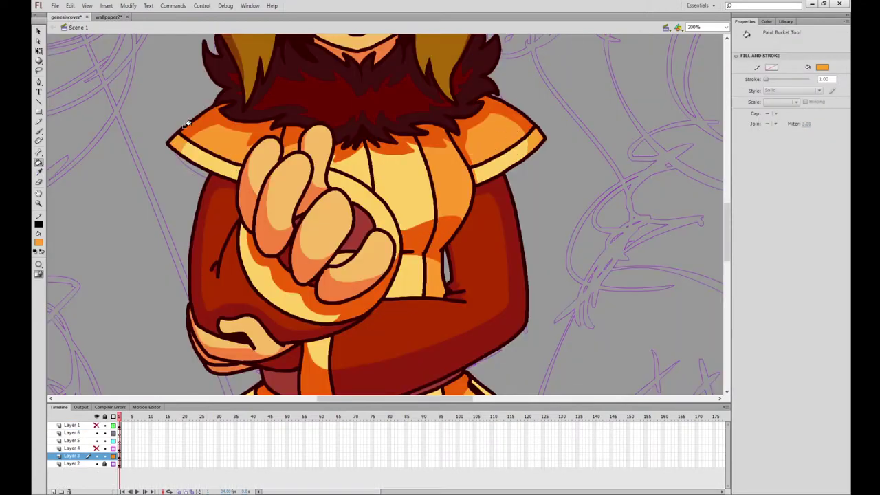
click(274, 243)
Apply the lighter orange to the skirt's jagged side trims and to the shadows on the folded-arm cuff and yellow chest panels
scroll(391, 253, down, 5)
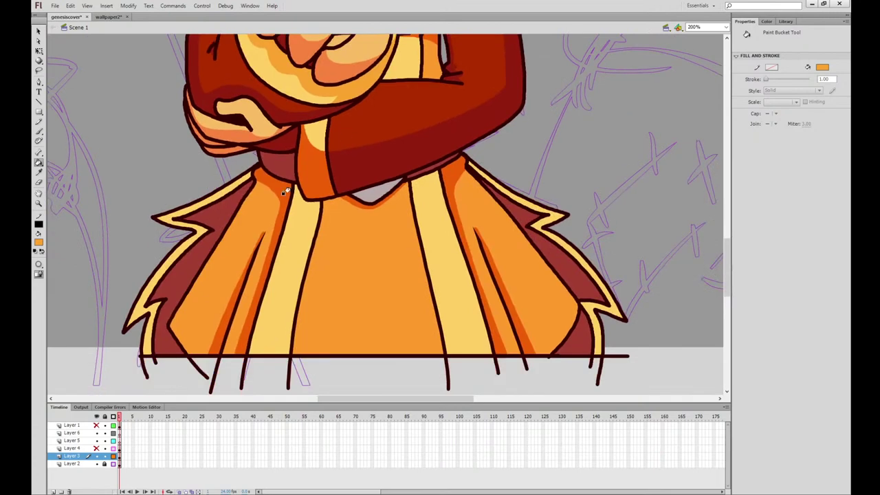
click(550, 214)
click(225, 187)
scroll(435, 304, up, 3)
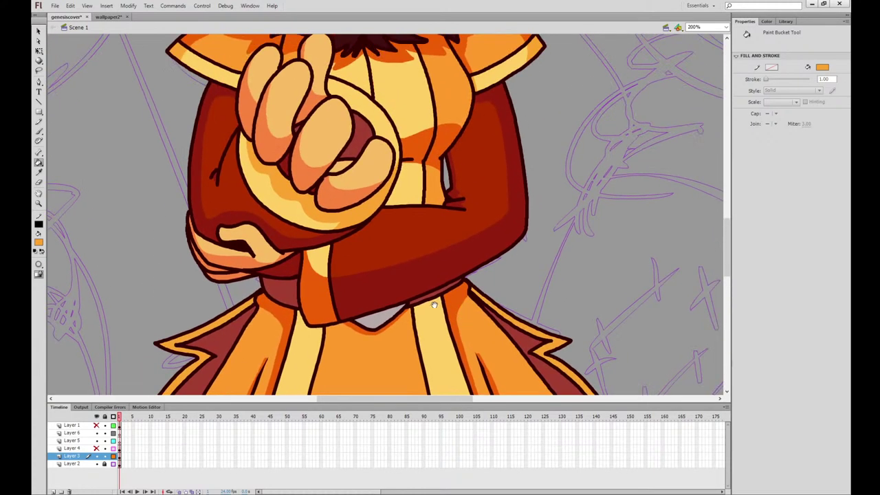
scroll(367, 230, up, 2)
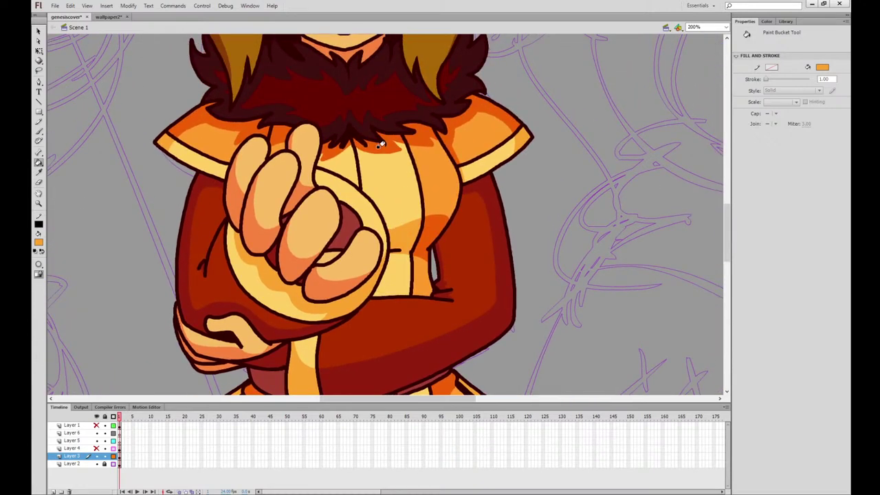
click(380, 144)
click(326, 150)
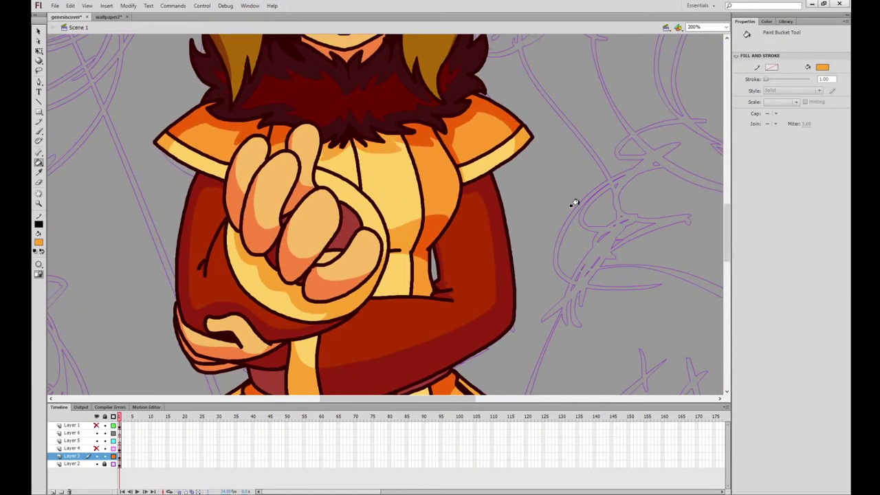
Sample the pink from the wallpaper2 artwork and ready the Brush tool with it in the genesiscover illustration
key(ctrl+minus)
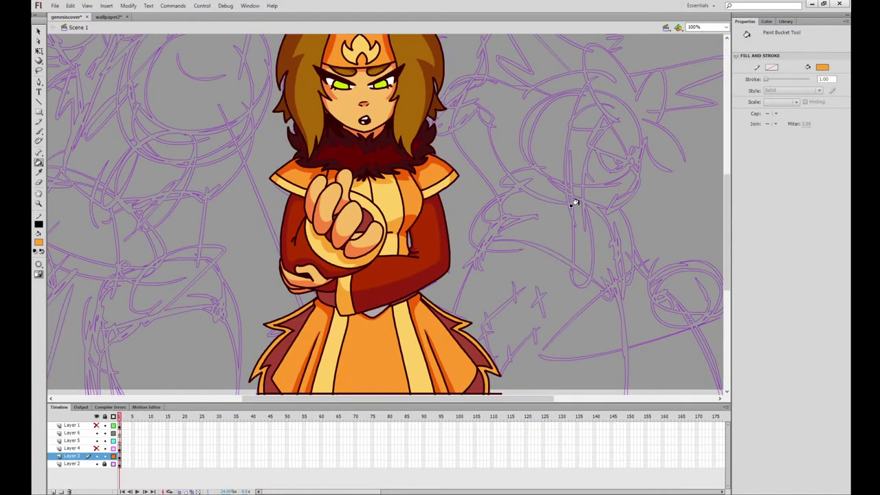
scroll(515, 138, down, 3)
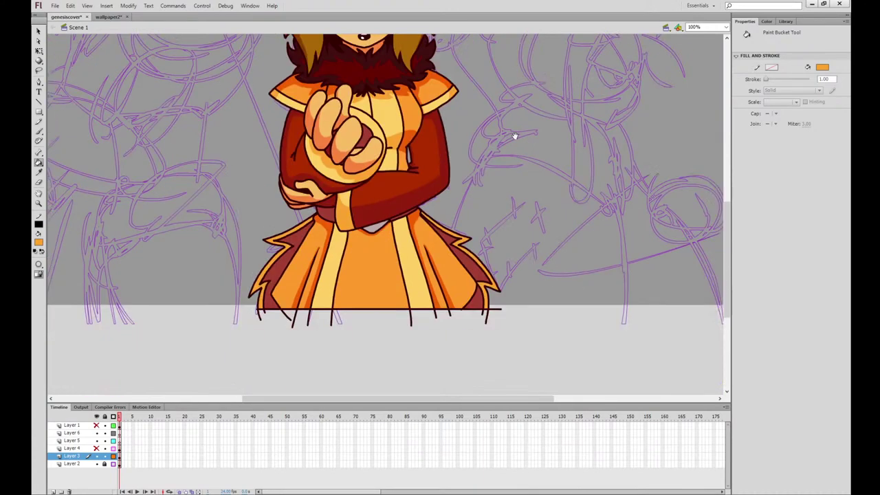
scroll(513, 179, up, 2)
click(108, 17)
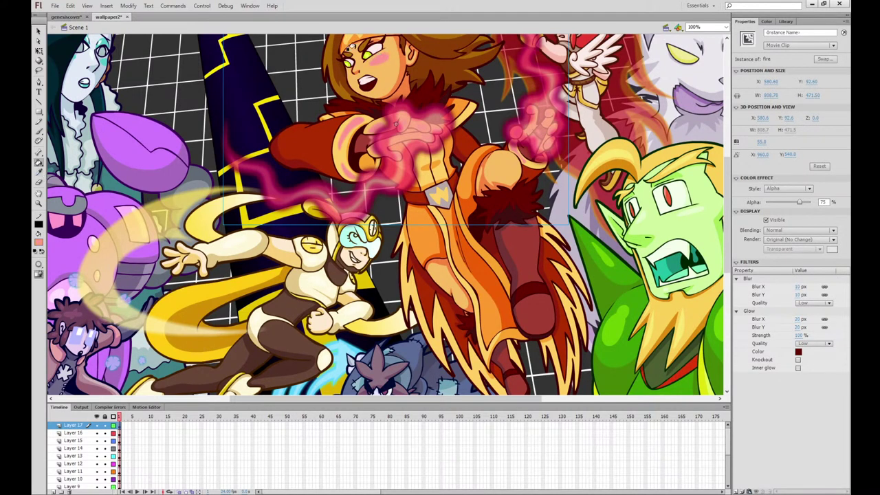
click(65, 16)
click(39, 130)
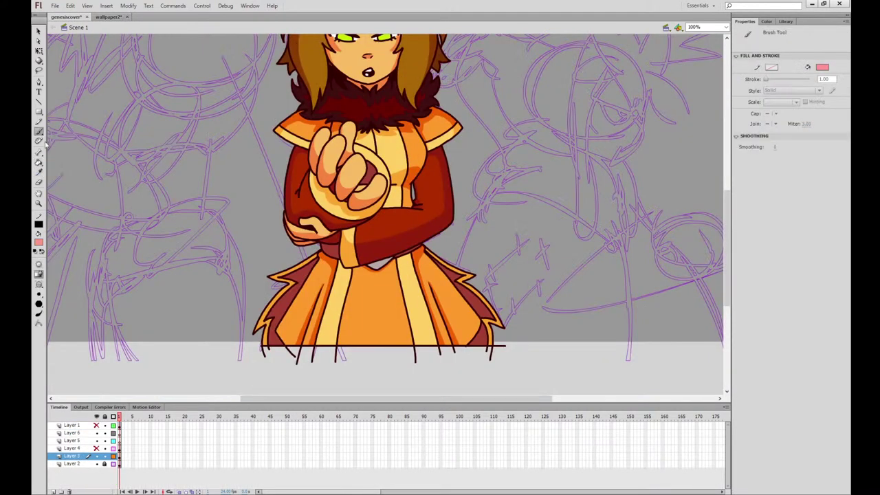
Show Layer 4 with the magic flame and open the flame symbol for editing in place
key(ctrl+=)
click(96, 448)
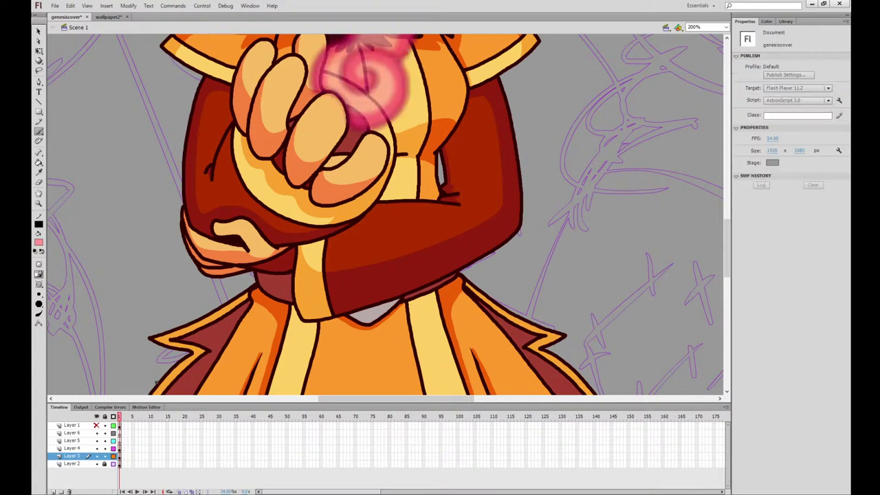
drag(422, 117, 372, 303)
key(q)
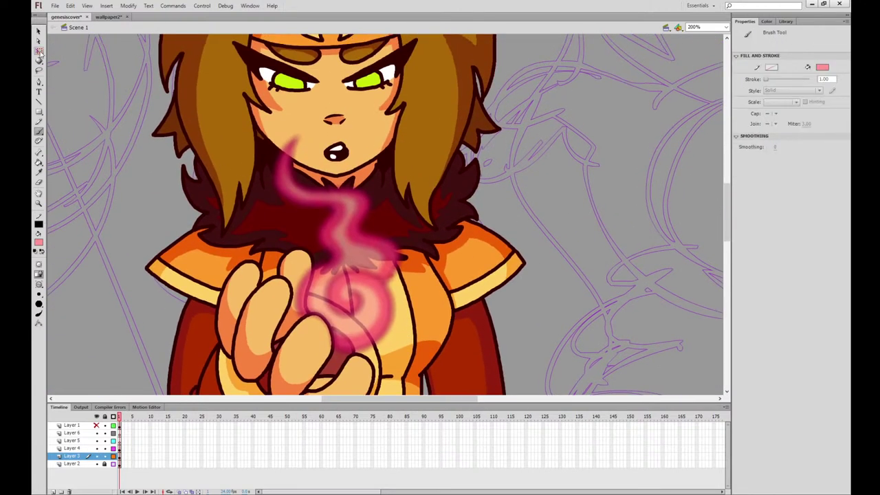
double_click(371, 302)
key(b)
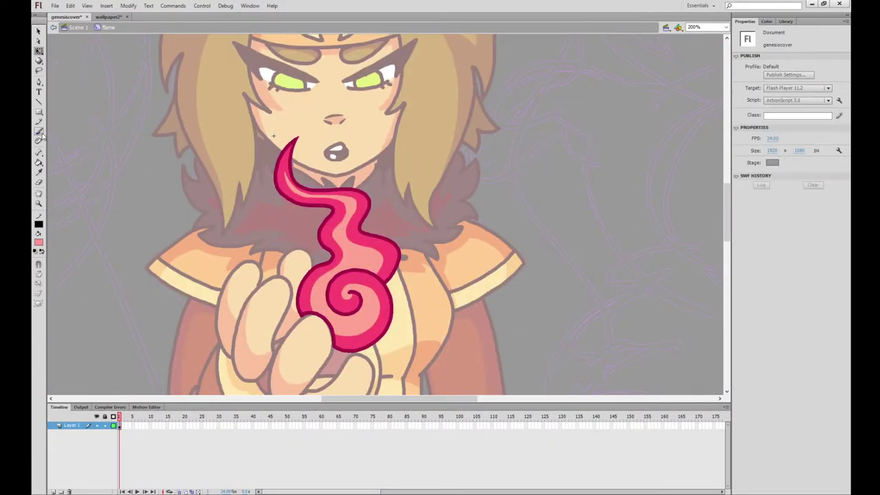
Paint pink glow spots on both irises, the nose and both cheeks inside the flame symbol, undoing stray strokes
drag(273, 135, 282, 211)
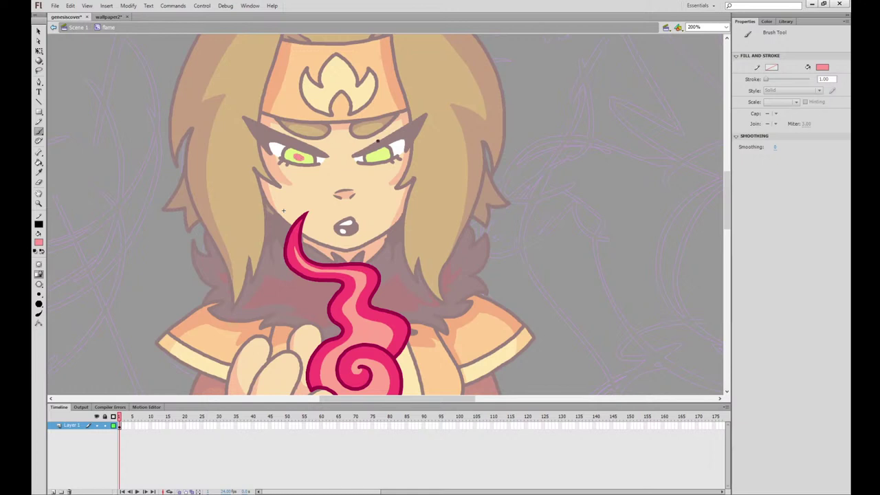
mouse_move(347, 175)
mouse_down()
mouse_move(351, 183)
mouse_move(298, 176)
mouse_move(313, 179)
mouse_up()
key(ctrl+z)
key(ctrl+z)
key(ctrl+z)
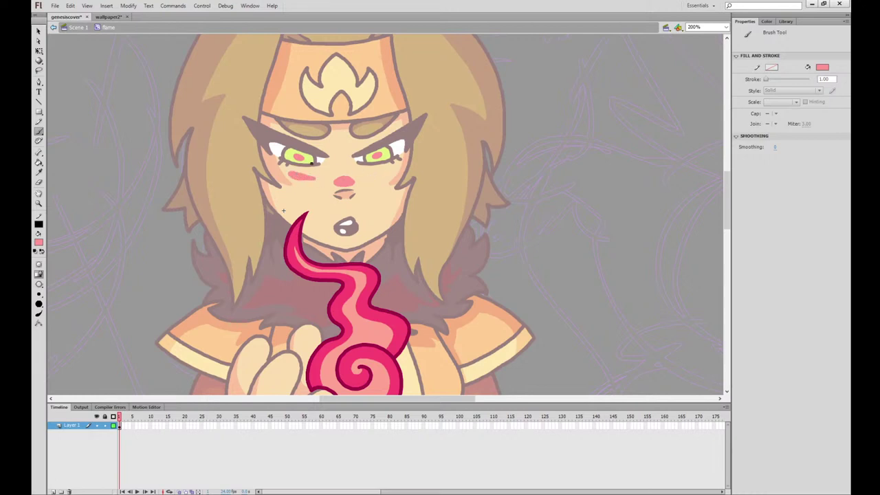
mouse_move(377, 173)
mouse_down()
mouse_move(367, 178)
mouse_move(393, 198)
mouse_move(387, 129)
mouse_up()
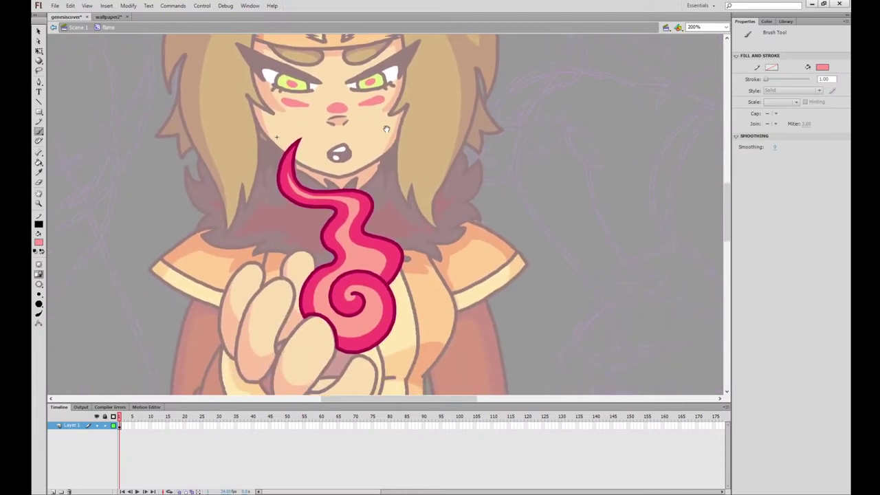
Paint a pink glow spot on each fingertip of the raised hand, redoing unsatisfactory strokes
drag(380, 234, 418, 190)
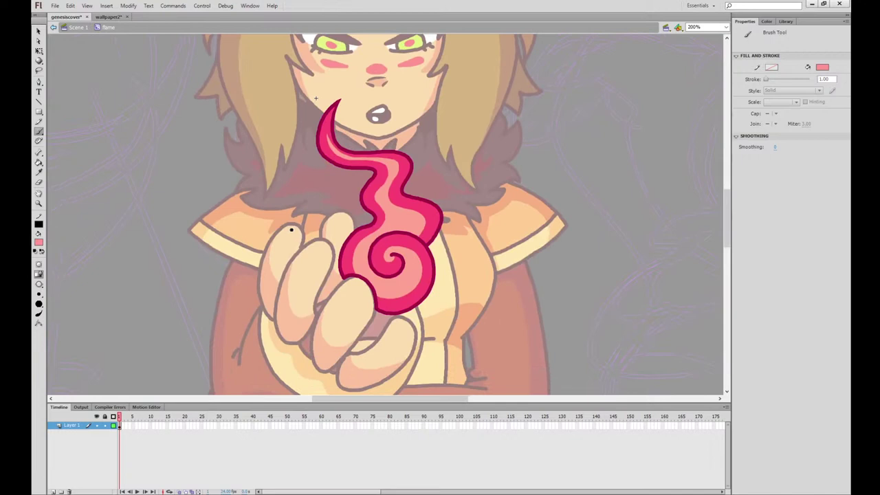
mouse_move(291, 229)
mouse_down()
mouse_move(290, 245)
mouse_move(291, 233)
mouse_move(320, 257)
mouse_up()
key(ctrl+z)
mouse_move(357, 288)
mouse_down()
mouse_move(355, 302)
mouse_move(361, 291)
mouse_up()
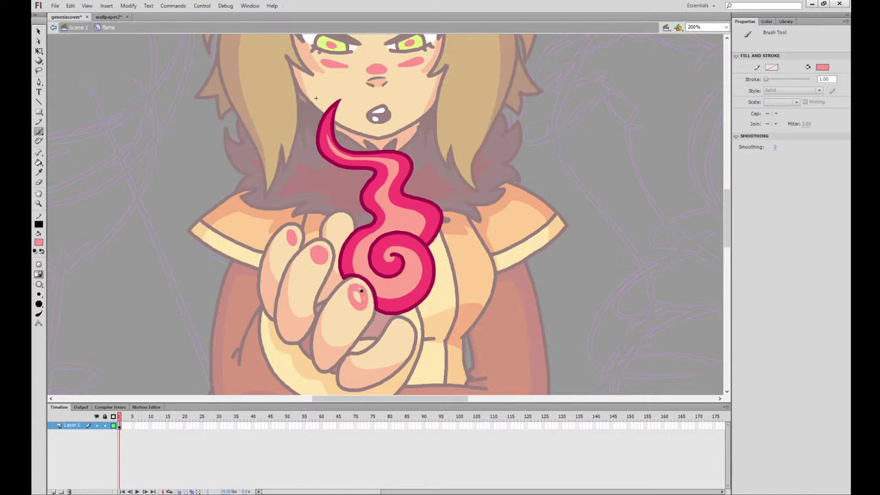
drag(400, 330, 399, 337)
key(ctrl+z)
drag(345, 221, 345, 233)
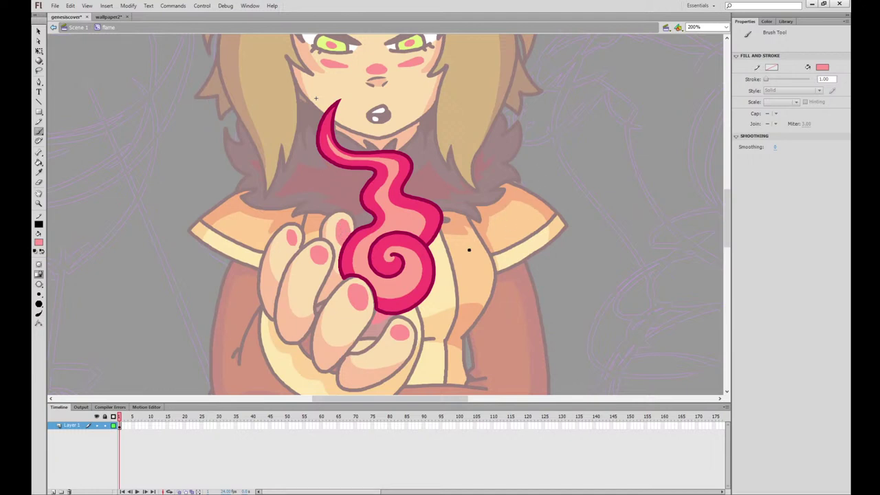
Outline an oval glow spot on the orange side of the chest, redoing failed strokes, and fill it with pink
drag(467, 249, 469, 287)
key(ctrl+z)
drag(472, 244, 480, 286)
key(ctrl+z)
key(ctrl+z)
key(ctrl+z)
key(ctrl+z)
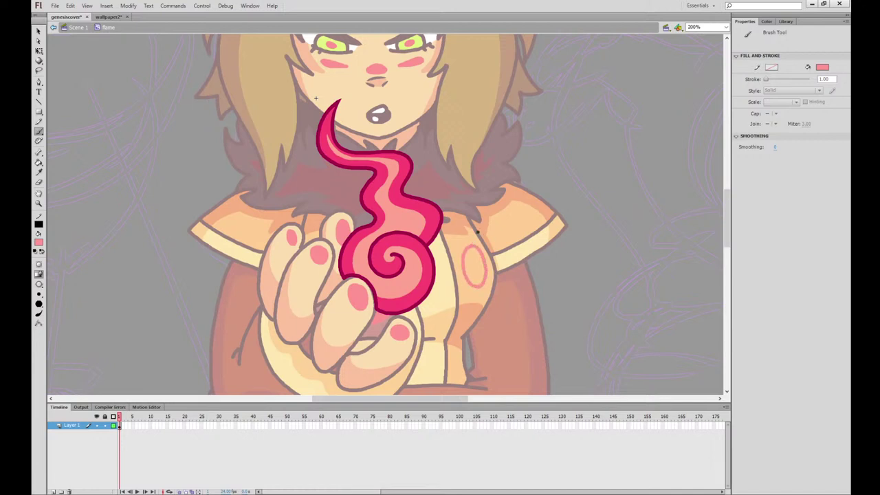
click(39, 163)
click(470, 265)
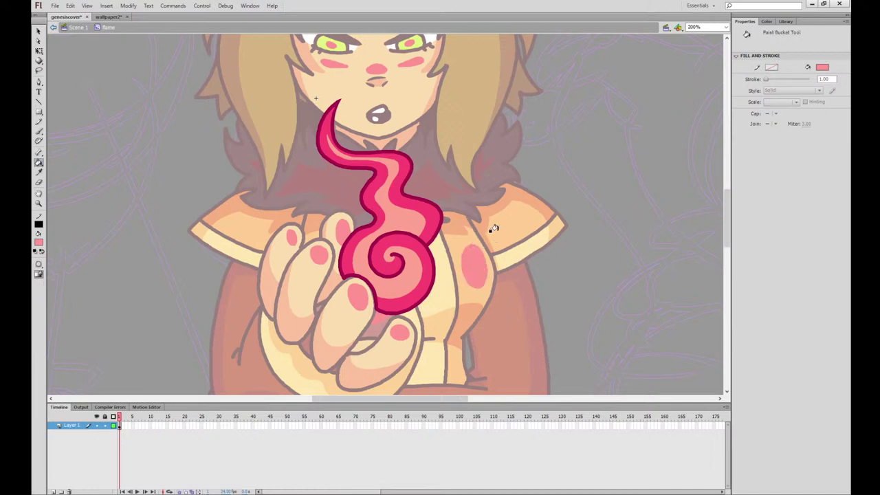
Outline a flat oval glow spot on the red sleeve of the crossed forearm, undoing the stray stroke, and fill it with pink
click(38, 131)
scroll(490, 153, down, 3)
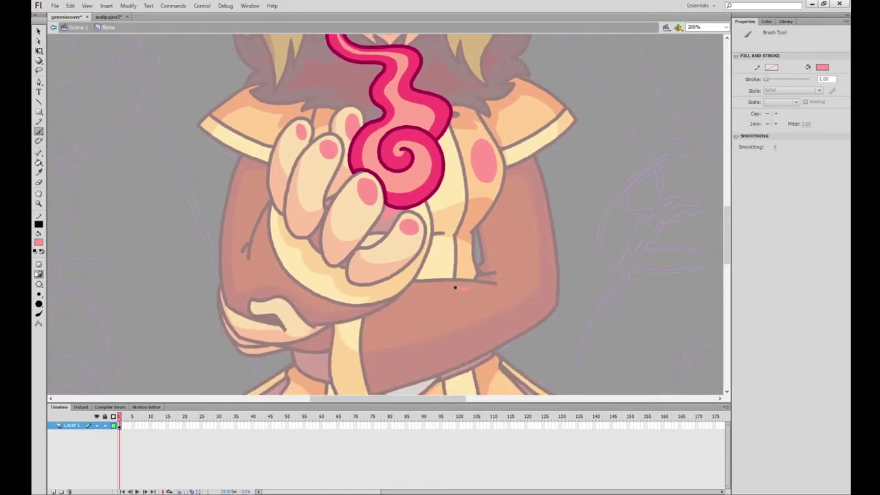
drag(455, 287, 465, 295)
key(ctrl+z)
click(39, 163)
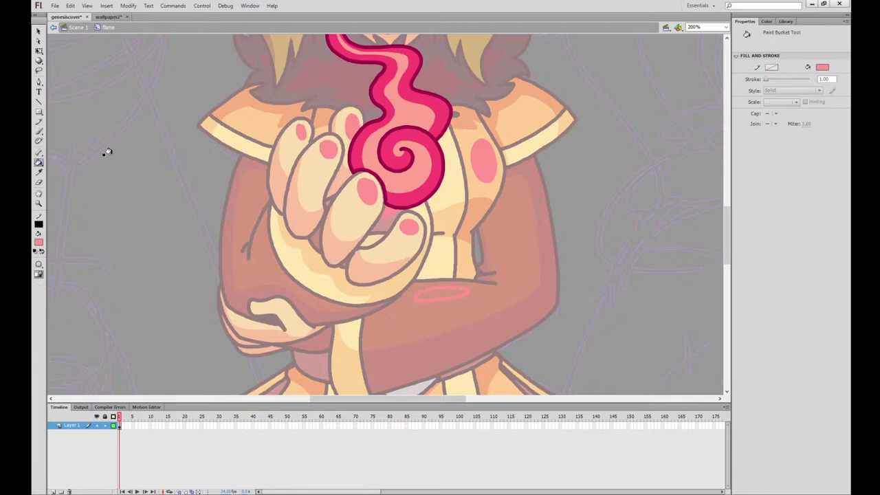
click(448, 294)
Paint long pink glow streaks on both front hair locks and along the hair on both sides of the headband, and return to Scene 1
mouse_move(538, 305)
mouse_down()
mouse_move(454, 151)
mouse_move(501, 268)
mouse_move(495, 353)
mouse_up()
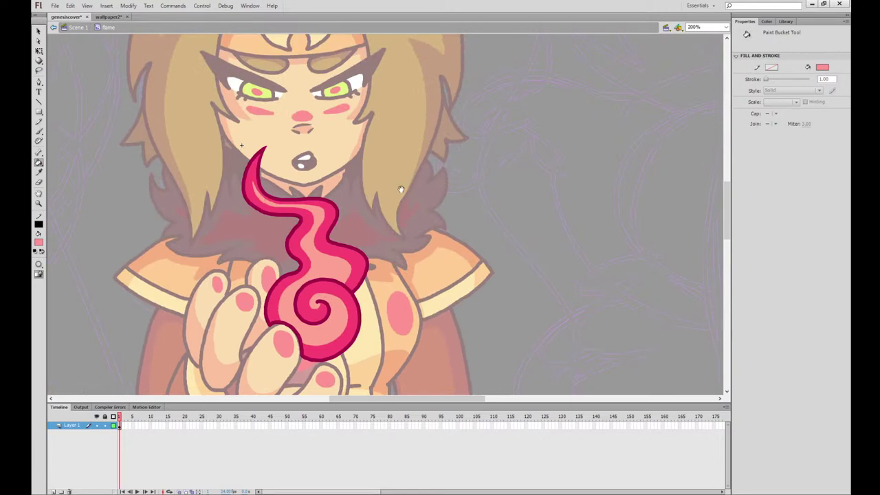
drag(401, 189, 443, 298)
key(b)
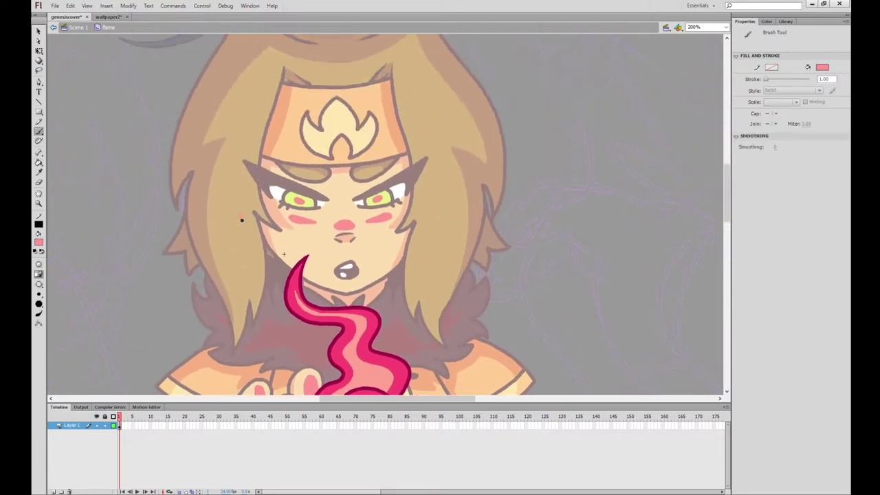
drag(242, 220, 253, 290)
drag(253, 255, 240, 210)
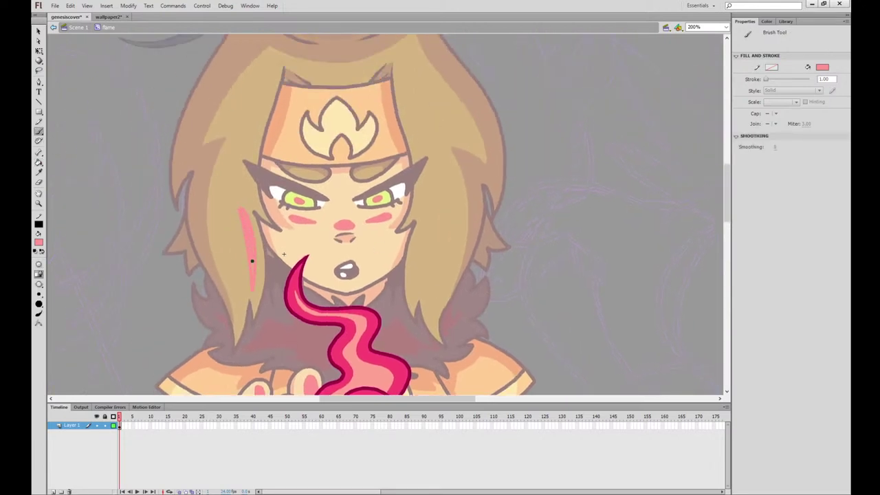
mouse_move(420, 225)
mouse_down()
mouse_move(413, 287)
mouse_move(423, 220)
mouse_up()
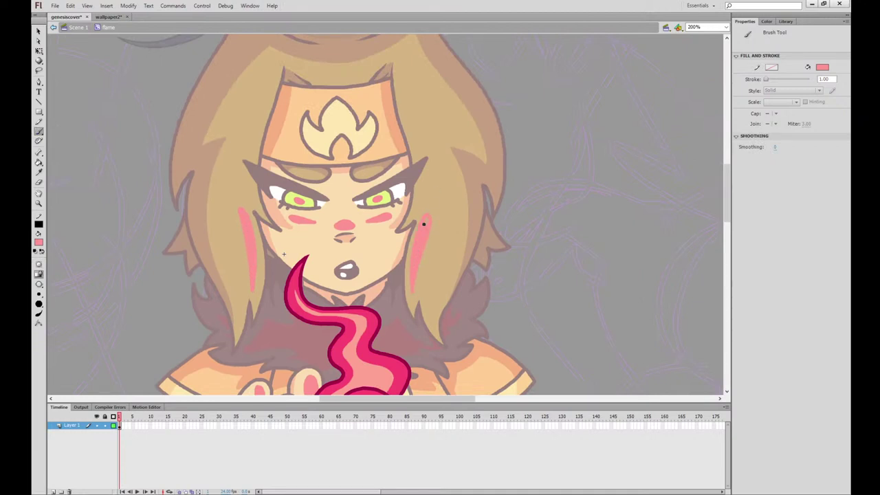
mouse_move(268, 85)
mouse_down()
mouse_move(254, 138)
mouse_move(264, 96)
mouse_up()
mouse_move(401, 83)
mouse_down()
mouse_move(414, 145)
mouse_move(400, 79)
mouse_up()
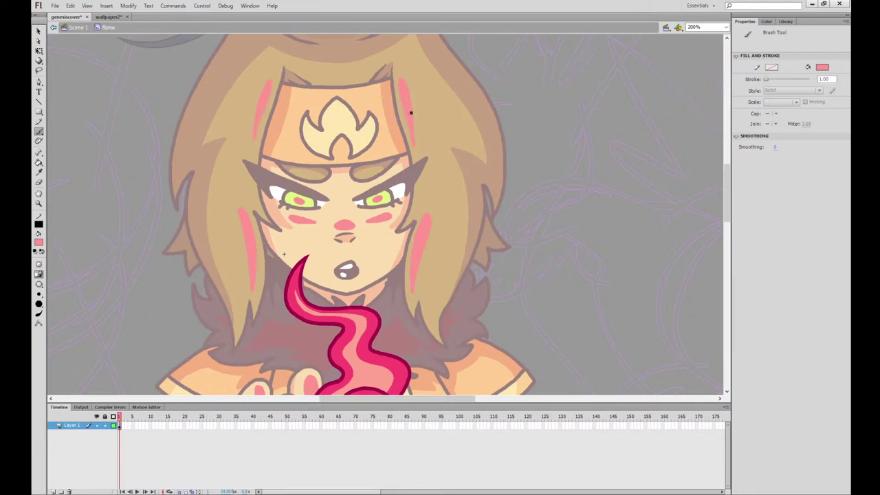
click(78, 27)
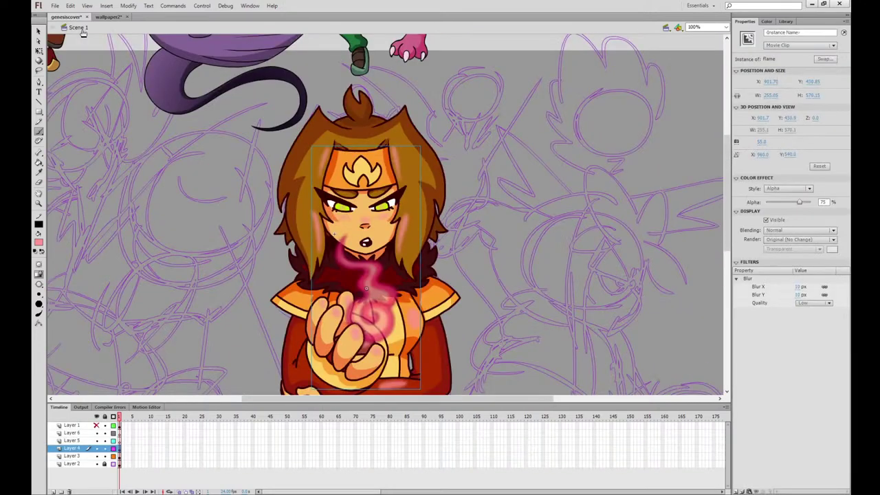
drag(468, 291, 441, 201)
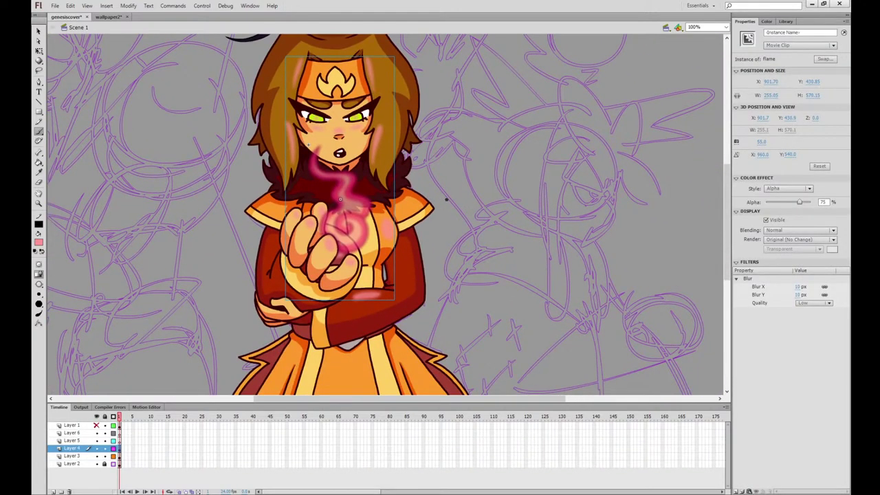
Reopen the flame symbol in place, add a short pink glow streak in the hair beside each eye, and return to Scene 1
key(q)
key(ctrl+=)
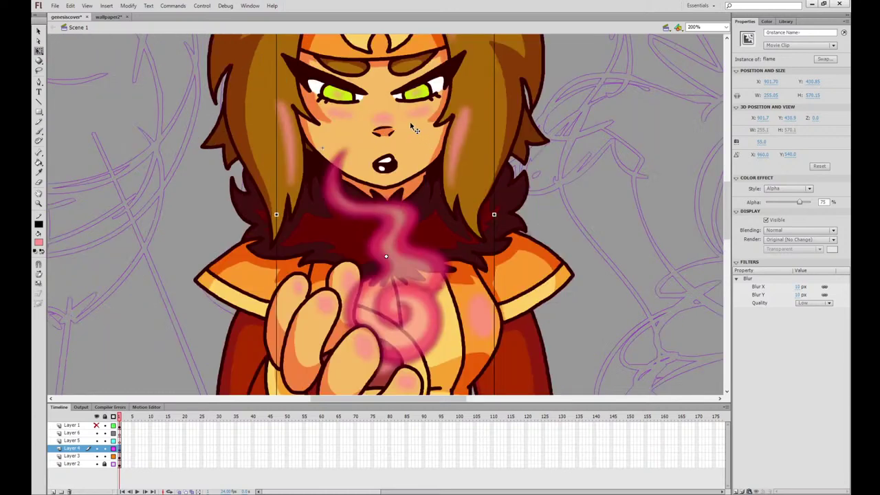
double_click(465, 125)
key(b)
drag(368, 113, 368, 221)
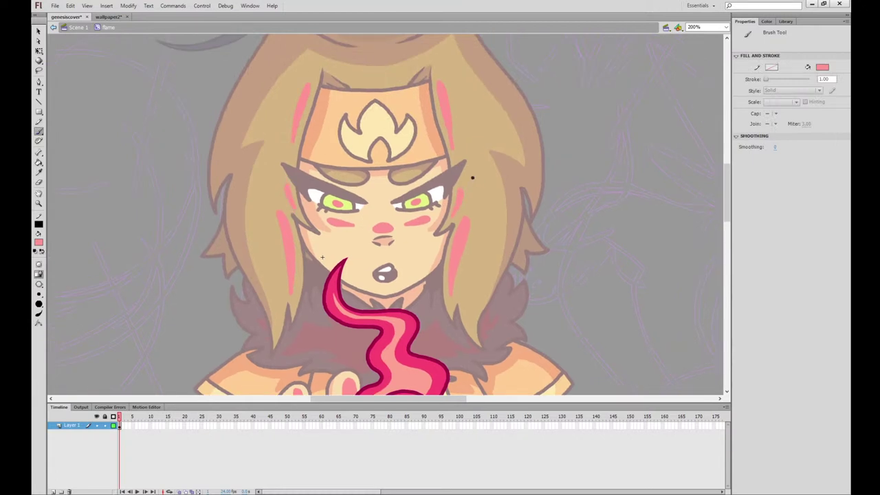
mouse_move(481, 167)
mouse_down()
mouse_move(483, 207)
mouse_move(514, 231)
mouse_move(516, 152)
mouse_up()
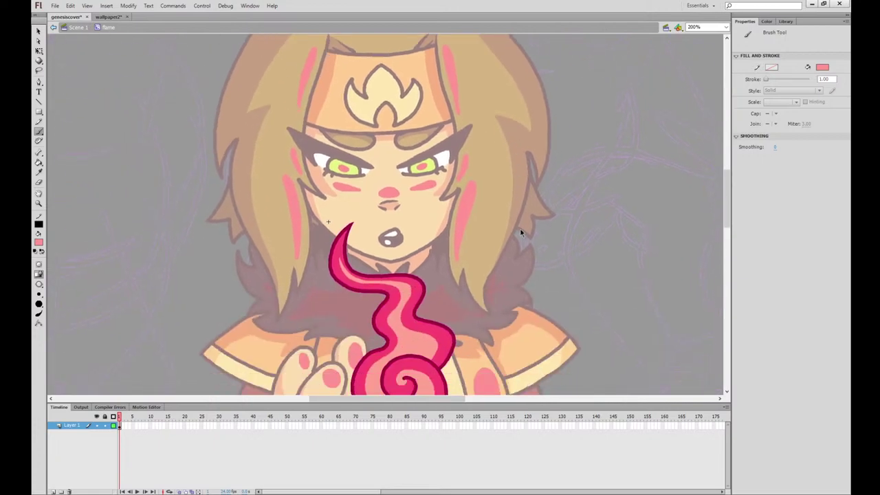
key(ctrl+minus)
click(78, 27)
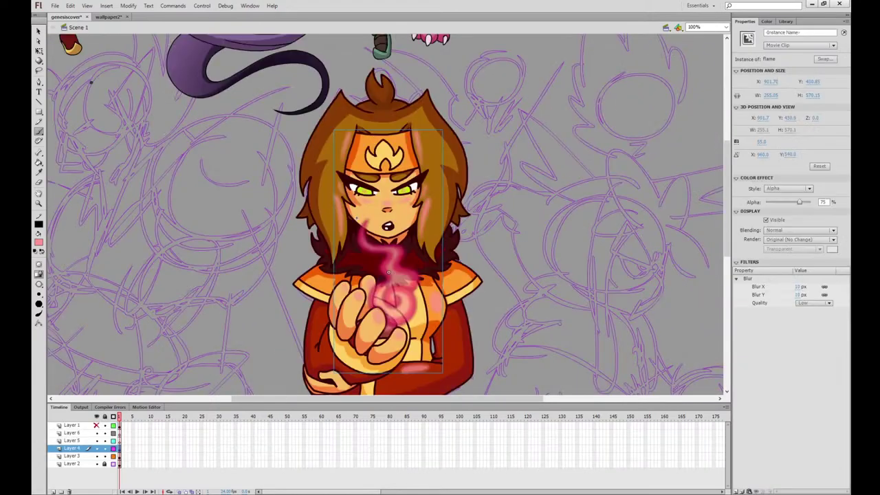
Inside the flame symbol, paint jagged pink glow shapes on the dark red collar on both sides of the flame, and return to Scene 1
key(ctrl+equal)
key(q)
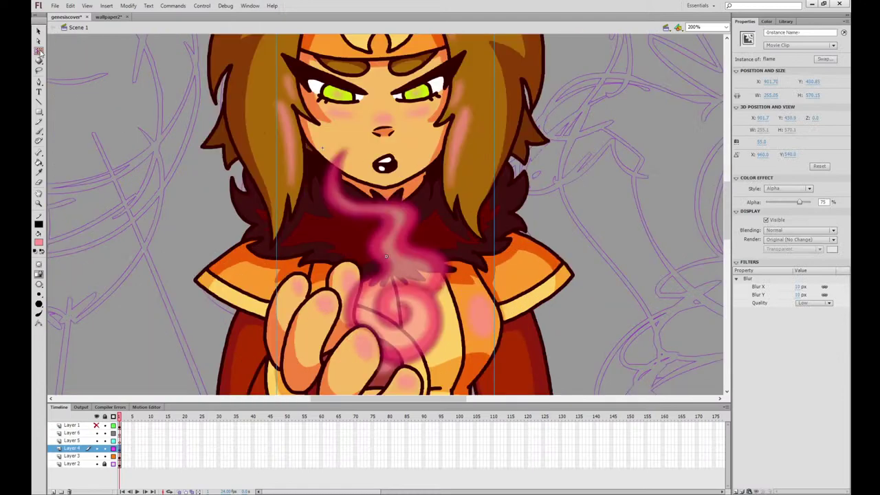
double_click(301, 165)
click(39, 132)
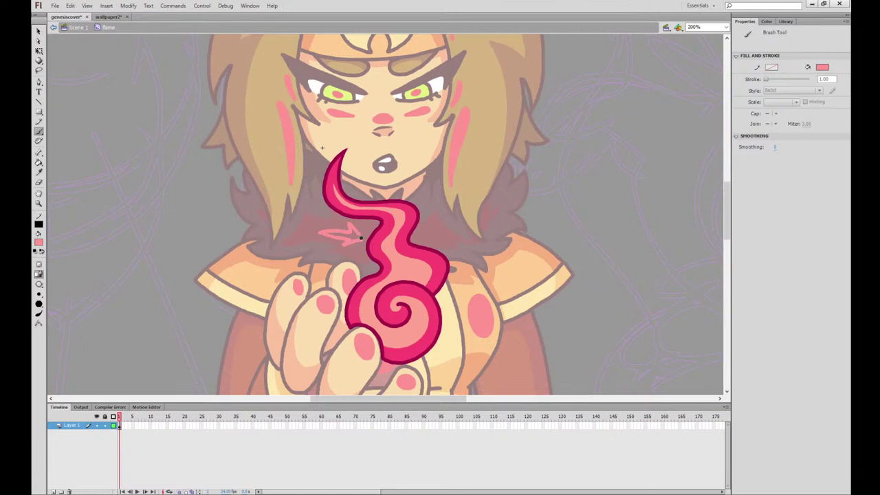
mouse_move(357, 237)
mouse_down()
mouse_move(348, 227)
mouse_move(325, 230)
mouse_move(355, 239)
mouse_up()
mouse_move(427, 228)
mouse_down()
mouse_move(424, 240)
mouse_move(443, 233)
mouse_move(423, 227)
mouse_move(426, 237)
mouse_up()
click(84, 27)
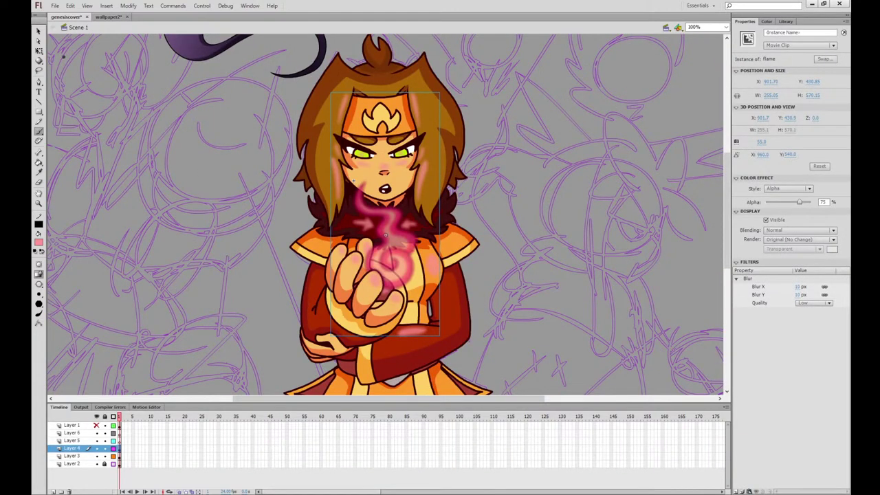
Reopen the flame symbol in place and ready the Paint Bucket with pink for filling
click(38, 50)
double_click(420, 114)
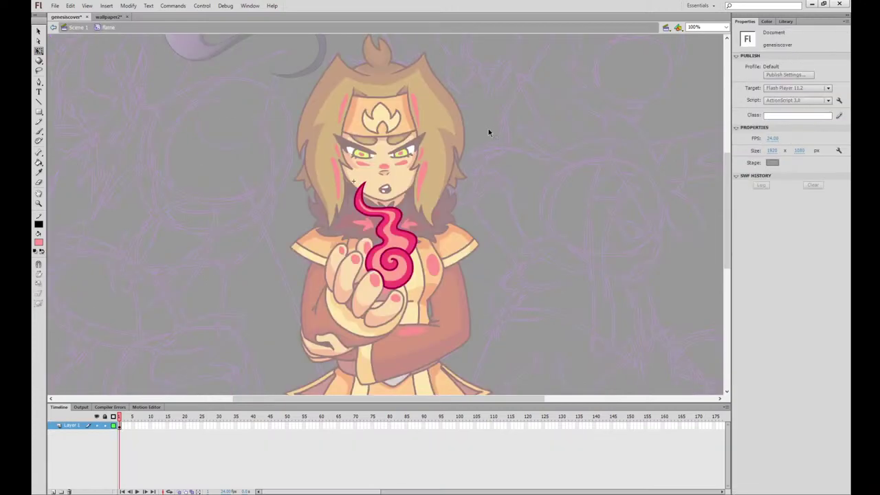
key(k)
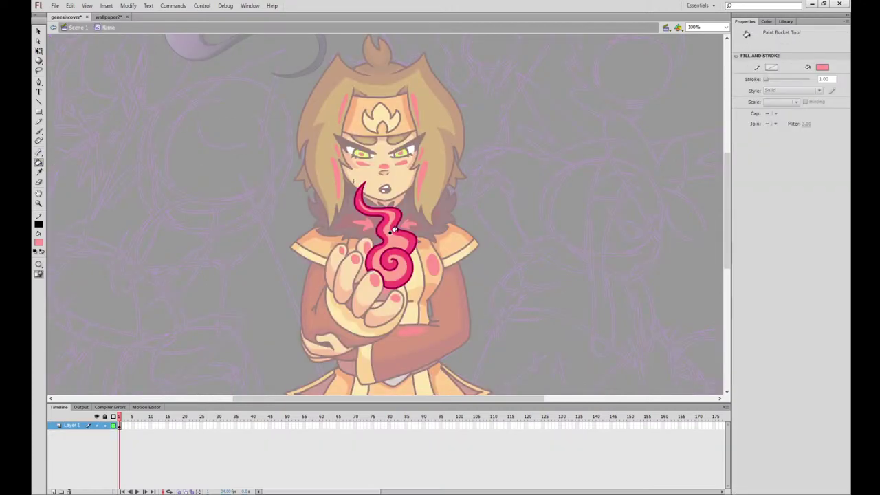
Fill the light pink glow marks on the forearm, collar and both sides of the hair with the flame's bright crimson pink
key(i)
click(385, 228)
click(409, 329)
click(359, 222)
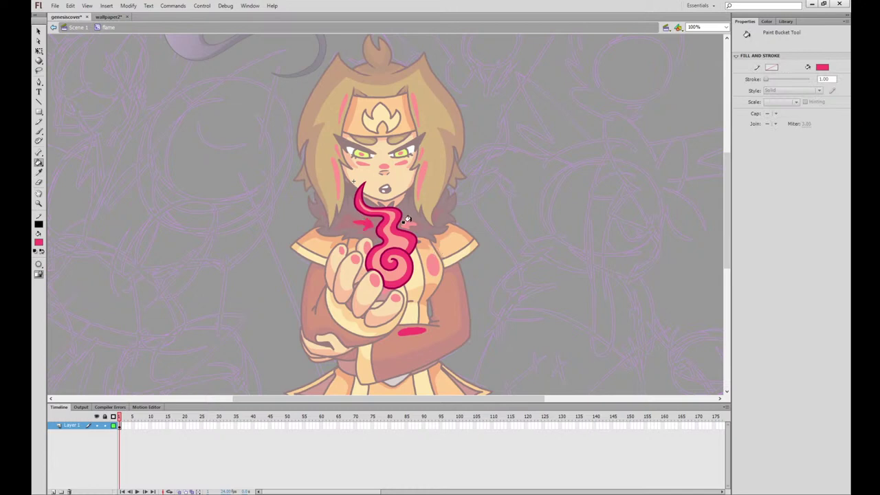
click(408, 222)
click(419, 159)
click(414, 106)
click(343, 105)
click(332, 167)
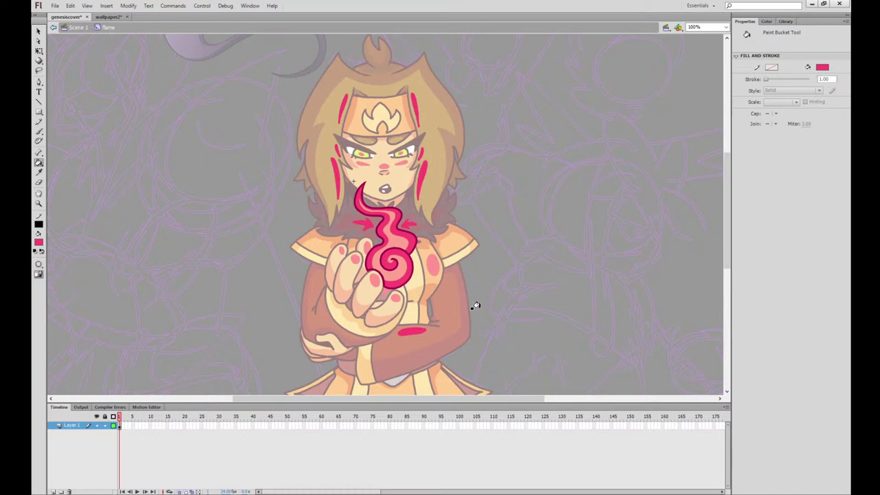
Fill the collar glow marks with the flame outline's dark magenta and return to the main scene
click(38, 173)
click(356, 192)
click(358, 224)
click(78, 28)
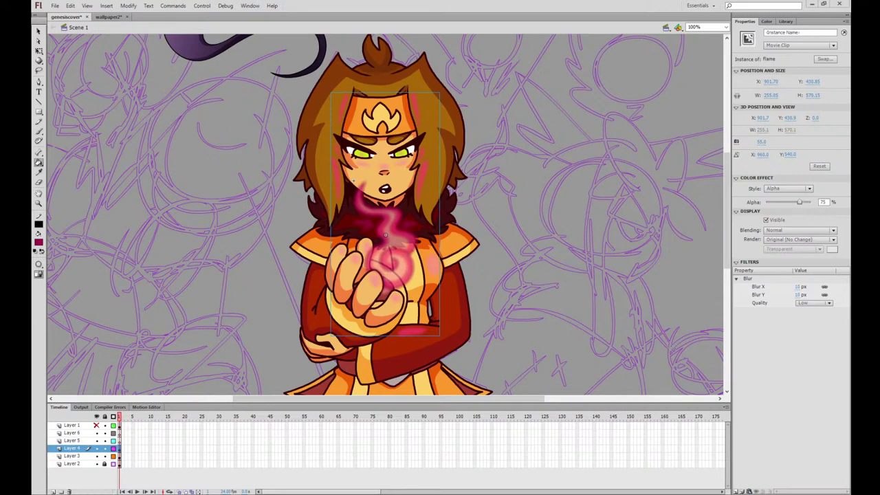
Set the brush colour to dark green, lock Layers 5 and 6, and make Layer 4 the drawing layer for the left sketched character
key(ctrl+minus)
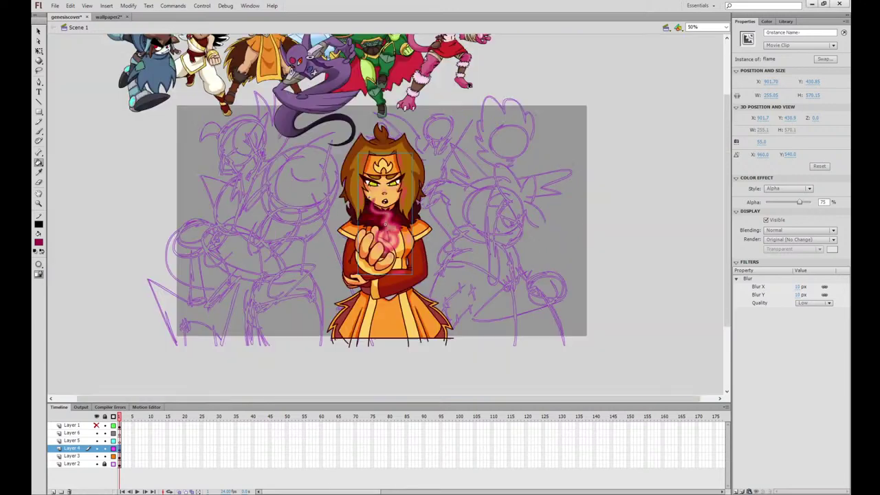
click(40, 174)
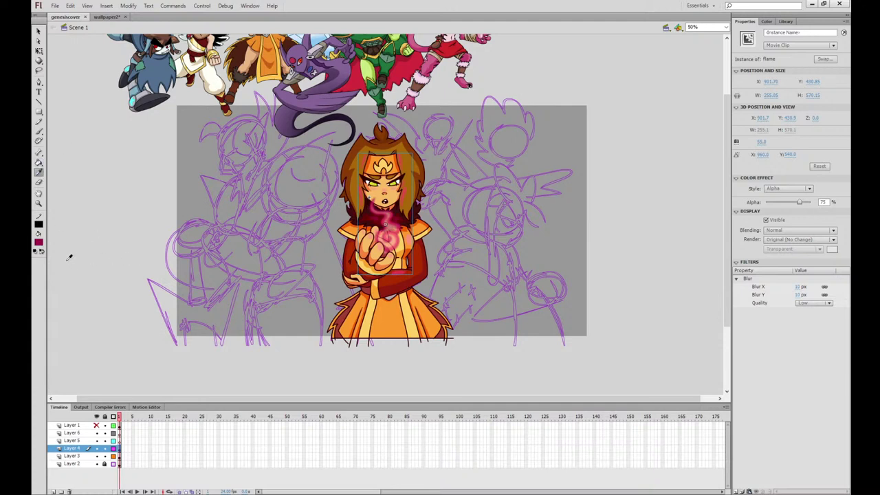
click(40, 132)
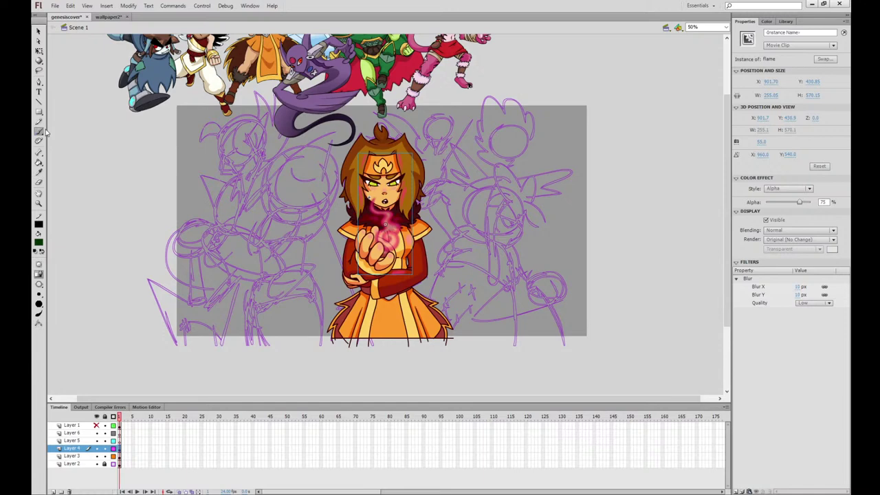
key(ctrl+=)
key(ctrl+=)
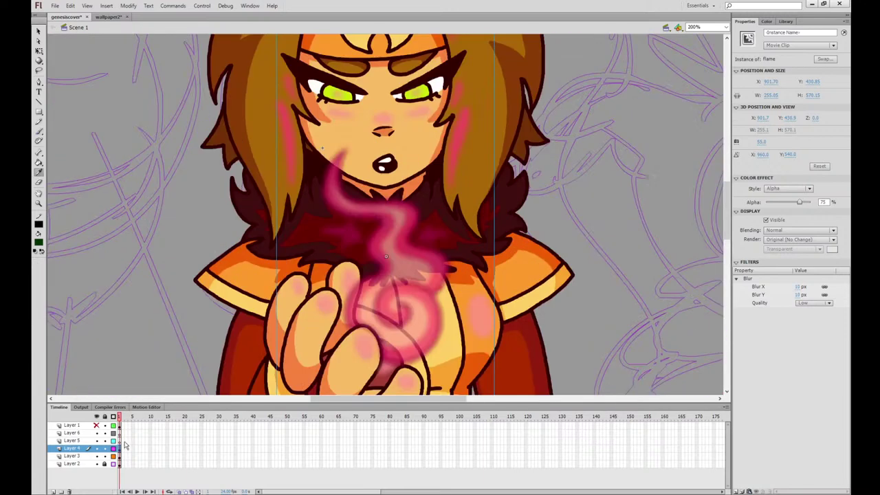
click(119, 455)
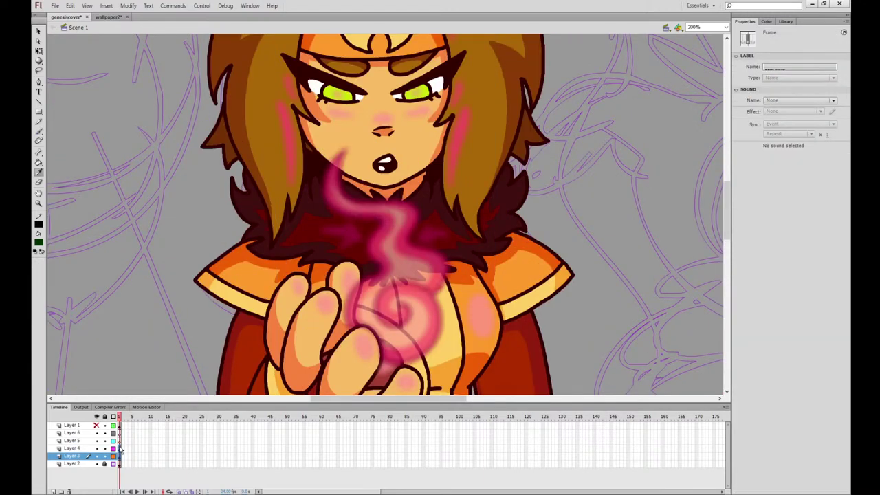
click(121, 448)
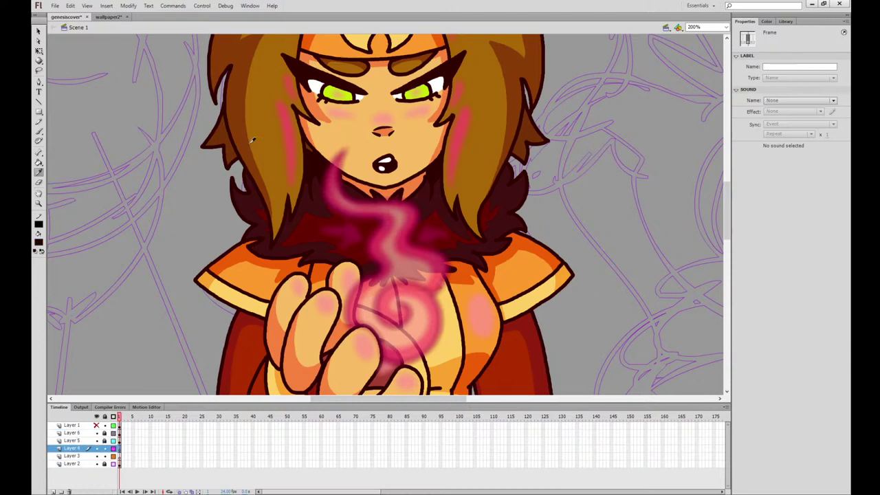
drag(247, 143, 639, 340)
key(b)
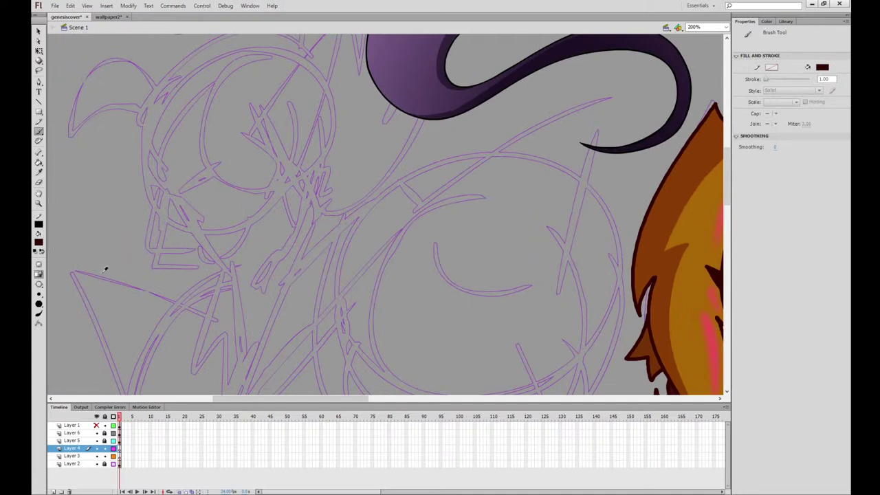
click(67, 255)
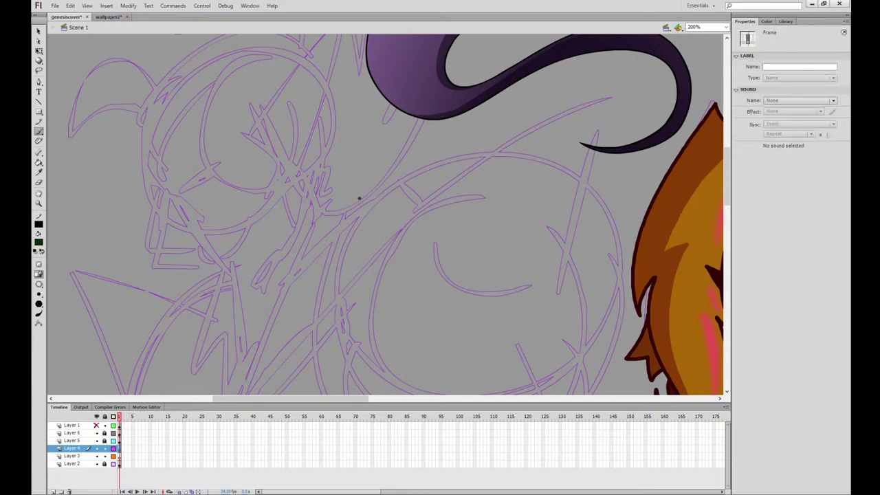
mouse_move(360, 196)
mouse_down()
mouse_move(424, 233)
mouse_move(454, 294)
mouse_up()
Examine the green elf's face and ear in the wallpaper2 document as reference, and return to the genesiscover drawing
click(106, 18)
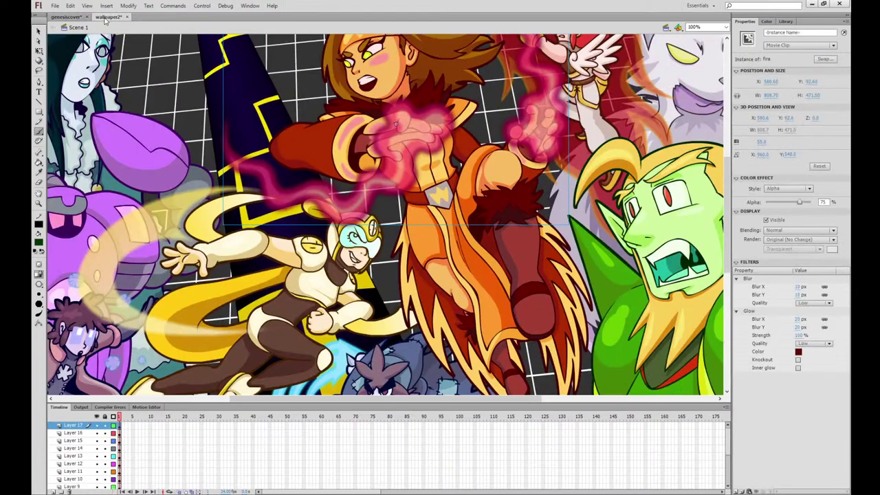
drag(643, 286, 404, 262)
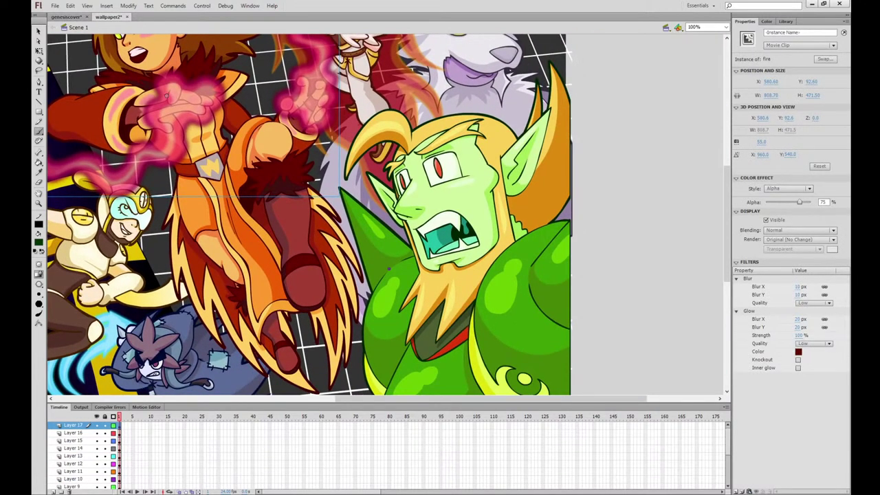
click(66, 17)
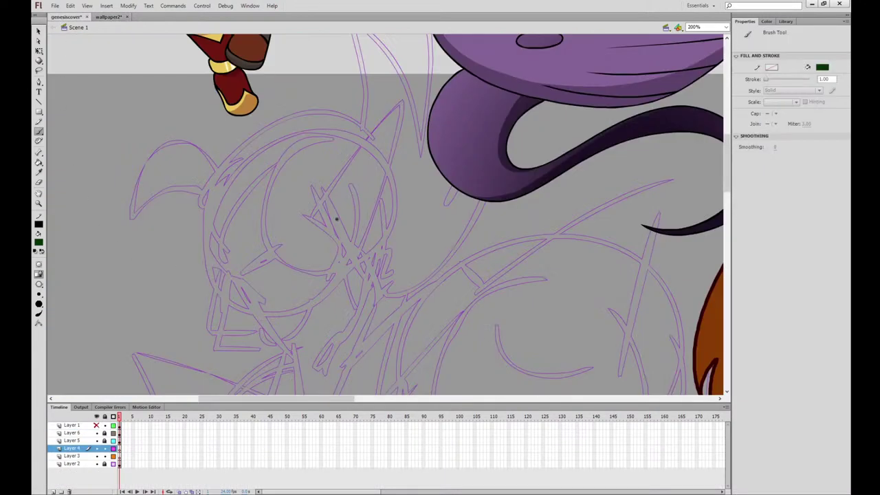
Ink the left character's thick slanted brow and the curved line beside the eye in dark green, redoing unsatisfactory strokes
mouse_move(314, 285)
mouse_down()
mouse_move(326, 248)
mouse_move(301, 241)
mouse_up()
key(ctrl+z)
mouse_move(311, 286)
mouse_down()
mouse_move(301, 240)
mouse_move(245, 272)
mouse_up()
drag(277, 249, 269, 253)
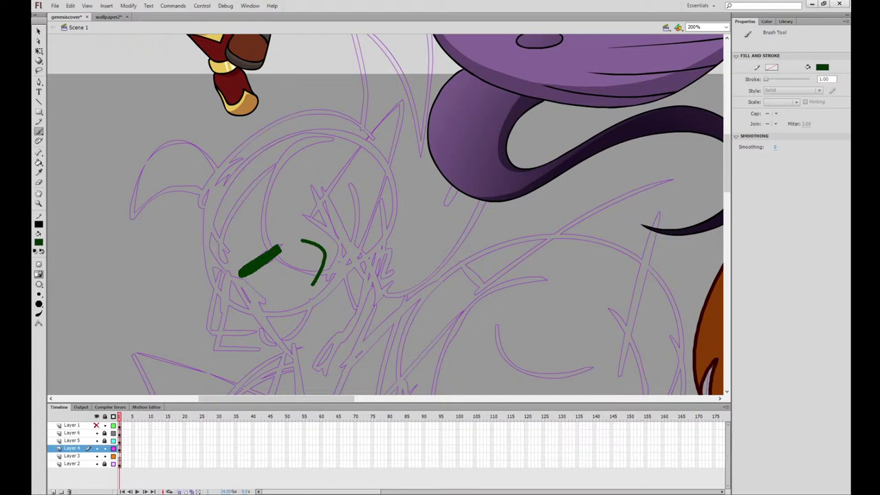
key(ctrl+z)
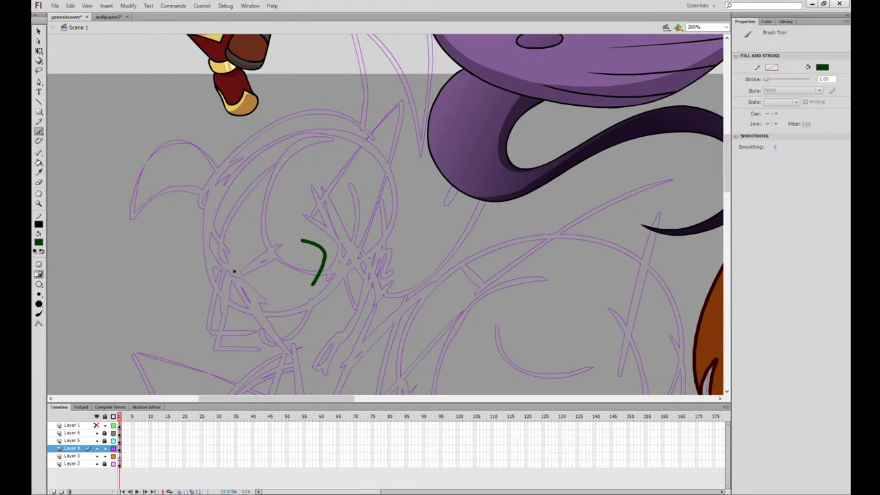
mouse_move(234, 272)
mouse_down()
mouse_move(280, 248)
mouse_move(235, 272)
mouse_move(271, 250)
mouse_up()
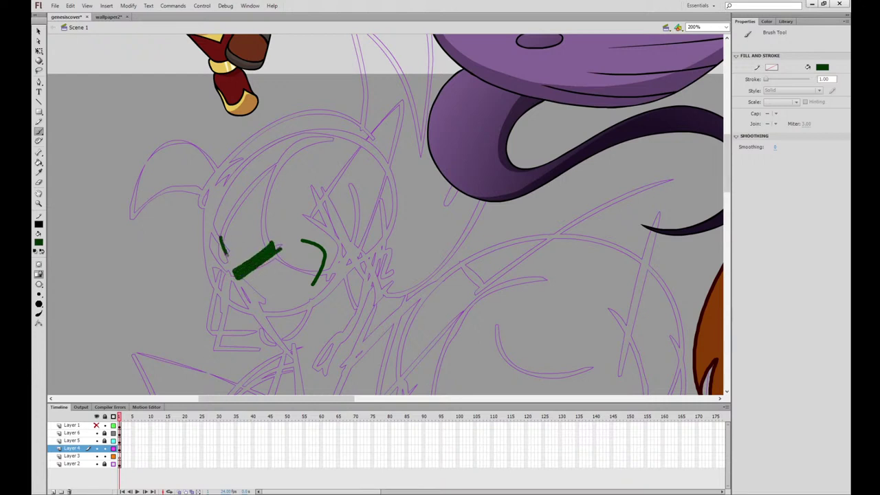
Ink the forehead hair tuft and the face profile with nose, mouth corner, chin and jawline over the sketch
mouse_move(216, 242)
mouse_down()
mouse_move(281, 178)
mouse_move(276, 158)
mouse_move(236, 171)
mouse_move(214, 240)
mouse_up()
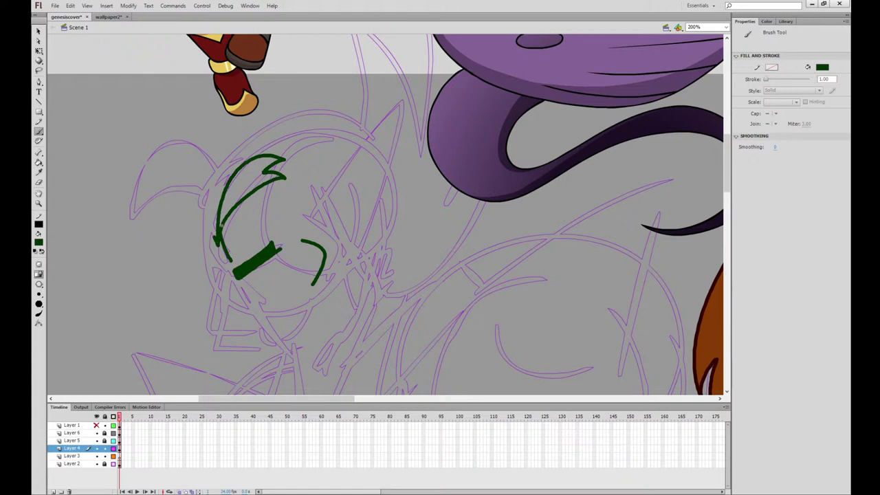
mouse_move(226, 281)
mouse_down()
mouse_move(216, 336)
mouse_move(258, 335)
mouse_move(262, 344)
mouse_move(277, 330)
mouse_move(279, 339)
mouse_move(307, 294)
mouse_move(301, 316)
mouse_up()
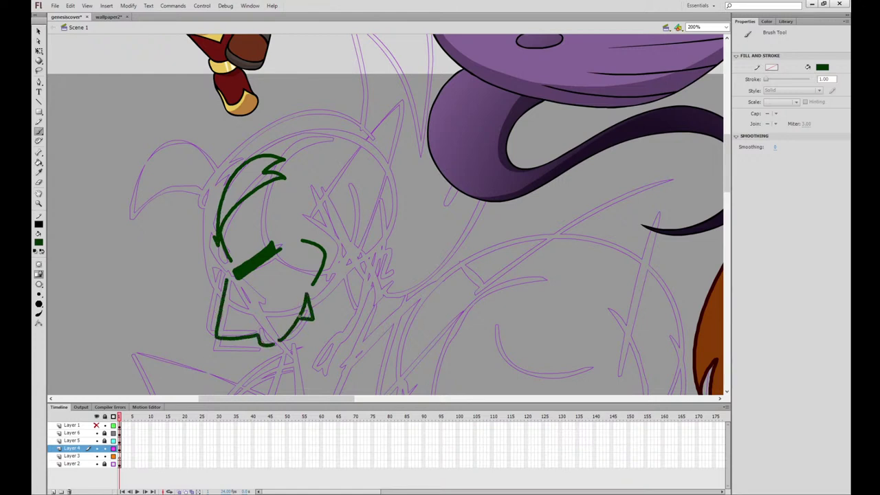
drag(382, 286, 348, 191)
mouse_move(239, 249)
mouse_down()
mouse_move(271, 272)
mouse_move(296, 253)
mouse_move(307, 223)
mouse_move(290, 170)
mouse_up()
key(ctrl+z)
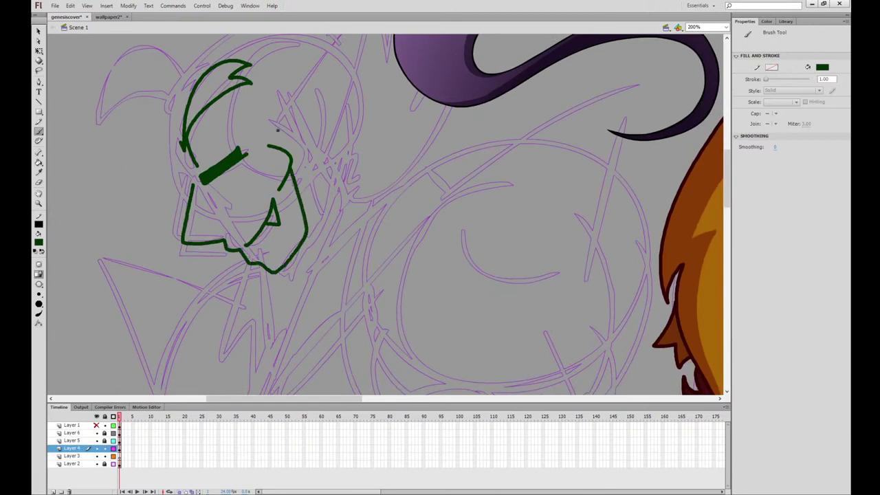
Ink the line above the cheek, the back of the jaw and the neck lines of the left character, undoing poor strokes
drag(267, 112, 283, 150)
drag(283, 102, 326, 198)
key(ctrl+z)
mouse_move(250, 264)
mouse_down()
mouse_move(222, 360)
mouse_move(245, 331)
mouse_up()
drag(301, 255, 309, 187)
key(ctrl+z)
mouse_move(257, 195)
mouse_down()
mouse_move(227, 288)
mouse_move(252, 265)
mouse_move(257, 349)
mouse_move(294, 268)
mouse_move(237, 253)
mouse_move(233, 283)
mouse_move(258, 253)
mouse_move(264, 347)
mouse_move(350, 164)
mouse_move(346, 134)
mouse_move(300, 30)
mouse_up()
key(ctrl+z)
Ink the left character's long pointed ear with its two inner contour lines
drag(363, 111, 390, 262)
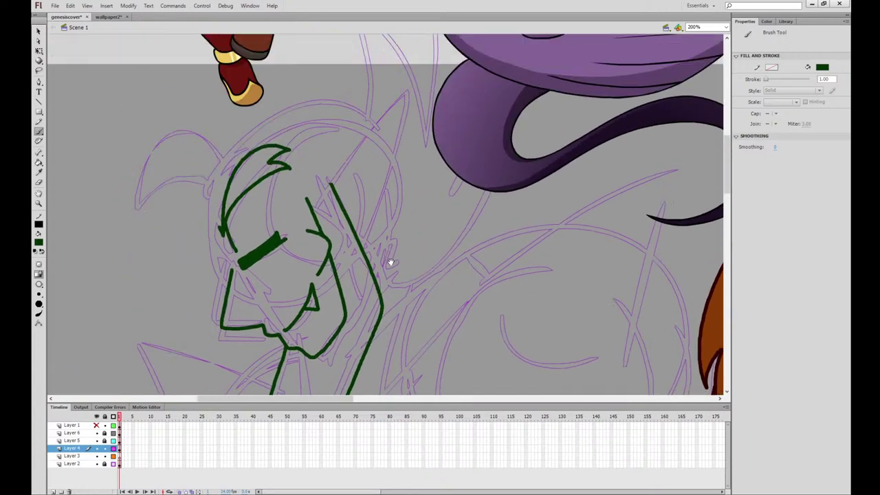
mouse_move(331, 185)
mouse_down()
mouse_move(401, 94)
mouse_move(379, 219)
mouse_move(364, 238)
mouse_move(377, 236)
mouse_move(409, 99)
mouse_move(331, 184)
mouse_up()
key(ctrl+z)
drag(389, 134, 357, 210)
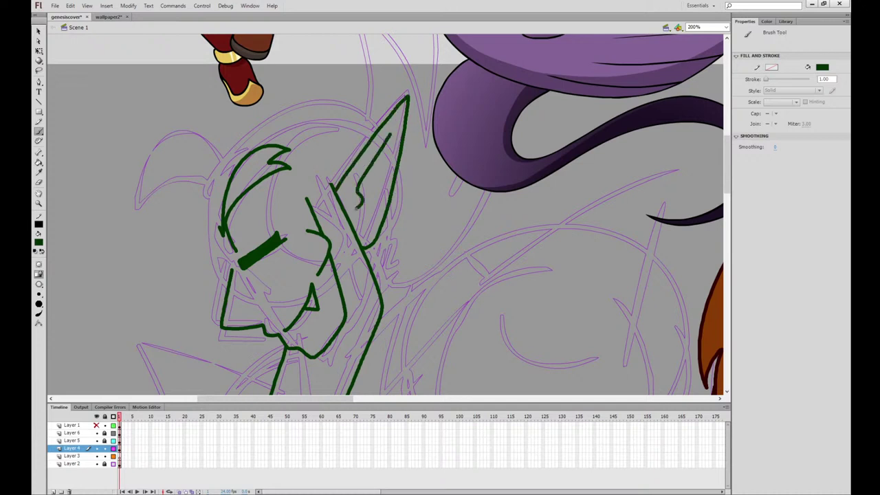
mouse_move(378, 171)
mouse_down()
mouse_move(364, 227)
mouse_move(375, 206)
mouse_up()
Erase the excess line end at the ear's front edge and taper the tips of the inner ear lines
key(v)
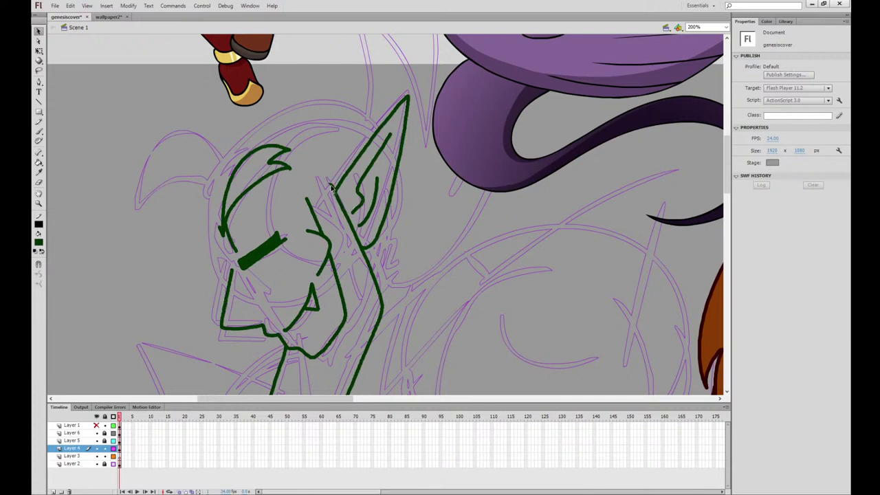
click(39, 180)
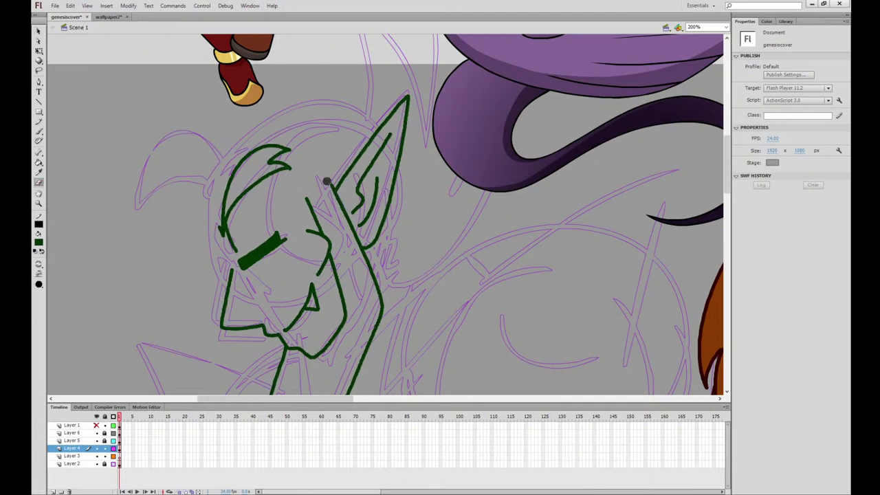
drag(330, 180, 347, 238)
drag(392, 132, 369, 196)
key(ctrl+z)
key(ctrl+z)
key(ctrl+equal)
drag(371, 137, 349, 198)
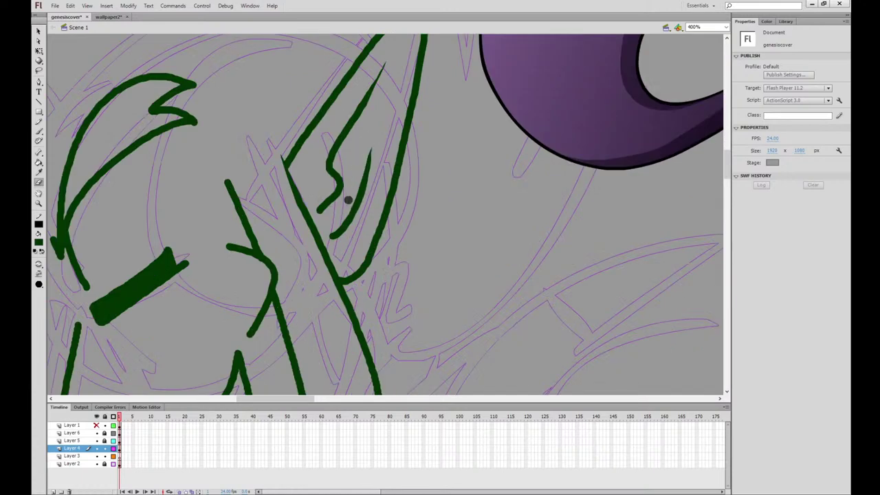
key(ctrl+minus)
Ink the outer head outline up to the ear and the jagged, curved and spiky hair behind the head
click(38, 131)
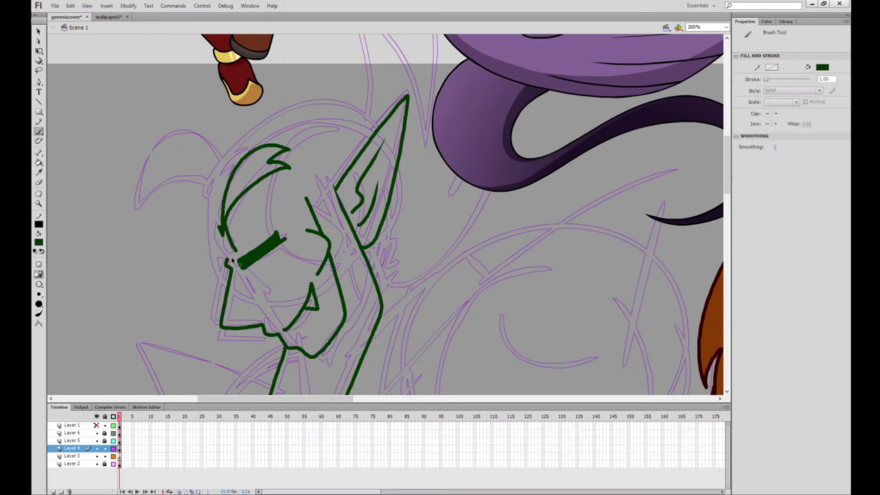
mouse_move(222, 255)
mouse_down()
mouse_move(206, 201)
mouse_move(212, 168)
mouse_move(241, 132)
mouse_move(282, 108)
mouse_move(366, 103)
mouse_up()
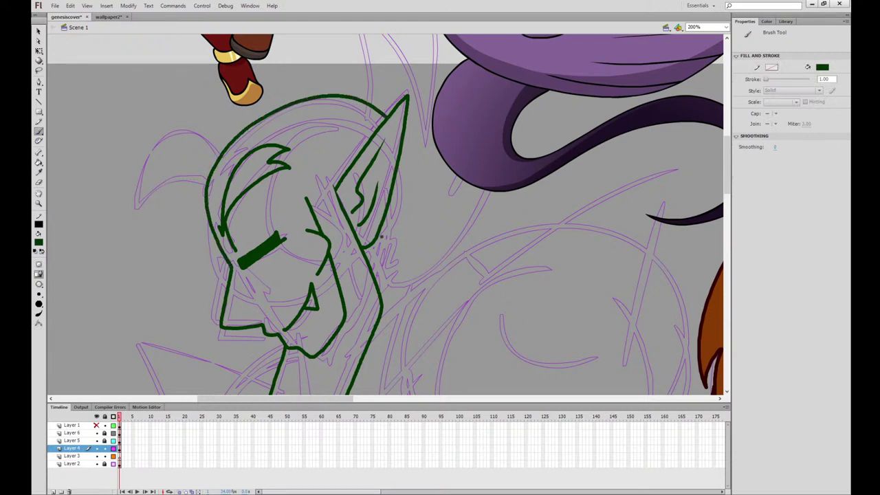
mouse_move(392, 277)
mouse_down()
mouse_move(433, 270)
mouse_move(504, 171)
mouse_move(494, 165)
mouse_up()
mouse_move(459, 197)
mouse_down()
mouse_move(502, 182)
mouse_move(477, 268)
mouse_move(474, 209)
mouse_move(448, 115)
mouse_move(436, 117)
mouse_move(407, 180)
mouse_up()
key(ctrl+z)
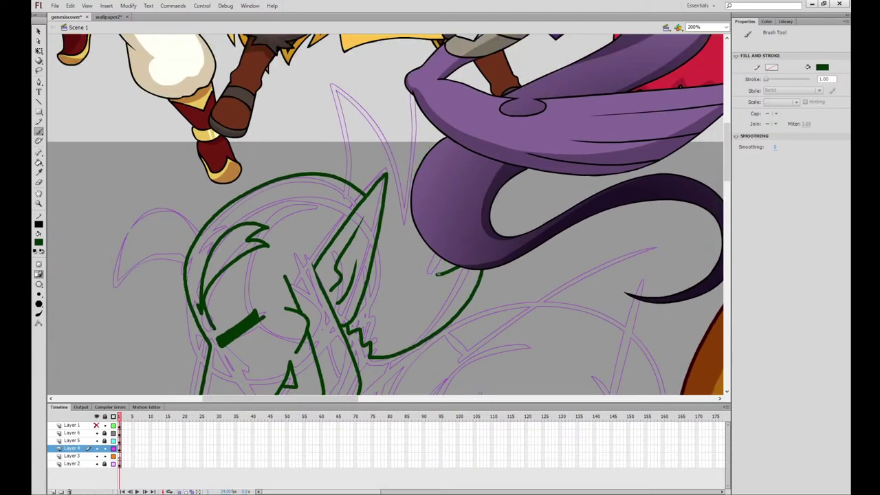
mouse_move(440, 272)
mouse_down()
mouse_move(465, 145)
mouse_move(405, 180)
mouse_move(347, 120)
mouse_move(352, 181)
mouse_up()
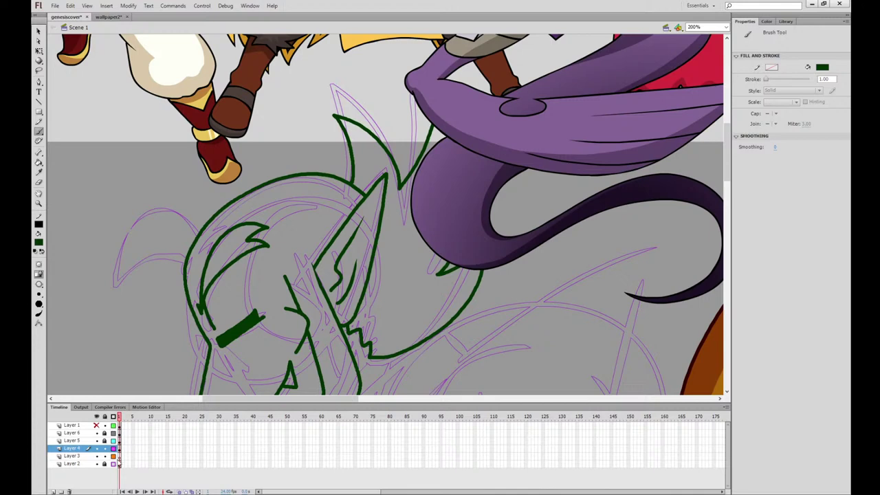
Move the refs graphic from Layer 5 to the same place on Layer 3, beneath the green line art
click(119, 426)
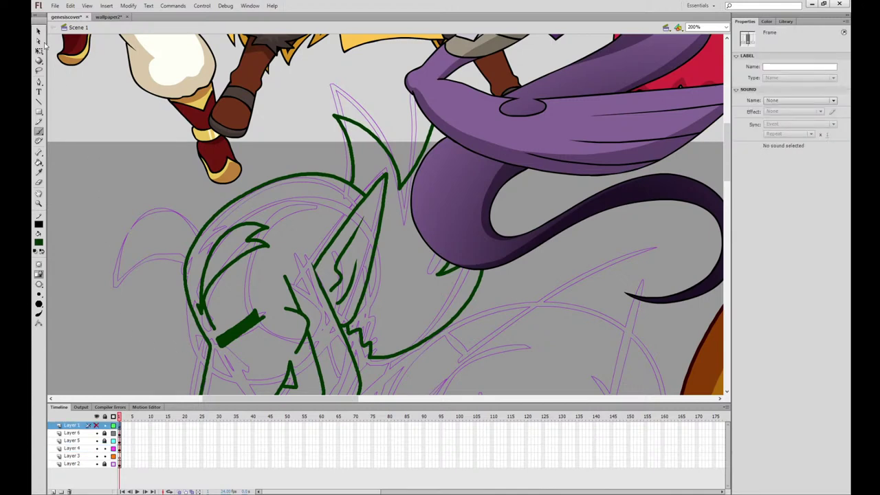
key(ctrl+1)
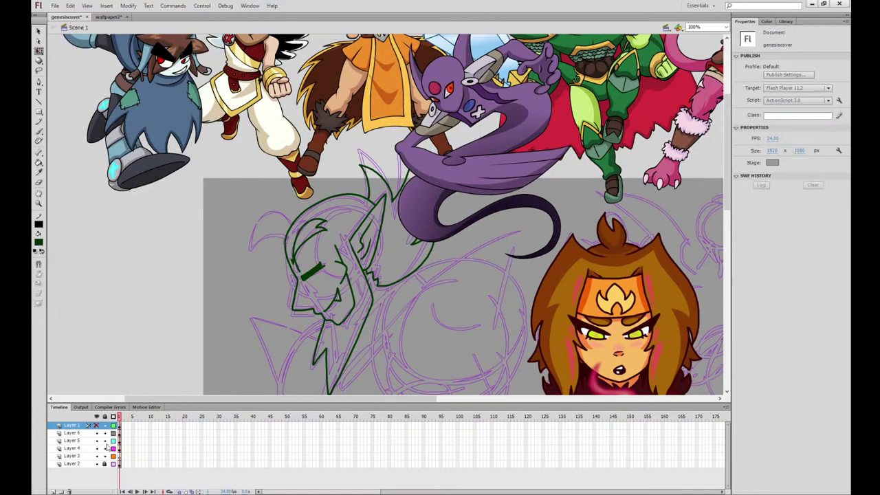
click(120, 433)
click(120, 441)
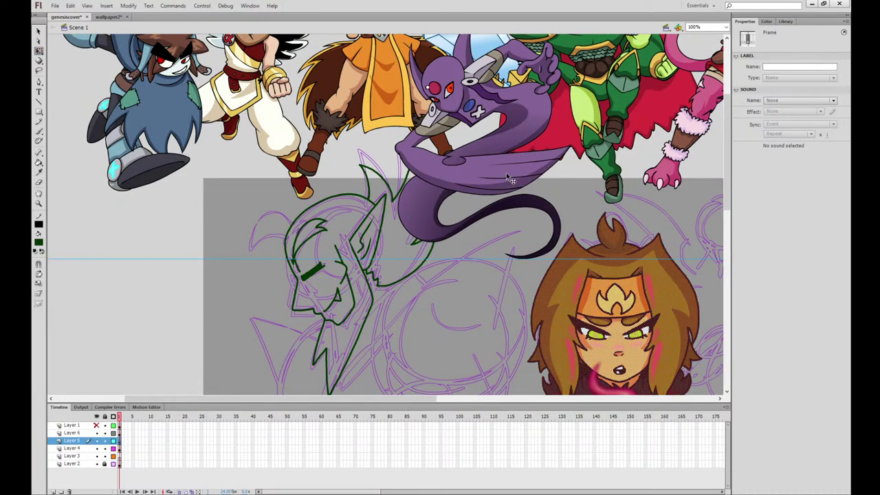
click(556, 180)
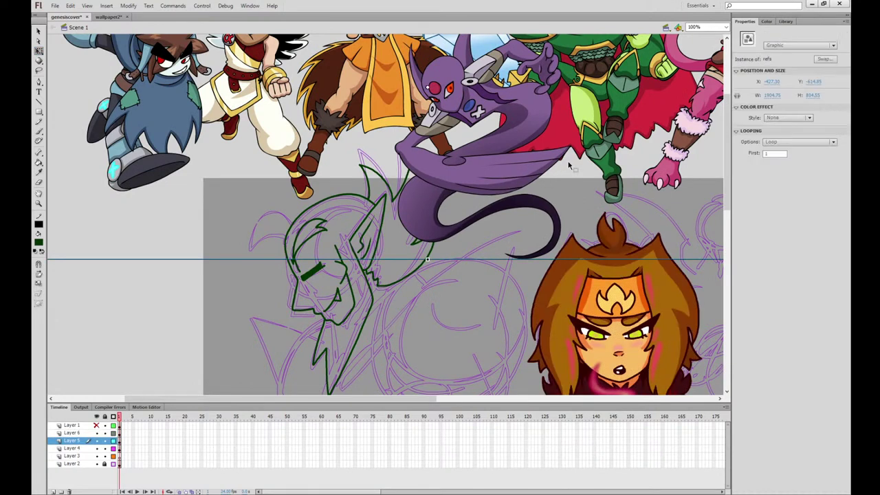
key(ctrl+x)
click(120, 456)
click(181, 219)
key(ctrl+shift+v)
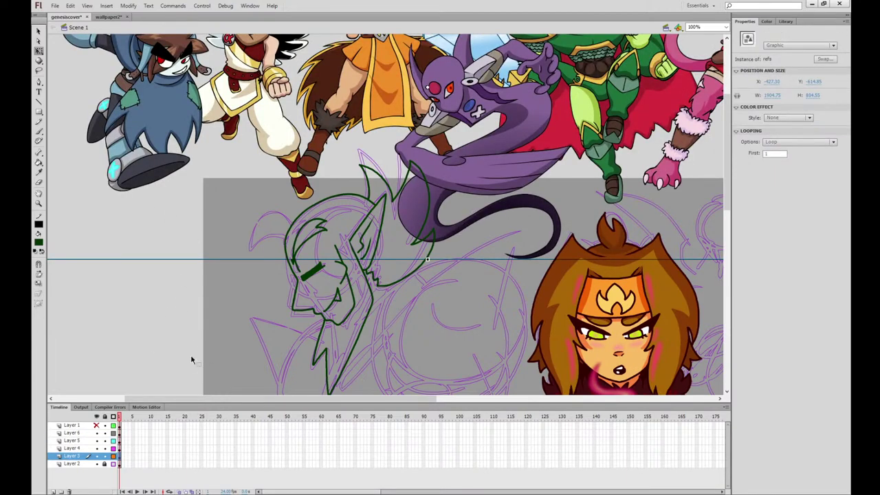
Lock Layer 3 and make Layer 6 with the flame the active layer
click(105, 455)
click(119, 433)
click(208, 309)
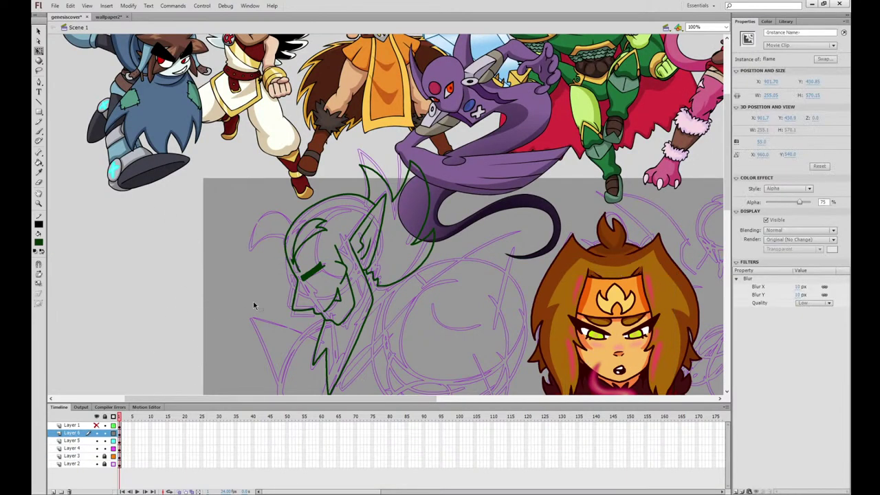
Deselect the flame, lock Layers 6 and 5, and make Layer 4 active for inking with the Brush
click(253, 305)
key(ctrl+=)
drag(548, 241, 534, 176)
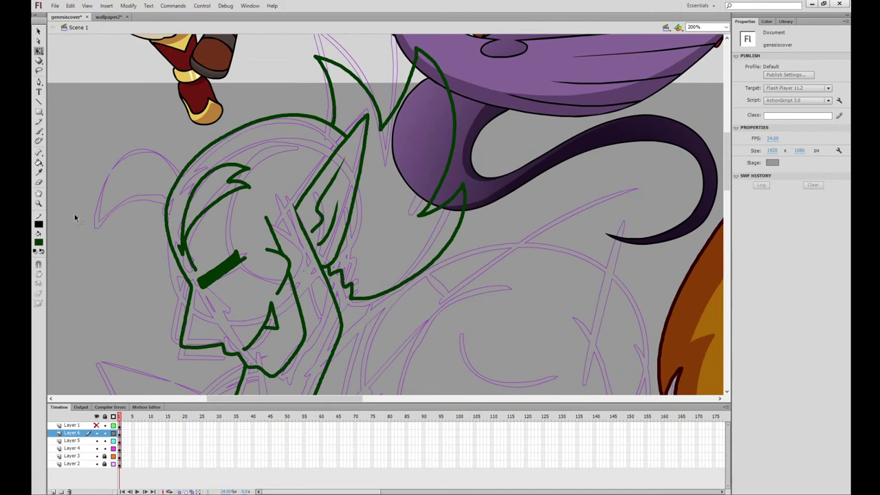
key(b)
click(119, 441)
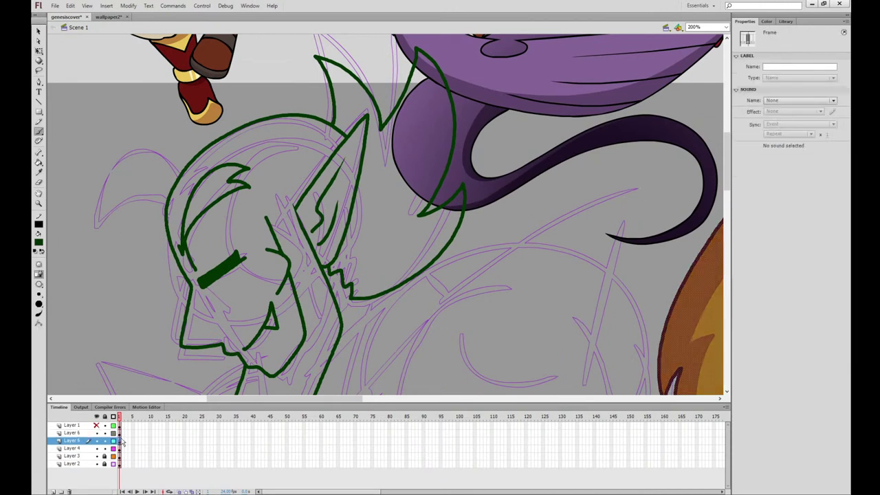
click(75, 448)
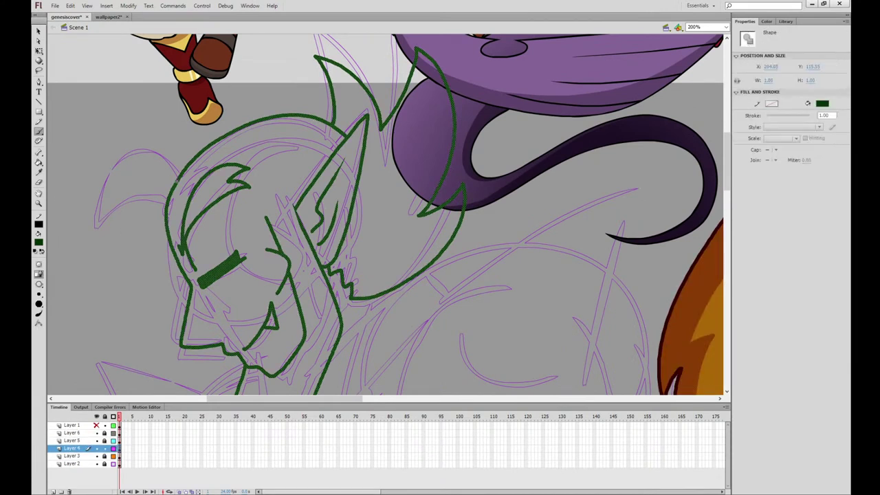
Ink a curved, pointed tuft at the elf's forehead and the hairline arching from its base to the temple line
mouse_move(178, 180)
mouse_down()
mouse_move(80, 230)
mouse_move(117, 196)
mouse_move(171, 194)
mouse_up()
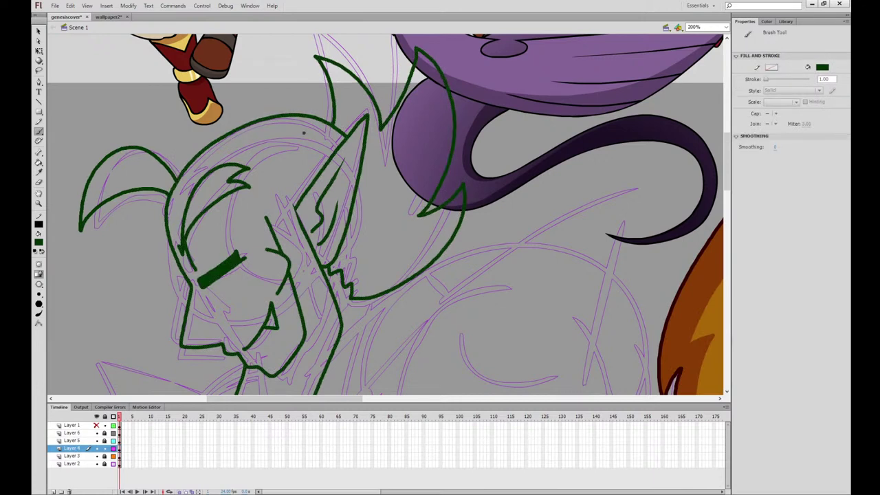
mouse_move(270, 184)
mouse_down()
mouse_move(240, 166)
mouse_move(274, 167)
mouse_move(244, 155)
mouse_move(199, 166)
mouse_move(172, 190)
mouse_up()
key(ctrl+z)
key(ctrl+z)
mouse_move(267, 217)
mouse_down()
mouse_move(278, 171)
mouse_move(244, 157)
mouse_move(186, 169)
mouse_move(171, 193)
mouse_up()
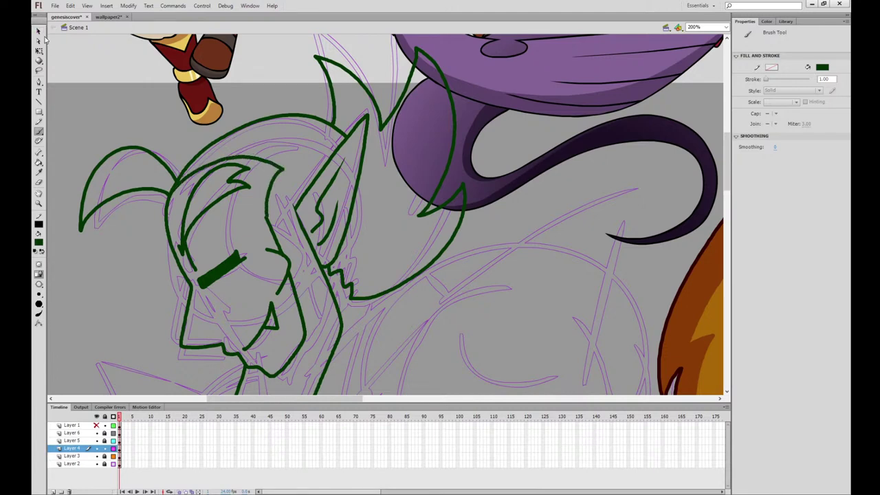
key(ctrl+equal)
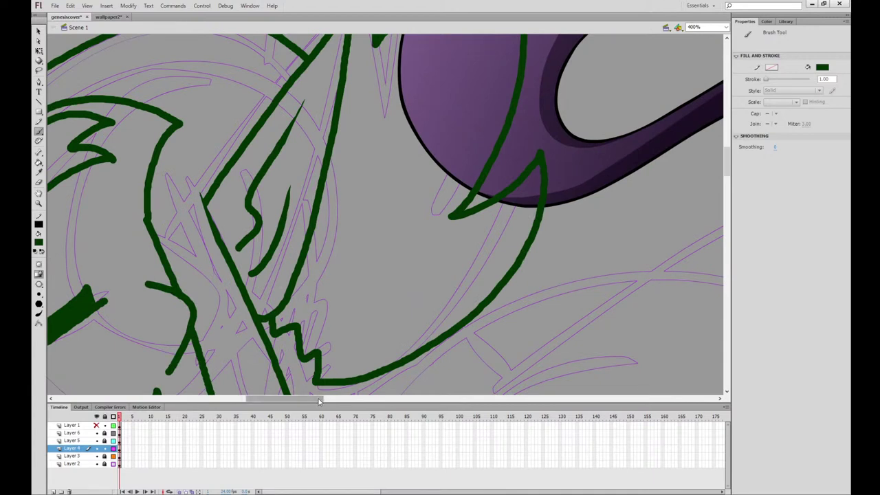
drag(285, 399, 255, 399)
drag(206, 168, 261, 123)
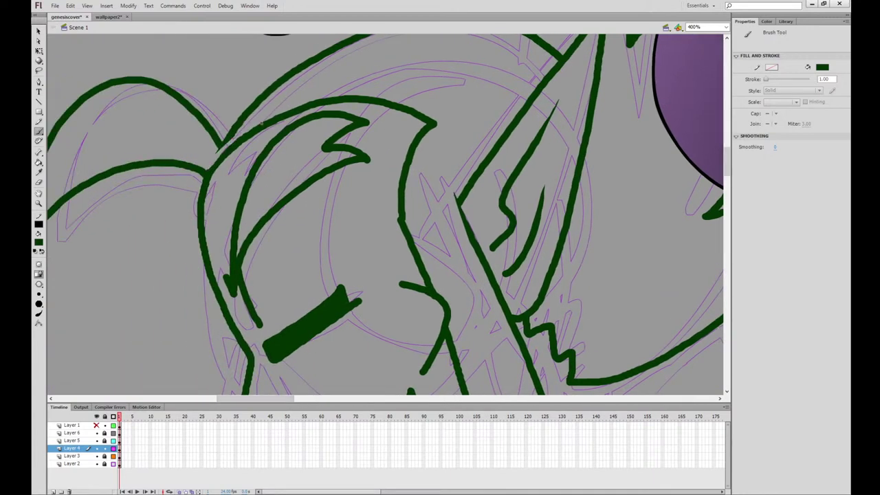
key(ctrl+z)
drag(207, 167, 235, 133)
key(ctrl+z)
key(ctrl+z)
key(ctrl+minus)
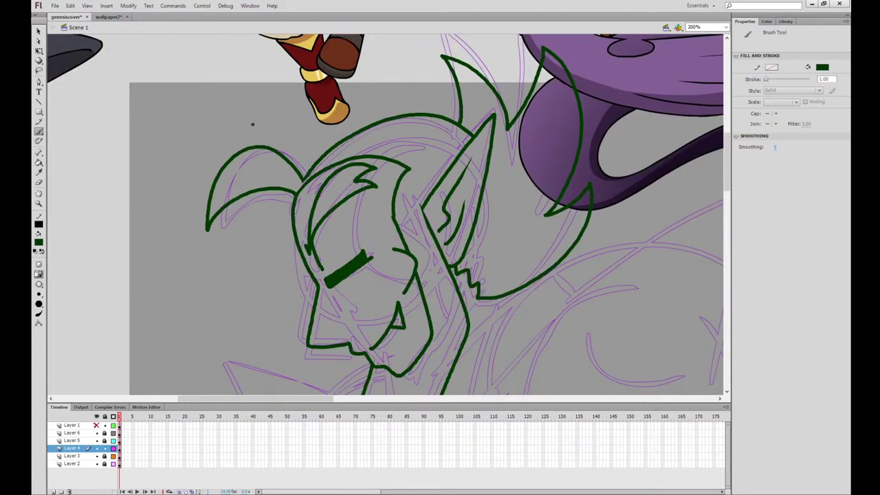
Ink a short diagonal line above the closed eye and taper its upper end and the front strand's lower tip with the Eraser
drag(357, 237, 339, 213)
click(39, 184)
key(ctrl+equal)
drag(289, 208, 328, 265)
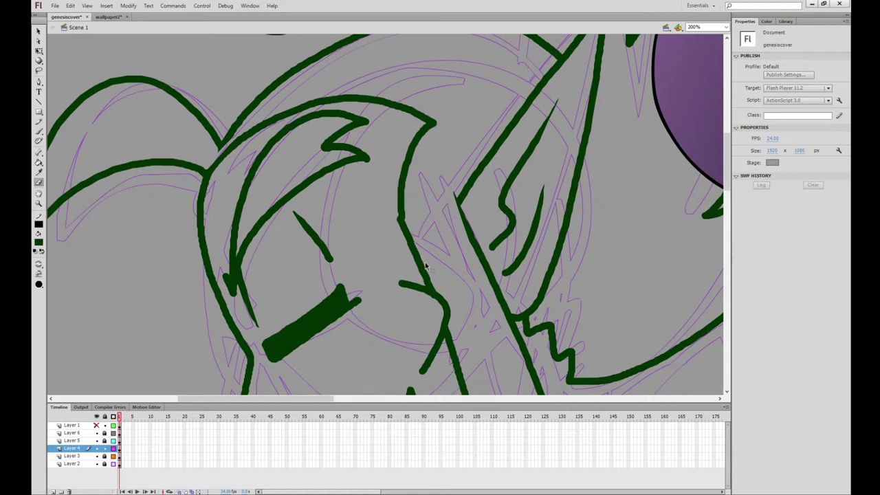
Ink the round shoulder piece with two straight spike lines, an inner crescent, the far rim and a hooked lower edge
key(ctrl+minus)
drag(422, 233, 311, 117)
click(39, 132)
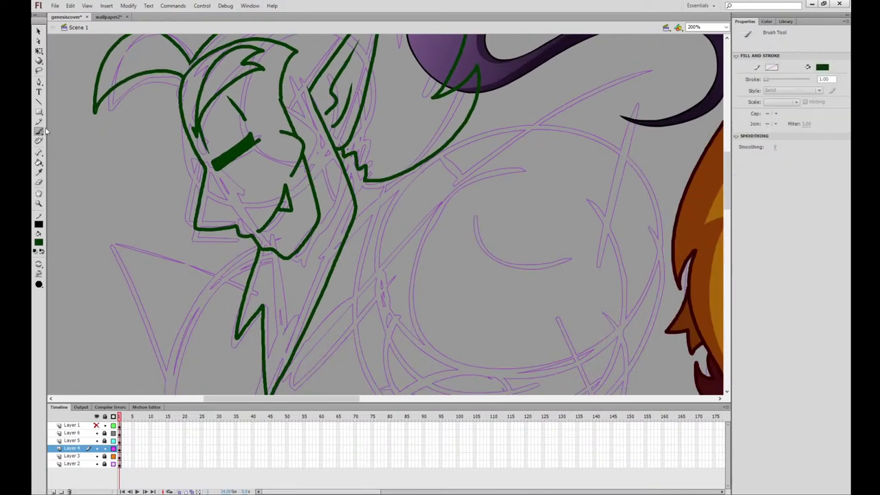
mouse_move(450, 236)
mouse_down()
mouse_move(431, 227)
mouse_move(401, 170)
mouse_move(455, 162)
mouse_move(458, 195)
mouse_move(365, 284)
mouse_move(418, 164)
mouse_move(427, 107)
mouse_move(329, 160)
mouse_move(499, 83)
mouse_move(473, 125)
mouse_up()
mouse_move(364, 62)
mouse_down()
mouse_move(288, 73)
mouse_move(219, 143)
mouse_move(194, 218)
mouse_move(196, 272)
mouse_move(248, 234)
mouse_move(258, 242)
mouse_move(226, 272)
mouse_move(258, 305)
mouse_move(287, 292)
mouse_move(286, 275)
mouse_move(304, 291)
mouse_move(291, 326)
mouse_move(369, 339)
mouse_move(427, 320)
mouse_move(463, 285)
mouse_move(484, 225)
mouse_move(481, 162)
mouse_move(454, 112)
mouse_up()
key(ctrl+z)
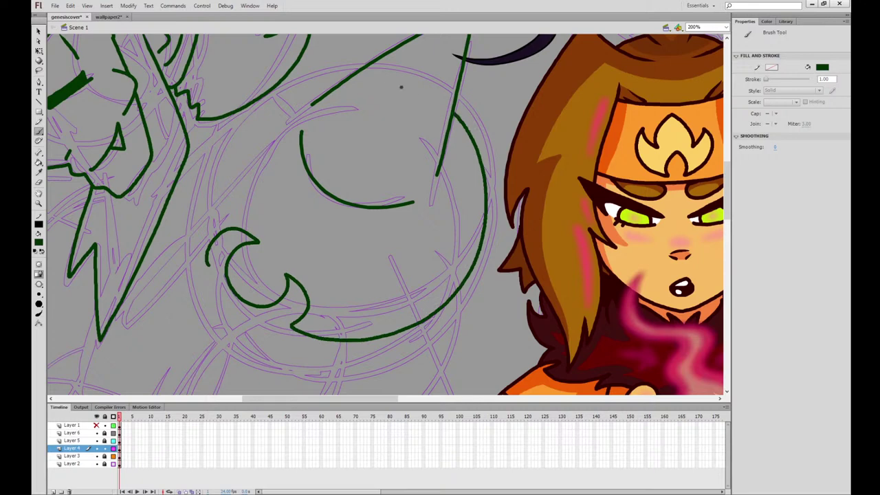
Ink the shoulder piece's near rim down to the hook and add a small circle inside the rounded notch
mouse_move(363, 65)
mouse_down()
mouse_move(304, 69)
mouse_move(233, 111)
mouse_move(203, 172)
mouse_move(199, 242)
mouse_up()
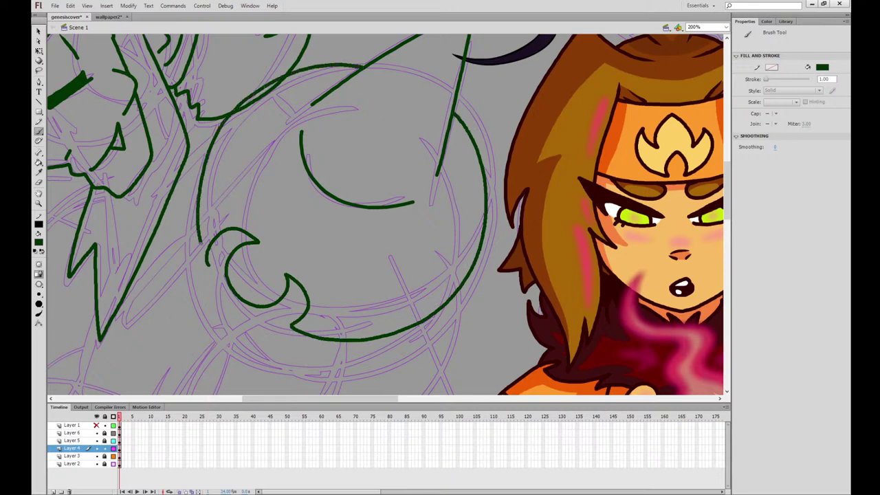
mouse_move(261, 257)
mouse_down()
mouse_move(263, 290)
mouse_move(273, 273)
mouse_move(260, 258)
mouse_move(245, 266)
mouse_move(259, 284)
mouse_move(272, 271)
mouse_move(249, 274)
mouse_move(268, 284)
mouse_move(268, 260)
mouse_up()
key(ctrl+z)
key(ctrl+z)
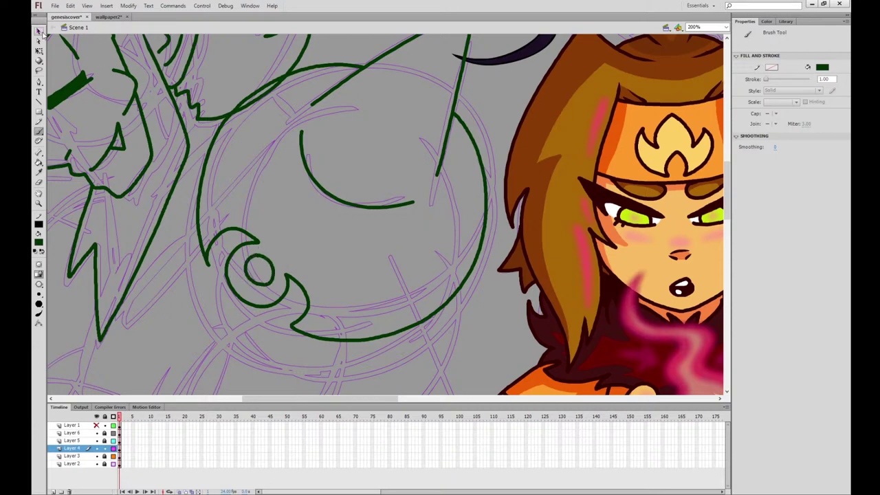
Use Free Transform to pull the upper hook's tip slightly inward and nudge the small circle within the notch
click(39, 31)
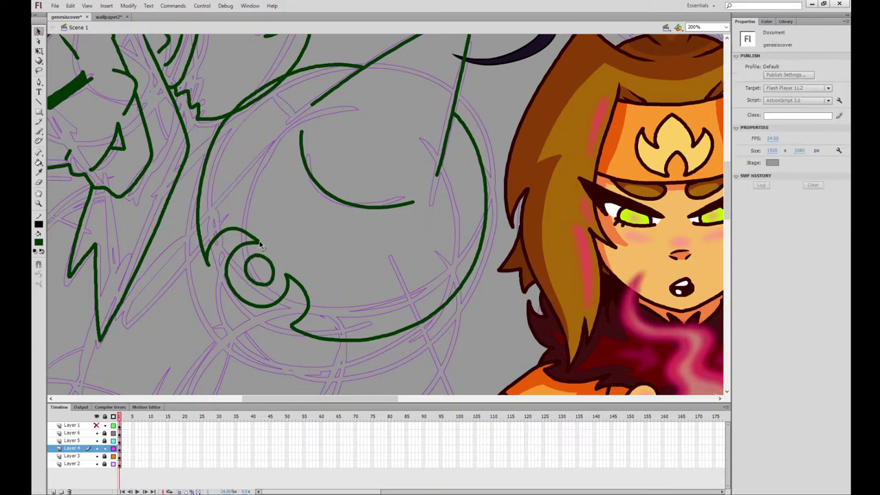
drag(233, 229, 232, 273)
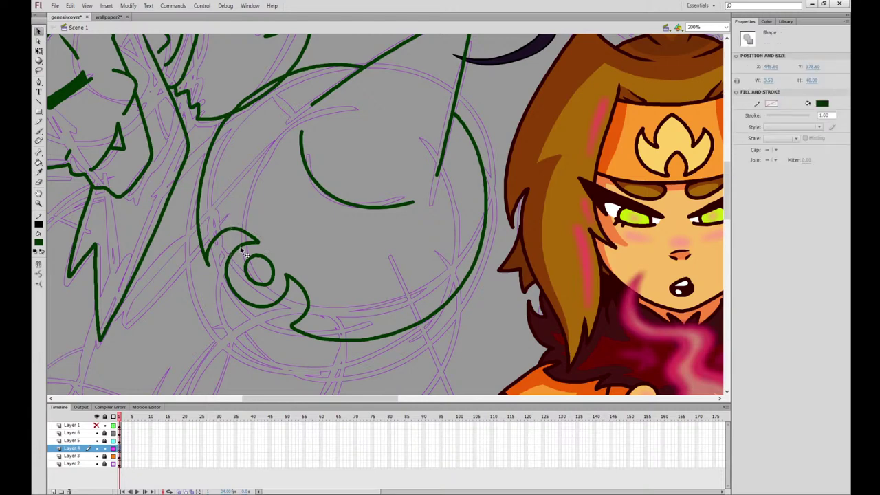
shift+click(243, 244)
click(39, 51)
drag(261, 244, 256, 246)
click(264, 240)
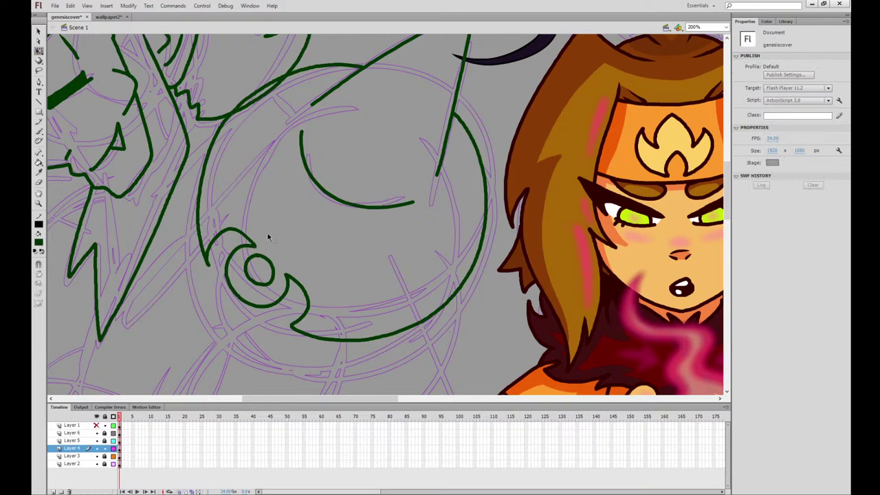
click(260, 251)
click(277, 222)
click(273, 266)
click(317, 245)
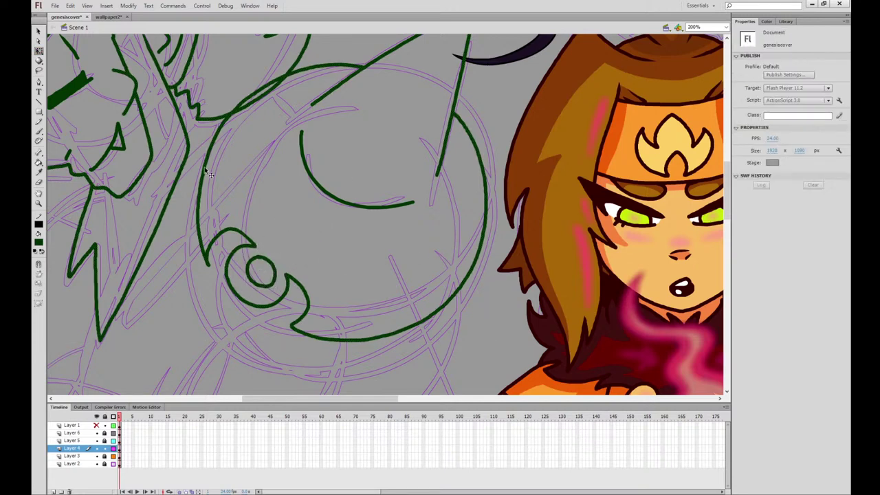
Erase the hair line overlapping the shoulder rim and taper the ends of the inner crescent and the two spike lines
key(e)
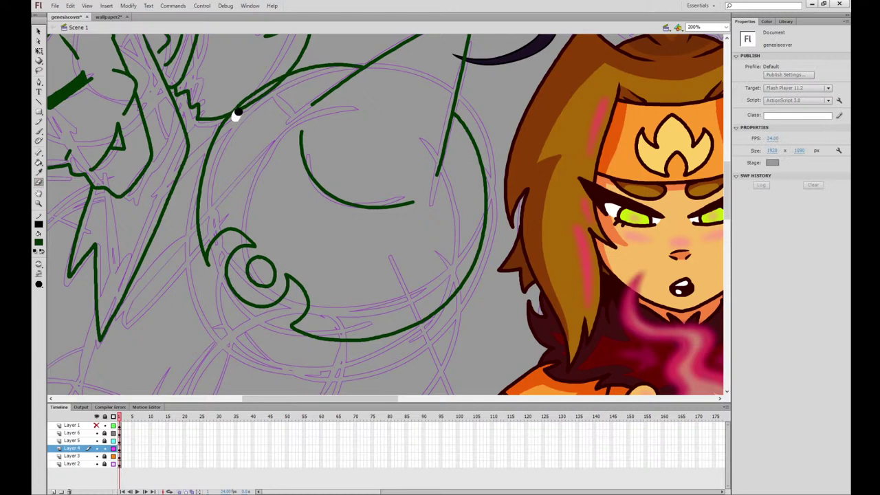
mouse_move(235, 115)
mouse_down()
mouse_move(298, 76)
mouse_move(236, 115)
mouse_up()
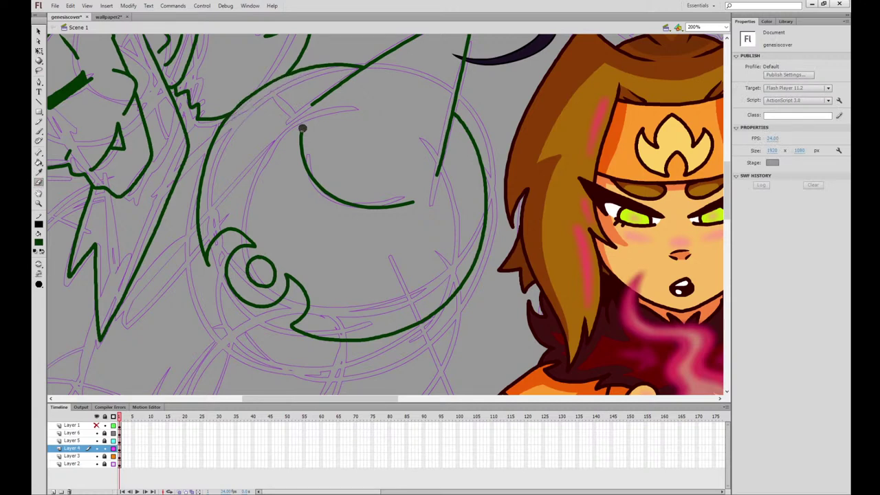
drag(300, 124, 323, 176)
drag(418, 199, 366, 194)
key(ctrl+z)
key(ctrl+z)
drag(422, 199, 375, 200)
drag(434, 185, 440, 145)
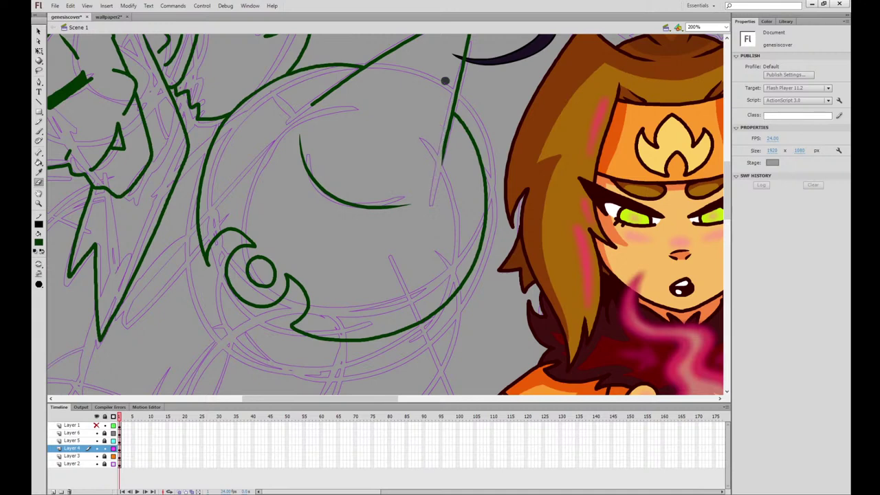
drag(308, 108, 388, 65)
mouse_move(436, 170)
mouse_down()
mouse_move(453, 94)
mouse_move(436, 177)
mouse_up()
key(ctrl+z)
Ink a second, outer rim curve around the shoulder piece from the hair's base to the far side
click(39, 131)
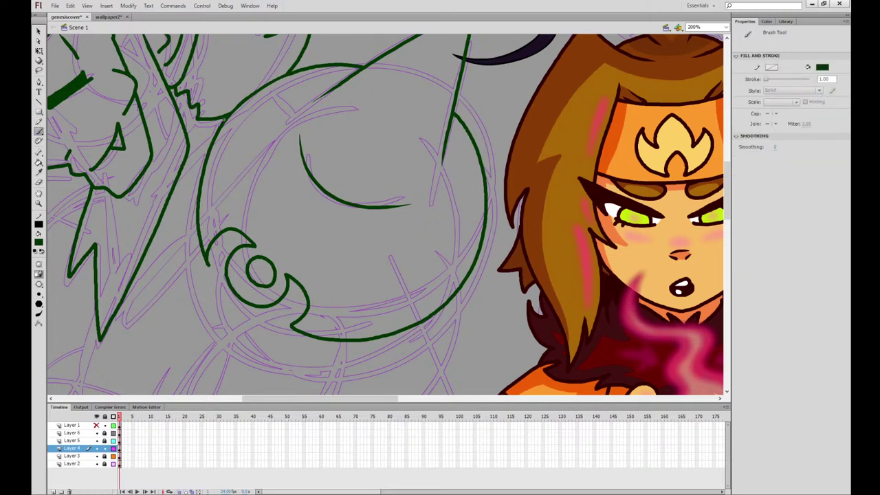
mouse_move(224, 118)
mouse_down()
mouse_move(195, 165)
mouse_move(193, 282)
mouse_move(211, 322)
mouse_move(238, 351)
mouse_move(288, 364)
mouse_up()
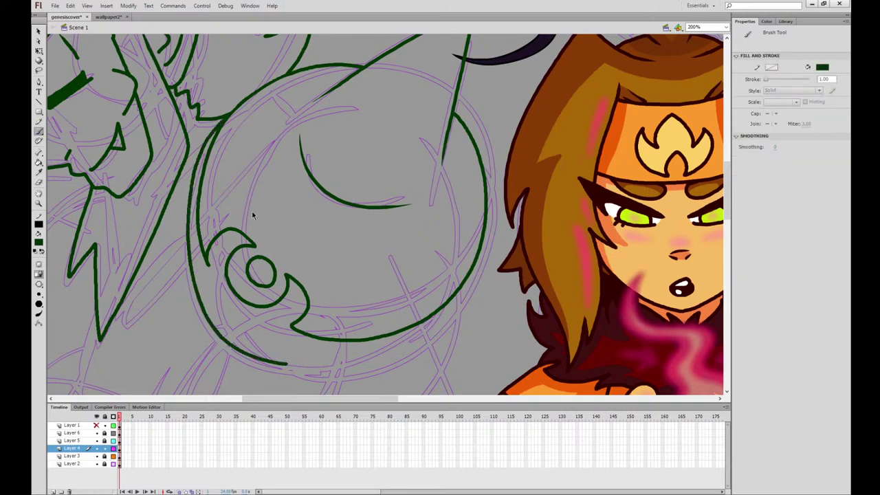
key(ctrl+z)
mouse_move(225, 118)
mouse_down()
mouse_move(202, 142)
mouse_move(187, 194)
mouse_move(187, 262)
mouse_move(213, 313)
mouse_move(262, 347)
mouse_move(318, 358)
mouse_move(404, 352)
mouse_move(455, 318)
mouse_move(487, 247)
mouse_up()
Ink the large oval forearm guard with its notched, pointed elbow end and a rounded cuff at the wrist
drag(376, 311, 438, 79)
drag(333, 234, 550, 248)
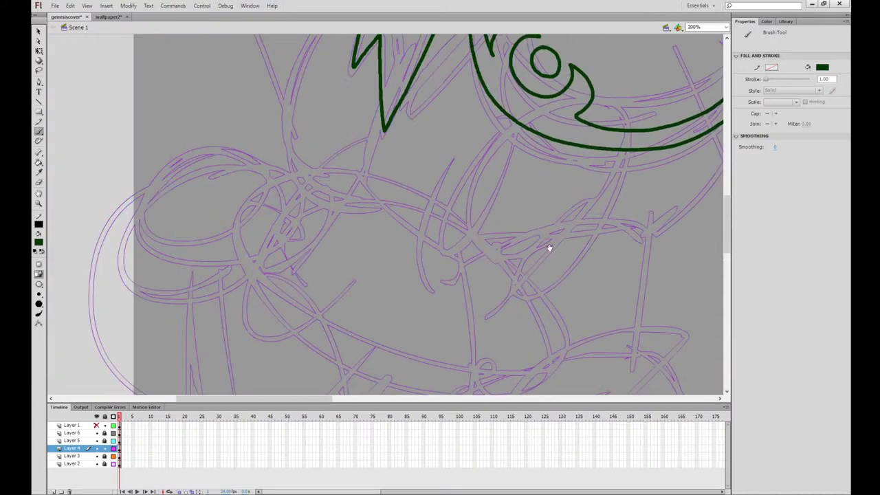
drag(414, 257, 463, 268)
mouse_move(410, 200)
mouse_down()
mouse_move(522, 117)
mouse_move(472, 127)
mouse_up()
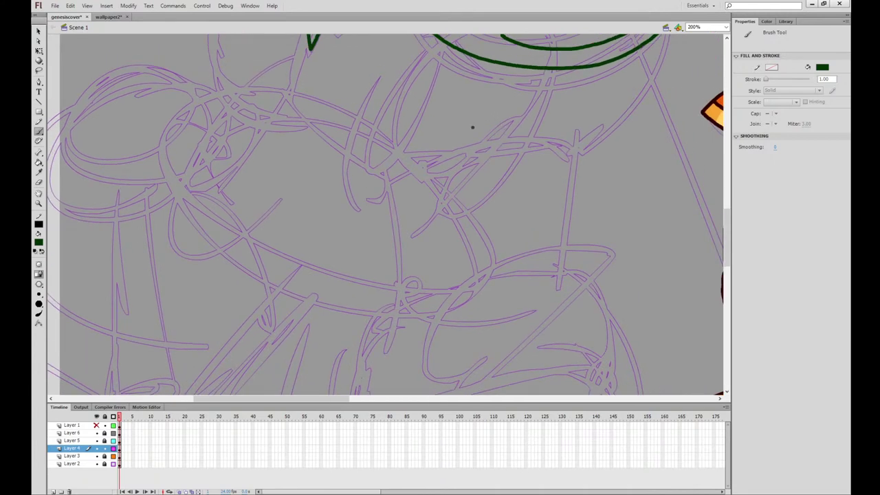
mouse_move(171, 167)
mouse_down()
mouse_move(314, 337)
mouse_move(427, 356)
mouse_move(372, 293)
mouse_move(542, 304)
mouse_move(519, 250)
mouse_move(468, 175)
mouse_move(374, 113)
mouse_move(295, 92)
mouse_move(237, 94)
mouse_move(182, 137)
mouse_up()
mouse_move(238, 93)
mouse_down()
mouse_move(208, 89)
mouse_move(169, 121)
mouse_move(158, 169)
mouse_up()
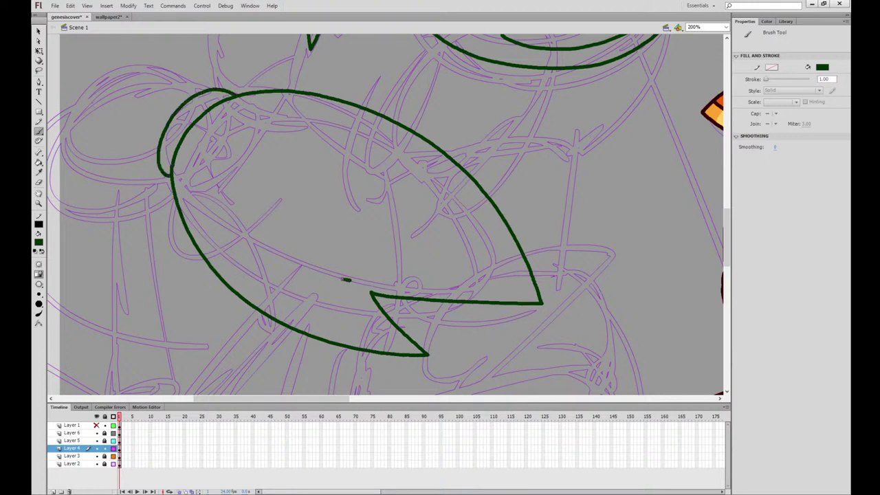
Ink a long curved contour line inside the forearm guard and taper both of its ends with the Eraser
mouse_move(347, 280)
mouse_down()
mouse_move(187, 183)
mouse_move(341, 275)
mouse_up()
key(ctrl+z)
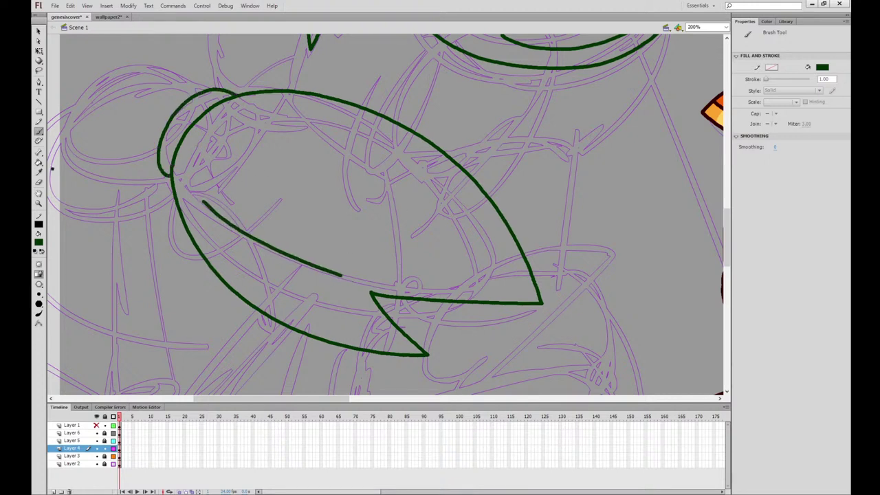
key(e)
mouse_move(197, 195)
mouse_down()
mouse_move(350, 280)
mouse_move(195, 190)
mouse_up()
key(ctrl+z)
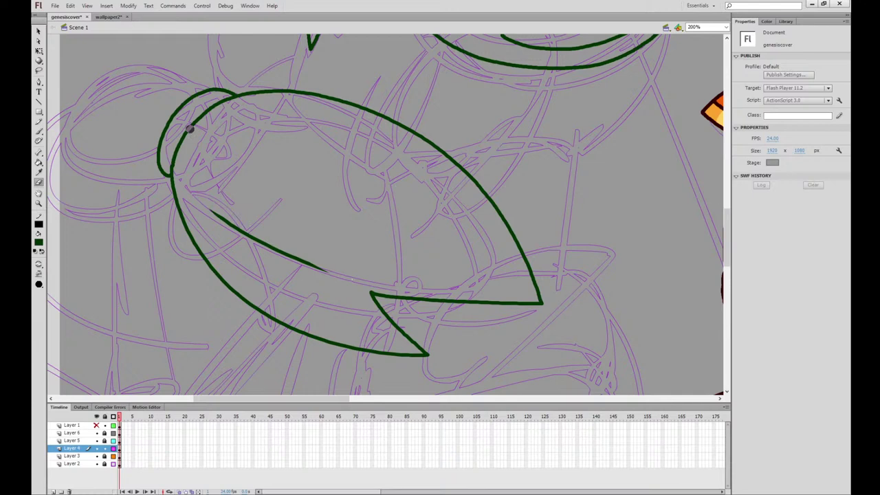
Ink the hand's upper and lower edges beyond the cuff and the angular plate on the back of the hand
click(39, 131)
drag(257, 100, 378, 195)
mouse_move(319, 183)
mouse_down()
mouse_move(230, 166)
mouse_move(172, 241)
mouse_move(187, 273)
mouse_up()
mouse_move(198, 240)
mouse_down()
mouse_move(272, 275)
mouse_move(286, 271)
mouse_up()
mouse_move(276, 166)
mouse_down()
mouse_move(210, 206)
mouse_move(268, 260)
mouse_move(282, 259)
mouse_up()
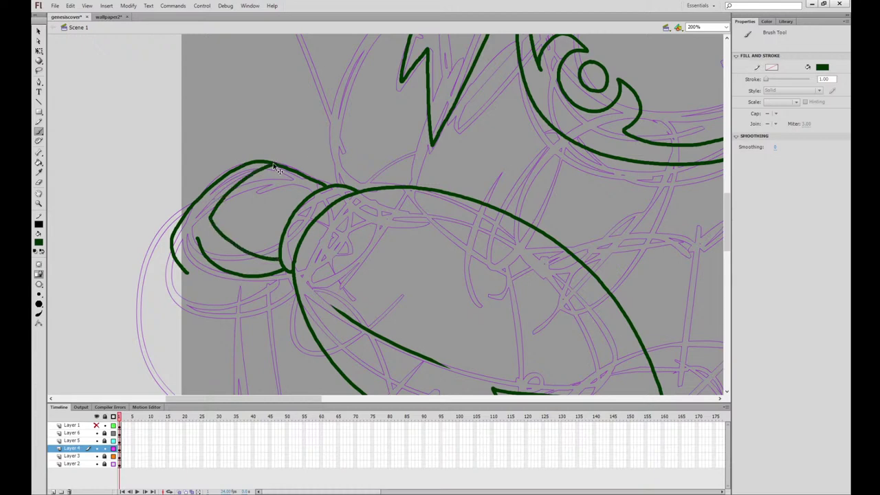
key(ctrl+z)
mouse_move(273, 164)
mouse_down()
mouse_move(224, 203)
mouse_move(254, 253)
mouse_up()
Ink two parallel curved band lines across the forearm guard near its elbow end
drag(583, 224, 506, 130)
mouse_move(417, 295)
mouse_down()
mouse_move(442, 278)
mouse_move(480, 165)
mouse_up()
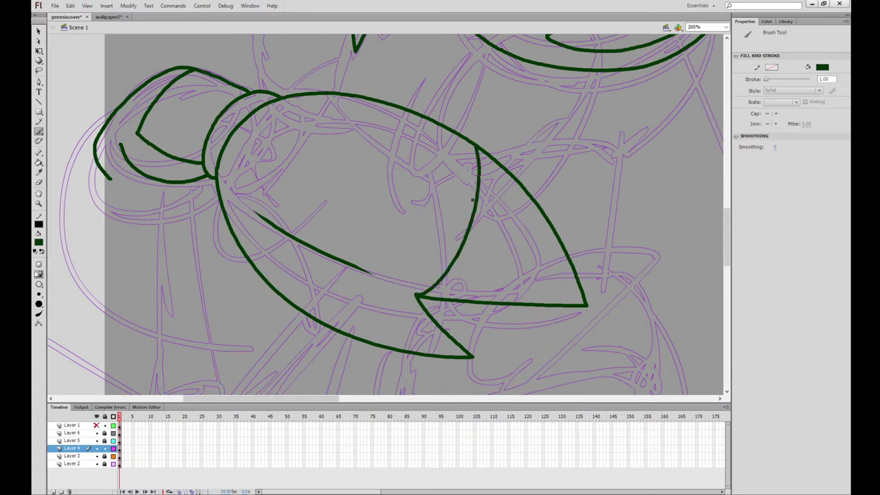
mouse_move(442, 296)
mouse_down()
mouse_move(485, 252)
mouse_move(498, 159)
mouse_move(477, 159)
mouse_move(430, 275)
mouse_move(485, 237)
mouse_move(495, 163)
mouse_move(473, 185)
mouse_move(427, 282)
mouse_move(440, 274)
mouse_move(477, 157)
mouse_up()
key(ctrl+z)
key(ctrl+z)
key(ctrl+z)
key(ctrl+z)
key(ctrl+z)
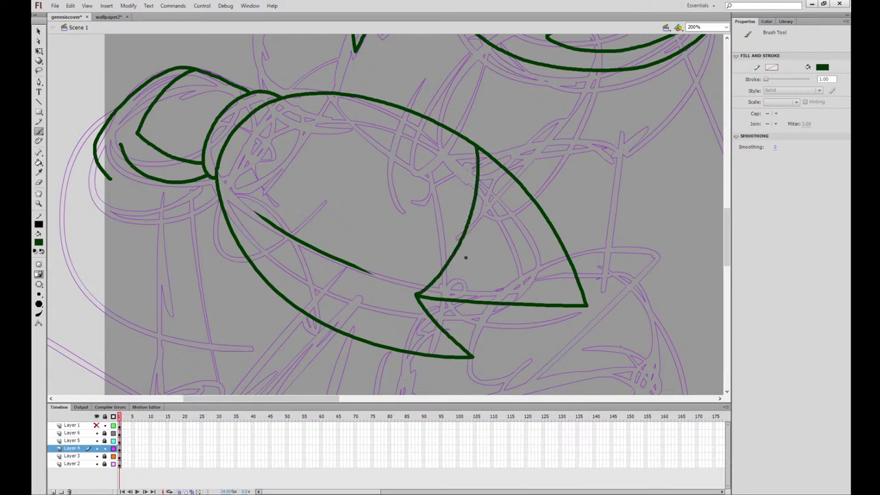
mouse_move(453, 297)
mouse_down()
mouse_move(494, 200)
mouse_move(498, 150)
mouse_up()
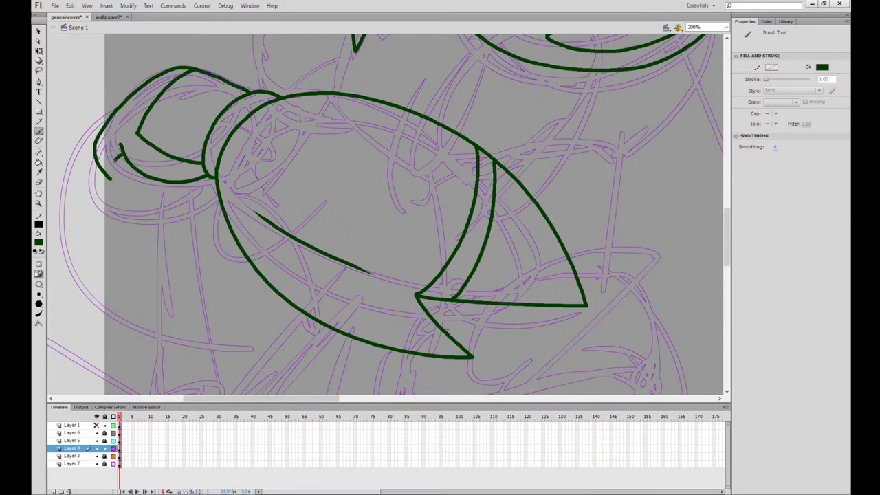
Ink four fingers with pointed claws beneath the hand and the dividing lines between them
mouse_move(116, 158)
mouse_down()
mouse_move(120, 199)
mouse_move(141, 219)
mouse_move(160, 194)
mouse_move(152, 200)
mouse_move(189, 223)
mouse_move(181, 198)
mouse_move(185, 222)
mouse_move(192, 191)
mouse_move(207, 213)
mouse_up()
key(ctrl+z)
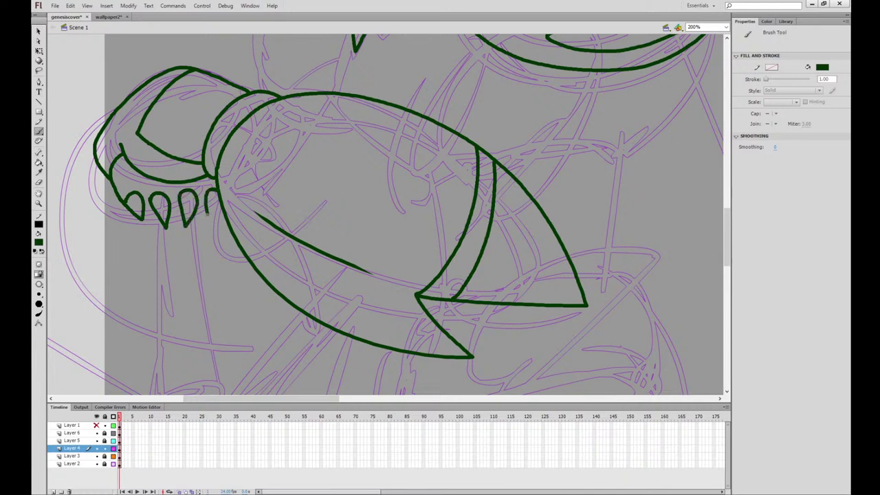
drag(136, 170, 145, 196)
key(ctrl+z)
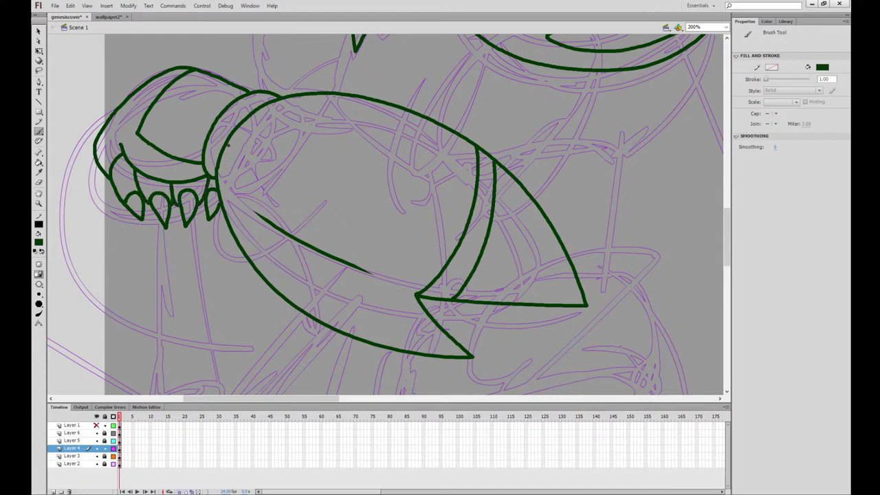
Add short crease marks at the finger knuckle and along the hand's outer edge
drag(121, 149, 115, 146)
drag(126, 103, 96, 145)
mouse_move(149, 88)
mouse_down()
mouse_move(141, 88)
mouse_move(171, 70)
mouse_up()
Preview the refs group artwork in the library as a reference
mouse_move(326, 281)
mouse_down()
mouse_move(353, 89)
mouse_move(387, 191)
mouse_up()
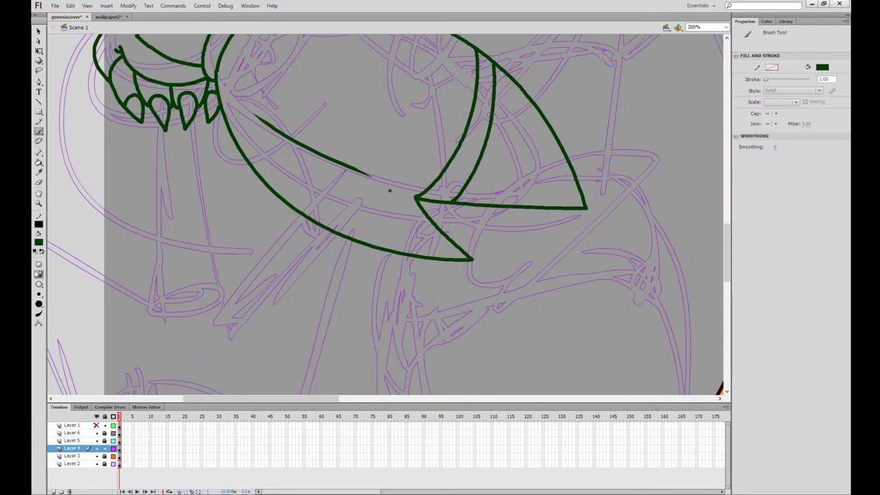
drag(499, 72, 675, 196)
click(786, 21)
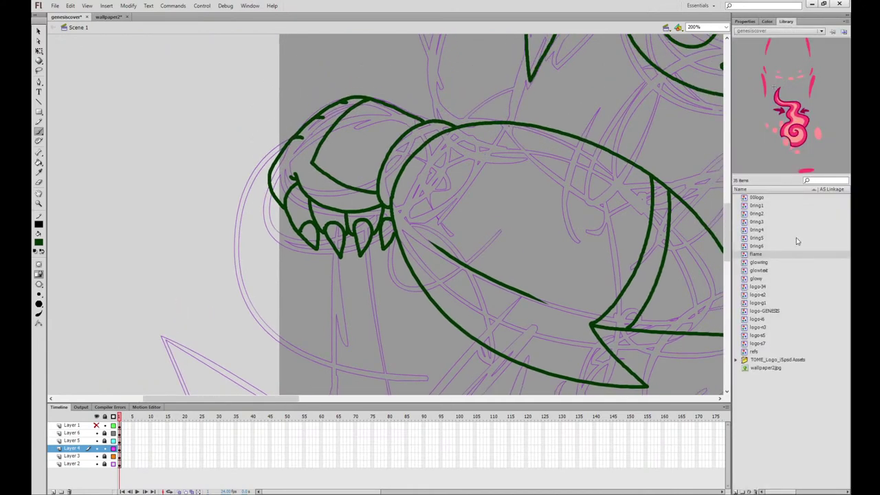
click(772, 350)
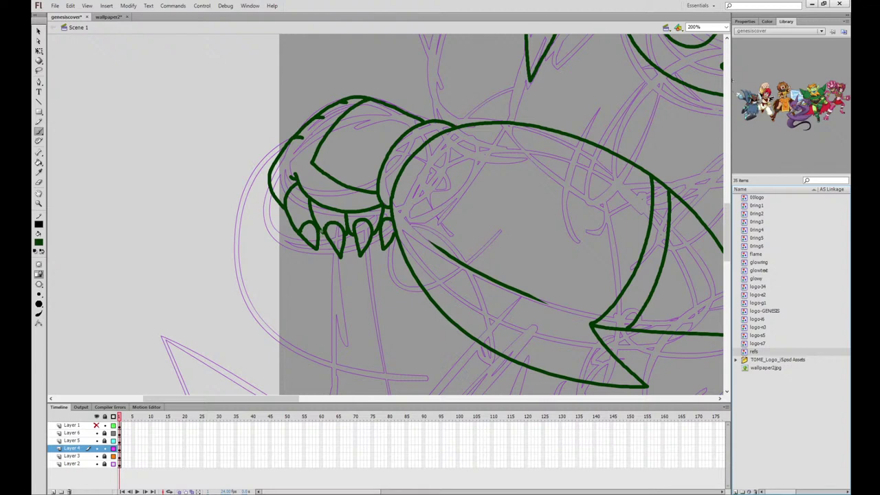
Ink the rounded pommel and ring collar of the weapon handle directly beneath the clawed fingers
mouse_move(320, 232)
mouse_down()
mouse_move(322, 252)
mouse_move(355, 269)
mouse_move(382, 255)
mouse_up()
key(ctrl+z)
mouse_move(321, 231)
mouse_down()
mouse_move(323, 260)
mouse_move(358, 273)
mouse_move(384, 249)
mouse_up()
mouse_move(334, 270)
mouse_down()
mouse_move(363, 286)
mouse_move(378, 255)
mouse_move(333, 253)
mouse_move(332, 267)
mouse_move(379, 251)
mouse_move(347, 243)
mouse_up()
key(ctrl+z)
key(ctrl+z)
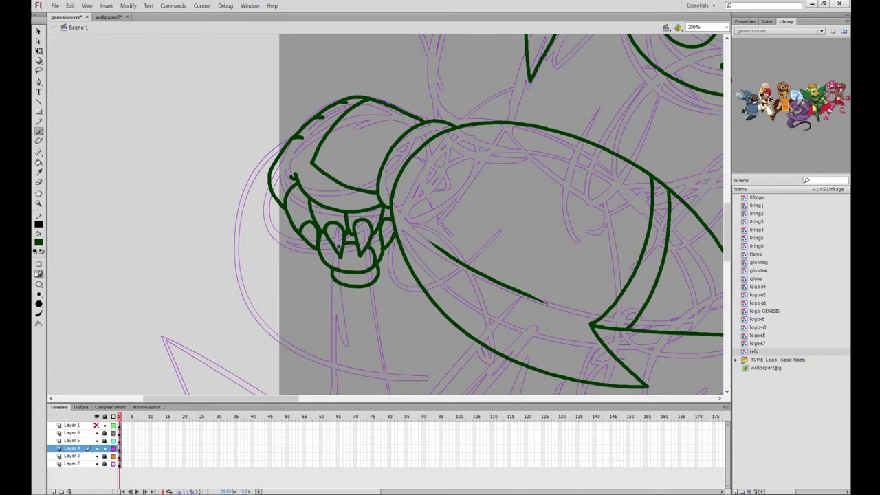
Ink the two flaring sides of the weapon handle and its rounded lower end
scroll(494, 214, down, 3)
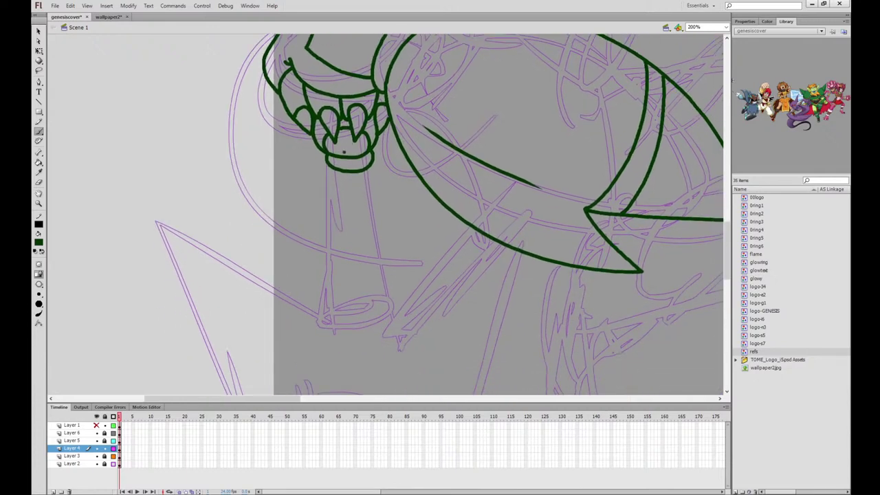
mouse_move(333, 168)
mouse_down()
mouse_move(331, 294)
mouse_move(333, 307)
mouse_move(349, 312)
mouse_move(384, 298)
mouse_move(367, 172)
mouse_up()
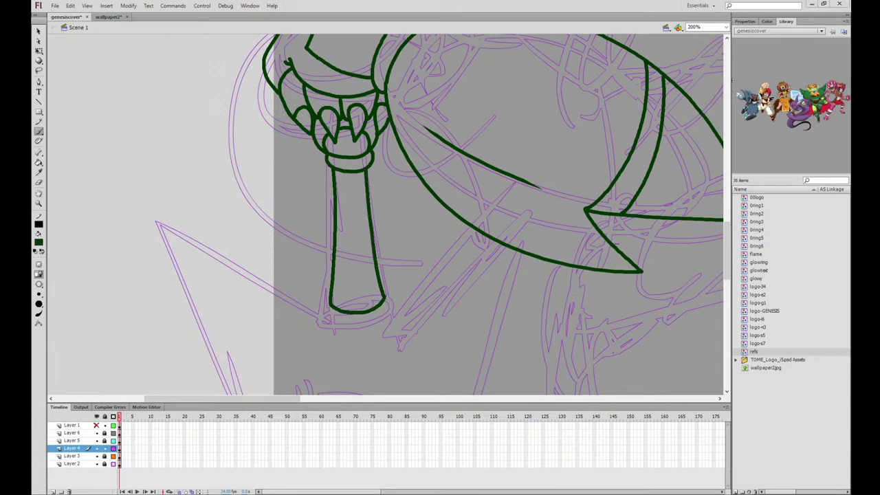
mouse_move(330, 291)
mouse_down()
mouse_move(321, 311)
mouse_move(337, 323)
mouse_up()
Ink the long pointed wing of the blade, from below the handle out to the tip and down past the canvas edge
scroll(334, 296, down, 5)
mouse_move(338, 205)
mouse_down()
mouse_move(207, 39)
mouse_move(226, 151)
mouse_move(280, 352)
mouse_up()
key(ctrl+z)
mouse_move(354, 202)
mouse_down()
mouse_move(196, 36)
mouse_move(310, 377)
mouse_up()
key(ctrl+z)
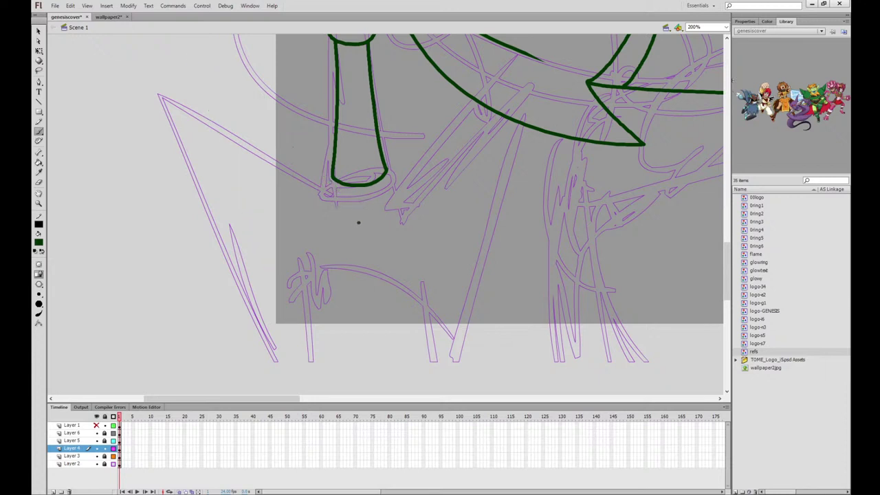
mouse_move(358, 222)
mouse_down()
mouse_move(255, 117)
mouse_move(257, 236)
mouse_move(307, 356)
mouse_up()
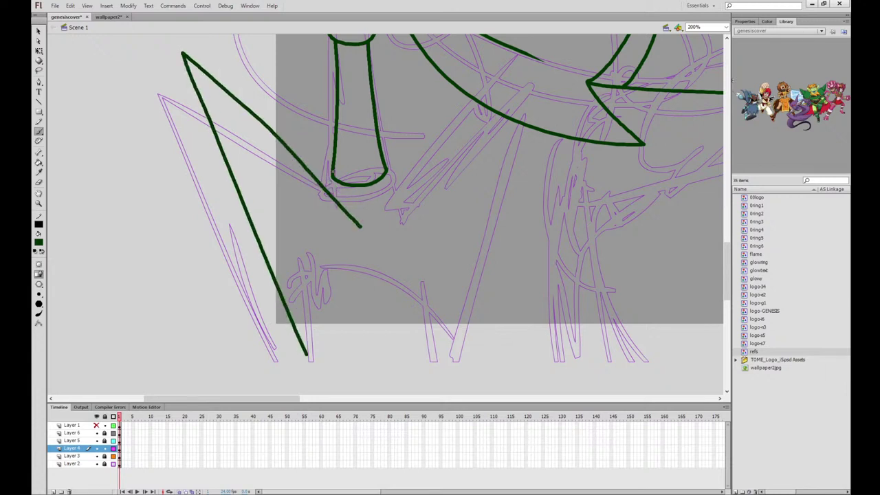
Ink the stacked rings around the handle's base and the straight edge running from them up to the forearm guard
mouse_move(332, 170)
mouse_down()
mouse_move(341, 204)
mouse_move(377, 204)
mouse_move(399, 189)
mouse_move(388, 167)
mouse_up()
mouse_move(359, 227)
mouse_down()
mouse_move(389, 220)
mouse_move(407, 201)
mouse_move(403, 184)
mouse_move(385, 225)
mouse_move(410, 205)
mouse_move(402, 182)
mouse_up()
key(ctrl+z)
mouse_move(456, 85)
mouse_down()
mouse_move(438, 152)
mouse_move(377, 238)
mouse_up()
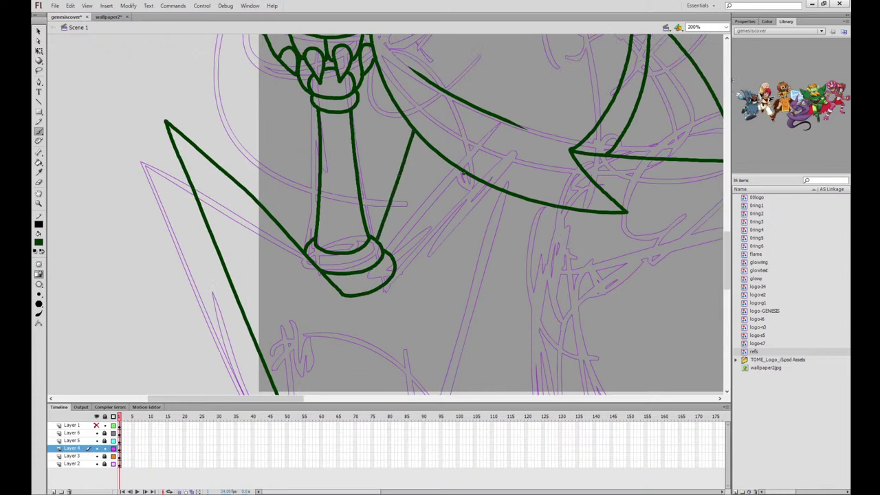
Ink the blade's right edge from the forearm guard down past the canvas bottom
scroll(440, 103, down, 3)
drag(442, 97, 412, 333)
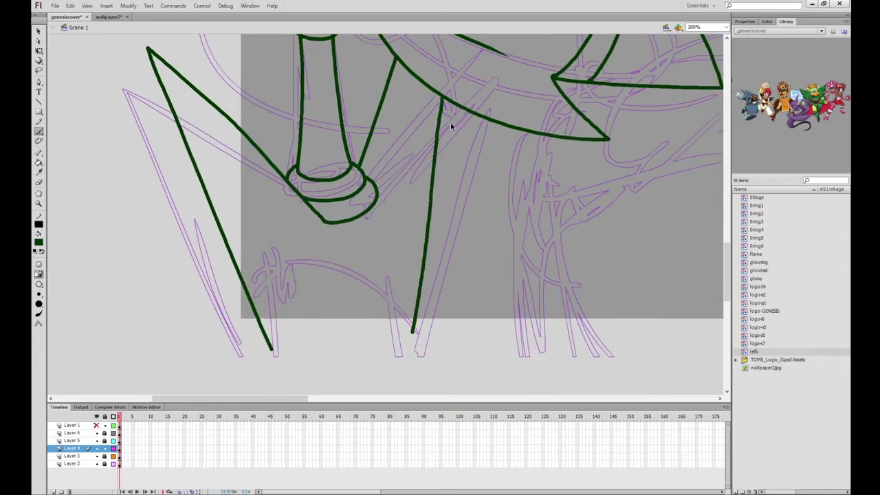
key(ctrl+z)
drag(441, 98, 412, 347)
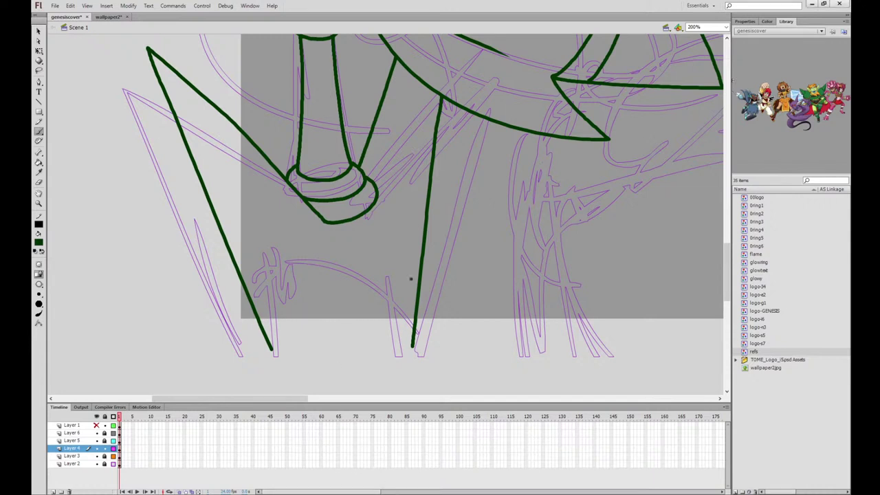
Ink the blade's central ridge below the handle rings and the facet lines from the rings to both outer edges
drag(362, 217, 366, 374)
key(ctrl+z)
drag(362, 216, 390, 353)
key(ctrl+z)
drag(361, 217, 388, 355)
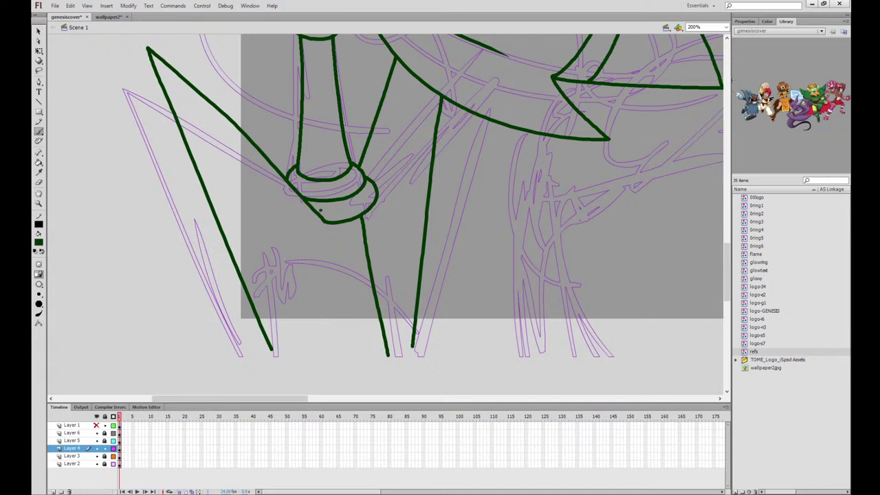
drag(330, 222, 213, 199)
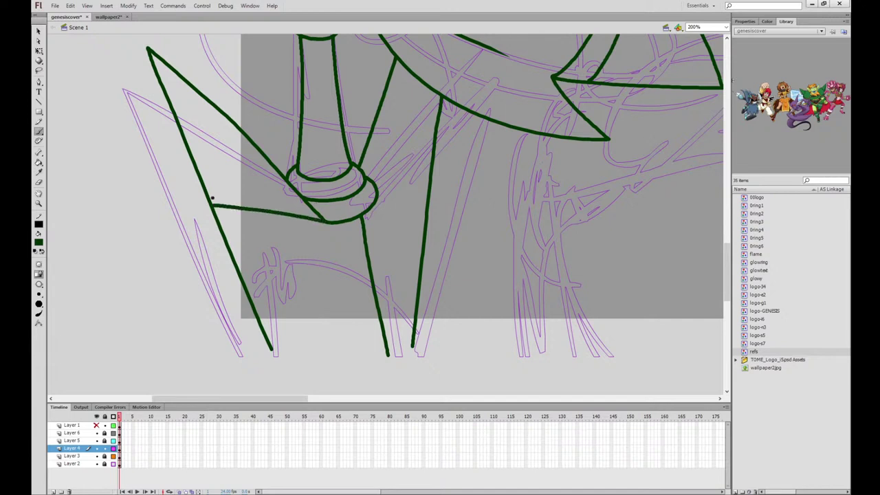
drag(377, 199, 431, 143)
mouse_move(342, 333)
mouse_down()
mouse_move(343, 301)
mouse_move(331, 352)
mouse_move(302, 296)
mouse_move(327, 348)
mouse_up()
key(ctrl+z)
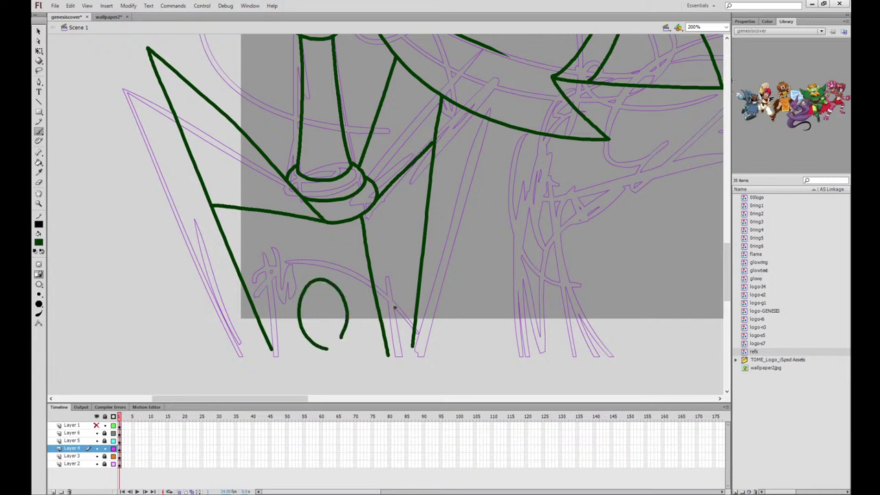
mouse_move(383, 287)
mouse_down()
mouse_move(394, 269)
mouse_move(404, 302)
mouse_move(399, 329)
mouse_up()
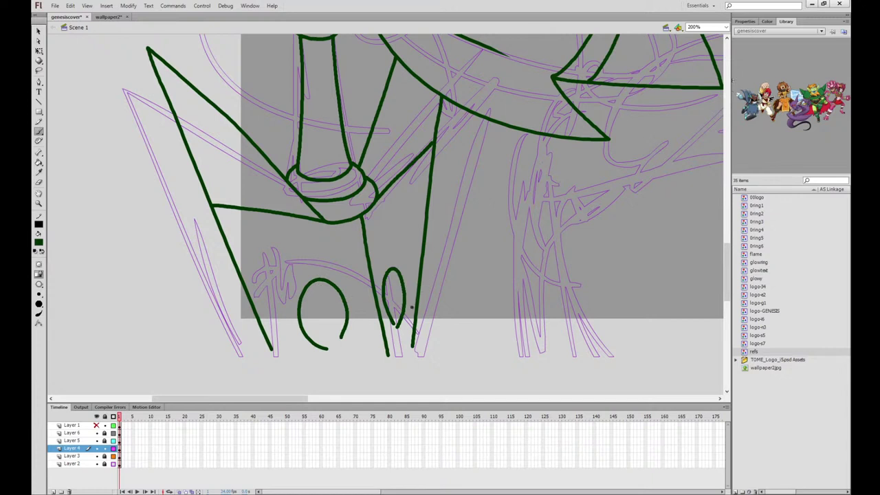
drag(251, 324, 467, 325)
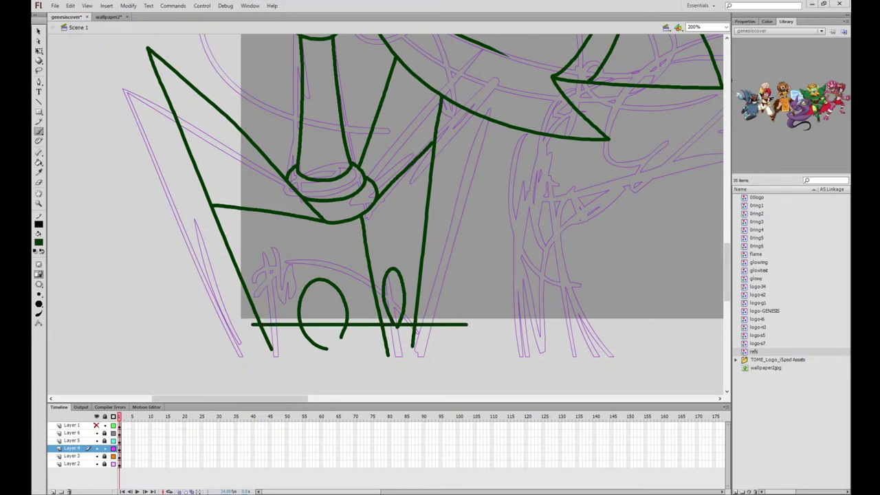
key(ctrl+z)
key(ctrl+z)
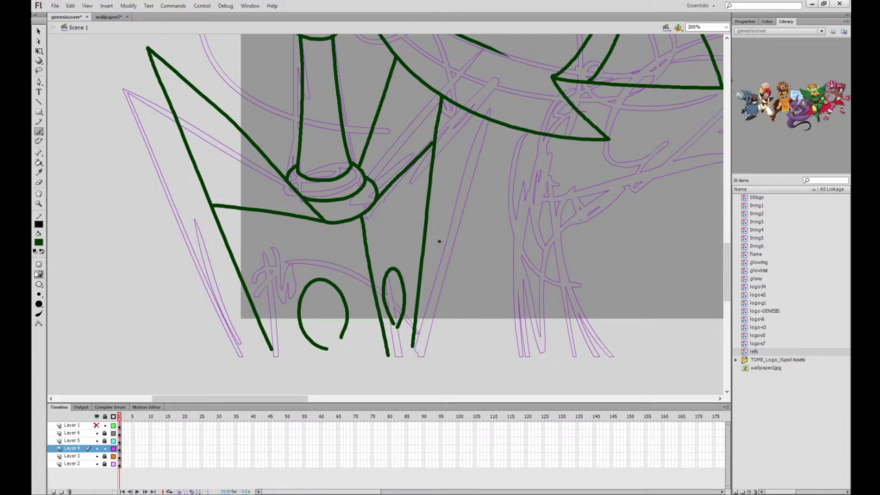
key(ctrl+z)
Ink a large and a narrow keyhole-shaped cutout on the blade and a horizontal line across their bottoms
mouse_move(357, 334)
mouse_down()
mouse_move(348, 285)
mouse_move(277, 263)
mouse_move(307, 313)
mouse_move(304, 329)
mouse_move(363, 325)
mouse_move(357, 284)
mouse_move(281, 267)
mouse_move(320, 316)
mouse_move(314, 337)
mouse_up()
key(ctrl+z)
mouse_move(391, 324)
mouse_down()
mouse_move(381, 269)
mouse_move(383, 231)
mouse_move(395, 217)
mouse_move(410, 247)
mouse_move(400, 330)
mouse_up()
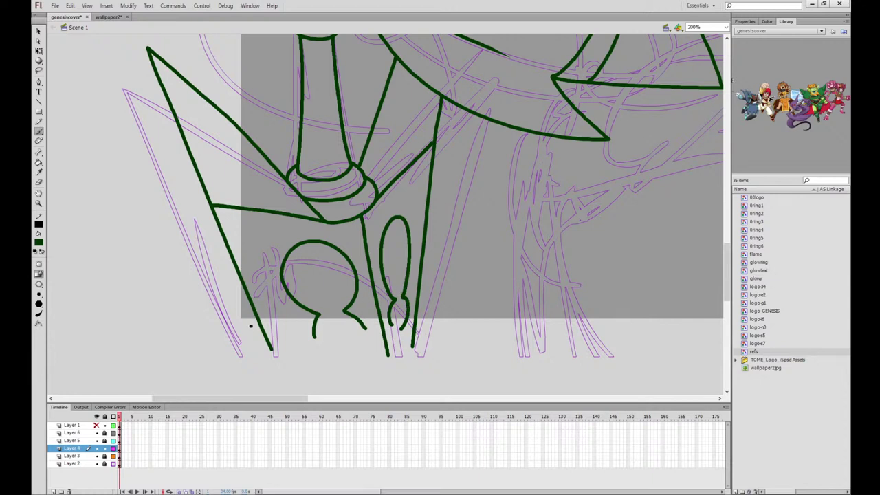
drag(251, 326, 487, 327)
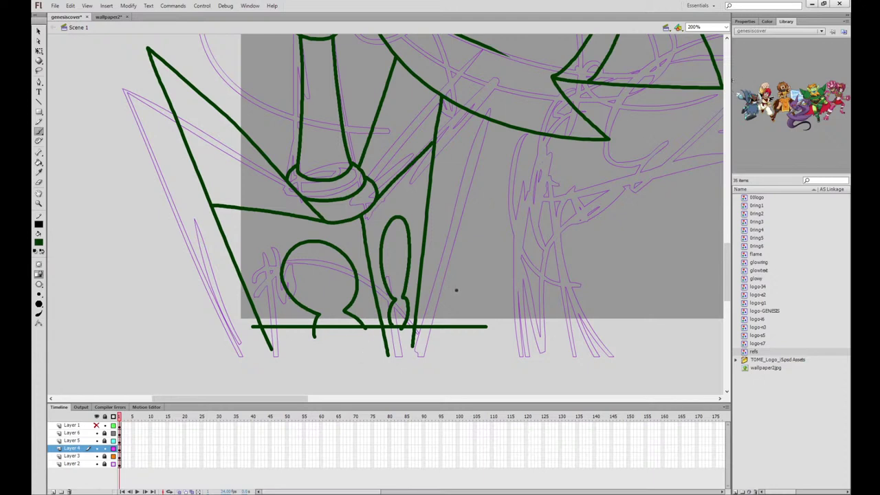
Narrow the large keyhole cutout with Free Transform, pulling its left side inward
key(q)
mouse_move(310, 321)
mouse_down()
mouse_move(395, 330)
mouse_move(372, 322)
mouse_up()
shift+click(353, 299)
drag(280, 282, 294, 281)
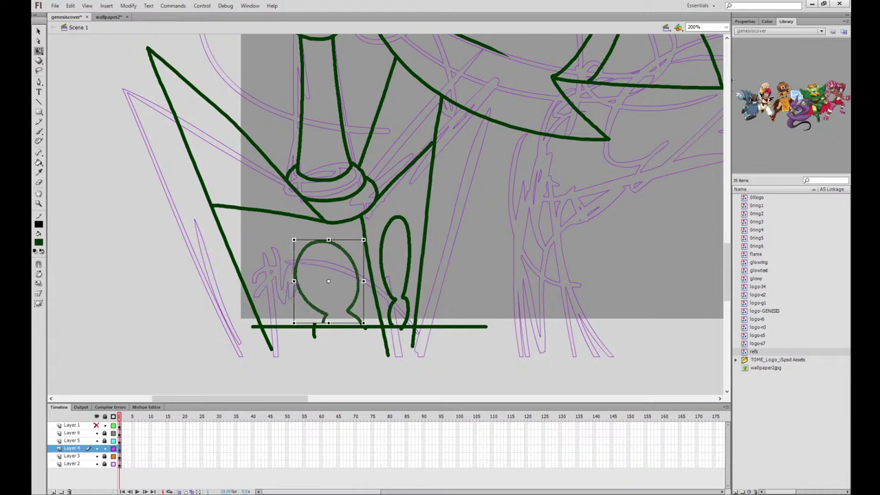
click(340, 349)
Ink an inner bevel line along the blade's left edge and a short diagonal at the large cutout's lower left
key(b)
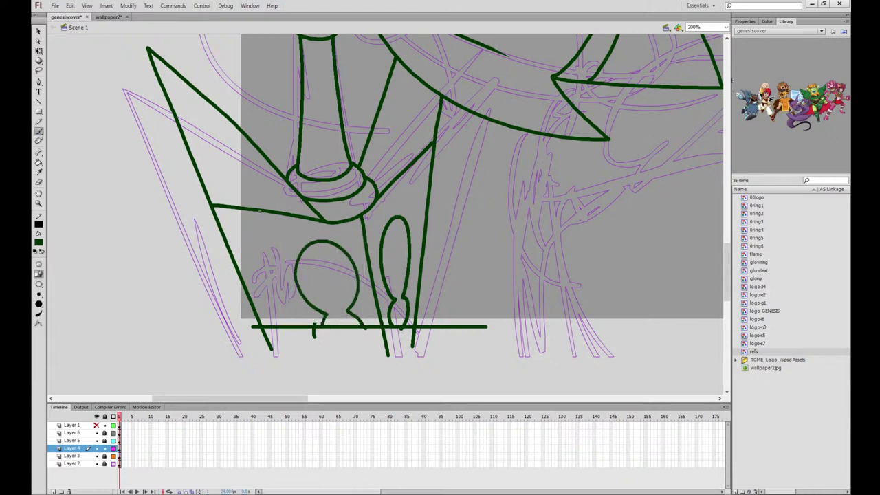
drag(260, 212, 314, 353)
key(ctrl+z)
drag(258, 212, 309, 368)
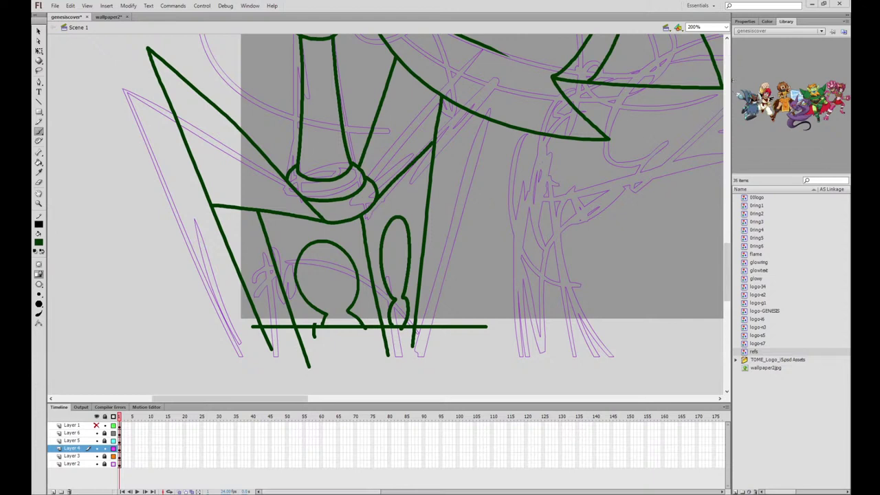
mouse_move(287, 296)
mouse_down()
mouse_move(309, 323)
mouse_move(308, 342)
mouse_move(316, 327)
mouse_move(295, 306)
mouse_move(322, 335)
mouse_up()
key(ctrl+z)
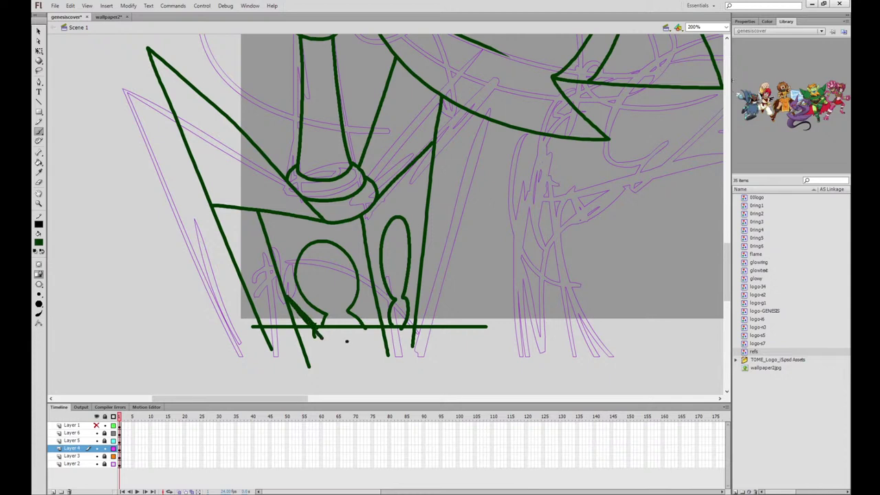
key(ctrl+z)
drag(287, 296, 321, 332)
Ink the curved outline of the hand's underside behind the clawed fingers, on both sides of the handle
drag(511, 182, 516, 268)
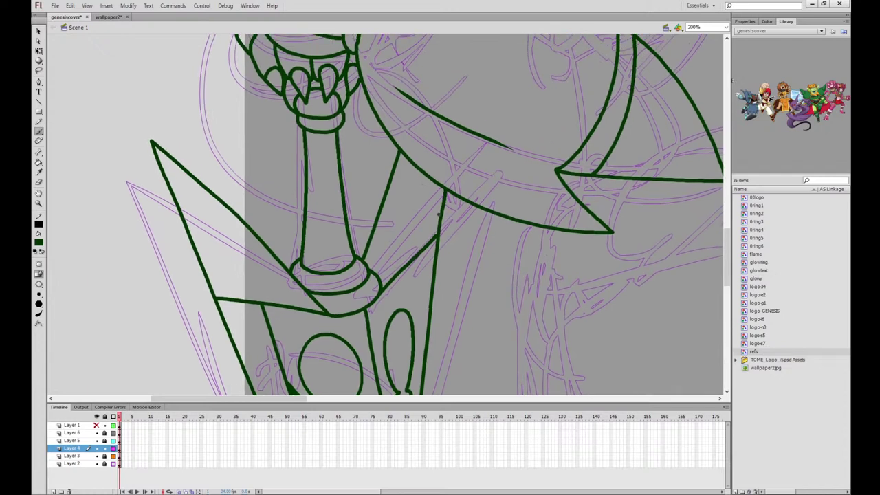
scroll(472, 202, up, 6)
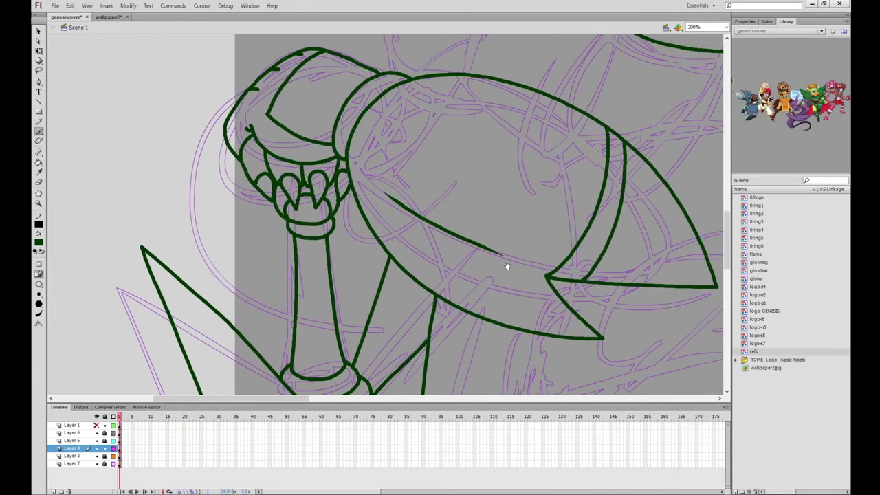
mouse_move(225, 186)
mouse_down()
mouse_move(247, 240)
mouse_move(278, 255)
mouse_up()
drag(332, 248, 349, 232)
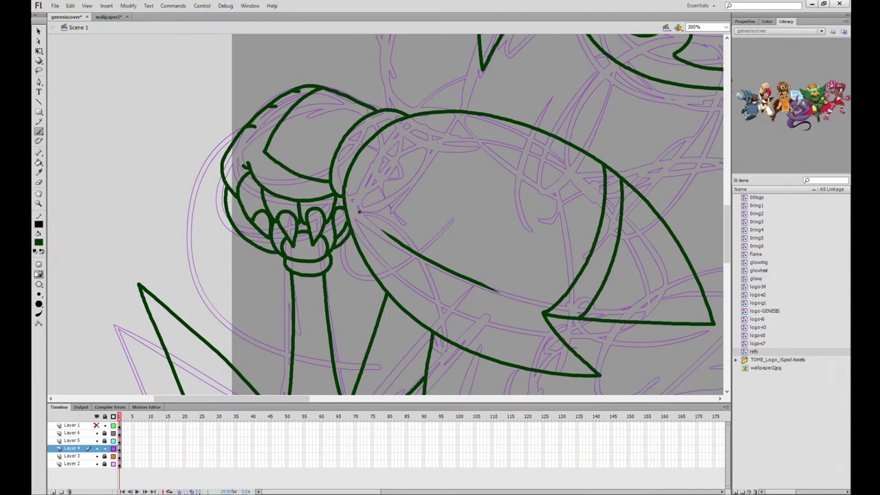
Ink the curved pointed guard sweeping down from the hand, with its parallel bands passing behind the handle to the forearm guard
scroll(403, 112, down, 2)
mouse_move(237, 132)
mouse_down()
mouse_move(207, 226)
mouse_move(262, 295)
mouse_move(297, 315)
mouse_up()
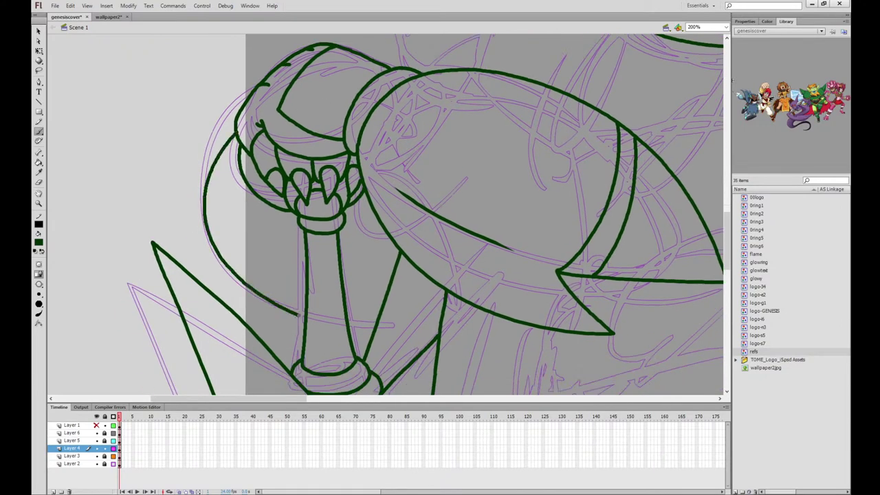
key(ctrl+z)
mouse_move(234, 134)
mouse_down()
mouse_move(195, 227)
mouse_move(219, 284)
mouse_move(235, 253)
mouse_move(279, 297)
mouse_move(301, 304)
mouse_move(354, 296)
mouse_move(348, 302)
mouse_move(394, 242)
mouse_up()
mouse_move(238, 254)
mouse_down()
mouse_move(302, 281)
mouse_move(377, 259)
mouse_move(393, 241)
mouse_move(341, 265)
mouse_move(315, 260)
mouse_move(304, 269)
mouse_move(241, 245)
mouse_up()
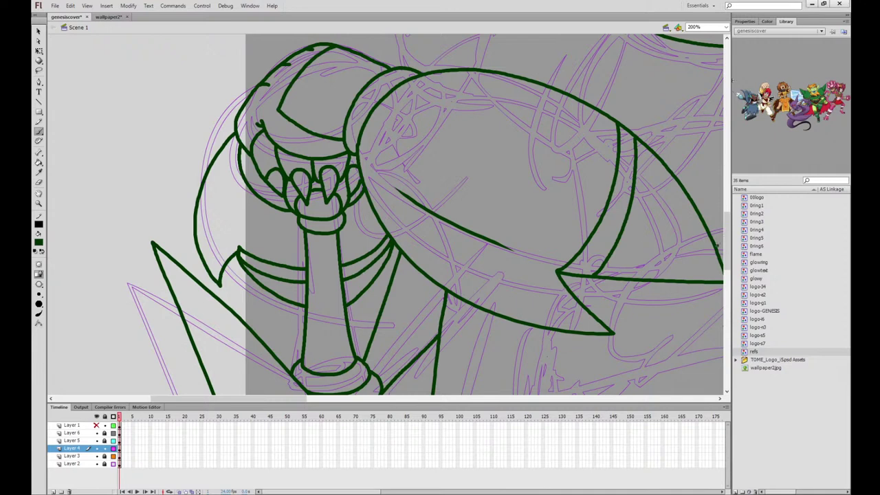
Ink the left and right sides of the torso between the round collar and the forearm guard
drag(726, 246, 727, 222)
drag(300, 398, 341, 397)
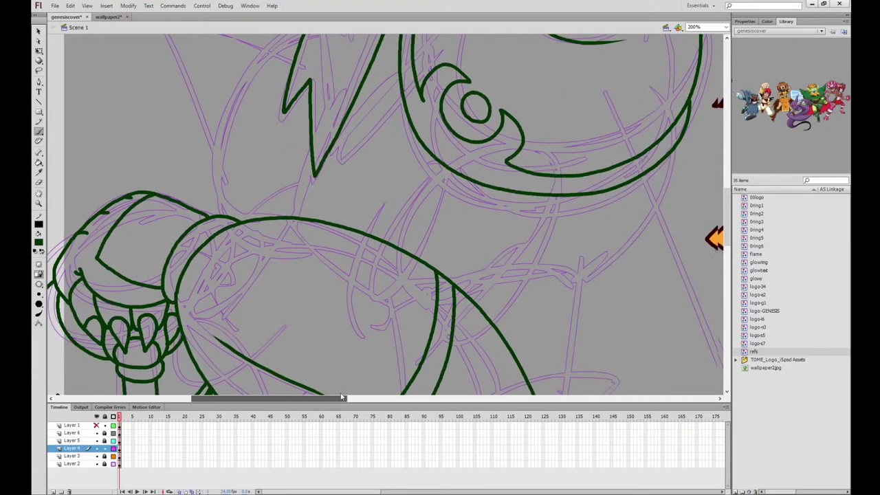
drag(411, 128, 388, 205)
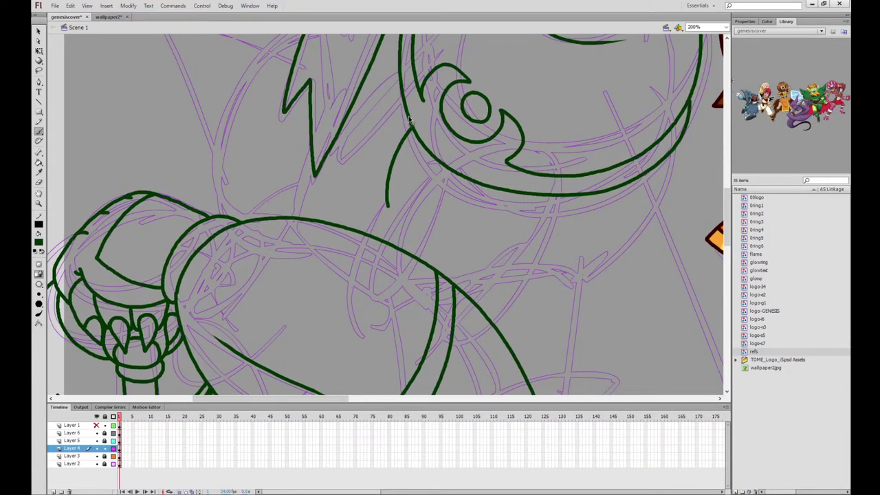
key(ctrl+z)
mouse_move(408, 115)
mouse_down()
mouse_move(395, 132)
mouse_move(372, 236)
mouse_up()
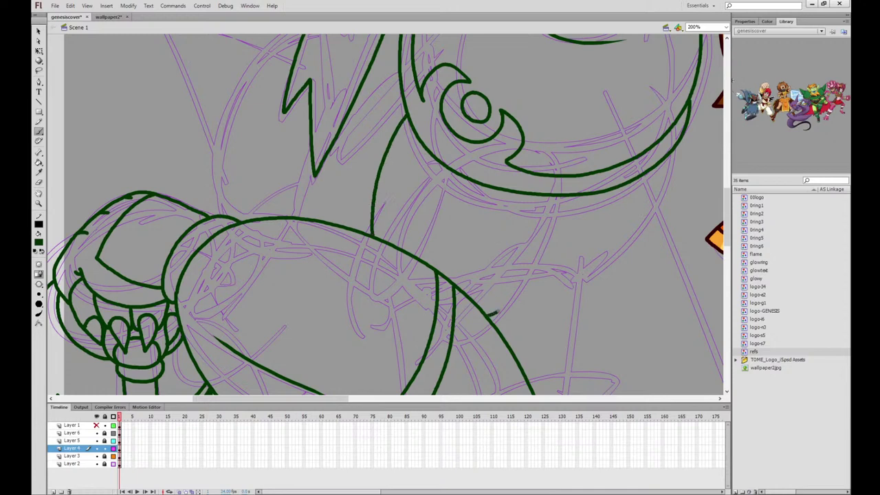
mouse_move(495, 313)
mouse_down()
mouse_move(533, 284)
mouse_move(579, 196)
mouse_up()
Ink a full scalloped scale row across the torso and a shorter upper row at both sides beneath the collar
mouse_move(376, 198)
mouse_down()
mouse_move(399, 183)
mouse_move(403, 208)
mouse_move(439, 199)
mouse_move(436, 214)
mouse_move(482, 222)
mouse_move(506, 252)
mouse_move(520, 243)
mouse_move(535, 281)
mouse_up()
mouse_move(402, 166)
mouse_down()
mouse_move(423, 177)
mouse_move(433, 171)
mouse_move(464, 183)
mouse_up()
key(ctrl+z)
mouse_move(395, 147)
mouse_down()
mouse_move(415, 167)
mouse_move(423, 160)
mouse_move(440, 187)
mouse_move(462, 184)
mouse_up()
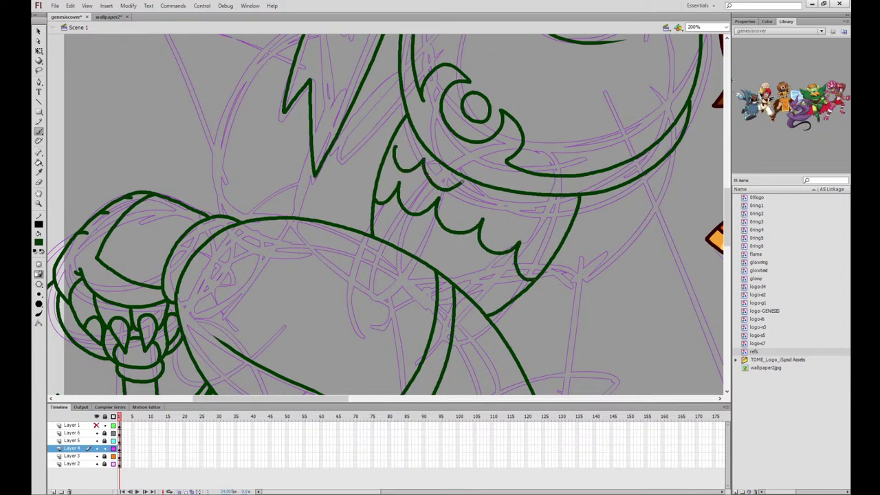
key(ctrl+z)
mouse_move(396, 146)
mouse_down()
mouse_move(423, 158)
mouse_move(487, 209)
mouse_move(517, 206)
mouse_up()
key(ctrl+z)
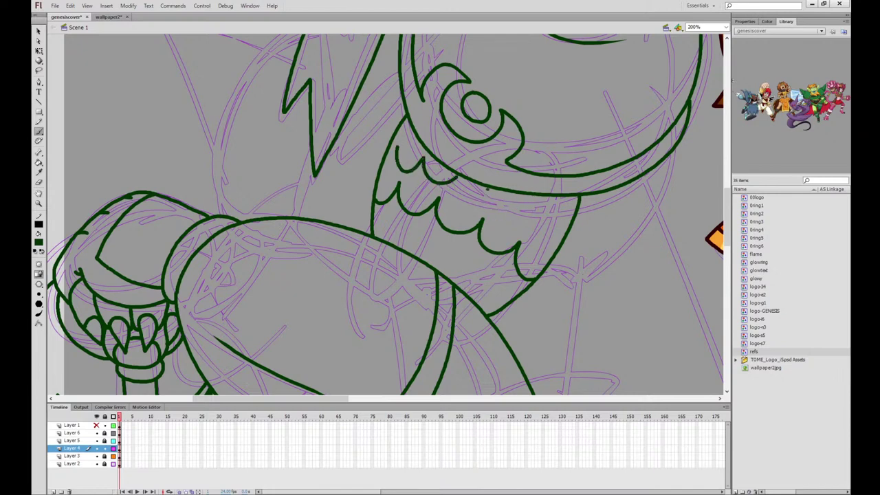
key(ctrl+z)
mouse_move(395, 144)
mouse_down()
mouse_move(411, 172)
mouse_move(559, 220)
mouse_up()
key(ctrl+z)
key(ctrl+z)
mouse_move(393, 146)
mouse_down()
mouse_move(415, 169)
mouse_move(425, 159)
mouse_move(428, 174)
mouse_move(469, 187)
mouse_up()
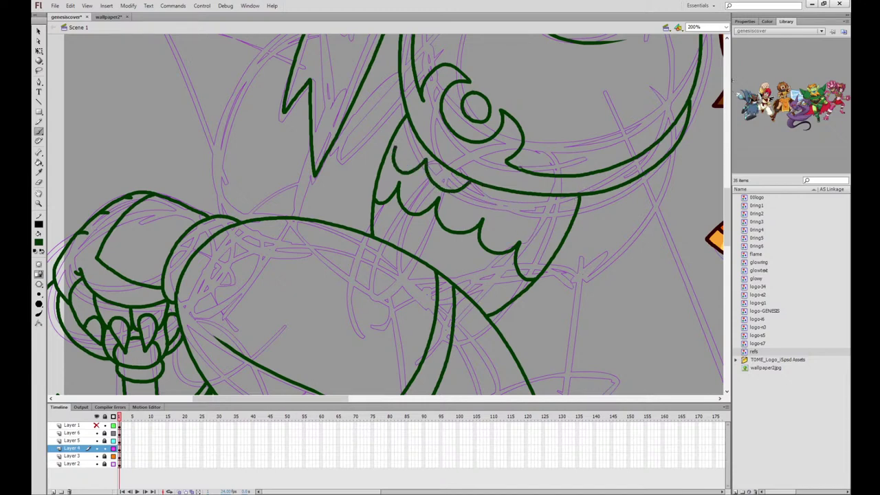
mouse_move(519, 199)
mouse_down()
mouse_move(530, 234)
mouse_move(550, 224)
mouse_move(561, 237)
mouse_up()
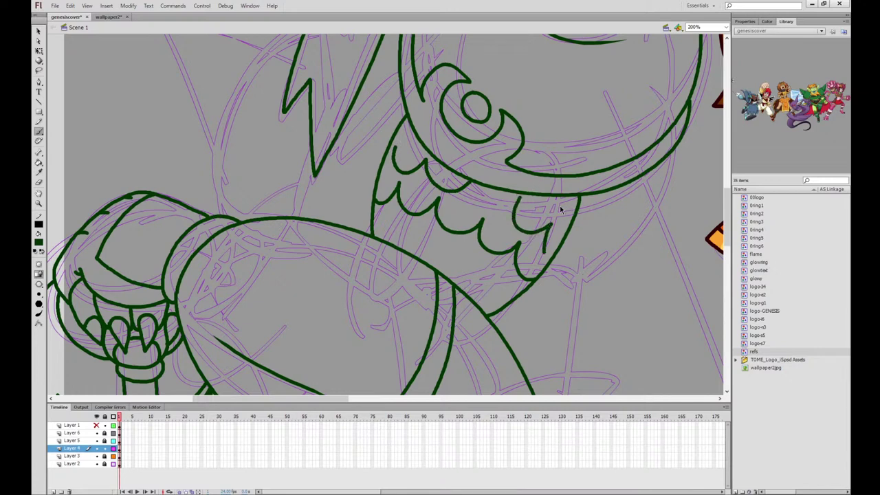
Re-ink the short upper scales beside the torso's right edge and taper the loose ends of the scale strokes beneath the collar
key(ctrl+z)
mouse_move(521, 200)
mouse_down()
mouse_move(531, 233)
mouse_move(555, 223)
mouse_move(554, 252)
mouse_up()
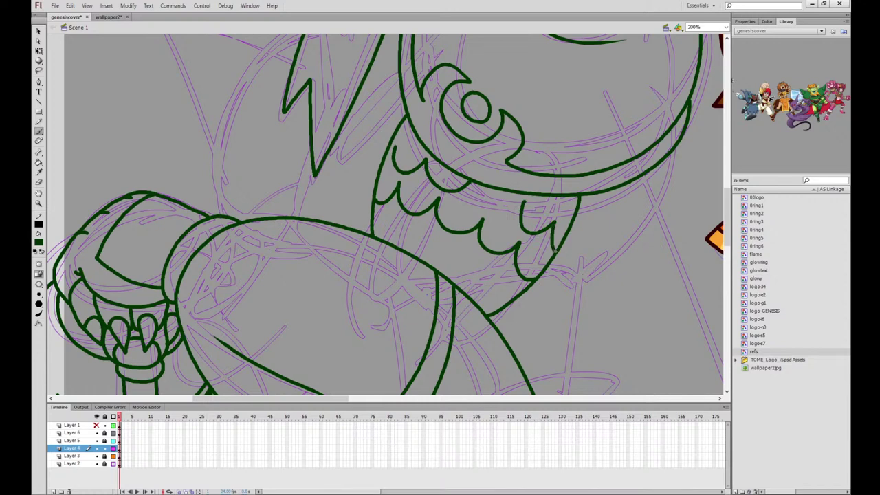
key(e)
key(ctrl+equal)
drag(406, 71, 419, 118)
drag(646, 230, 412, 253)
drag(428, 209, 436, 261)
key(ctrl+minus)
drag(515, 238, 573, 286)
key(ctrl+equal)
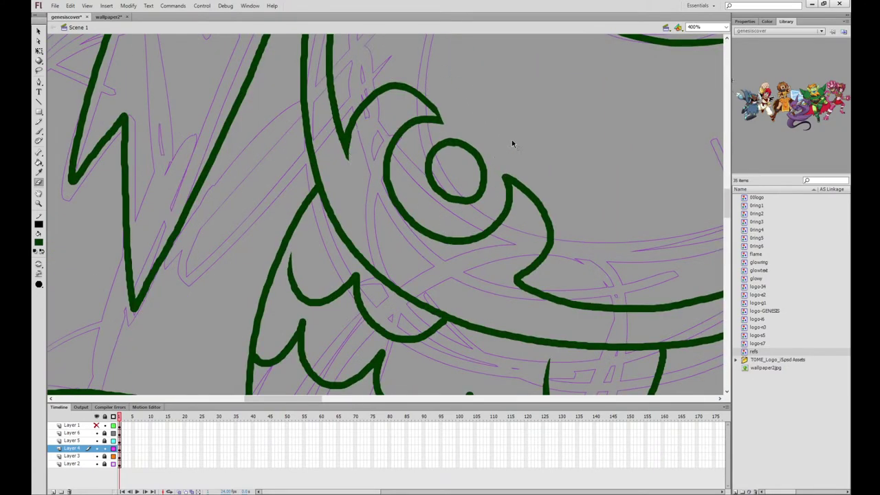
key(ctrl+minus)
drag(571, 169, 484, 226)
Ink the strokes joining the jagged point below the face to the round collar, plus the line from its tip toward the arm
key(b)
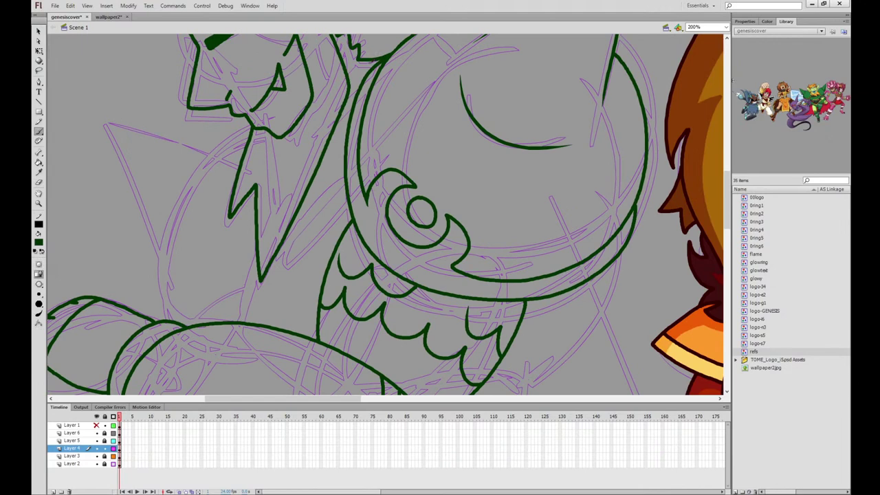
drag(371, 62, 352, 87)
drag(287, 228, 344, 174)
drag(286, 236, 338, 205)
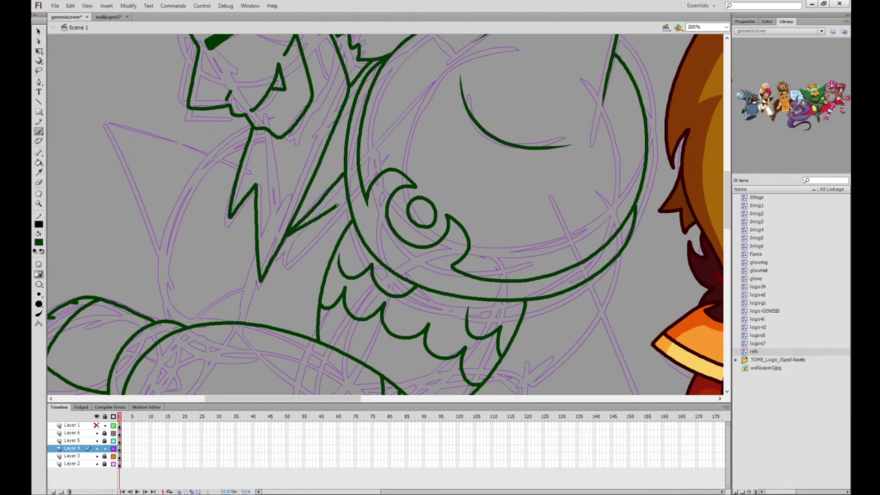
drag(283, 224, 267, 161)
drag(242, 207, 230, 246)
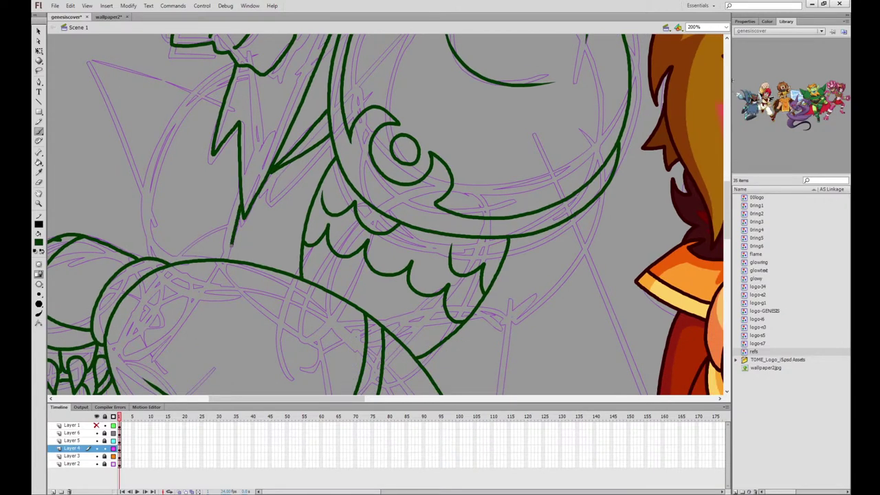
Ink the far shoulder's curve from chin to arm with its large pointed spike, tapering the curve ends inside the spike
drag(310, 134, 364, 197)
mouse_move(291, 129)
mouse_down()
mouse_move(265, 135)
mouse_move(221, 180)
mouse_up()
key(ctrl+z)
mouse_move(289, 126)
mouse_down()
mouse_move(253, 143)
mouse_move(225, 177)
mouse_move(200, 267)
mouse_move(227, 323)
mouse_up()
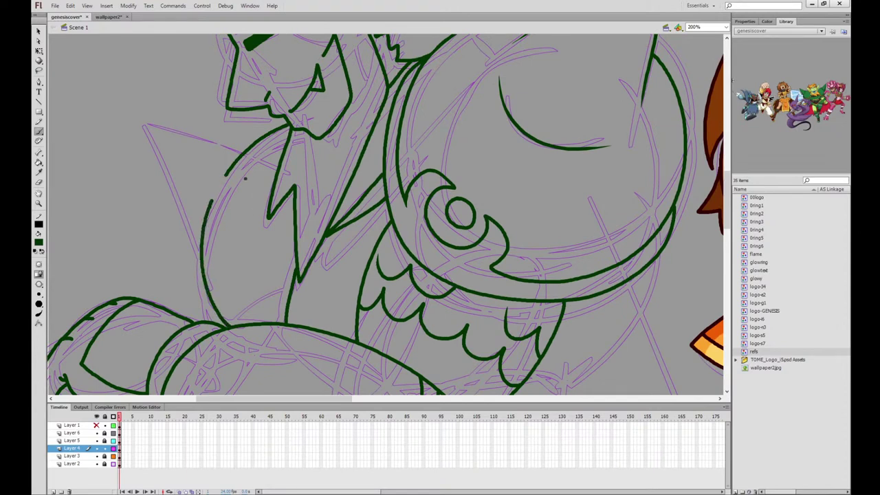
mouse_move(241, 150)
mouse_down()
mouse_move(156, 129)
mouse_move(145, 138)
mouse_move(201, 240)
mouse_up()
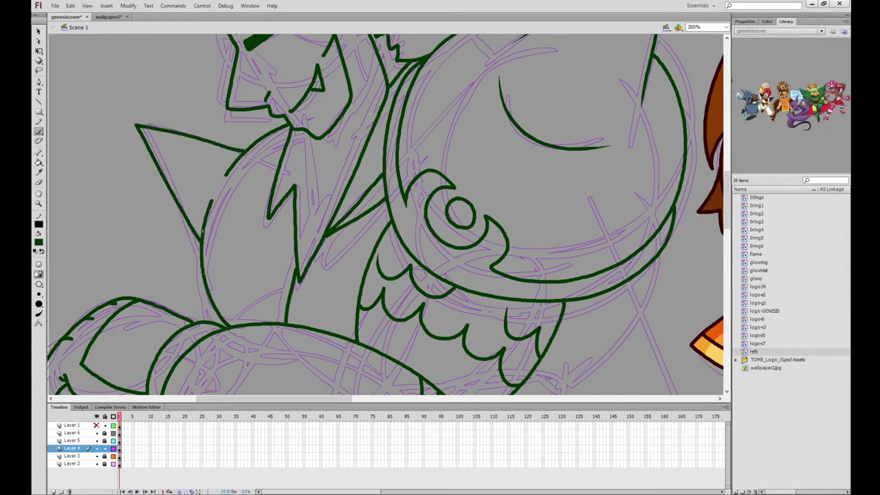
click(38, 182)
drag(214, 197, 209, 238)
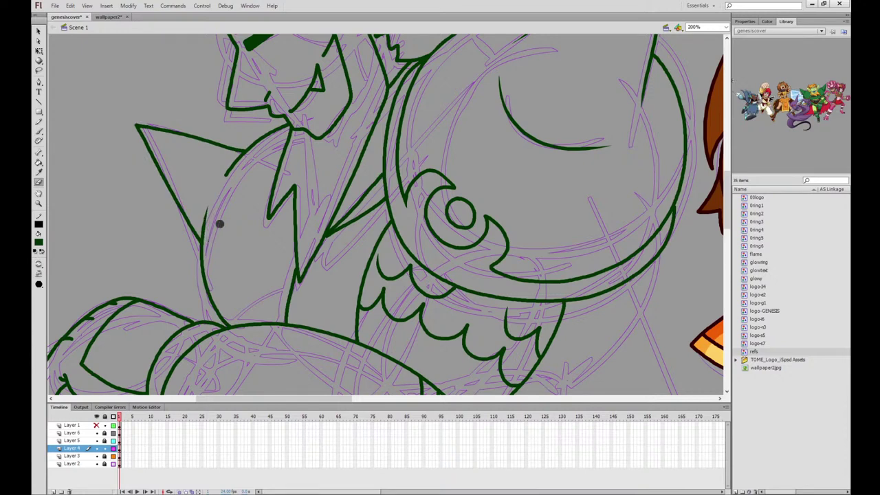
drag(225, 179, 247, 159)
Ink the curled ornament with an oval centre beside the jagged point below the face, and clean up its curl tips
key(b)
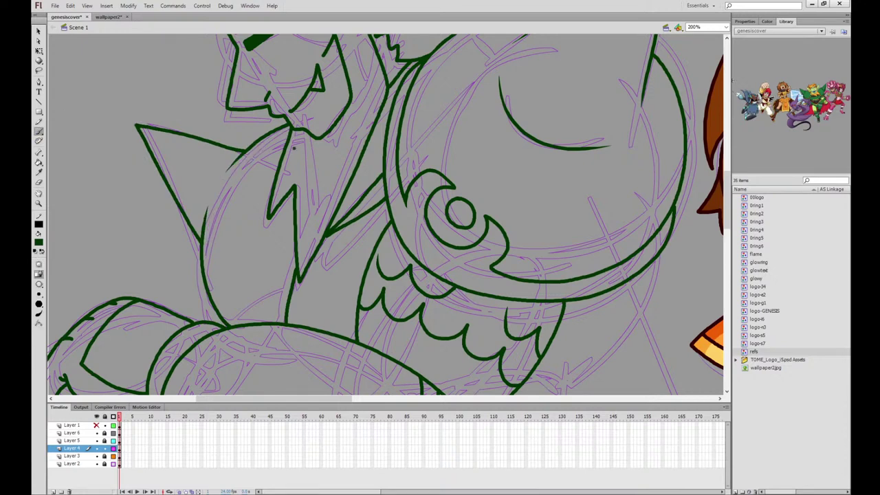
drag(295, 238, 253, 253)
key(ctrl+z)
mouse_move(294, 220)
mouse_down()
mouse_move(259, 240)
mouse_move(283, 237)
mouse_move(288, 258)
mouse_move(270, 280)
mouse_move(249, 262)
mouse_move(265, 310)
mouse_up()
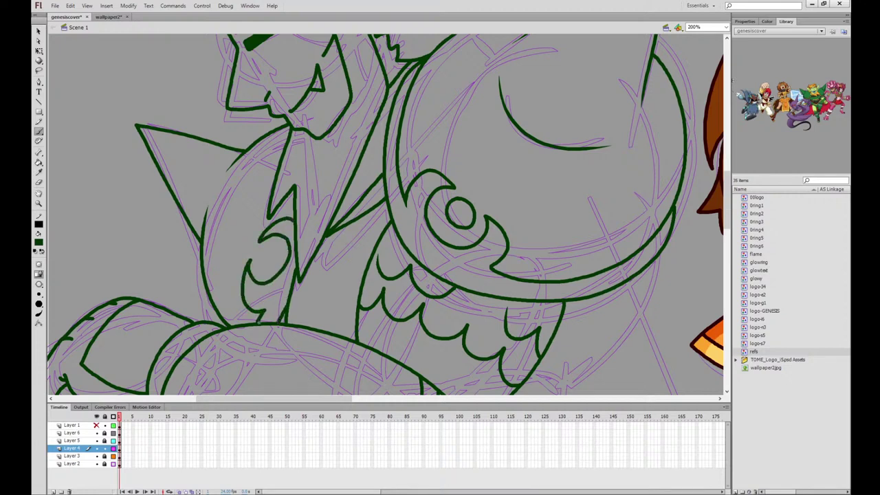
drag(266, 246, 272, 248)
drag(268, 252, 376, 194)
key(ctrl+=)
click(40, 181)
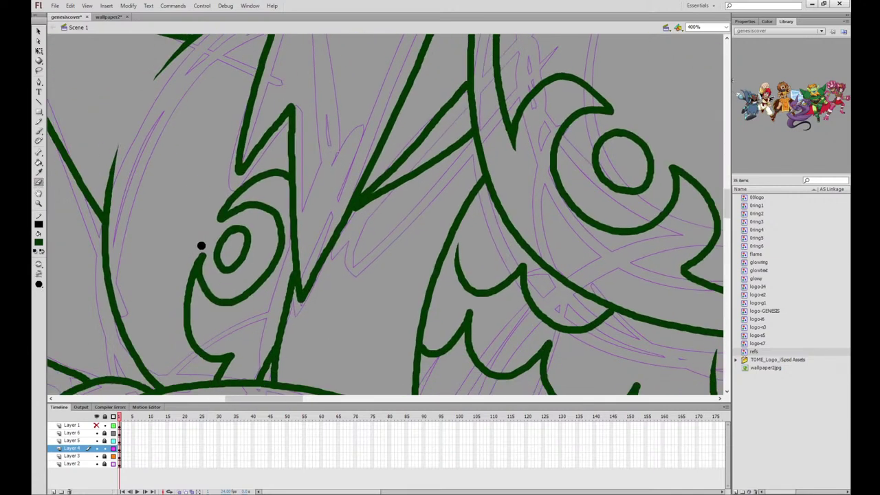
drag(201, 245, 213, 291)
drag(213, 220, 263, 215)
key(ctrl+minus)
Ink the torso's outer right side down from the collar and a curved two-line waistband running back to the forearm guard
drag(615, 214, 492, 433)
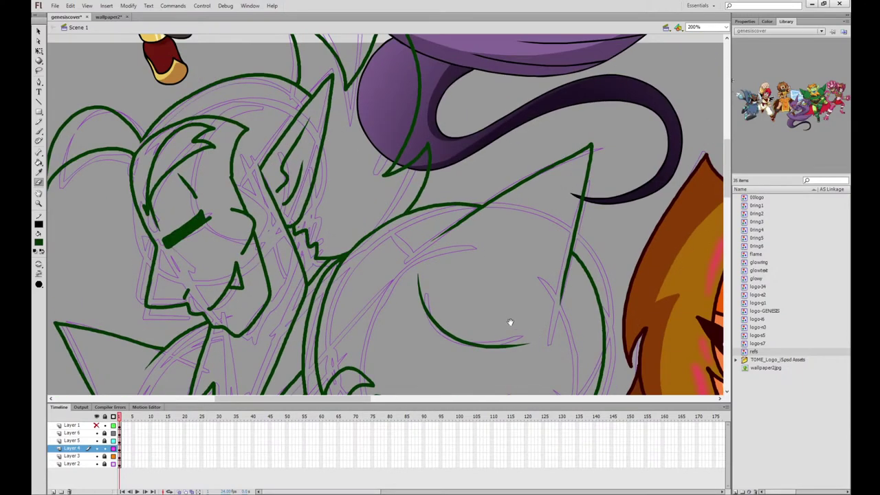
drag(511, 324, 533, 299)
click(40, 132)
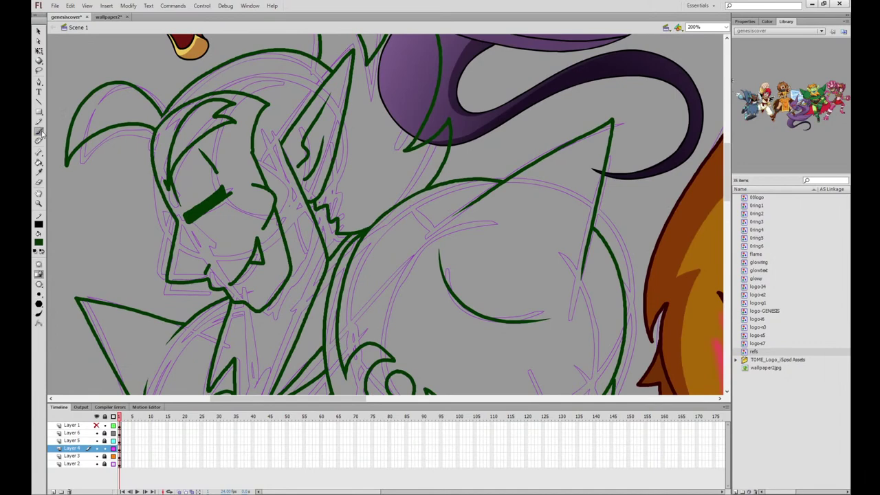
scroll(391, 142, down, 10)
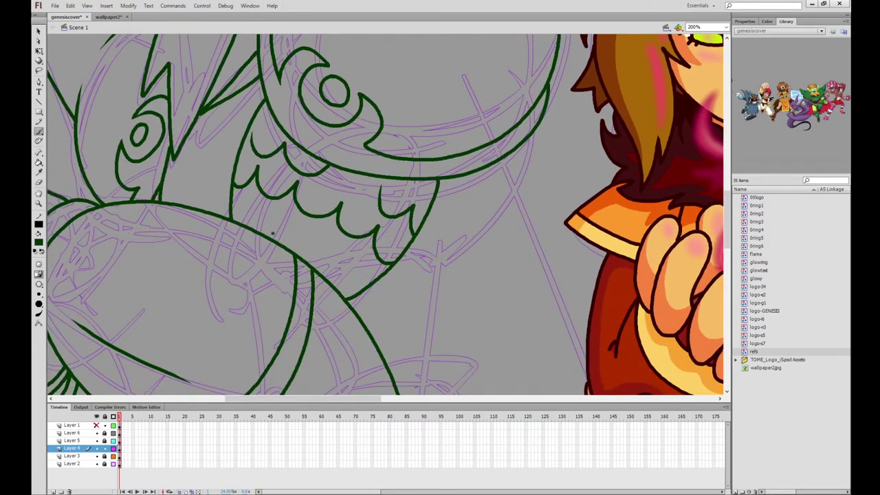
mouse_move(362, 316)
mouse_down()
mouse_move(423, 292)
mouse_move(465, 296)
mouse_move(513, 220)
mouse_move(531, 134)
mouse_up()
drag(486, 263, 382, 276)
key(ctrl+z)
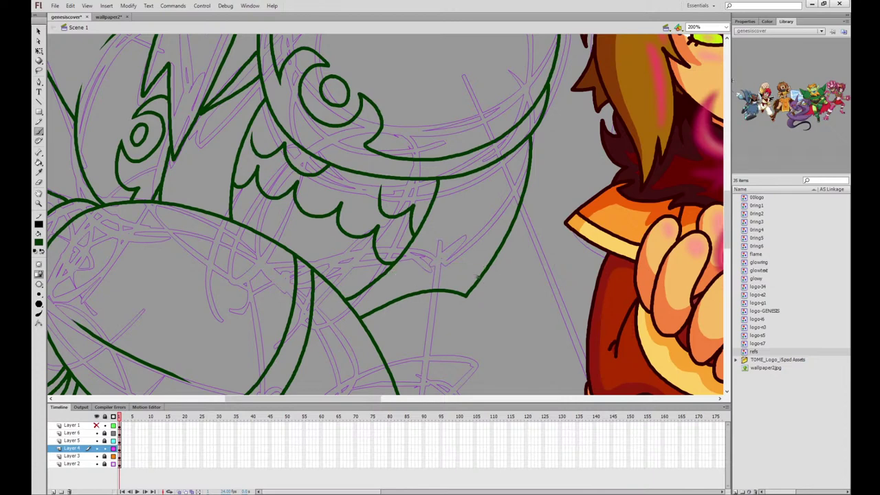
mouse_move(480, 273)
mouse_down()
mouse_move(382, 284)
mouse_move(352, 306)
mouse_move(449, 275)
mouse_move(473, 281)
mouse_move(451, 267)
mouse_move(382, 275)
mouse_up()
key(ctrl+z)
key(ctrl+z)
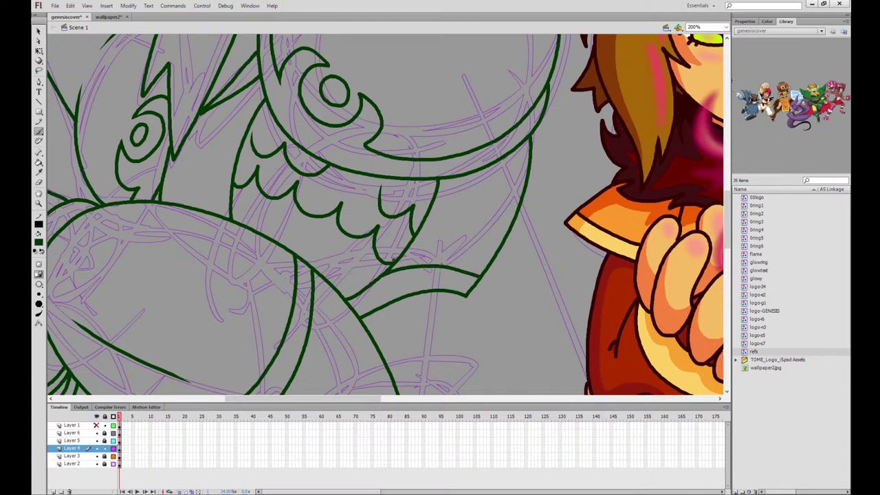
Ink the rounded, pointed flap emerging behind the forearm guard's tip and the short connecting line at the guard's corner
drag(540, 216, 489, 33)
drag(452, 121, 564, 43)
drag(514, 159, 503, 237)
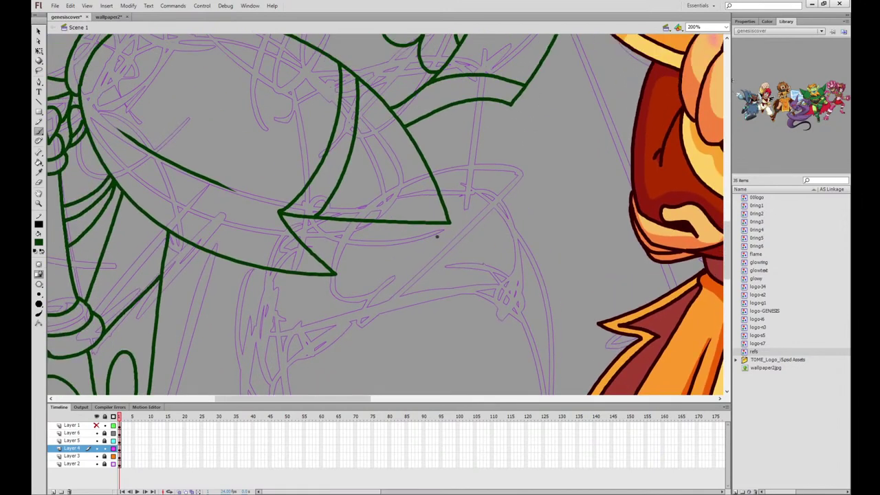
mouse_move(350, 221)
mouse_down()
mouse_move(343, 287)
mouse_move(372, 311)
mouse_move(535, 207)
mouse_move(538, 195)
mouse_move(485, 176)
mouse_move(434, 177)
mouse_up()
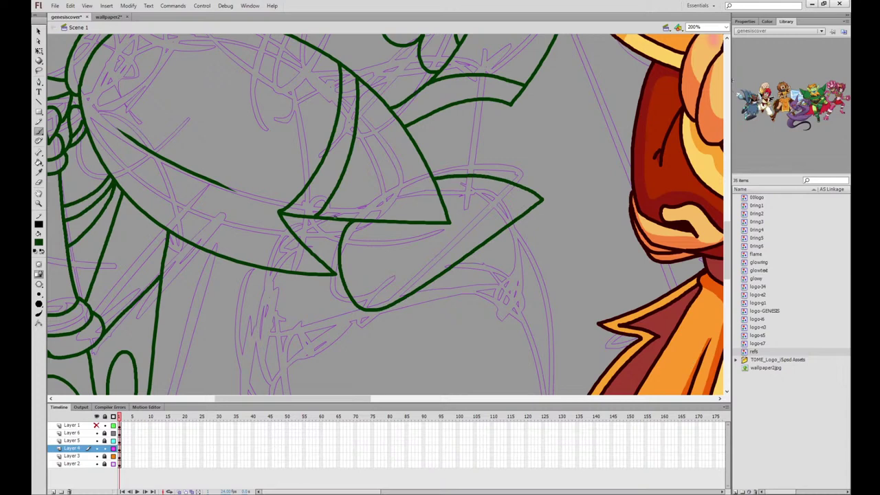
drag(332, 219, 296, 236)
Ink the curved pointed panels hanging on both sides below the flap, with a dividing line across the left panel
drag(489, 197, 499, 109)
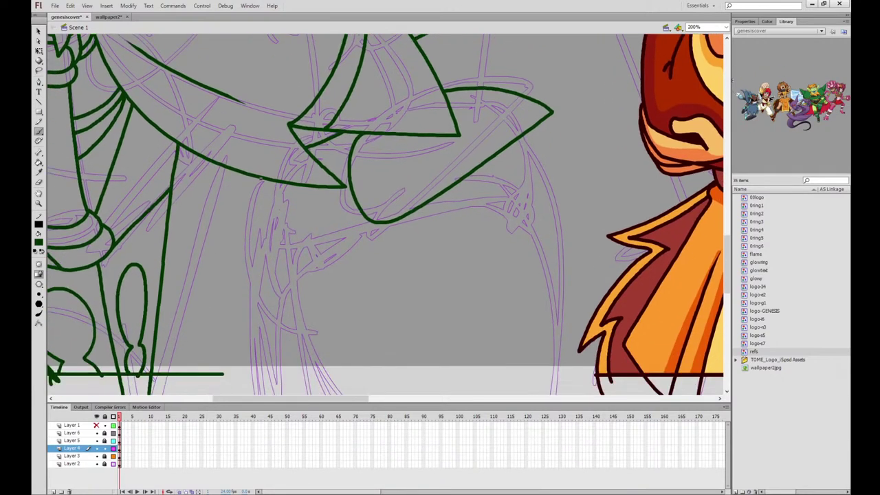
mouse_move(258, 178)
mouse_down()
mouse_move(244, 225)
mouse_move(302, 335)
mouse_move(310, 303)
mouse_move(378, 223)
mouse_move(466, 199)
mouse_move(535, 225)
mouse_move(554, 274)
mouse_move(539, 127)
mouse_up()
mouse_move(243, 228)
mouse_down()
mouse_move(268, 237)
mouse_move(344, 187)
mouse_move(258, 247)
mouse_up()
key(ctrl+z)
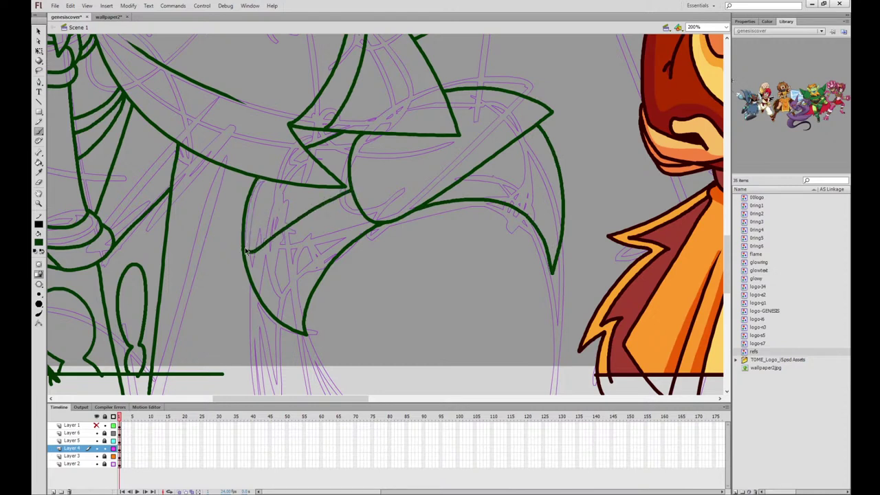
key(ctrl+z)
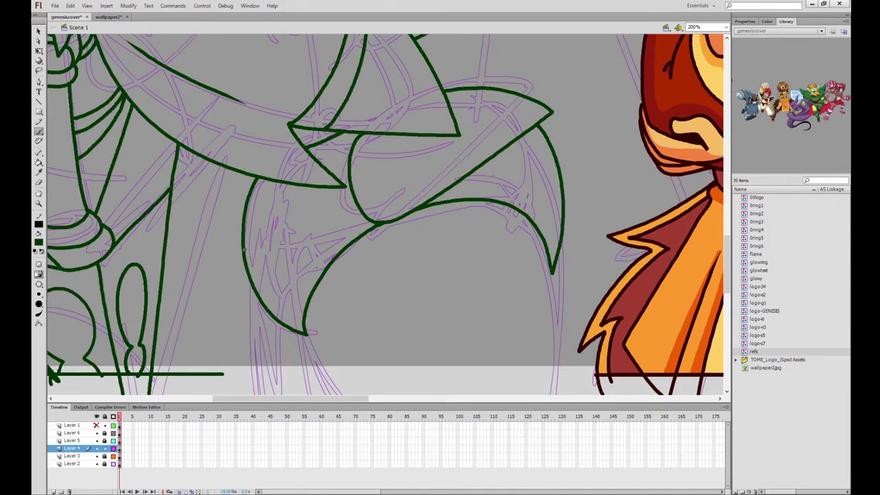
drag(254, 255, 336, 201)
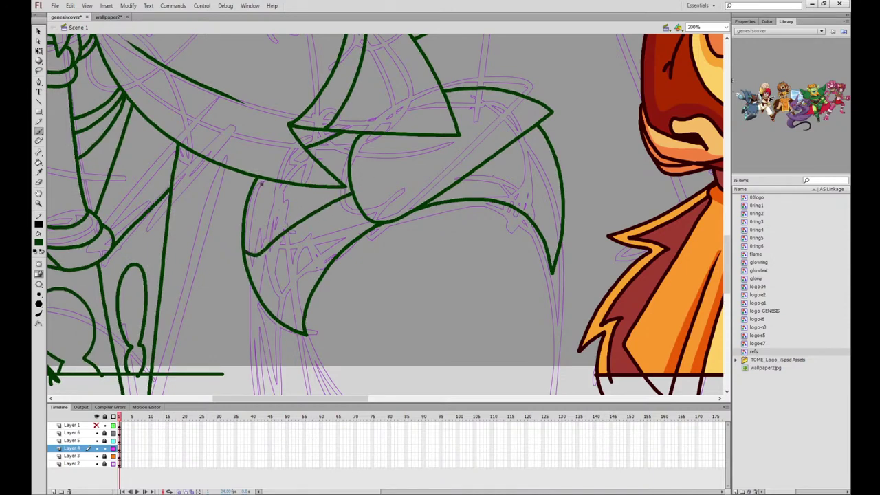
Ink a short inner line along the left panel's outer edge and taper its ends
drag(260, 184, 255, 244)
key(e)
key(ctrl+equal)
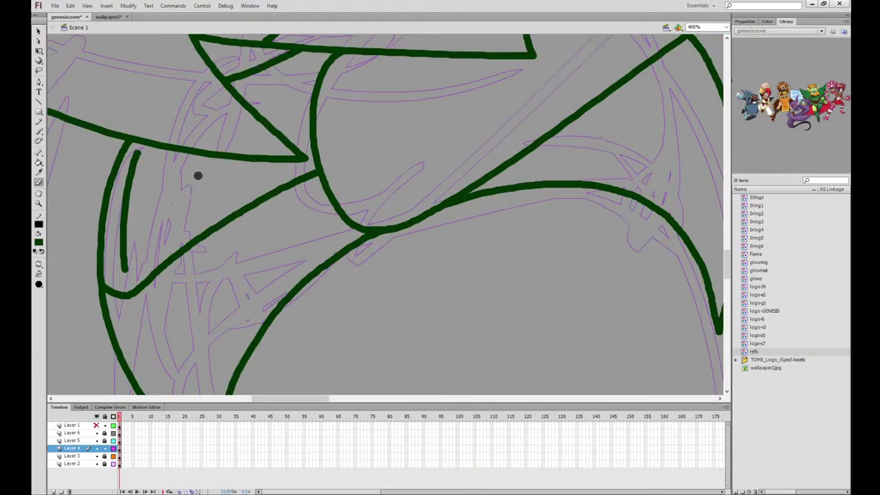
mouse_move(138, 151)
mouse_down()
mouse_move(126, 277)
mouse_move(139, 152)
mouse_move(128, 202)
mouse_move(128, 261)
mouse_move(128, 218)
mouse_move(155, 134)
mouse_up()
key(ctrl+minus)
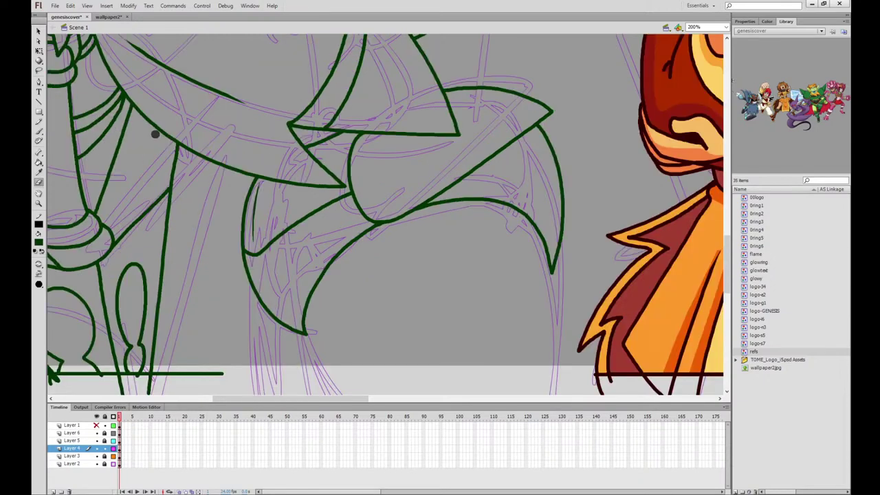
Ink the leg outlines below the side panels, close them with a horizontal baseline, and erase the overshoot at the left panel's tip
key(b)
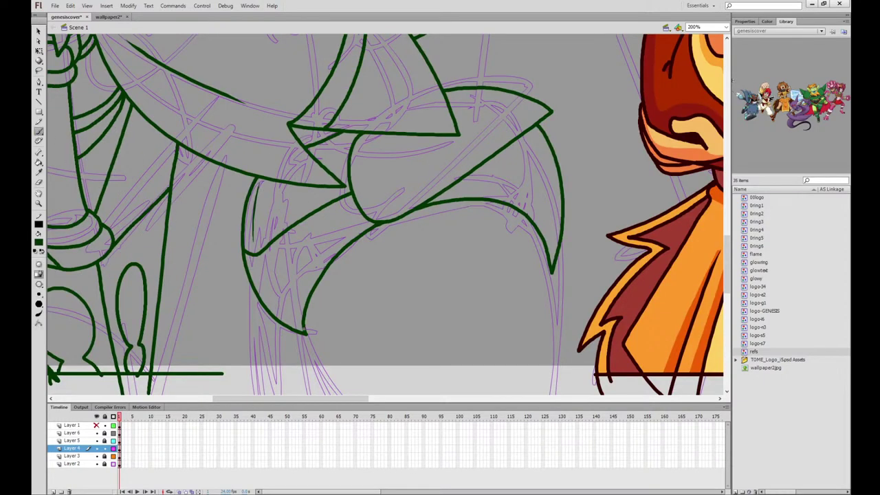
mouse_move(306, 334)
mouse_down()
mouse_move(349, 391)
mouse_move(304, 334)
mouse_up()
key(ctrl+z)
mouse_move(551, 274)
mouse_down()
mouse_move(554, 365)
mouse_move(543, 391)
mouse_up()
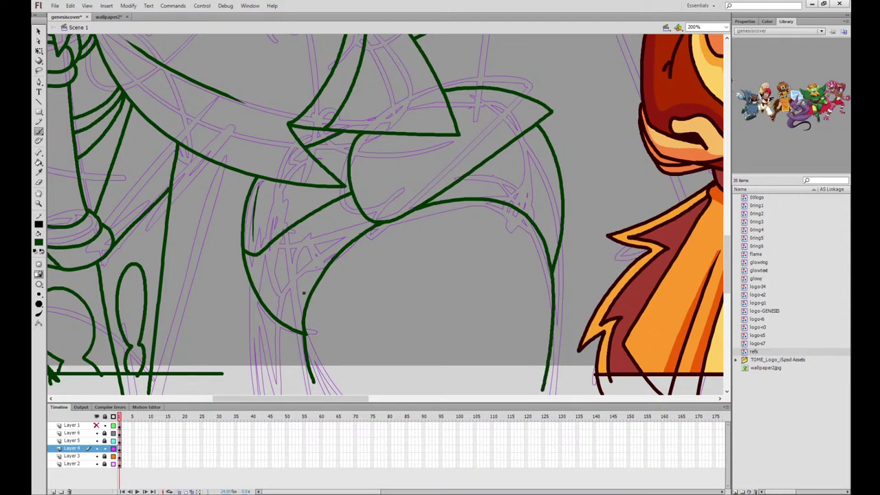
drag(251, 374, 582, 375)
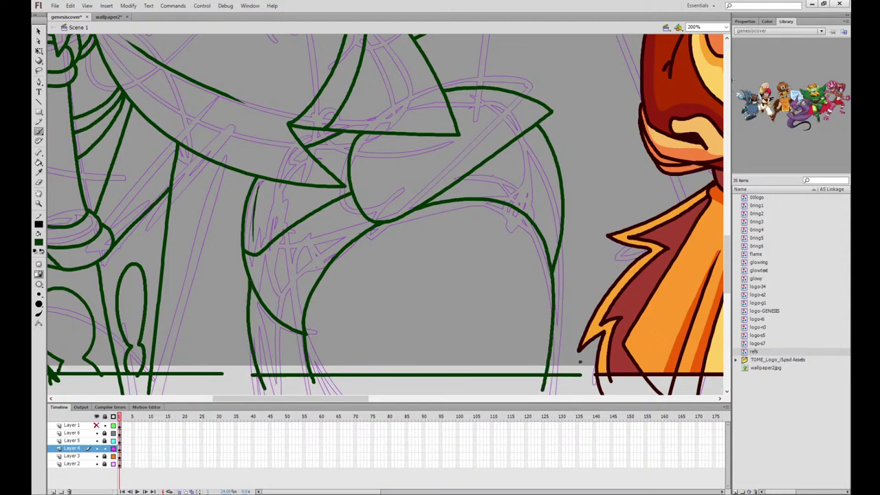
click(39, 182)
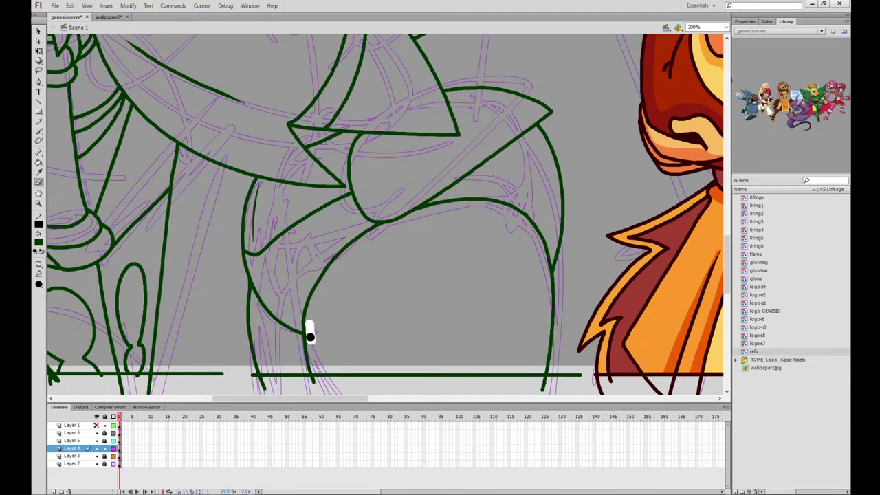
Try to ink the torso's right side between the waistband and the pointed flap
drag(555, 132, 571, 310)
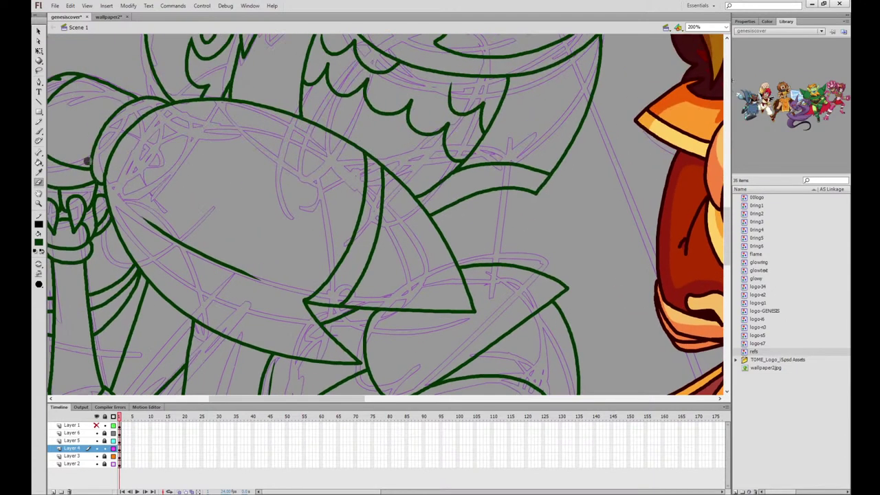
click(41, 134)
mouse_move(536, 198)
mouse_down()
mouse_move(534, 263)
mouse_move(535, 211)
mouse_up()
mouse_move(416, 242)
mouse_down()
mouse_move(407, 257)
mouse_move(426, 328)
mouse_up()
key(ctrl+z)
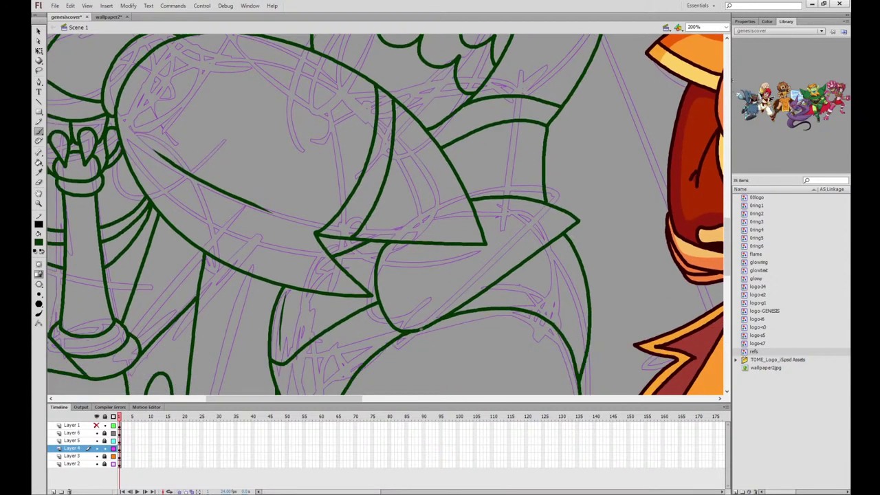
Try to ink a curled ornament inside the rounded flap, then undo it together with the line below the waistband
mouse_move(426, 278)
mouse_down()
mouse_move(399, 301)
mouse_move(416, 258)
mouse_move(396, 256)
mouse_move(405, 299)
mouse_move(423, 288)
mouse_move(423, 324)
mouse_move(412, 330)
mouse_move(431, 302)
mouse_move(390, 258)
mouse_move(415, 260)
mouse_move(411, 243)
mouse_move(412, 287)
mouse_move(408, 264)
mouse_up()
key(ctrl+z)
key(ctrl+z)
key(ctrl+z)
key(ctrl+z)
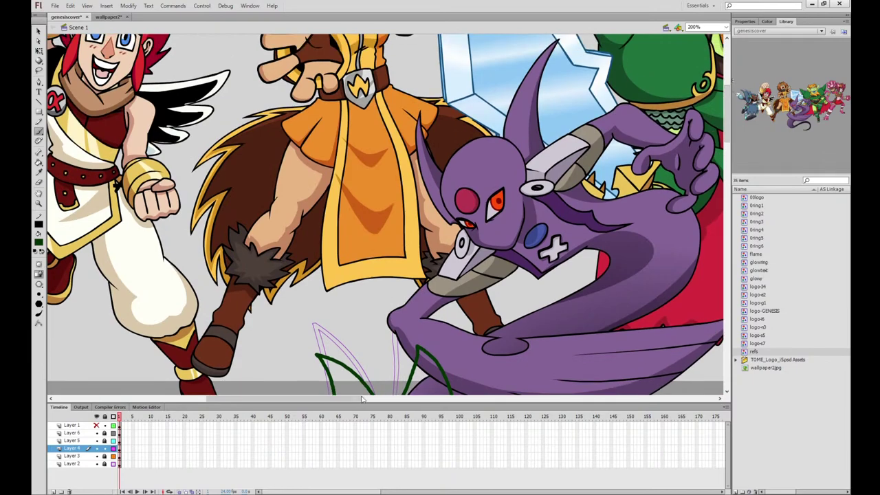
drag(362, 399, 388, 388)
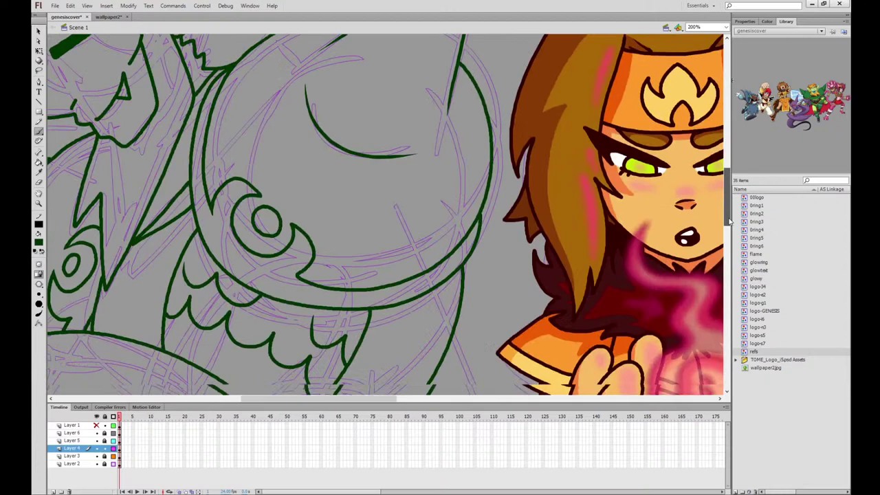
scroll(543, 258, down, 8)
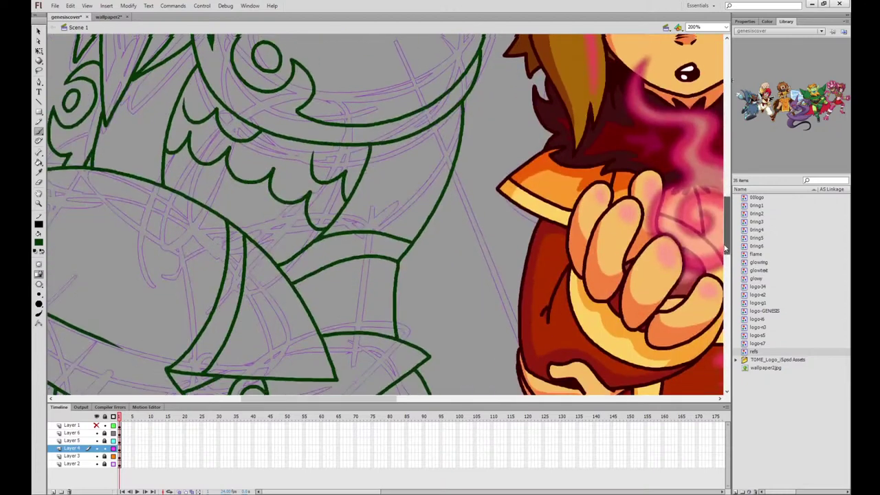
drag(542, 258, 607, 287)
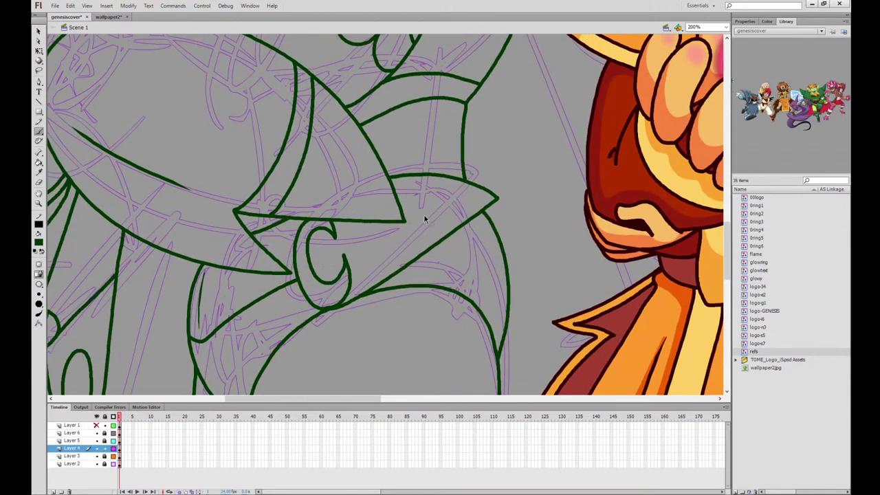
key(ctrl+z)
key(ctrl+z)
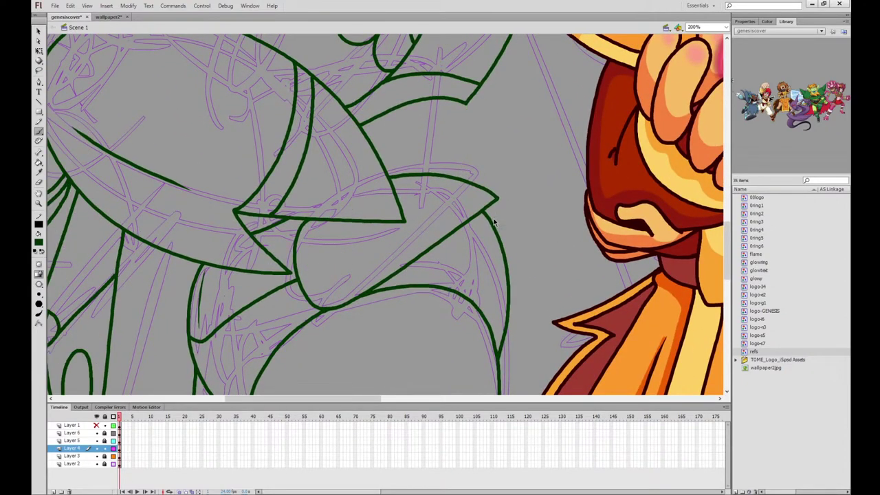
Ink the waist's right edge and two rows of scalloped scales between the waistband and the pointed flap
key(ctrl+y)
mouse_move(376, 152)
mouse_down()
mouse_move(387, 141)
mouse_move(421, 138)
mouse_move(444, 139)
mouse_move(462, 153)
mouse_up()
key(ctrl+z)
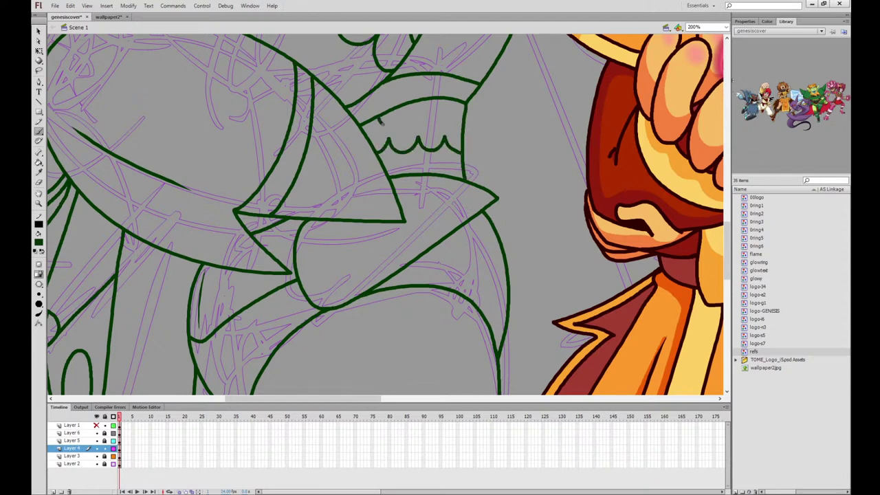
drag(380, 120, 428, 108)
Ink a curled ornament around a small ring inside the rounded flap, extend it along the flap's lower edge, and taper its ends with the Eraser
mouse_move(481, 213)
mouse_down()
mouse_move(348, 278)
mouse_move(356, 251)
mouse_move(321, 227)
mouse_move(343, 229)
mouse_move(337, 249)
mouse_move(333, 233)
mouse_up()
key(ctrl+z)
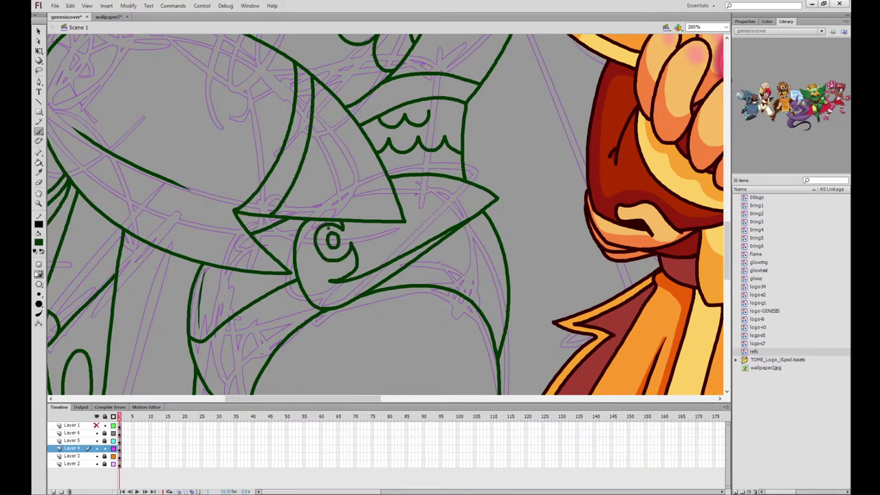
key(e)
key(ctrl+=)
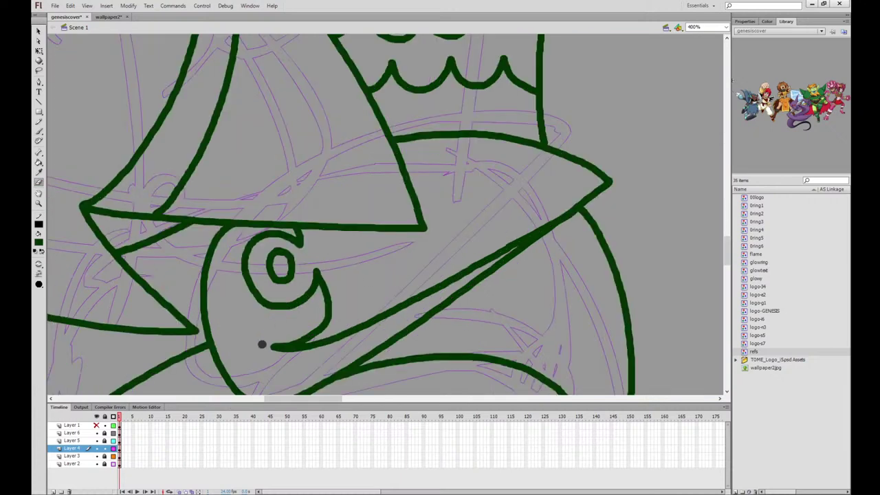
drag(261, 344, 296, 336)
key(ctrl+z)
drag(265, 344, 308, 328)
key(ctrl+z)
drag(310, 262, 335, 284)
drag(306, 255, 264, 240)
key(ctrl+minus)
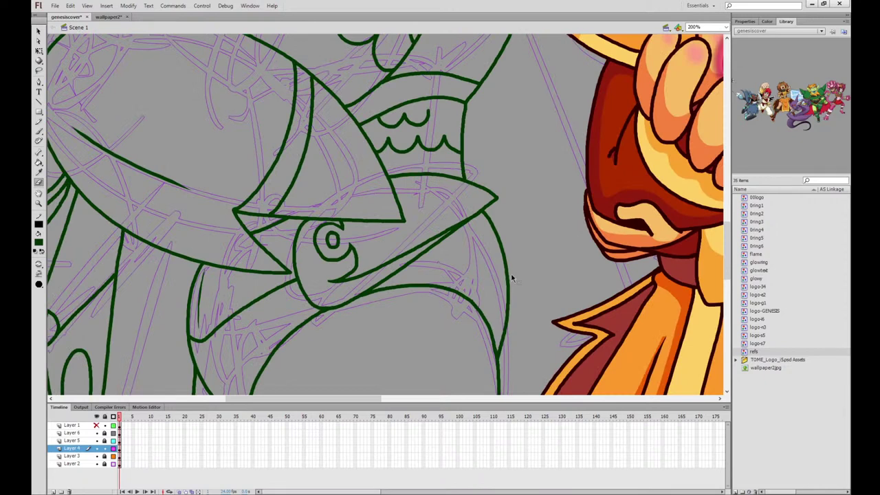
Ink a long cape edge from the large shoulder plate down behind the orange-robed figure and close it along the bottom to the elf's leg
click(38, 130)
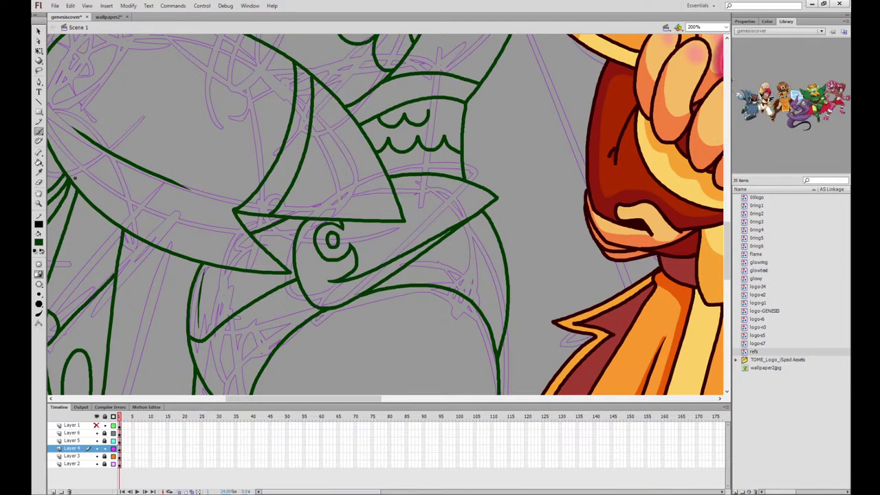
key(e)
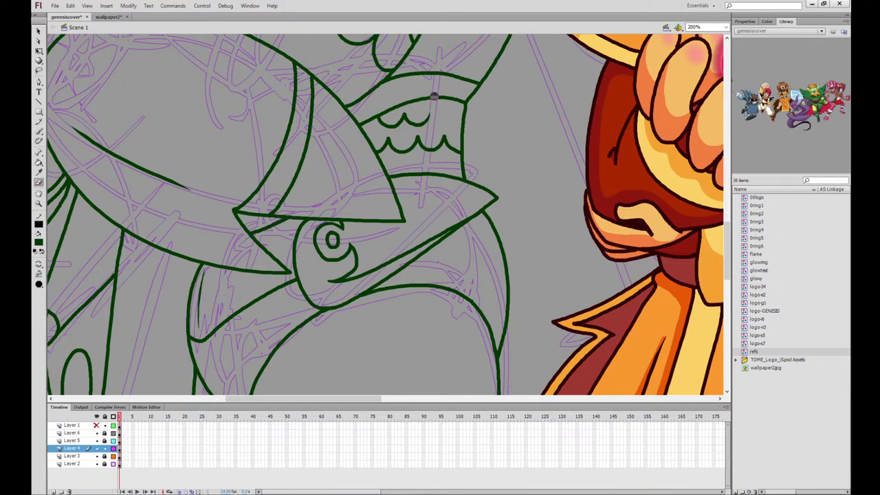
mouse_move(400, 213)
mouse_down()
mouse_move(457, 220)
mouse_move(478, 116)
mouse_move(358, 275)
mouse_up()
drag(498, 136, 353, 264)
click(39, 131)
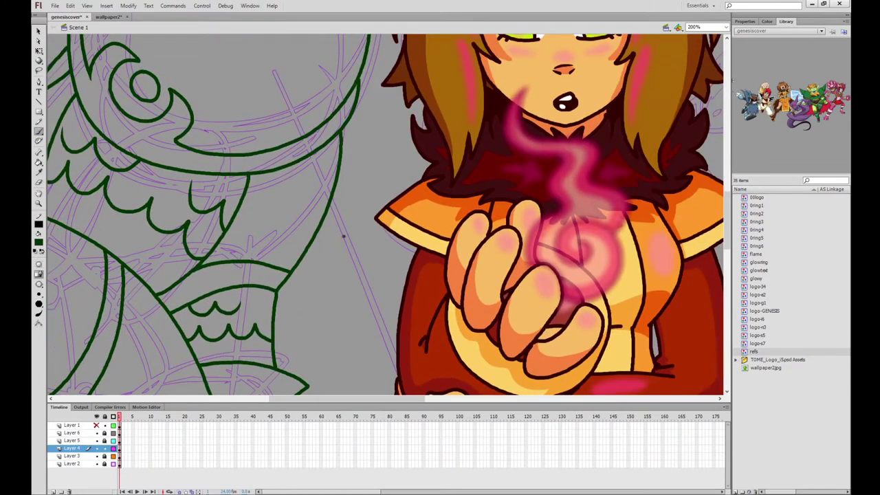
drag(356, 121, 408, 321)
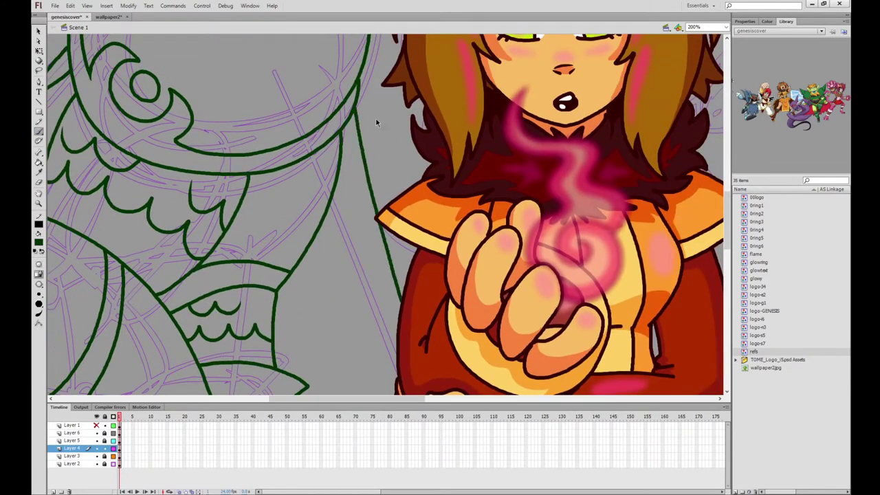
key(ctrl+z)
mouse_move(357, 92)
mouse_down()
mouse_move(427, 353)
mouse_move(435, 66)
mouse_move(433, 128)
mouse_move(424, 141)
mouse_move(471, 373)
mouse_up()
key(ctrl+z)
scroll(464, 156, down, 5)
mouse_move(455, 143)
mouse_down()
mouse_move(474, 297)
mouse_move(455, 314)
mouse_move(293, 293)
mouse_up()
drag(338, 185, 471, 443)
key(ctrl+minus)
key(ctrl+minus)
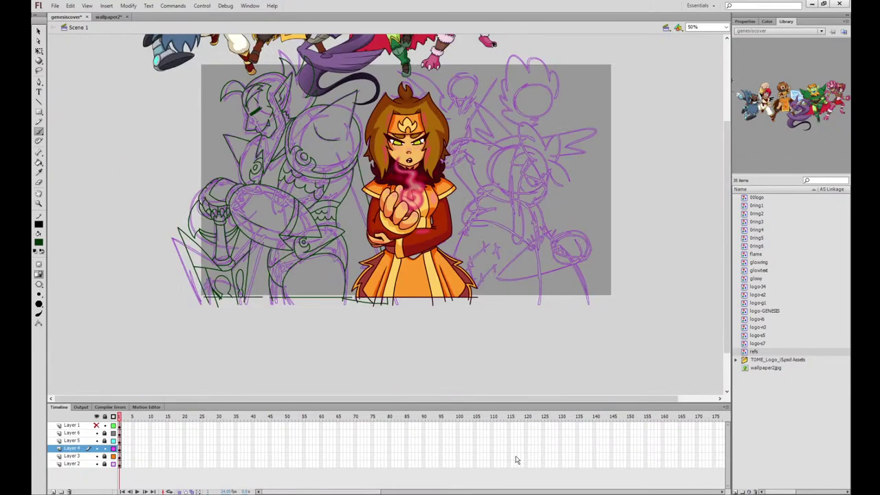
key(ctrl+equal)
key(ctrl+equal)
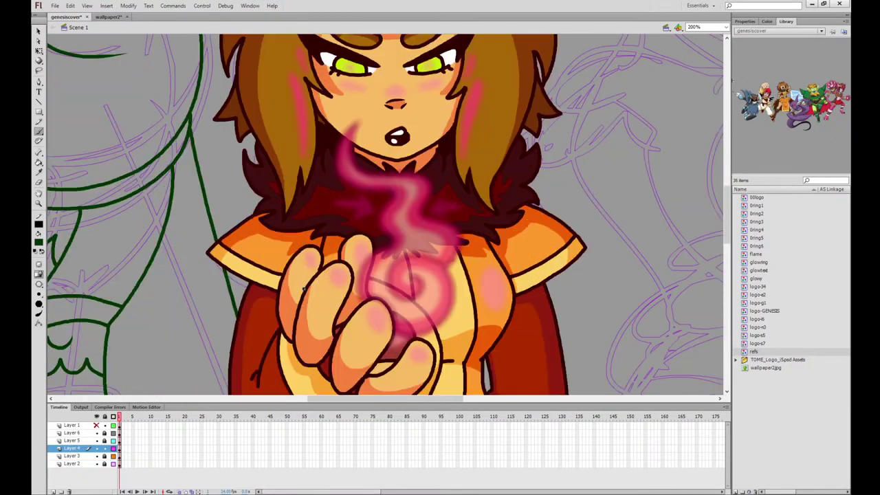
Ink a slanted line from the forearm guard down beside the leg and extend the baseline to meet the leg outlines
drag(270, 323, 679, 83)
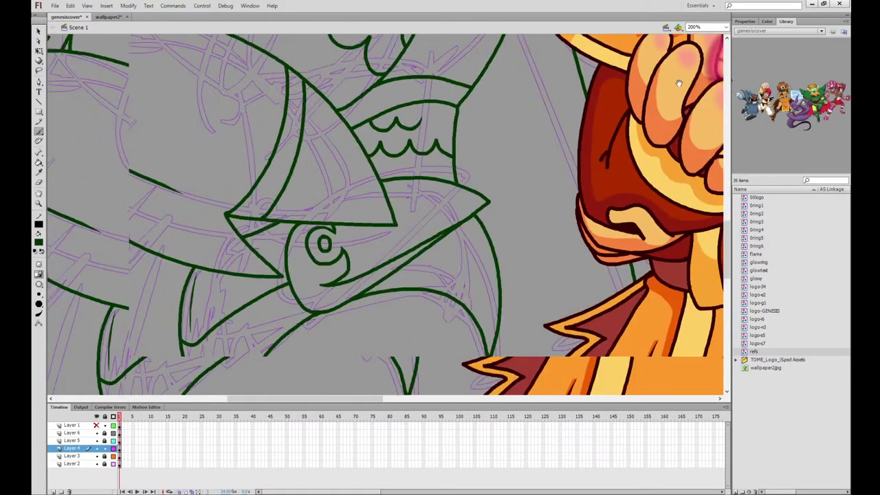
mouse_move(317, 290)
mouse_down()
mouse_move(434, 241)
mouse_move(426, 254)
mouse_up()
drag(486, 159, 475, 255)
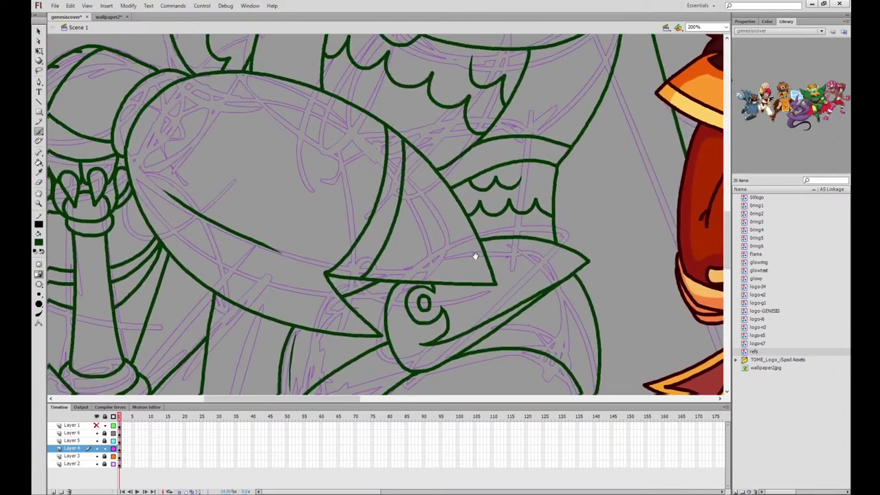
scroll(474, 255, down, 5)
scroll(475, 256, left, 2)
drag(314, 121, 285, 331)
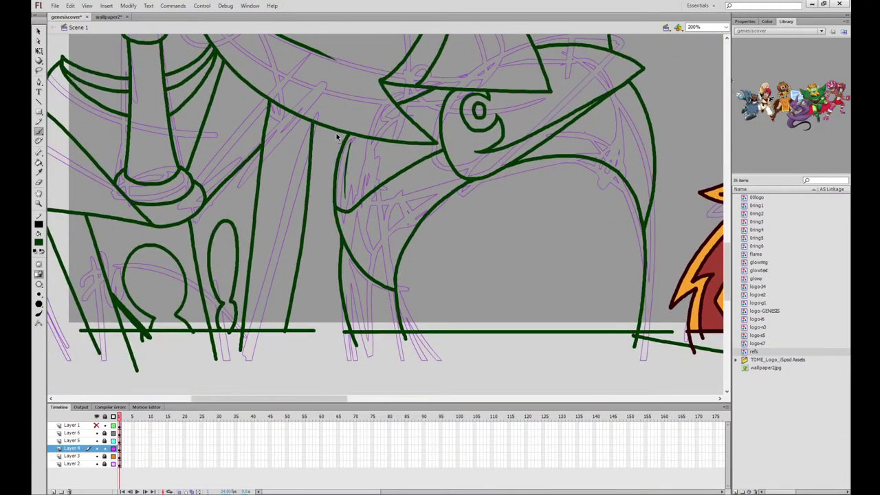
key(ctrl+z)
mouse_move(334, 127)
mouse_down()
mouse_move(299, 347)
mouse_move(392, 330)
mouse_up()
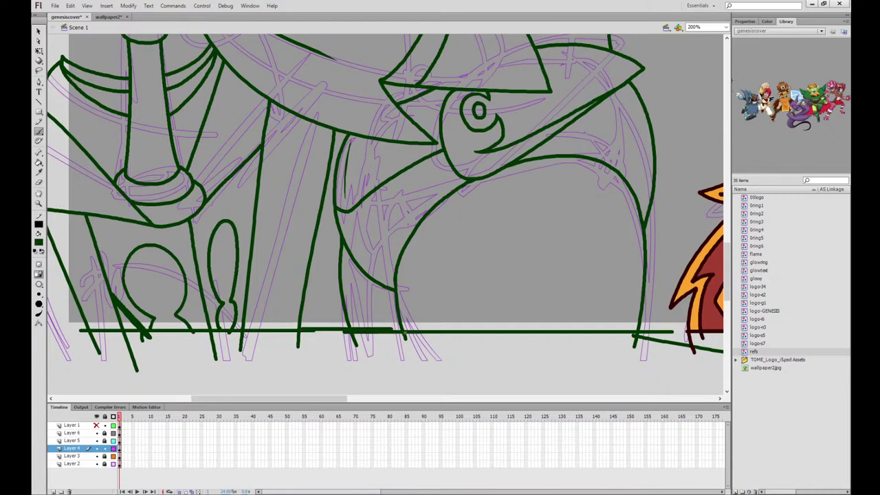
Hide Layer 5 and Layer 6 to inspect the cape line behind the robed figure, and show both layers again
drag(621, 195, 516, 393)
key(ctrl+minus)
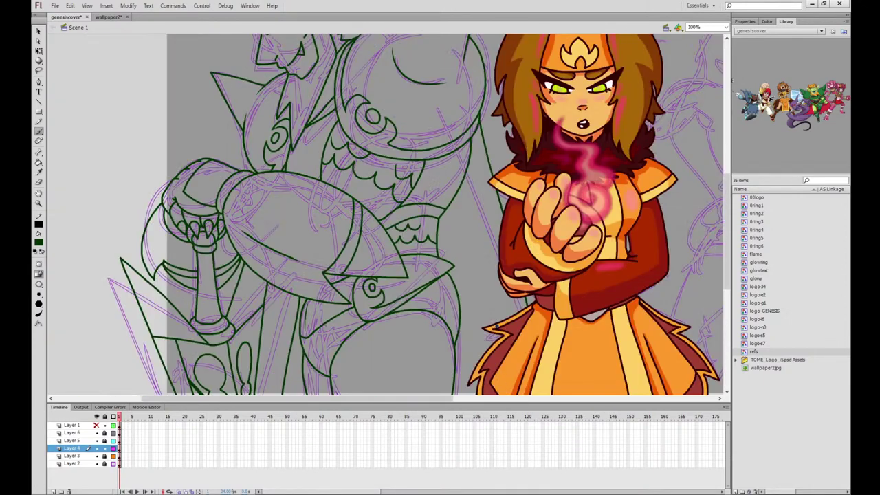
key(ctrl+minus)
key(ctrl+equal)
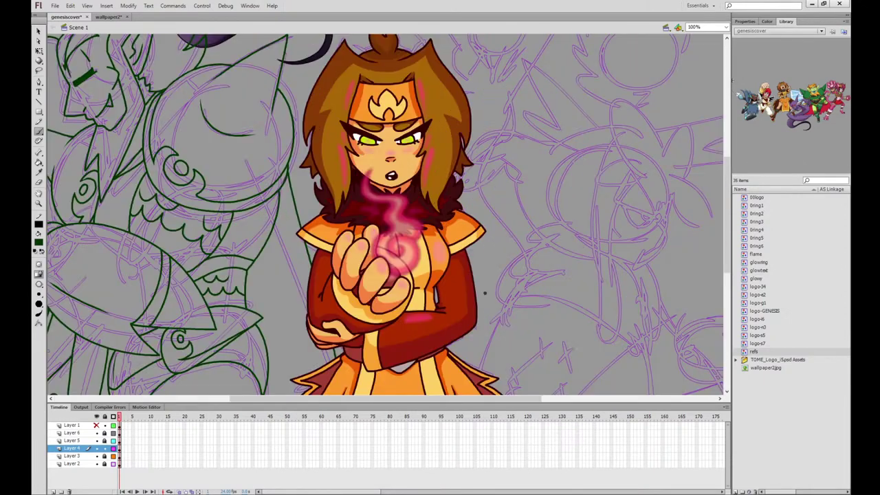
drag(391, 189, 559, 135)
drag(97, 432, 97, 440)
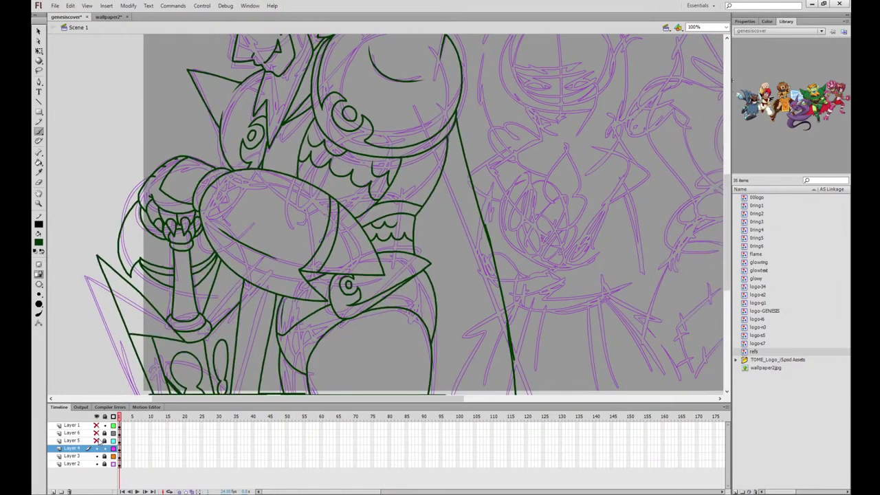
click(96, 440)
click(97, 432)
Sample the yellow hair colour from the elf in wallpaper2 and fill the genesiscover elf's hair and beard with it
click(109, 16)
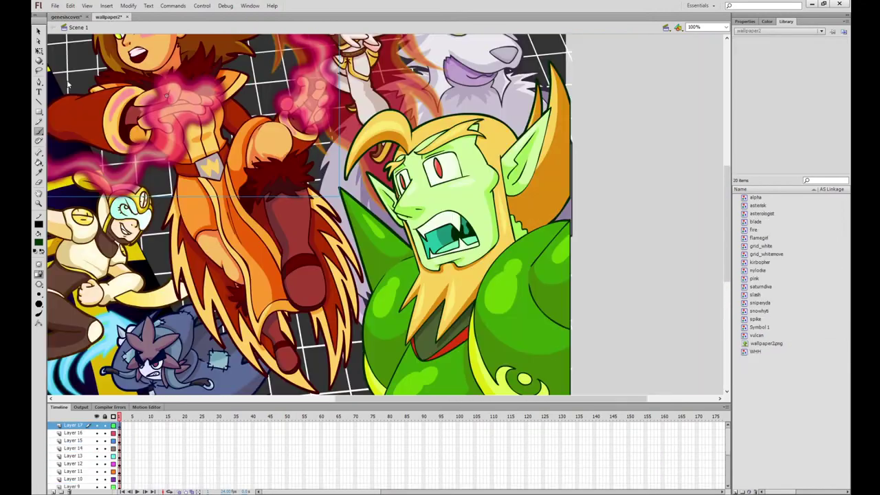
click(63, 16)
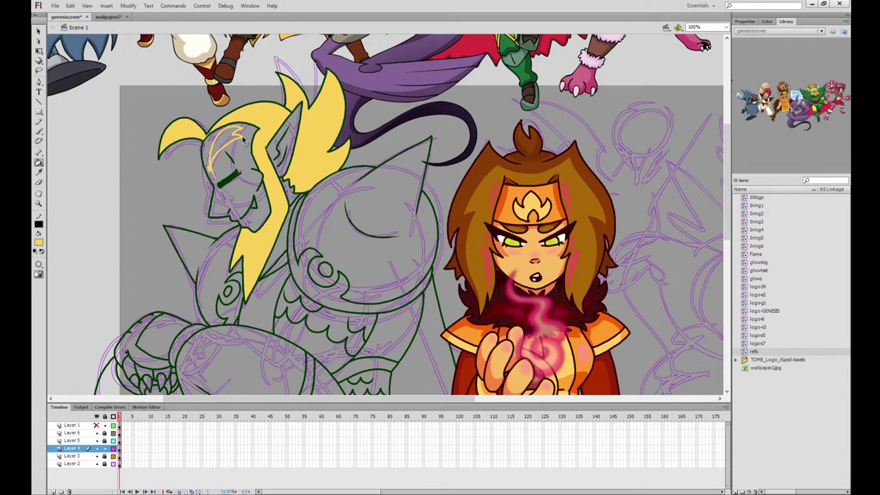
Sample the light green skin colour from the elf in wallpaper2 and fill the genesiscover elf's face and ear
click(108, 17)
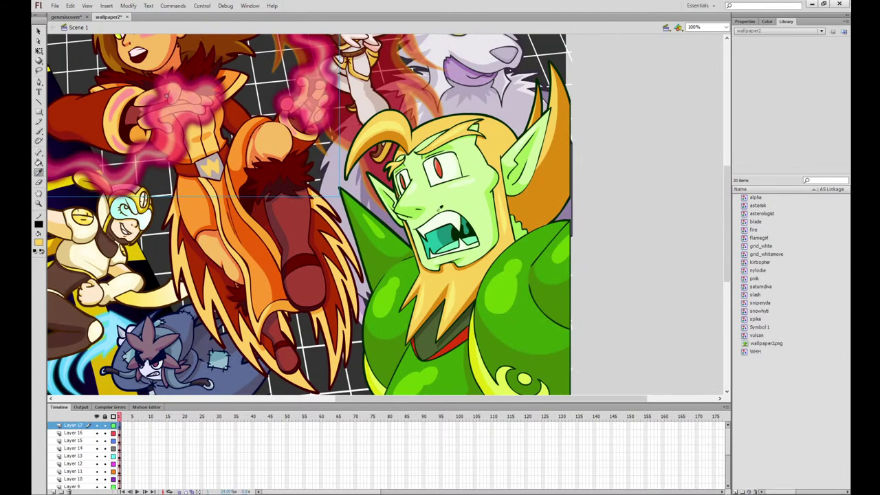
click(66, 17)
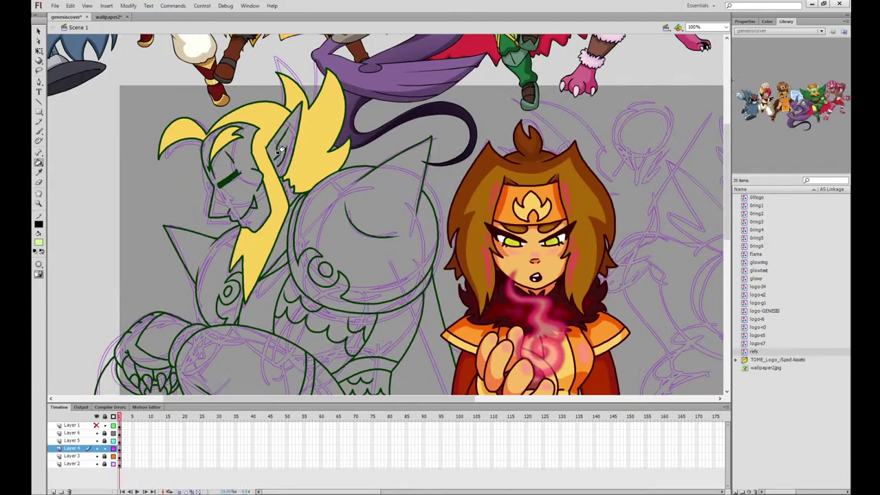
click(249, 156)
click(284, 190)
drag(337, 260, 357, 142)
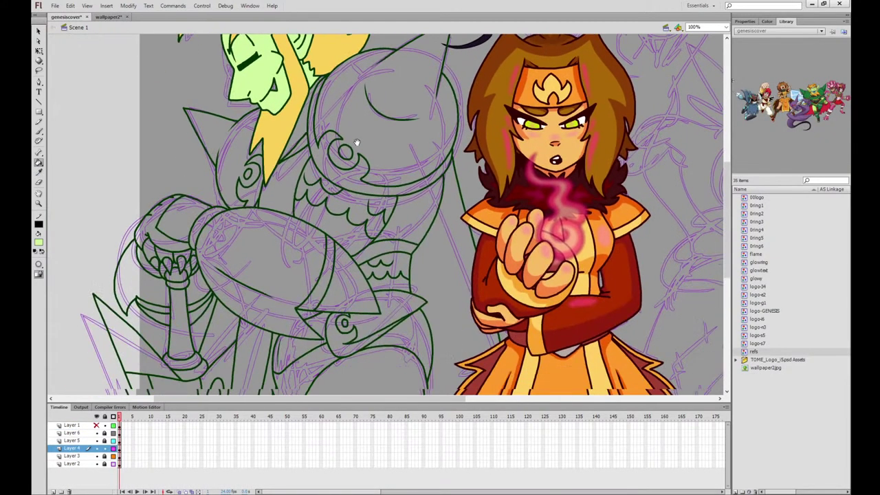
Fill the elf's hand, the bare torso below the scales and the legs with the light green skin colour
click(154, 240)
click(151, 249)
click(167, 252)
click(177, 253)
click(189, 251)
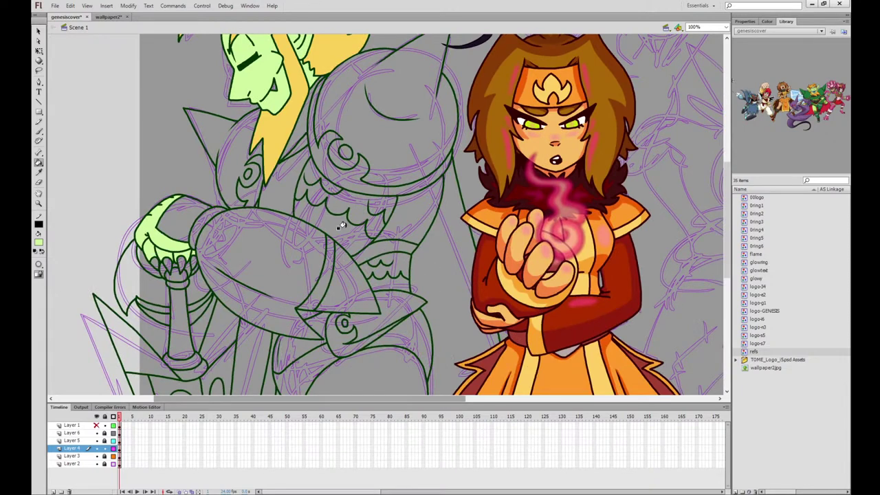
click(369, 379)
scroll(299, 279, down, 3)
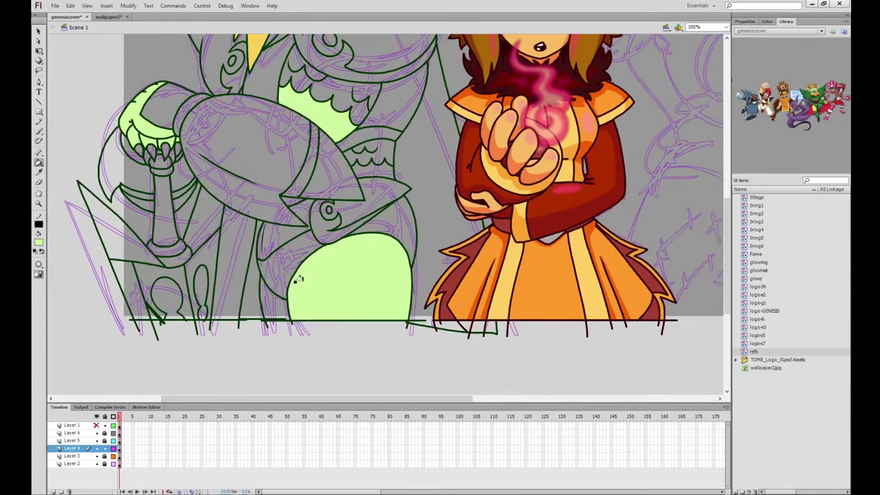
scroll(385, 275, up, 2)
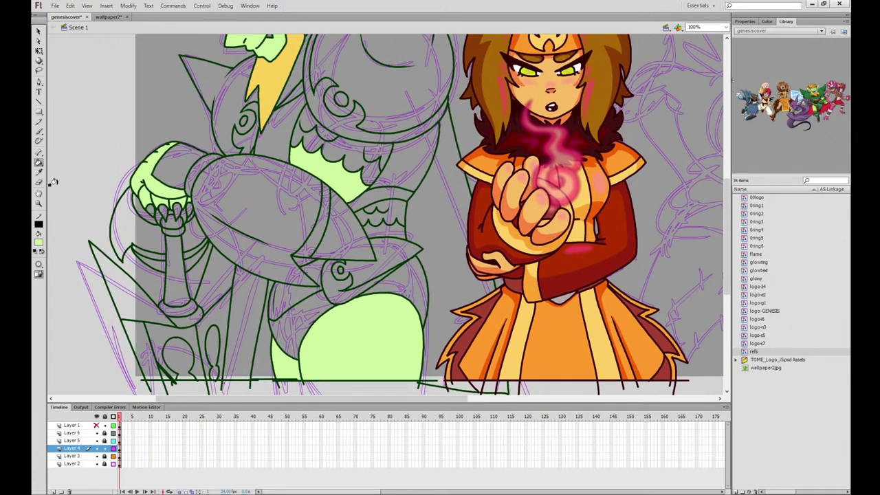
Sample the armour green from wallpaper2 and fill the elf's shoulder plates, chest, torso side and pointed waist flap
click(104, 17)
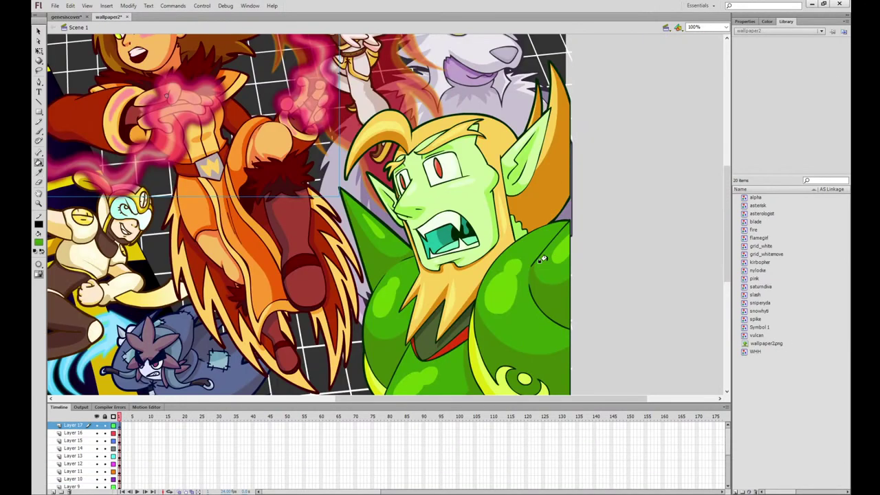
click(66, 17)
click(408, 82)
click(318, 94)
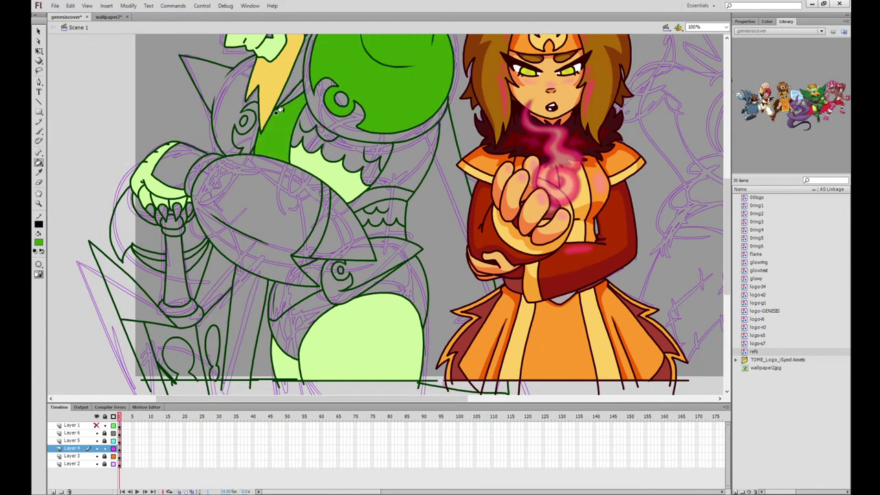
click(236, 94)
click(408, 160)
click(390, 244)
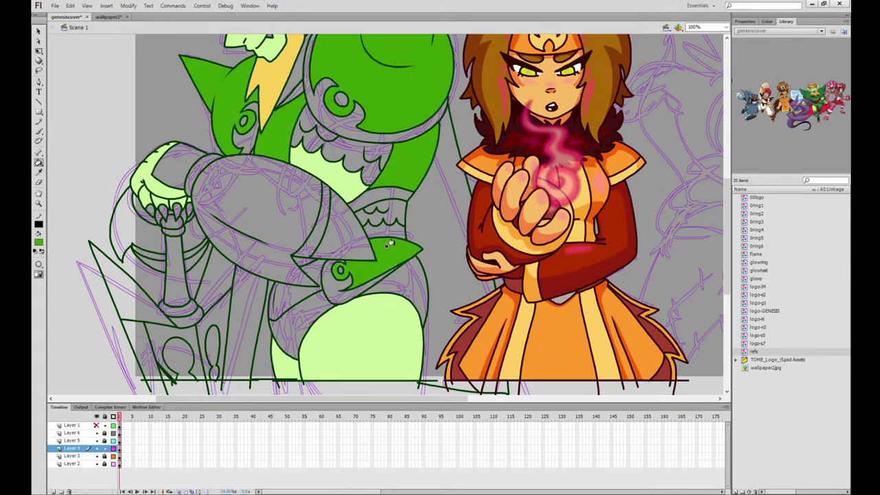
Fill the forearm guard, the back of the hand, the curved shape behind the hand and the hip panels with armour green
click(330, 229)
click(297, 219)
click(171, 167)
click(148, 223)
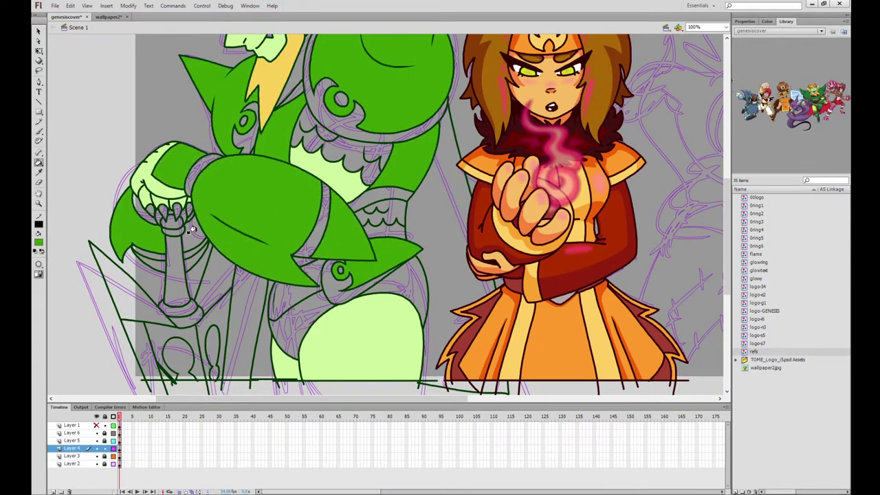
click(304, 301)
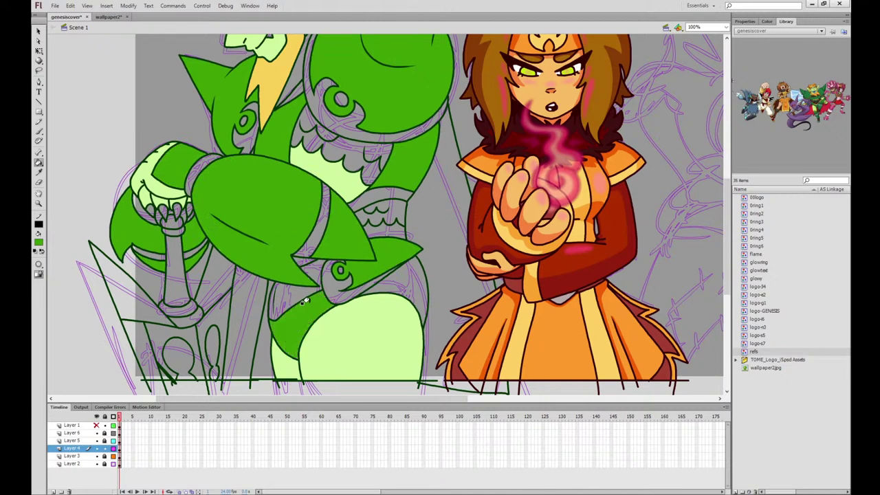
click(382, 290)
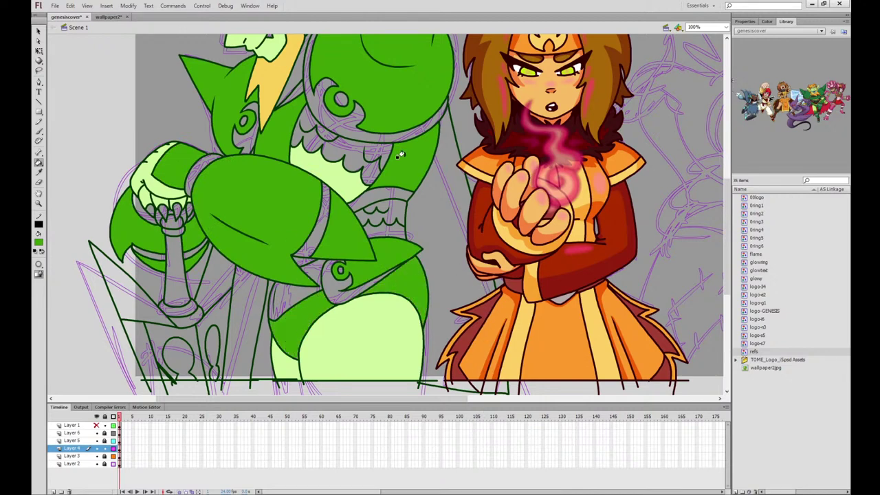
Sample the yellow trim colour from wallpaper2 and fill the large shoulder plate's trim and ring and the smaller shoulder's curled ornament
click(108, 16)
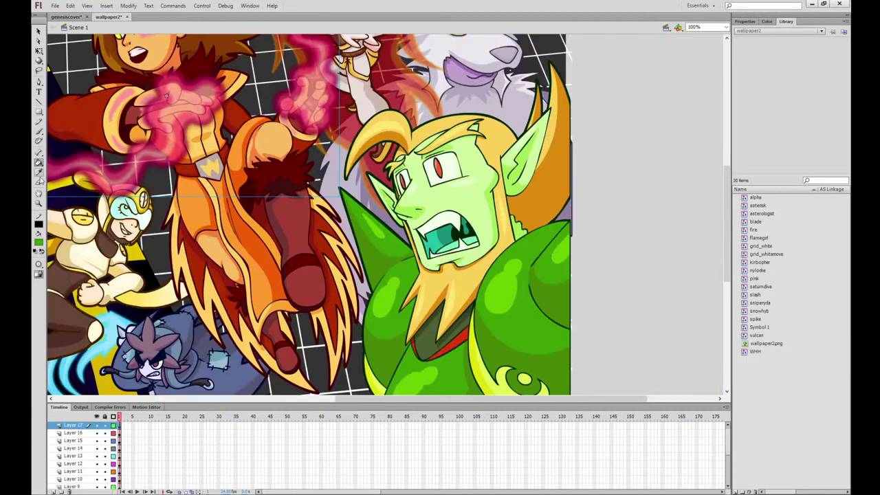
click(486, 365)
click(57, 16)
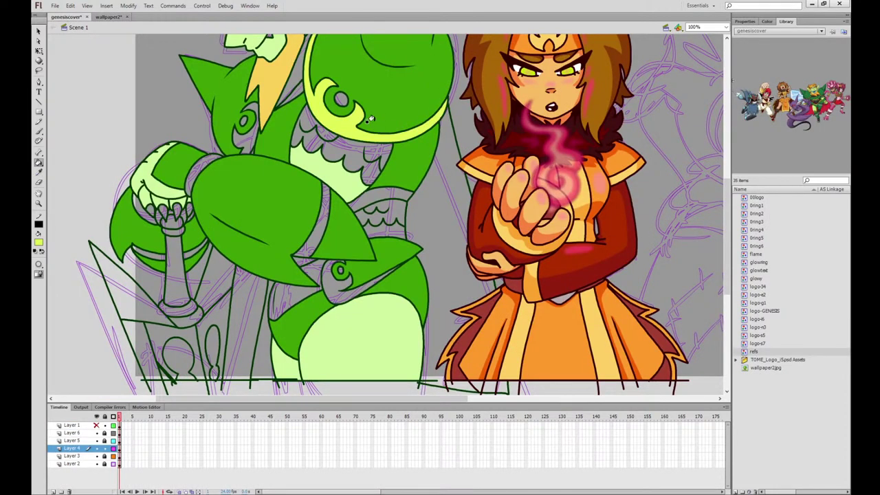
click(338, 98)
click(242, 138)
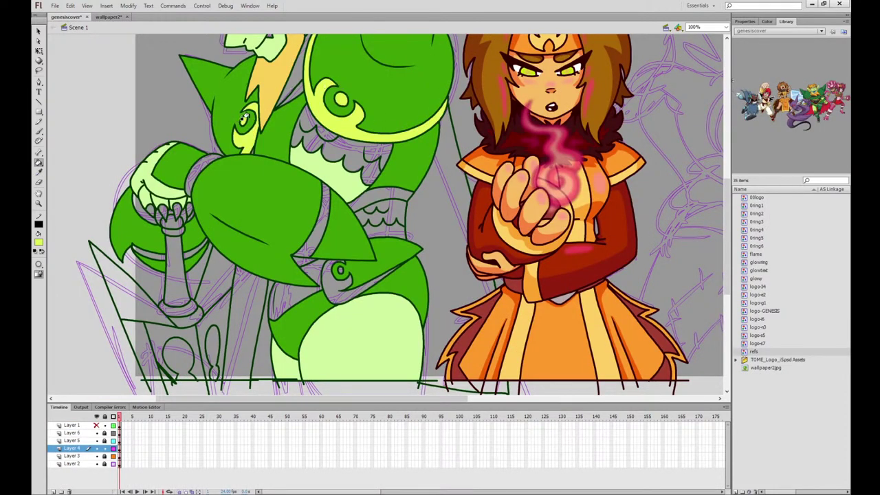
Fill the wrist band and the curved band across the forearm guard with the yellow trim colour
key(i)
click(280, 108)
click(38, 173)
click(342, 121)
click(314, 222)
click(196, 164)
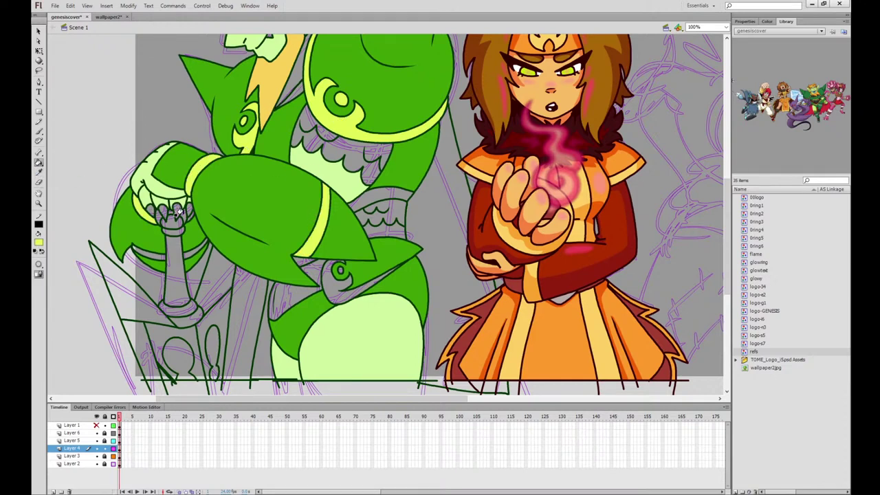
Fill the ring below the elf's hand, the band on the curved shape behind it and the collar at the handle's base with yellow
click(171, 231)
click(151, 254)
click(194, 249)
click(180, 304)
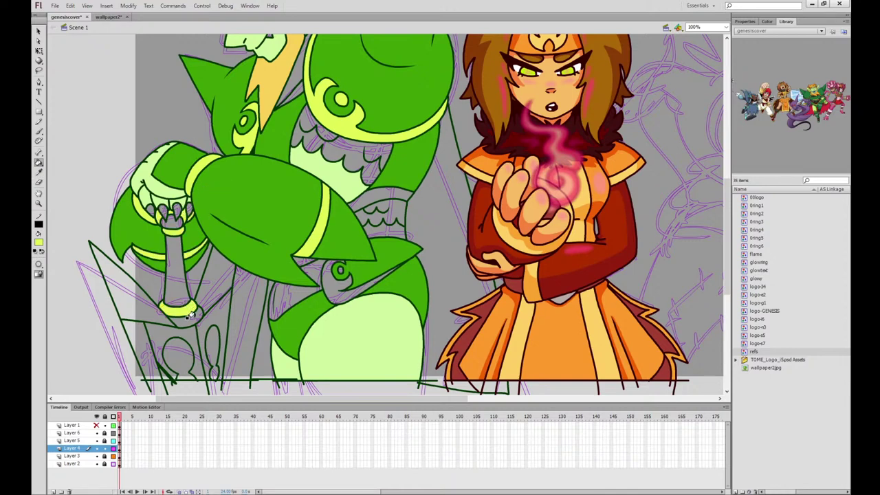
click(186, 317)
Fill the pointed guard and blade sections below the weapon's handle with the yellow trim colour
click(108, 17)
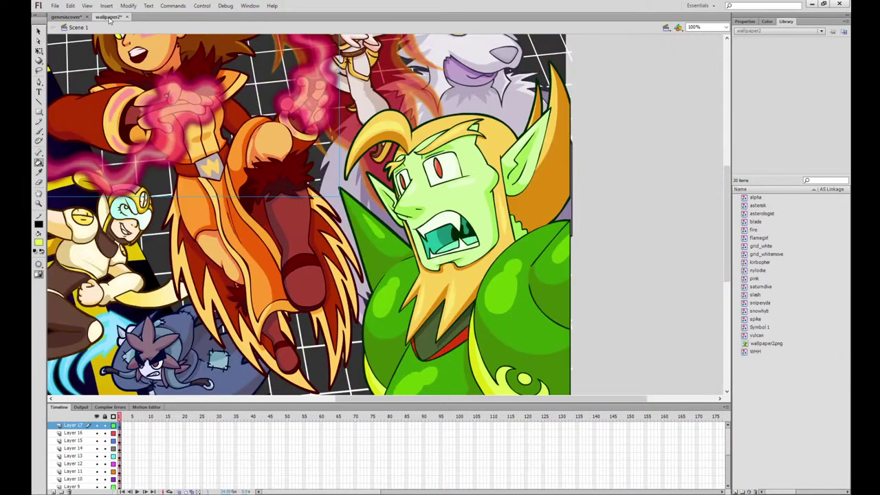
click(68, 17)
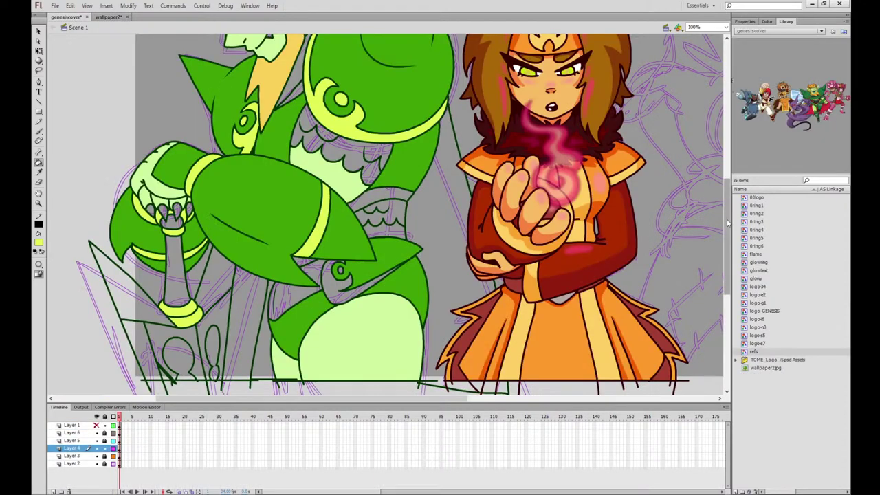
mouse_move(726, 227)
mouse_down()
mouse_move(725, 123)
mouse_move(721, 234)
mouse_up()
click(141, 275)
click(145, 304)
click(154, 300)
click(208, 285)
click(225, 220)
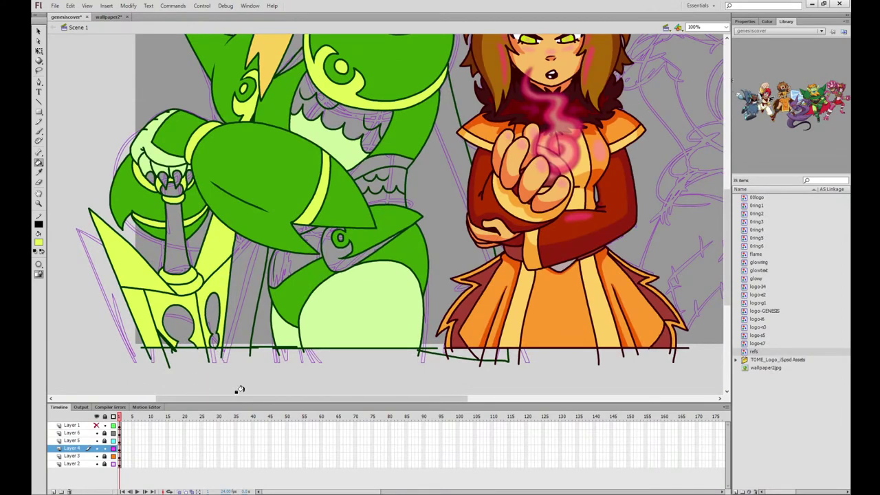
Sample the dark olive collar colour from wallpaper2 and fill the elf's neck and the scales below the large shoulder plate
click(39, 172)
click(110, 18)
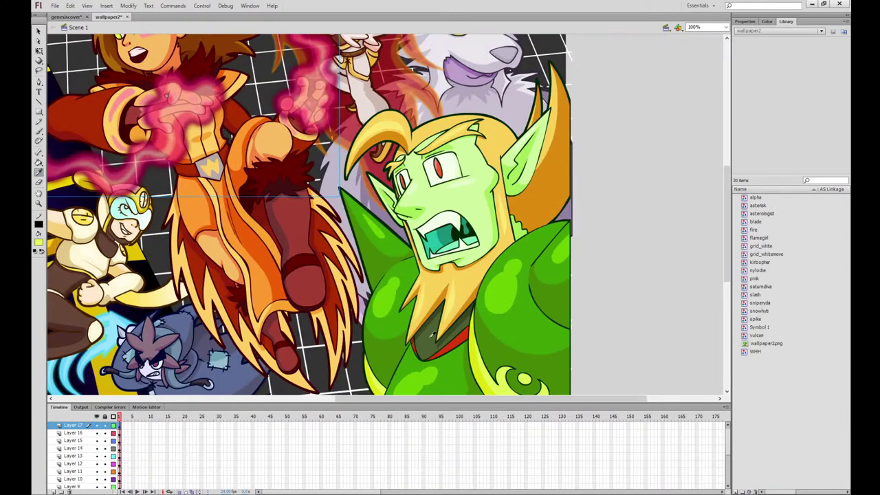
click(77, 17)
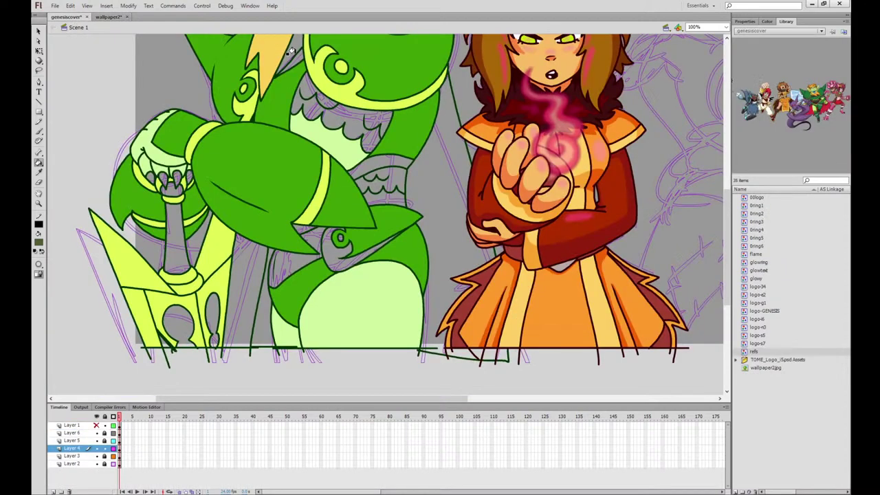
click(352, 99)
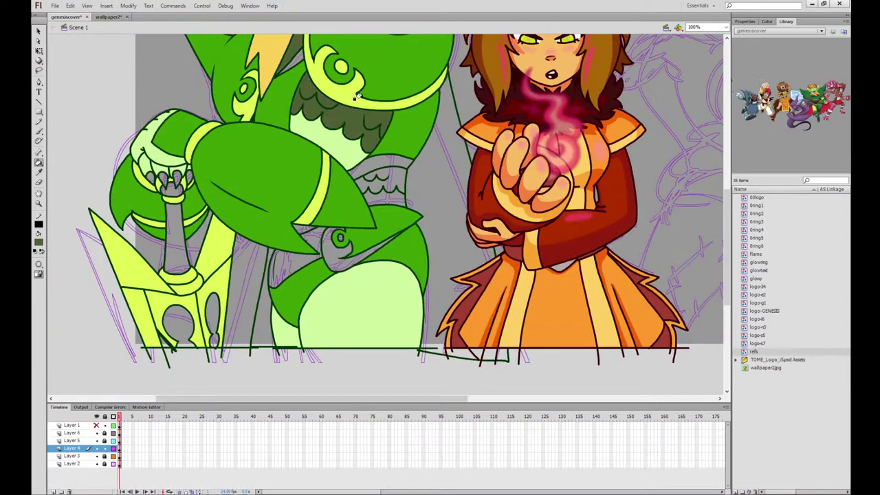
click(387, 166)
Check the elf in the reference lineup, and fill the area under the waist scales and the gap below the forearm guard with dark olive
drag(565, 101, 377, 477)
drag(536, 198, 537, 196)
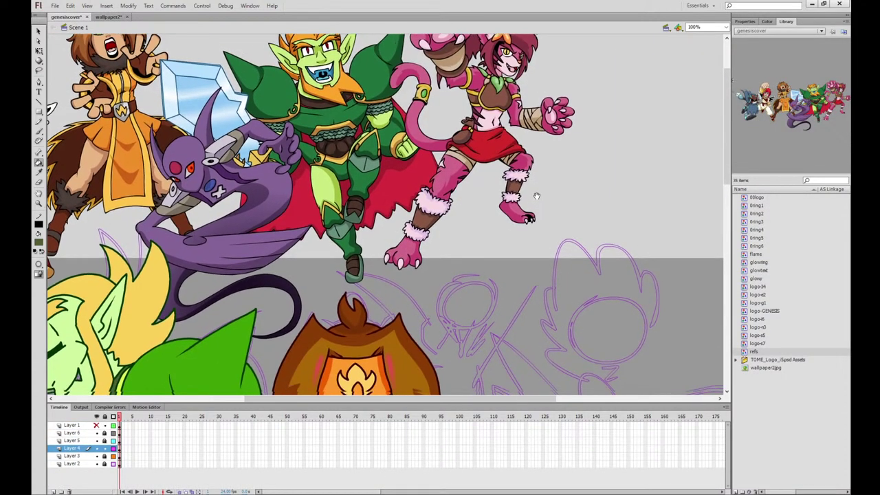
scroll(536, 196, down, 5)
scroll(508, 158, left, 3)
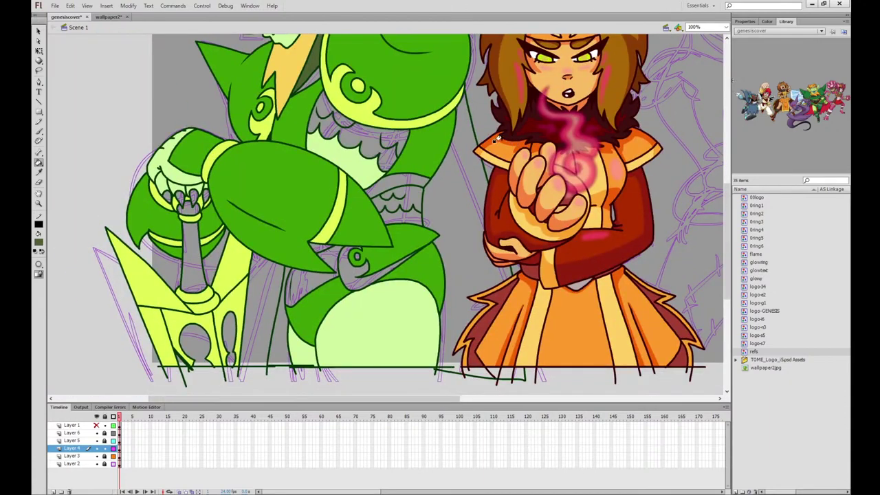
click(398, 216)
click(314, 244)
Sample the yellow trim colour from the shoulder plate and fill the hip armour's curled trim
click(39, 172)
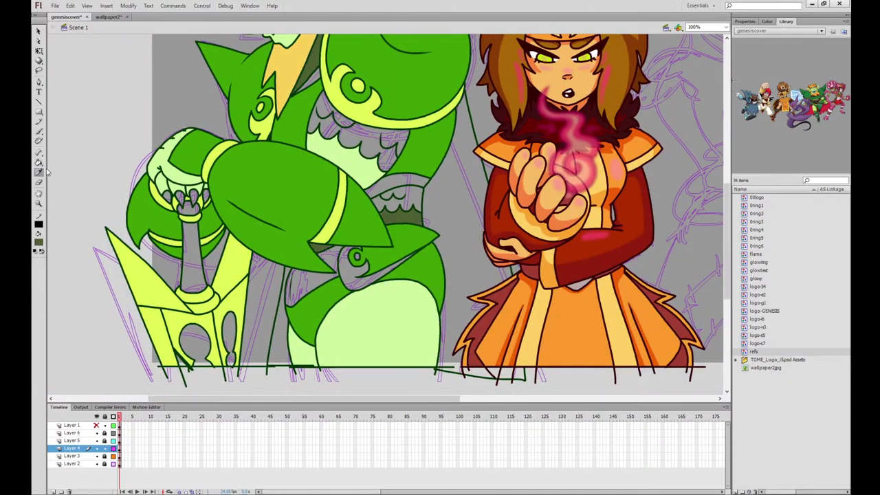
click(351, 112)
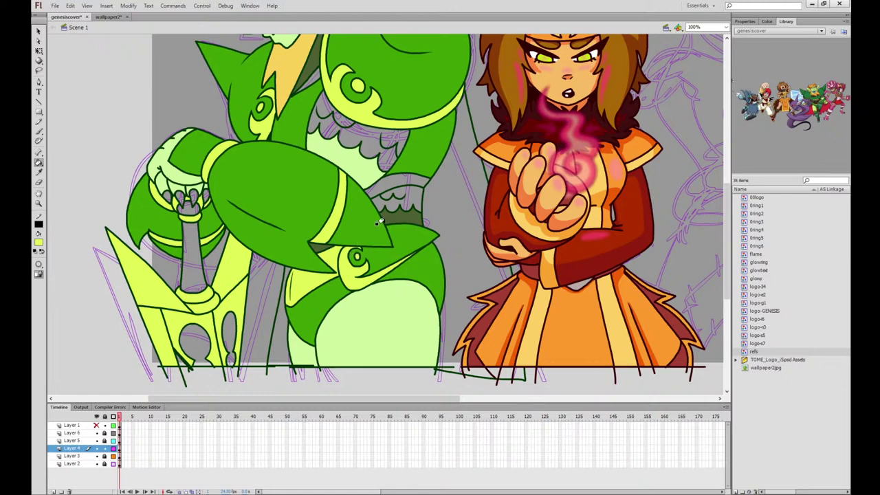
Sample white from the fire girl's eye and fill the elf's fang and the four claws gripping the handle
mouse_move(468, 232)
mouse_down()
mouse_move(484, 254)
mouse_move(466, 328)
mouse_up()
click(39, 172)
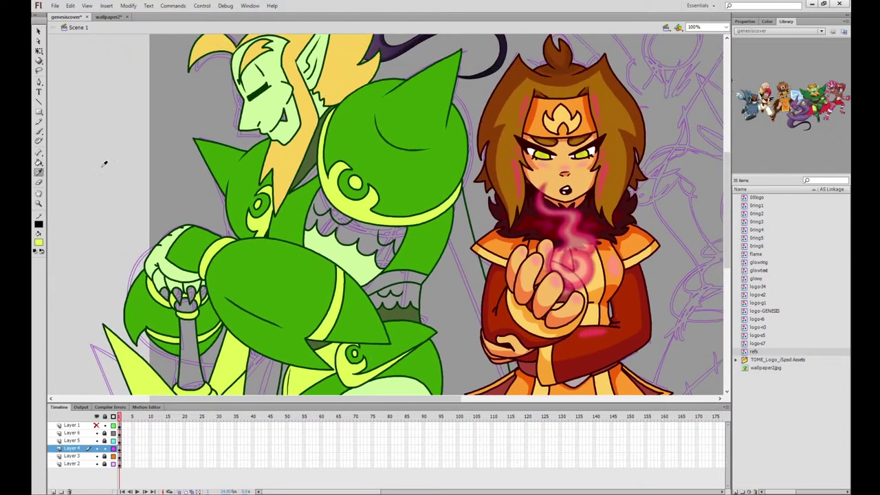
click(536, 150)
click(282, 116)
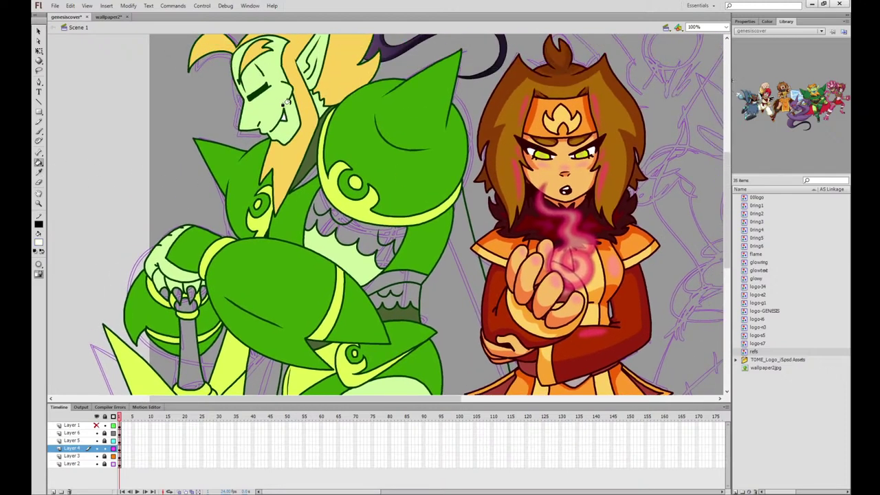
click(163, 292)
click(176, 291)
click(189, 293)
click(201, 292)
Sample the red from the elf's collar in wallpaper2 and fill the cape on both sides of the body
drag(252, 289, 206, 290)
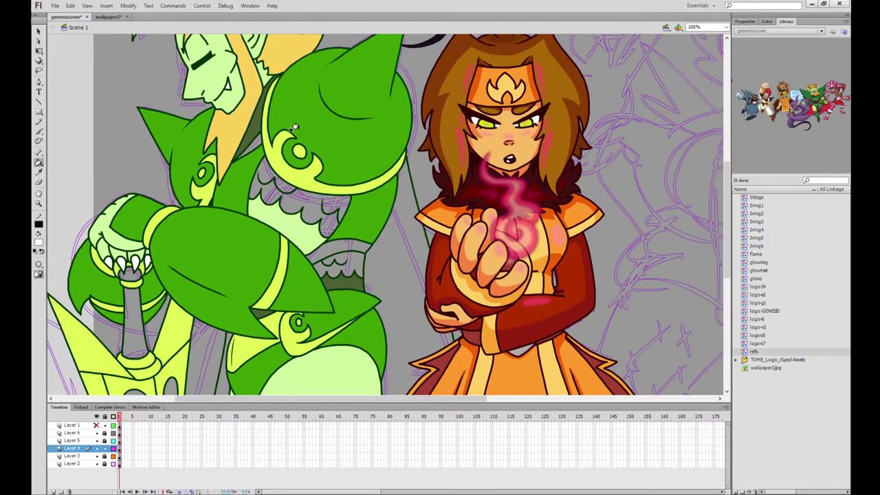
click(39, 171)
click(108, 16)
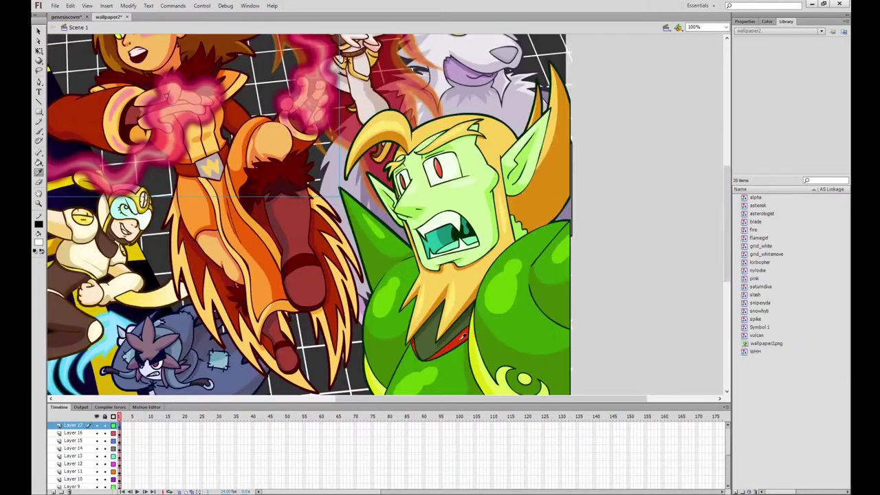
click(461, 338)
click(68, 17)
click(389, 223)
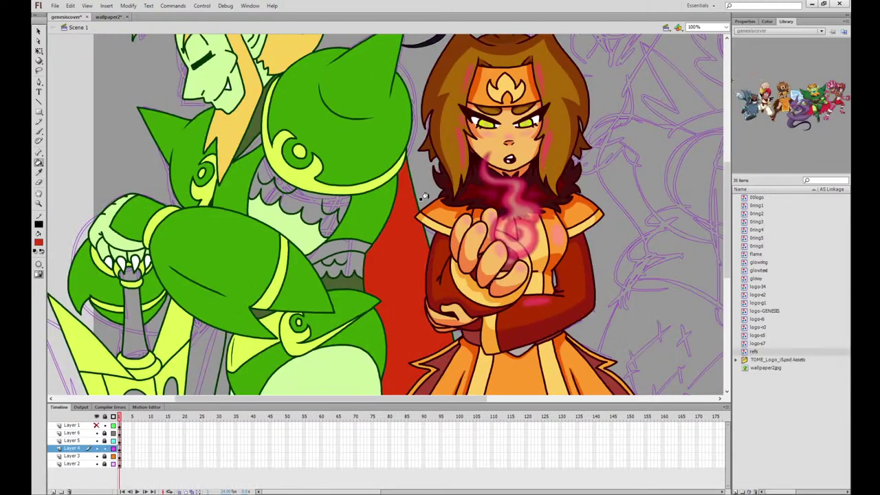
drag(304, 282, 363, 193)
click(263, 268)
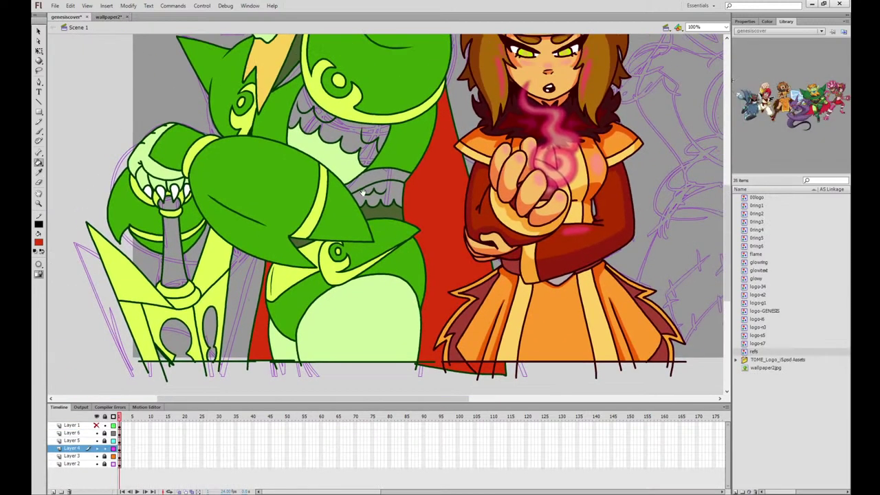
Sample the yellow trim colour from the shoulder plate and fill the curved band above the waist scales
click(38, 172)
click(350, 106)
click(381, 177)
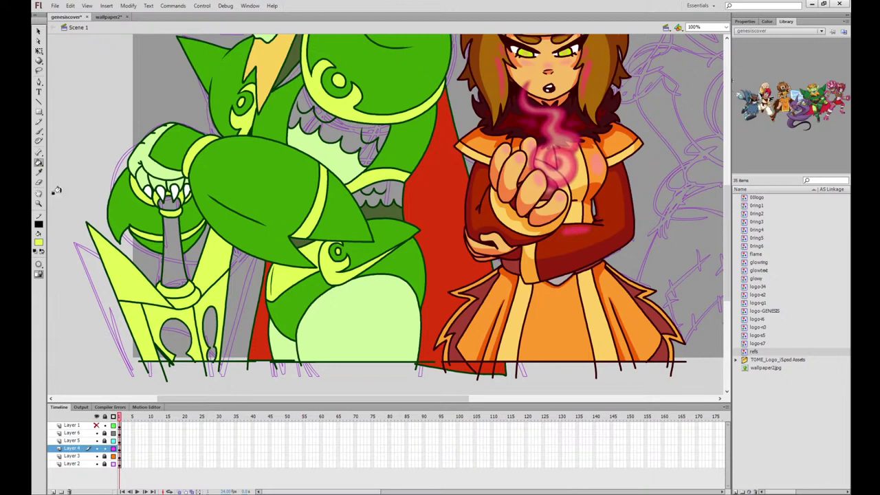
Fill the cape piece beside the neck with the cape red, and the shoulder and waist scales with grey-green
alt+click(445, 148)
click(292, 68)
click(374, 112)
click(383, 188)
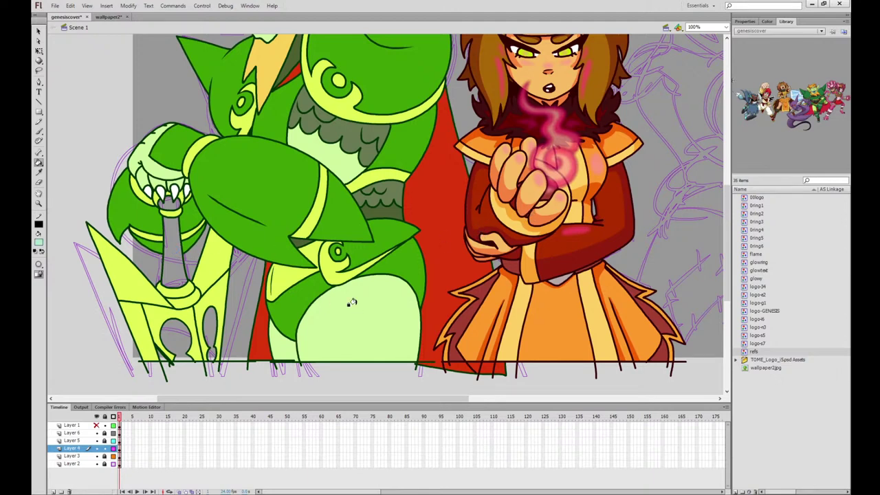
Fill the weapon's rounded inlays, its handle and the piece under the claws with pale aqua
click(179, 332)
click(210, 330)
click(173, 251)
click(166, 201)
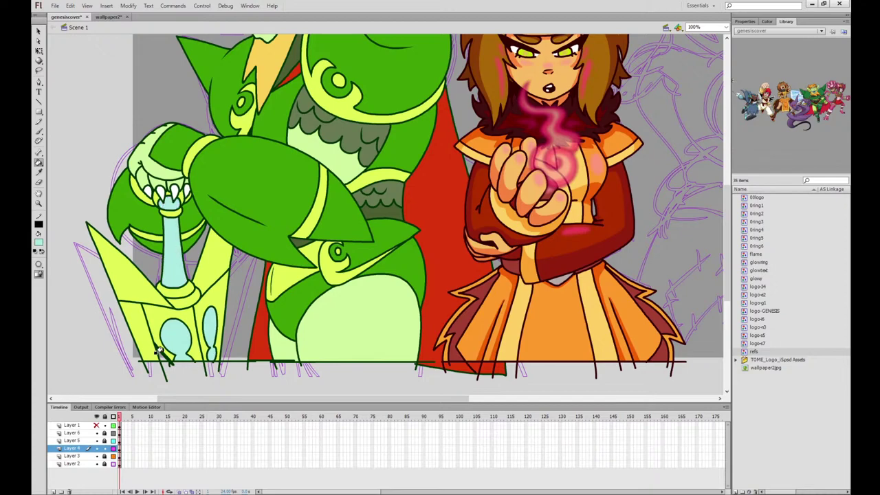
Sample the dark olive from the elf's collar and fill the weapon's handle with it
click(39, 172)
click(290, 66)
click(171, 257)
Sample the orange hair shading colour from wallpaper2 and save the genesiscover file
drag(729, 232, 729, 121)
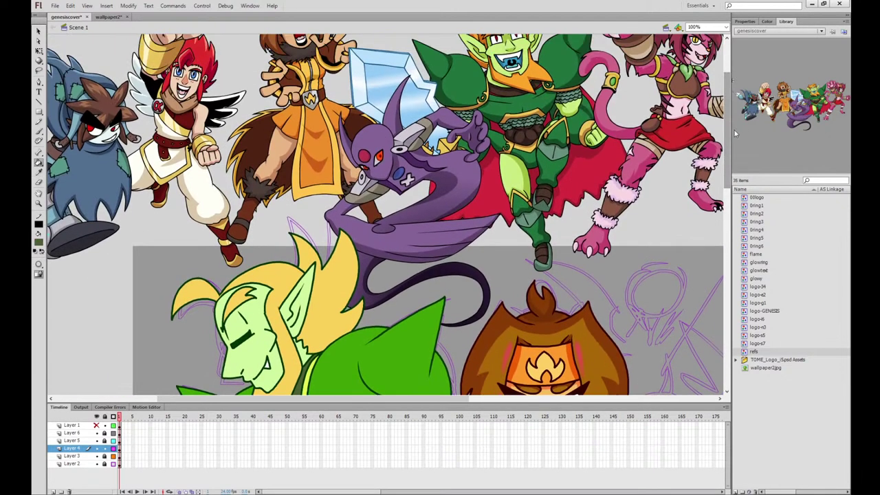
drag(456, 385, 483, 148)
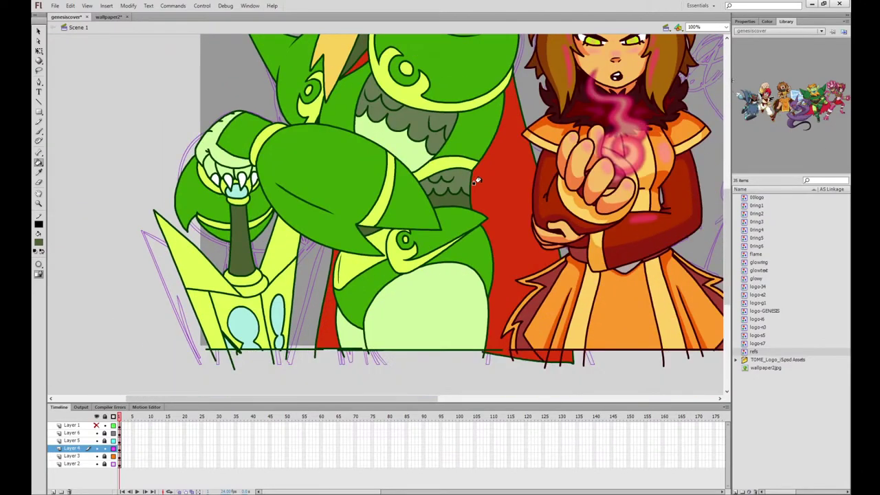
drag(443, 126, 416, 355)
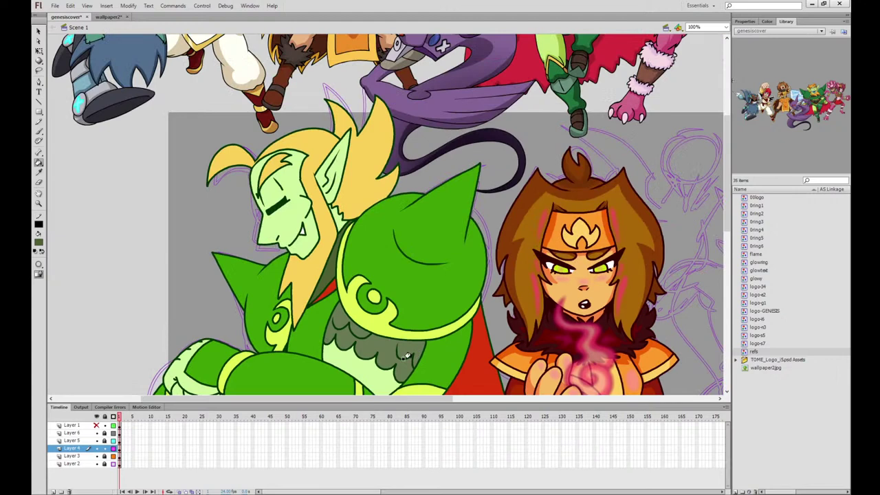
key(ctrl+Tab)
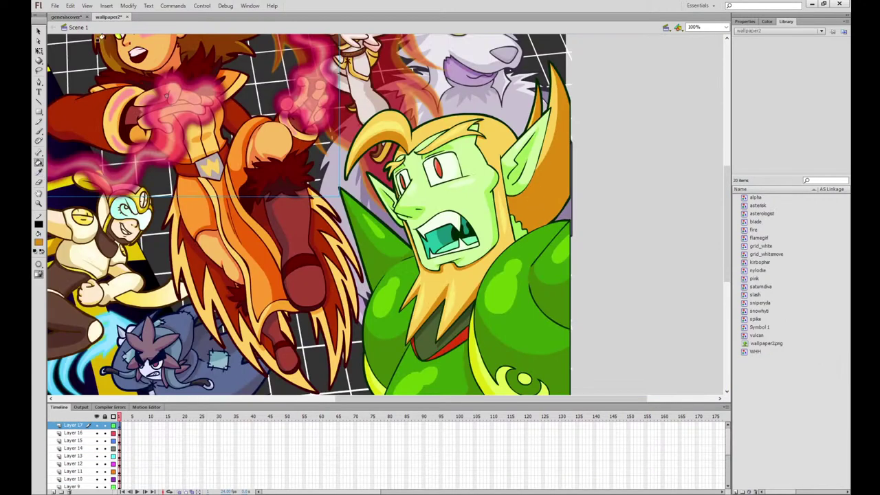
click(65, 17)
key(ctrl+minus)
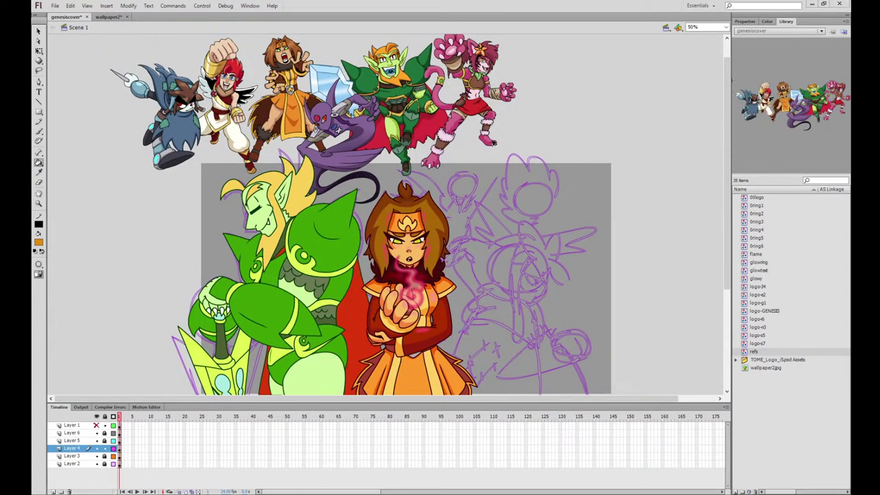
key(ctrl+s)
Select the elf's yellow hair fill and brush orange shading outlines along the three hair spikes behind the ear
key(ctrl+equal)
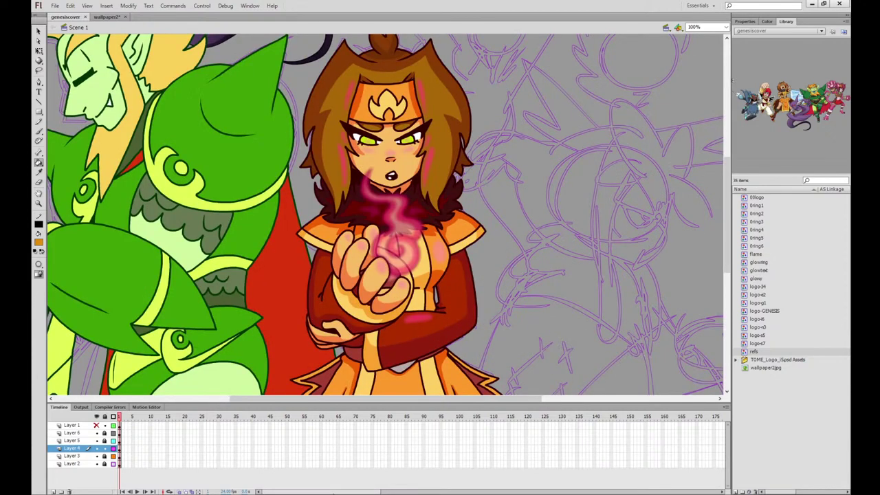
key(q)
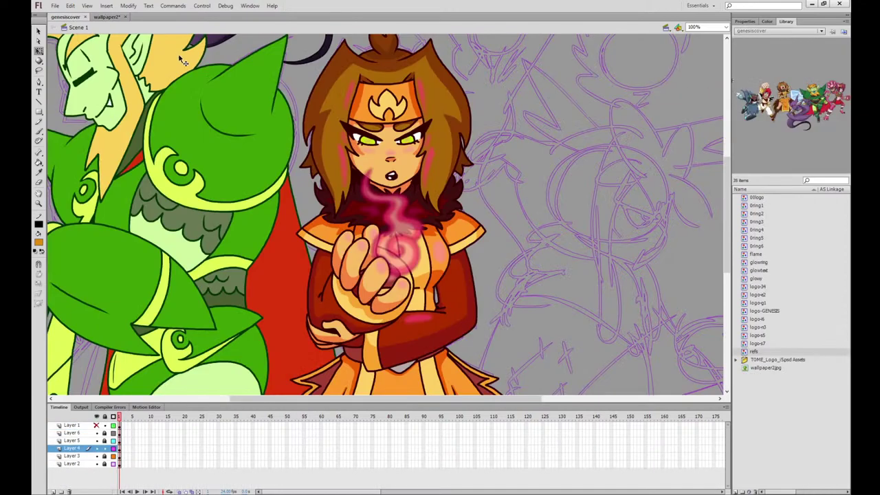
drag(153, 42, 384, 178)
key(ctrl+equal)
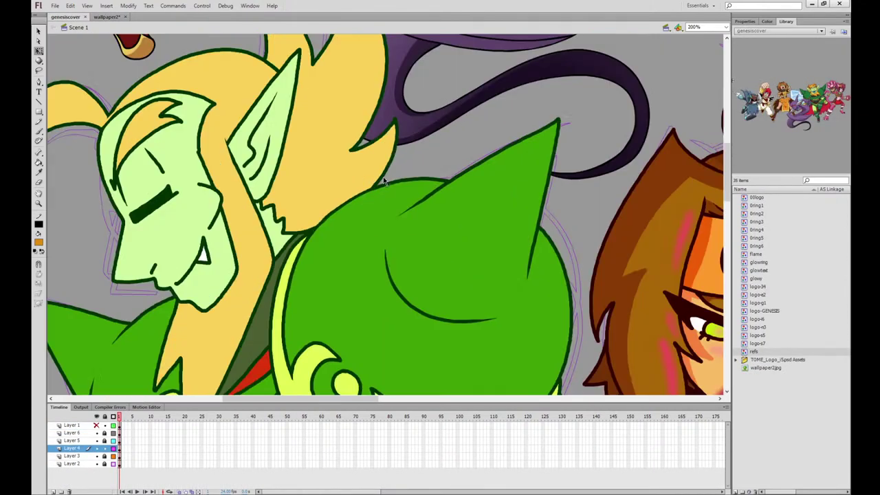
click(363, 148)
key(b)
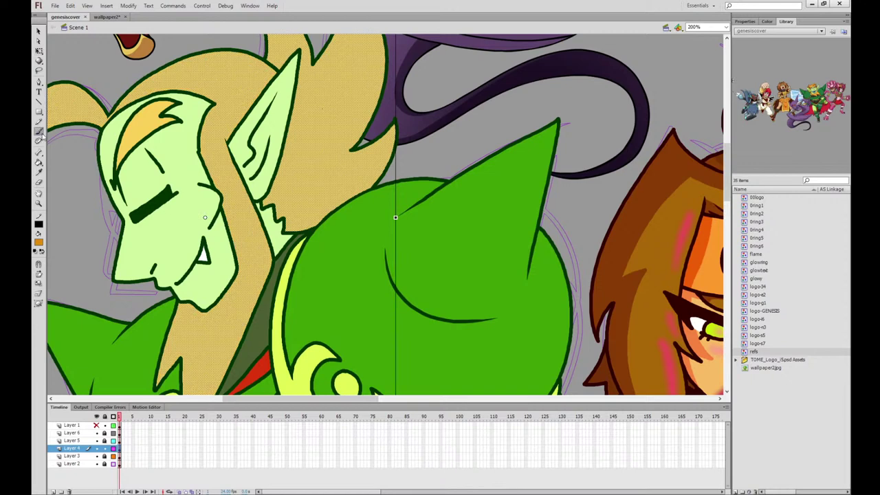
drag(399, 148, 414, 228)
mouse_move(362, 64)
mouse_down()
mouse_move(371, 148)
mouse_move(299, 216)
mouse_up()
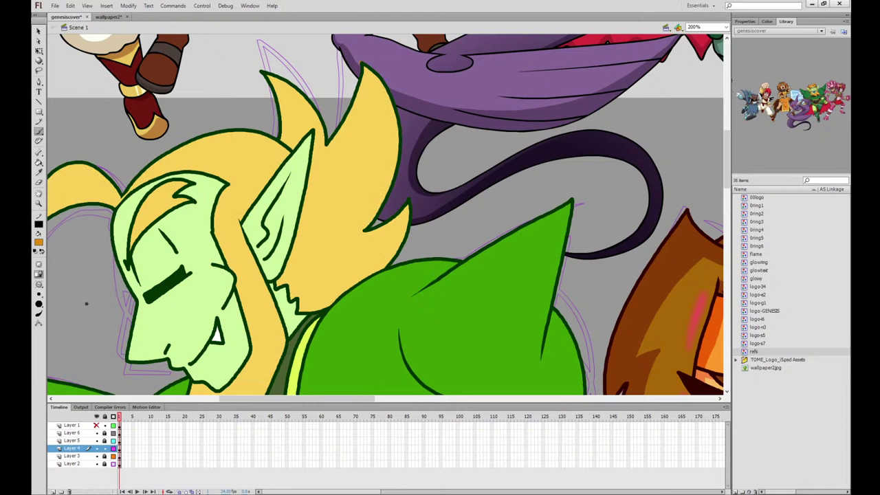
key(ctrl+z)
mouse_move(365, 67)
mouse_down()
mouse_move(371, 145)
mouse_move(297, 224)
mouse_up()
mouse_move(268, 75)
mouse_down()
mouse_move(310, 139)
mouse_move(313, 172)
mouse_up()
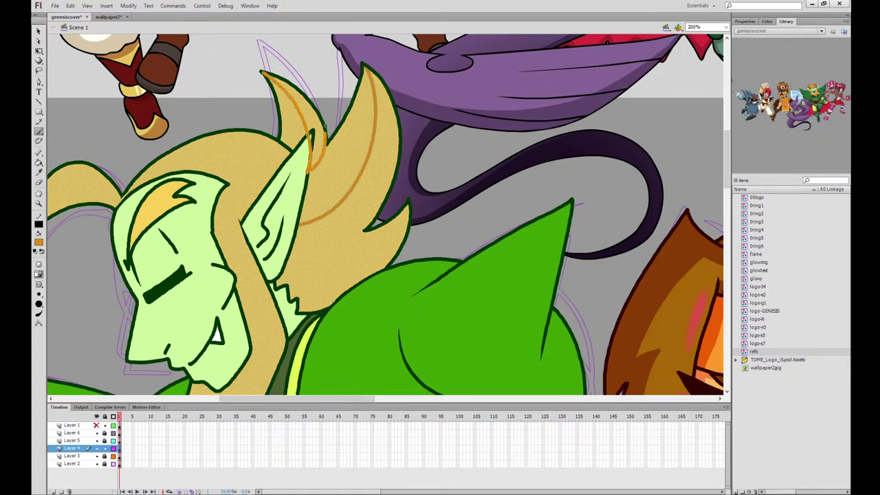
drag(368, 228, 406, 223)
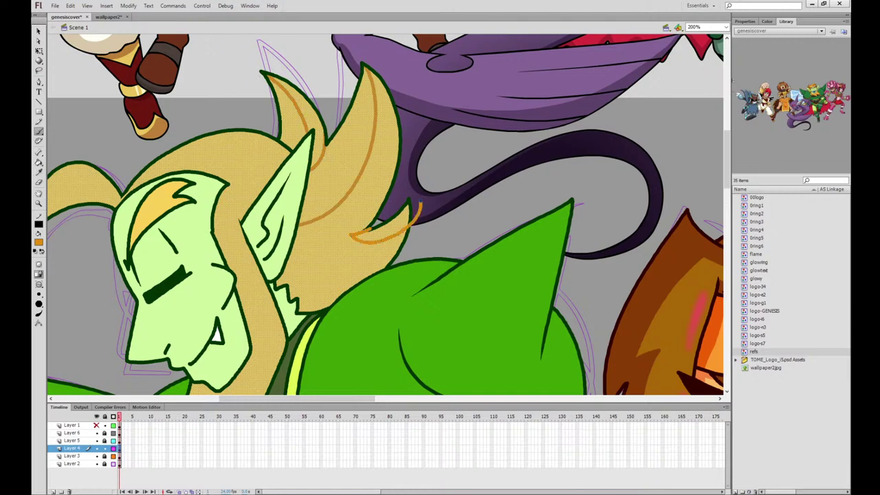
Brush orange shading outlines through the beard's points and up along the sideburn
scroll(262, 183, down, 5)
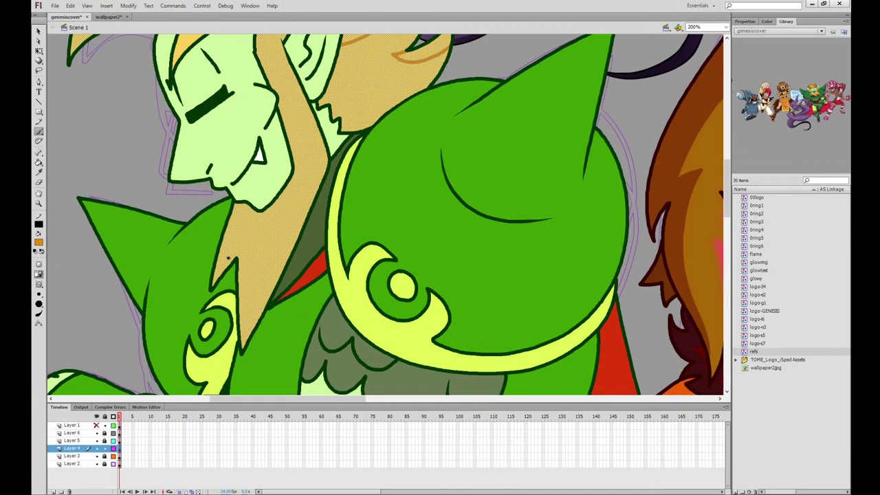
mouse_move(244, 202)
mouse_down()
mouse_move(224, 255)
mouse_move(251, 228)
mouse_move(251, 295)
mouse_move(294, 208)
mouse_move(310, 115)
mouse_move(292, 66)
mouse_up()
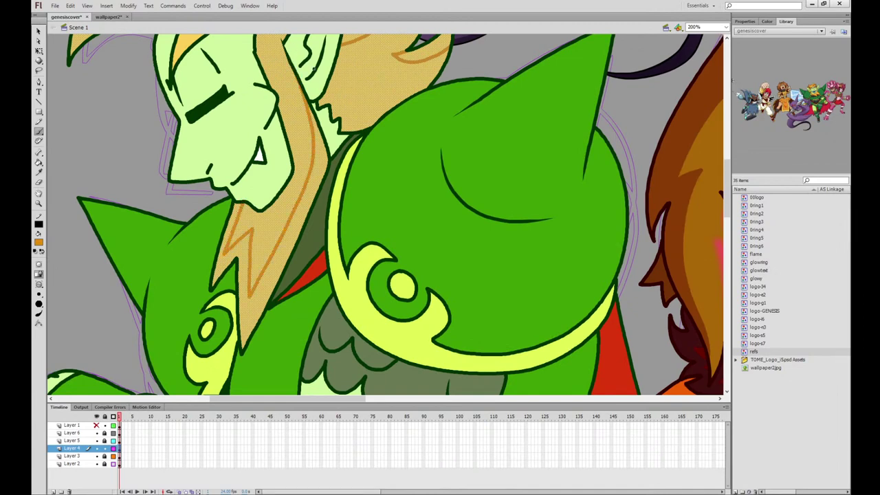
drag(368, 123, 425, 258)
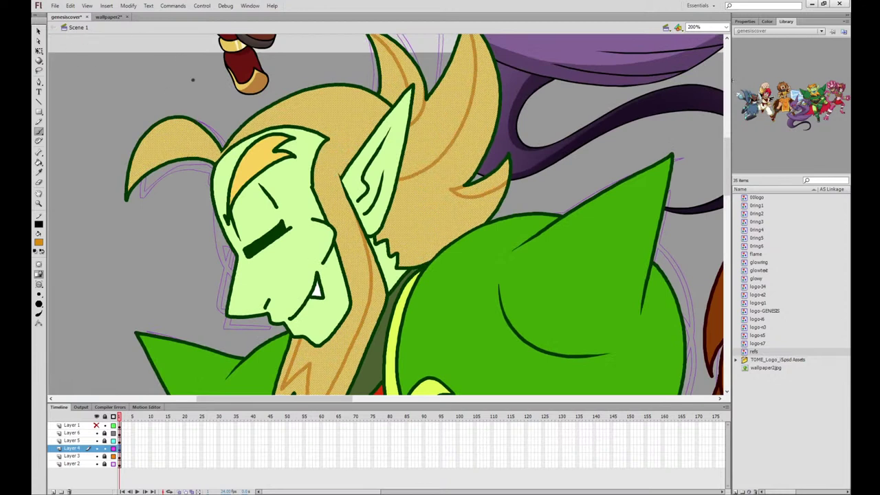
Brush orange shading outlines through the elf's front hair curl and across the eyebrow
mouse_move(128, 161)
mouse_down()
mouse_move(185, 137)
mouse_move(223, 155)
mouse_up()
drag(328, 132, 221, 149)
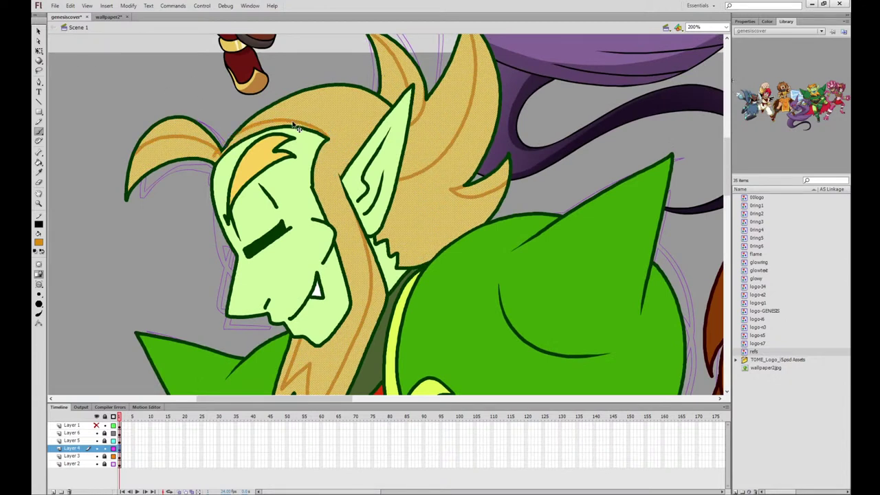
key(ctrl+z)
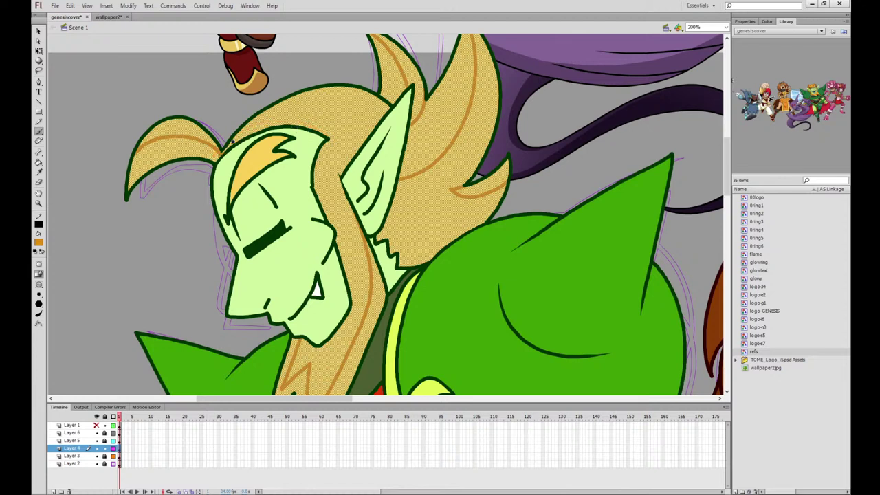
click(38, 51)
click(257, 159)
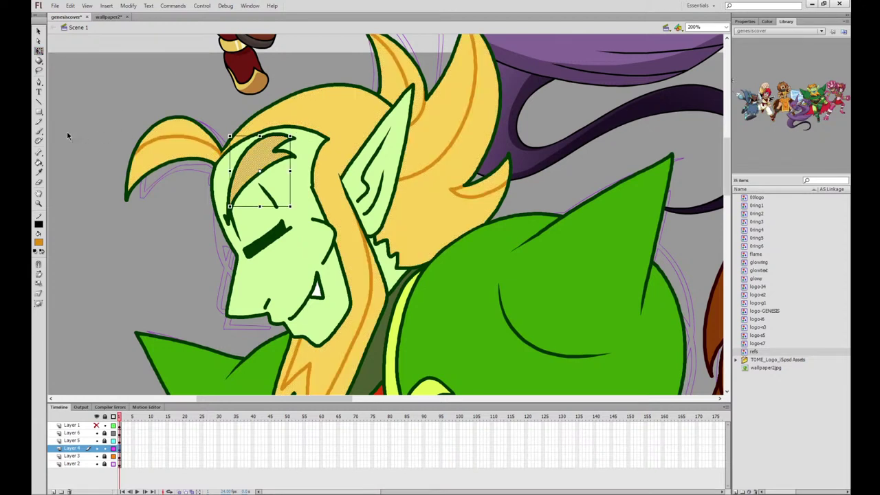
click(39, 132)
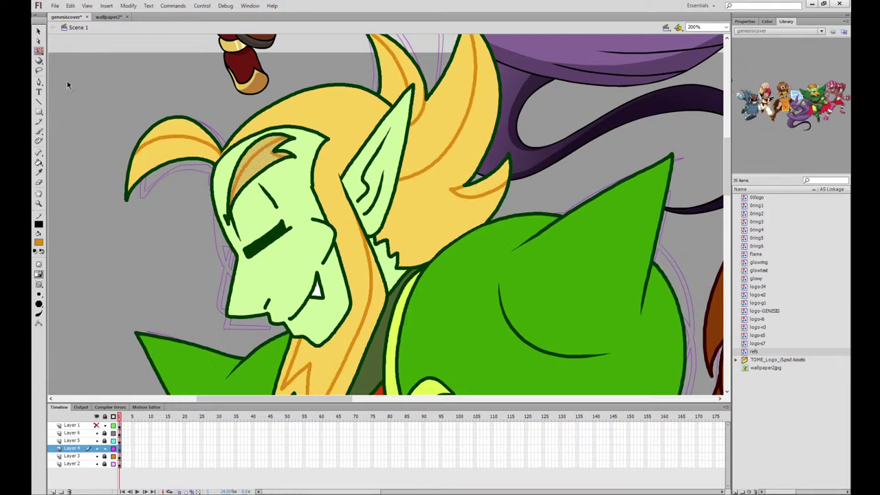
Fill the shadow areas of the front curl, eyebrow, hair spikes behind the ear and sideburn with the orange
key(k)
click(168, 152)
click(260, 157)
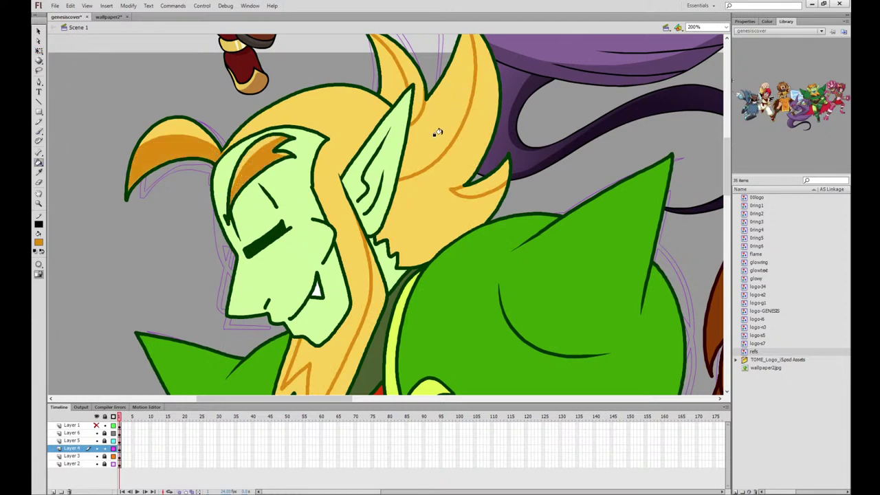
click(416, 101)
click(472, 135)
click(372, 278)
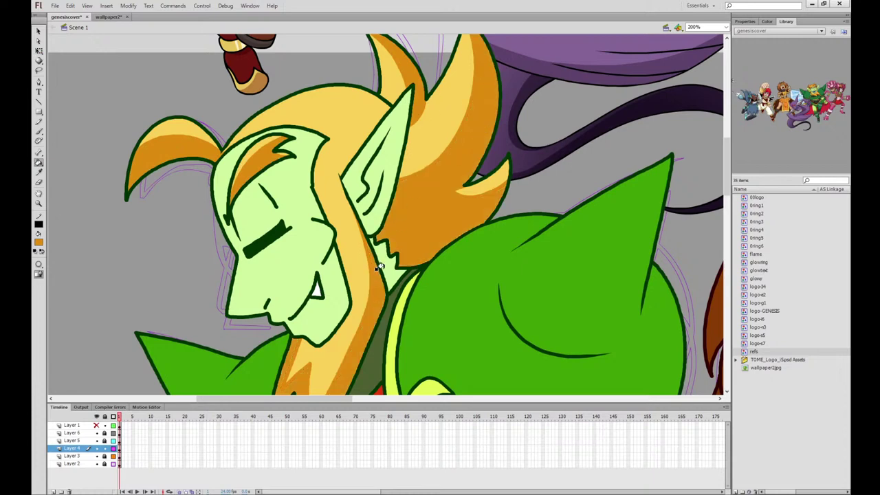
Sample the light green skin shading colour from the elf in wallpaper2 and return to genesiscover
scroll(373, 278, down, 3)
scroll(372, 278, up, 2)
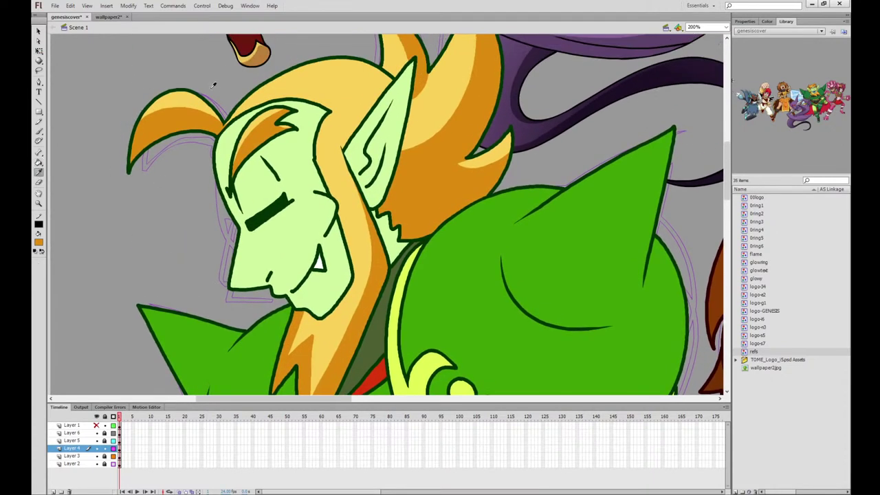
click(112, 18)
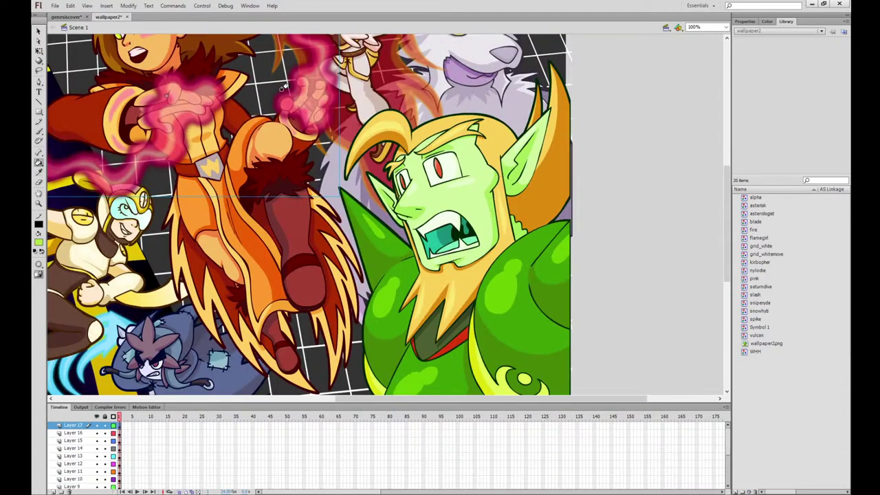
click(69, 17)
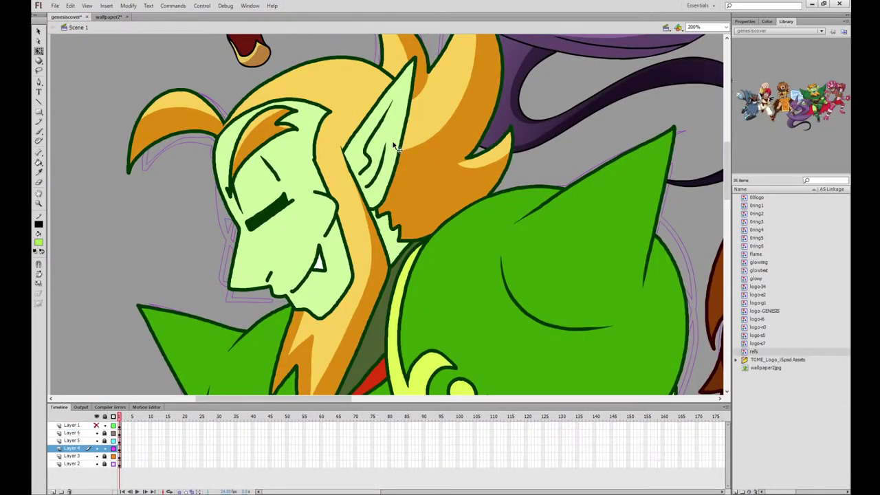
Select the elf's pale face and ear fills and brush light green shading outlines along the forehead, around the eye and down the nose
click(395, 146)
shift+click(305, 235)
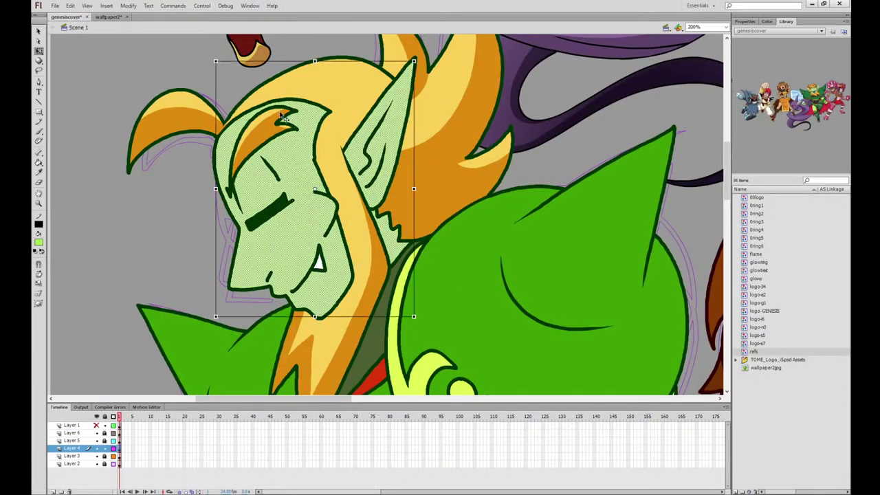
key(b)
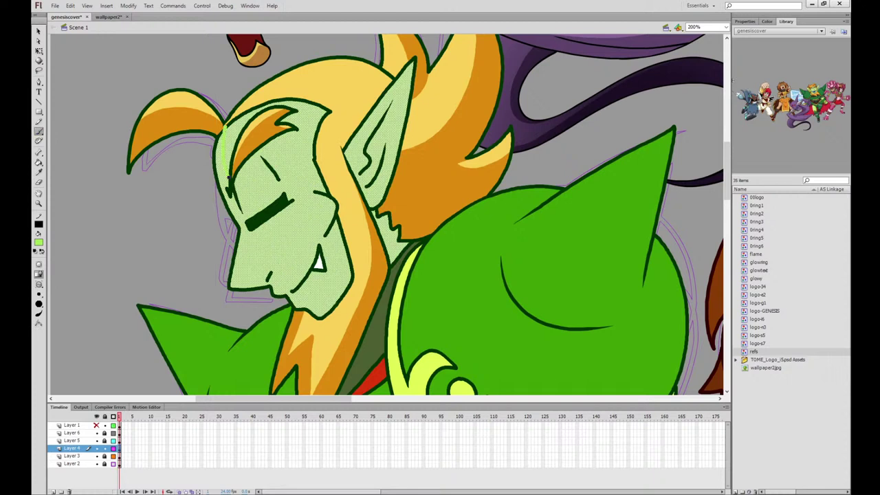
drag(229, 177, 262, 167)
drag(278, 198, 280, 197)
mouse_move(249, 229)
mouse_down()
mouse_move(270, 276)
mouse_move(307, 276)
mouse_move(302, 308)
mouse_up()
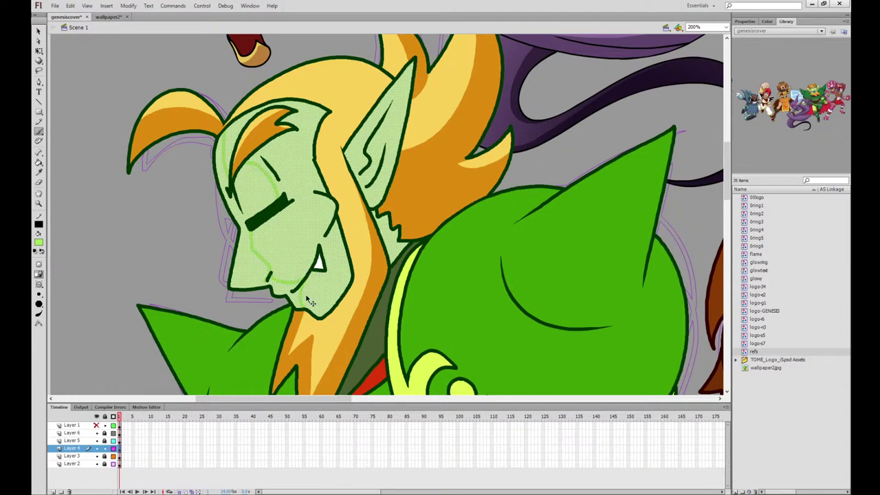
key(ctrl+z)
Brush light green shading outlines on the chin, the cheek and inside the ear
mouse_move(303, 311)
mouse_down()
mouse_move(302, 282)
mouse_move(312, 273)
mouse_up()
drag(326, 237, 334, 225)
drag(381, 157, 345, 149)
click(39, 51)
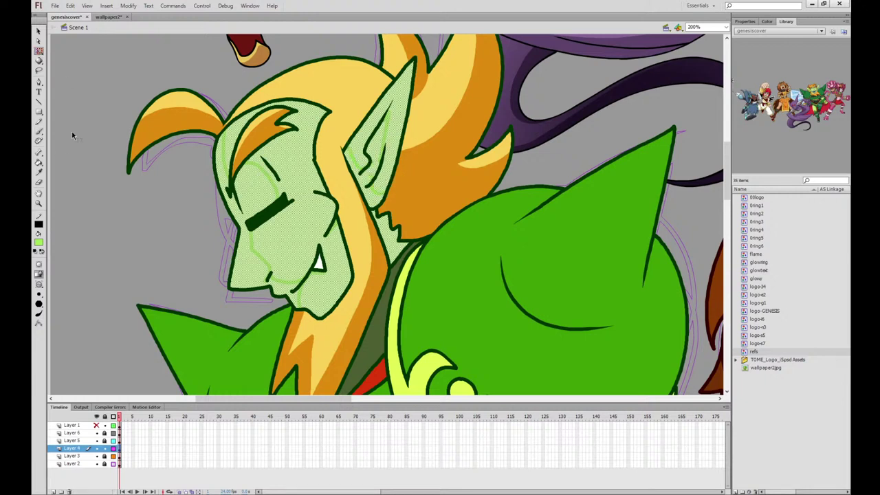
click(73, 134)
Fill the shadow areas of the face, ear and neck with the light green
key(k)
click(240, 170)
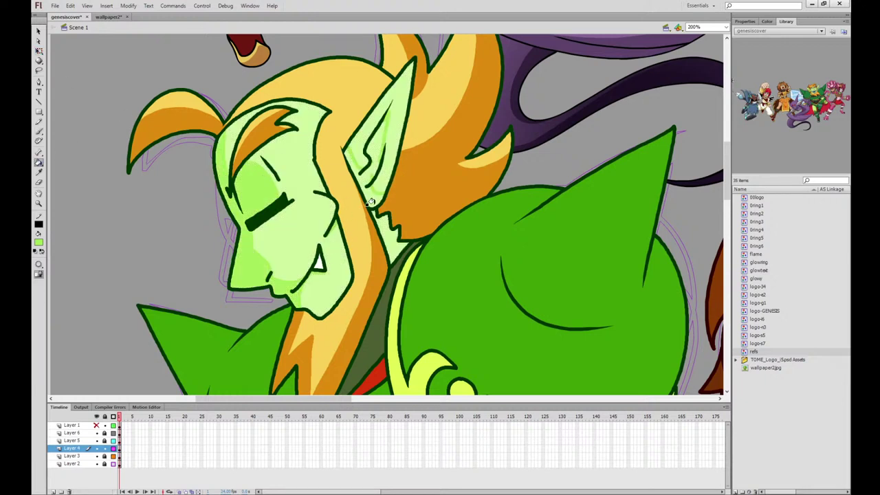
click(372, 187)
click(391, 243)
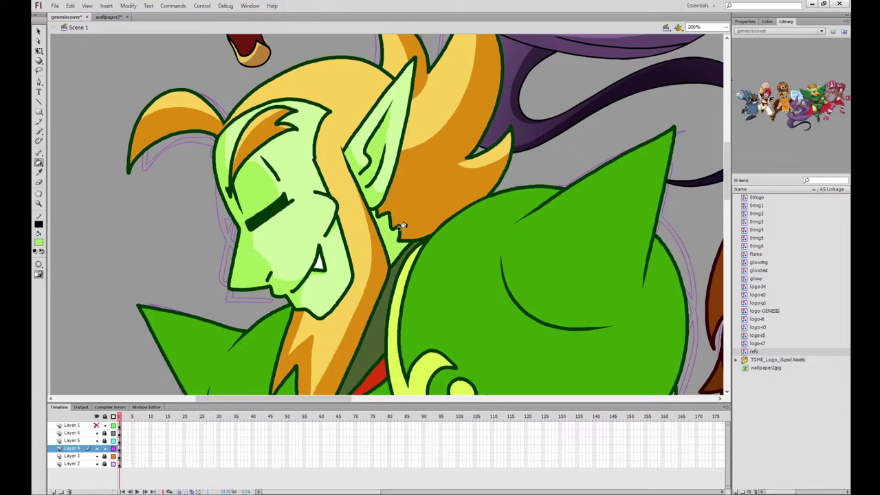
Select the elf's pale belly skin and the olive scales above it for brush shading
drag(403, 227, 346, 52)
click(38, 51)
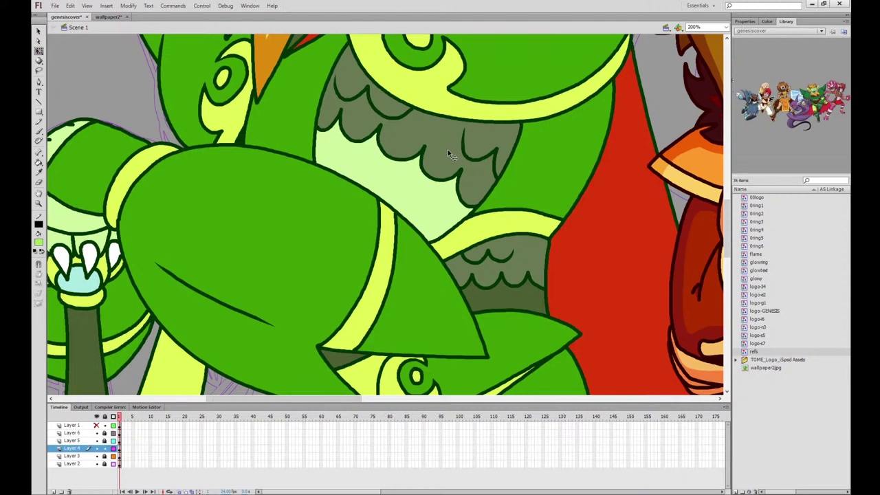
click(431, 189)
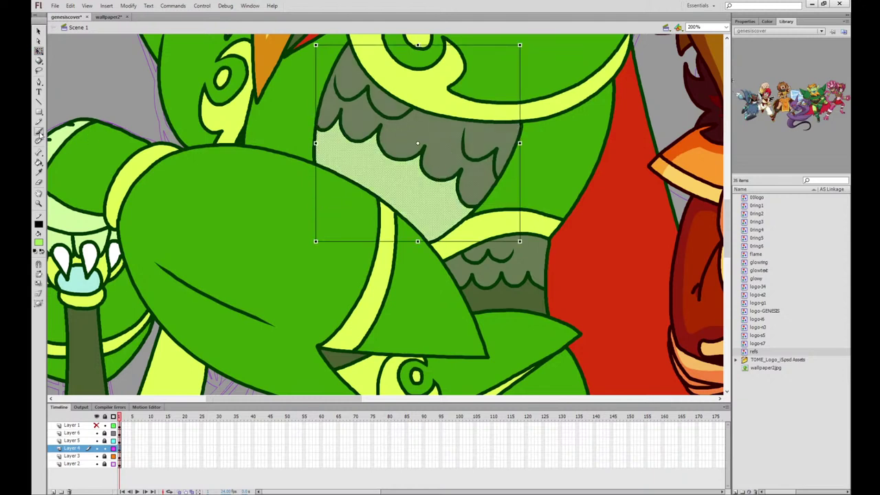
click(39, 132)
mouse_move(338, 47)
mouse_down()
mouse_move(406, 121)
mouse_move(499, 135)
mouse_up()
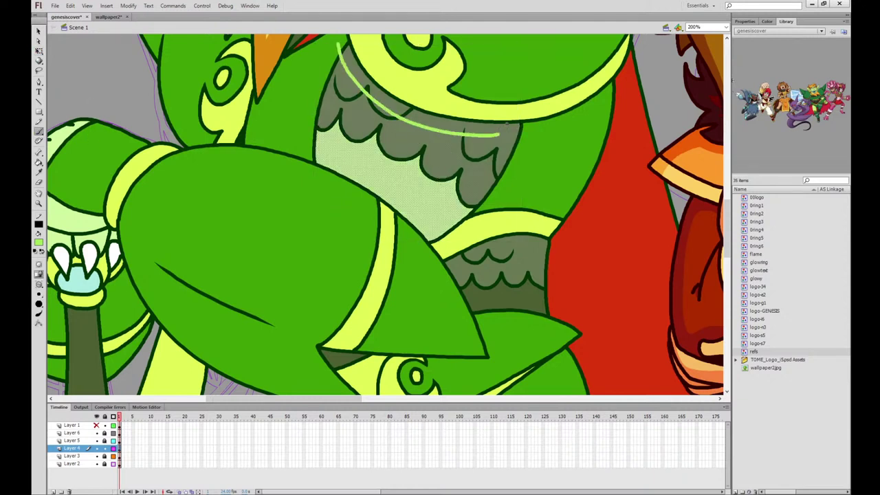
mouse_move(429, 121)
mouse_down()
mouse_move(410, 142)
mouse_move(396, 206)
mouse_up()
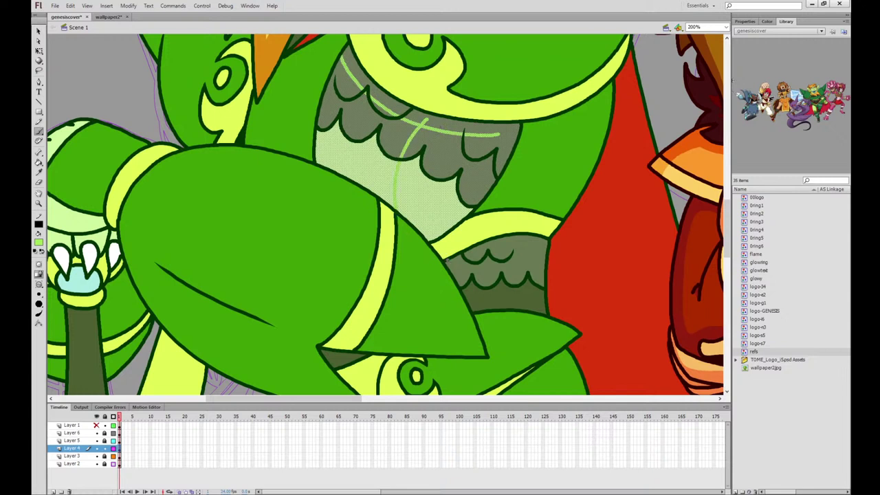
key(ctrl+z)
key(ctrl+z)
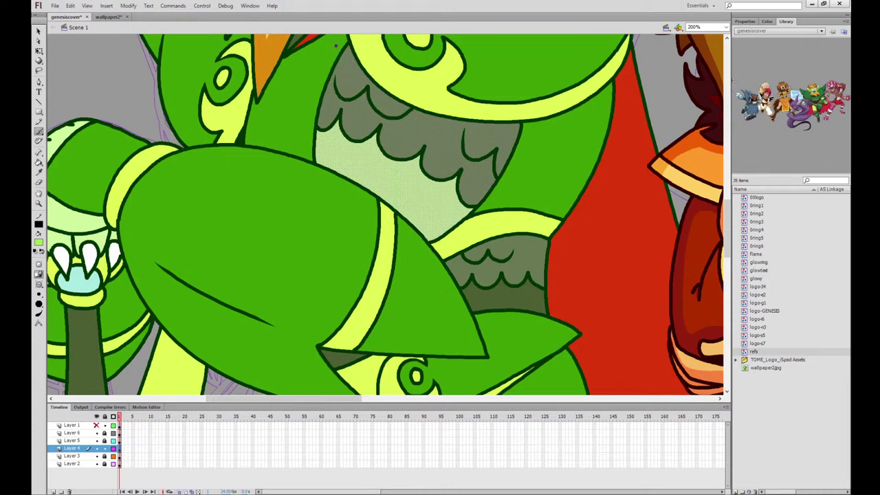
Brush light green shading outlines under the chest trim and down the belly, and fill the belly skin's shadow area
mouse_move(338, 40)
mouse_down()
mouse_move(384, 101)
mouse_move(421, 120)
mouse_move(520, 135)
mouse_up()
mouse_move(437, 120)
mouse_down()
mouse_move(419, 132)
mouse_move(389, 243)
mouse_move(383, 198)
mouse_up()
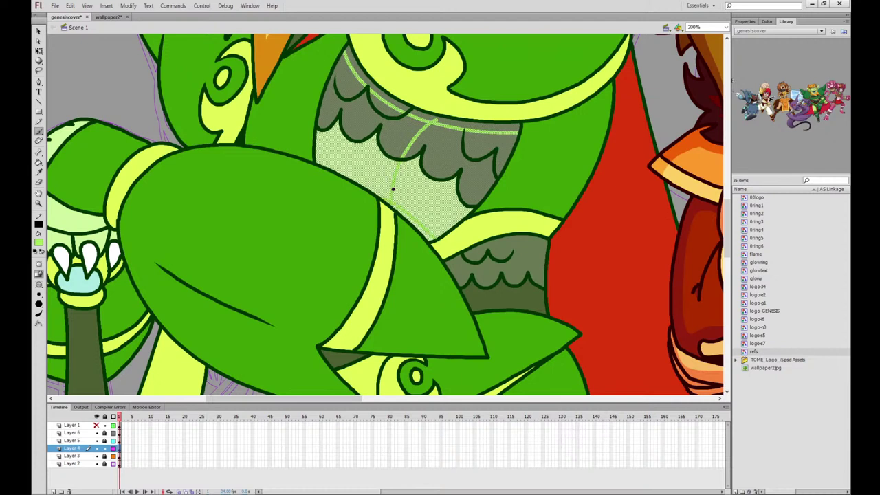
click(39, 51)
click(88, 71)
click(38, 163)
click(385, 192)
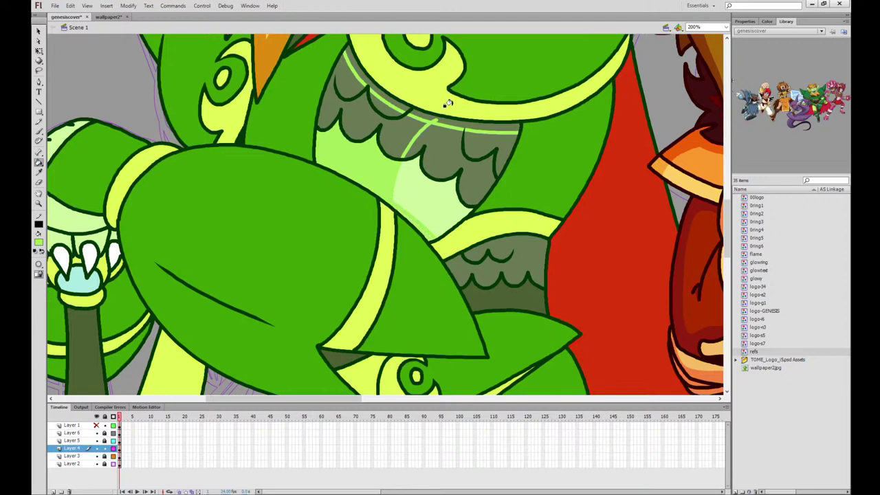
Fill the shaded scales and the light green brush lines below the chest trim with darker olive green
click(39, 173)
click(405, 123)
click(40, 242)
click(396, 132)
click(418, 119)
click(427, 115)
click(473, 127)
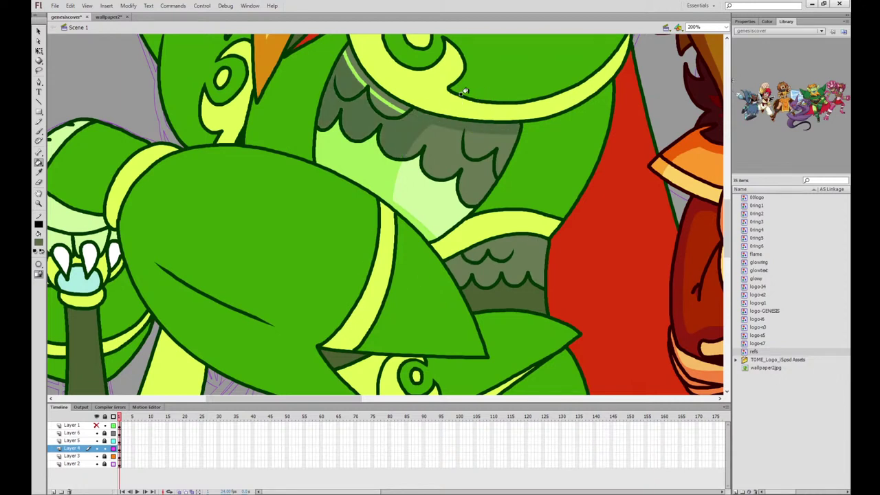
click(384, 103)
click(386, 101)
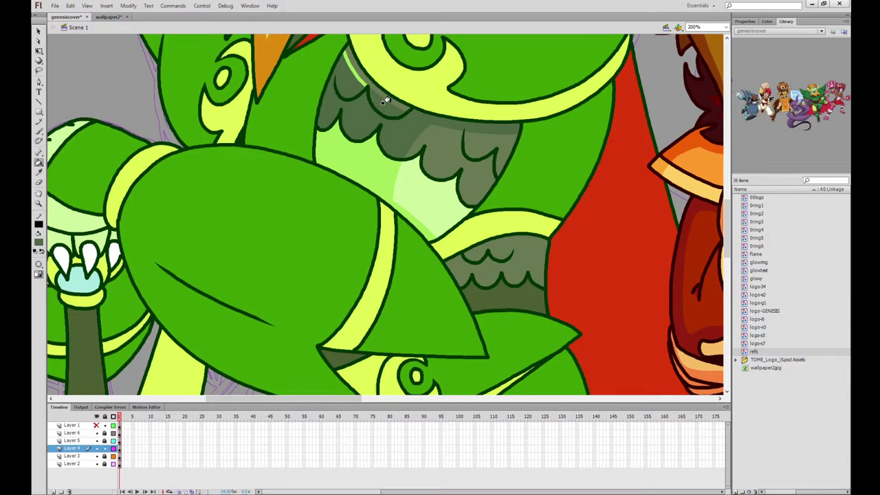
click(353, 70)
Select both pale skin fills of the elf's legs and brush light green shading outlines along their upper edges
drag(385, 197, 426, 147)
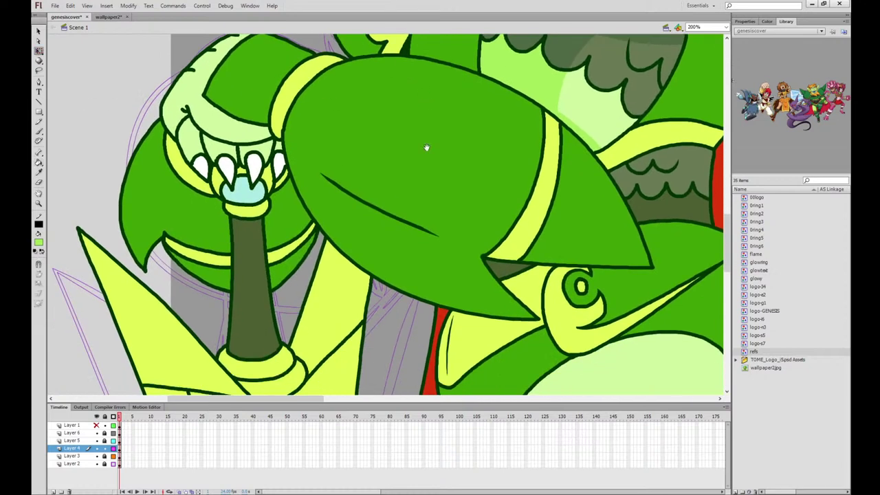
drag(618, 287, 473, 151)
click(389, 294)
shift+click(327, 320)
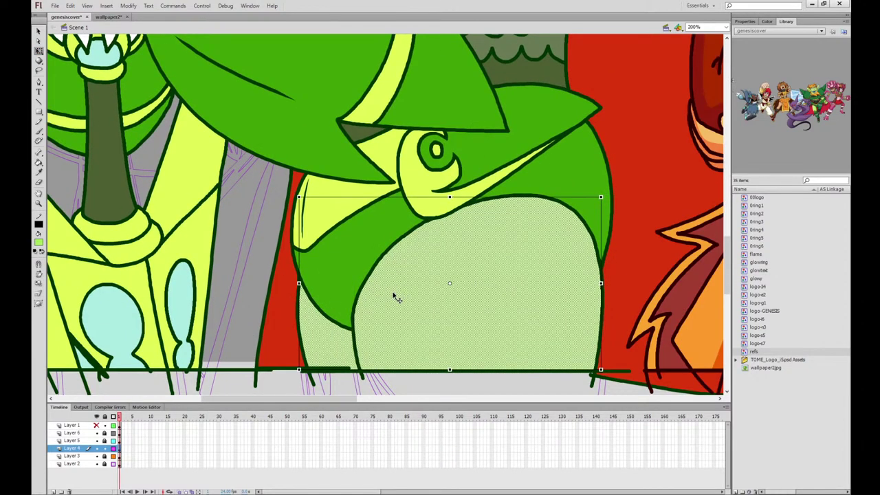
click(39, 131)
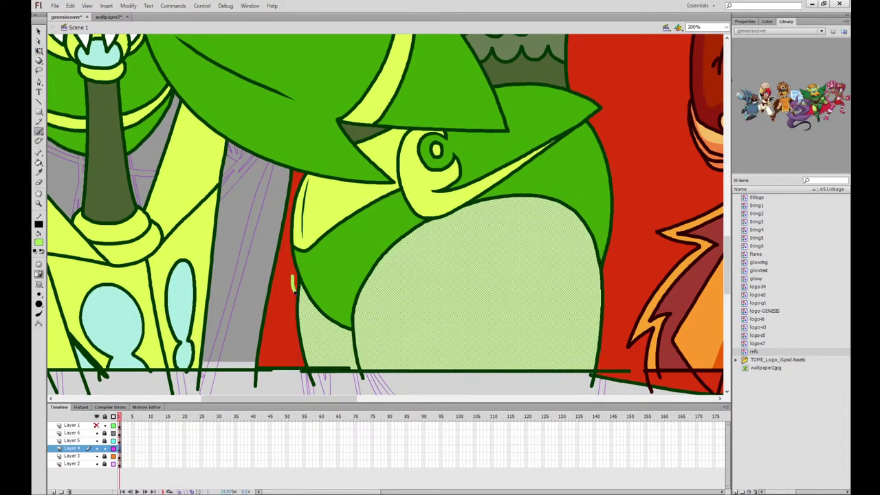
drag(294, 291, 353, 342)
mouse_move(595, 246)
mouse_down()
mouse_move(554, 223)
mouse_move(411, 364)
mouse_up()
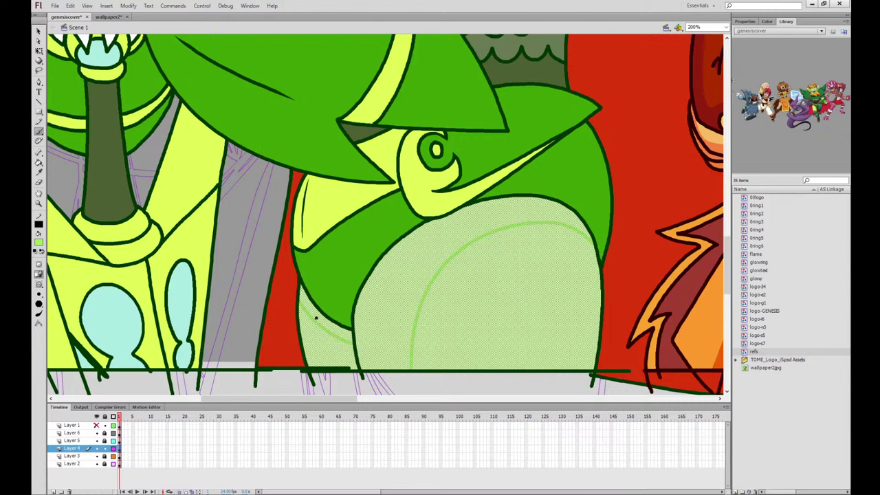
Fill the shadow areas of both legs with the light green
key(q)
click(242, 198)
key(k)
click(305, 302)
click(313, 325)
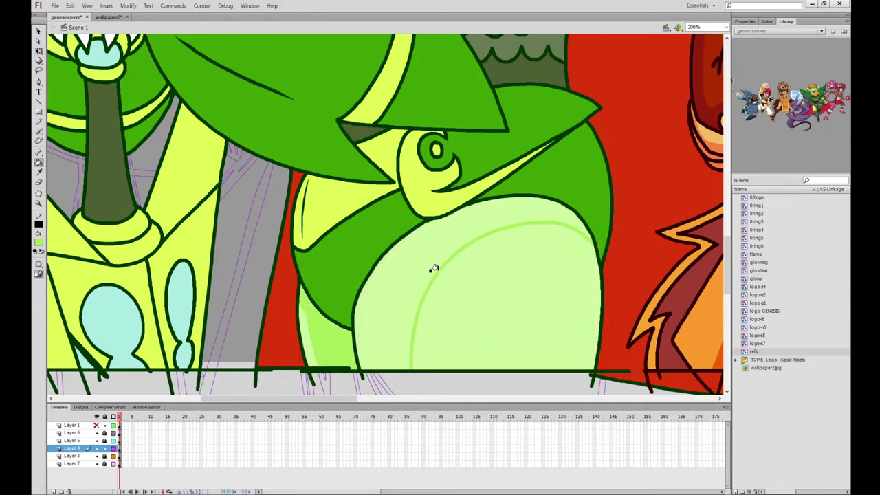
click(432, 270)
Select the fist's pale skin and green glove fills and brush light green shading outlines across the glove, hand and fingers
drag(491, 122, 698, 387)
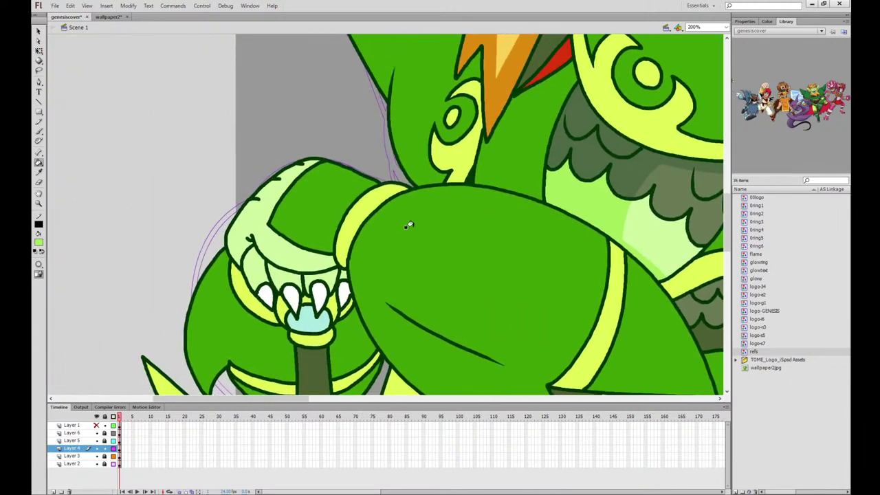
click(38, 50)
click(305, 191)
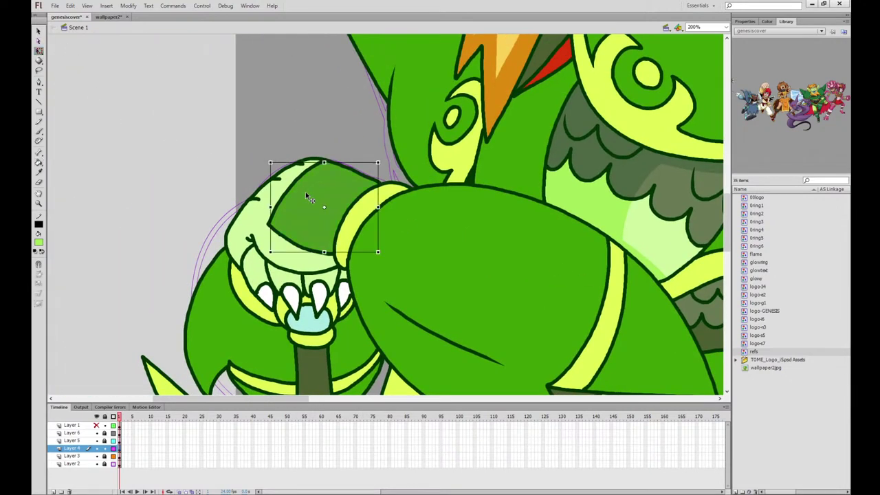
shift+click(286, 260)
shift+click(259, 264)
shift+click(292, 280)
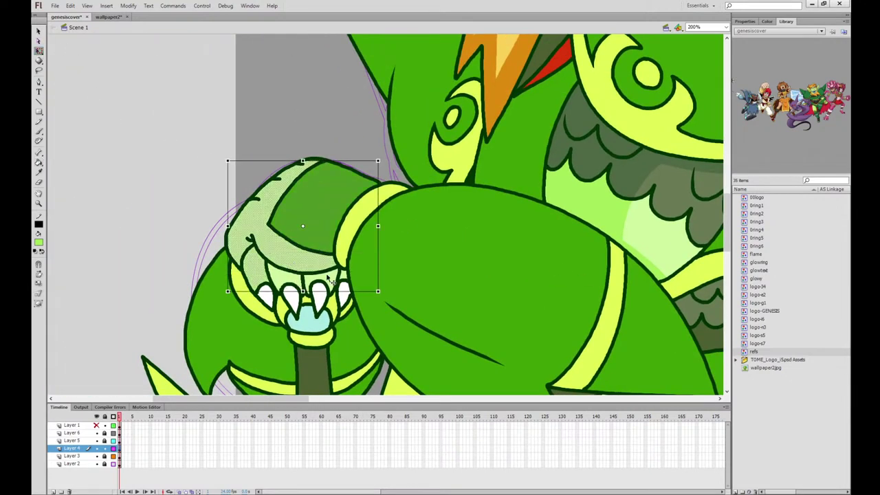
click(38, 130)
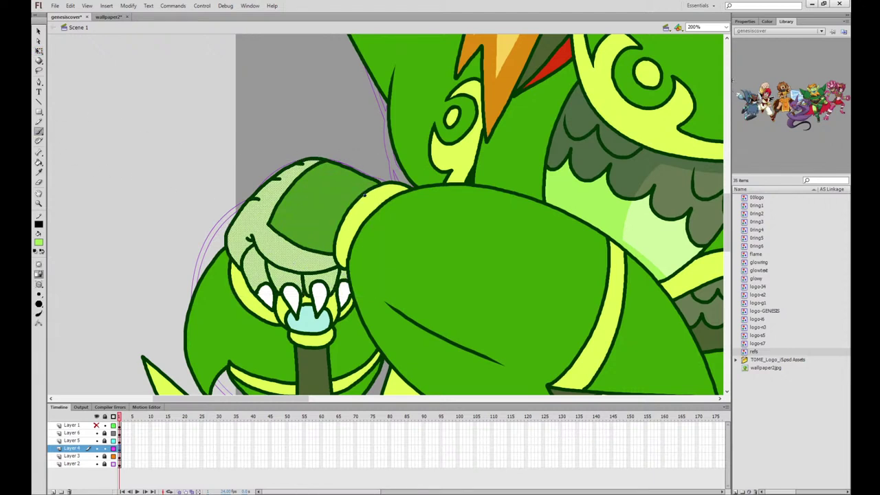
mouse_move(238, 209)
mouse_down()
mouse_move(310, 229)
mouse_move(363, 181)
mouse_move(374, 182)
mouse_up()
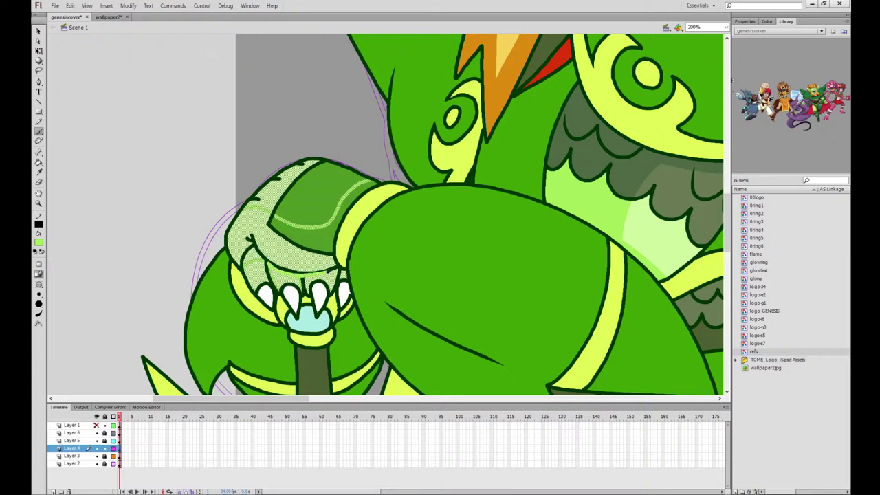
drag(269, 265, 309, 273)
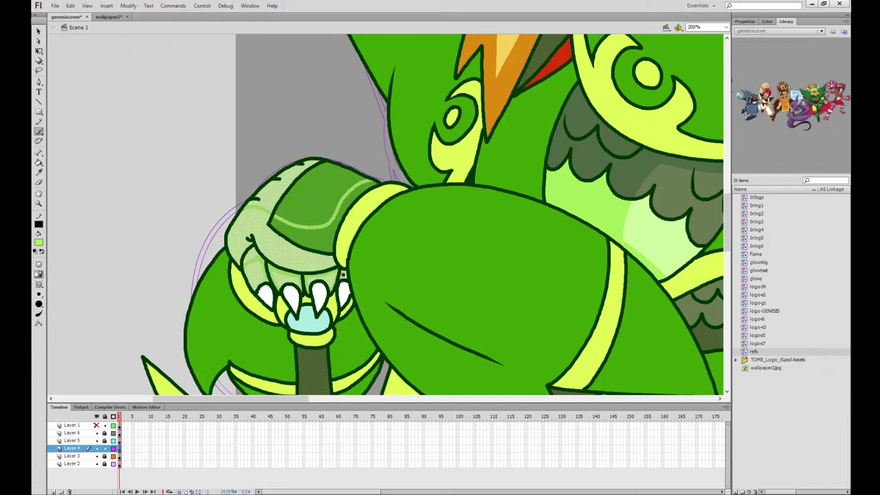
Fill the shadow areas of the fist's pale skin with the light green
click(38, 51)
click(69, 110)
click(38, 163)
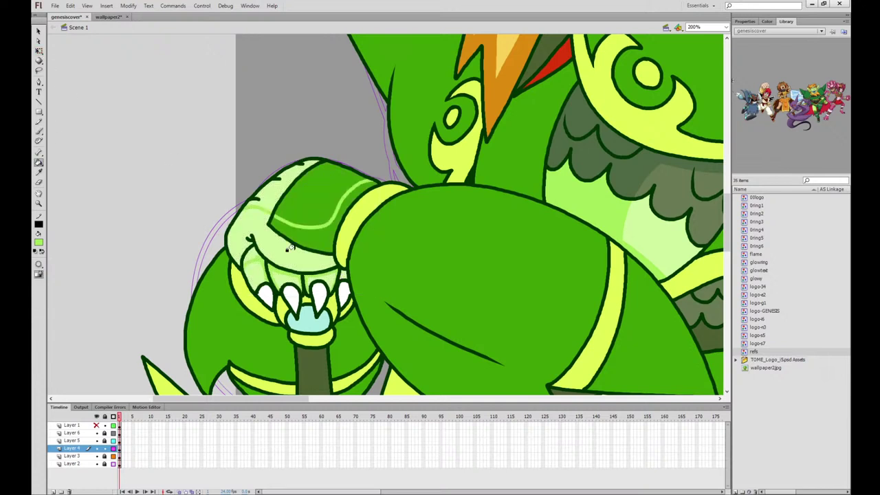
click(286, 250)
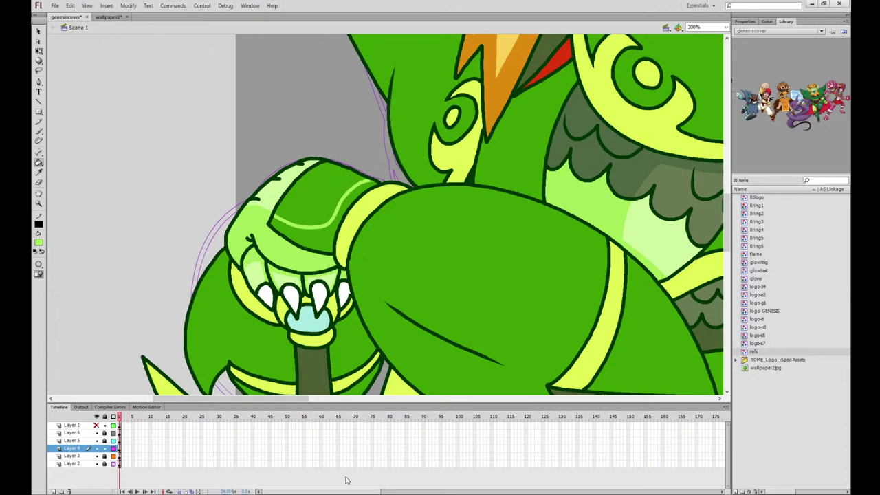
Sample the darker green from wallpaper2 and fill the glove's shadow area and its brush line in genesiscover
click(38, 172)
click(434, 244)
click(108, 16)
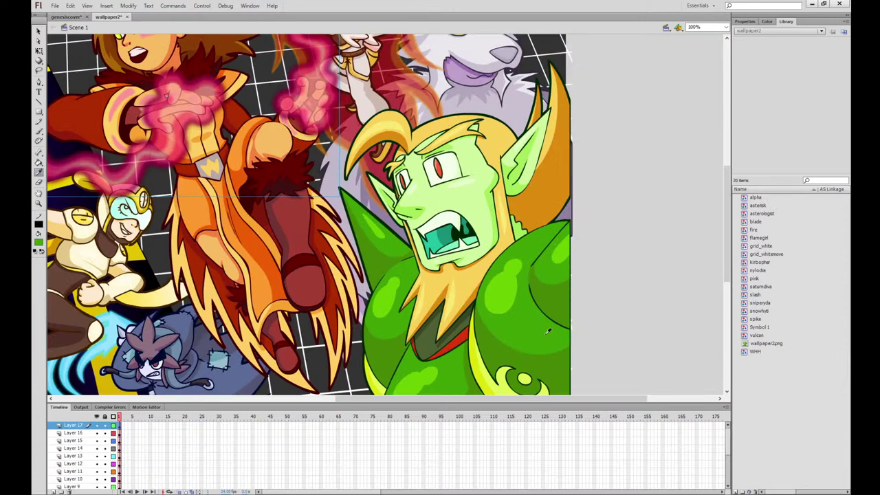
key(k)
click(72, 19)
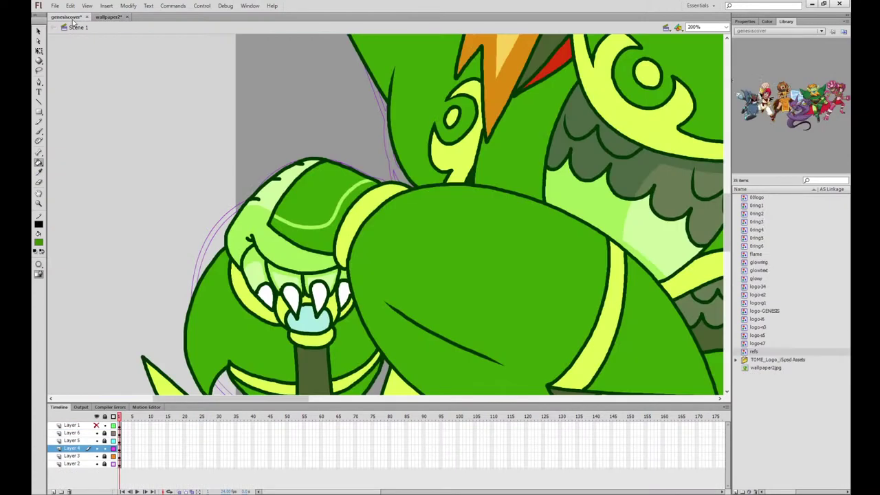
click(325, 231)
click(328, 222)
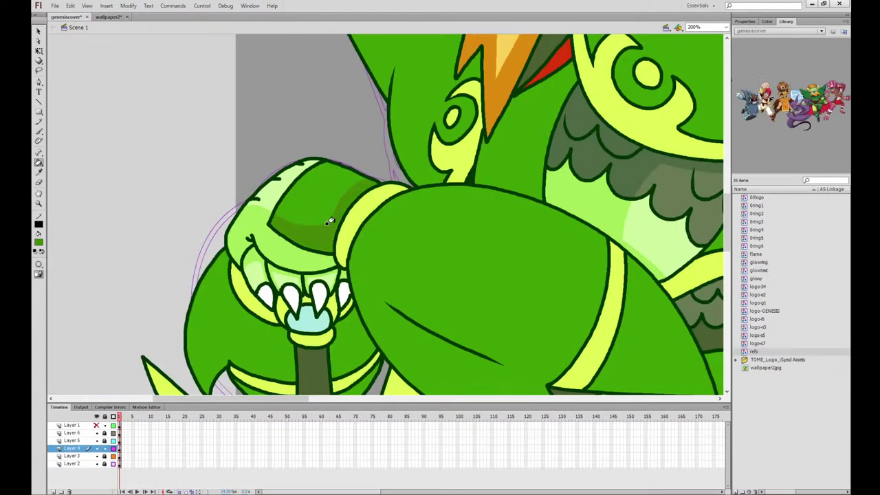
Select the large sleeve, its yellow band and the green piece behind the staff, and brush darker green shading outlines along the sleeve
drag(673, 258, 548, 209)
click(39, 172)
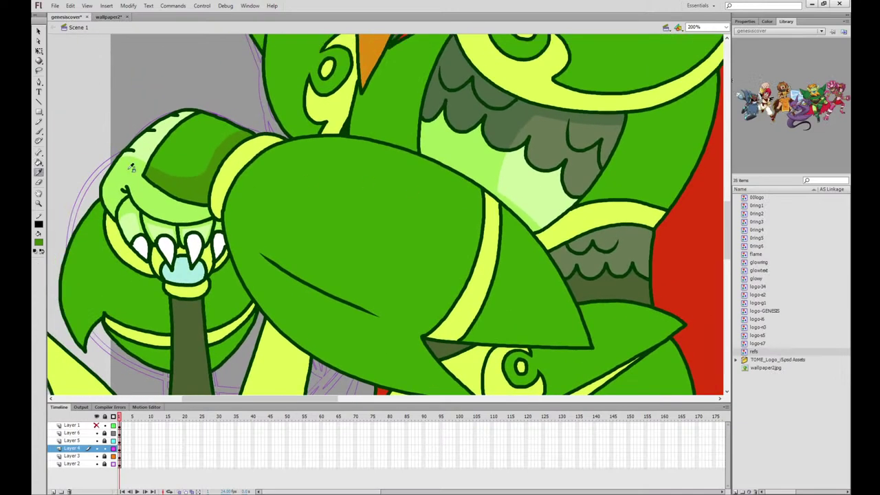
key(q)
scroll(551, 183, down, 2)
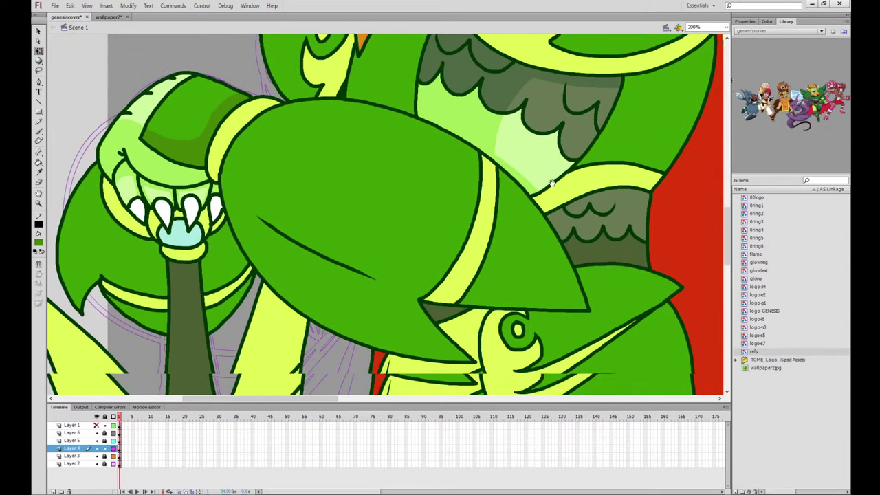
scroll(551, 182, down, 1)
click(532, 228)
shift+click(494, 209)
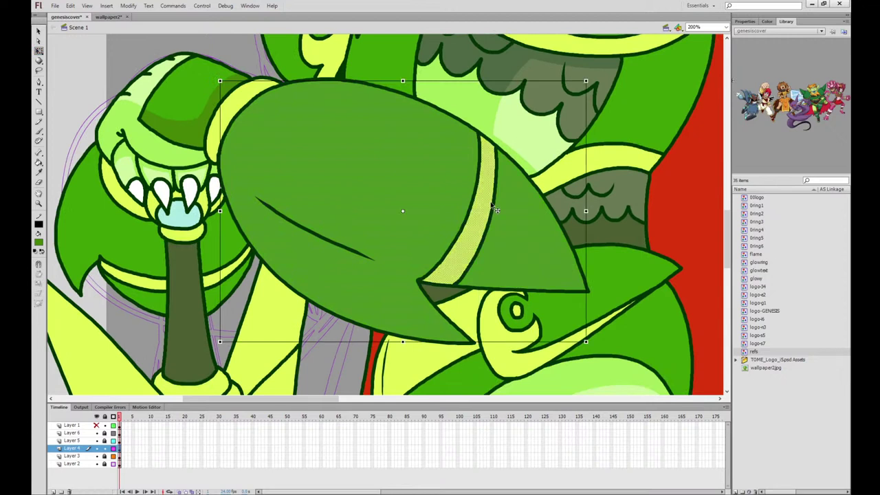
shift+click(145, 278)
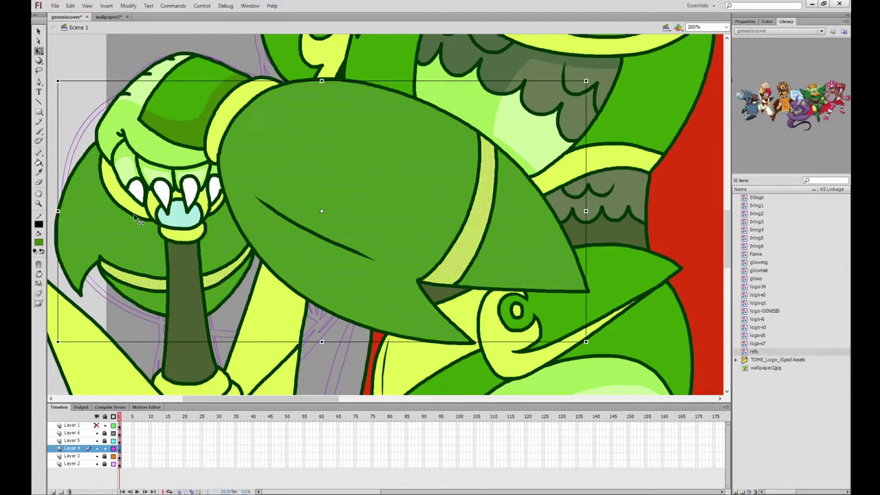
key(b)
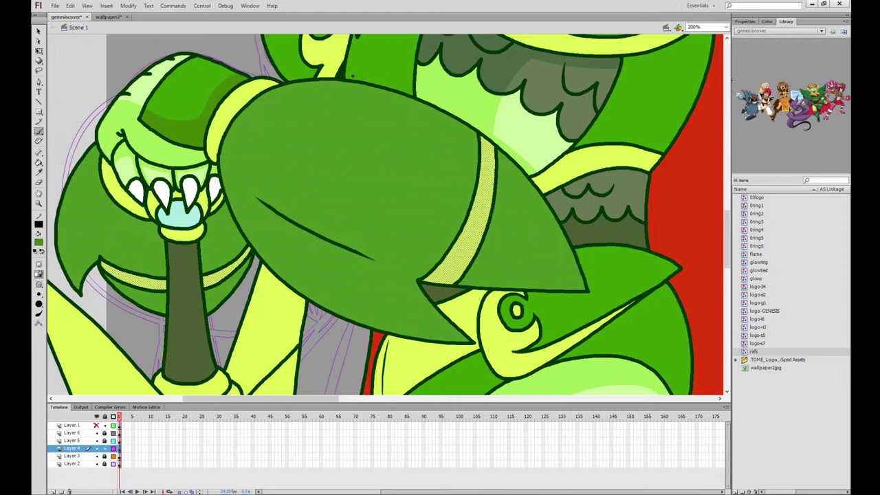
mouse_move(256, 93)
mouse_down()
mouse_move(323, 219)
mouse_move(435, 212)
mouse_move(447, 150)
mouse_move(281, 88)
mouse_move(249, 98)
mouse_move(350, 230)
mouse_move(543, 258)
mouse_move(501, 171)
mouse_move(269, 77)
mouse_move(248, 103)
mouse_up()
key(ctrl+z)
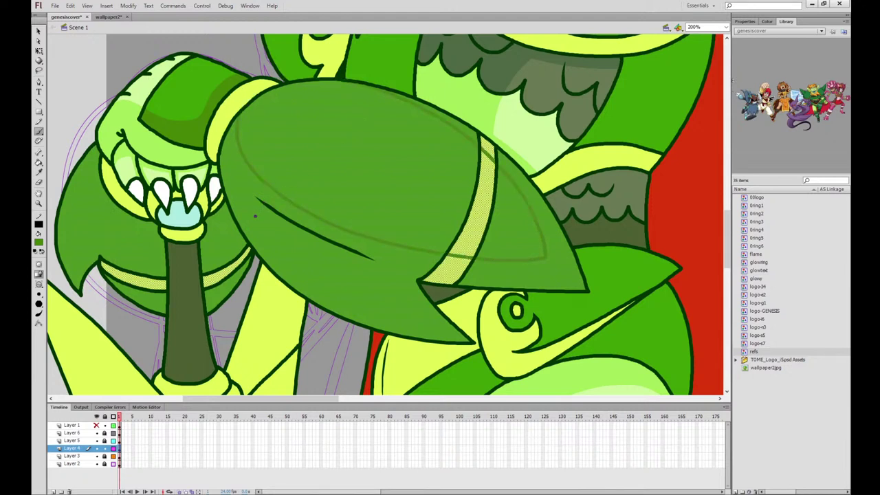
mouse_move(237, 201)
mouse_down()
mouse_move(307, 286)
mouse_move(441, 335)
mouse_move(378, 304)
mouse_move(236, 202)
mouse_up()
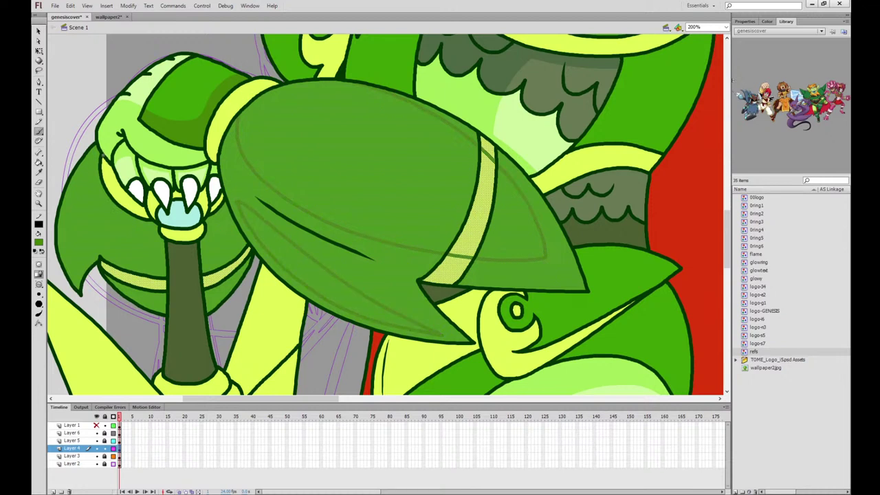
Brush a darker green shading outline down the green piece behind the staff
mouse_move(102, 165)
mouse_down()
mouse_move(78, 204)
mouse_move(74, 301)
mouse_up()
key(ctrl+z)
drag(120, 197, 76, 285)
Fill the shadow areas of the green piece behind the staff, including its yellow band, with the darker green
click(38, 50)
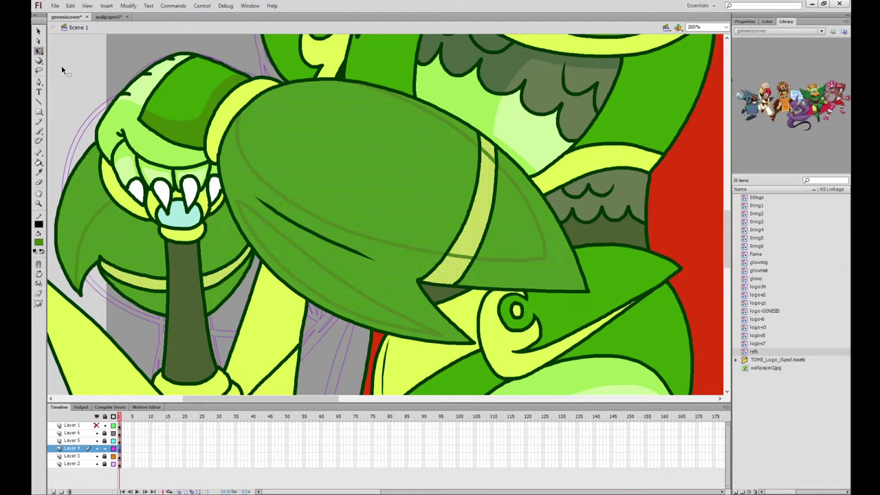
click(61, 65)
click(38, 163)
click(143, 271)
click(150, 293)
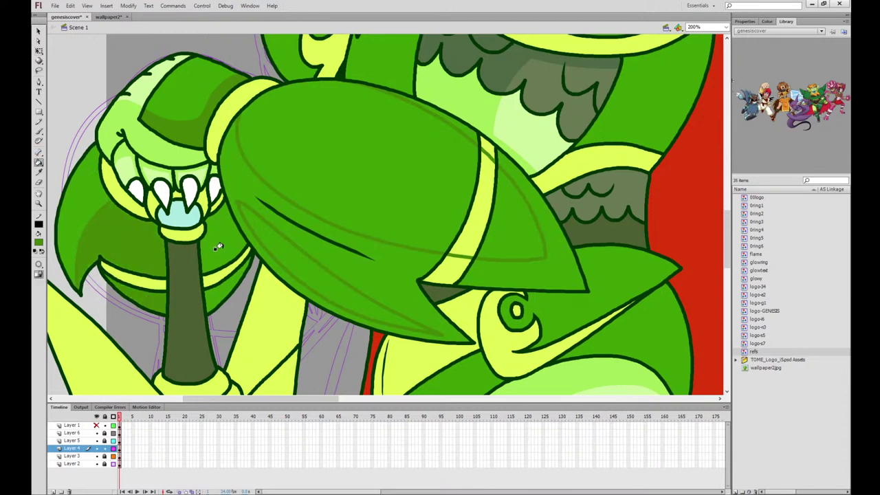
click(218, 247)
click(211, 290)
click(216, 266)
click(161, 280)
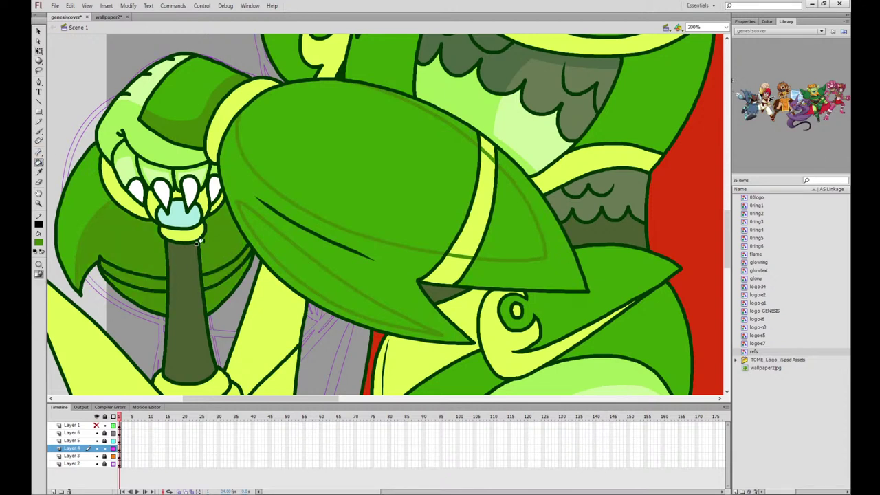
Fill the shadow areas of the large sleeve and both ends of its yellow band with the darker green
click(266, 195)
click(457, 265)
click(475, 265)
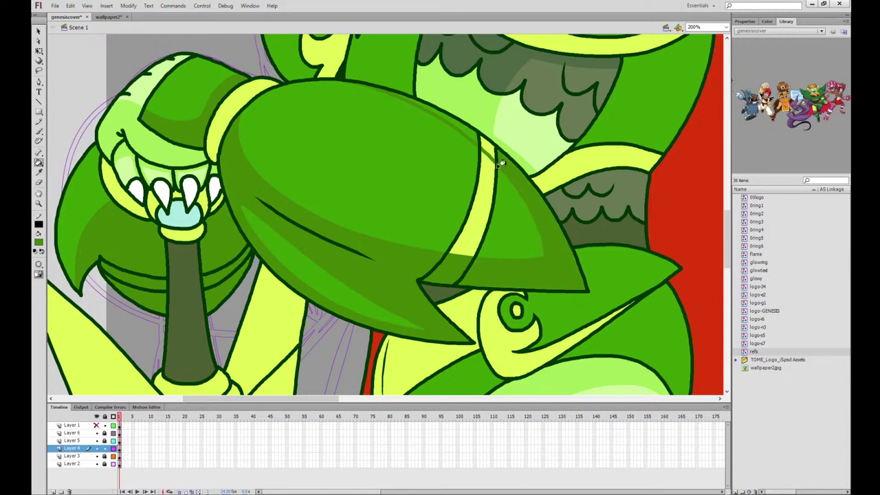
click(465, 131)
click(486, 140)
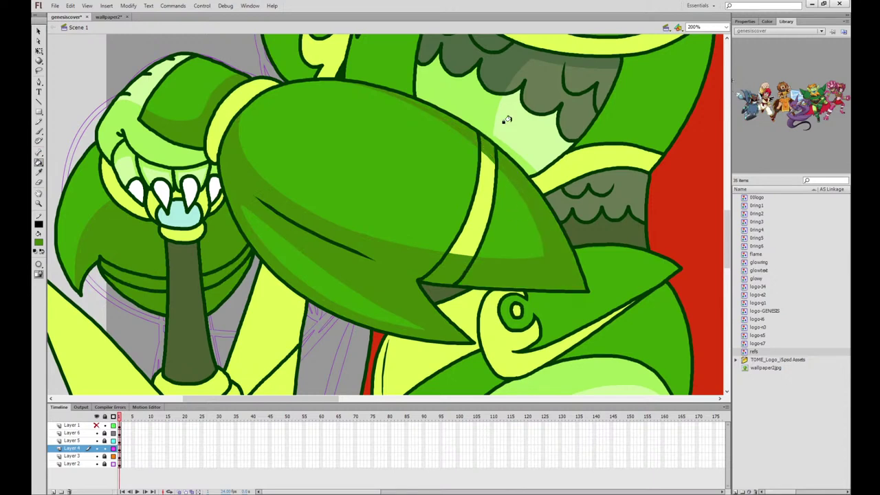
Sample the darker yellow from wallpaper2 and fill the shadowed trim on the sleeve, the staff head and the piece behind it
click(108, 16)
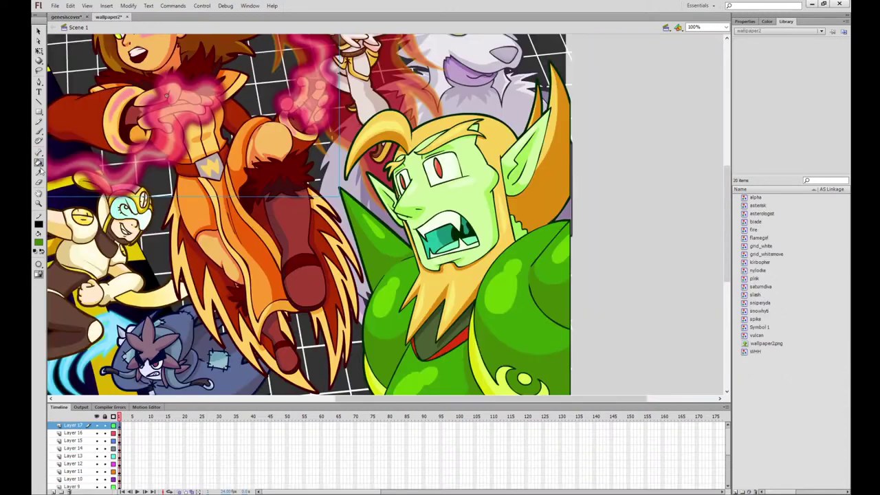
click(71, 16)
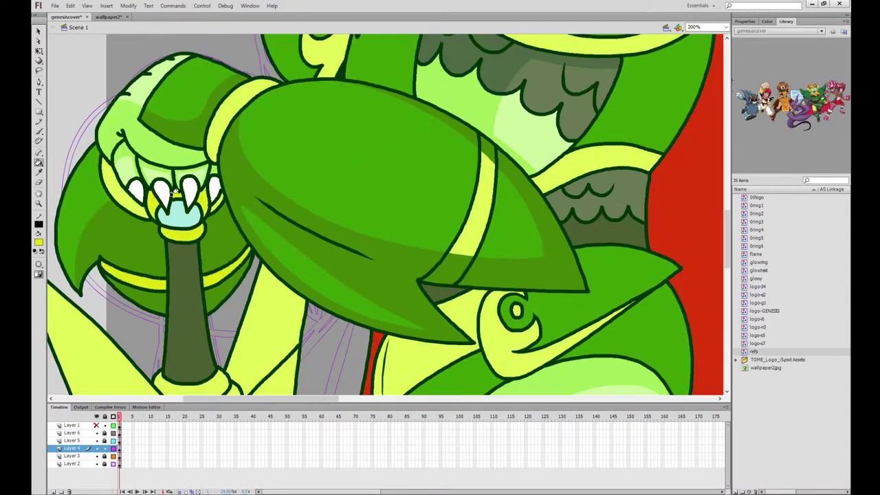
click(459, 258)
Select the yellow wrist cuff and the trim below the fist, brush darker yellow shading outlines on them, and fill the lower trim's shadow
click(38, 50)
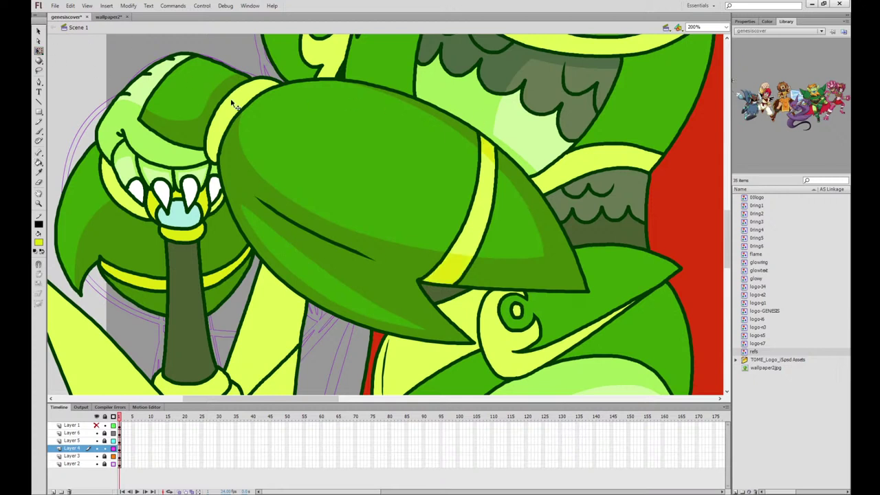
click(232, 121)
shift+click(141, 199)
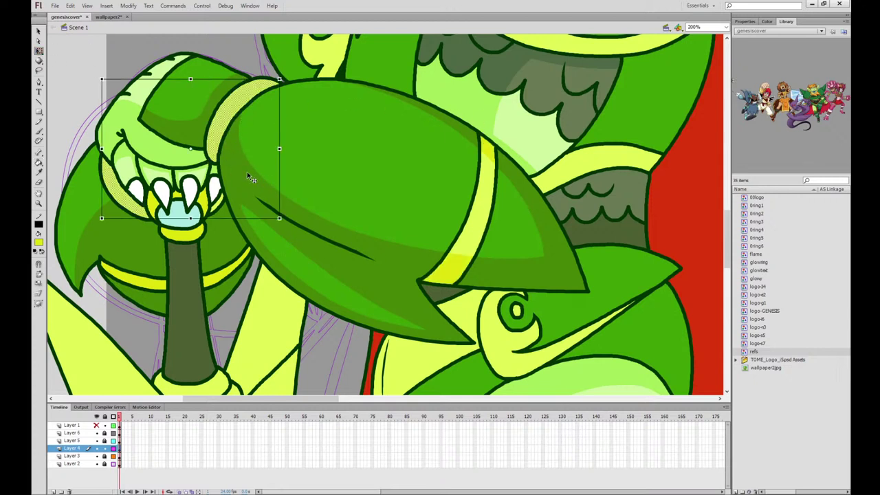
click(39, 130)
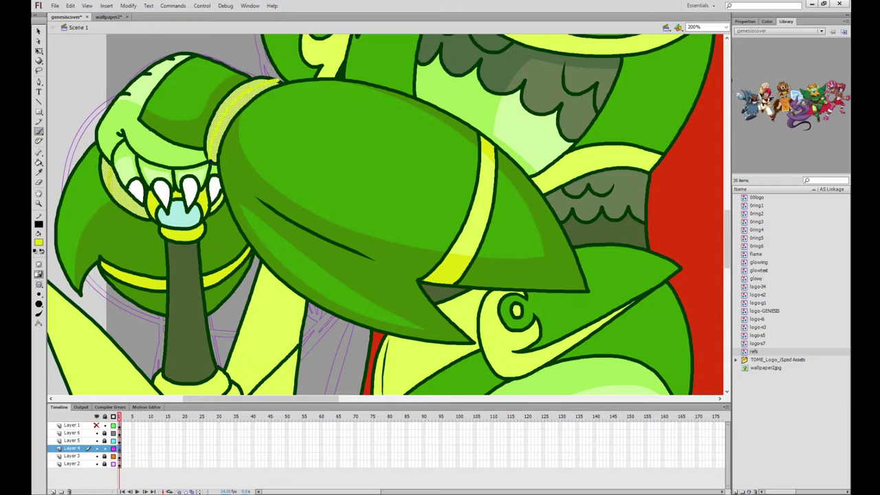
click(38, 51)
click(82, 110)
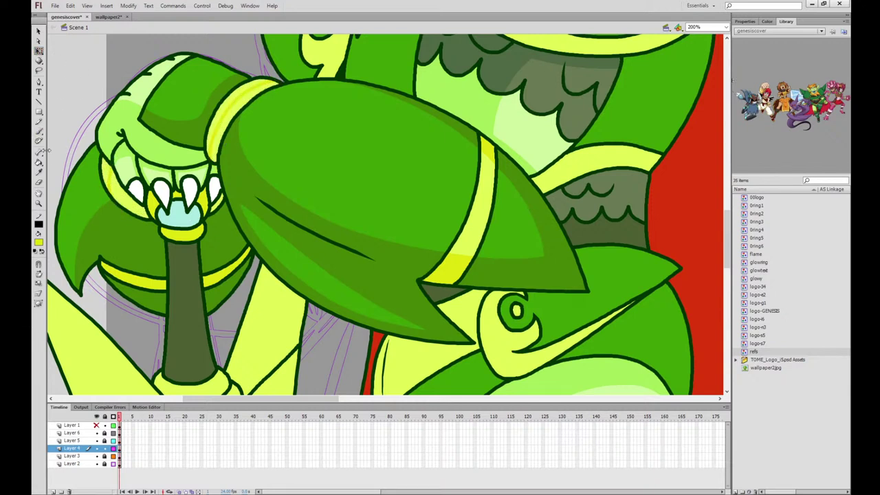
click(38, 162)
click(129, 201)
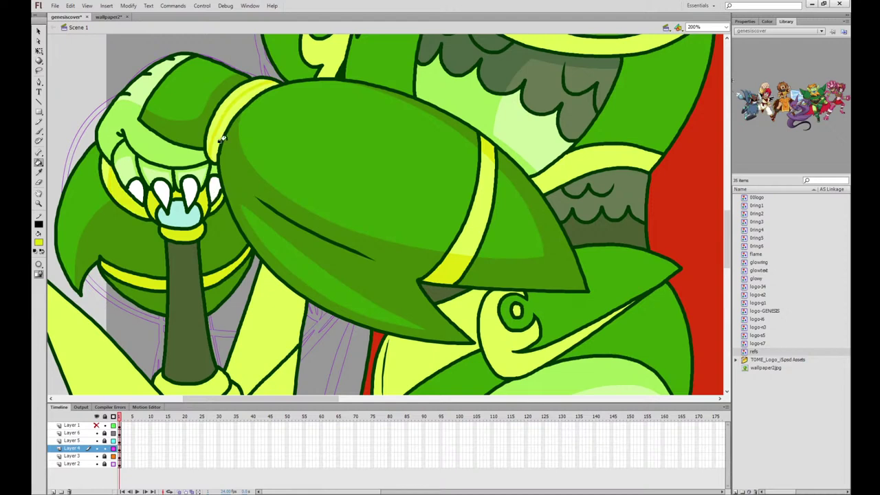
Fill the yellow strip beside the staff shaft and the panel around the large teal shape with the darker yellow
scroll(482, 250, down, 8)
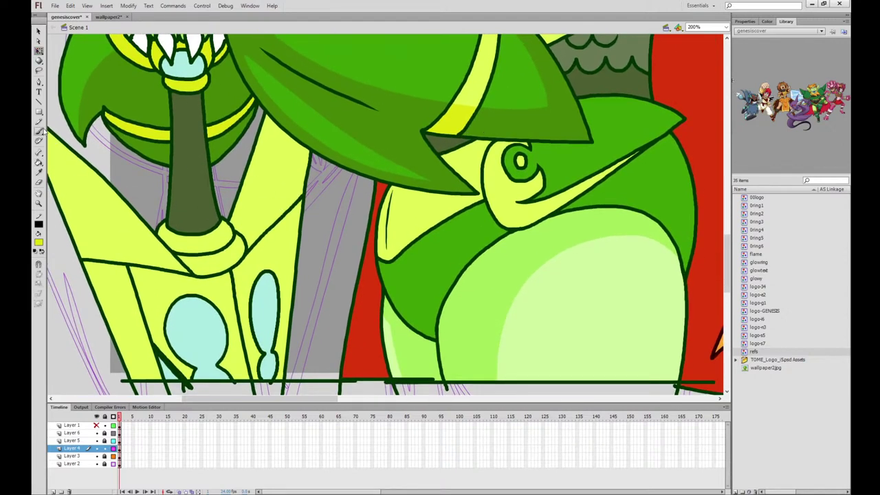
click(289, 184)
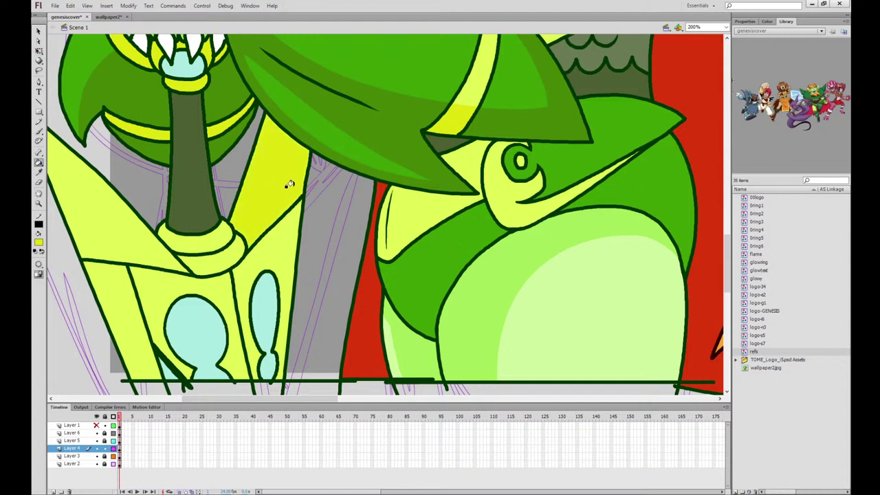
click(194, 270)
Select the collar at the staff shaft's base and the adjoining yellow pieces, and brush darker yellow shading outlines on them
key(q)
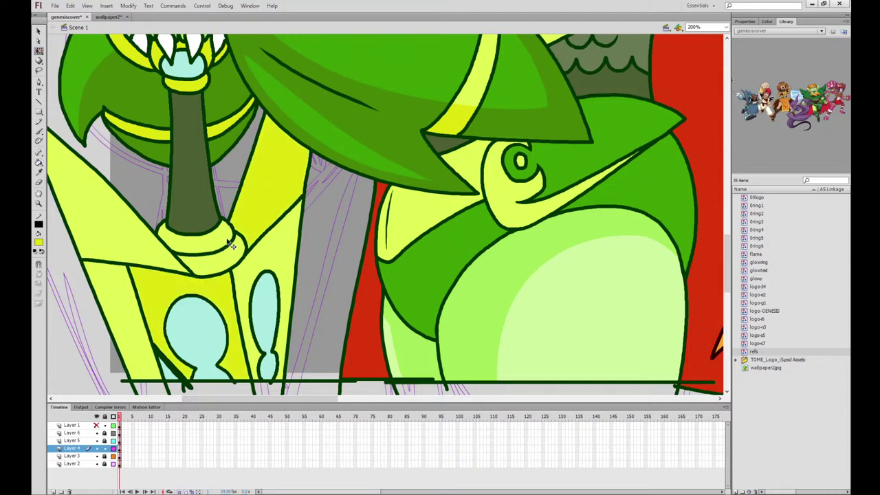
click(231, 246)
shift+click(241, 244)
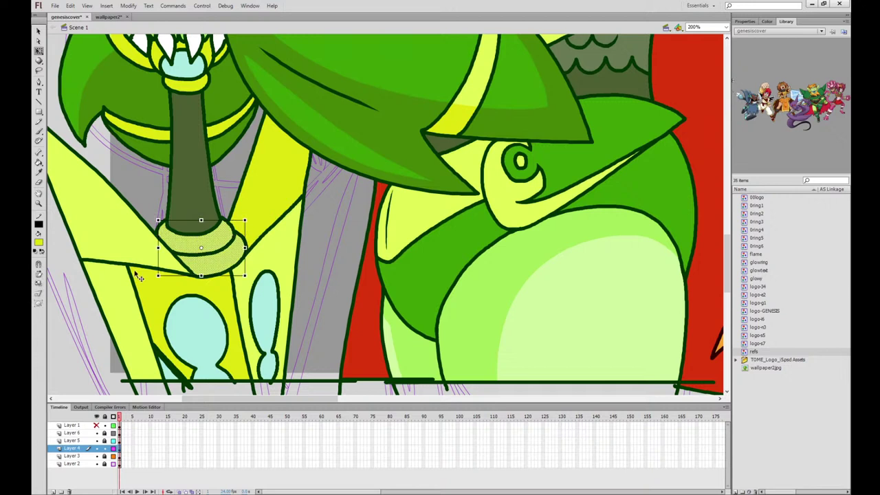
shift+click(125, 283)
shift+click(139, 227)
key(b)
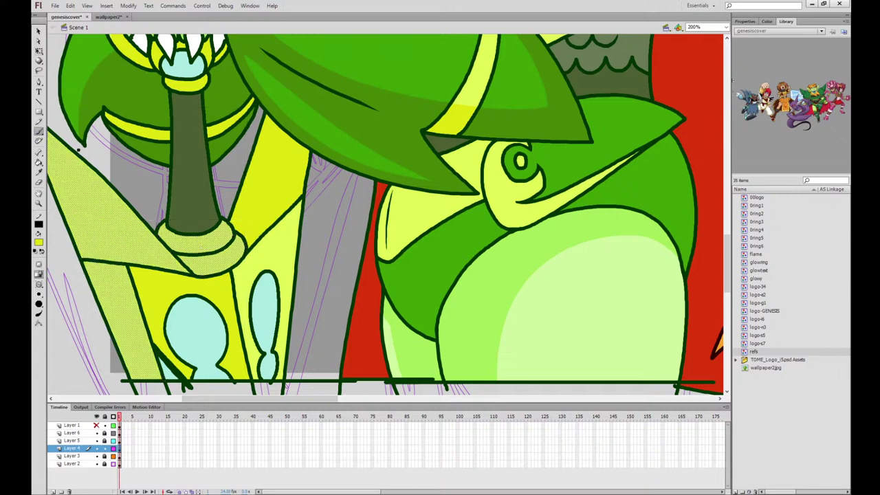
drag(183, 256, 202, 270)
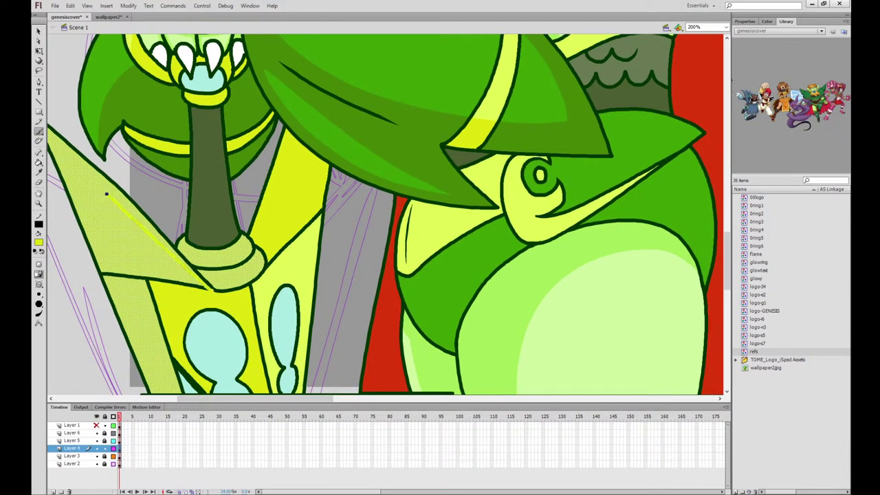
drag(106, 194, 48, 137)
mouse_move(219, 267)
mouse_down()
mouse_move(227, 238)
mouse_move(211, 283)
mouse_move(242, 260)
mouse_up()
scroll(317, 275, down, 3)
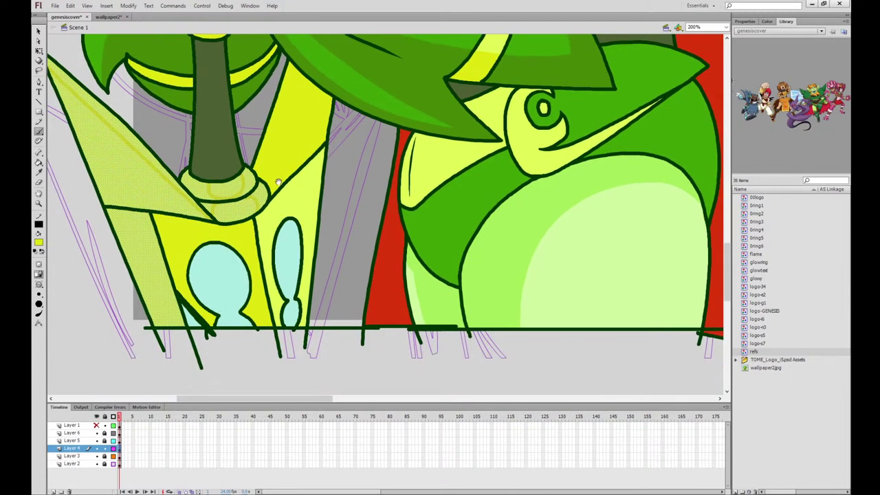
Fill the shadow areas of the large yellow blade, both staff collar rings and the strip below with the darker yellow
key(k)
click(122, 174)
click(121, 175)
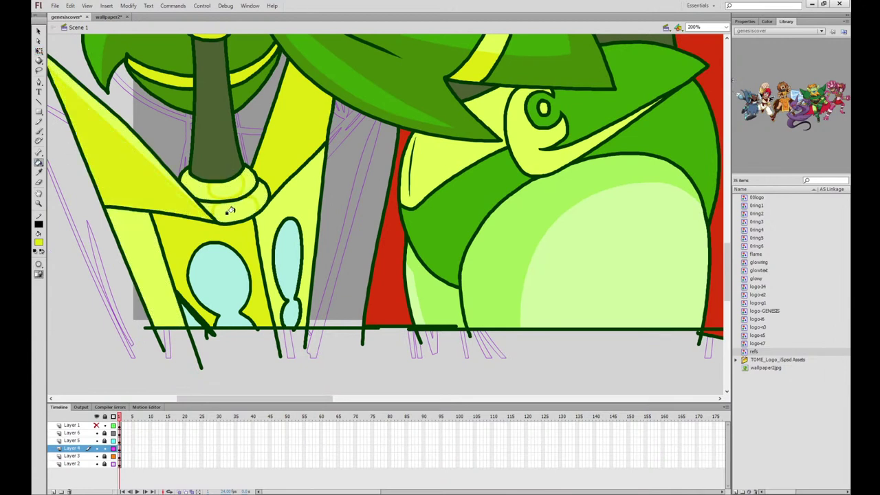
click(228, 211)
click(234, 180)
click(163, 247)
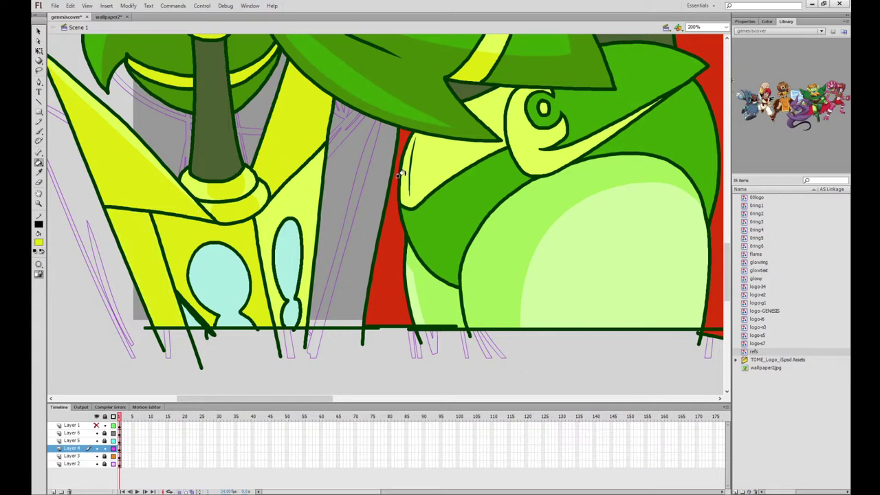
Select the green side of the torso and the yellow belt, and brush shading outlines across both
scroll(447, 275, up, 2)
drag(456, 305, 451, 393)
drag(470, 259, 428, 378)
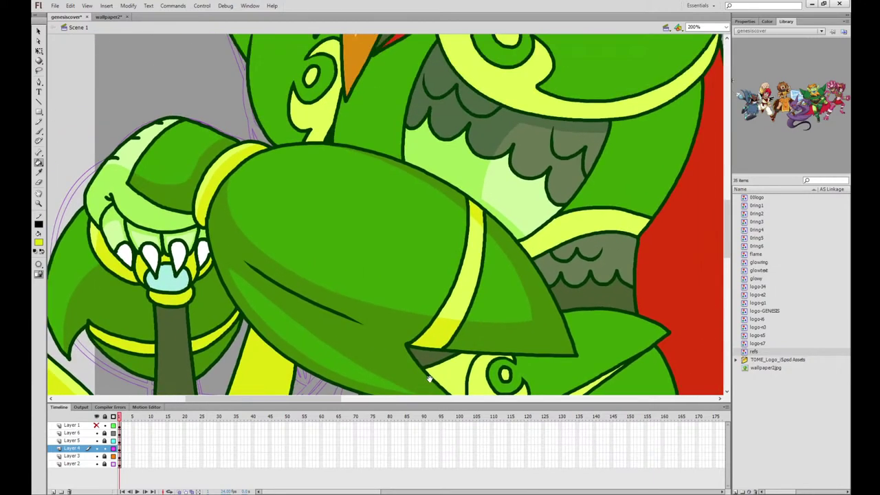
scroll(445, 268, right, 4)
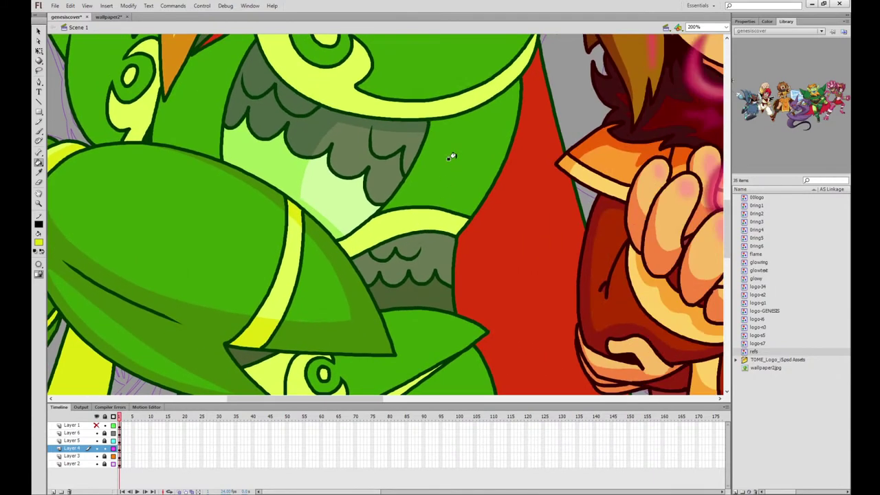
key(q)
click(472, 186)
shift+click(451, 223)
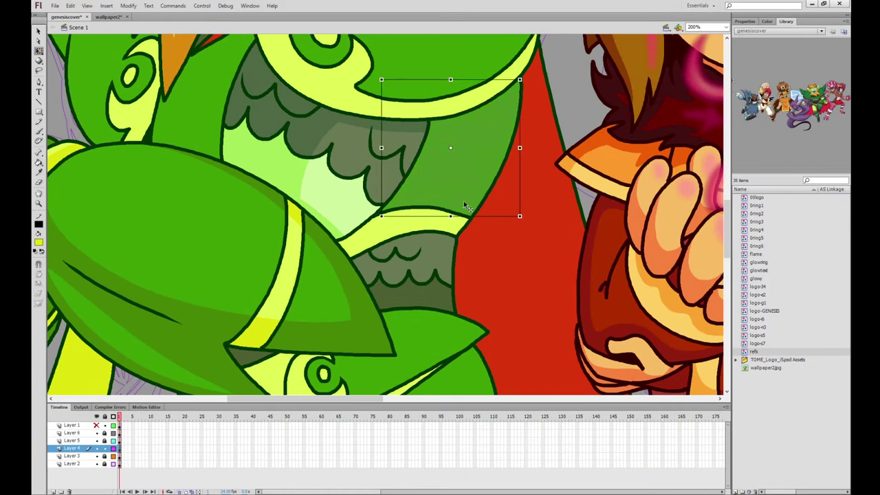
click(39, 132)
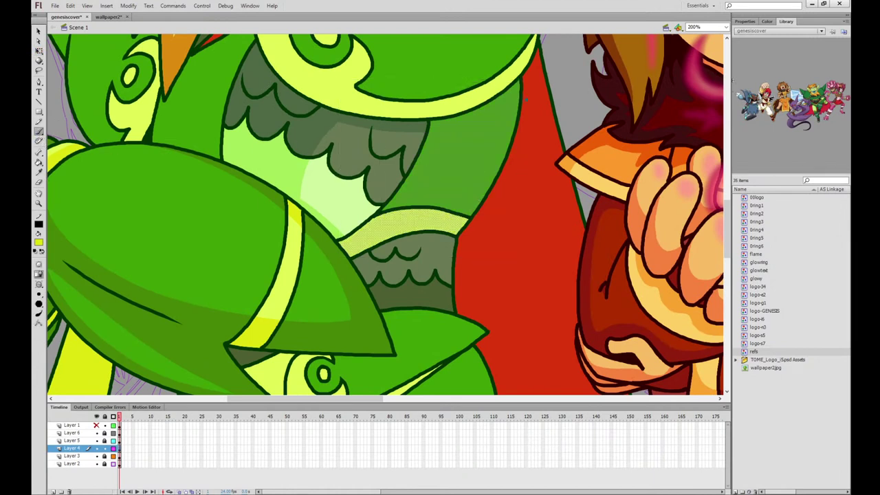
mouse_move(519, 104)
mouse_down()
mouse_move(424, 147)
mouse_move(415, 206)
mouse_up()
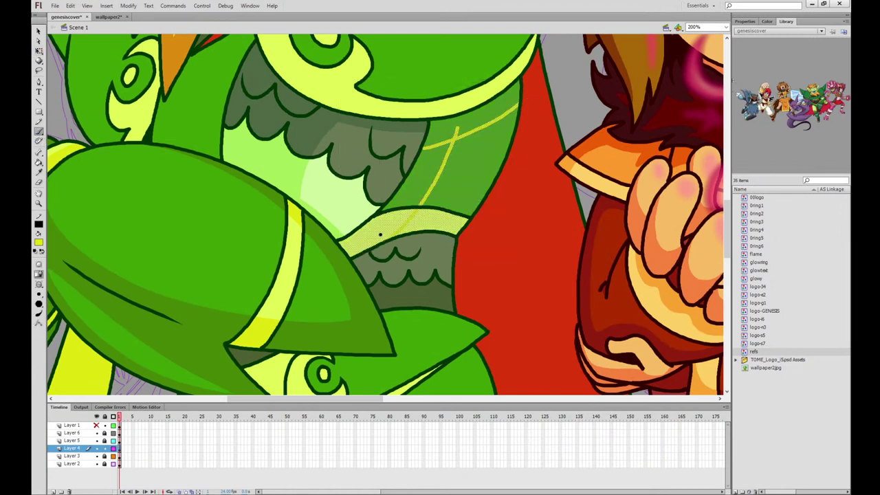
Deselect the shapes and fill the belt's shadow area with the darker yellow
click(38, 51)
click(64, 118)
click(39, 162)
click(388, 218)
Sample the darker green from the sleeve and fill the torso side's shadow area and its outline strokes with it
key(i)
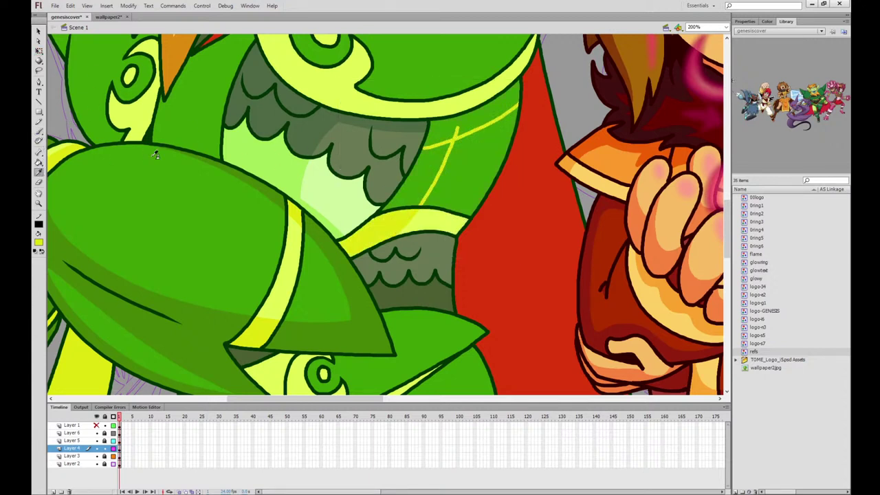
click(342, 269)
click(399, 195)
click(443, 137)
click(457, 125)
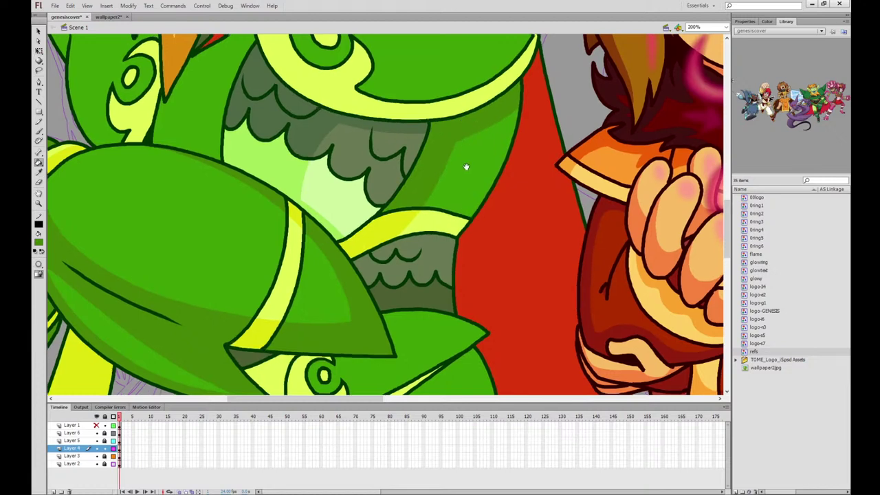
Select the green collar, chest and shoulder guard with their yellow trim, and brush darker green shading outlines on the chest beside the hair tip
drag(434, 145, 472, 212)
click(39, 52)
drag(242, 162, 303, 245)
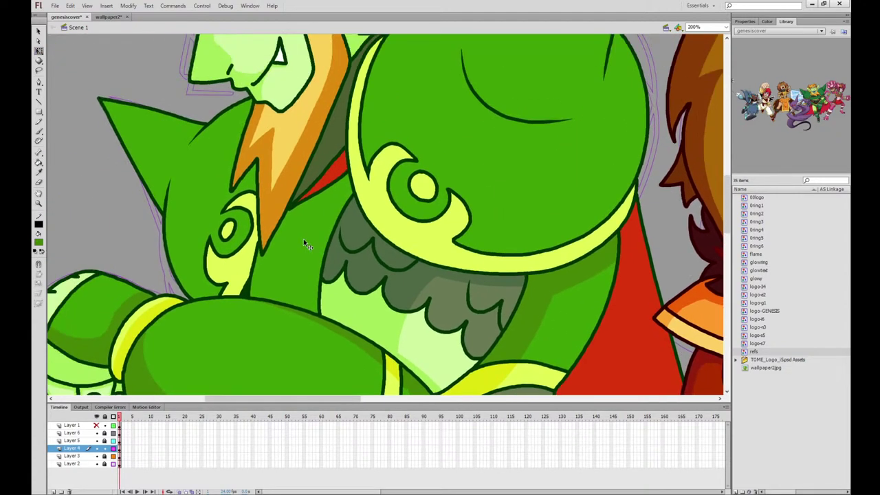
click(256, 211)
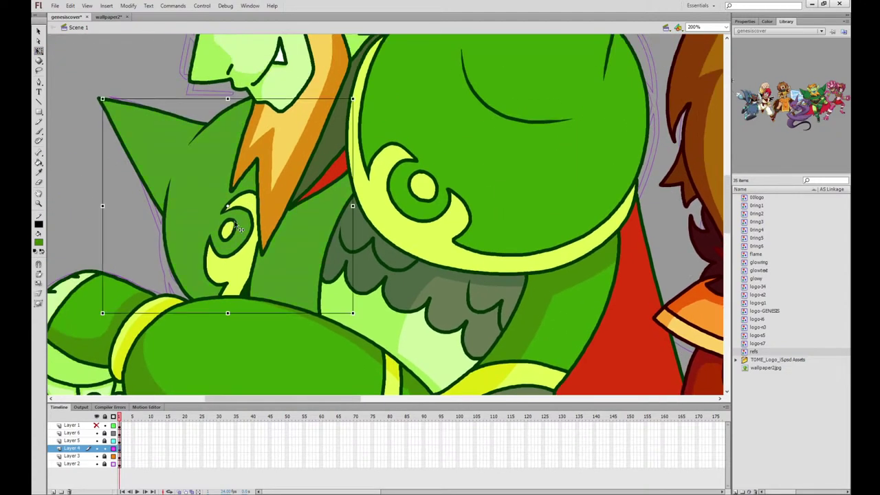
shift+click(237, 230)
shift+click(512, 173)
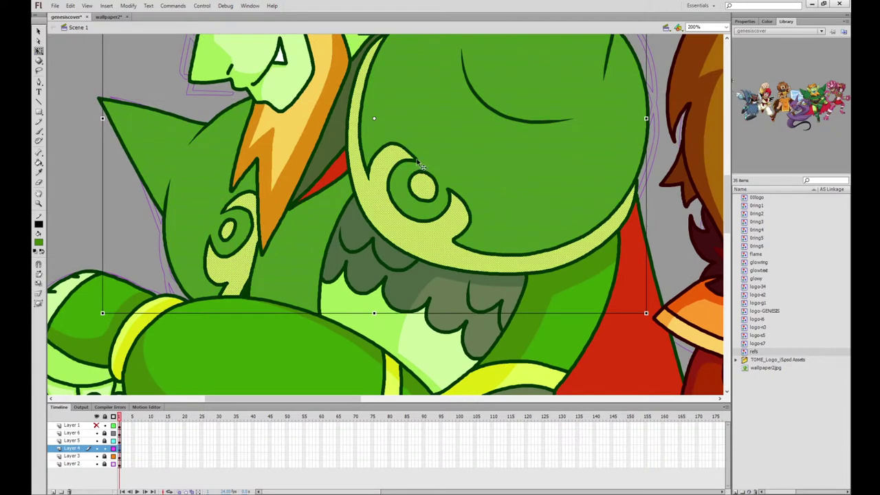
key(b)
mouse_move(274, 216)
mouse_down()
mouse_move(269, 257)
mouse_move(296, 211)
mouse_move(336, 183)
mouse_move(296, 263)
mouse_move(297, 284)
mouse_up()
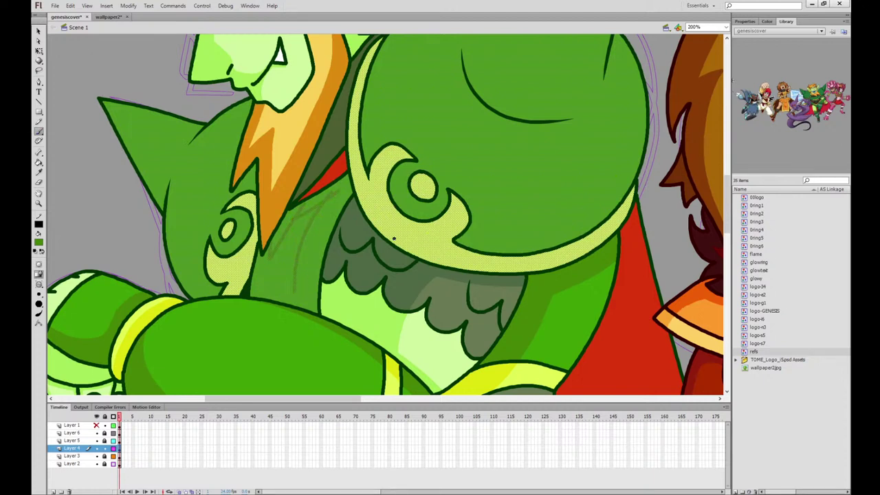
drag(265, 277, 285, 282)
key(ctrl+z)
key(ctrl+z)
mouse_move(265, 246)
mouse_down()
mouse_move(257, 294)
mouse_move(261, 286)
mouse_up()
Brush darker green shading outlines along the collar's pointed edge and in a curve from the hair down across its emblem
drag(100, 100, 160, 173)
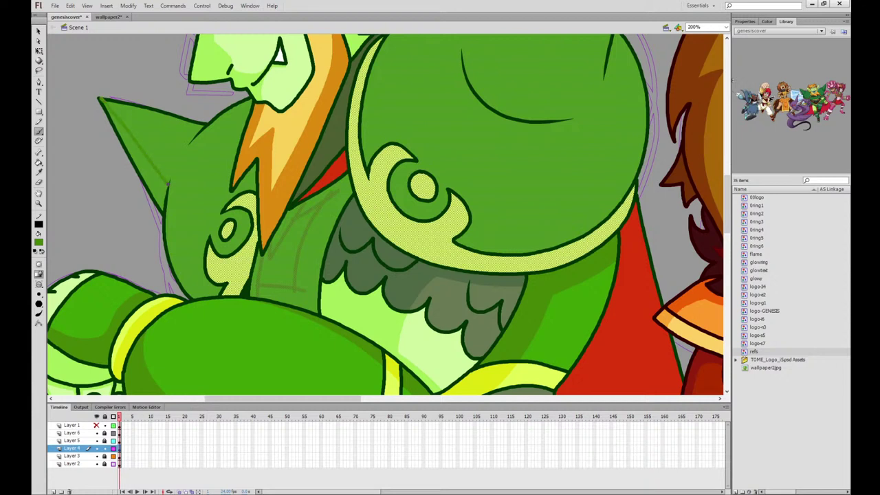
key(ctrl+z)
drag(102, 101, 176, 200)
mouse_move(247, 128)
mouse_down()
mouse_move(230, 240)
mouse_move(273, 242)
mouse_up()
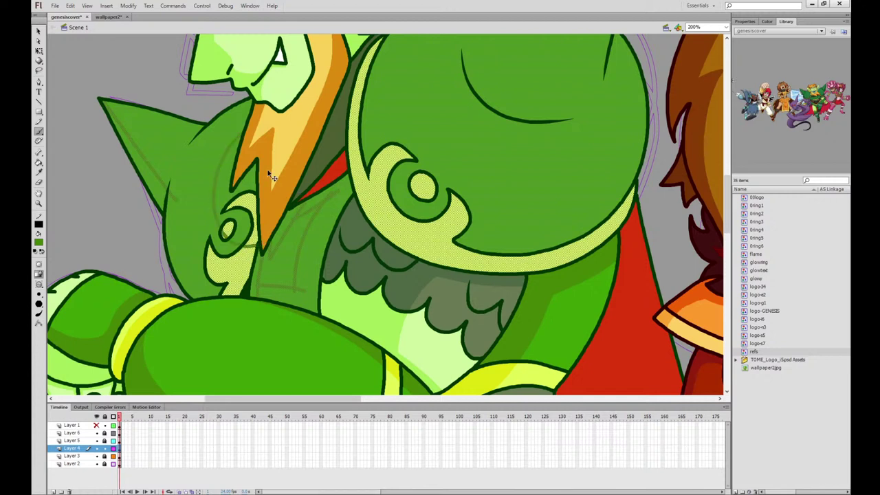
key(ctrl+z)
mouse_move(245, 131)
mouse_down()
mouse_move(223, 144)
mouse_move(203, 200)
mouse_move(225, 247)
mouse_move(254, 255)
mouse_up()
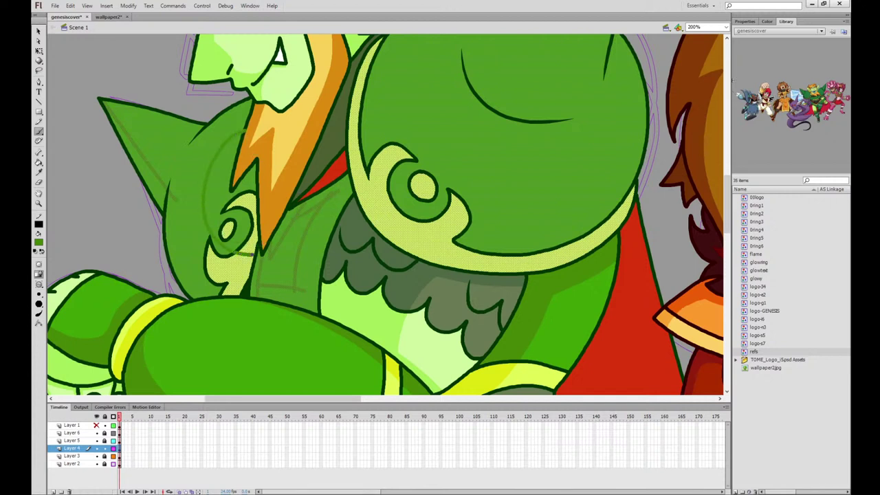
key(ctrl+z)
mouse_move(241, 132)
mouse_down()
mouse_move(223, 145)
mouse_move(205, 215)
mouse_move(247, 255)
mouse_up()
key(ctrl+z)
mouse_move(248, 118)
mouse_down()
mouse_move(227, 136)
mouse_move(203, 203)
mouse_move(221, 243)
mouse_move(241, 254)
mouse_up()
Deselect the shapes and fill the shadow areas of the pointed collar, its emblem and the chest with the darker green
click(38, 51)
click(67, 100)
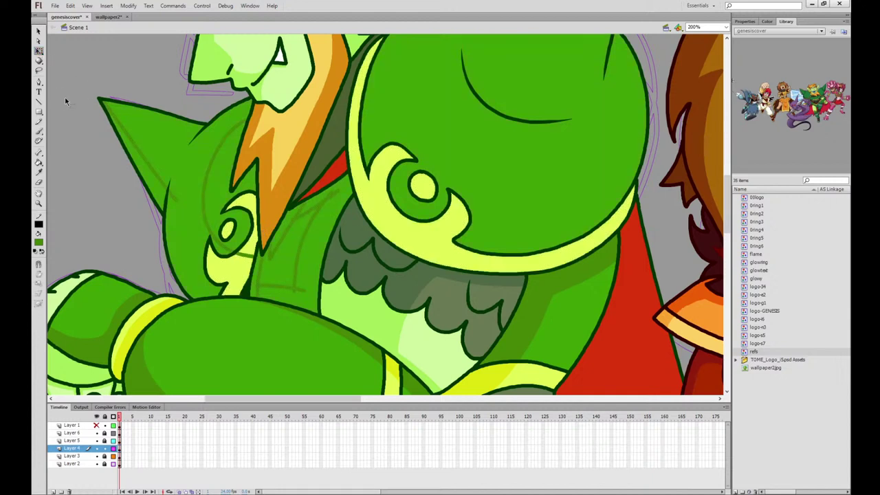
click(39, 163)
click(135, 135)
click(221, 249)
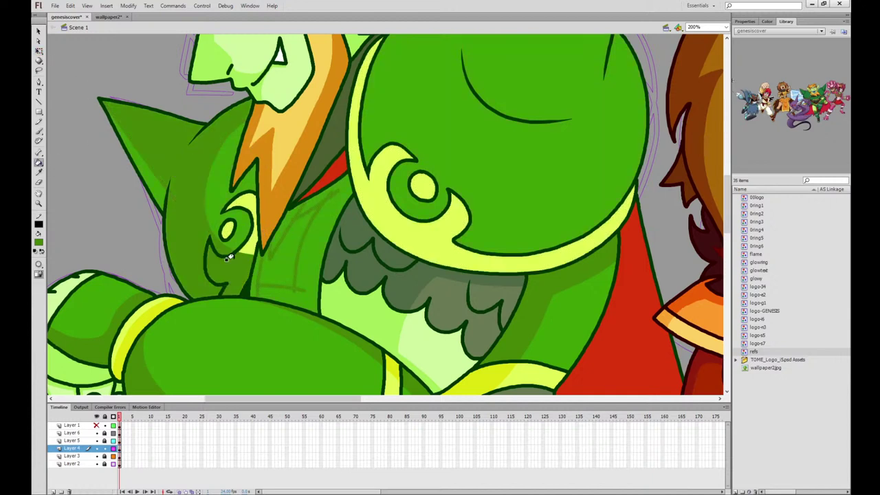
click(323, 221)
click(257, 260)
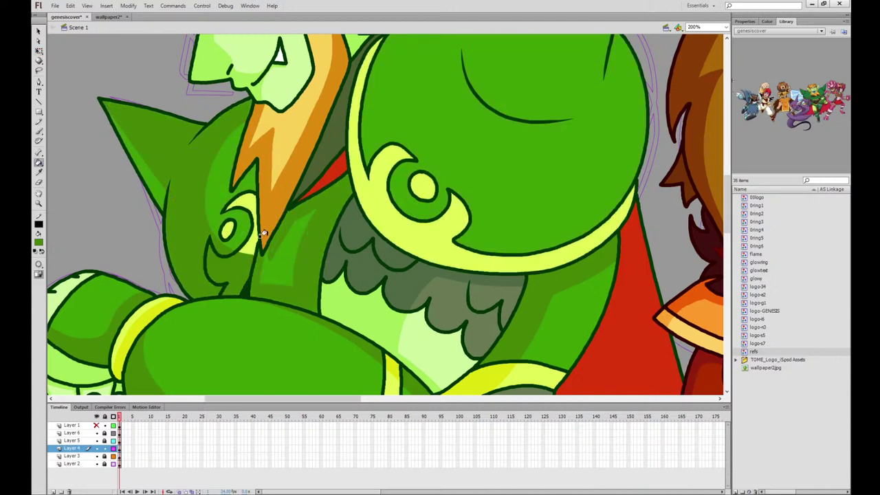
Sample the darker yellow from the wrist trim and fill the lower part of the collar's emblem with it
click(38, 172)
click(148, 320)
click(235, 242)
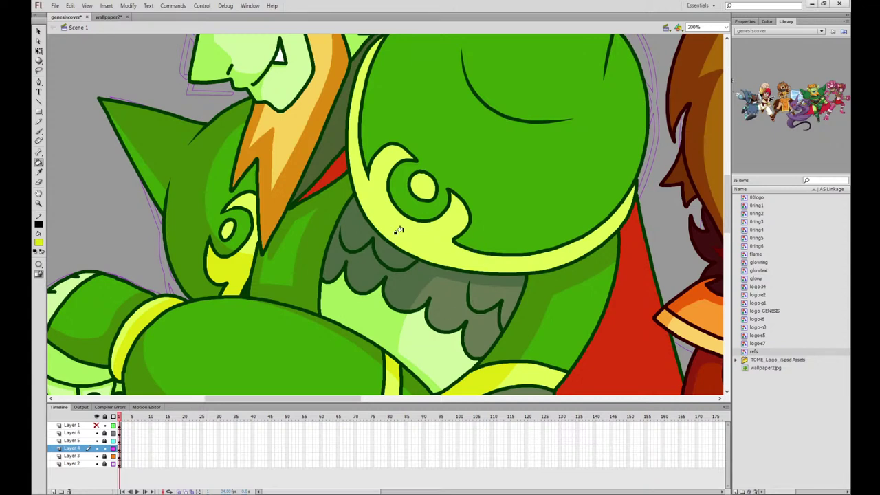
Select the round shoulder guard and its trim, and brush shading outlines beside the spike base, down to the trim and around an oval highlight
key(q)
drag(546, 215, 484, 283)
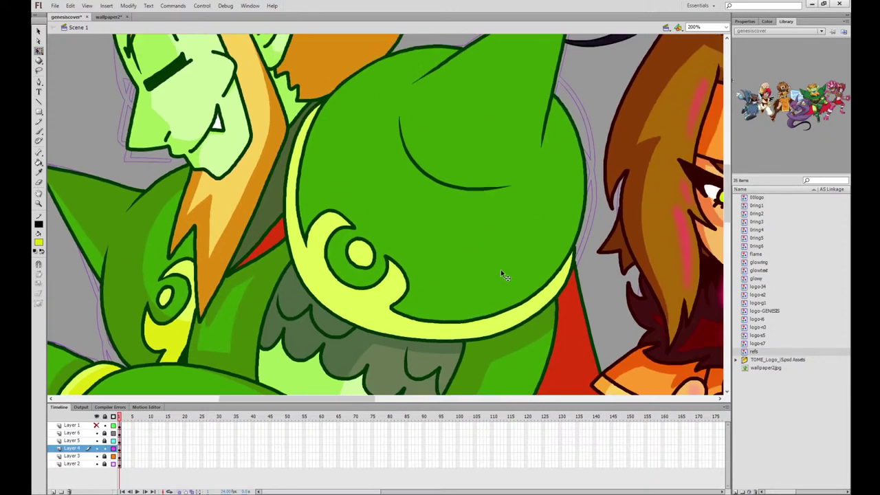
click(469, 289)
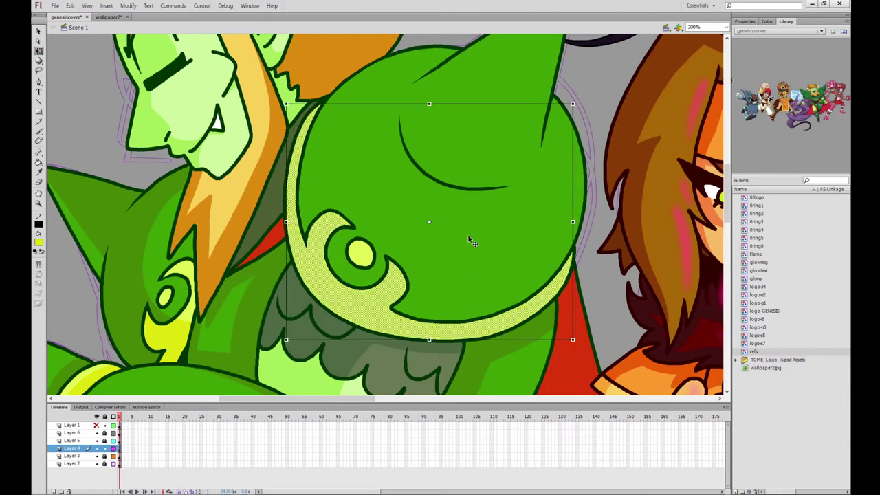
click(39, 131)
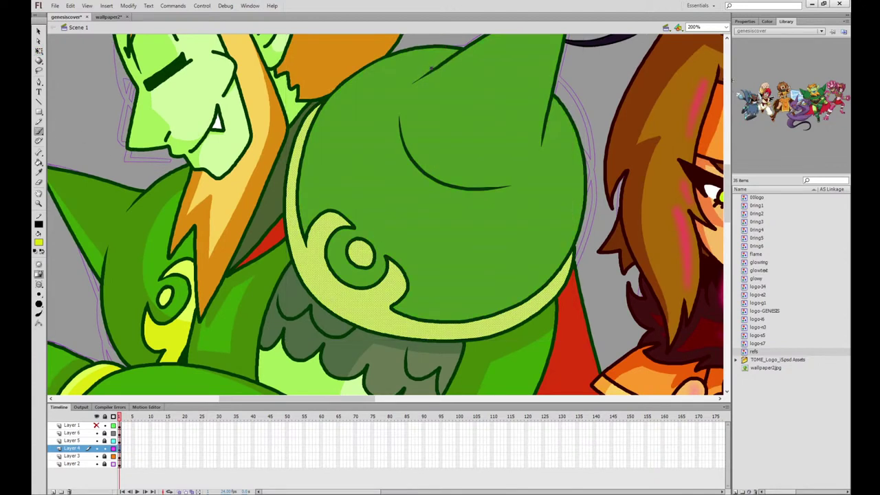
mouse_move(427, 71)
mouse_down()
mouse_move(397, 110)
mouse_move(402, 157)
mouse_up()
key(ctrl+z)
mouse_move(431, 69)
mouse_down()
mouse_move(401, 100)
mouse_move(400, 143)
mouse_up()
mouse_move(483, 189)
mouse_down()
mouse_move(486, 207)
mouse_move(461, 303)
mouse_move(435, 322)
mouse_up()
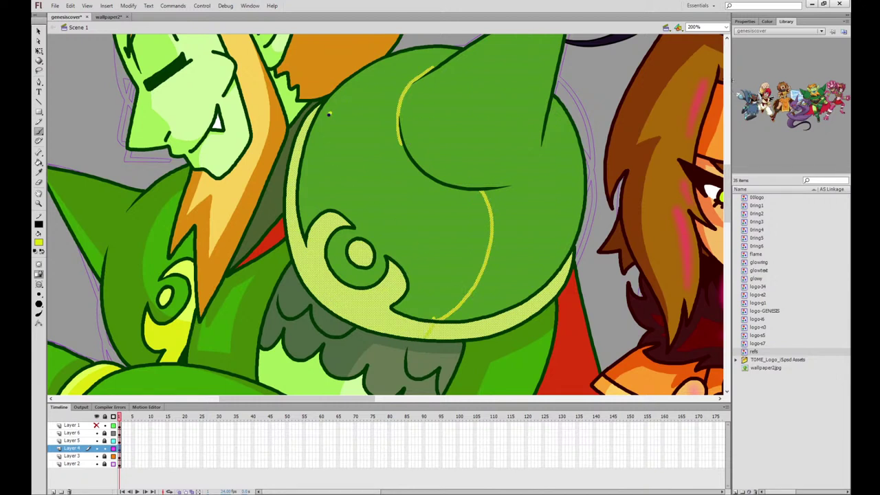
mouse_move(328, 114)
mouse_down()
mouse_move(313, 223)
mouse_move(325, 225)
mouse_move(342, 183)
mouse_move(333, 112)
mouse_up()
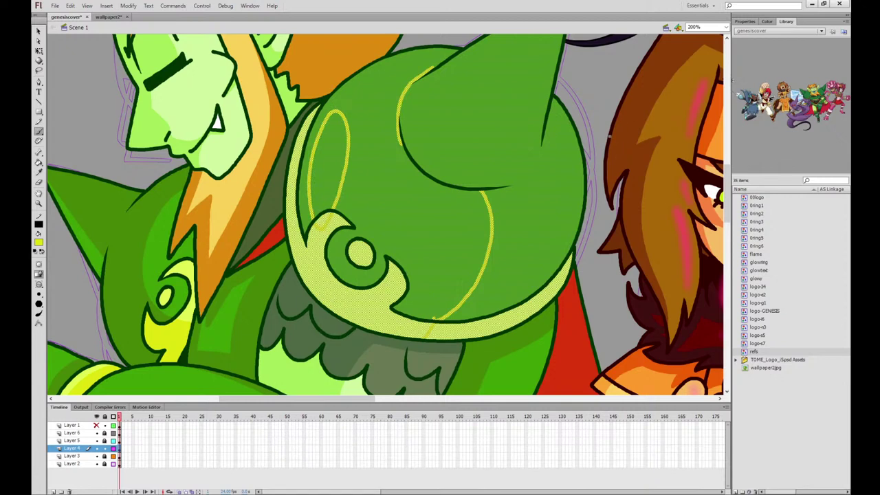
Brush shading outlines down the length of the shoulder guard's spike and around the lower edge of its base
scroll(410, 237, up, 5)
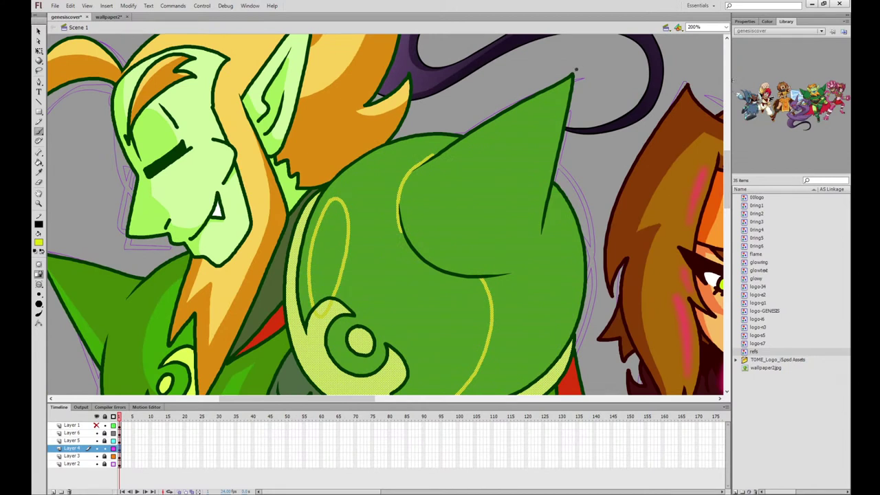
drag(571, 76, 418, 246)
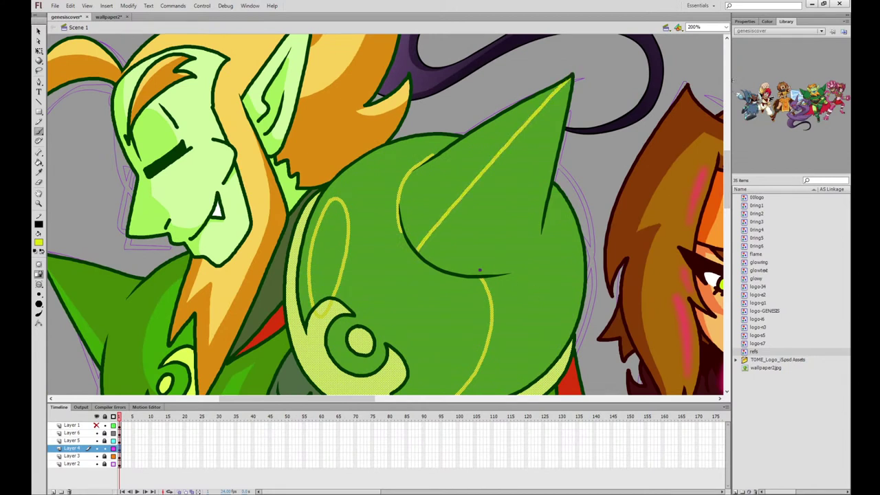
mouse_move(480, 276)
mouse_down()
mouse_move(532, 250)
mouse_move(549, 162)
mouse_up()
key(ctrl+z)
mouse_move(478, 276)
mouse_down()
mouse_move(526, 268)
mouse_move(485, 275)
mouse_move(520, 268)
mouse_move(533, 253)
mouse_move(544, 206)
mouse_up()
key(ctrl+z)
key(ctrl+z)
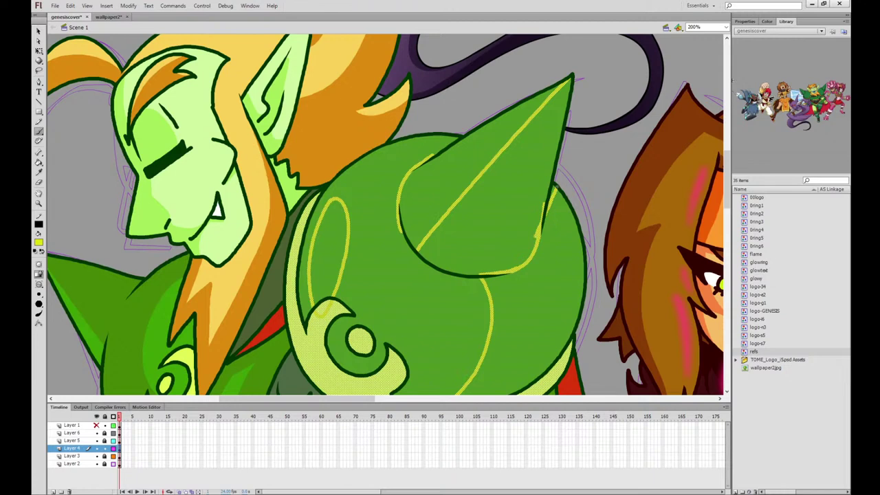
Fill the shadow areas of the shoulder guard, its spike and its yellow trim with the darker yellow
key(q)
click(39, 162)
click(460, 203)
click(400, 243)
drag(401, 243, 405, 200)
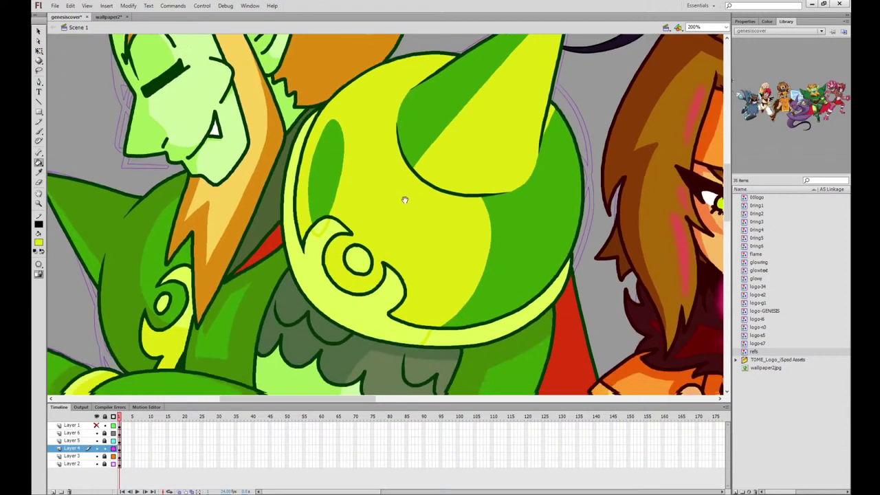
click(327, 228)
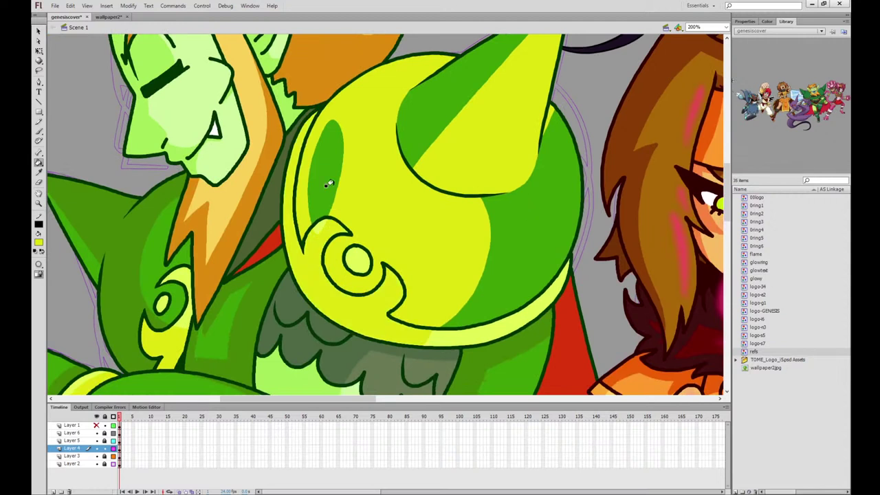
Fill the shoulder guard emblem's centre with the darker yellow, then fill the shaded areas of the guard and spike with the sampled darker green
click(355, 261)
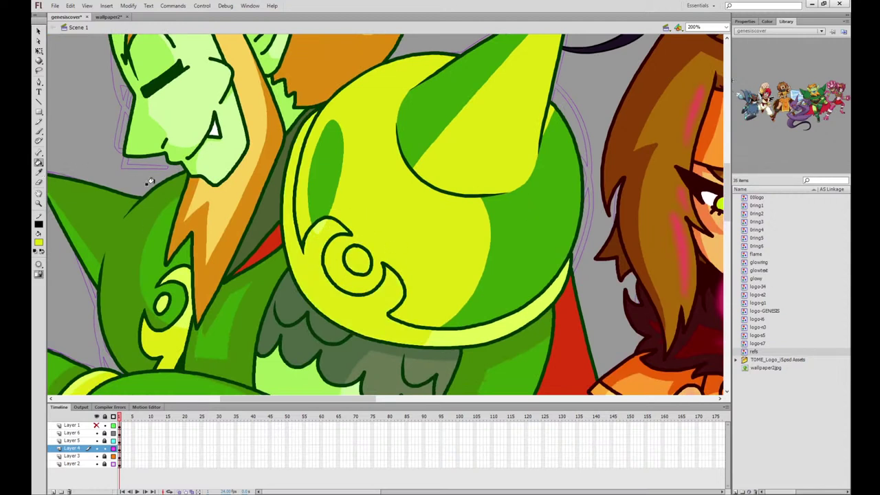
click(39, 173)
click(259, 286)
click(341, 191)
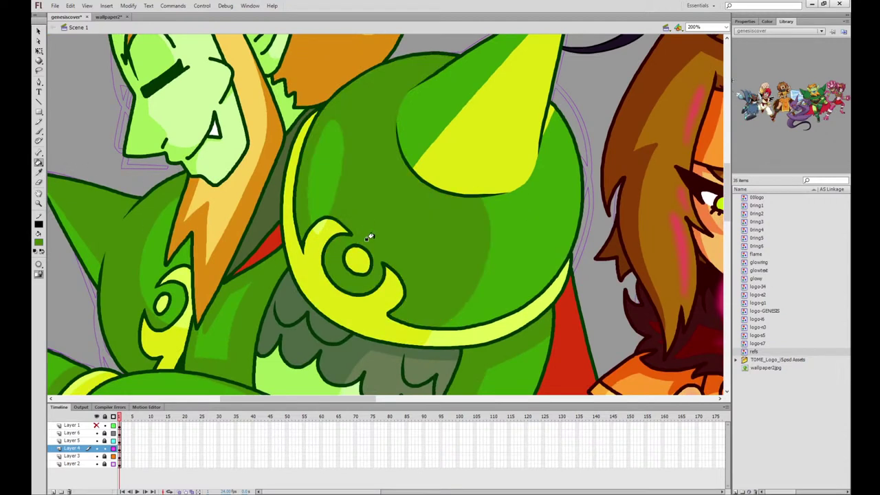
click(501, 88)
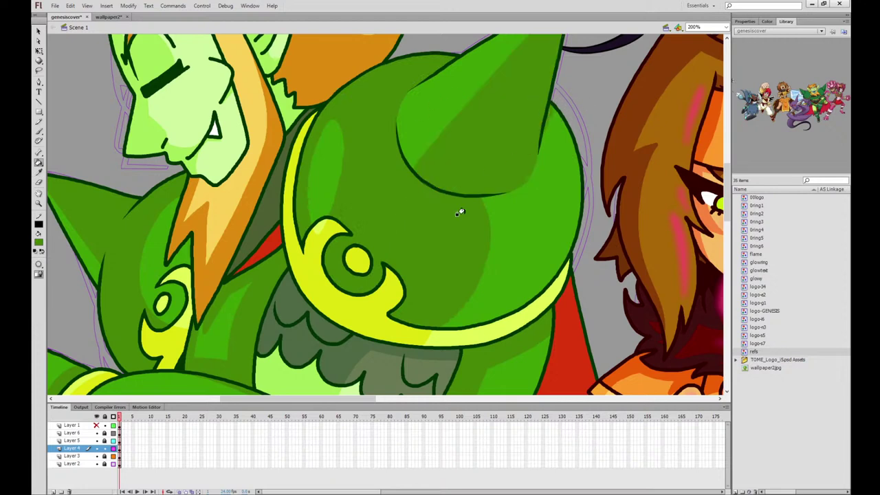
Select the grey-green scale armour at the elf's waist and brush a curved shading outline across its upper part, below the yellow trim
scroll(460, 213, down, 3)
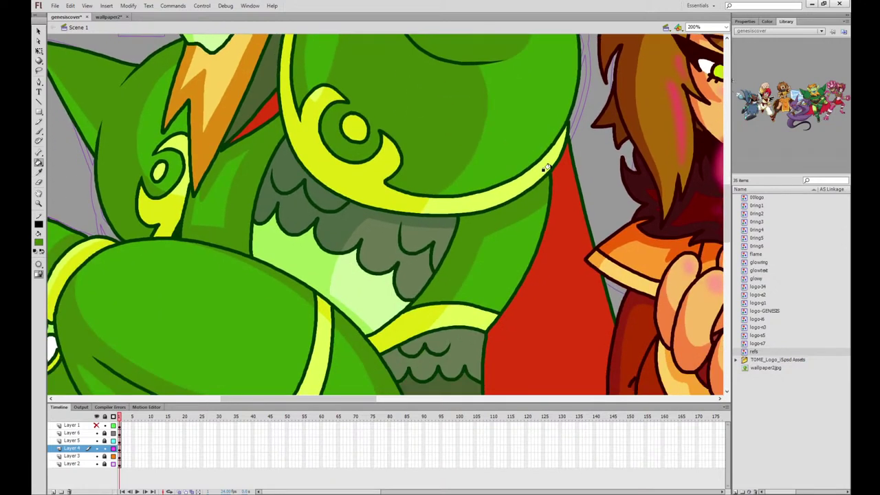
drag(465, 277, 409, 331)
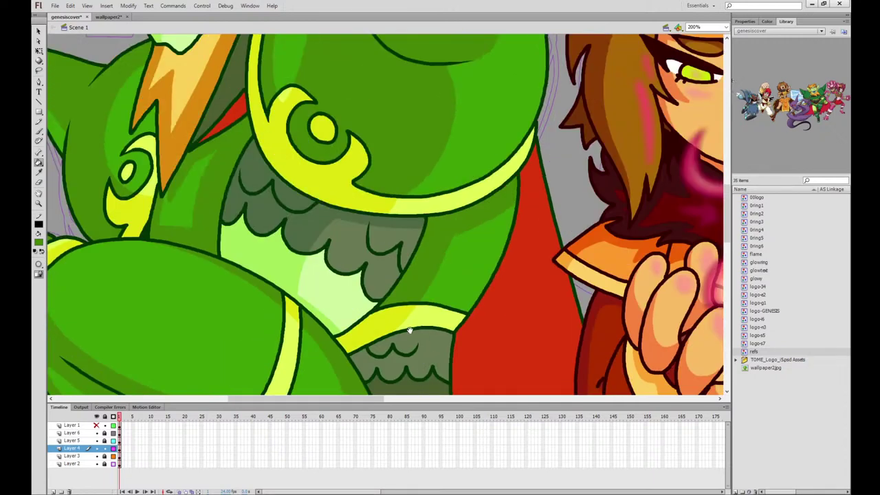
scroll(409, 330, up, 3)
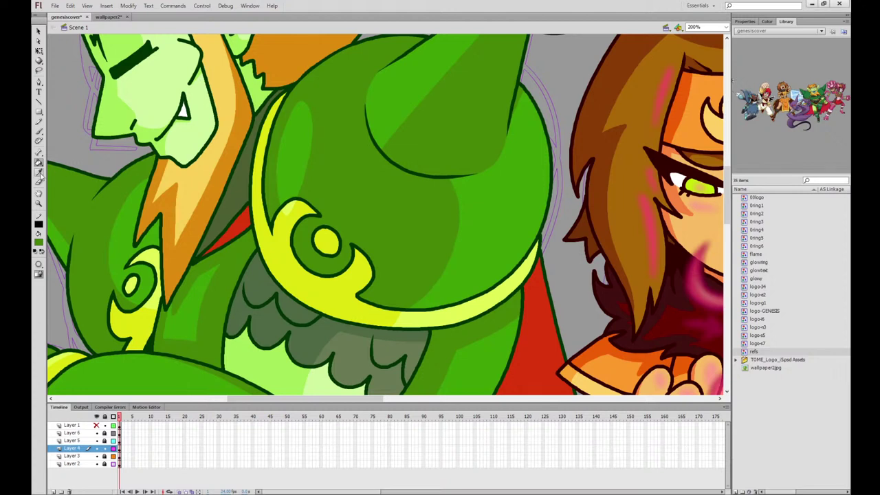
scroll(710, 193, down, 5)
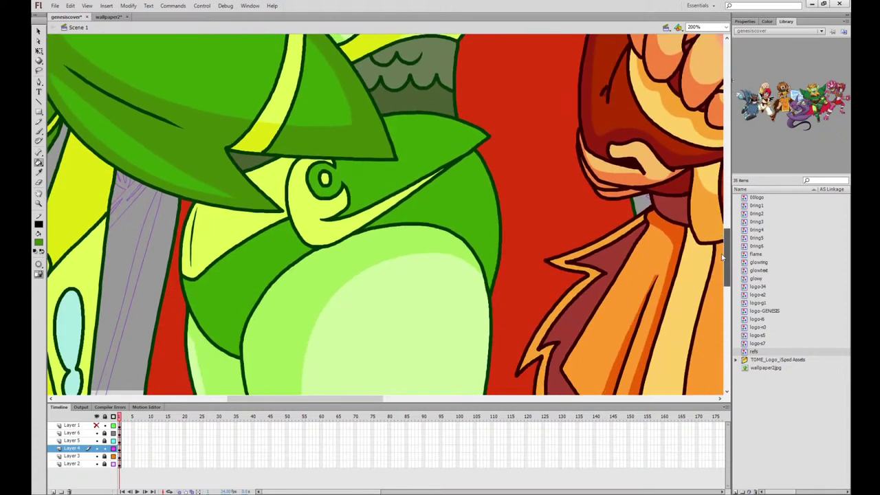
drag(464, 144, 481, 255)
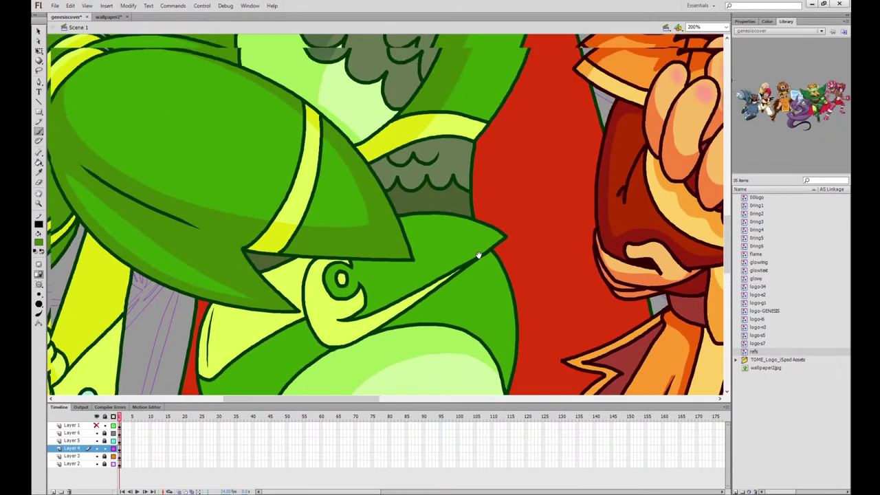
click(40, 50)
click(447, 187)
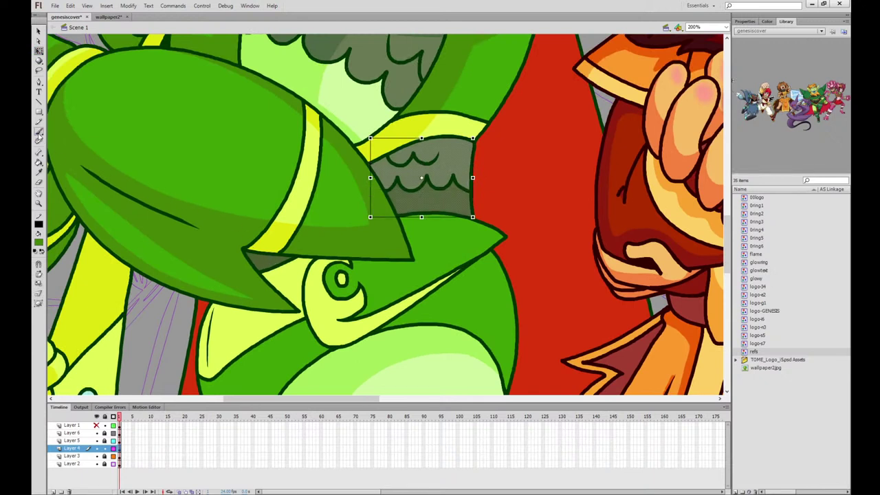
click(40, 132)
mouse_move(478, 159)
mouse_down()
mouse_move(403, 166)
mouse_move(361, 174)
mouse_up()
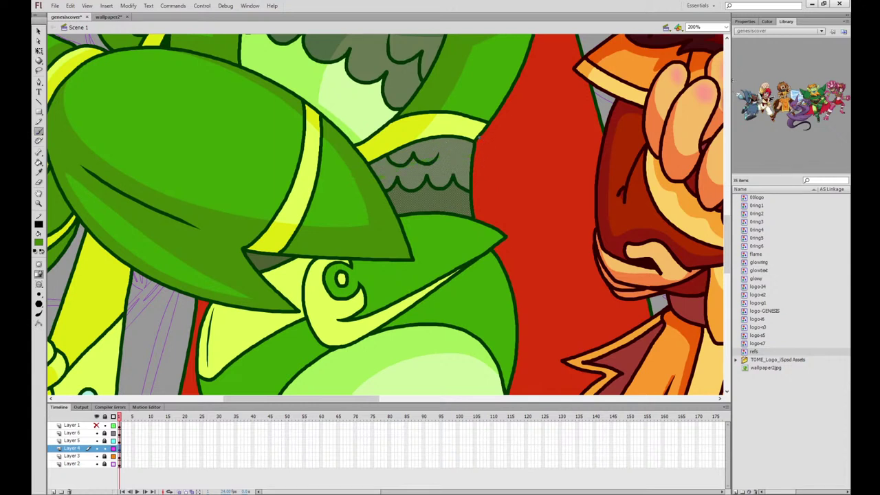
drag(475, 142, 395, 183)
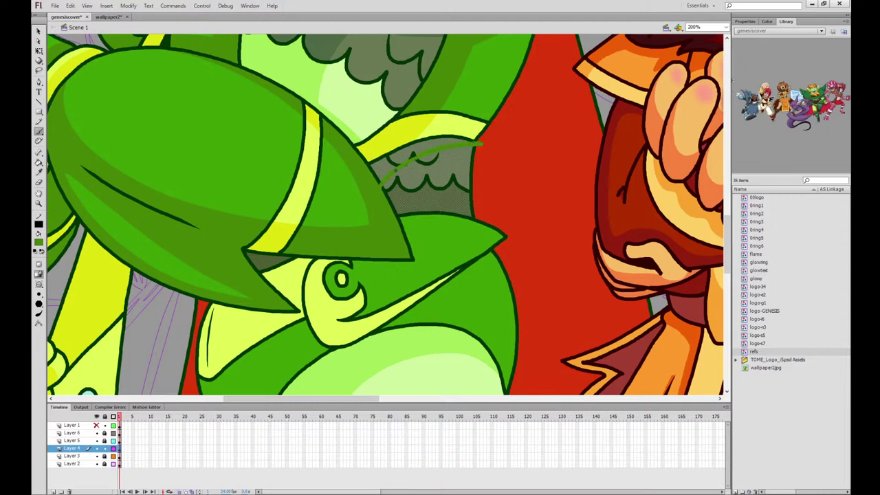
key(q)
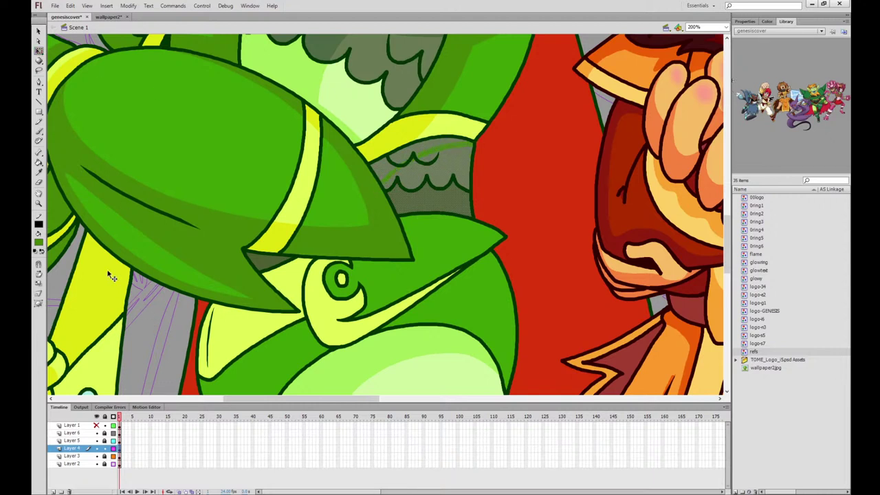
Sample the darker grey-green from the chest scales and fill the shadow area of the waist scales beneath the yellow trim
click(38, 172)
click(339, 46)
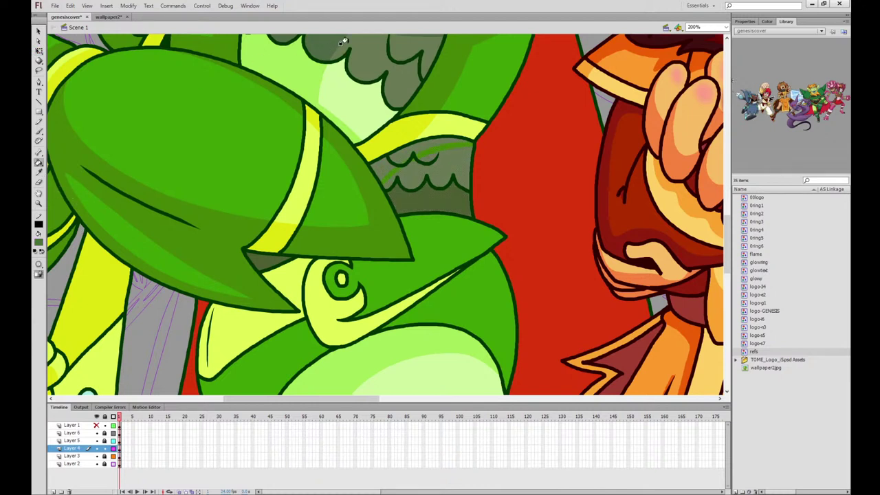
click(421, 148)
click(403, 158)
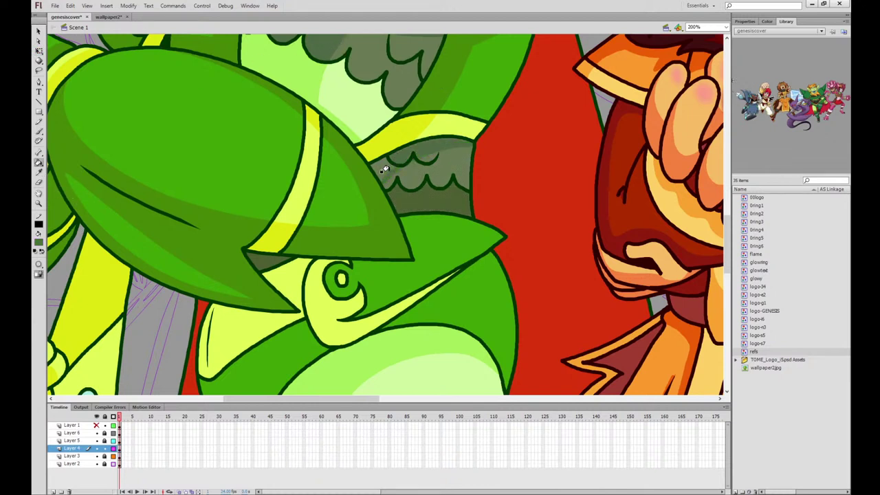
Sample the dark grey-green from the elf's collar opening in wallpaper2 and fill the lowest band under the waist scales in genesiscover with it
click(39, 173)
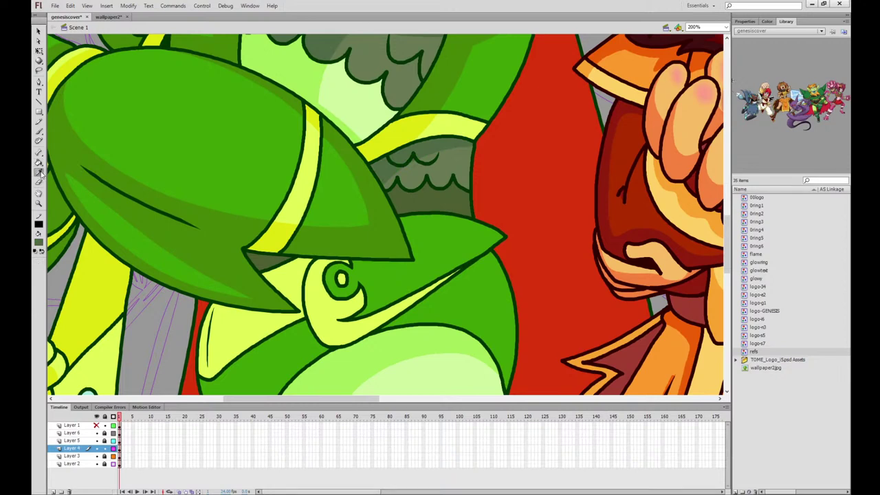
click(108, 17)
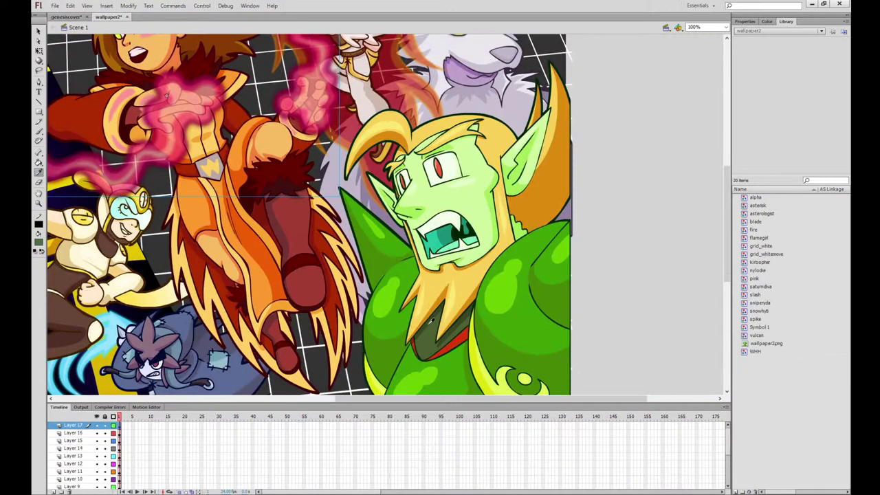
click(67, 17)
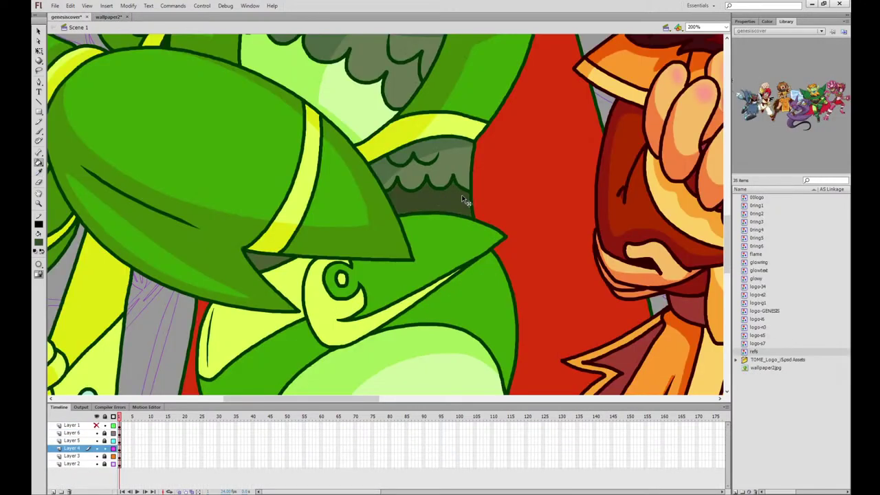
Select the grey-green neck area between the beard and shoulder guard, brush a shading outline down it, and fill the shadow with the dark grey-green
scroll(507, 269, up, 5)
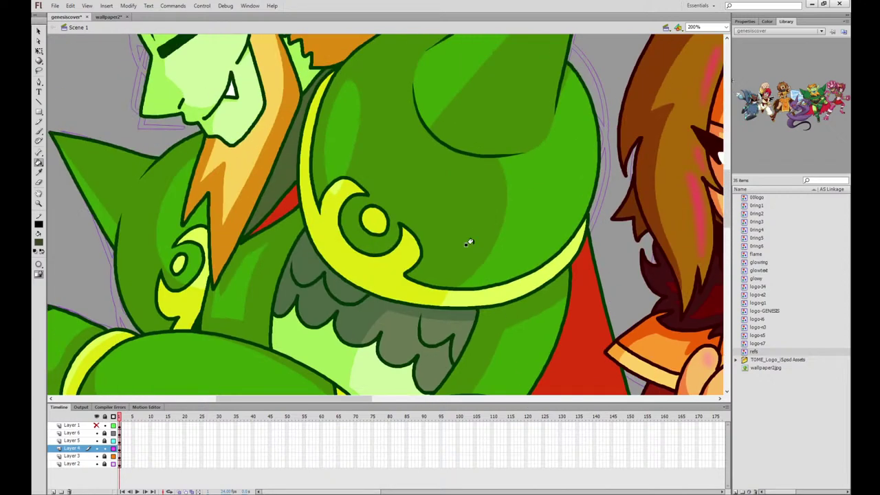
click(38, 51)
click(285, 169)
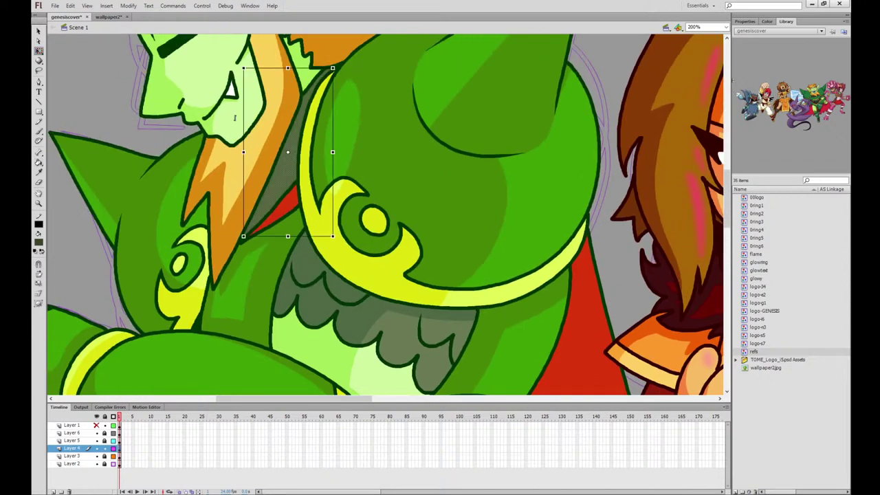
click(39, 132)
mouse_move(307, 97)
mouse_down()
mouse_move(269, 203)
mouse_move(317, 86)
mouse_up()
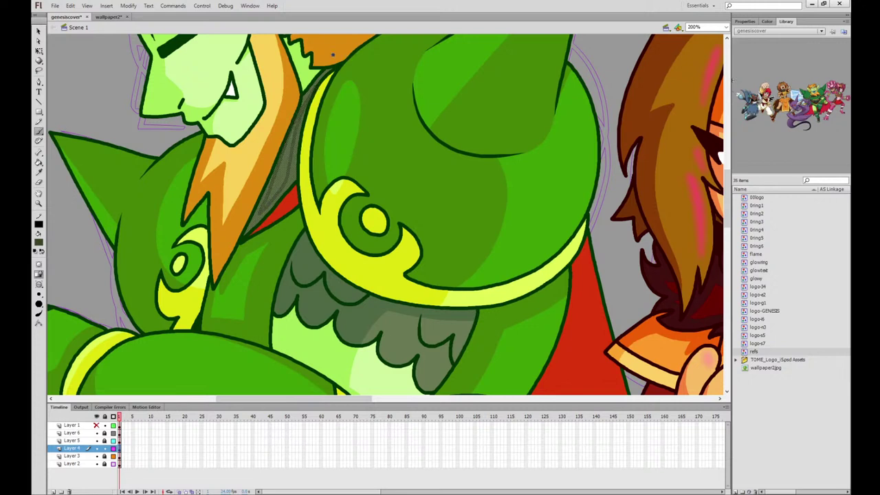
key(q)
click(39, 162)
click(285, 153)
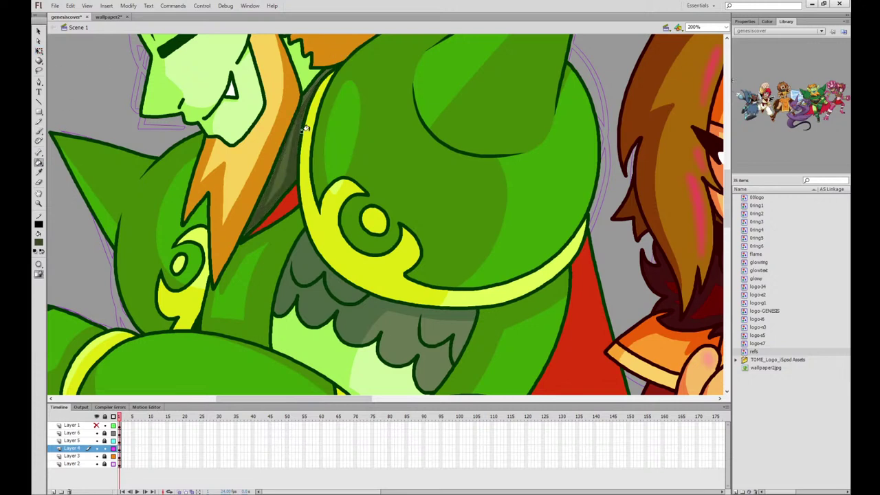
Brush dark green shadow boundaries across the green knight's hip armor and its yellow trim, restricting the paint to those selected fills
scroll(413, 291, down, 6)
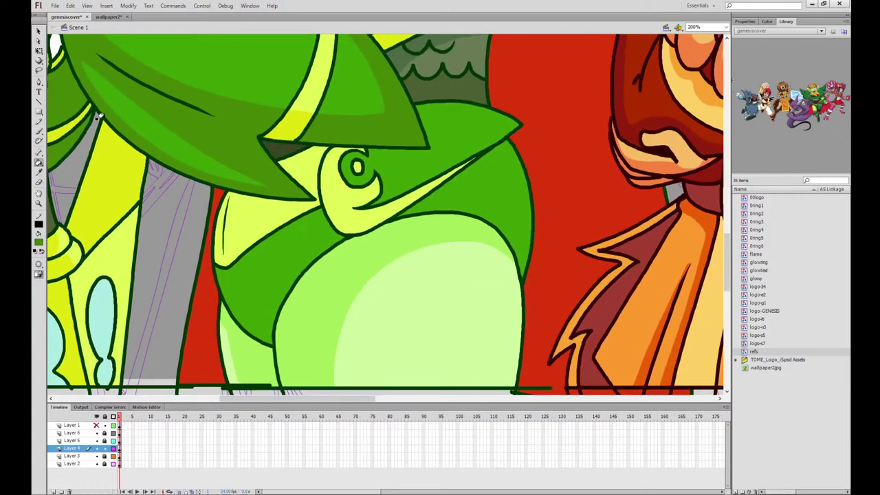
key(q)
click(365, 171)
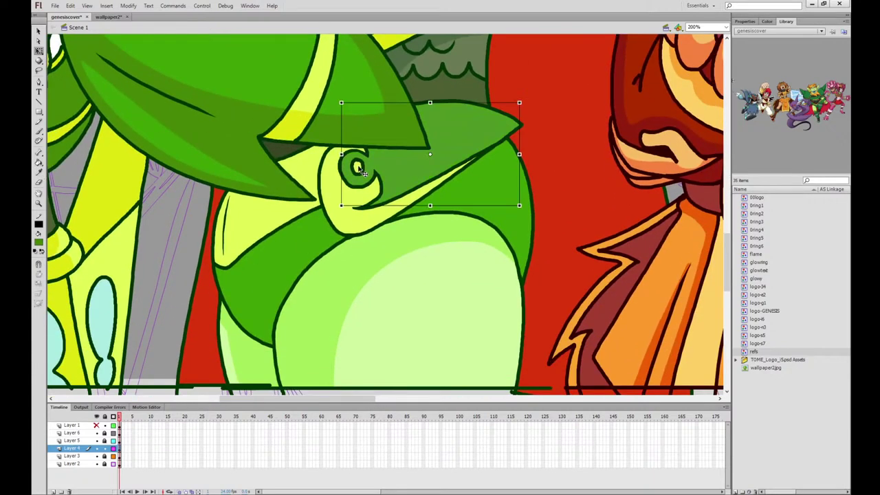
shift+click(337, 186)
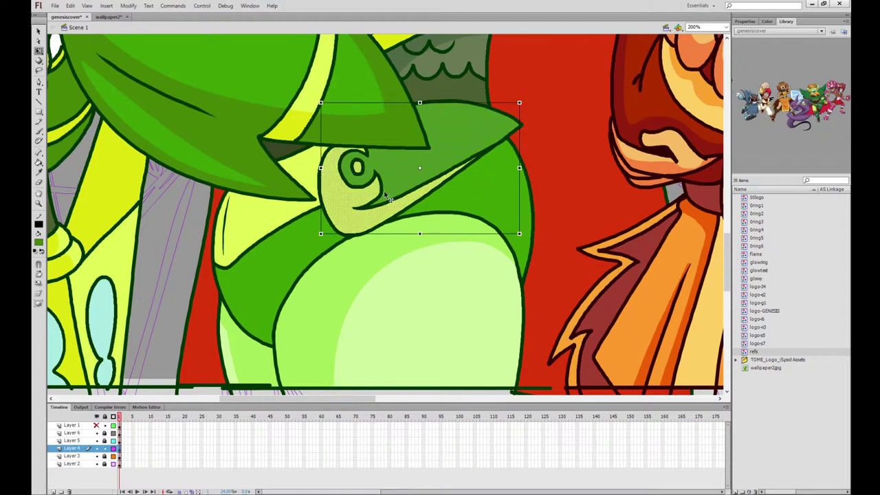
shift+click(262, 210)
key(b)
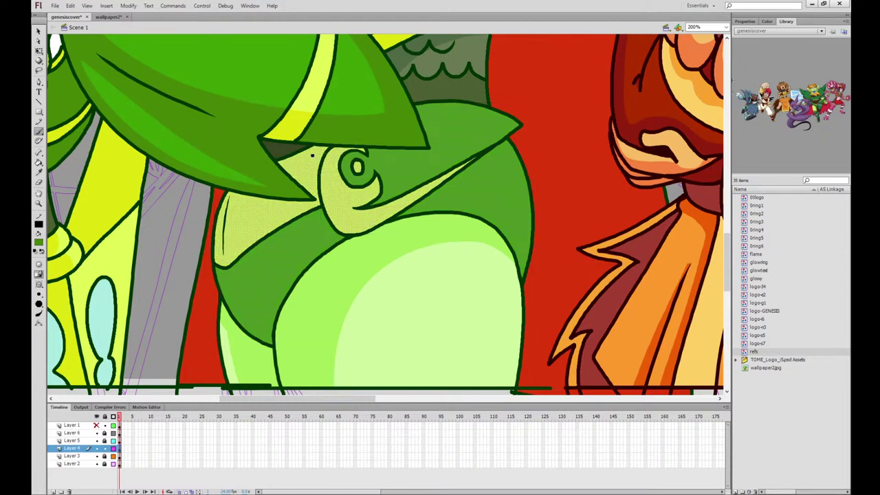
mouse_move(312, 156)
mouse_down()
mouse_move(283, 175)
mouse_move(272, 288)
mouse_move(328, 241)
mouse_move(310, 210)
mouse_move(316, 151)
mouse_up()
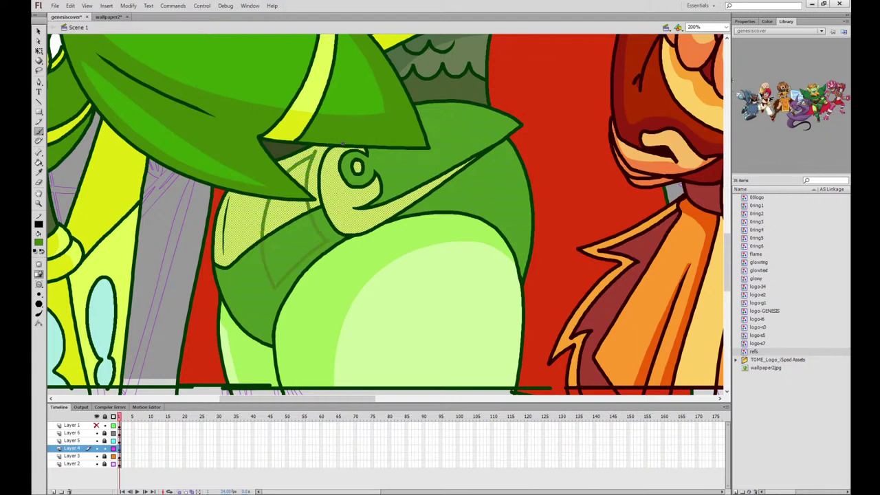
mouse_move(375, 153)
mouse_down()
mouse_move(401, 172)
mouse_move(429, 169)
mouse_move(509, 128)
mouse_up()
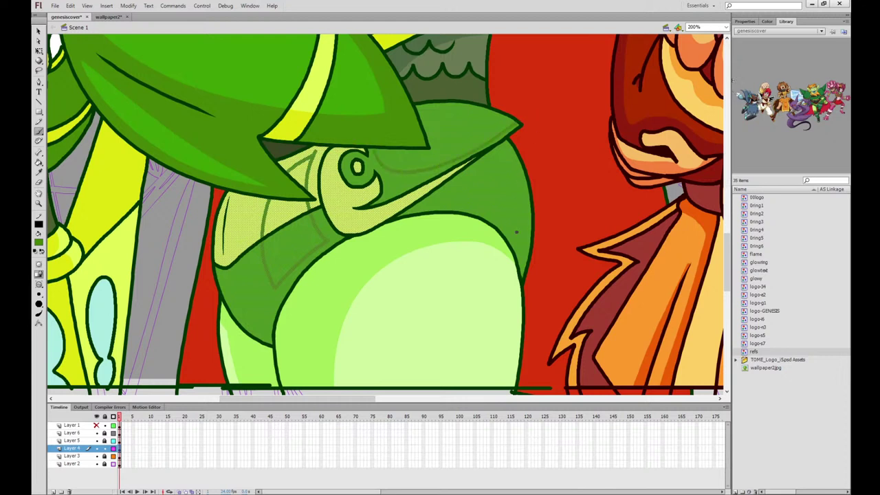
mouse_move(520, 278)
mouse_down()
mouse_move(514, 221)
mouse_move(476, 164)
mouse_up()
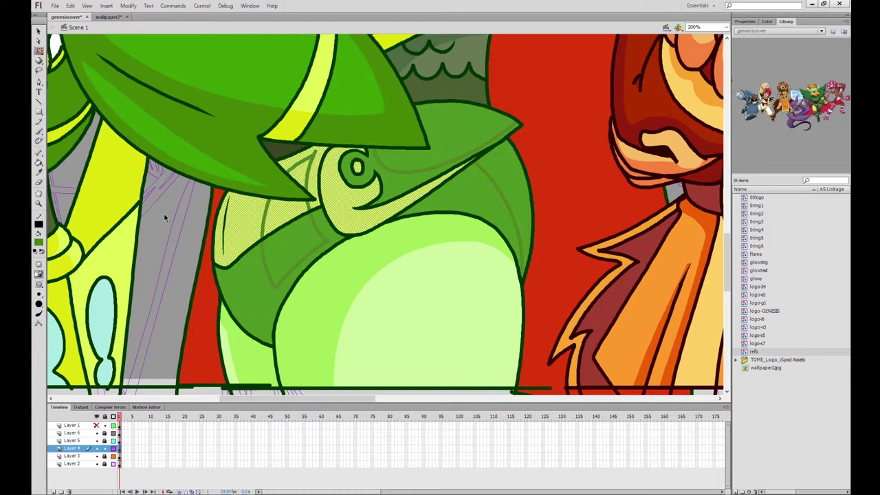
Fill the outlined shadow areas on the green hip armor plates with the dark green
click(39, 163)
click(412, 173)
click(479, 190)
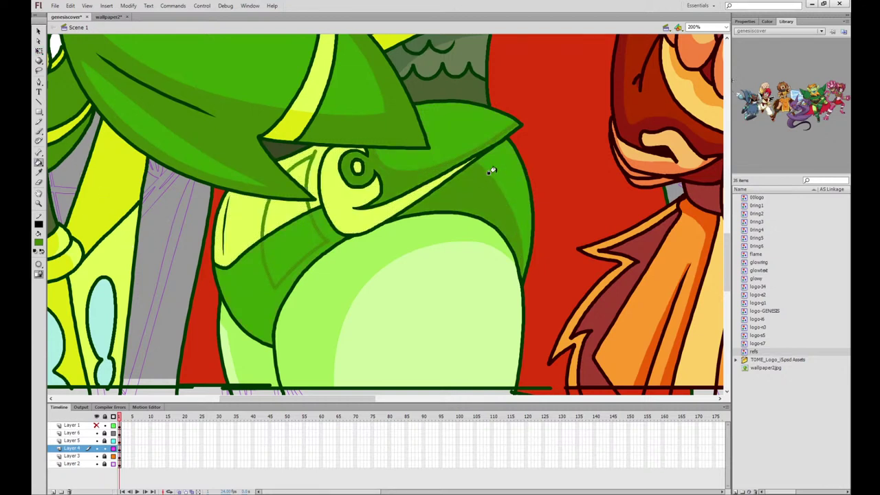
click(318, 219)
Sample the darker yellow from the forearm armor band and fill the shadow areas of the yellow hip trim with it
click(38, 173)
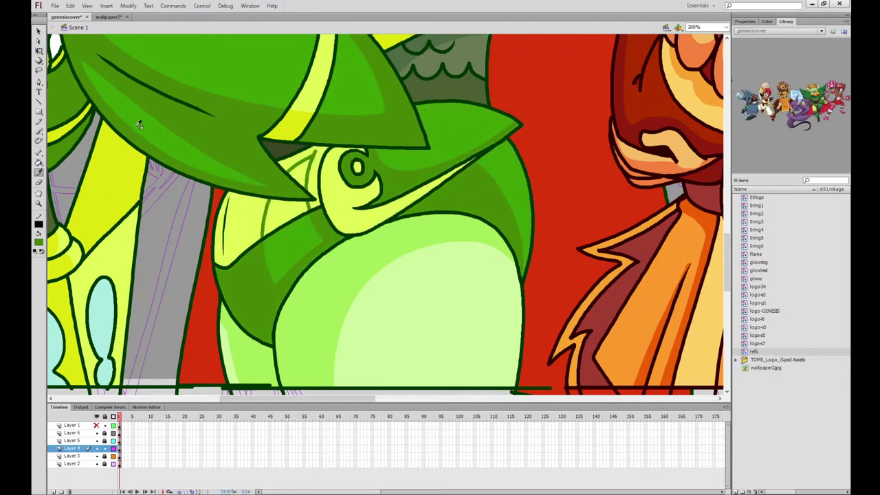
click(297, 127)
click(311, 157)
click(319, 149)
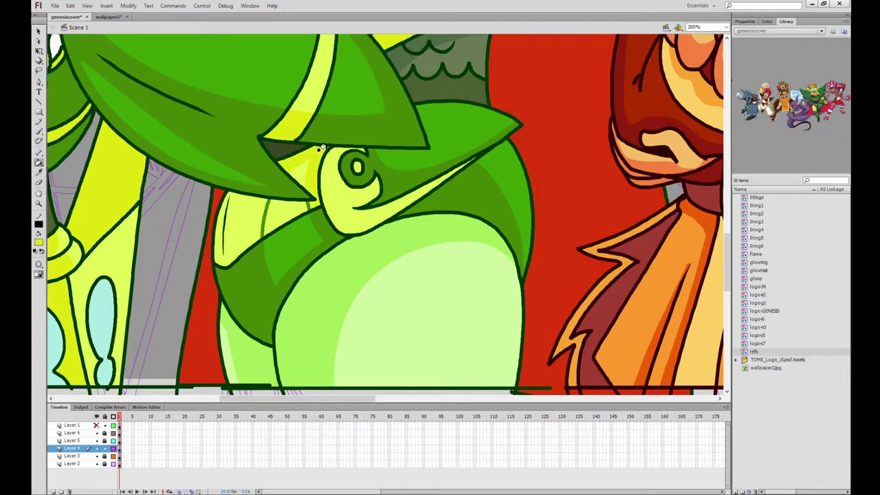
click(258, 221)
click(359, 183)
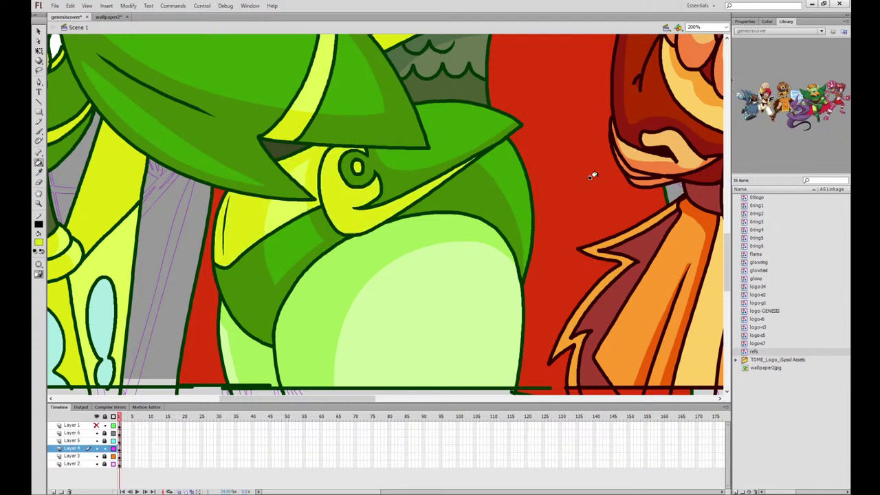
Sample a dark red from the orange-robed girl's artwork and fill the cape strip behind the knight's legs with it
drag(403, 204, 349, 377)
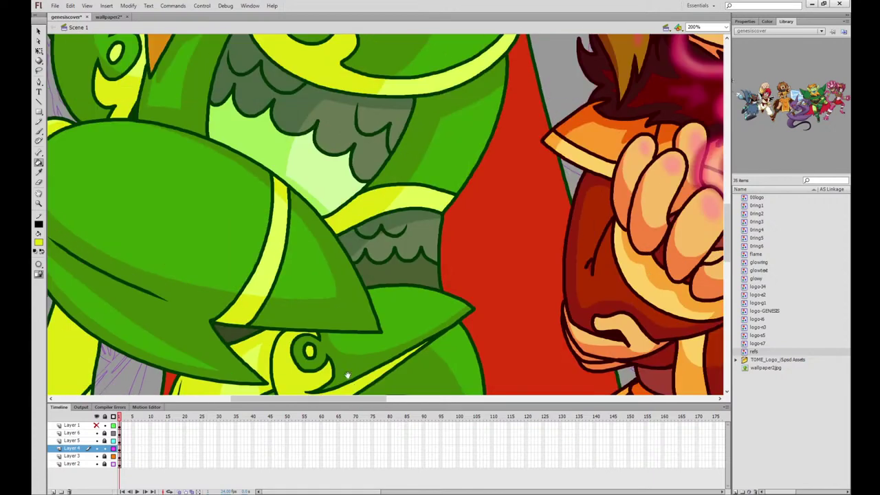
click(506, 189)
key(ctrl+minus)
click(269, 295)
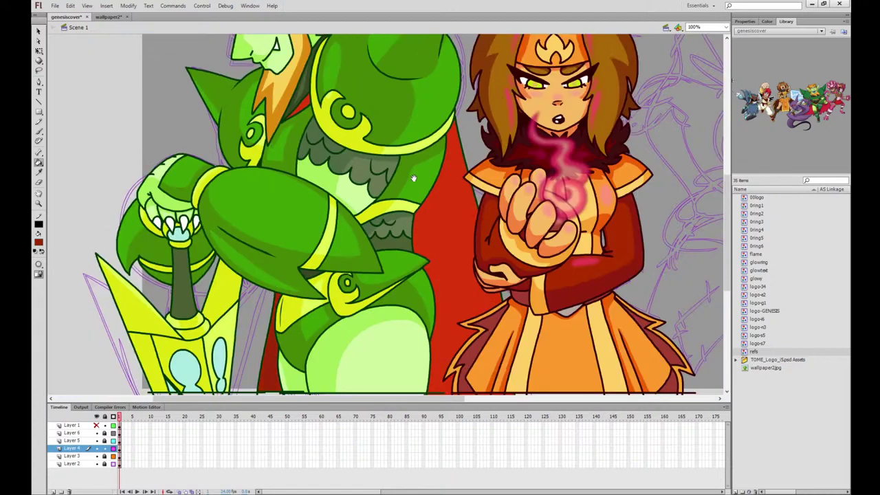
Brush a dark red shadow onto the small piece of cape showing below the knight's neck
drag(414, 179, 417, 245)
drag(304, 174, 289, 136)
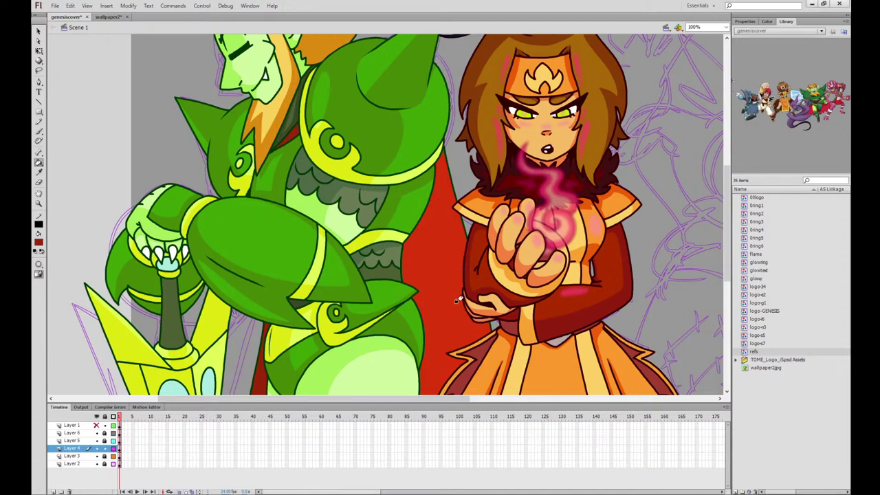
click(39, 51)
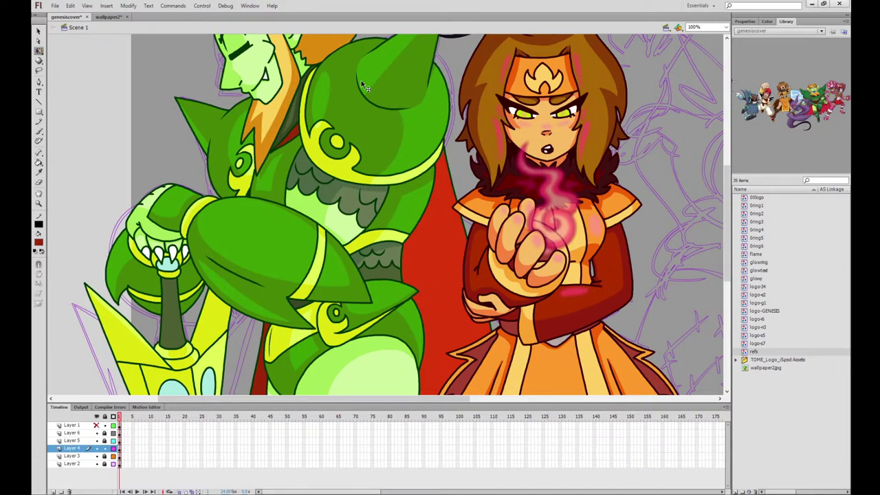
click(295, 131)
click(40, 130)
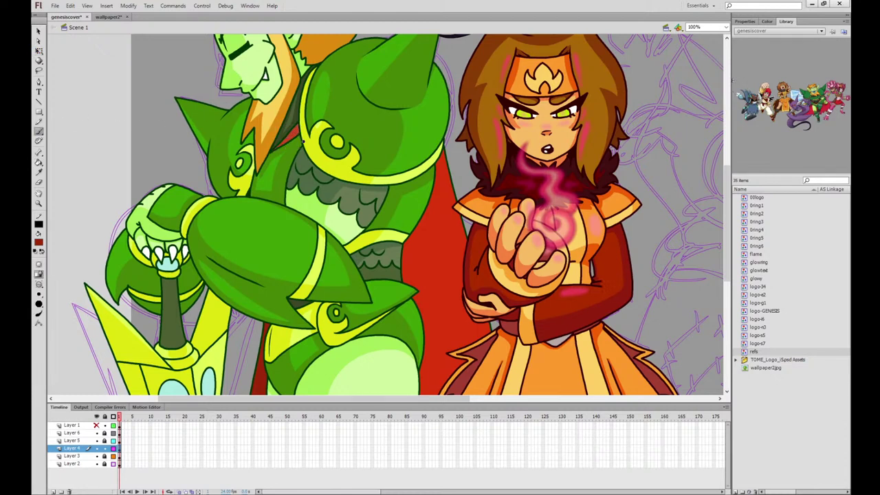
mouse_move(300, 122)
mouse_down()
mouse_move(274, 152)
mouse_move(321, 110)
mouse_move(303, 139)
mouse_up()
key(q)
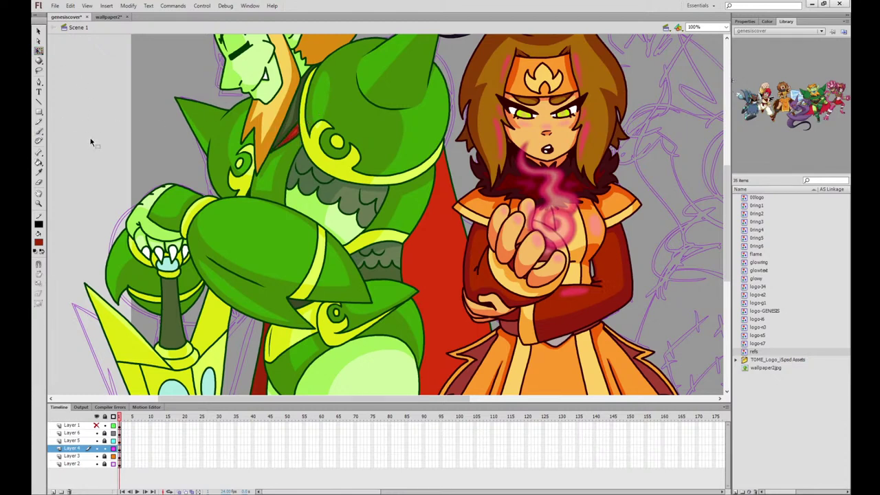
Brush a long dark red shadow boundary down the large cape section between the knight and the orange-robed girl
click(435, 242)
drag(510, 178, 492, 123)
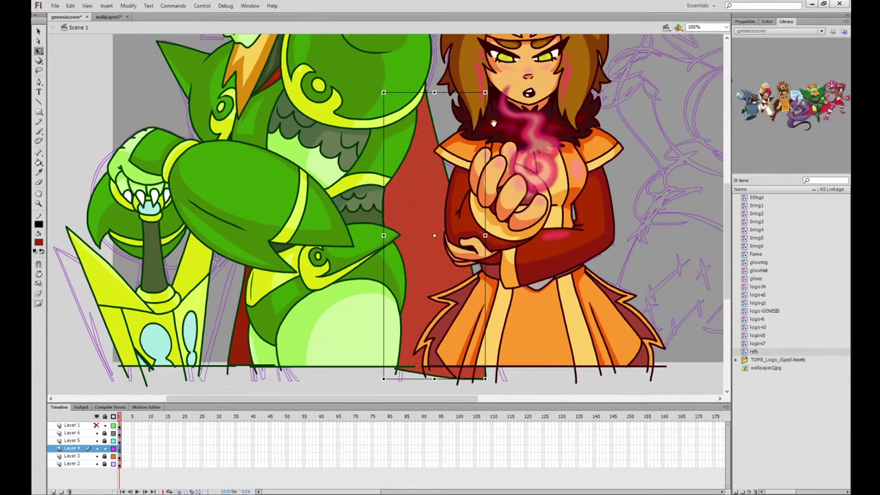
click(40, 131)
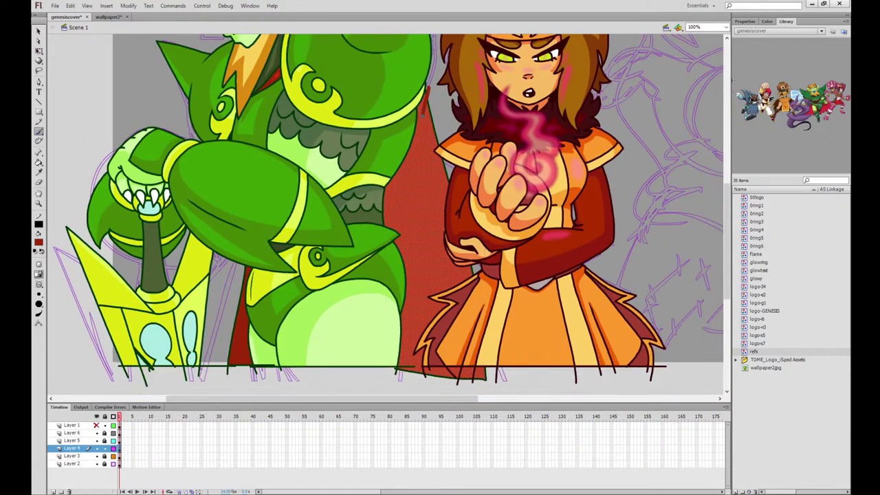
drag(422, 115, 449, 398)
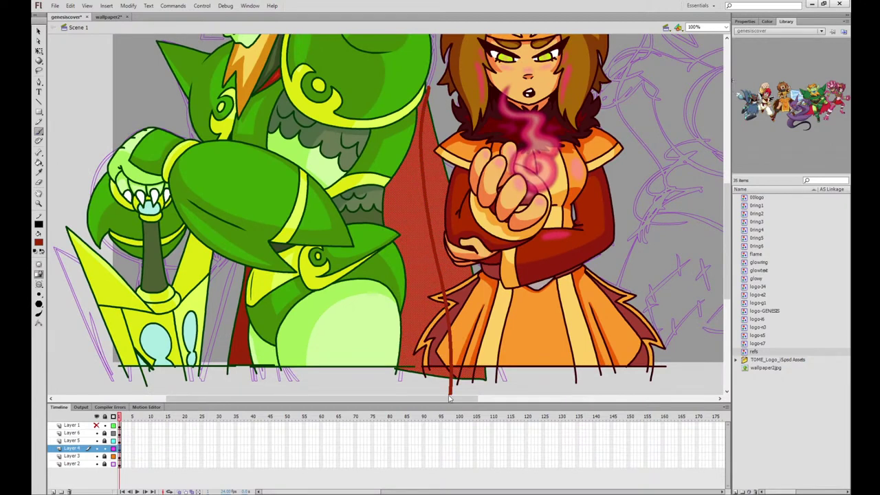
key(ctrl+z)
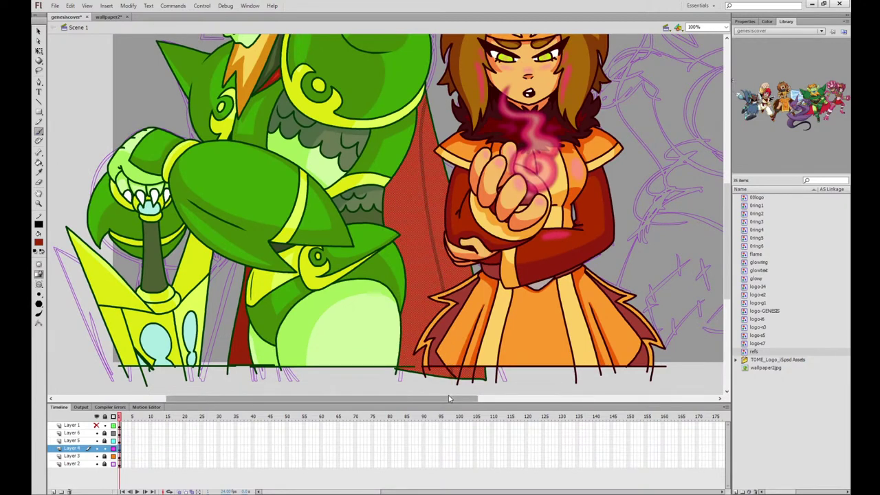
Fill the part of the large cape section nearest the knight's body with the dark red shadow colour
click(39, 51)
click(55, 65)
click(39, 162)
click(408, 190)
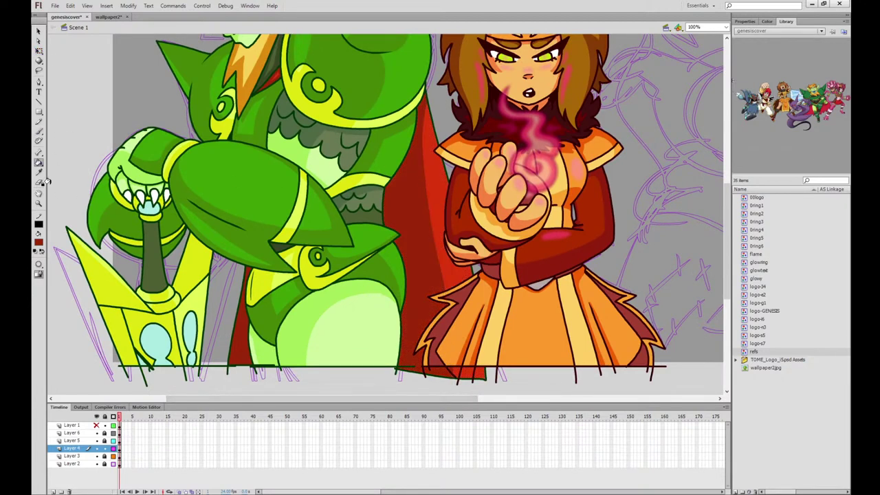
Brush a bright red lit edge along the outer side of the cape strip beside the sword
click(38, 51)
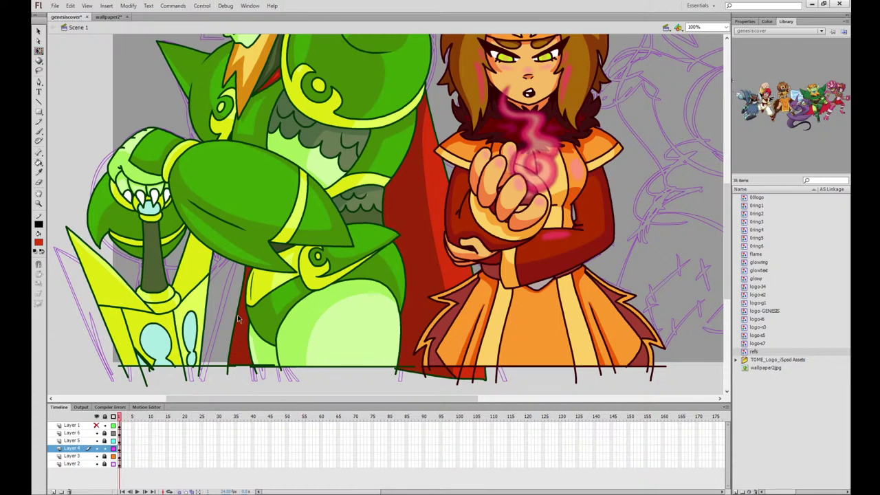
click(240, 318)
click(38, 131)
click(39, 132)
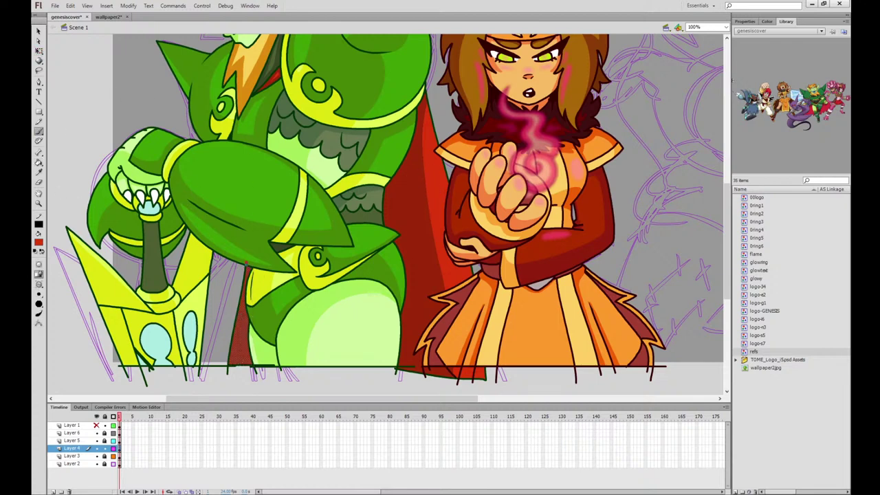
drag(243, 292, 229, 370)
click(39, 51)
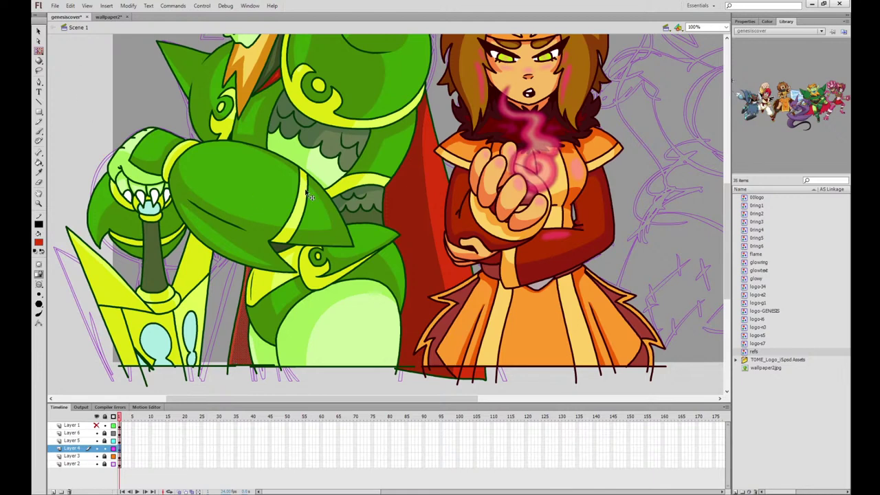
click(489, 148)
drag(489, 148, 530, 238)
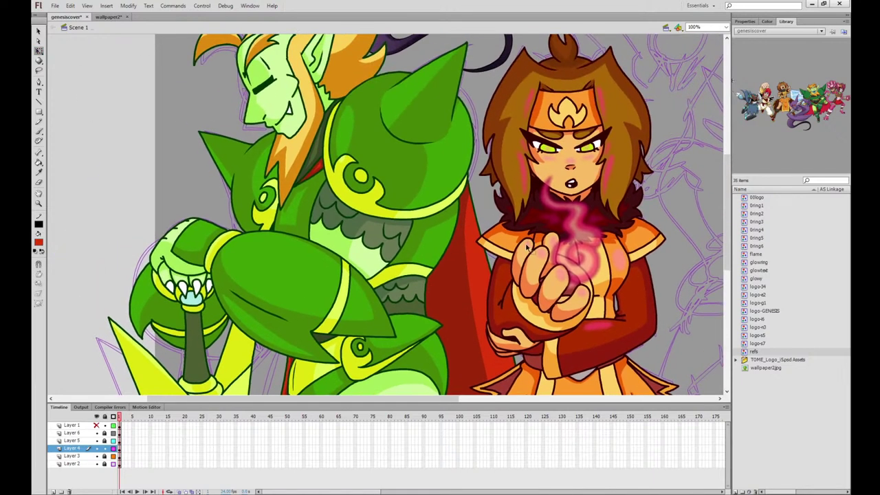
Sample the bright green armor highlight from the wallpaper2 document, and open the flame symbol in genesiscover for editing
click(108, 16)
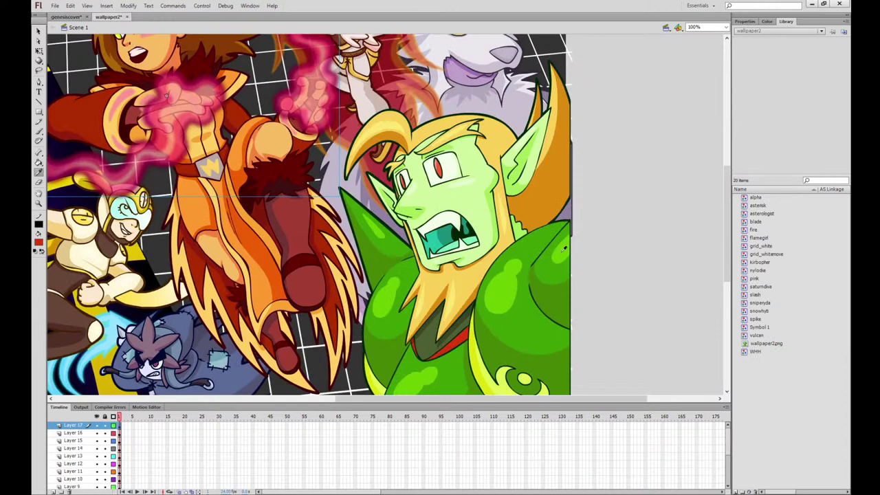
click(66, 17)
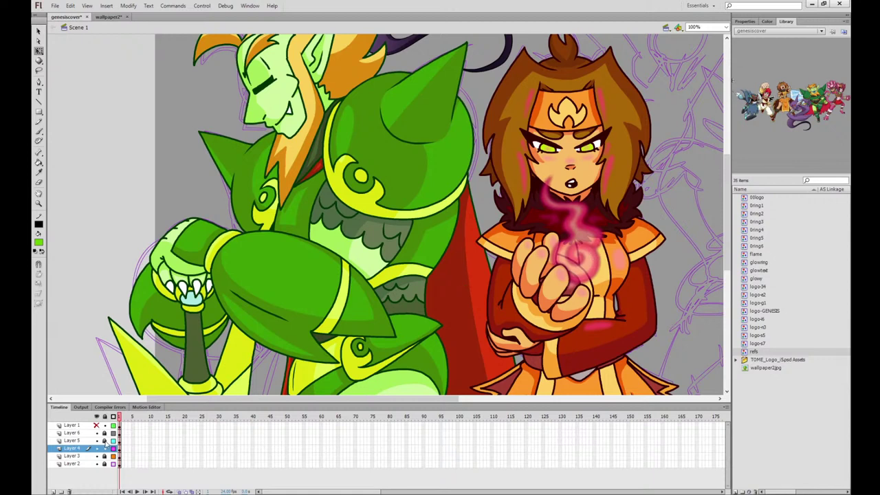
double_click(560, 234)
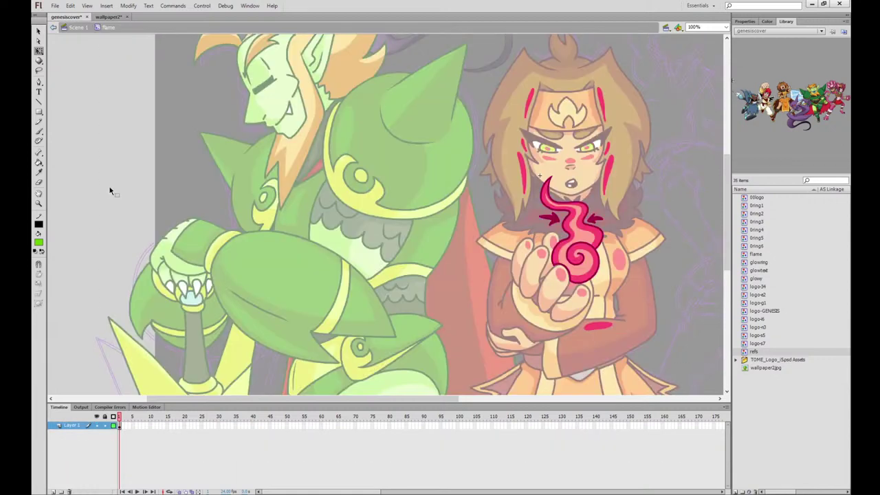
Paint bright green highlights on the knight's shoulder spike and shoulder pad, using the armor in wallpaper2 as reference
click(42, 132)
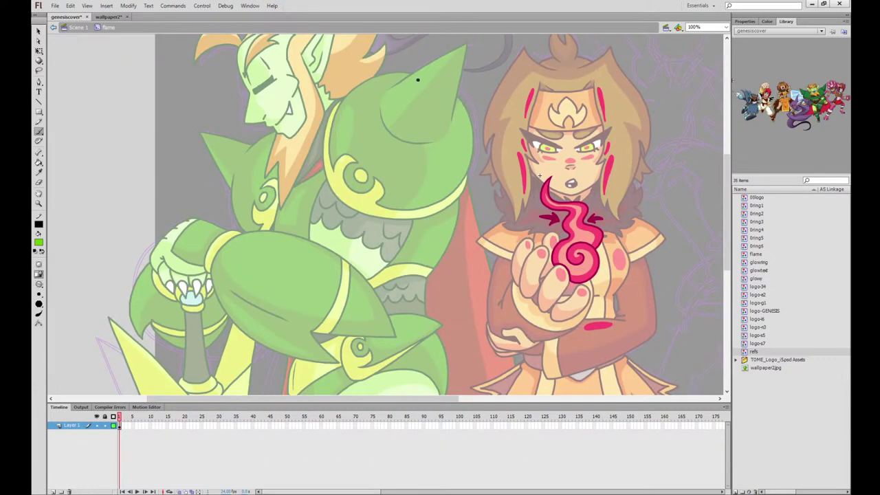
drag(418, 79, 399, 94)
click(108, 17)
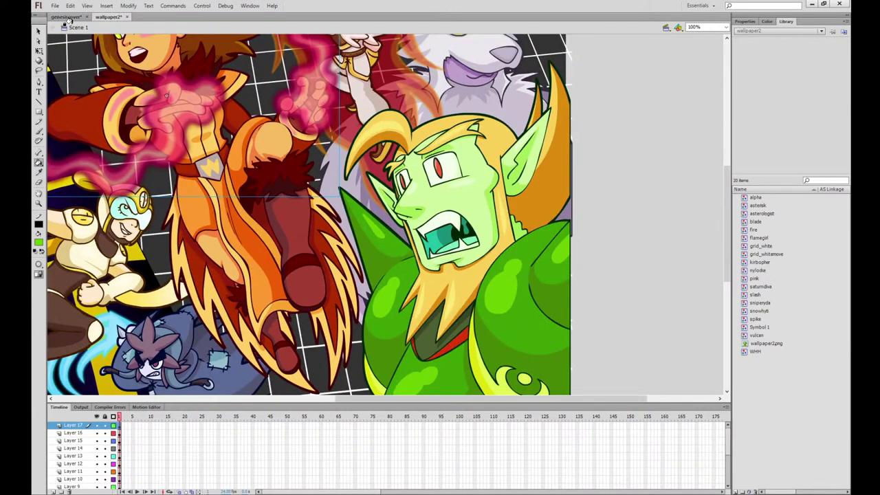
click(67, 17)
mouse_move(402, 94)
mouse_down()
mouse_move(421, 80)
mouse_move(403, 92)
mouse_up()
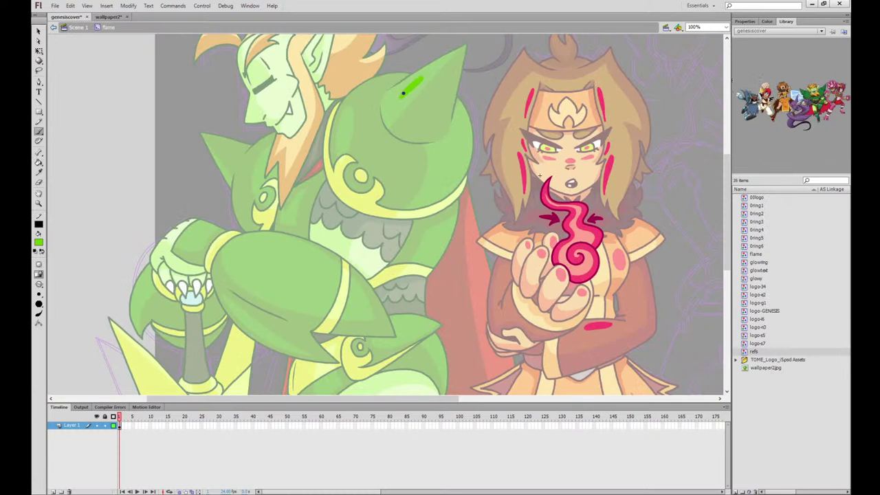
mouse_move(451, 144)
mouse_down()
mouse_move(459, 155)
mouse_move(462, 147)
mouse_move(445, 180)
mouse_up()
key(ctrl+z)
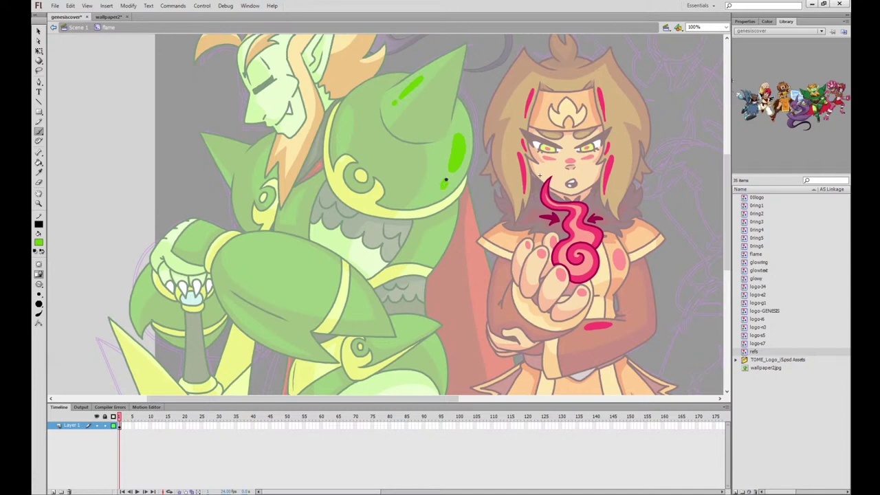
Outline one large and one small oval highlight in bright green on the knight's forearm armor
mouse_move(314, 263)
mouse_down()
mouse_move(240, 249)
mouse_move(269, 269)
mouse_move(311, 271)
mouse_move(299, 254)
mouse_move(326, 281)
mouse_move(298, 251)
mouse_move(248, 243)
mouse_move(253, 265)
mouse_move(305, 274)
mouse_move(312, 263)
mouse_move(284, 244)
mouse_move(319, 268)
mouse_up()
key(ctrl+z)
key(ctrl+z)
key(ctrl+z)
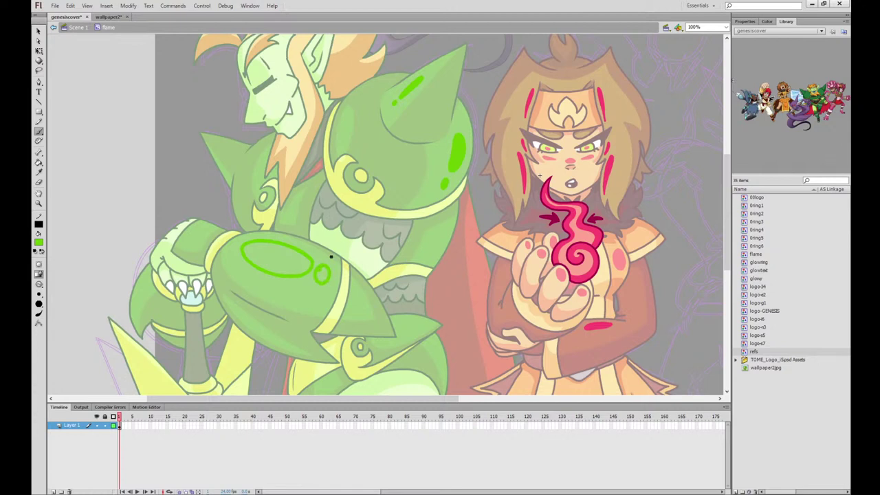
Paint two small bright green highlights on the pointed plate of the knight's hip armor
scroll(331, 256, down, 3)
mouse_move(426, 265)
mouse_down()
mouse_move(415, 265)
mouse_move(424, 262)
mouse_up()
key(ctrl+z)
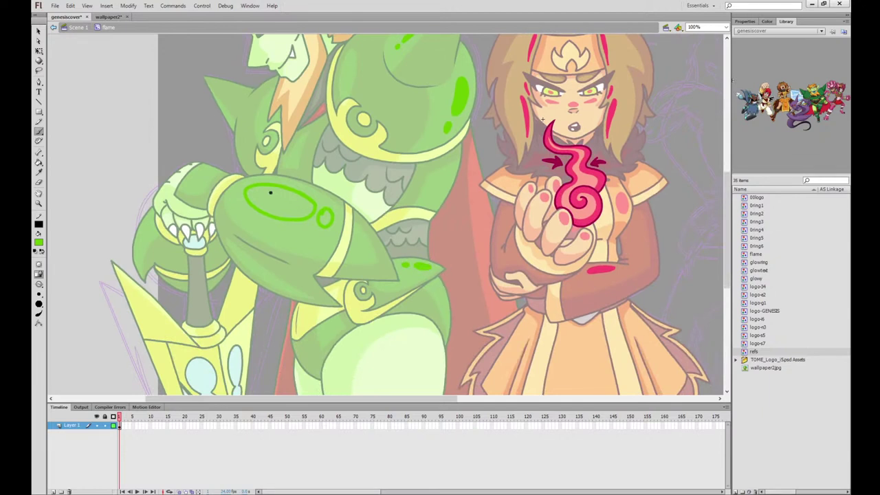
Paint small bright green highlights on the knight's fist armor, the back edge of the upper arm and the thigh
drag(201, 171, 203, 174)
drag(437, 196, 445, 175)
drag(435, 287, 438, 291)
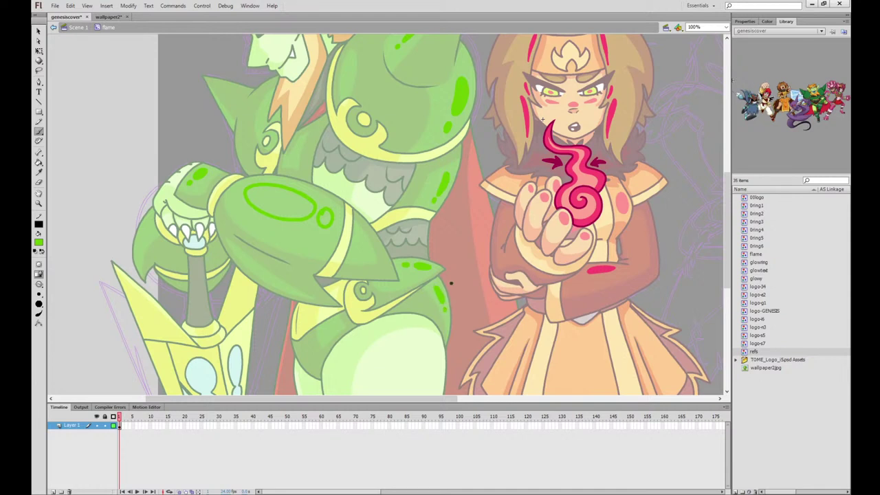
Fill the two oval highlight outlines on the knight's forearm with bright green and return to the main scene
key(k)
click(310, 198)
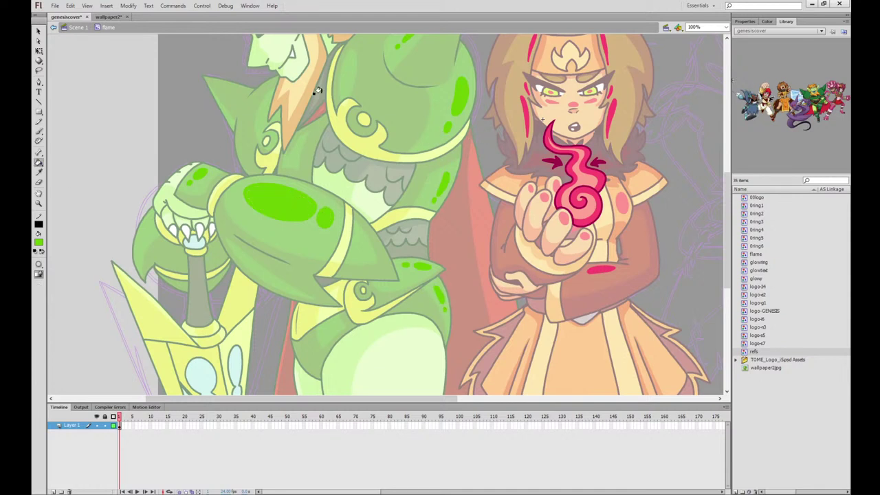
click(78, 28)
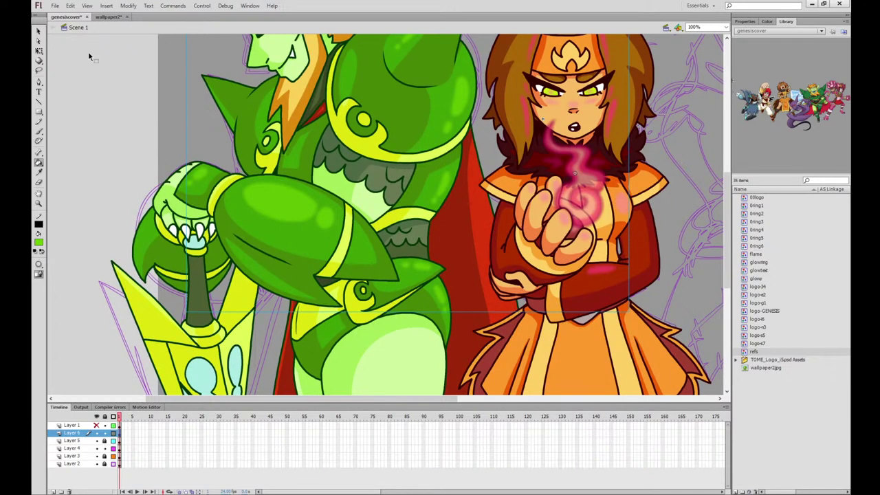
key(ctrl+minus)
click(39, 50)
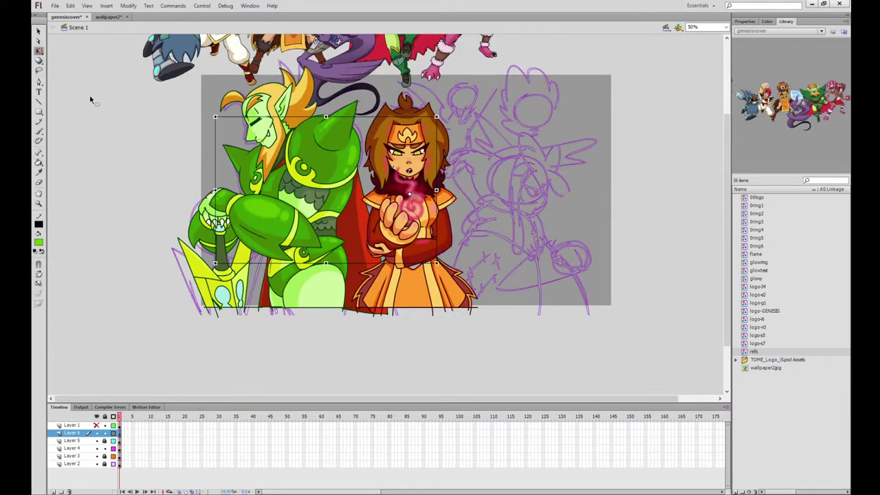
click(83, 136)
Sample the pale green skin highlight from the knight's face in wallpaper2 and return to the genesiscover document
click(106, 17)
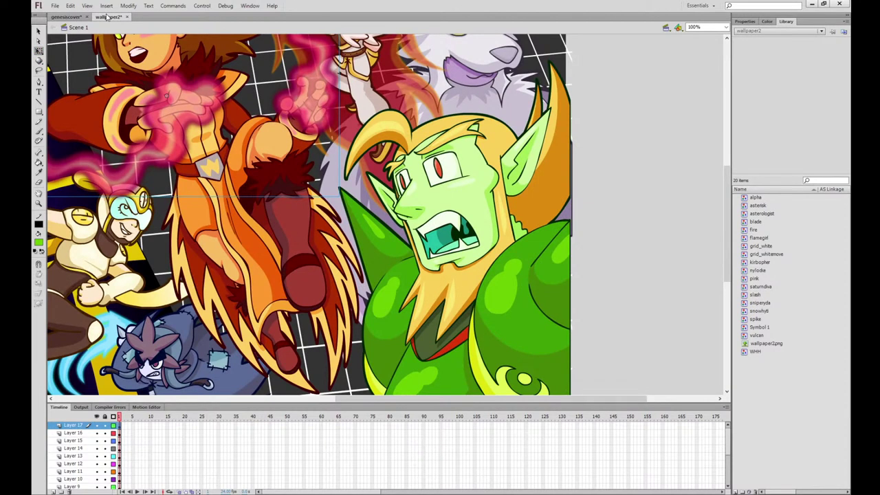
key(i)
click(468, 178)
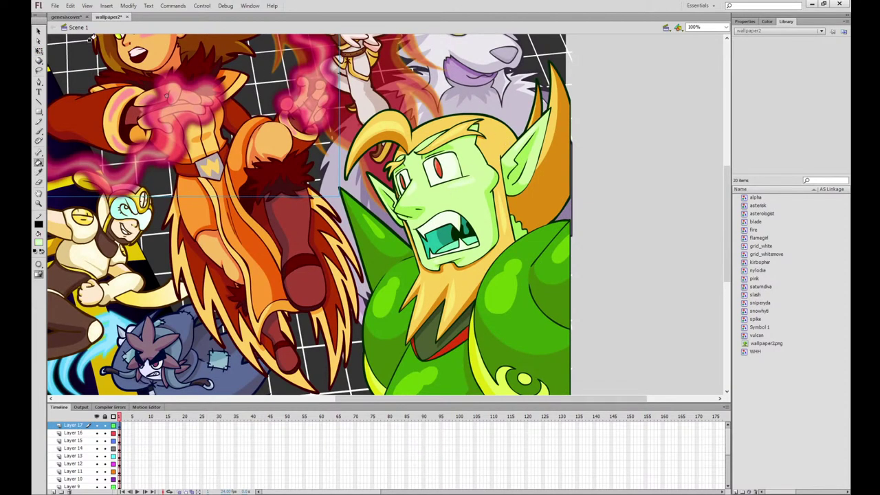
click(67, 17)
Open the flame symbol for editing and paint pale green highlights on the green knight's face
click(39, 52)
ctrl+click(385, 197)
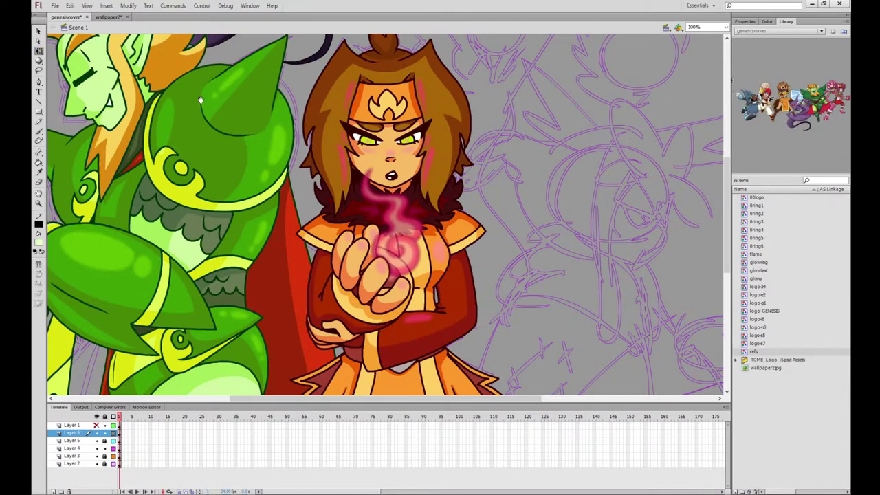
drag(201, 100, 401, 200)
click(427, 186)
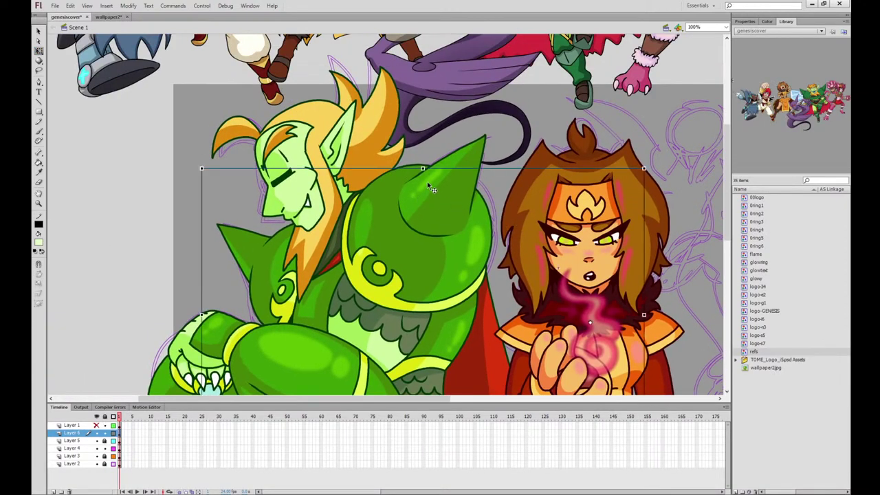
double_click(427, 181)
click(38, 131)
ctrl+click(590, 323)
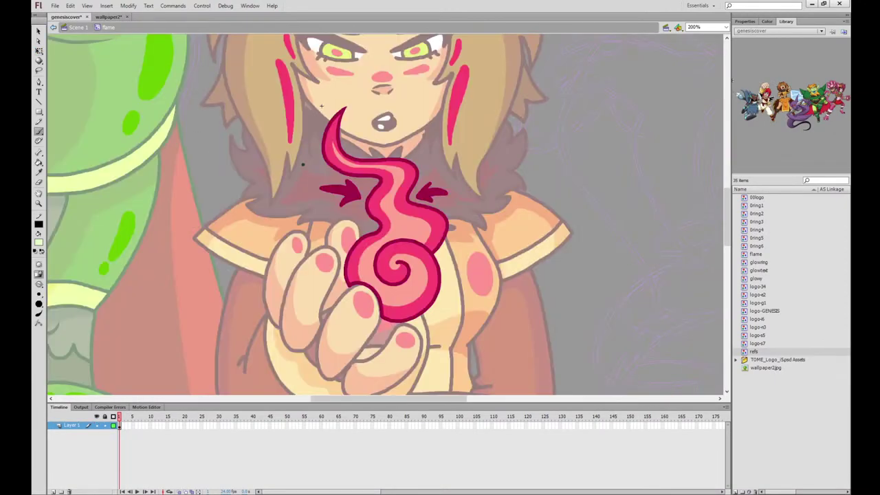
drag(208, 95, 627, 295)
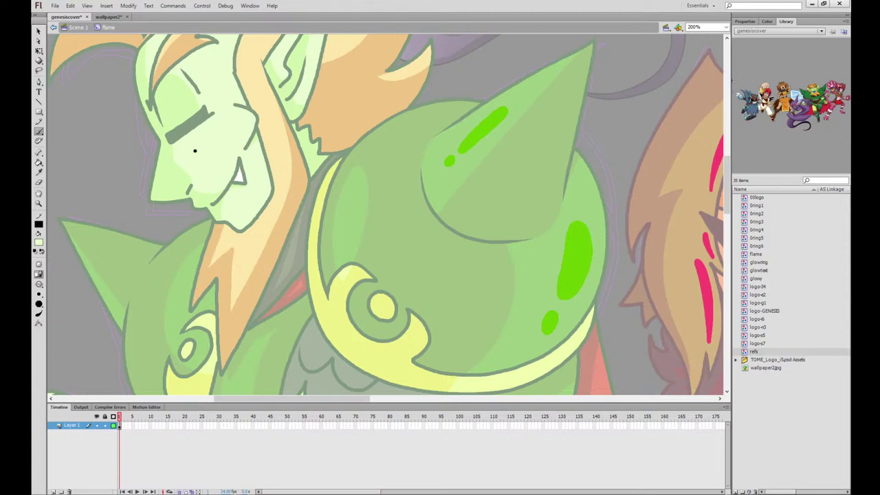
scroll(298, 75, up, 5)
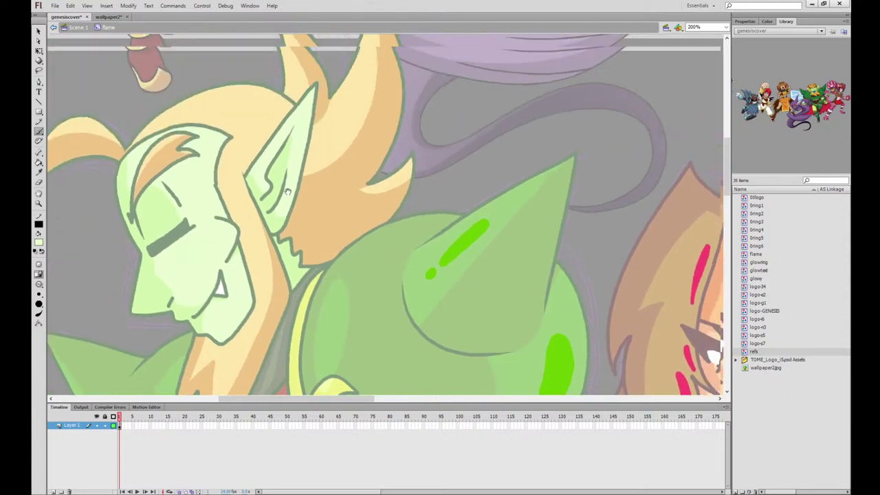
click(38, 163)
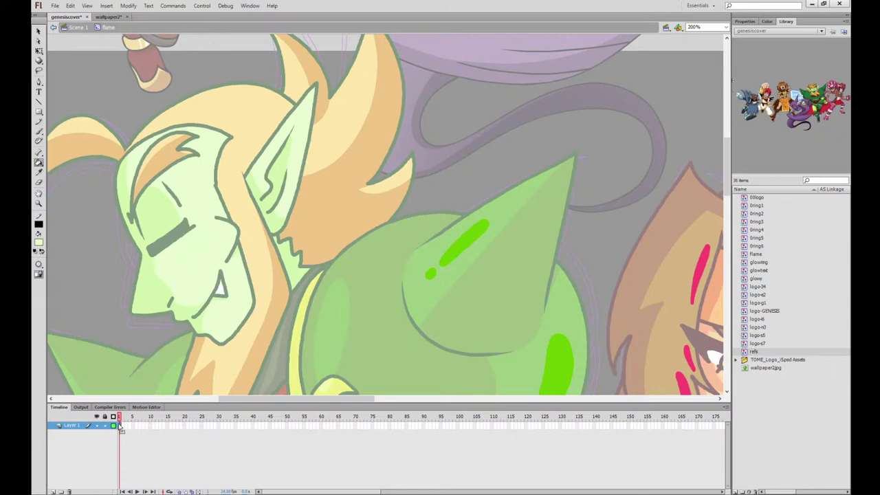
Sample the yellow hair highlight from wallpaper2 and outline highlights on the knight's crown, rear hair spike and front lock
click(39, 50)
click(109, 16)
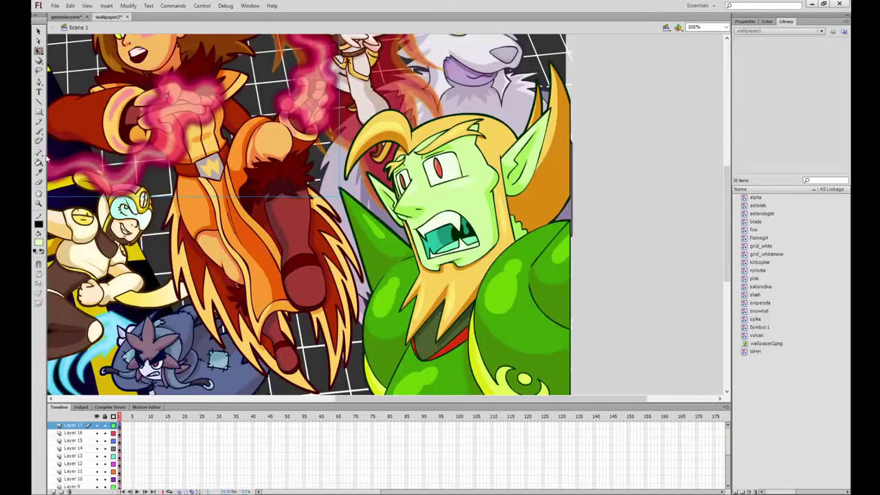
click(67, 18)
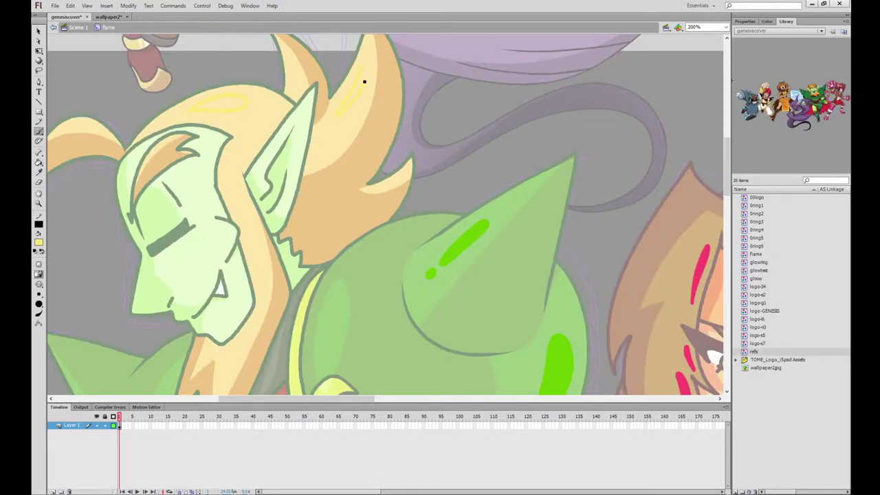
drag(137, 135, 207, 153)
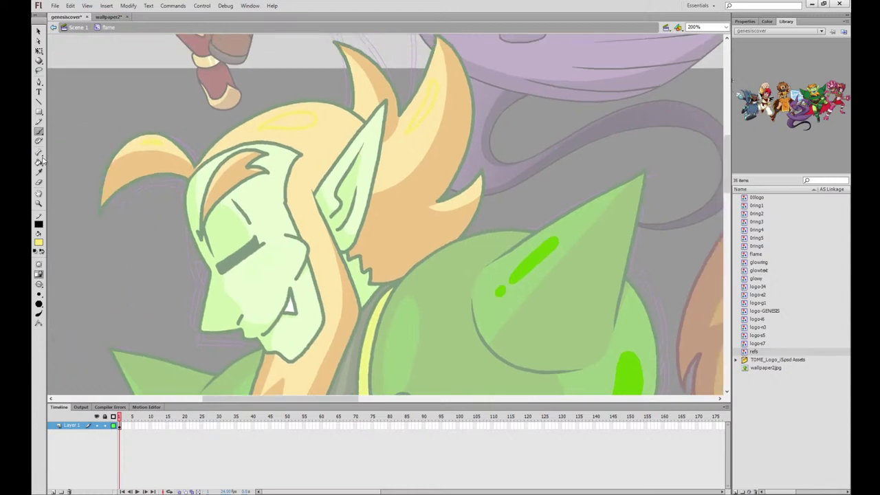
Fill the outlined hair highlights on the knight's crown and rear spike with yellow and return to the main scene
click(39, 162)
click(297, 121)
click(422, 99)
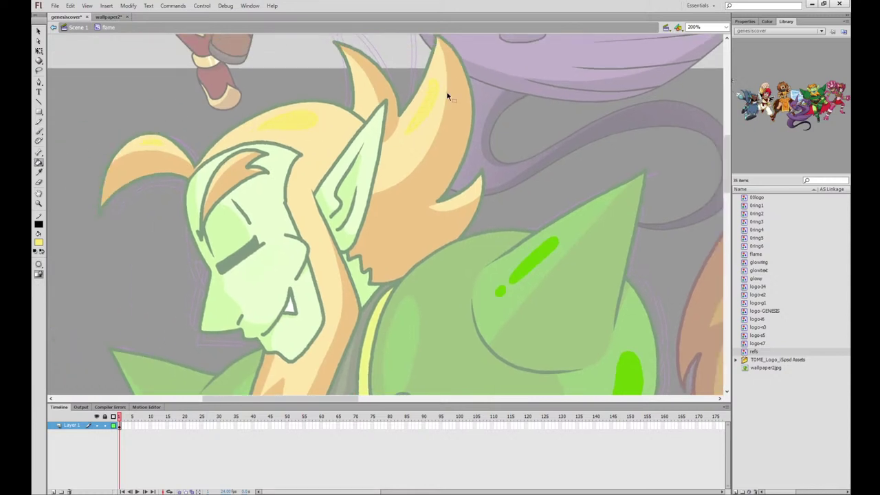
key(ctrl+minus)
key(ctrl+minus)
click(68, 27)
click(39, 52)
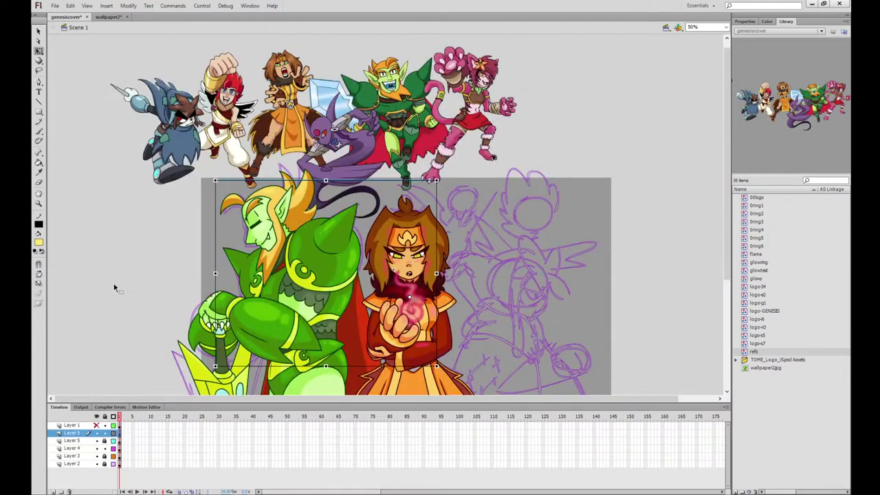
click(117, 301)
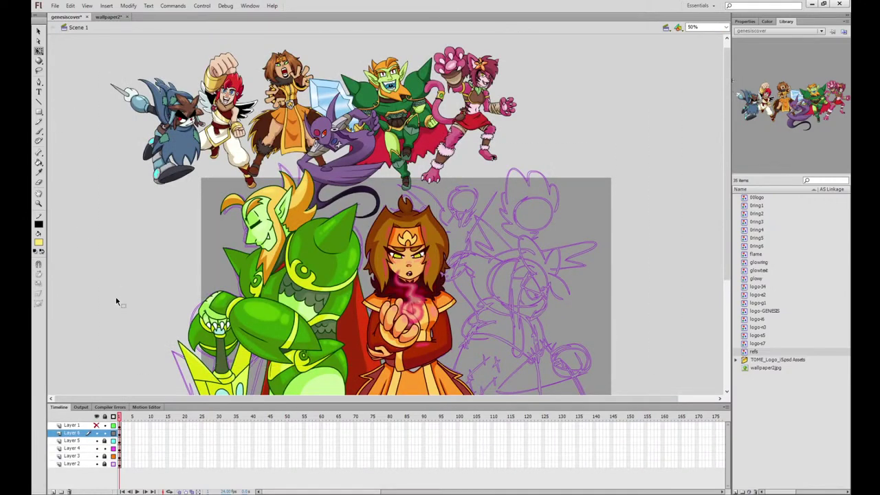
Sample a dark navy color from wallpaper2 as the fill color and return to the genesiscover document
drag(612, 305, 577, 248)
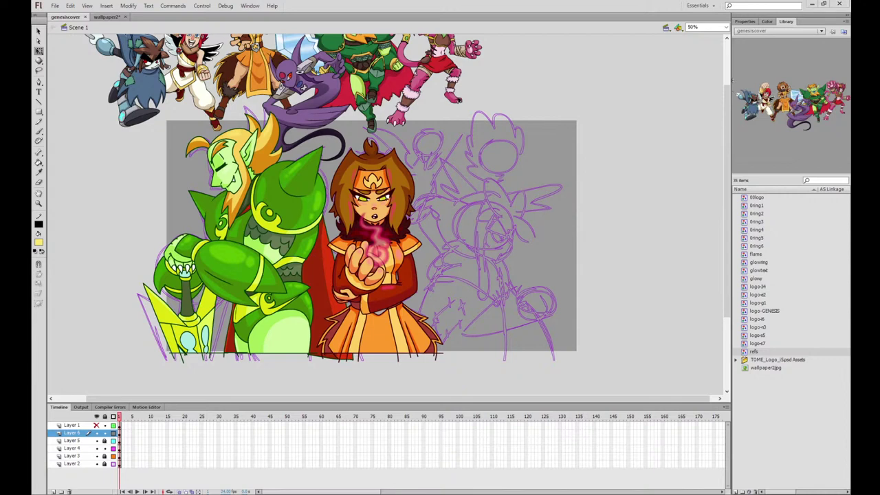
click(106, 17)
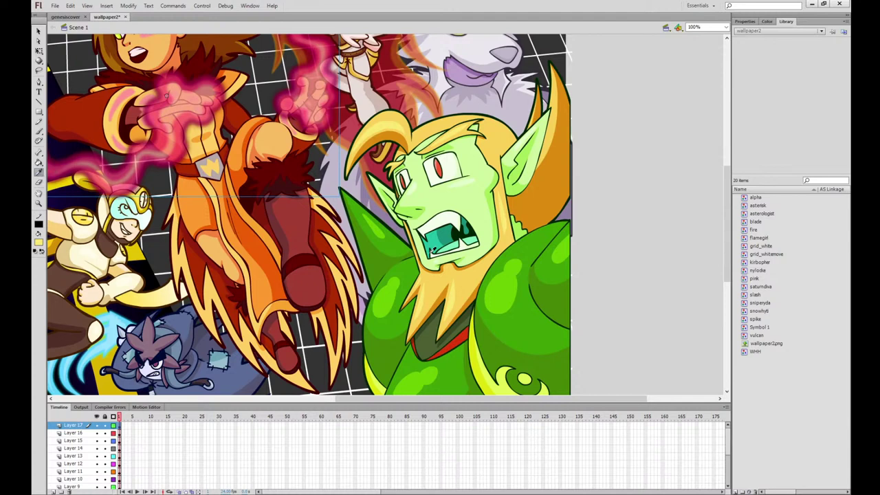
click(65, 16)
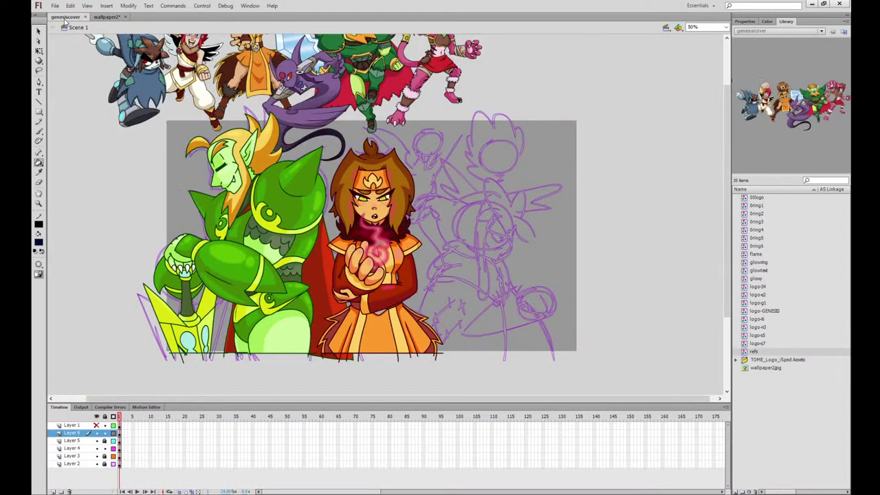
Lock Layer 6 and Layer 4, and add a new layer directly above Layer 3
click(105, 433)
click(119, 448)
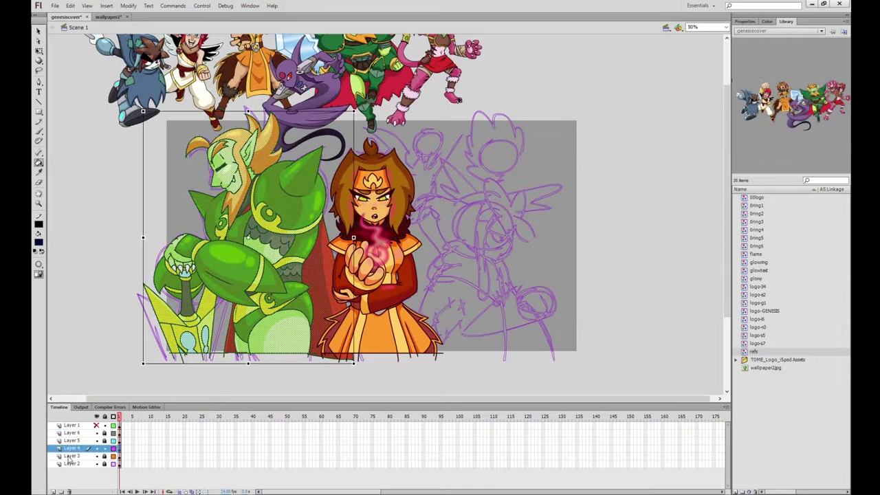
click(74, 456)
click(53, 491)
click(104, 448)
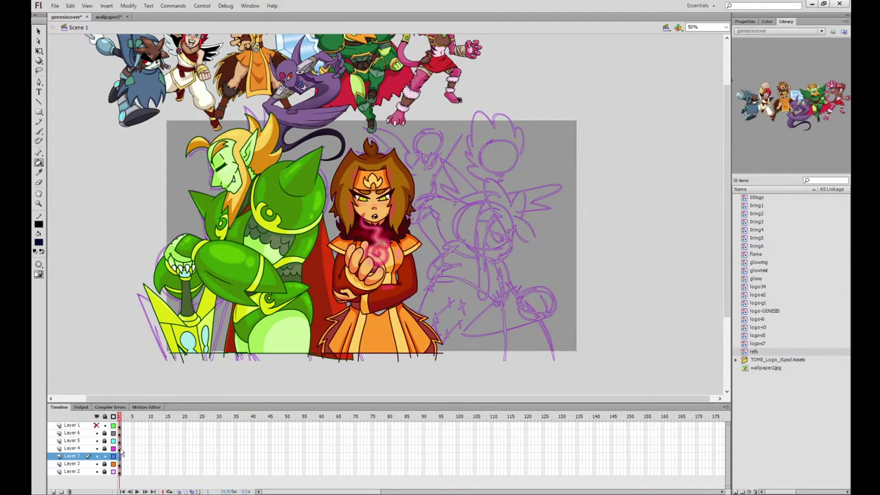
Ink the outline of the five-petal flower in dark navy over the purple character sketch beside the orange-robed girl
key(ctrl+=)
key(ctrl+=)
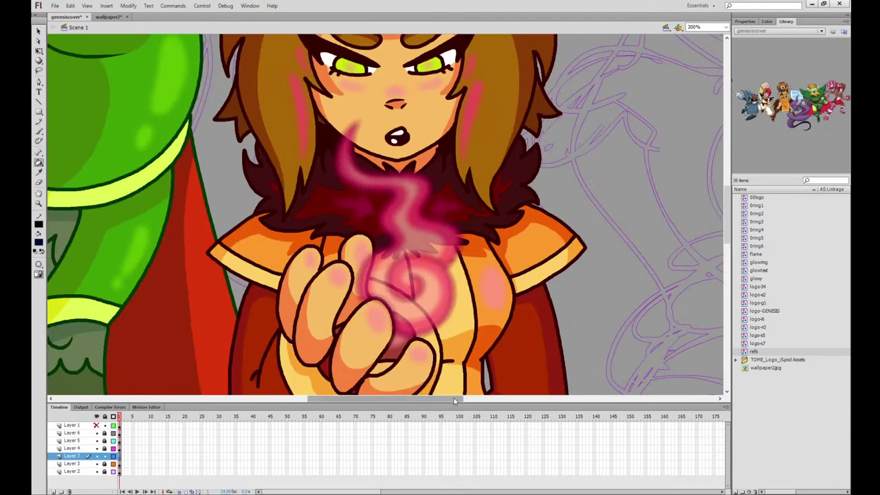
drag(455, 399, 565, 382)
scroll(490, 236, up, 2)
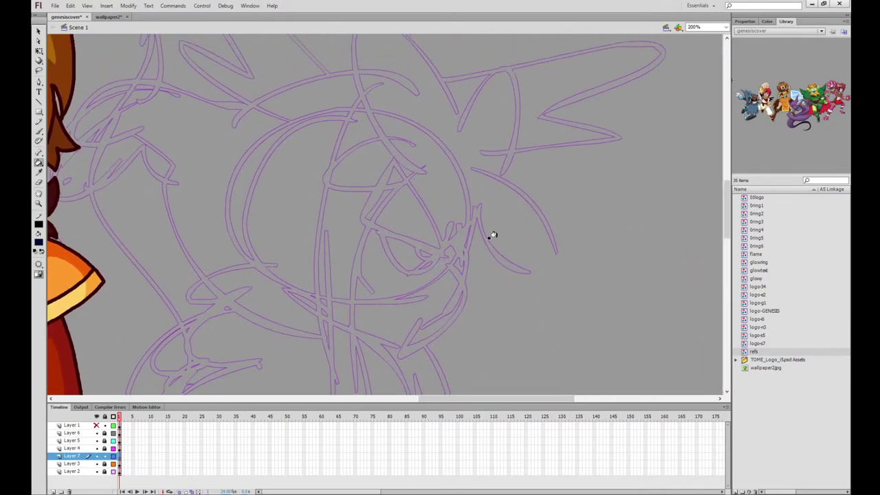
click(39, 131)
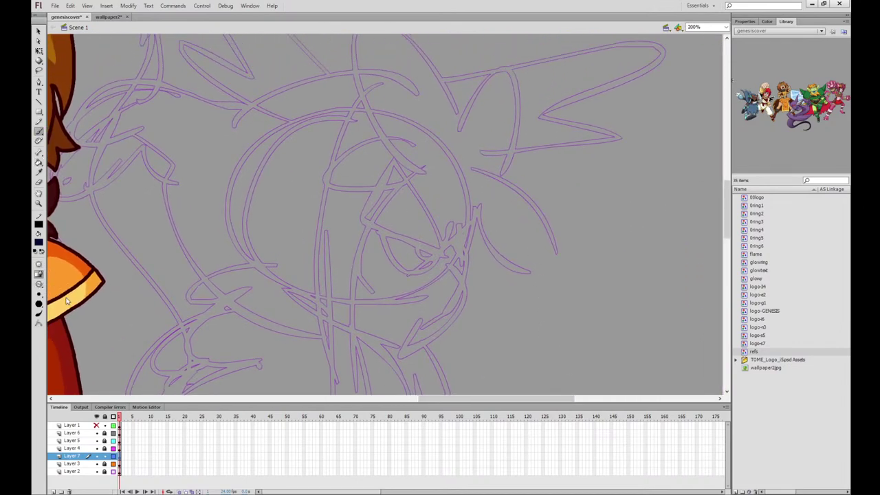
mouse_move(414, 172)
mouse_down()
mouse_move(365, 238)
mouse_move(426, 266)
mouse_move(464, 217)
mouse_move(505, 260)
mouse_move(524, 189)
mouse_move(490, 170)
mouse_up()
scroll(489, 171, up, 2)
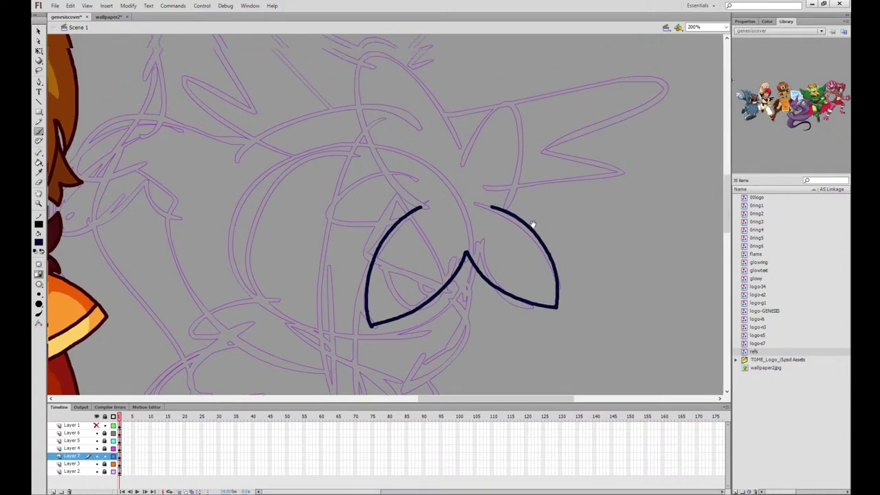
mouse_move(490, 242)
mouse_down()
mouse_move(521, 134)
mouse_move(499, 121)
mouse_move(460, 197)
mouse_move(453, 162)
mouse_move(369, 81)
mouse_move(354, 110)
mouse_move(394, 210)
mouse_move(317, 253)
mouse_move(330, 267)
mouse_move(375, 265)
mouse_move(411, 242)
mouse_up()
drag(502, 267, 513, 217)
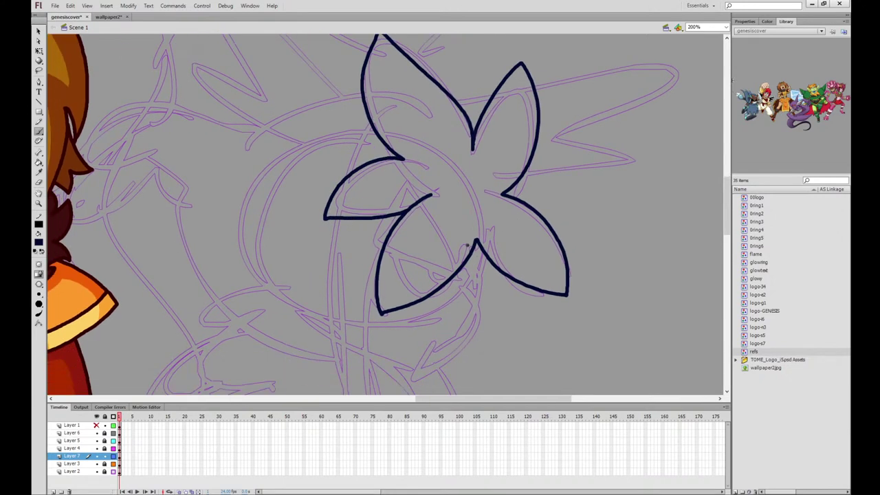
Outline the thick wedge-shaped brow overlapping the flower's lower petals and fill it with dark navy
mouse_move(467, 245)
mouse_down()
mouse_move(458, 278)
mouse_move(385, 245)
mouse_move(380, 234)
mouse_move(405, 179)
mouse_move(467, 250)
mouse_up()
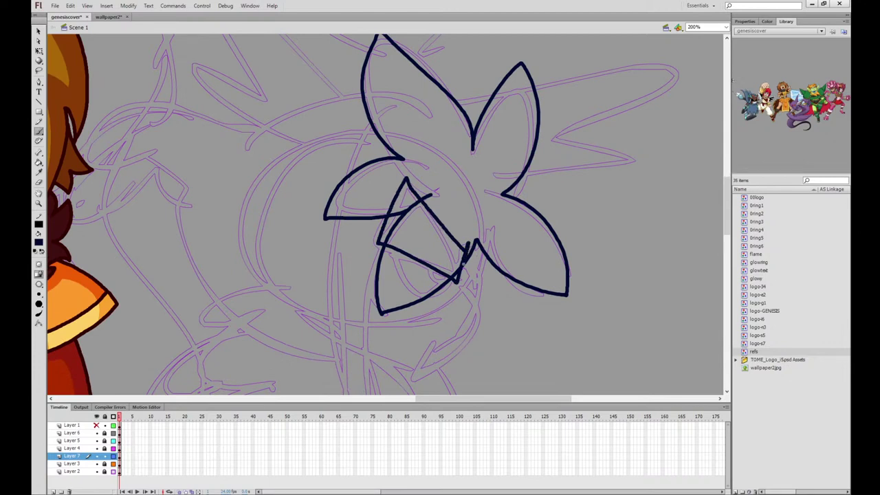
click(38, 162)
click(403, 203)
click(440, 251)
click(452, 275)
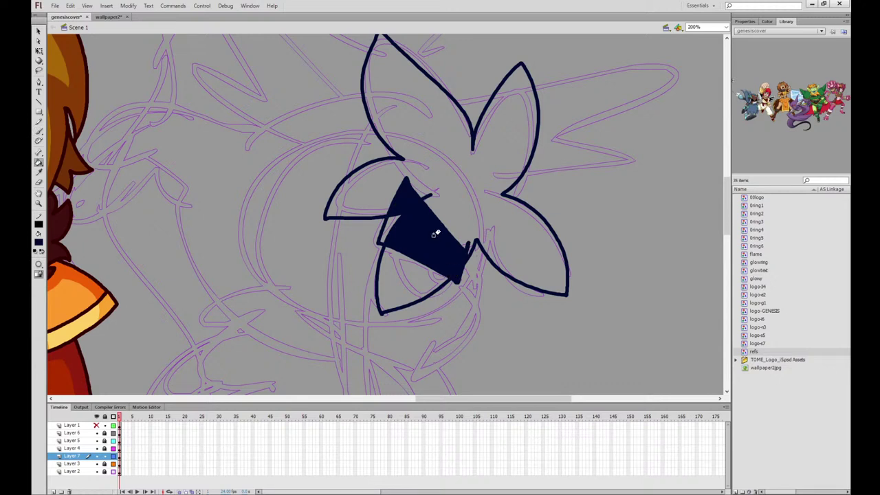
Ink the narrowed eye with its iris beneath the navy brow, undoing the stray strokes
click(38, 130)
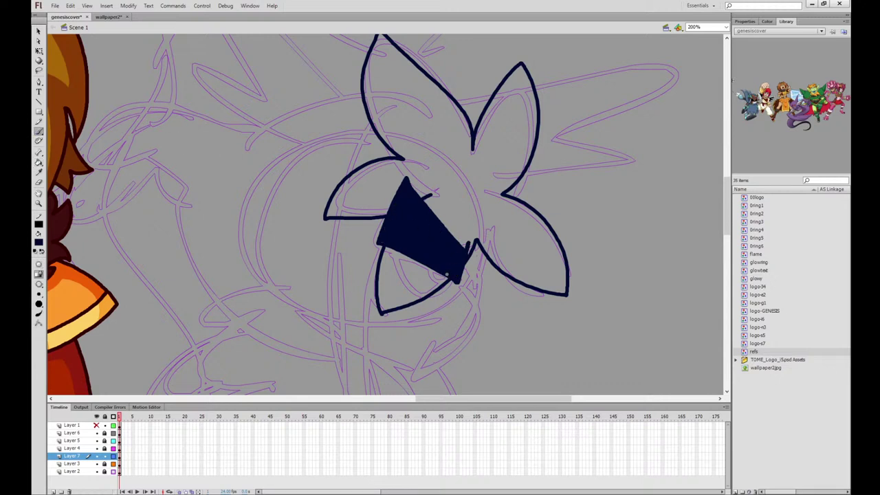
mouse_move(447, 274)
mouse_down()
mouse_move(395, 258)
mouse_move(408, 287)
mouse_move(423, 294)
mouse_move(446, 290)
mouse_move(451, 271)
mouse_move(429, 267)
mouse_move(456, 276)
mouse_move(449, 282)
mouse_move(393, 258)
mouse_move(423, 298)
mouse_move(440, 285)
mouse_up()
key(ctrl+z)
key(ctrl+z)
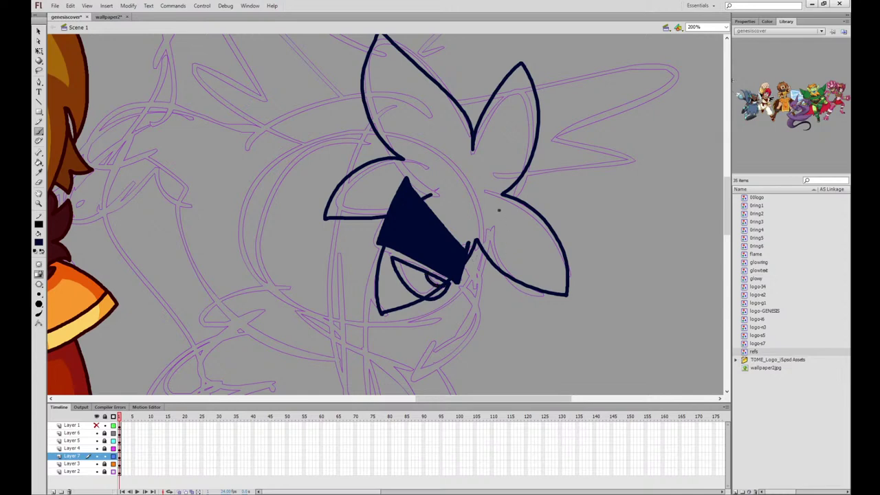
Ink the long rounded strand hanging down from the flower's left petal beside the eye, redoing the misplaced stroke
drag(394, 182, 428, 117)
drag(405, 61, 383, 108)
key(ctrl+z)
mouse_move(404, 58)
mouse_down()
mouse_move(379, 108)
mouse_move(433, 65)
mouse_up()
mouse_move(387, 89)
mouse_down()
mouse_move(383, 187)
mouse_move(418, 386)
mouse_move(442, 371)
mouse_move(447, 297)
mouse_move(414, 138)
mouse_move(425, 94)
mouse_up()
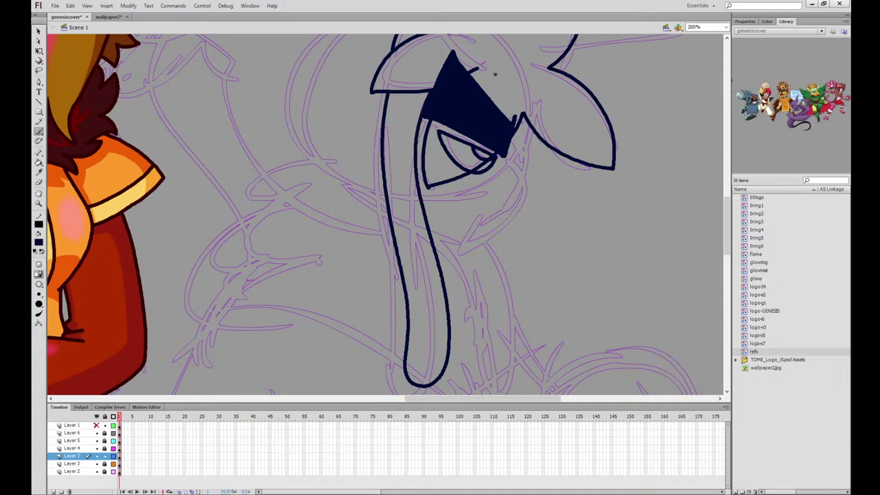
Add a cross line, a notched tip and two small circles to the lower part of the hanging strand
drag(423, 242, 398, 252)
mouse_move(415, 340)
mouse_down()
mouse_move(420, 364)
mouse_move(445, 343)
mouse_up()
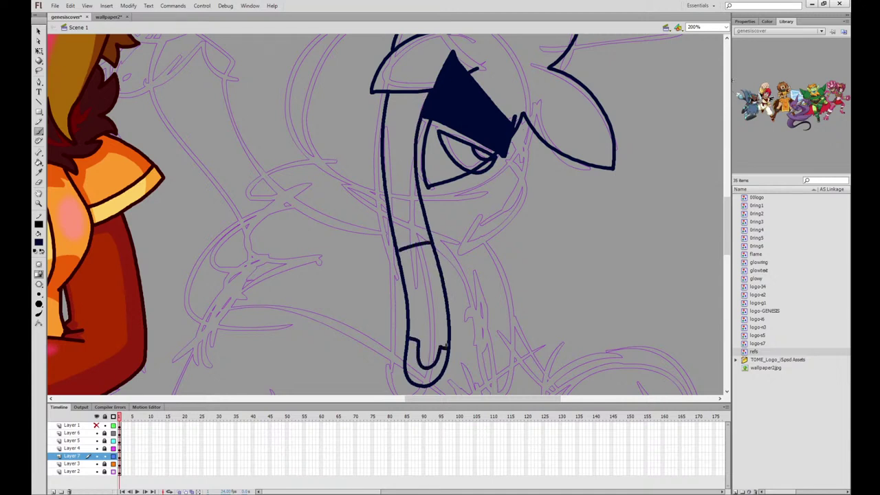
drag(426, 314, 426, 316)
drag(420, 279, 422, 276)
Ink the character's curved jaw and cheek line from the hanging strand up to the flower's lower petals
mouse_move(433, 238)
mouse_down()
mouse_move(464, 242)
mouse_move(505, 228)
mouse_move(522, 205)
mouse_move(524, 114)
mouse_up()
drag(486, 237, 514, 366)
drag(619, 298, 562, 108)
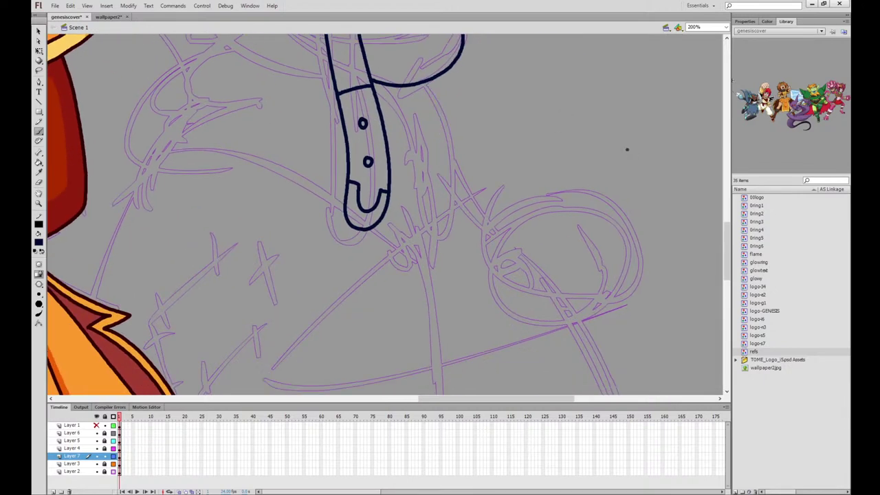
Ink the narrow second strand below the jaw with a cross line, small holes and a notched tip, undoing the stray stroke
mouse_move(543, 163)
mouse_down()
mouse_move(570, 199)
mouse_move(568, 157)
mouse_up()
mouse_move(451, 82)
mouse_down()
mouse_move(475, 221)
mouse_move(486, 204)
mouse_move(487, 160)
mouse_move(468, 79)
mouse_up()
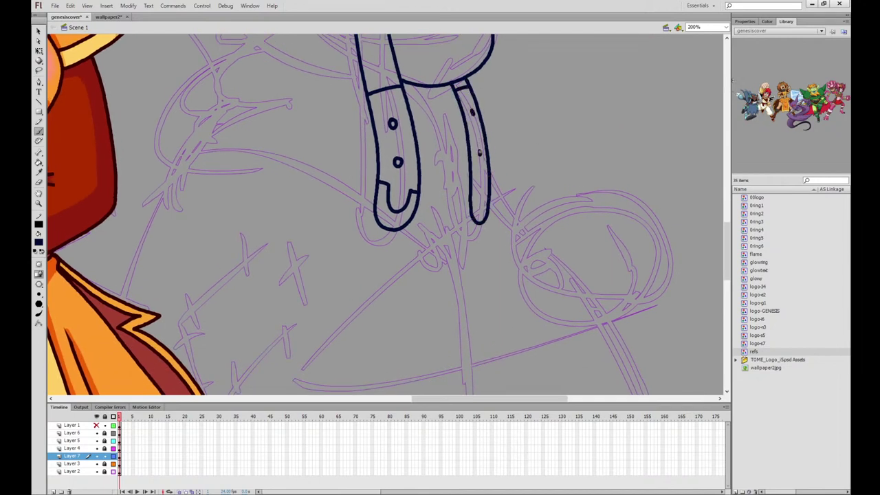
mouse_move(475, 184)
mouse_down()
mouse_move(479, 206)
mouse_move(484, 184)
mouse_move(484, 194)
mouse_up()
key(ctrl+z)
Ink a short slanted mouth line on the character's lower cheek, undoing the unsatisfactory strokes
drag(517, 142, 546, 362)
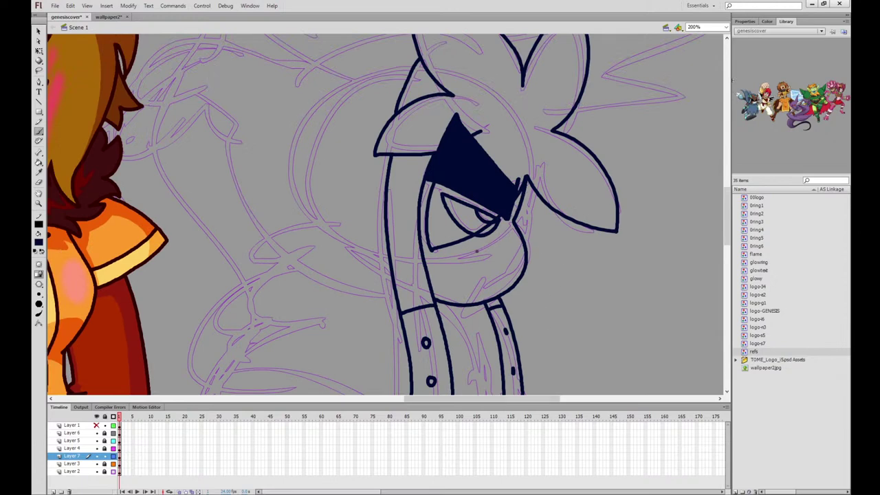
mouse_move(507, 276)
mouse_down()
mouse_move(484, 287)
mouse_move(493, 286)
mouse_move(460, 265)
mouse_move(492, 284)
mouse_up()
key(ctrl+z)
key(ctrl+z)
key(ctrl+z)
key(ctrl+z)
key(ctrl+z)
key(ctrl+z)
Ink the two-pointed leaf-like tuft behind the long hanging strand, redoing the misplaced strokes
mouse_move(384, 221)
mouse_down()
mouse_move(302, 207)
mouse_move(317, 279)
mouse_move(383, 278)
mouse_up()
key(ctrl+z)
mouse_move(385, 242)
mouse_down()
mouse_move(282, 220)
mouse_move(309, 244)
mouse_move(246, 240)
mouse_move(305, 289)
mouse_move(393, 288)
mouse_up()
key(ctrl+z)
mouse_move(385, 237)
mouse_down()
mouse_move(291, 254)
mouse_move(327, 289)
mouse_move(390, 258)
mouse_move(373, 235)
mouse_move(308, 216)
mouse_move(338, 248)
mouse_move(262, 261)
mouse_move(316, 288)
mouse_move(392, 292)
mouse_up()
key(ctrl+z)
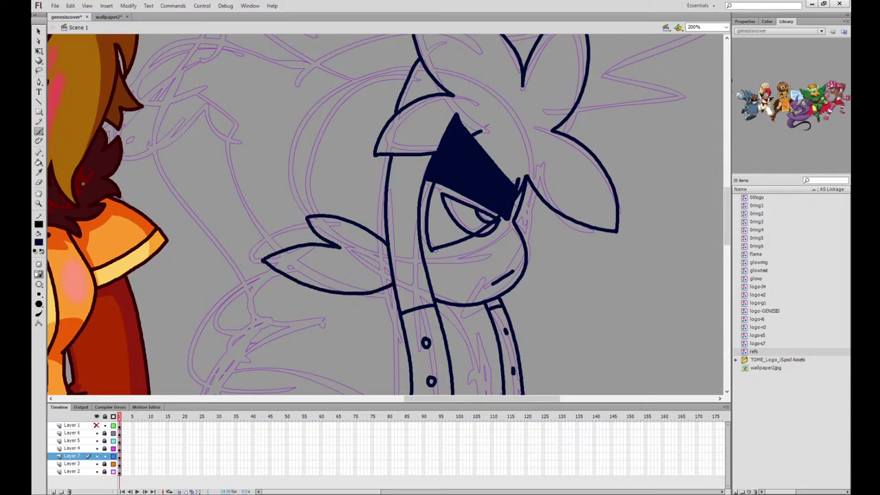
Erase the line ends to sharp points at the notch between the flower's upper petals and the short stroke above the brow
key(e)
drag(346, 247, 318, 251)
key(ctrl+z)
key(ctrl+z)
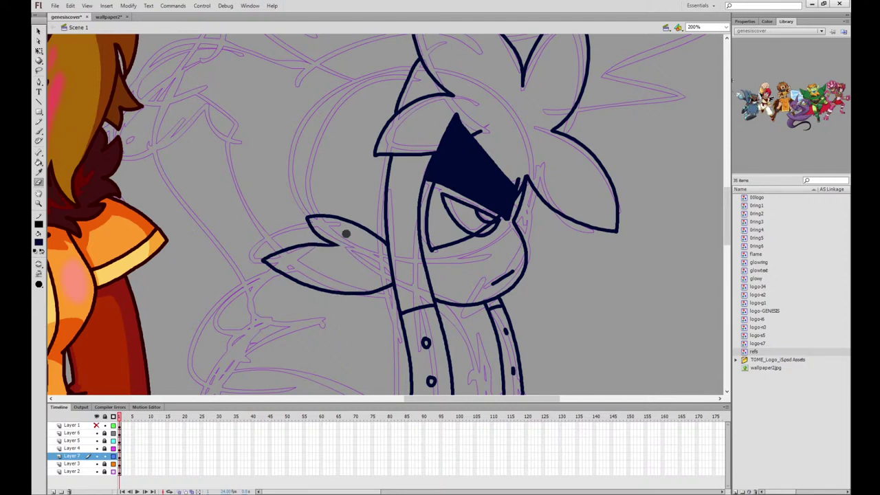
drag(298, 171, 288, 218)
drag(478, 176, 471, 182)
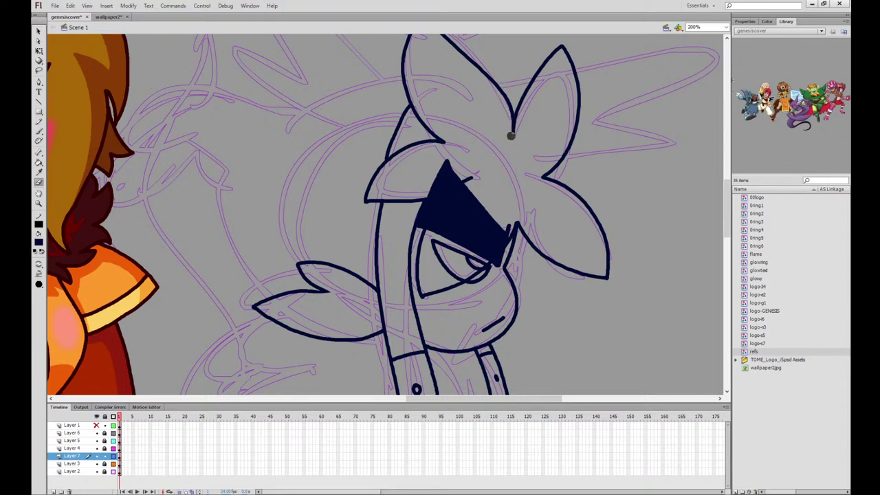
mouse_move(510, 135)
mouse_down()
mouse_move(490, 97)
mouse_move(509, 145)
mouse_up()
key(ctrl+equal)
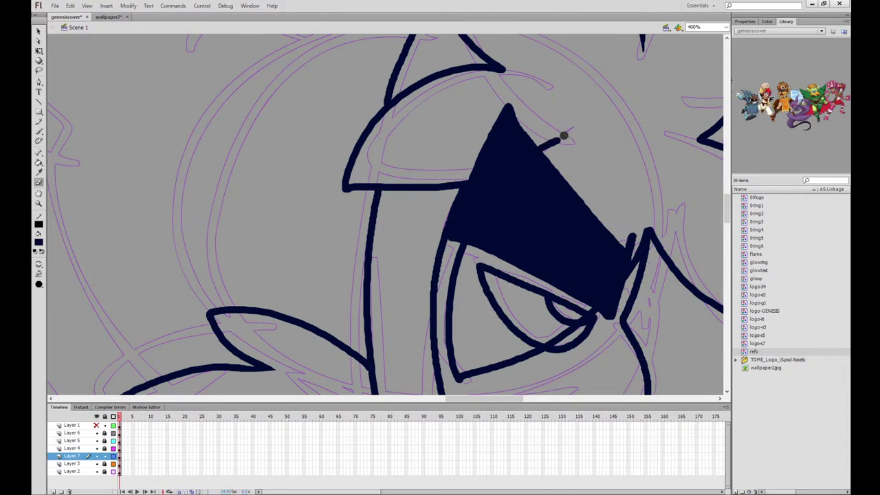
mouse_move(564, 135)
mouse_down()
mouse_move(550, 147)
mouse_move(572, 130)
mouse_up()
drag(668, 181, 557, 185)
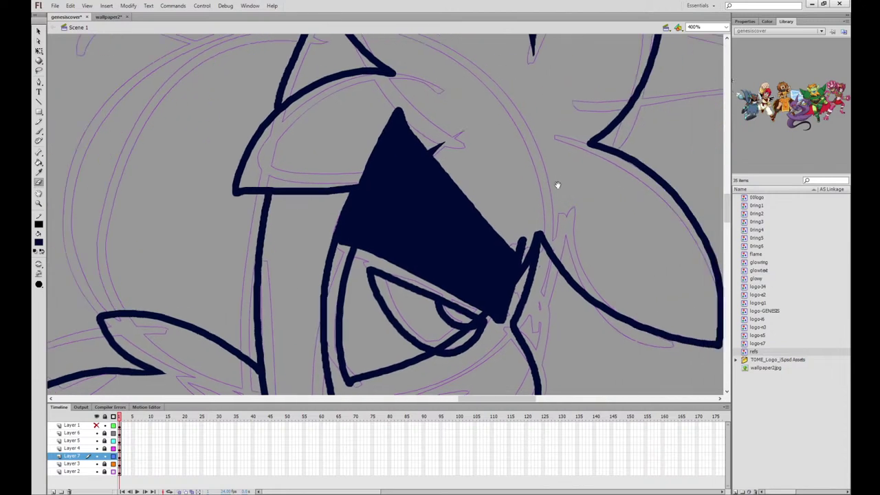
key(ctrl+minus)
drag(414, 181, 491, 224)
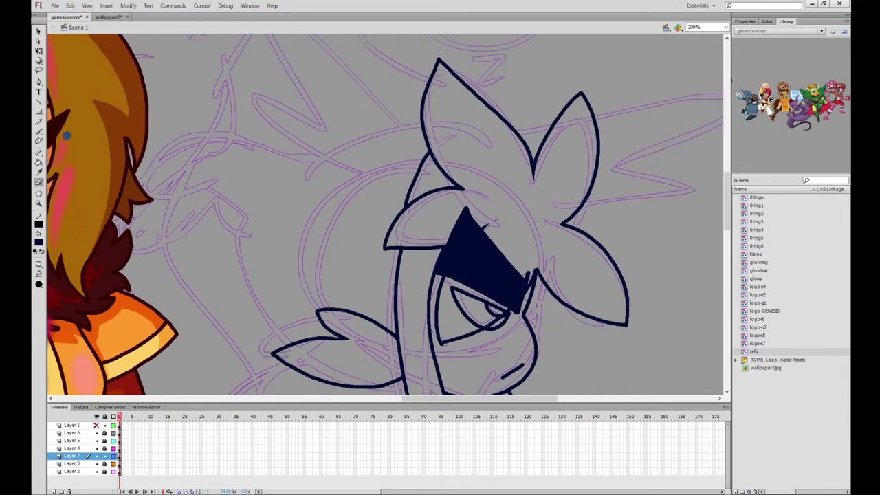
Ink the rounded back of the head with its wavy trailing tail, a stitched seam and a stitched patch beside the flower
click(39, 131)
mouse_move(423, 129)
mouse_down()
mouse_move(374, 127)
mouse_move(297, 158)
mouse_move(208, 136)
mouse_move(124, 199)
mouse_move(137, 230)
mouse_move(174, 230)
mouse_move(221, 210)
mouse_move(236, 218)
mouse_move(259, 284)
mouse_move(309, 339)
mouse_up()
mouse_move(297, 155)
mouse_down()
mouse_move(266, 196)
mouse_move(253, 256)
mouse_up()
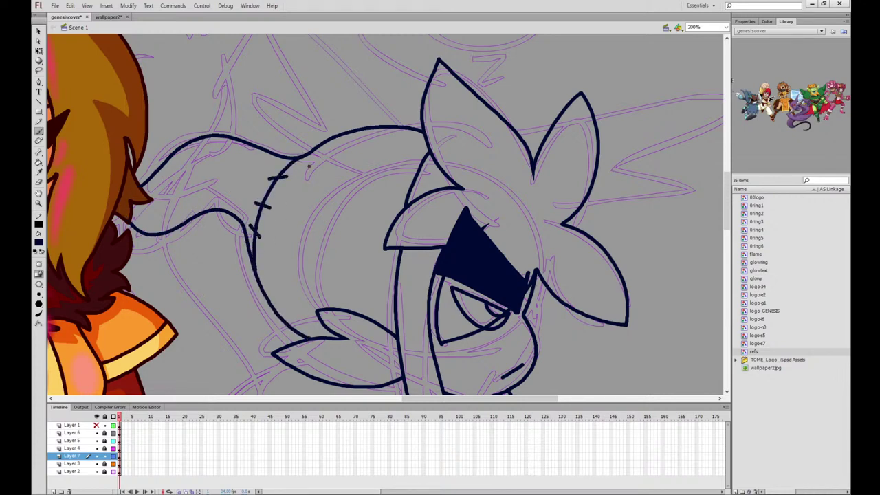
mouse_move(372, 140)
mouse_down()
mouse_move(367, 176)
mouse_move(407, 181)
mouse_up()
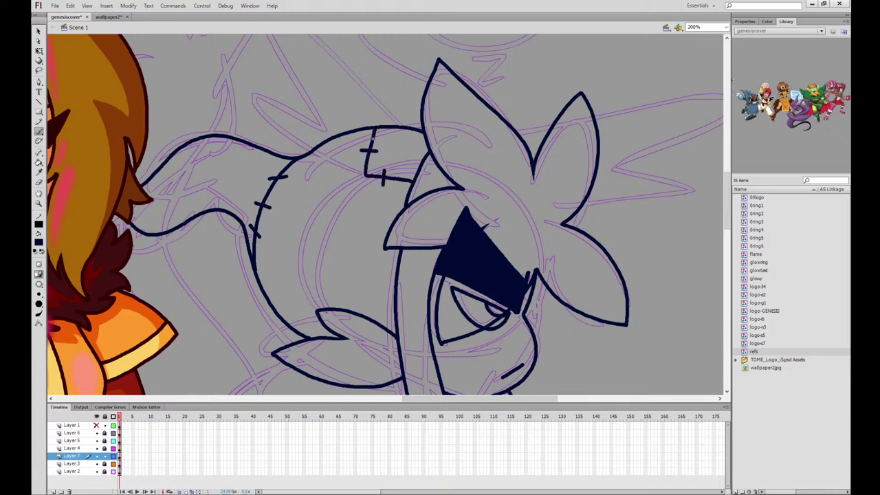
Ink the two large rounded scarf folds stacked beneath the leaf-like tuft, redoing the first fold's curve
mouse_move(525, 273)
mouse_down()
mouse_move(530, 163)
mouse_move(594, 41)
mouse_up()
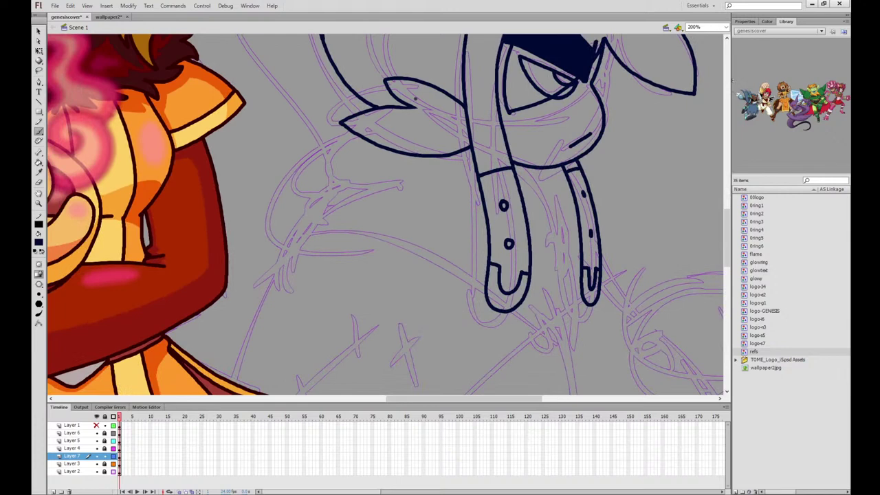
mouse_move(657, 246)
mouse_down()
mouse_move(646, 157)
mouse_move(640, 161)
mouse_up()
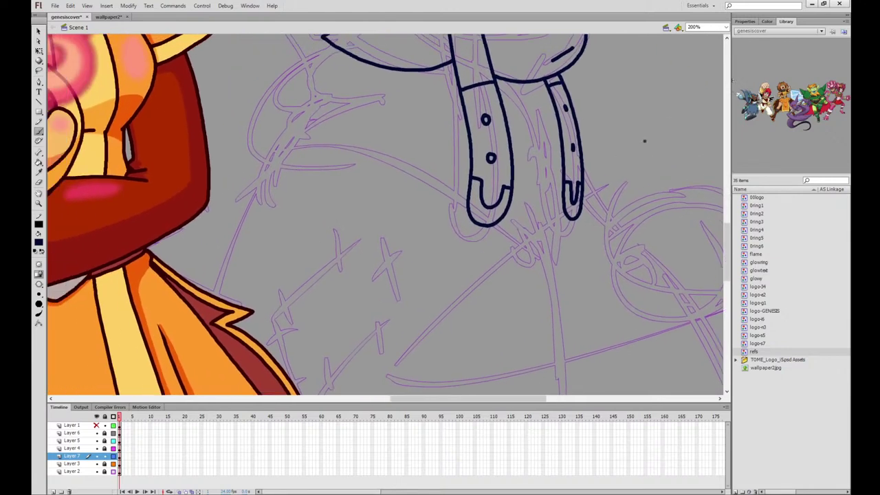
mouse_move(330, 41)
mouse_down()
mouse_move(275, 58)
mouse_move(336, 117)
mouse_move(410, 127)
mouse_up()
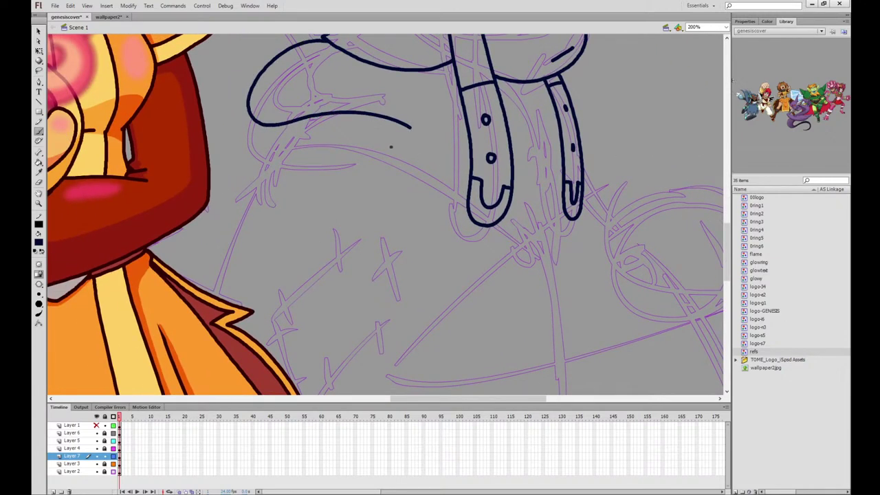
key(ctrl+z)
mouse_move(329, 43)
mouse_down()
mouse_move(265, 69)
mouse_move(424, 140)
mouse_up()
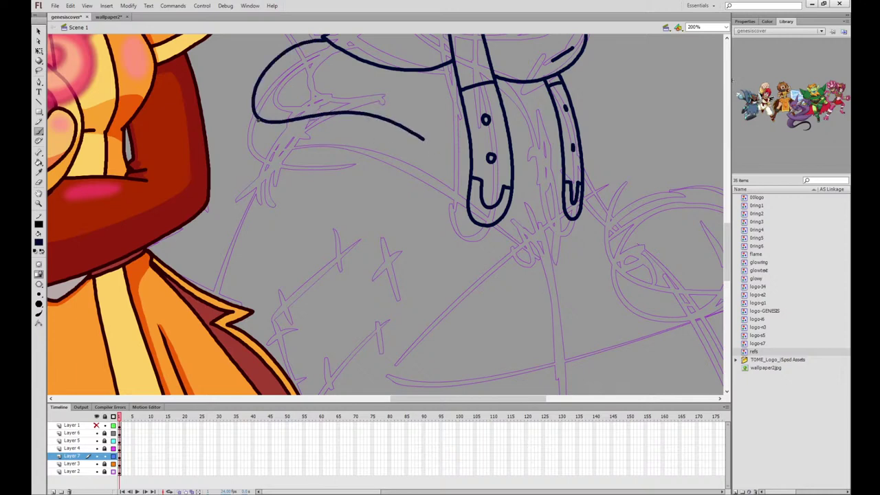
mouse_move(253, 120)
mouse_down()
mouse_move(266, 201)
mouse_move(363, 182)
mouse_move(432, 185)
mouse_move(458, 198)
mouse_up()
Ink the short neck line under the tuft and the curved scarf lines between the two hanging strands
drag(598, 143, 615, 278)
mouse_move(476, 219)
mouse_down()
mouse_move(465, 187)
mouse_move(475, 222)
mouse_move(451, 204)
mouse_up()
key(ctrl+z)
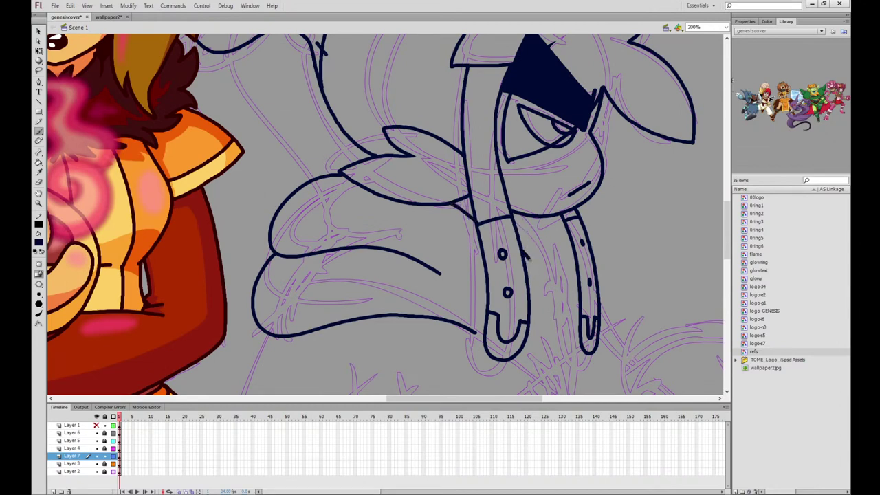
drag(527, 256, 538, 354)
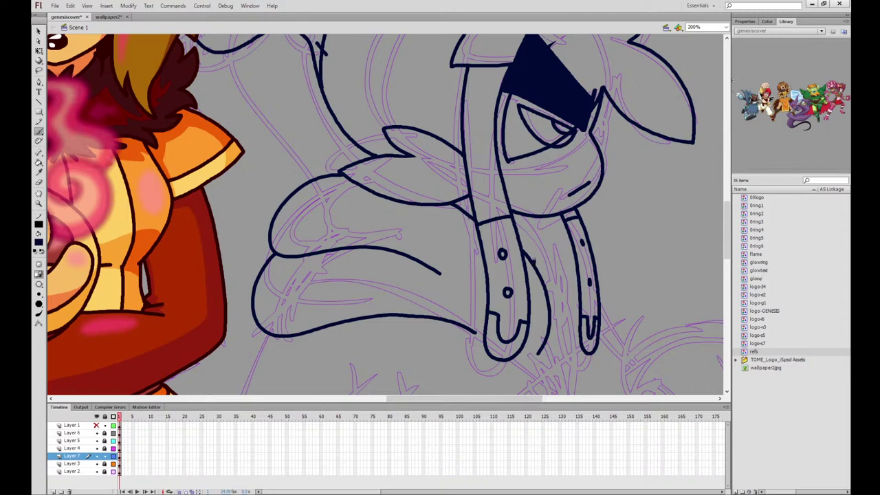
drag(530, 260, 514, 221)
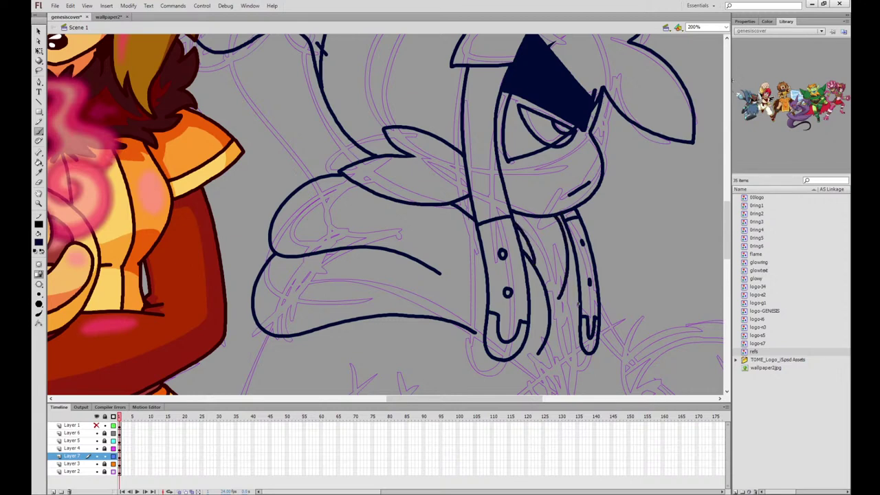
drag(561, 291, 575, 262)
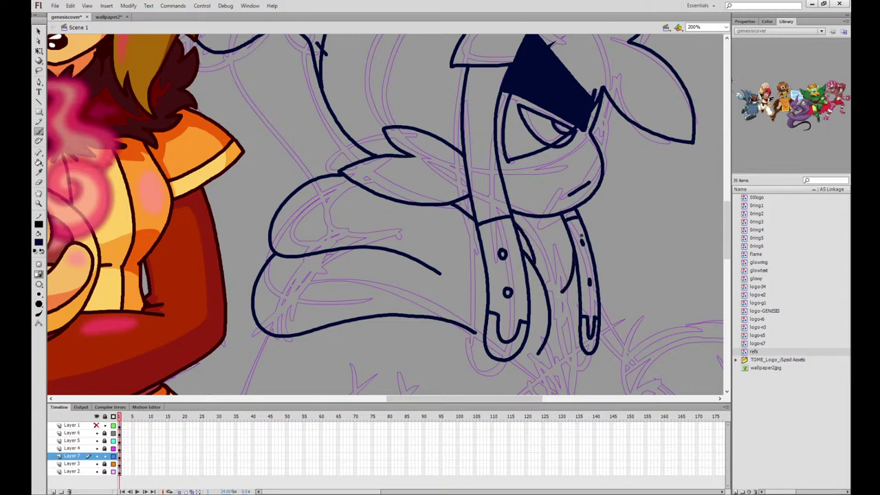
Fill the small gaps under the tuft and beside the long hanging strand with navy
click(39, 163)
click(463, 205)
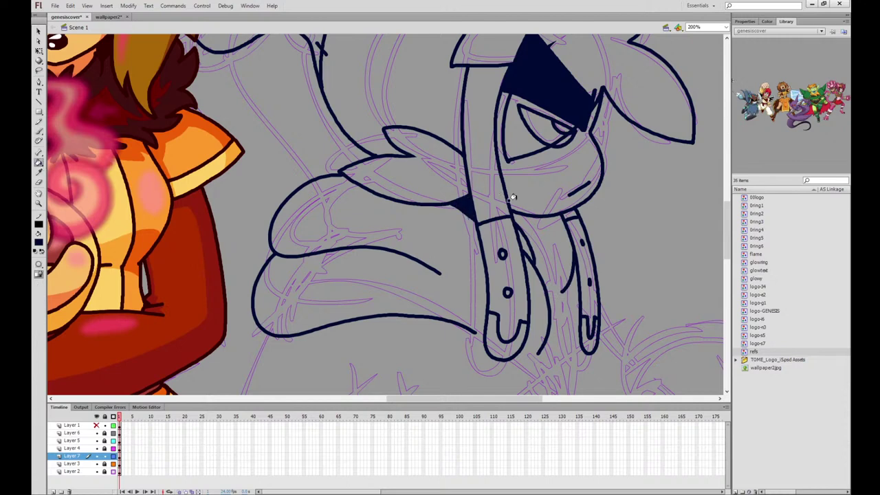
click(522, 246)
Ink the body outline below the scarf, with both sides running down to a nearly straight base line
click(39, 131)
drag(332, 296, 420, 104)
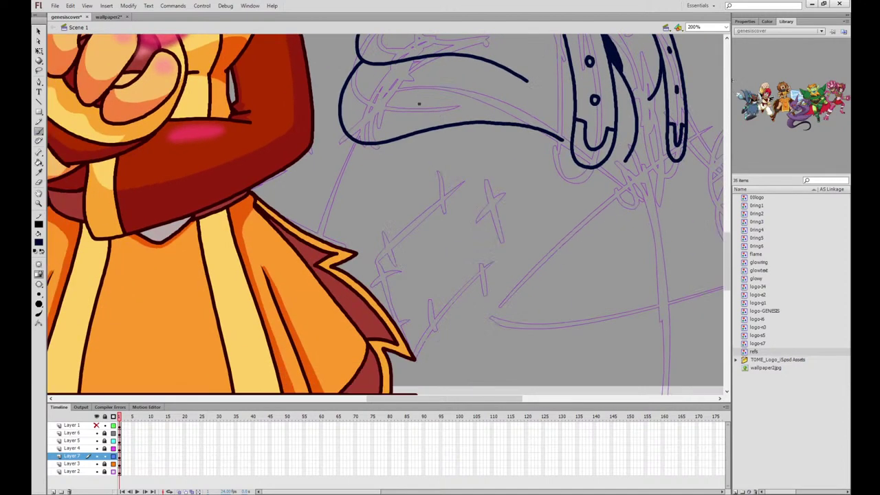
drag(357, 143, 351, 157)
mouse_move(336, 199)
mouse_down()
mouse_move(325, 82)
mouse_move(251, 172)
mouse_up()
mouse_move(268, 125)
mouse_down()
mouse_move(160, 383)
mouse_move(574, 372)
mouse_move(543, 132)
mouse_up()
Ink the tilted square patch on the body and add short stitch marks across all of its edges
mouse_move(371, 158)
mouse_down()
mouse_move(300, 241)
mouse_move(345, 308)
mouse_move(426, 241)
mouse_move(372, 158)
mouse_up()
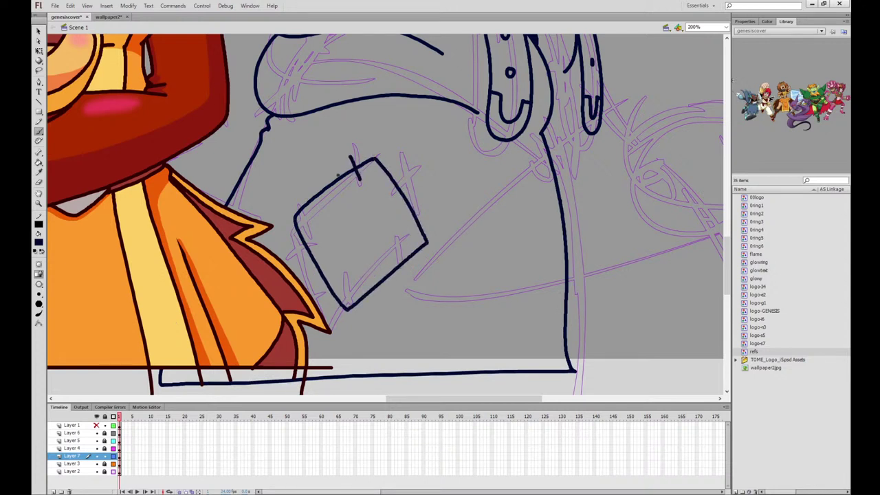
drag(304, 190, 316, 212)
drag(292, 245, 312, 232)
mouse_move(322, 299)
mouse_down()
mouse_move(343, 280)
mouse_move(375, 300)
mouse_up()
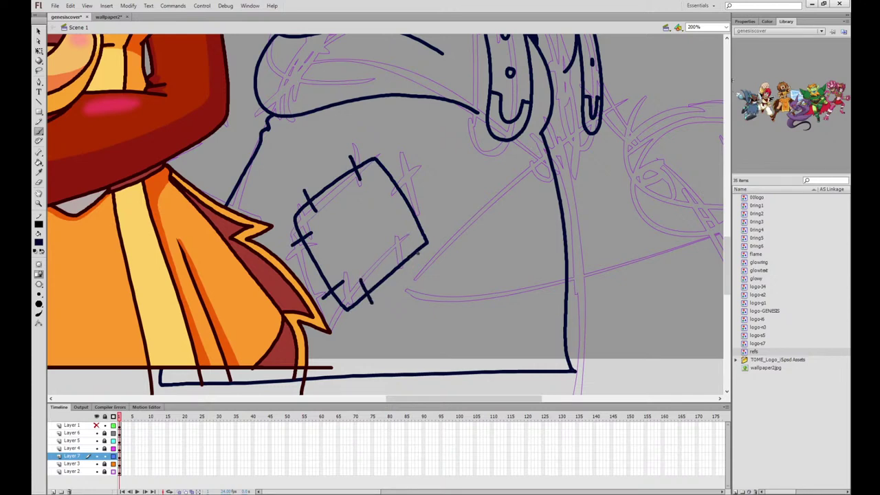
drag(404, 242, 418, 267)
drag(382, 182, 399, 165)
Erase the loose ends of the two scarf fold lines and the curve beside the narrow strand into tapered points
drag(559, 205, 507, 337)
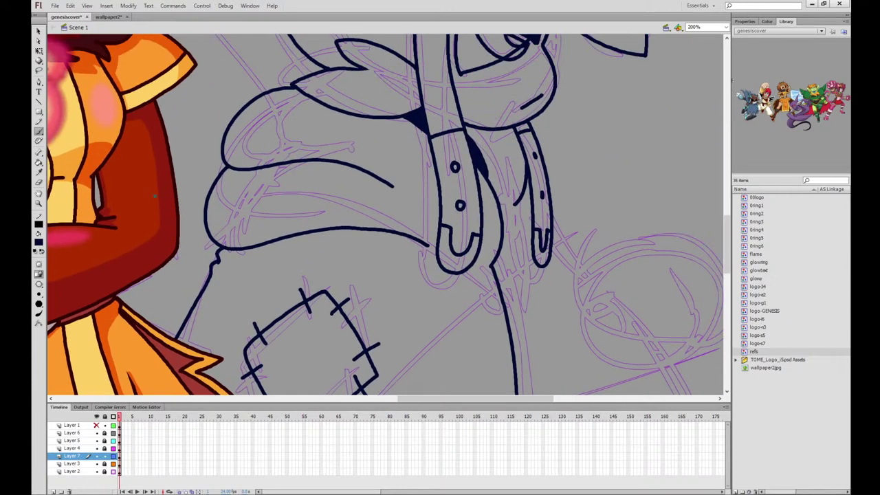
key(e)
key(ctrl+equal)
drag(405, 172, 300, 85)
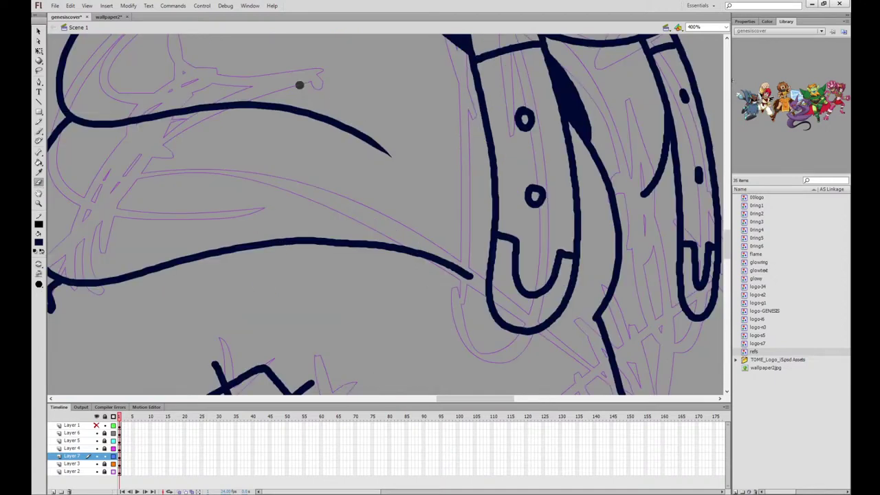
mouse_move(401, 160)
mouse_down()
mouse_move(307, 97)
mouse_move(311, 89)
mouse_up()
drag(474, 283, 349, 216)
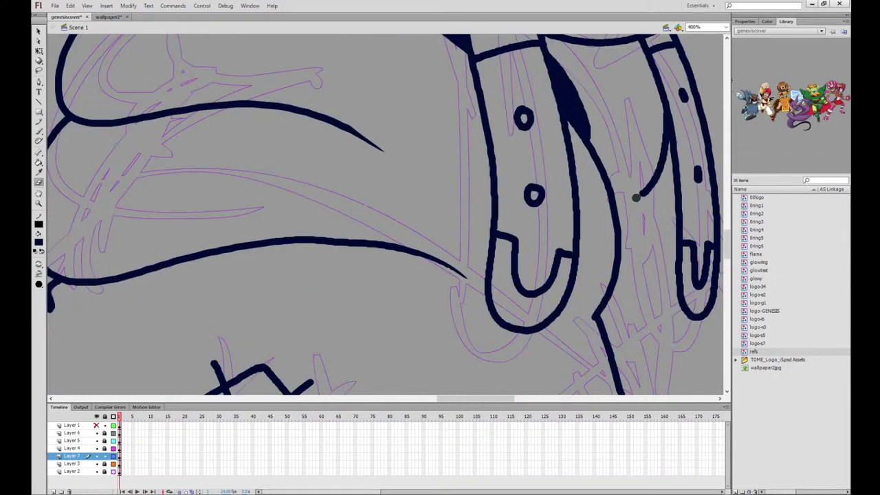
drag(636, 198, 659, 123)
key(ctrl+minus)
Ink a small X stitch where the scarf meets the body's side line, plus a short curve joining the narrow strand
key(b)
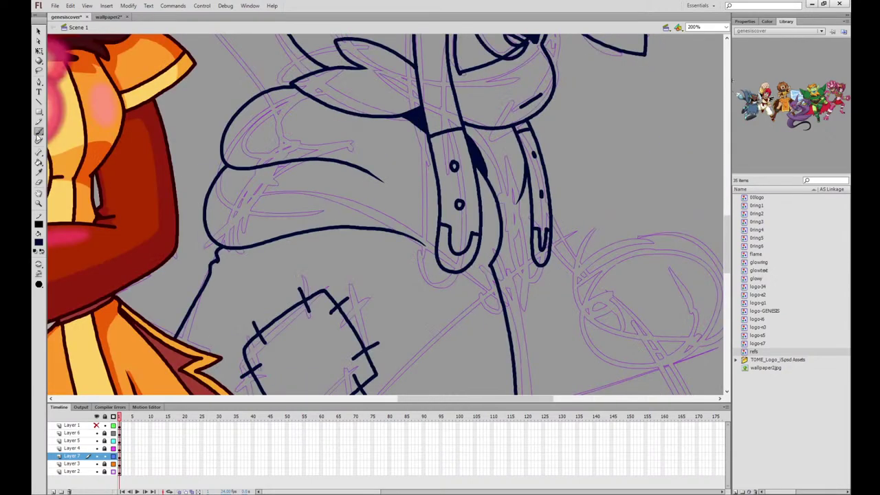
mouse_move(484, 259)
mouse_down()
mouse_move(507, 282)
mouse_move(486, 257)
mouse_move(484, 279)
mouse_move(501, 257)
mouse_up()
key(ctrl+z)
key(ctrl+z)
key(ctrl+z)
key(ctrl+z)
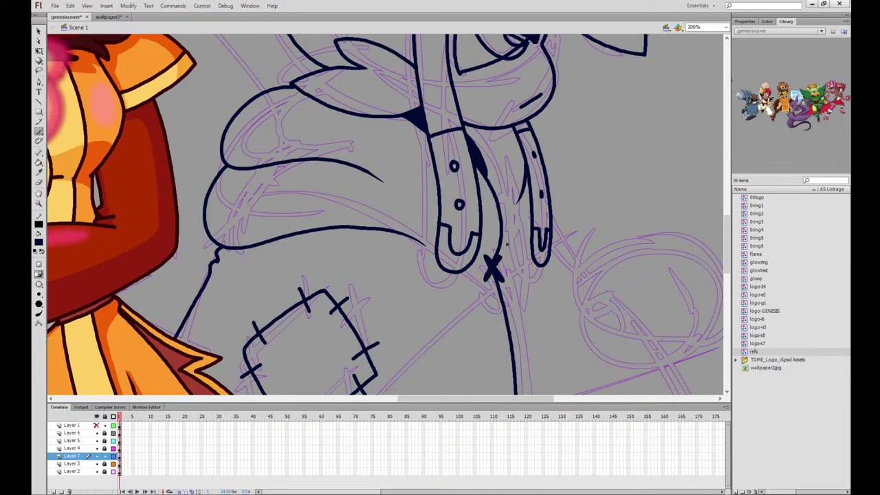
drag(563, 217, 505, 200)
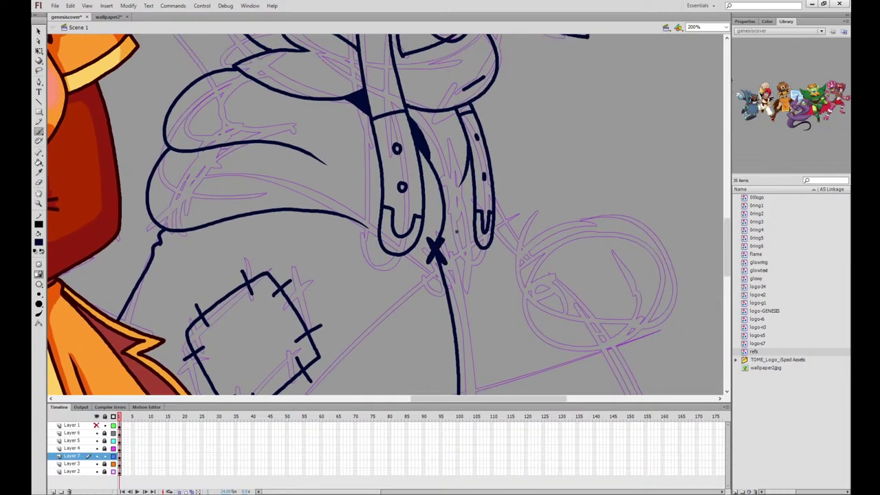
drag(452, 236, 471, 227)
Ink a long tapered shape with one rounded end, crossing the body's side line below the X stitch
drag(597, 235, 480, 99)
drag(544, 116, 539, 182)
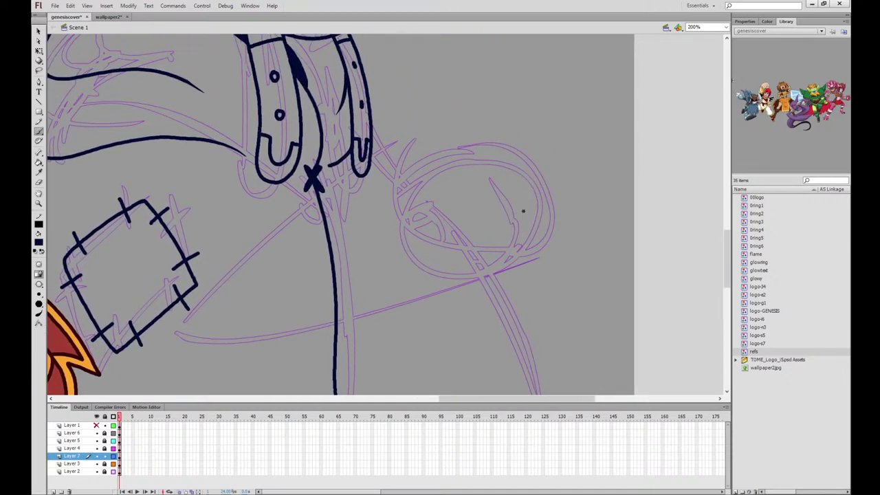
mouse_move(423, 208)
mouse_down()
mouse_move(290, 278)
mouse_move(420, 244)
mouse_move(441, 228)
mouse_move(433, 198)
mouse_up()
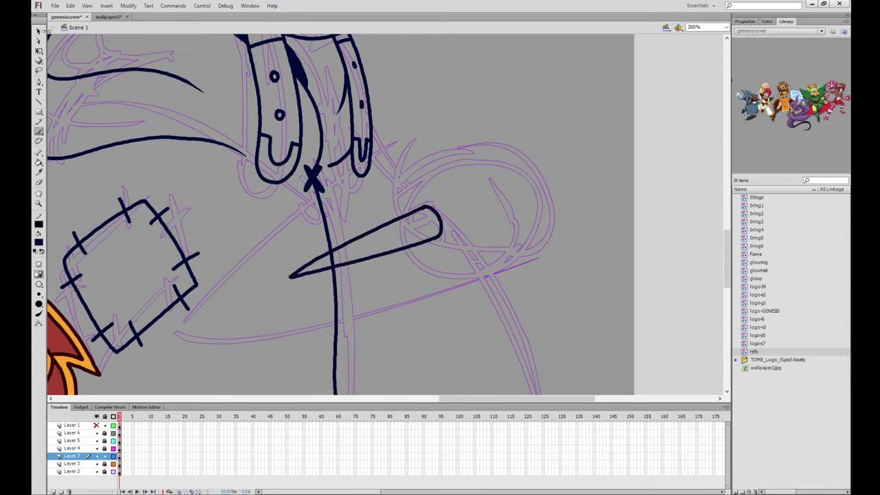
Remove the piece of the body's side line that crosses inside the long tapered shape
click(39, 31)
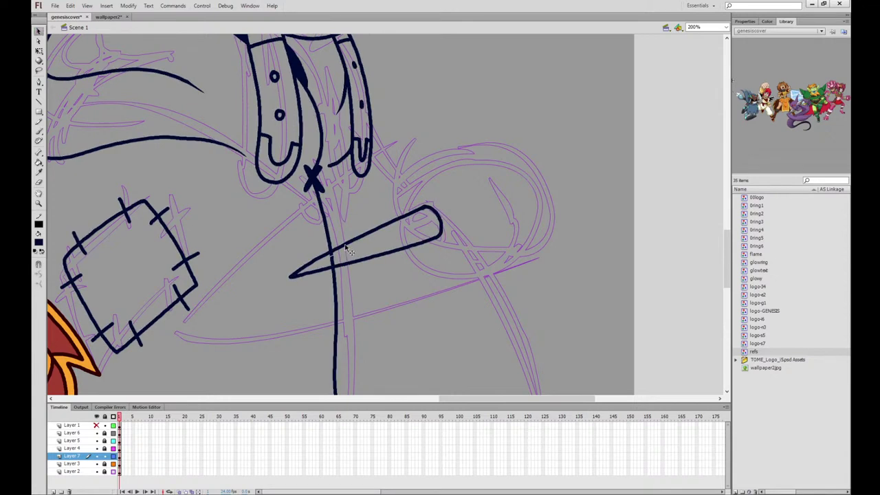
key(e)
key(ctrl+=)
mouse_move(289, 294)
mouse_down()
mouse_move(273, 295)
mouse_move(263, 311)
mouse_move(297, 305)
mouse_move(283, 301)
mouse_up()
key(ctrl+minus)
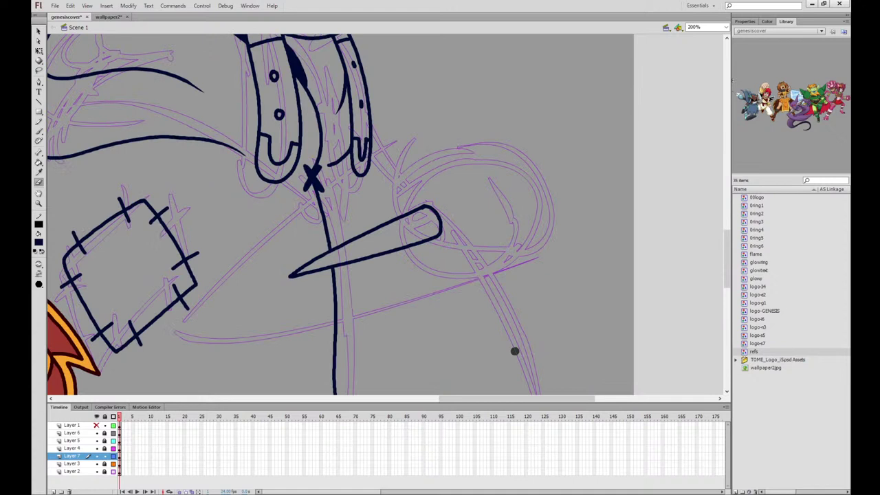
Ink the large rounded hand with its inner curve and lower cuff around the tapered shape's blunt end, redoing the first curve
click(39, 131)
mouse_move(422, 242)
mouse_down()
mouse_move(471, 253)
mouse_move(486, 180)
mouse_up()
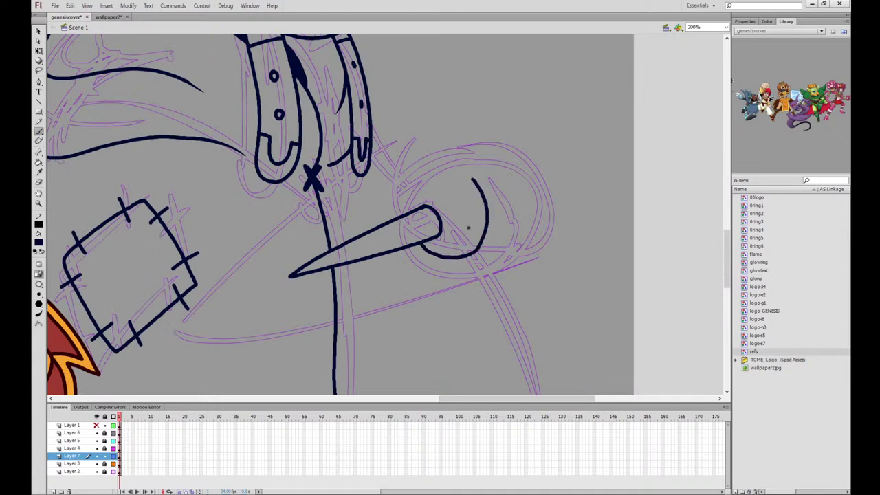
key(ctrl+z)
mouse_move(423, 242)
mouse_down()
mouse_move(487, 212)
mouse_move(476, 187)
mouse_up()
mouse_move(474, 247)
mouse_down()
mouse_move(533, 240)
mouse_move(549, 206)
mouse_move(514, 146)
mouse_move(468, 141)
mouse_move(418, 167)
mouse_move(411, 199)
mouse_up()
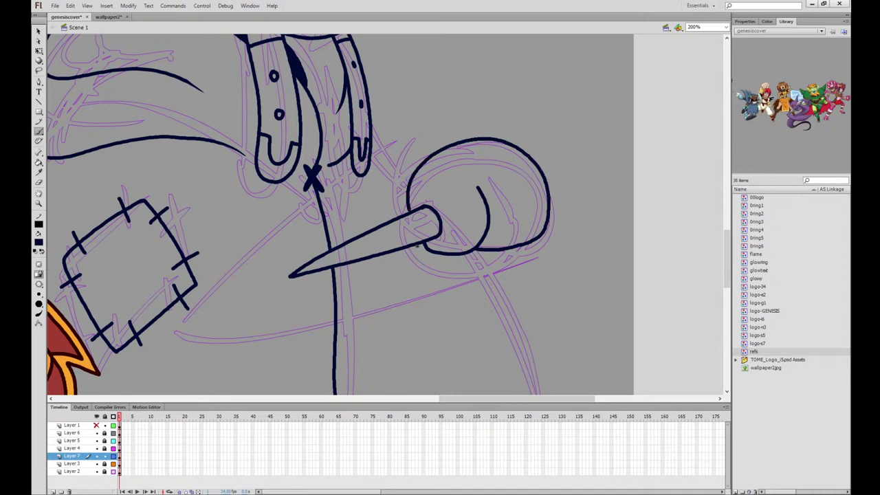
mouse_move(417, 246)
mouse_down()
mouse_move(457, 267)
mouse_move(500, 249)
mouse_up()
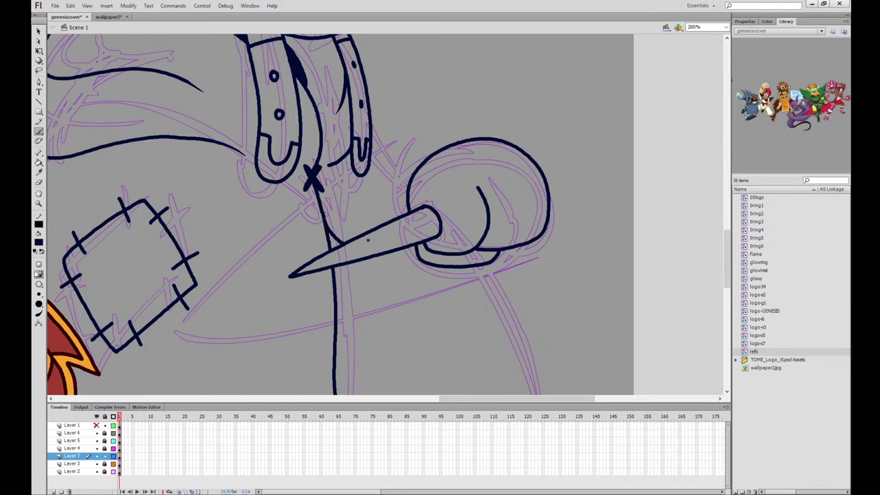
Ink a shallow curve under the tapered shape from the body's side line to the cuff, and taper the short curve beside the narrow strand
mouse_move(337, 267)
mouse_down()
mouse_move(367, 280)
mouse_move(423, 264)
mouse_up()
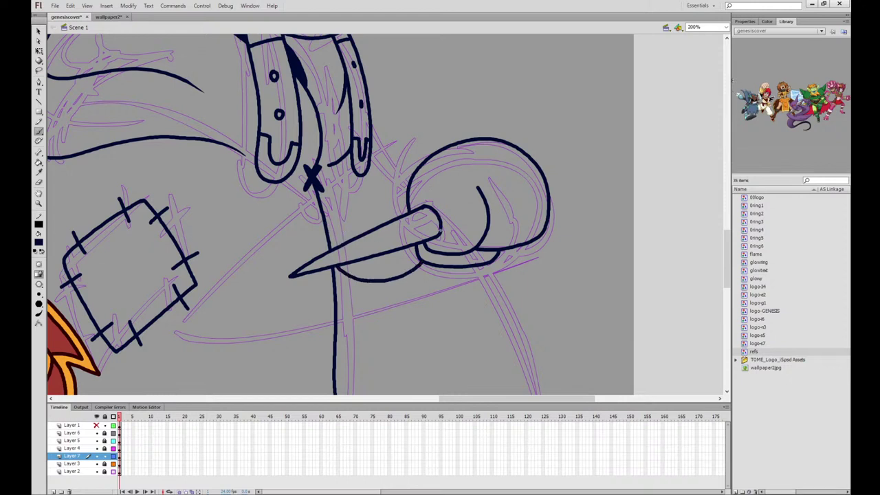
key(e)
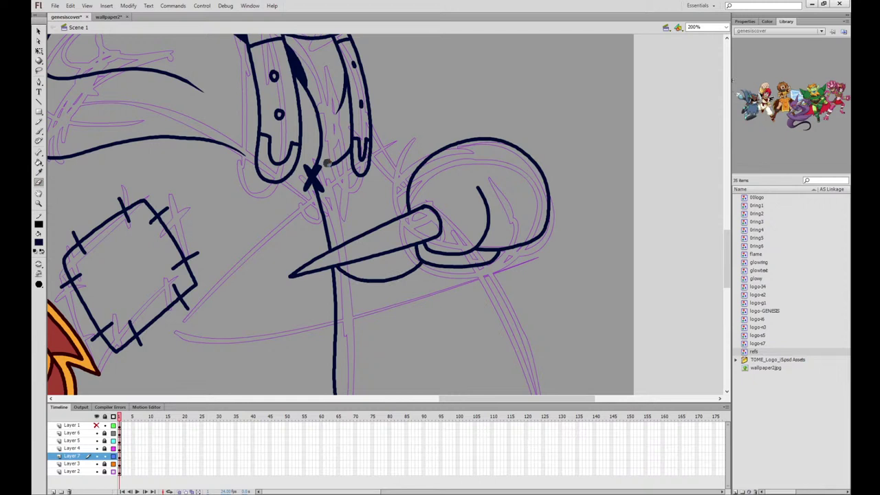
key(b)
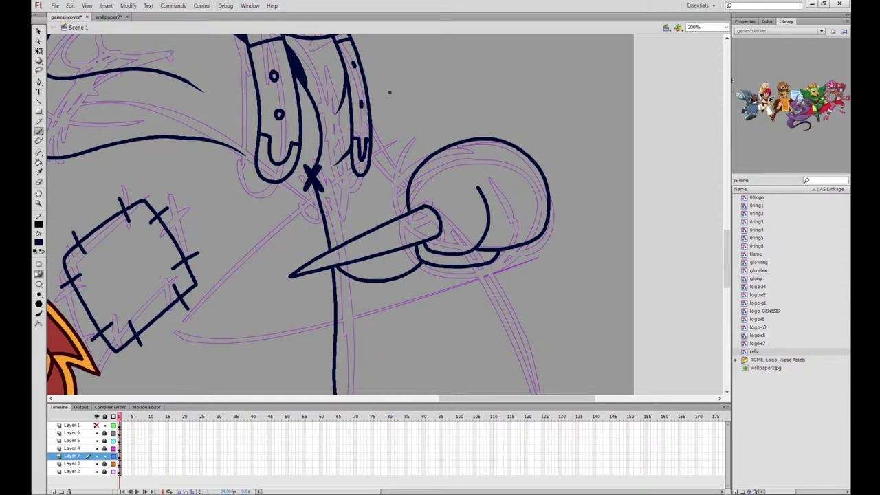
Ink curved sleeve folds behind the rounded hand, reaching towards the narrow strand, and taper their lower ends to points
mouse_move(469, 138)
mouse_down()
mouse_move(442, 141)
mouse_move(373, 206)
mouse_up()
drag(428, 142, 365, 190)
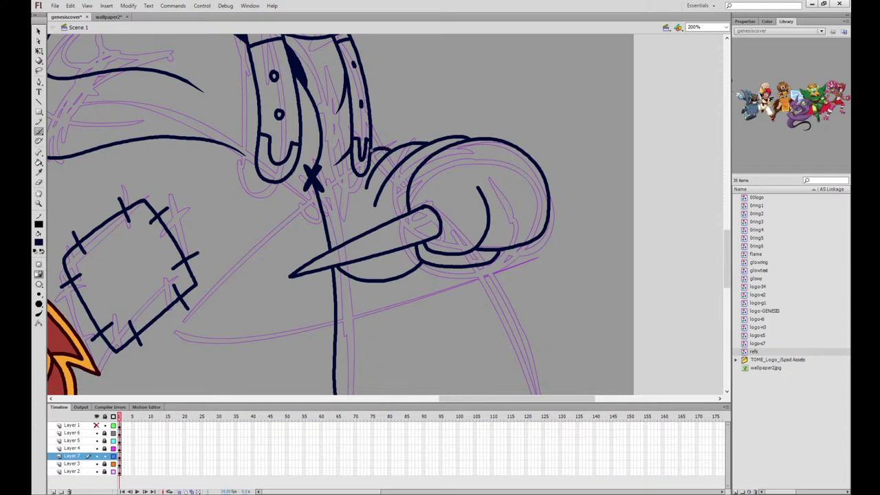
click(40, 182)
key(ctrl+equal)
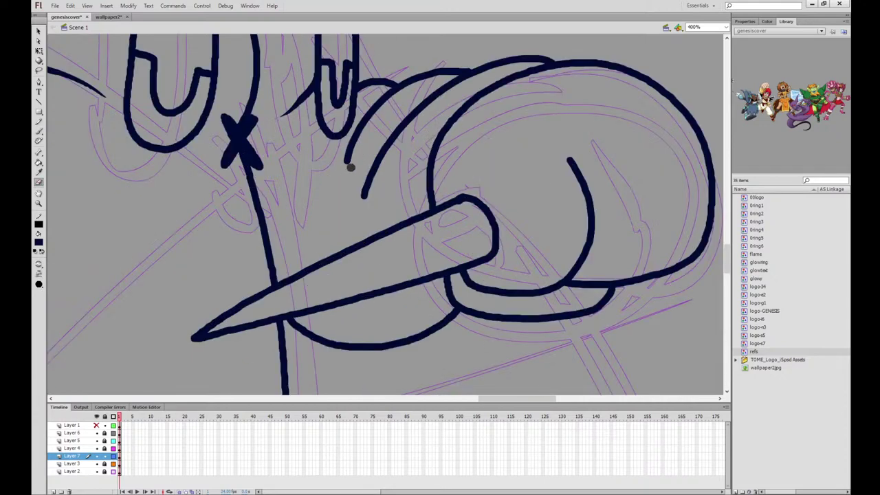
drag(347, 171, 373, 117)
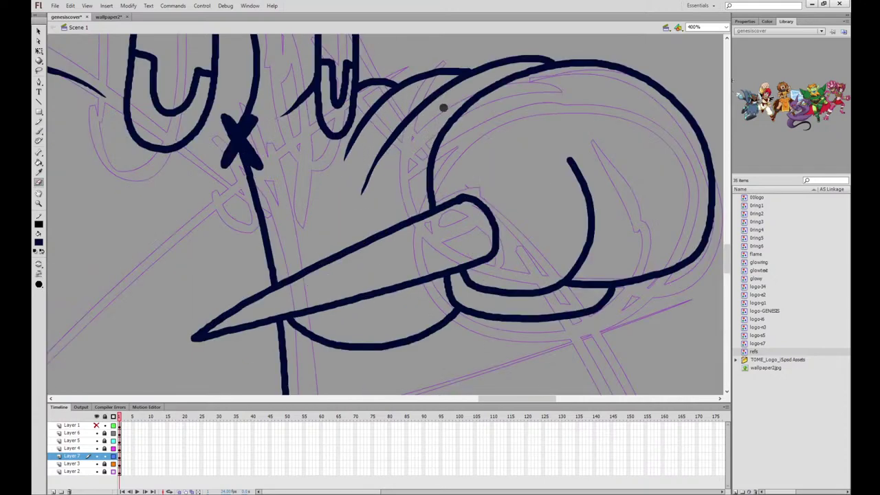
Ink two long curved lines from the underside of the hand and cuff down past the canvas edge, redoing the outer line
key(ctrl+minus)
scroll(593, 167, down, 4)
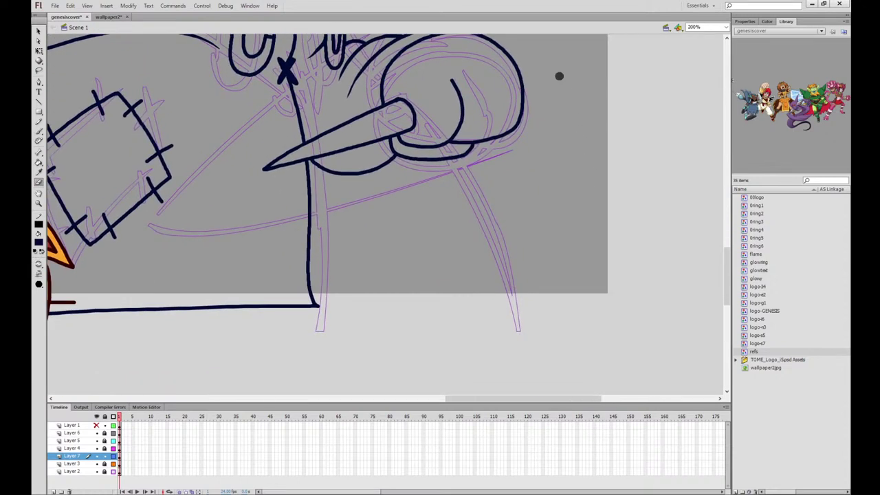
key(b)
drag(517, 99, 508, 131)
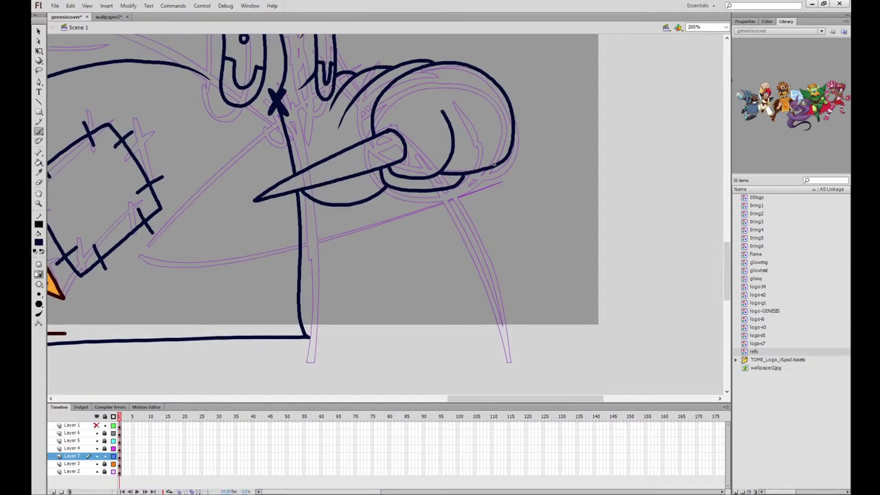
drag(495, 165, 542, 359)
drag(495, 167, 560, 367)
key(ctrl+z)
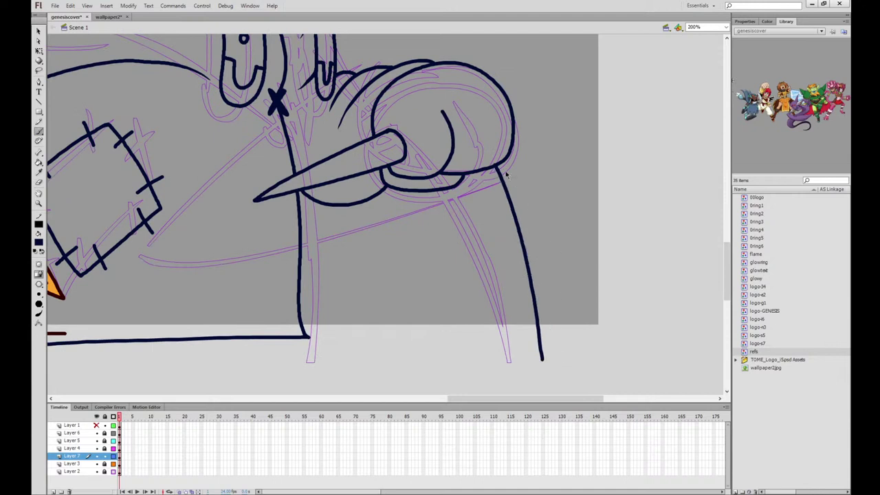
key(ctrl+z)
drag(498, 166, 557, 358)
drag(463, 182, 500, 353)
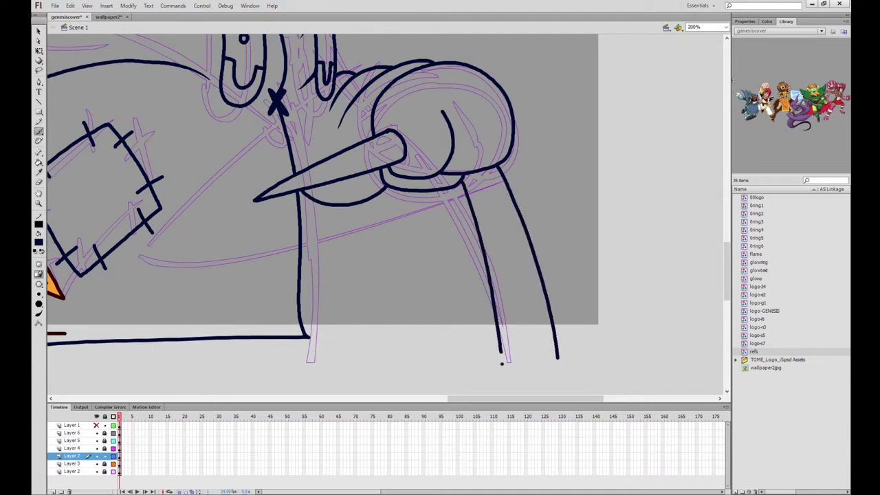
Extend the horizontal base line across both long curved lines, and ink a stitched seam above and below the tapered shape beside the hand
drag(313, 337, 599, 305)
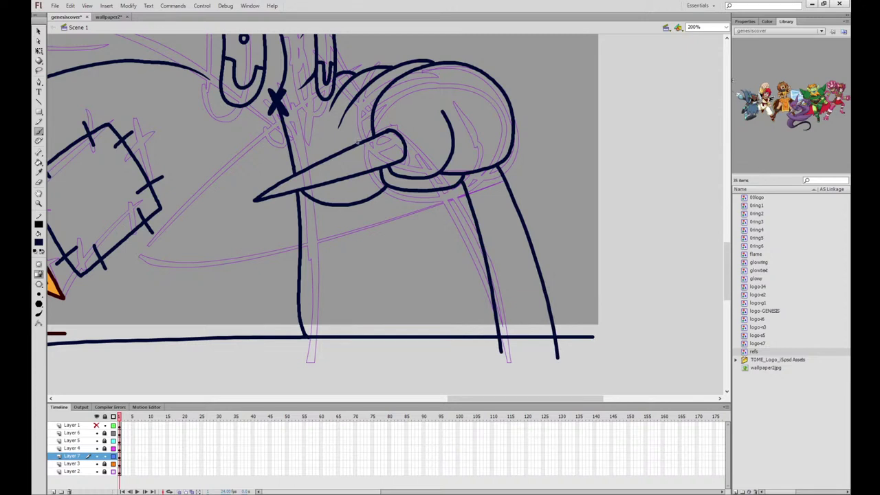
drag(359, 143, 367, 119)
drag(365, 130, 347, 134)
Ink a fold line between the two long curved lines, plus a jagged spike at the base joined by a diagonal from the body's side line
drag(495, 229, 522, 379)
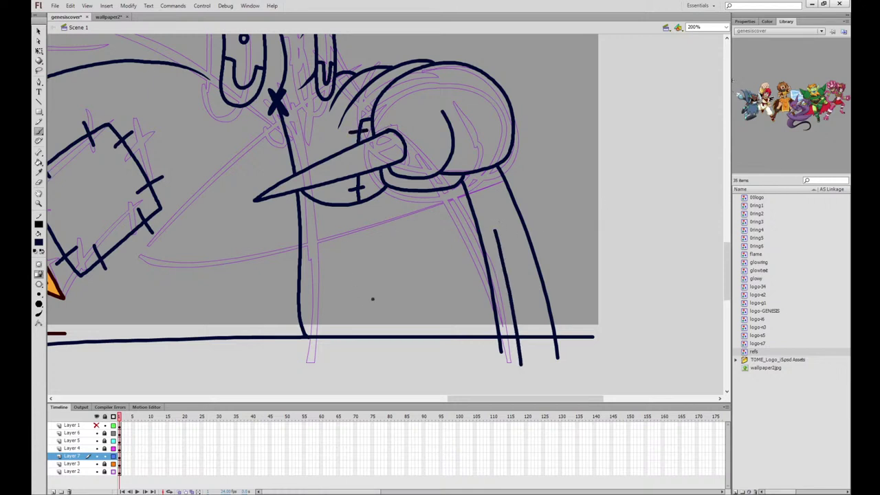
mouse_move(451, 363)
mouse_down()
mouse_move(408, 300)
mouse_move(401, 353)
mouse_up()
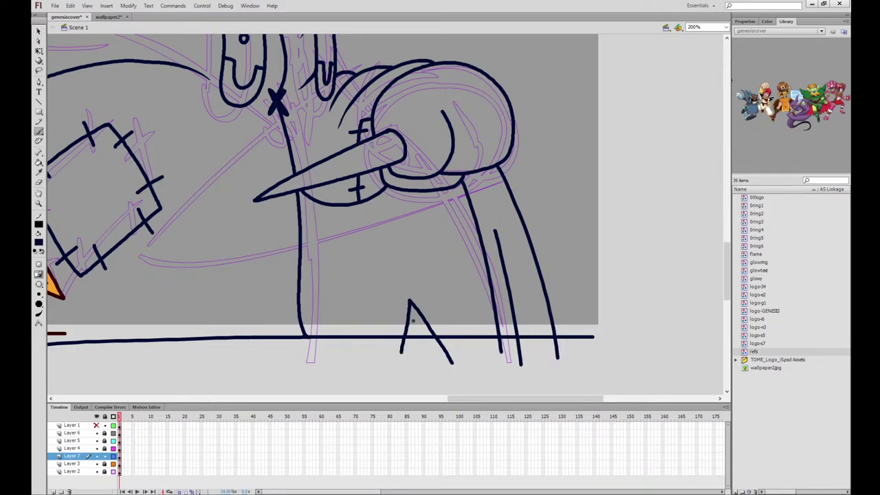
drag(477, 258, 541, 396)
mouse_move(544, 296)
mouse_down()
mouse_move(564, 285)
mouse_move(556, 313)
mouse_up()
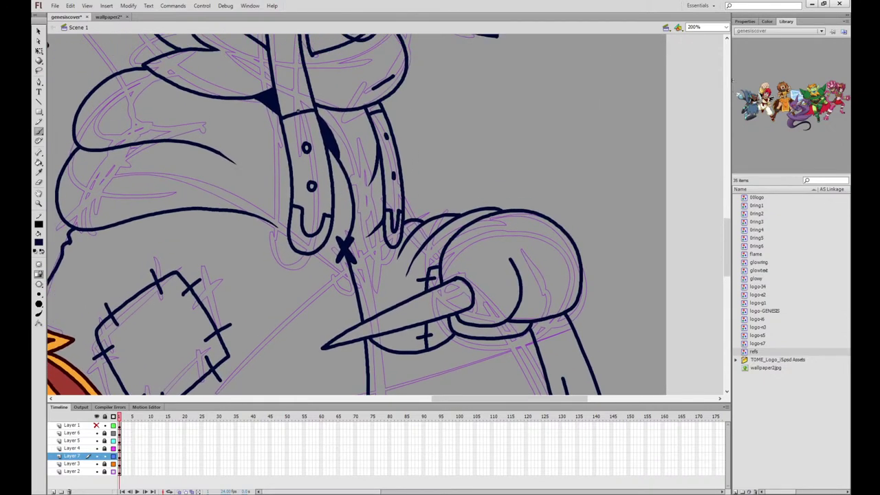
scroll(275, 313, down, 4)
drag(360, 289, 472, 392)
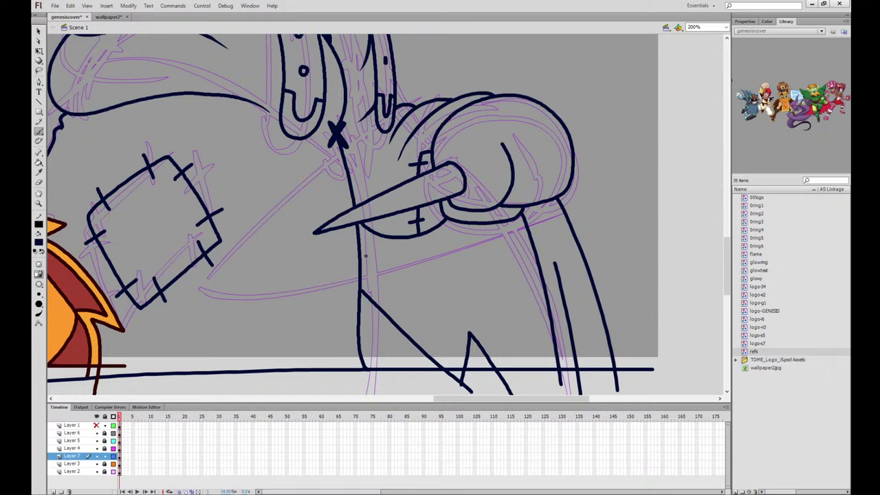
Ink an angular patch with stitch marks below the cuff, and taper the upper end of the fold line between the long curves
mouse_move(361, 268)
mouse_down()
mouse_move(381, 281)
mouse_move(443, 252)
mouse_move(451, 224)
mouse_up()
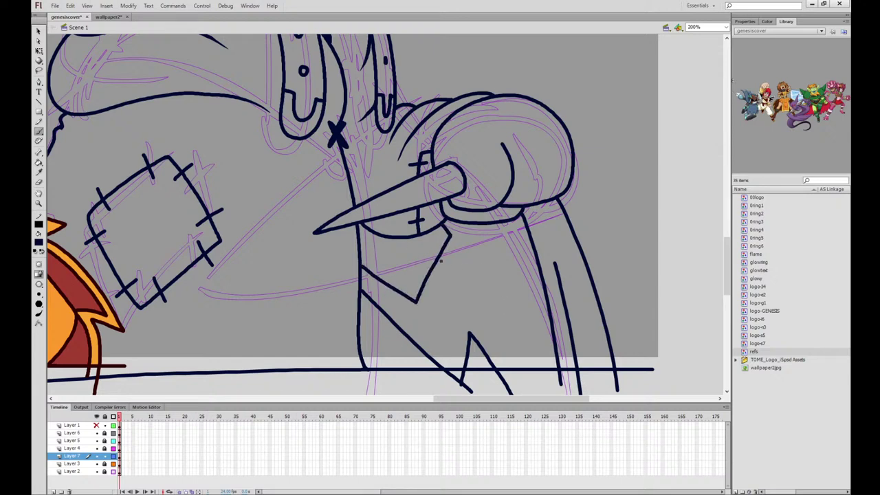
drag(416, 281, 430, 296)
drag(436, 243, 452, 255)
drag(397, 278, 386, 295)
key(e)
drag(551, 256, 572, 313)
Fill the flower petals and the eye with the mauve sampled from the matching character's flower in wallpaper2
mouse_move(499, 137)
mouse_down()
mouse_move(508, 161)
mouse_move(612, 271)
mouse_move(631, 386)
mouse_up()
drag(621, 287, 584, 388)
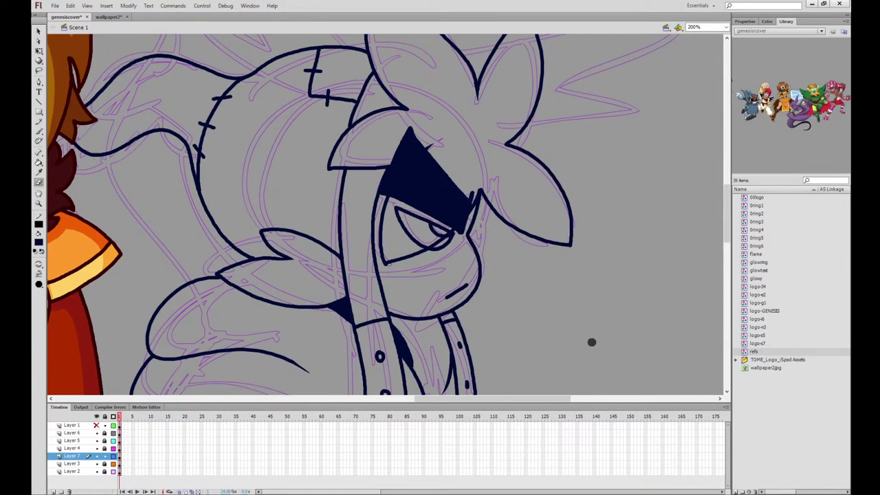
key(ctrl+minus)
drag(545, 248, 539, 230)
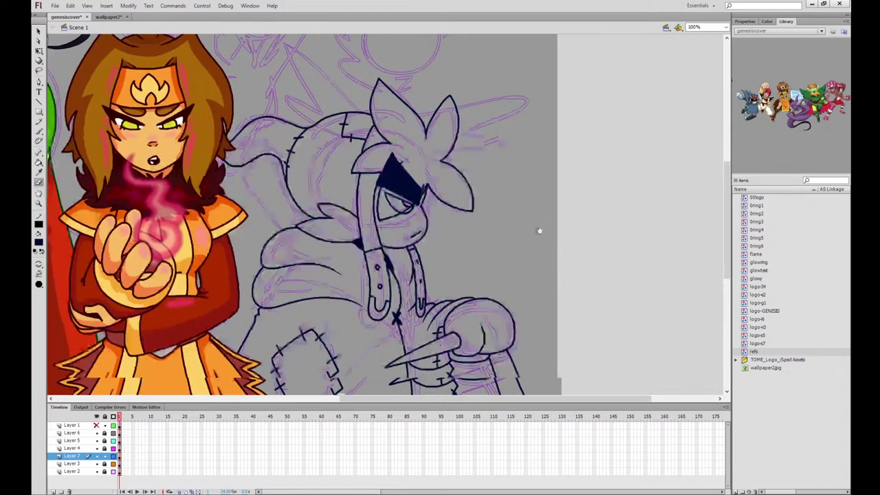
scroll(539, 230, down, 2)
click(108, 17)
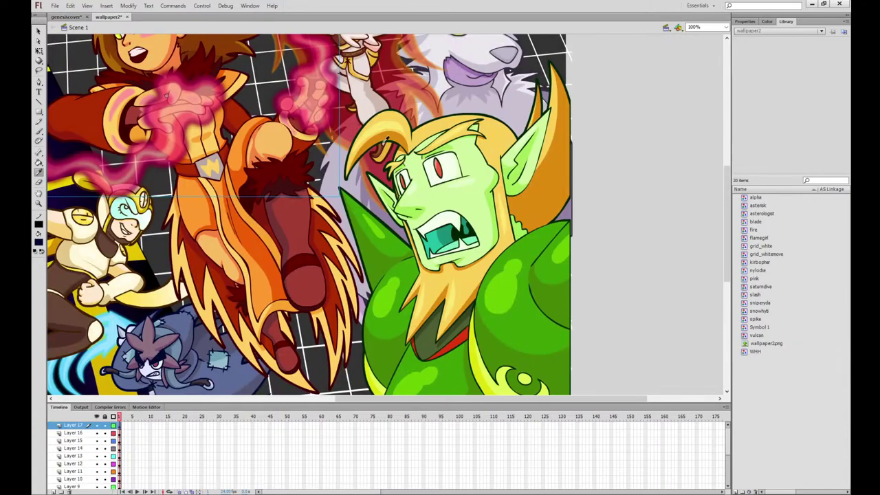
drag(313, 310, 479, 269)
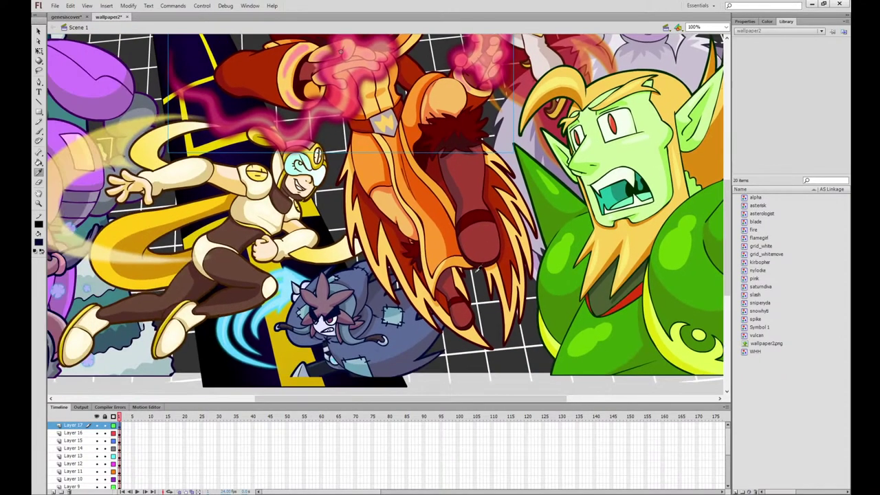
click(324, 304)
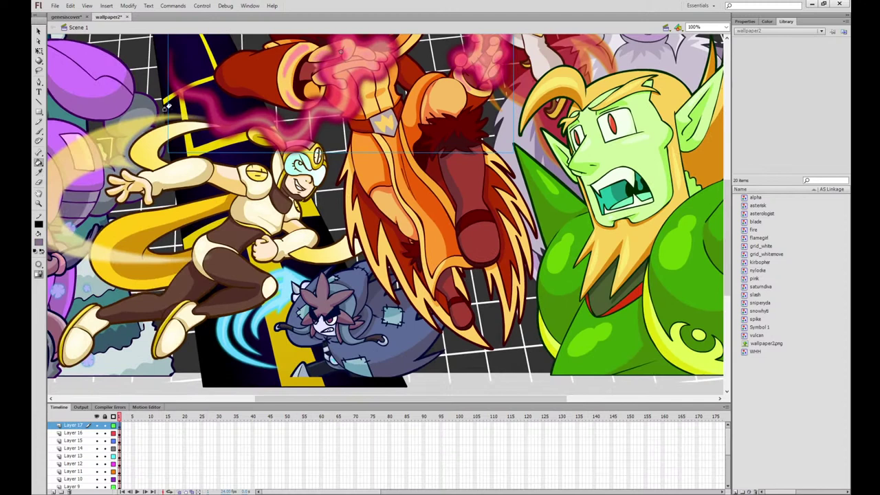
click(68, 17)
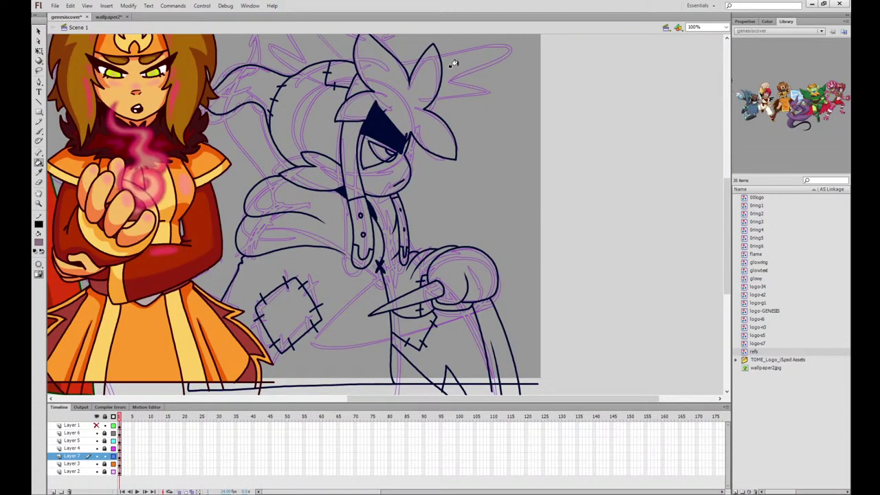
click(412, 114)
click(373, 151)
click(386, 147)
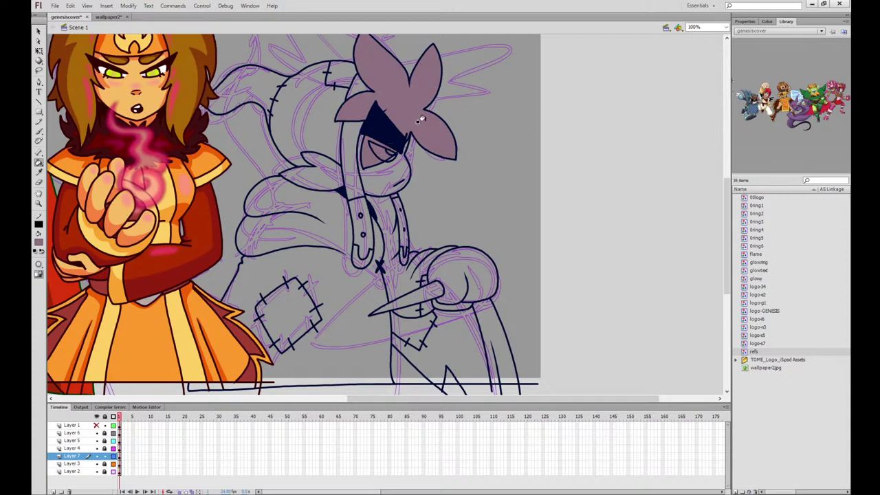
Sample the matching character's reddish and blue colours in wallpaper2, and fill the long strand beside the face with the blue
click(108, 16)
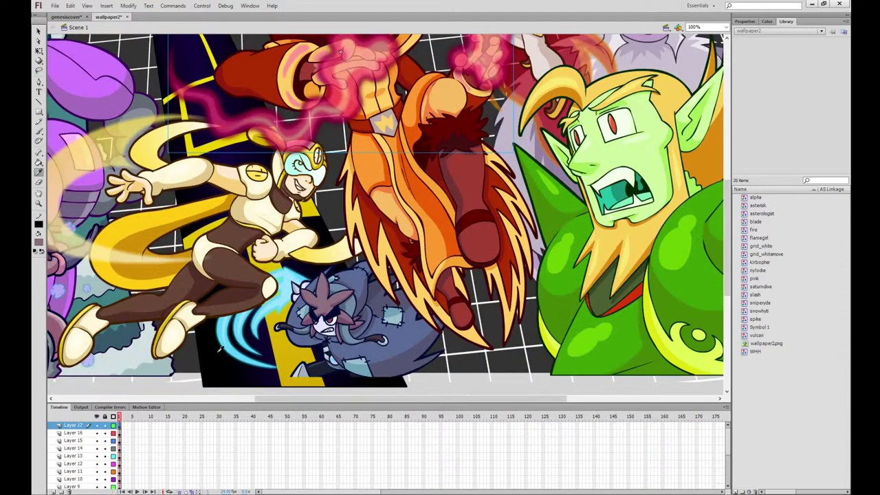
click(69, 17)
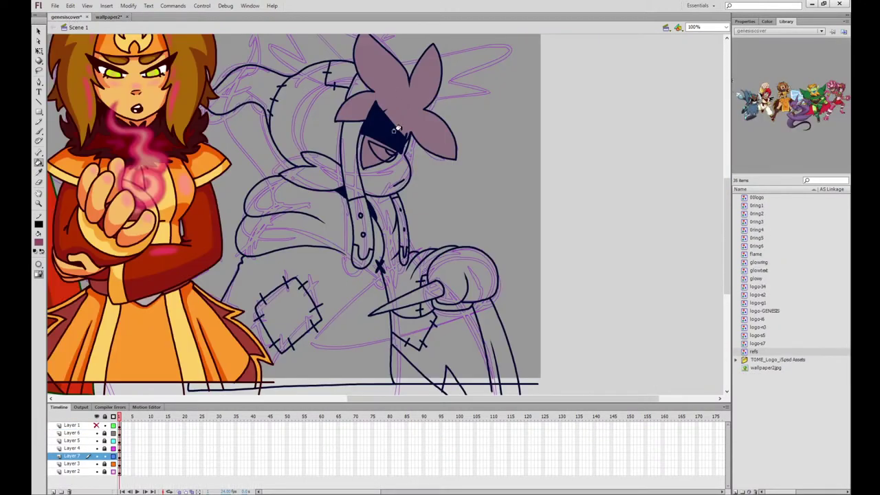
click(108, 16)
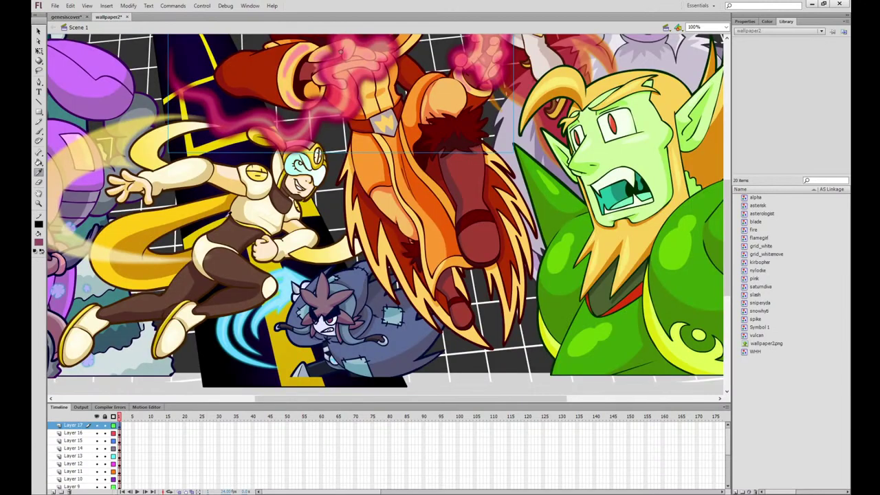
click(69, 17)
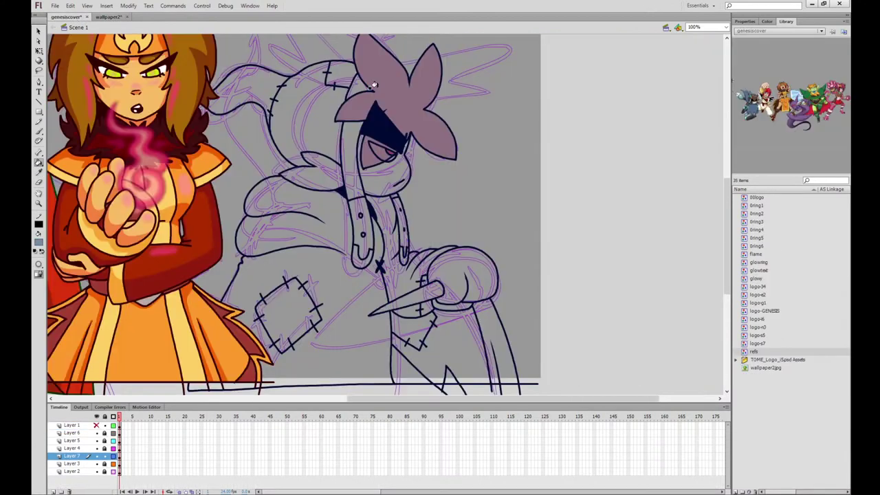
click(352, 83)
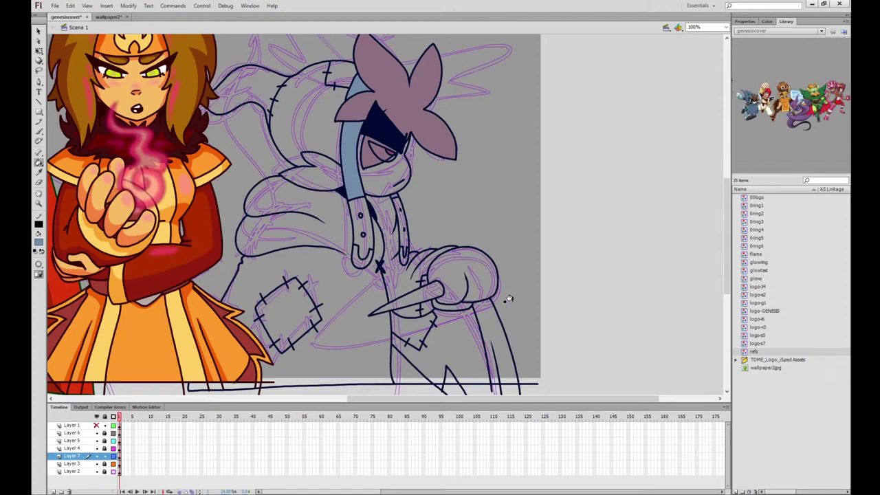
Ink a second, lower curve beneath the cuff in the dark outline colour, crossing the stitched patch and ending at the inner long line
key(ctrl+=)
drag(621, 297, 502, 129)
click(39, 172)
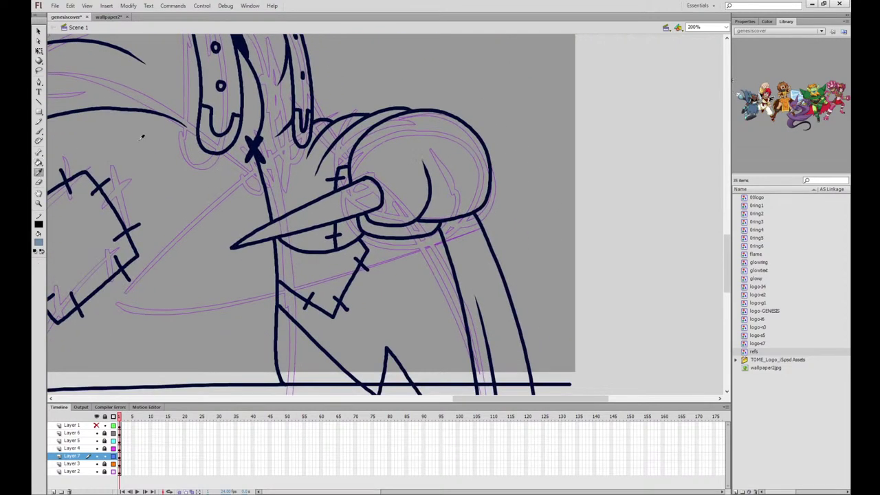
key(e)
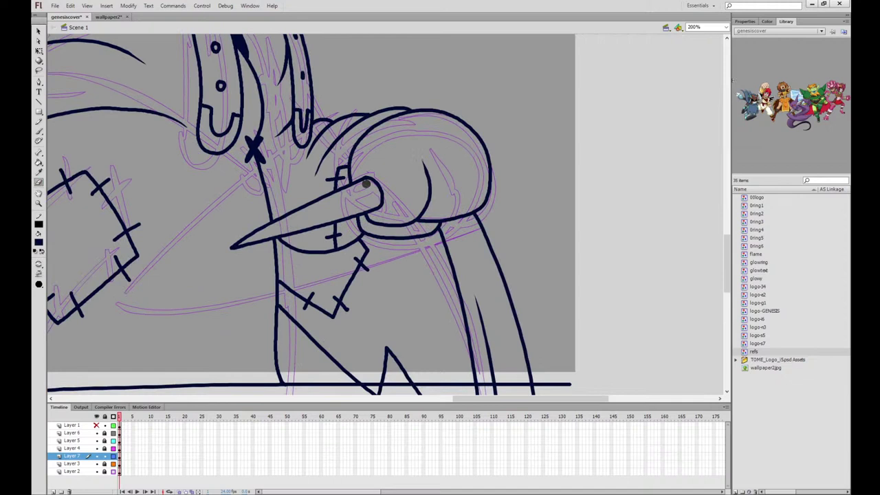
click(38, 132)
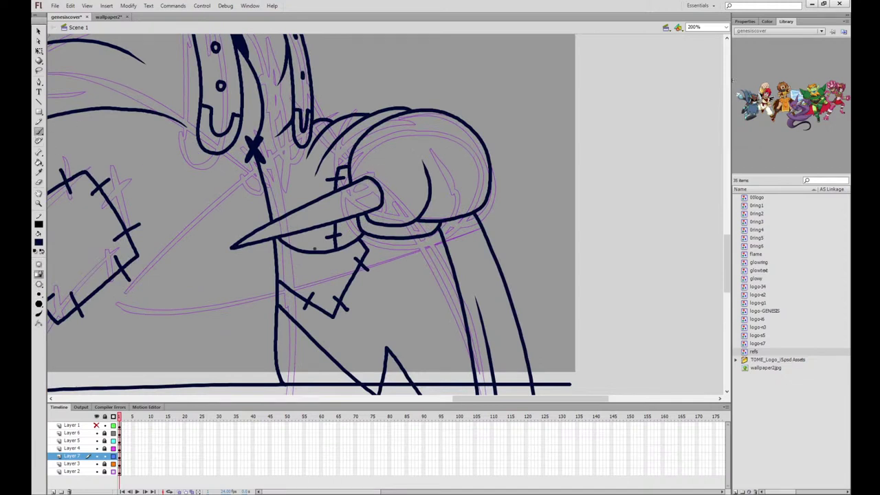
mouse_move(331, 267)
mouse_down()
mouse_move(412, 268)
mouse_move(444, 245)
mouse_up()
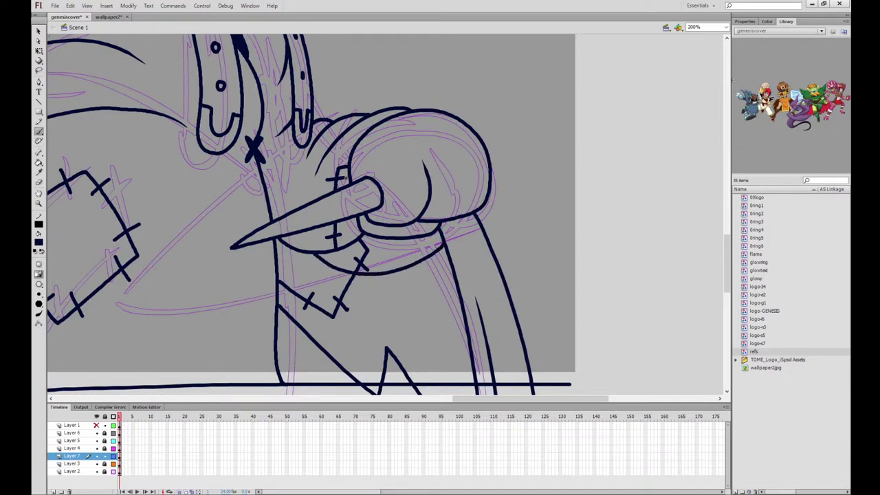
Erase the patch outline and stitch mark that lie inside the new curve beneath the cuff
click(39, 181)
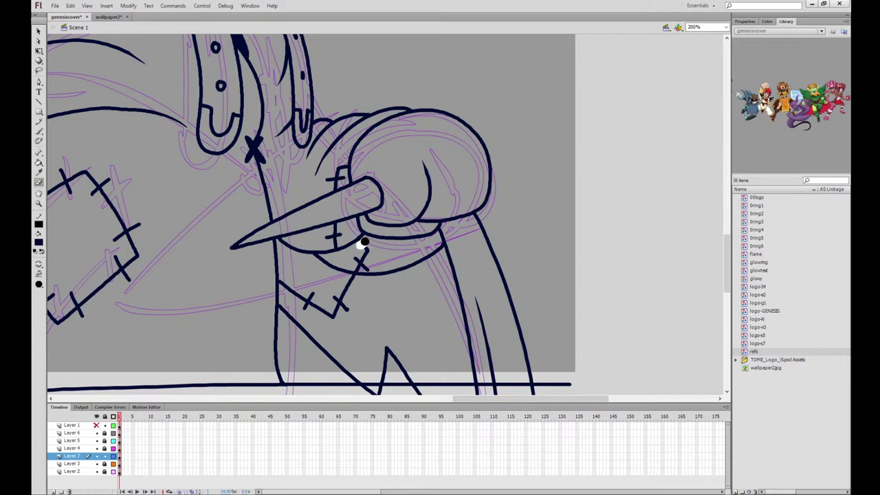
drag(361, 245, 359, 257)
drag(356, 267, 363, 256)
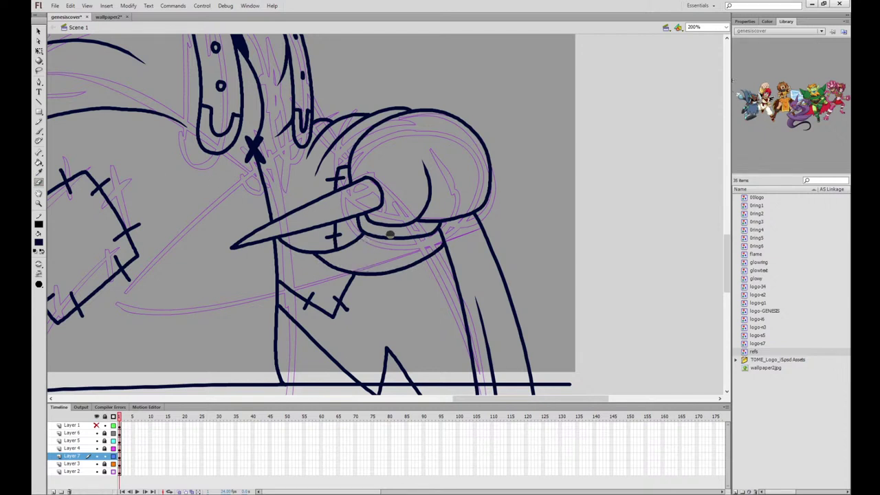
Fill the band beneath the cuff with the light blue sampled from the long strand beside the face
click(39, 131)
click(38, 172)
key(ctrl+minus)
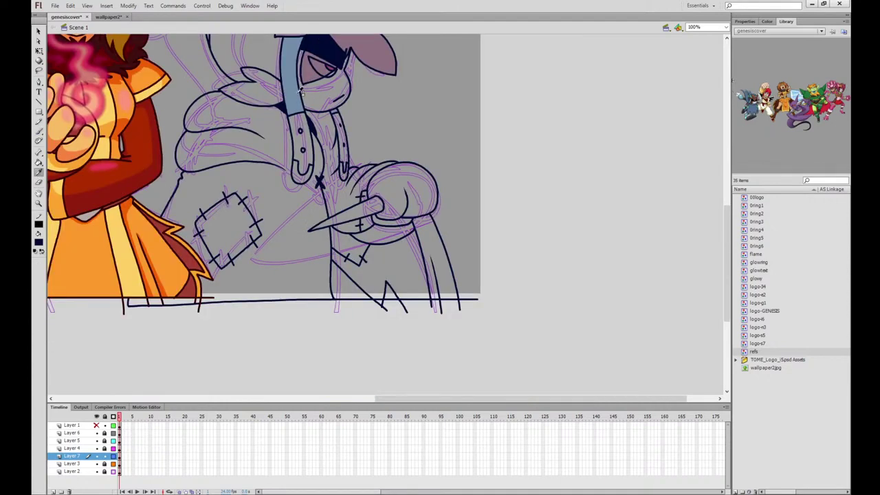
Fill the hood, coat, sleeve and hanging outer panel with the medium blue sampled from the matching character's coat in wallpaper2
key(ctrl+Tab)
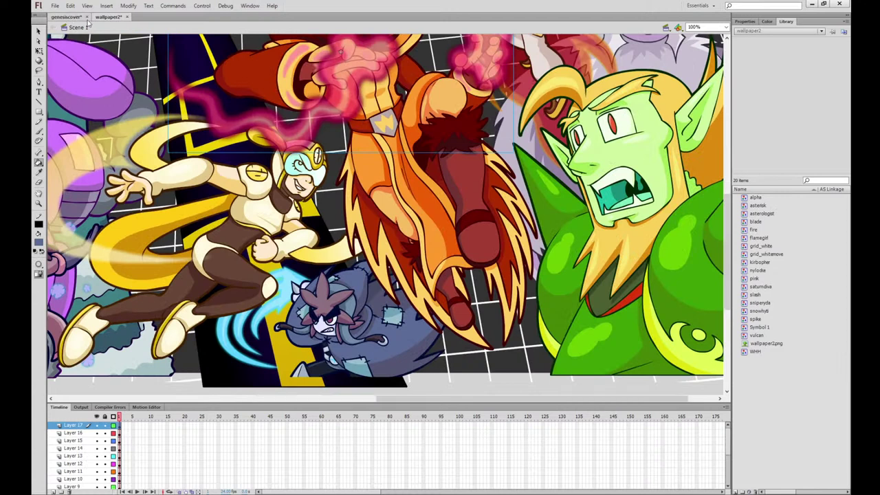
key(ctrl+Tab)
click(195, 39)
click(265, 173)
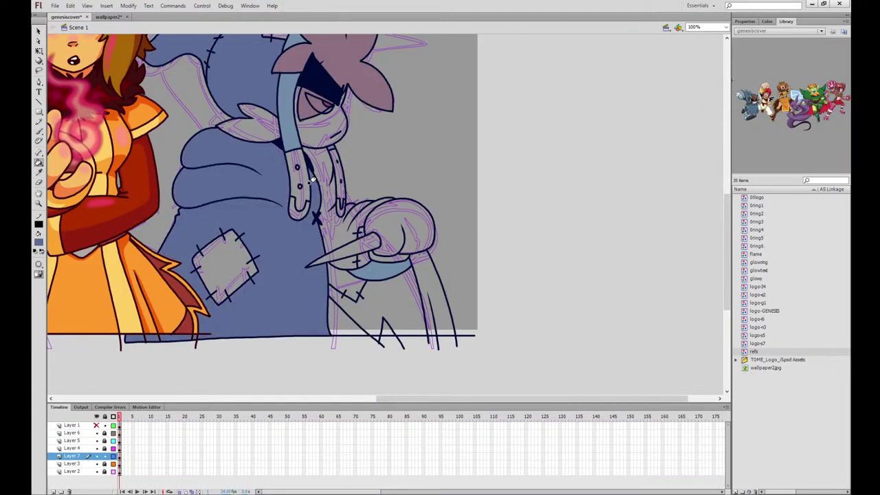
click(320, 170)
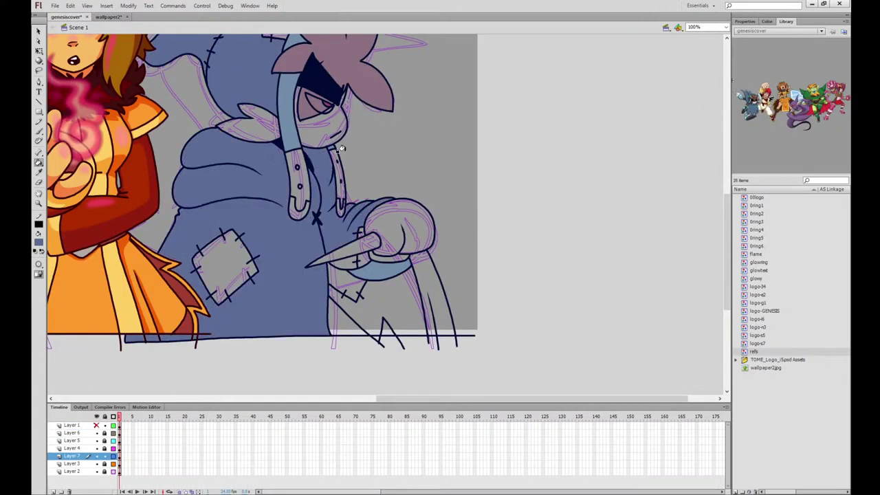
click(437, 249)
Fill the inner area beneath the cuff with dark slate and the triangle beside it with deeper slate, both sampled from wallpaper2
click(108, 17)
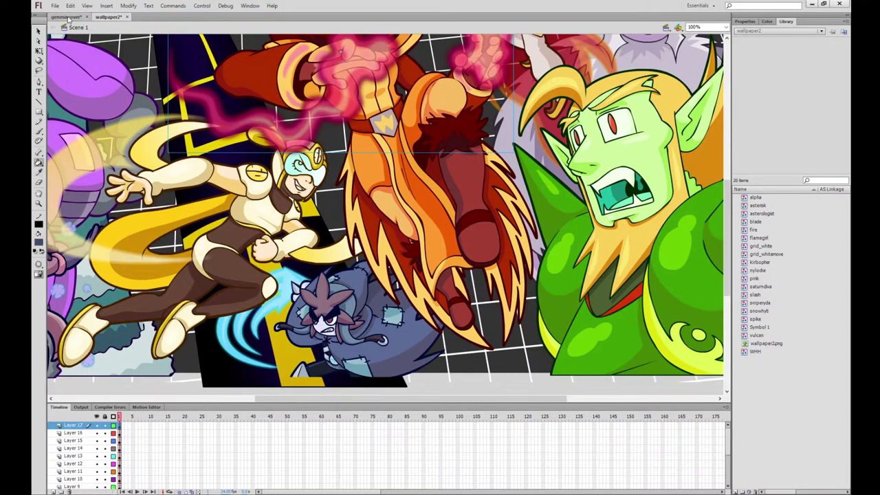
click(69, 18)
click(386, 280)
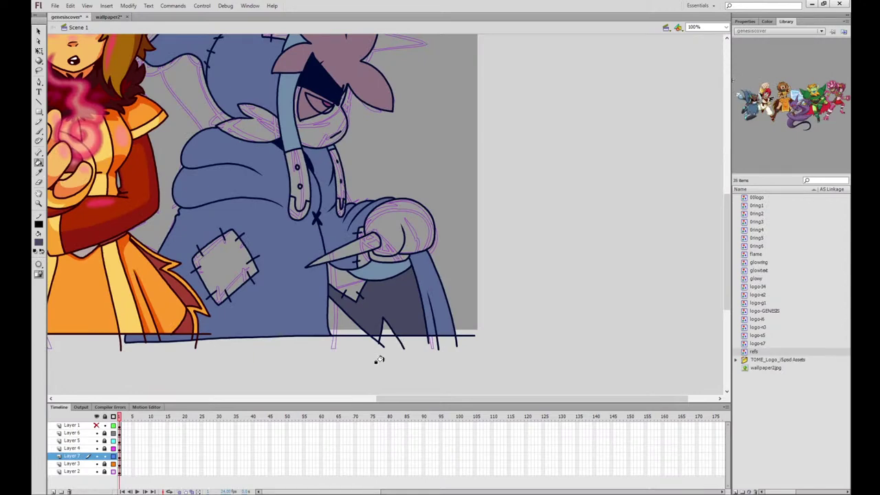
click(38, 173)
click(110, 17)
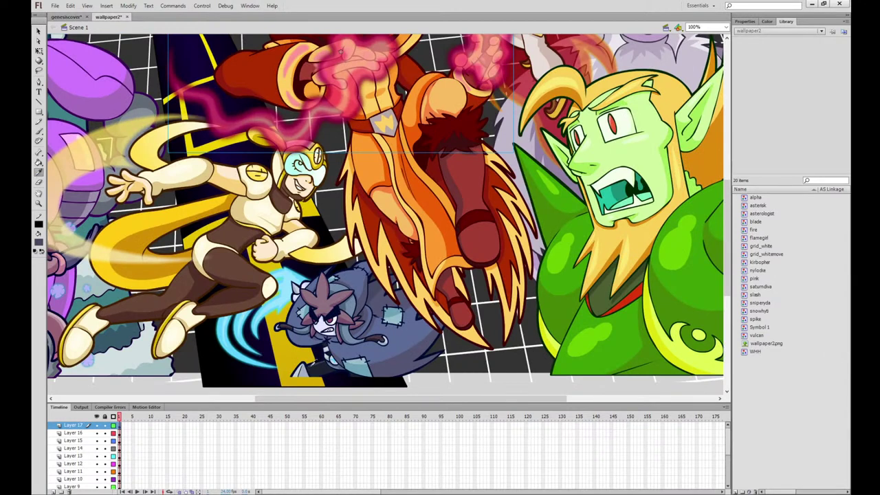
click(67, 16)
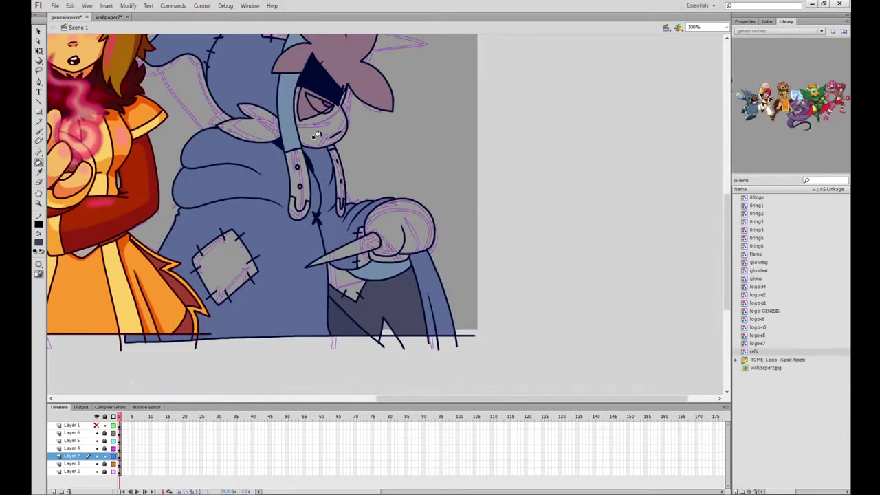
Fill the stitched patches on the hood, coat, sleeve and lower body with the pale teal sampled from the coat patch in wallpaper2
scroll(317, 134, up, 3)
click(110, 17)
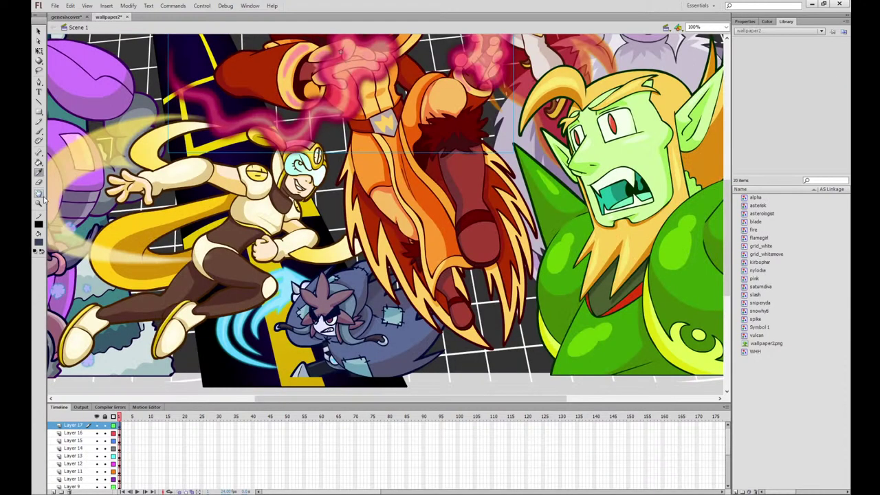
click(72, 17)
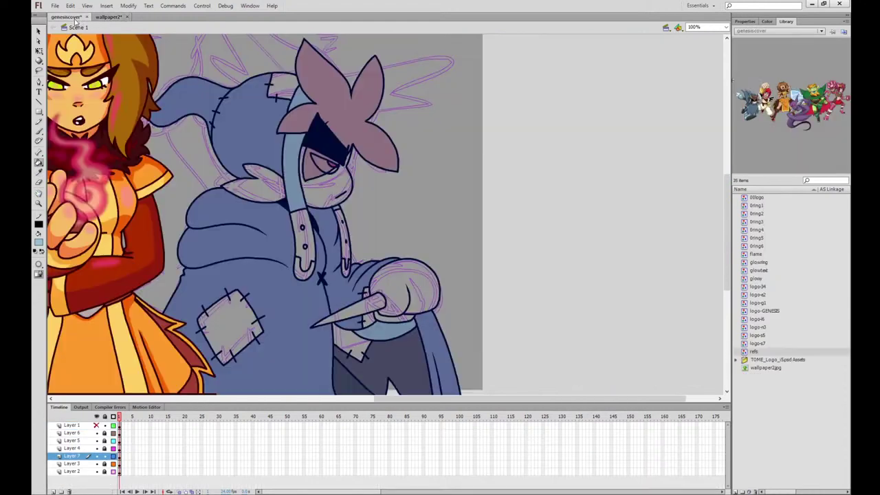
click(283, 87)
click(231, 309)
click(351, 339)
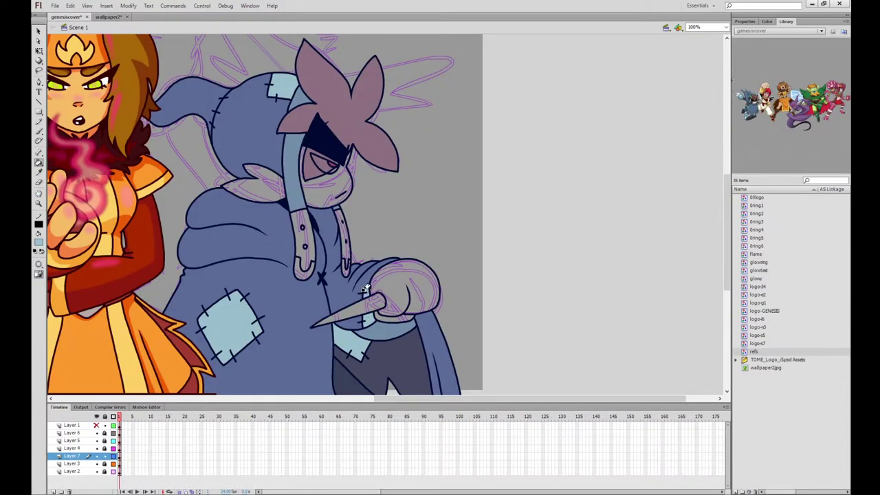
Fill the face, hand and wrist edge with the pale lavender sampled from the matching character's face in wallpaper2
click(109, 17)
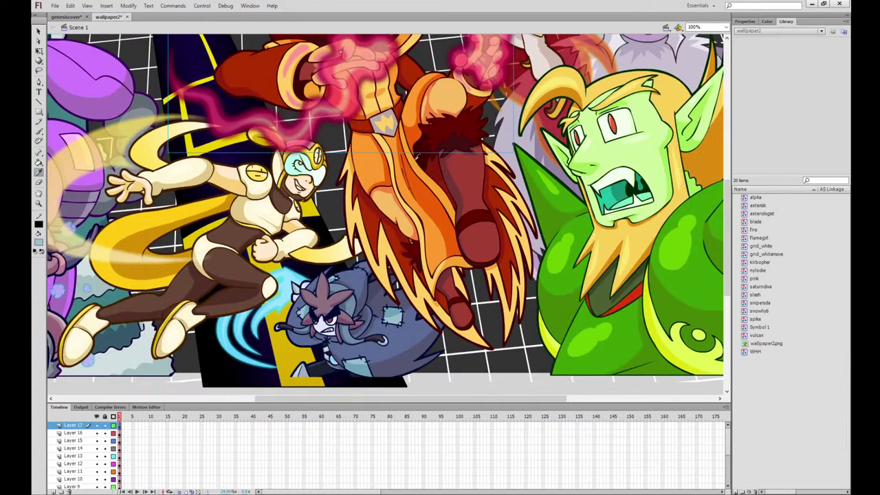
click(318, 319)
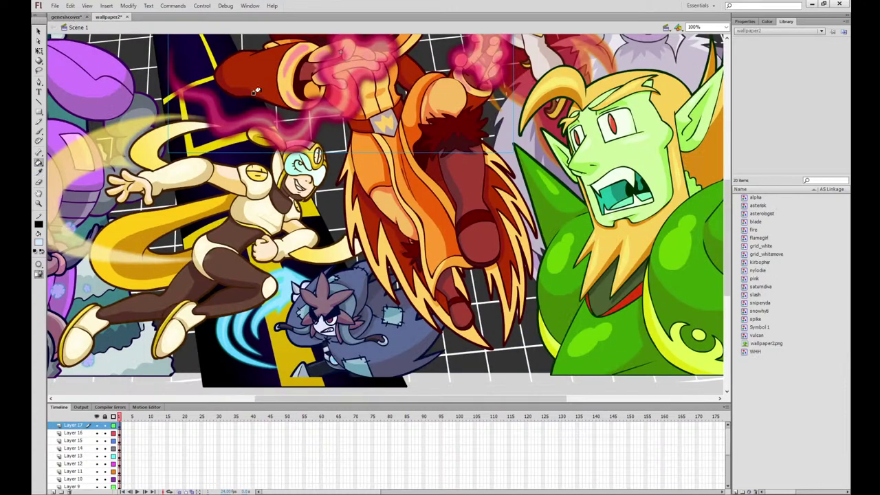
click(65, 16)
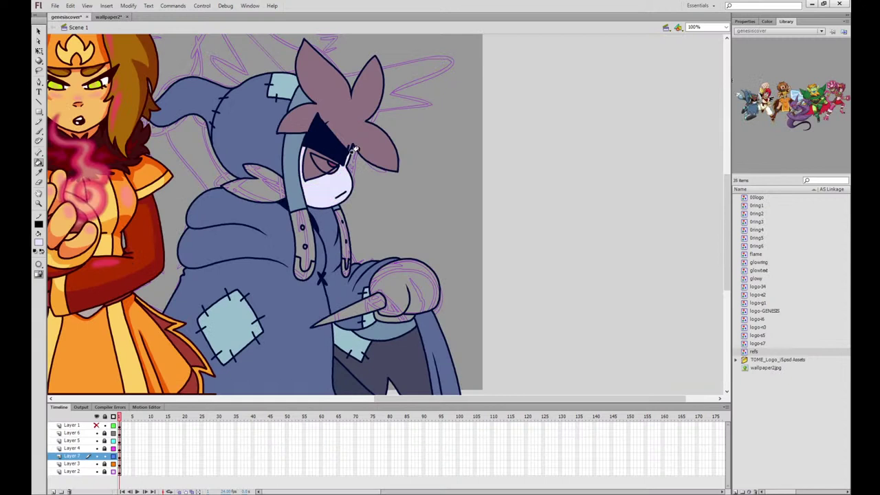
click(390, 277)
click(392, 310)
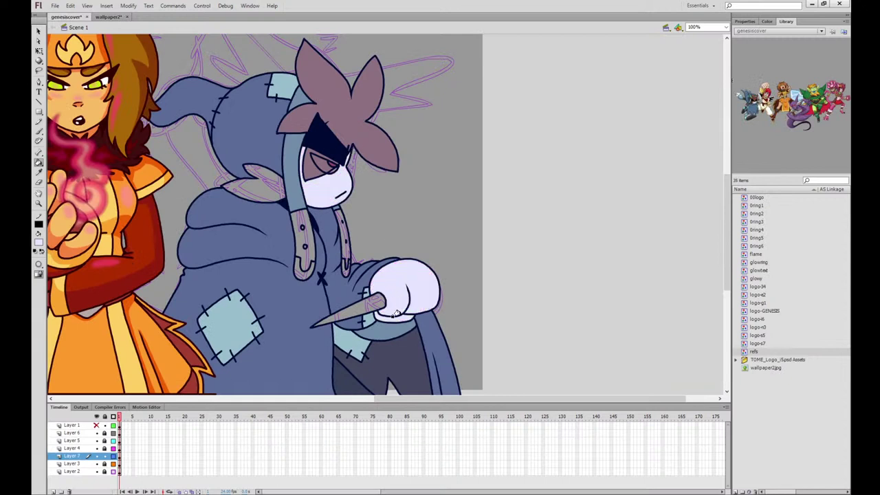
Fill the petals behind the head at the collar with the mauve sampled from the flower
click(39, 172)
click(344, 116)
click(267, 180)
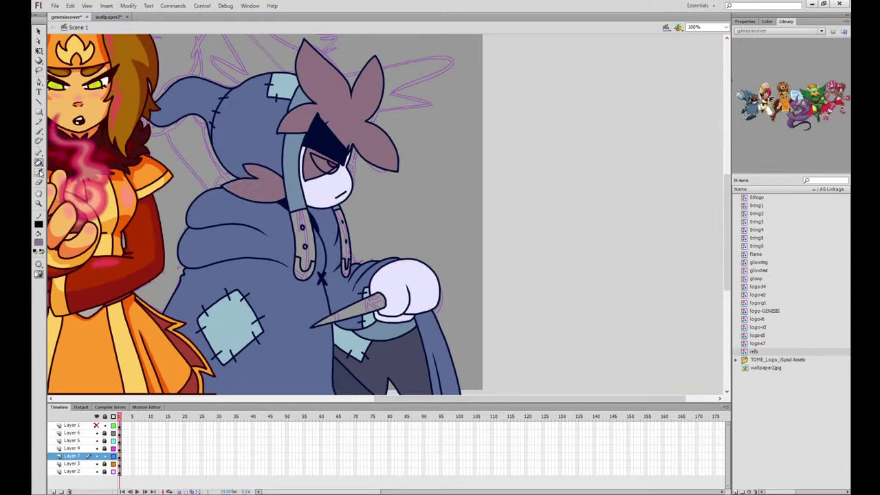
Fill both hanging straps with dark brown and the strap tips and spike with pale grey, sampling the colours from wallpaper2
click(39, 172)
click(108, 17)
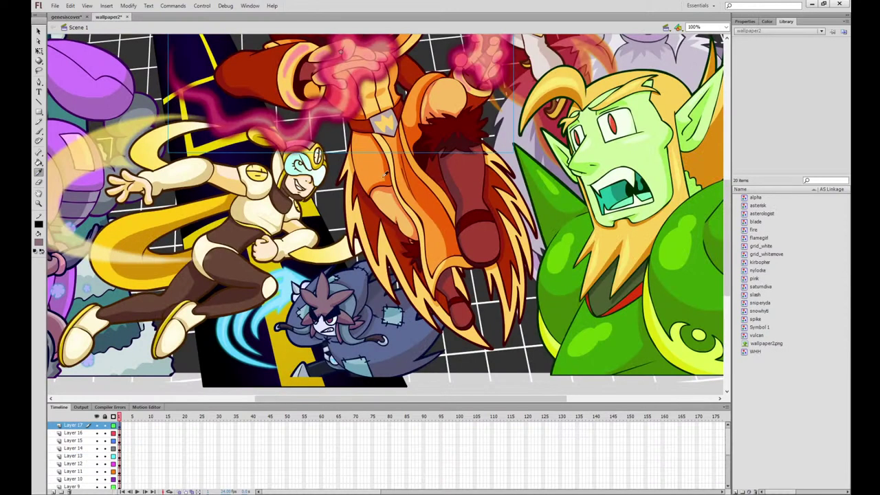
key(ctrl+Tab)
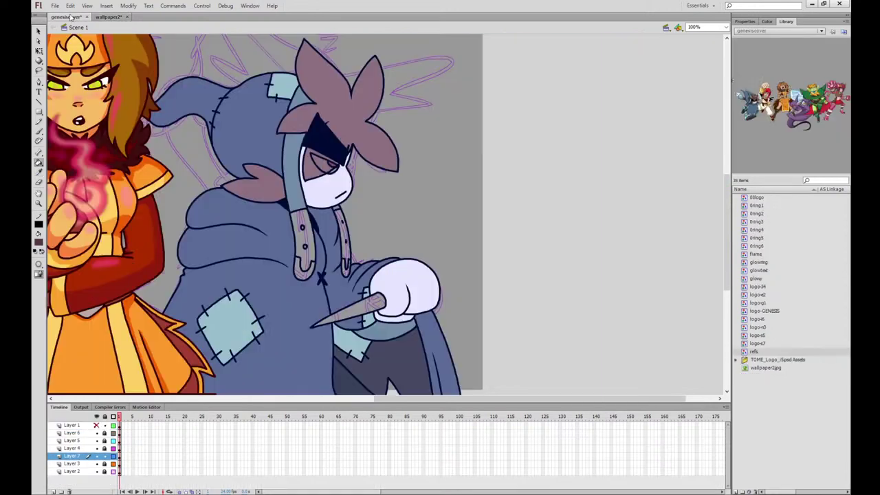
click(108, 17)
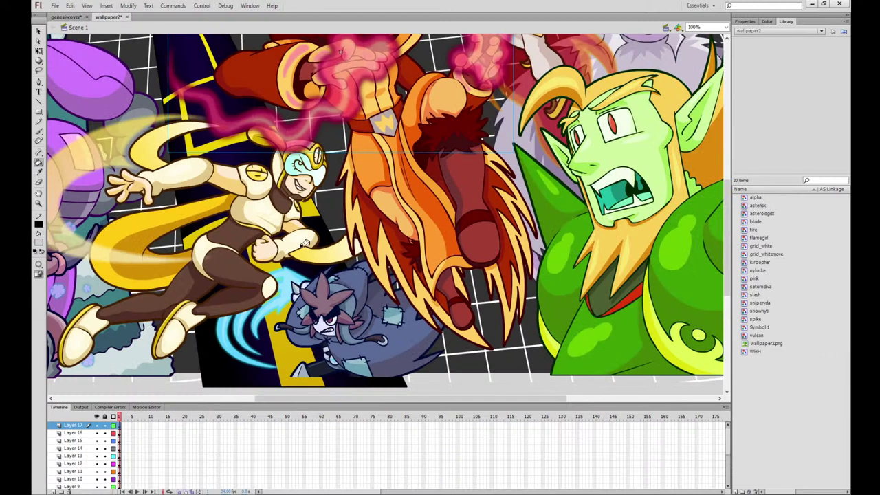
key(ctrl+Tab)
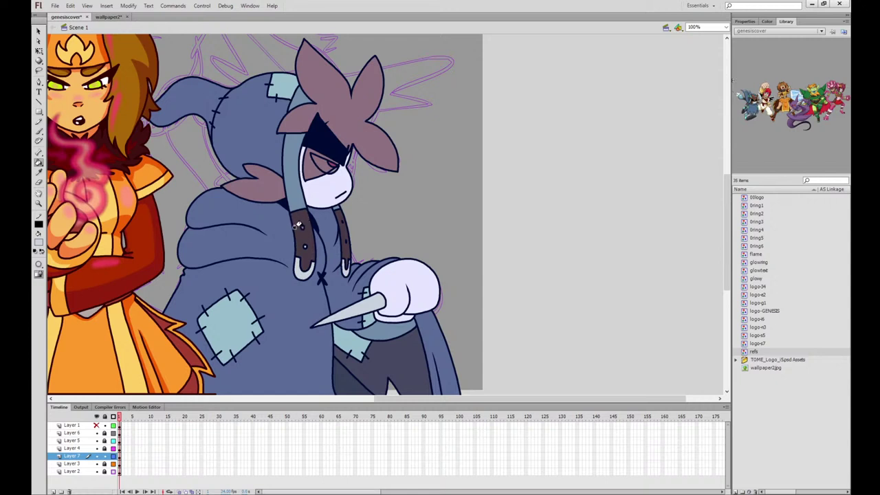
Fill the white of the character's eye with the white sampled from the fire character's eye
key(i)
click(111, 78)
click(323, 163)
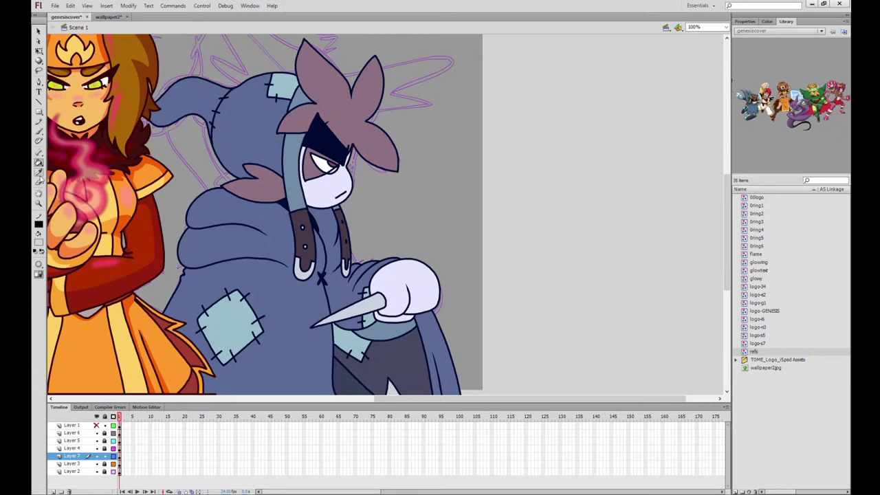
Refill the lower stitched patch with a darker teal and pick up the coat's slate shadow colour, both sampled from wallpaper2
click(108, 17)
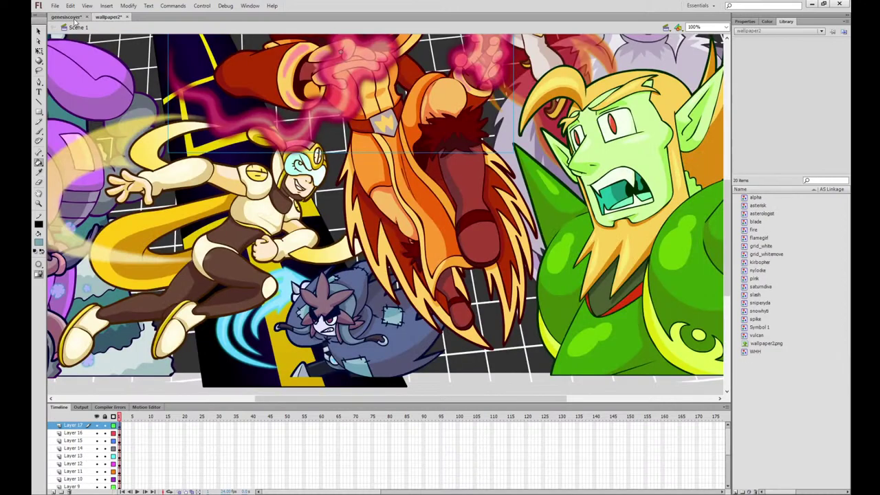
click(65, 17)
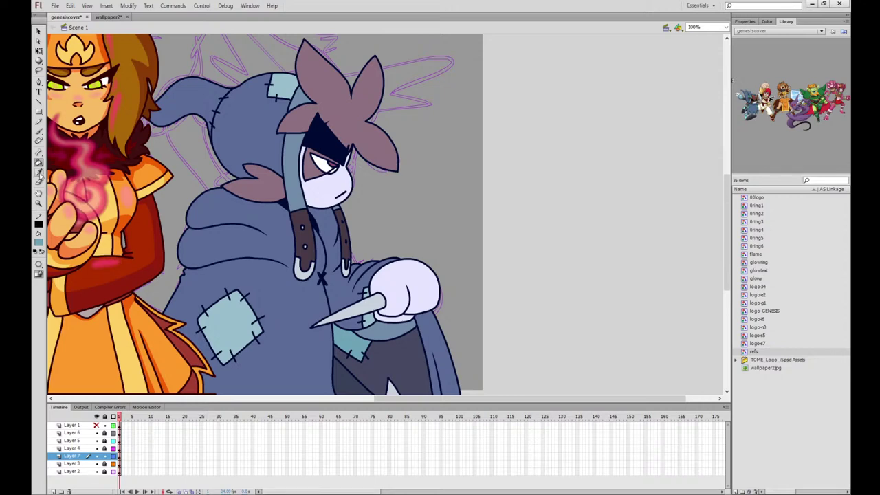
click(108, 17)
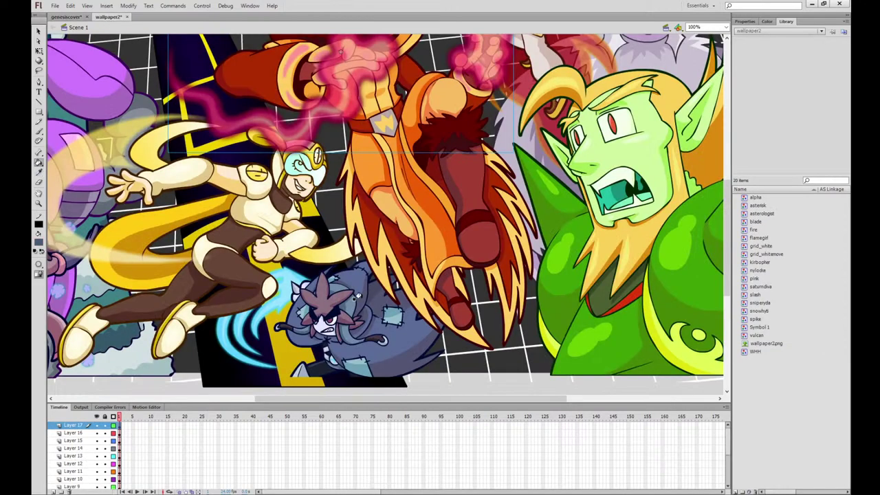
click(65, 16)
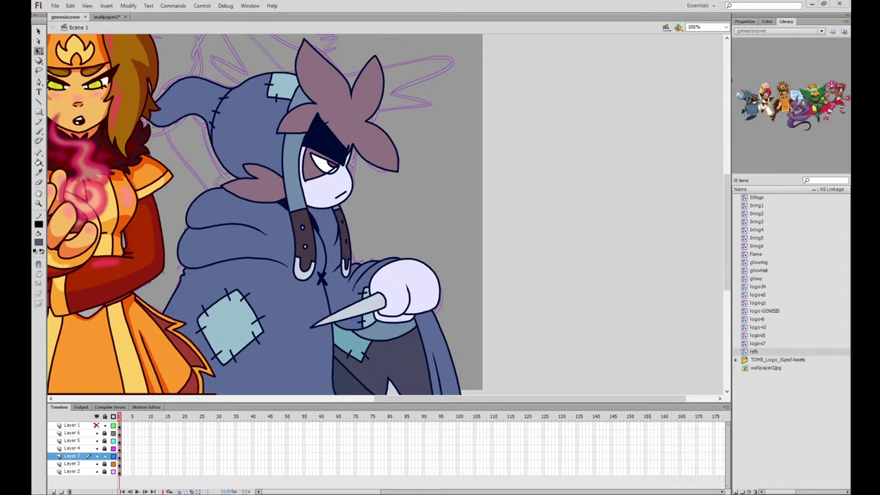
Select the fills of the hood and its trailing tail, and brush shadow edges across both in the sampled slate colour
click(271, 116)
drag(419, 169, 455, 192)
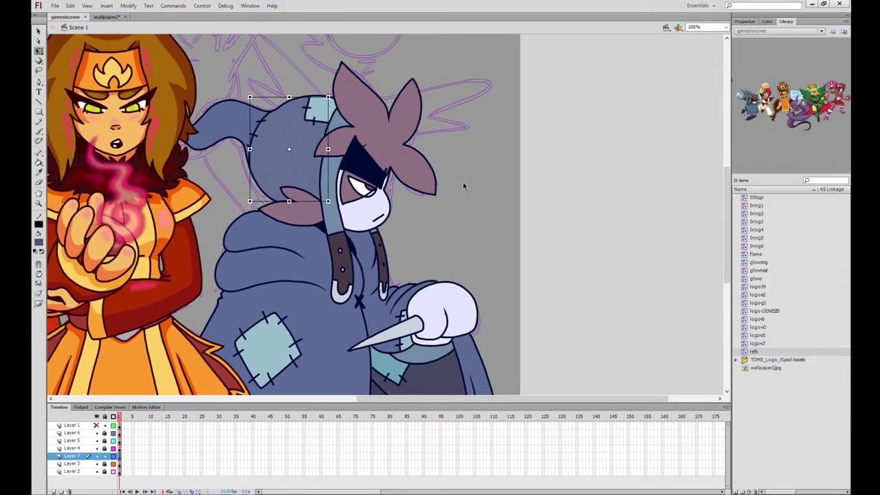
shift+click(230, 119)
key(ctrl+=)
click(39, 131)
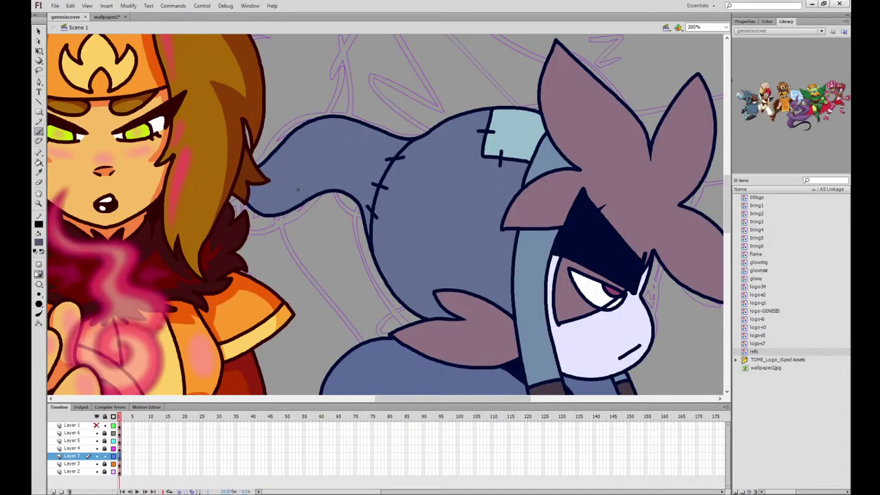
mouse_move(242, 171)
mouse_down()
mouse_move(292, 181)
mouse_move(336, 157)
mouse_move(375, 159)
mouse_move(428, 219)
mouse_move(495, 243)
mouse_up()
mouse_move(516, 218)
mouse_down()
mouse_move(476, 251)
mouse_move(430, 227)
mouse_move(396, 185)
mouse_move(359, 169)
mouse_move(242, 191)
mouse_up()
click(38, 50)
click(399, 82)
Select the blue fills of the coat body, sleeve and hanging panel as the area for brushing shadows
key(space)
drag(612, 364, 481, 68)
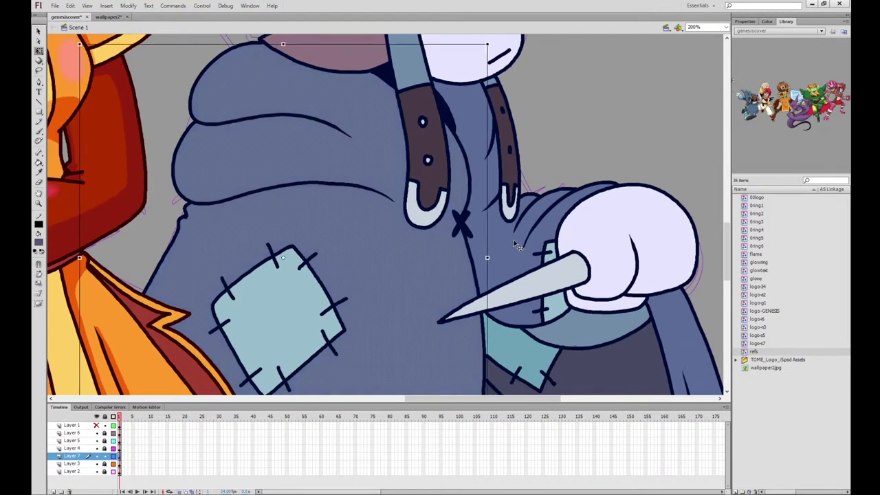
click(537, 306)
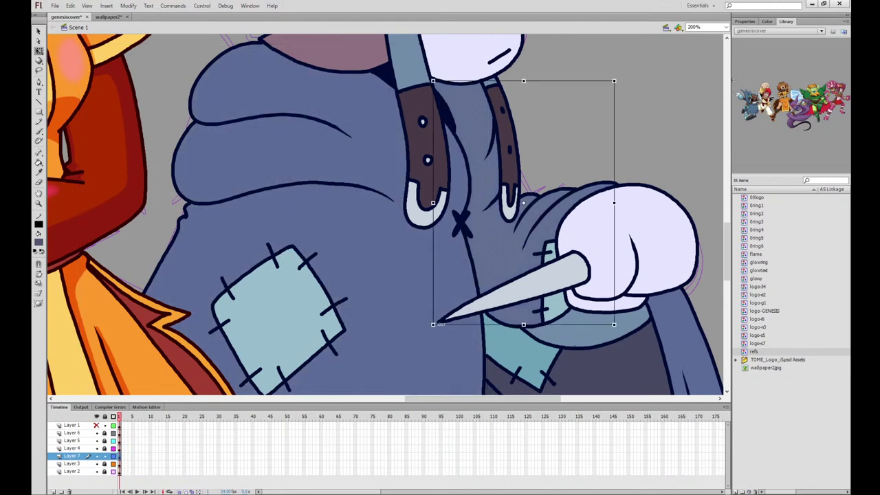
shift+click(671, 316)
shift+click(467, 336)
click(555, 175)
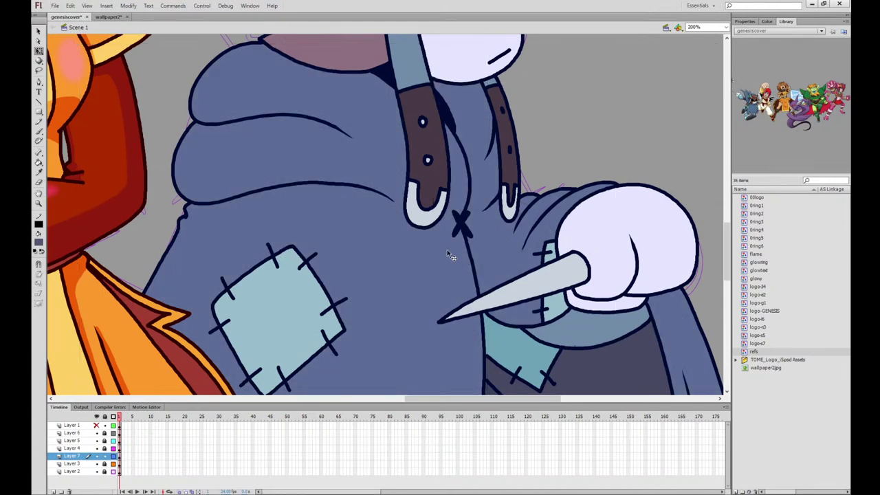
click(447, 249)
shift+click(529, 254)
shift+click(686, 308)
drag(660, 228, 577, 248)
scroll(576, 249, up, 1)
click(40, 132)
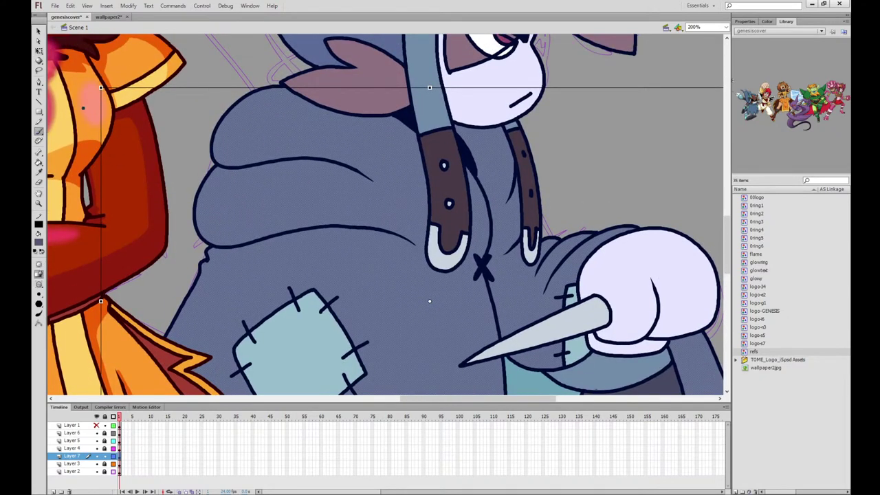
mouse_move(274, 84)
mouse_down()
mouse_move(277, 128)
mouse_move(337, 161)
mouse_up()
mouse_move(211, 166)
mouse_down()
mouse_move(305, 188)
mouse_move(357, 224)
mouse_up()
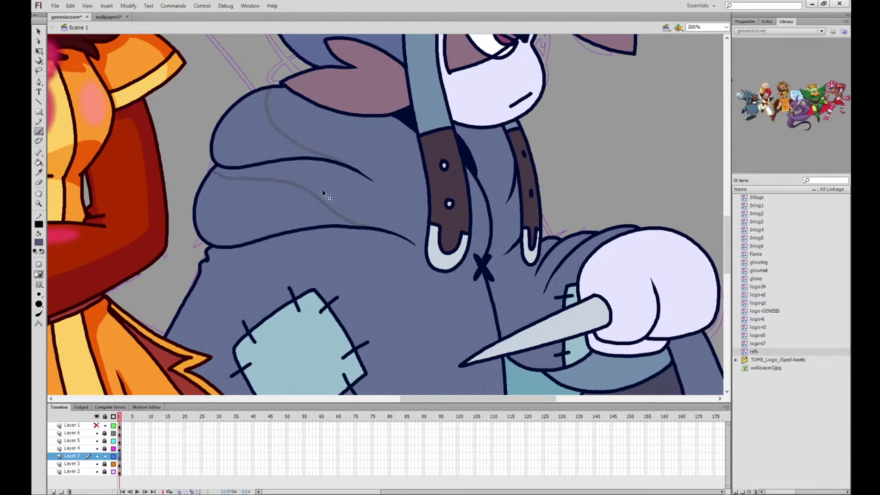
key(ctrl+z)
key(ctrl+z)
Brush slate shadow curves across the two collar folds and from the notch below them around the stitched patch down past the hem
mouse_move(272, 84)
mouse_down()
mouse_move(270, 142)
mouse_move(339, 160)
mouse_up()
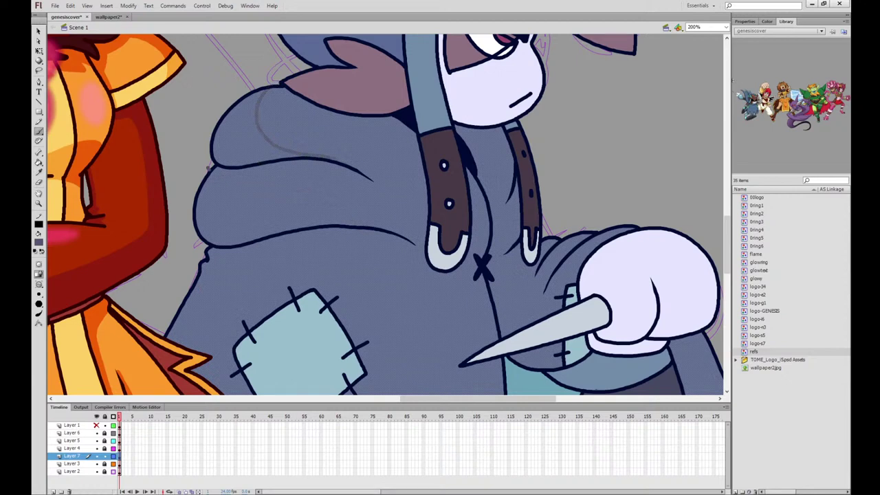
mouse_move(209, 169)
mouse_down()
mouse_move(276, 174)
mouse_move(351, 227)
mouse_up()
drag(444, 195, 454, 51)
drag(217, 112, 305, 122)
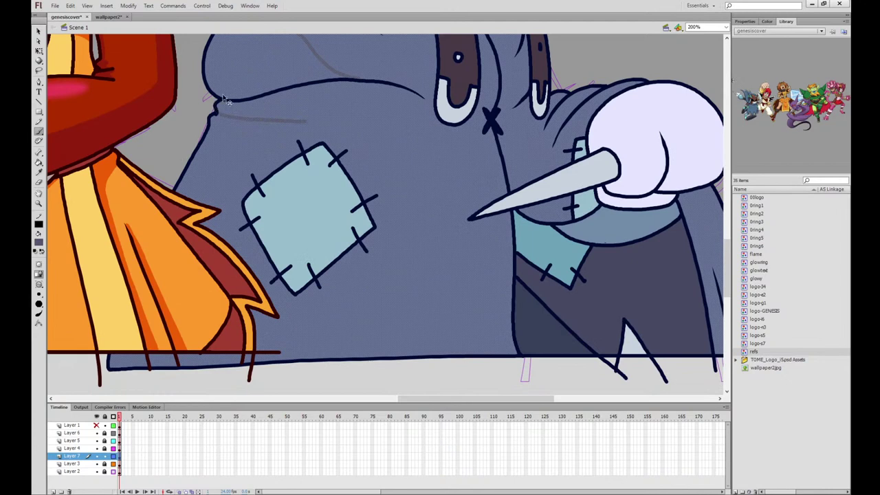
key(ctrl+z)
mouse_move(215, 103)
mouse_down()
mouse_move(330, 115)
mouse_move(398, 169)
mouse_move(375, 364)
mouse_up()
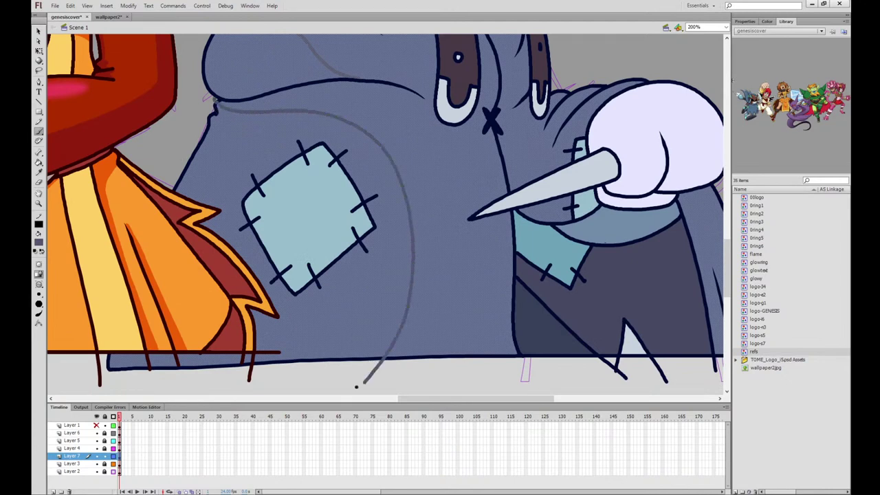
Undo the slate shadow strokes brushed over the coat, hood and trailing tail
drag(598, 263, 503, 264)
drag(544, 132, 546, 196)
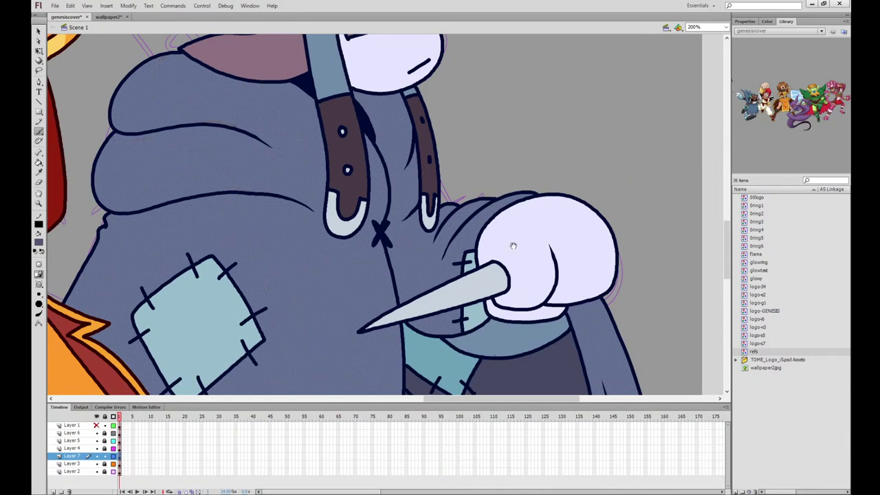
drag(513, 245, 617, 298)
mouse_move(545, 173)
mouse_down()
mouse_move(519, 319)
mouse_move(526, 291)
mouse_move(530, 379)
mouse_up()
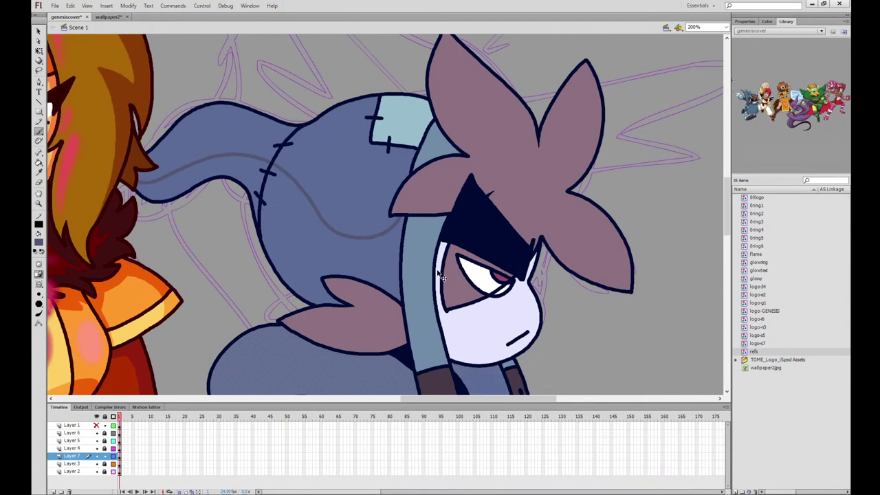
click(39, 50)
key(ctrl+z)
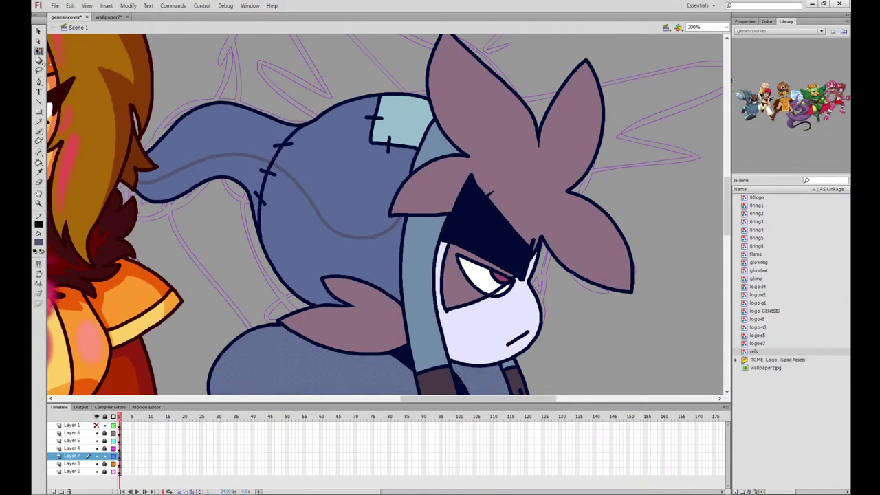
key(ctrl+z)
key(ctrl+z)
key(ctrl+z)
key(ctrl+z)
key(ctrl+z)
key(ctrl+z)
Brush a slate shadow edge along the hood's tail and down across the lower part of the hood
click(39, 131)
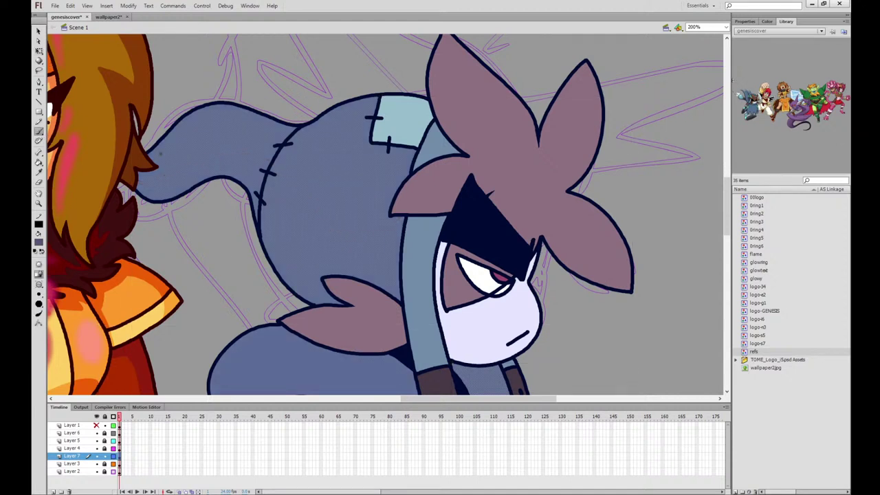
mouse_move(148, 164)
mouse_down()
mouse_move(242, 151)
mouse_move(282, 201)
mouse_up()
key(ctrl+z)
mouse_move(139, 148)
mouse_down()
mouse_move(190, 174)
mouse_move(270, 168)
mouse_move(288, 180)
mouse_move(325, 260)
mouse_move(353, 273)
mouse_up()
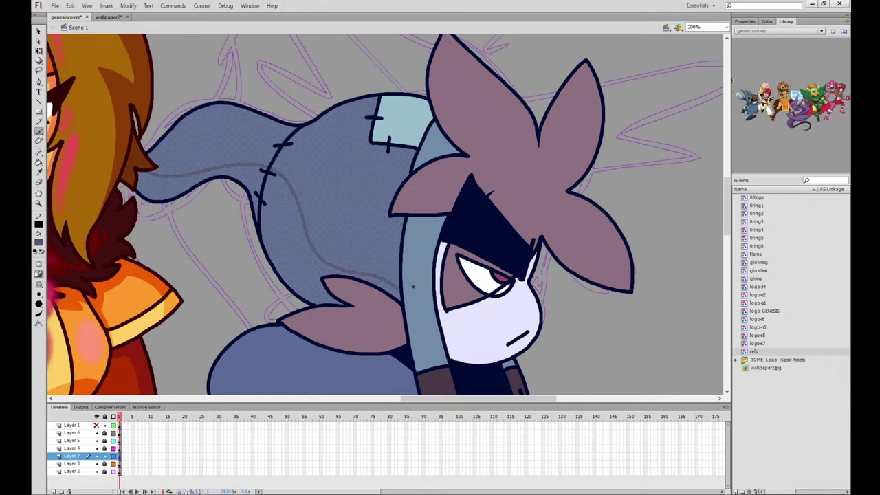
click(39, 51)
click(651, 223)
Sample white from the orange-robed character's eye and fill the flower-headed character's eye with it
drag(632, 282, 579, 17)
drag(513, 163, 528, 103)
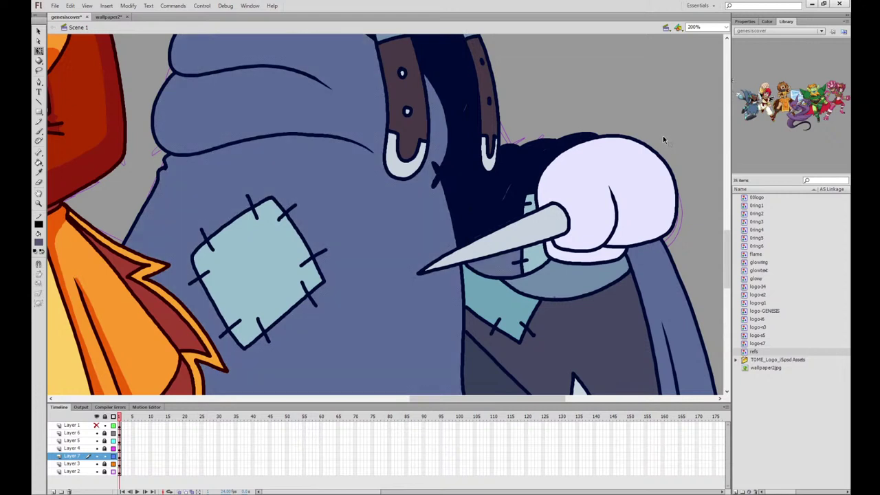
key(ctrl+minus)
key(ctrl+minus)
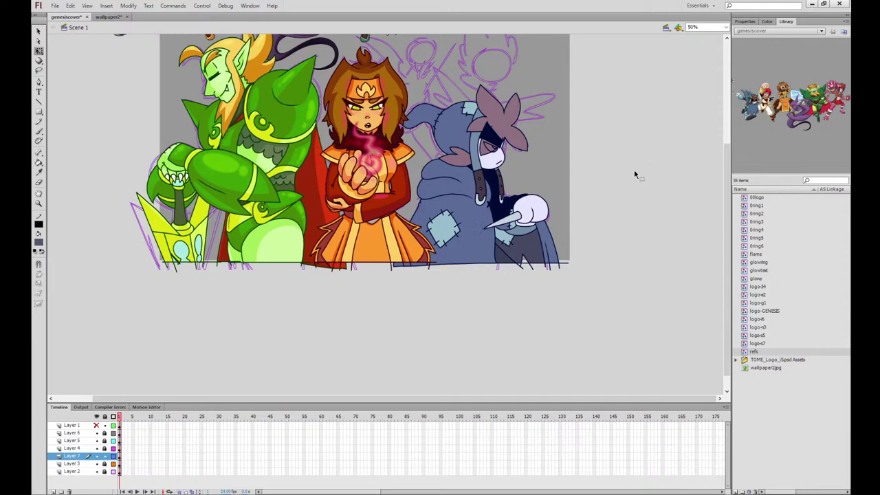
key(ctrl+equal)
drag(671, 176, 460, 230)
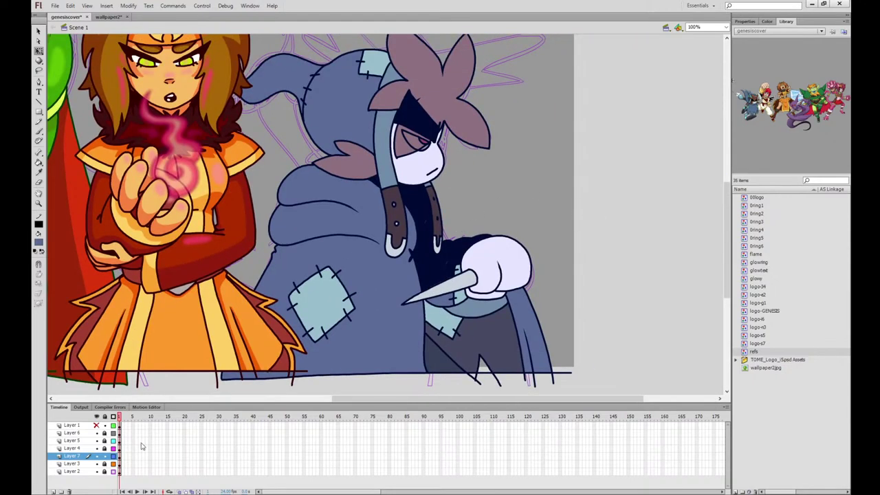
click(39, 172)
click(197, 60)
click(413, 141)
click(422, 146)
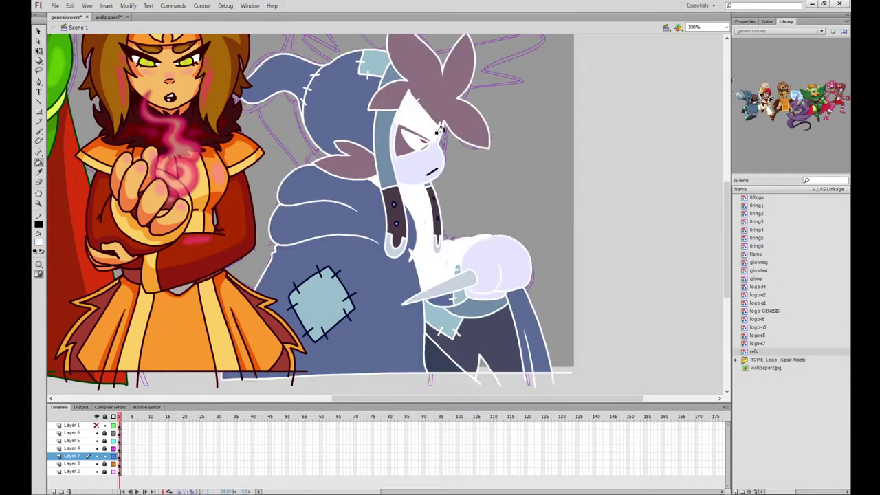
key(ctrl+z)
Move the detached blue chest-and-sleeve fill back over the navy area and remove the stray leftover fragment beside the character
key(q)
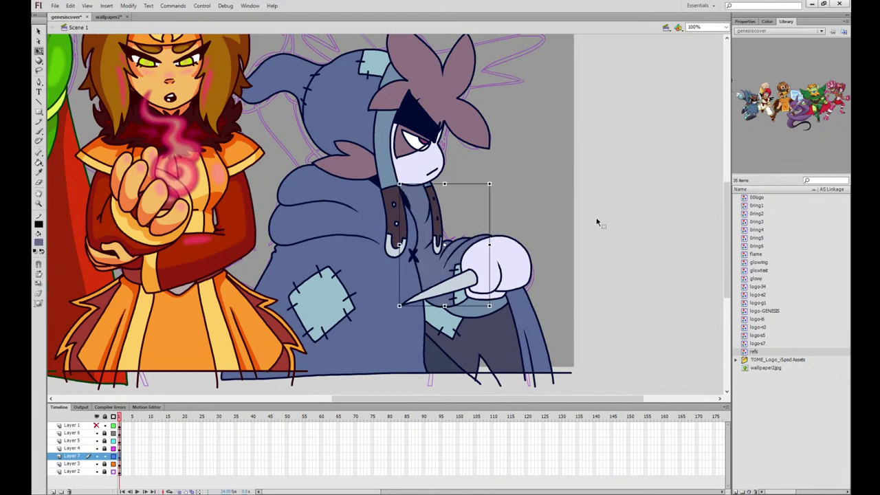
key(ctrl+equal)
drag(401, 242, 639, 171)
click(653, 161)
click(617, 112)
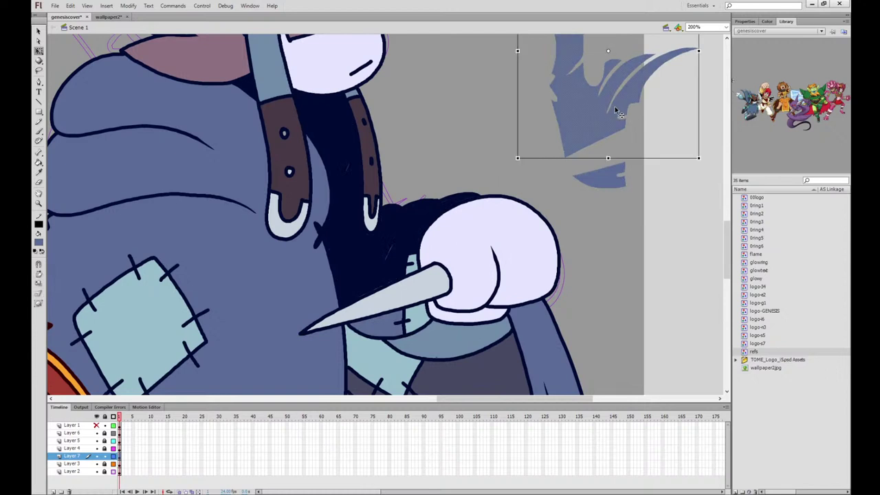
drag(568, 138, 396, 252)
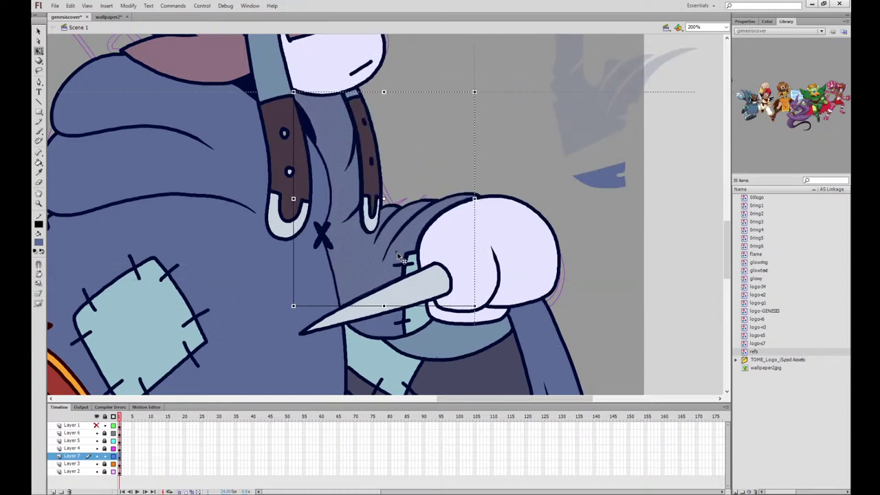
click(544, 162)
click(587, 166)
click(615, 187)
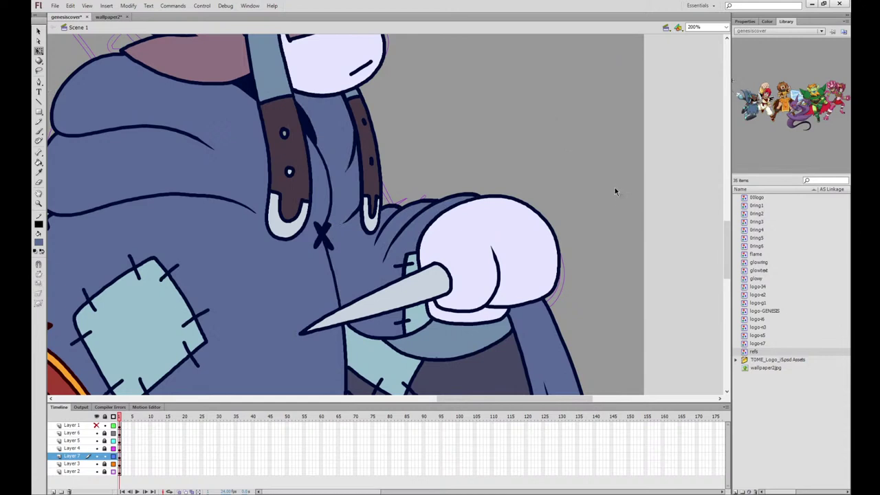
Sample the coat's slate shadow colour from wallpaper2 and return to genesiscover
key(ctrl+1)
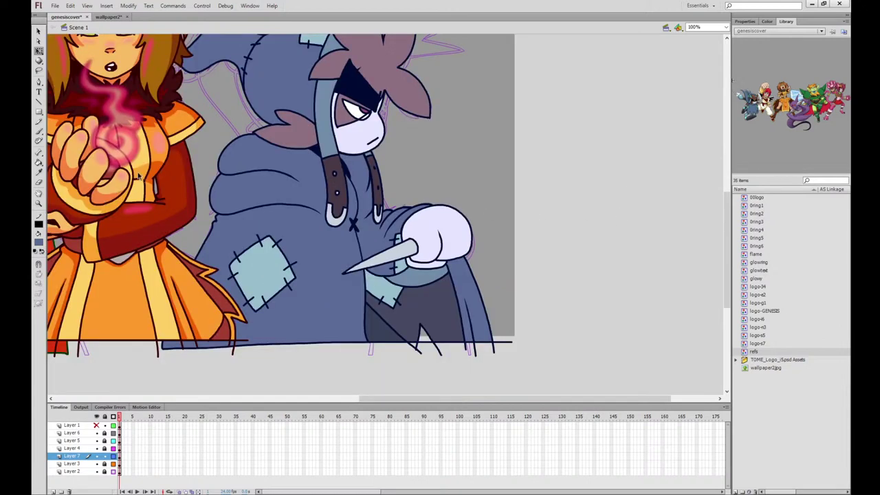
click(40, 172)
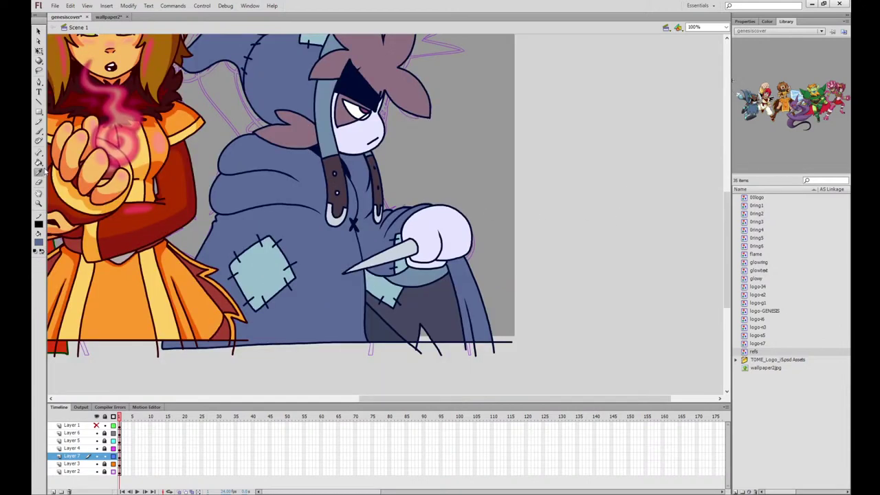
click(109, 17)
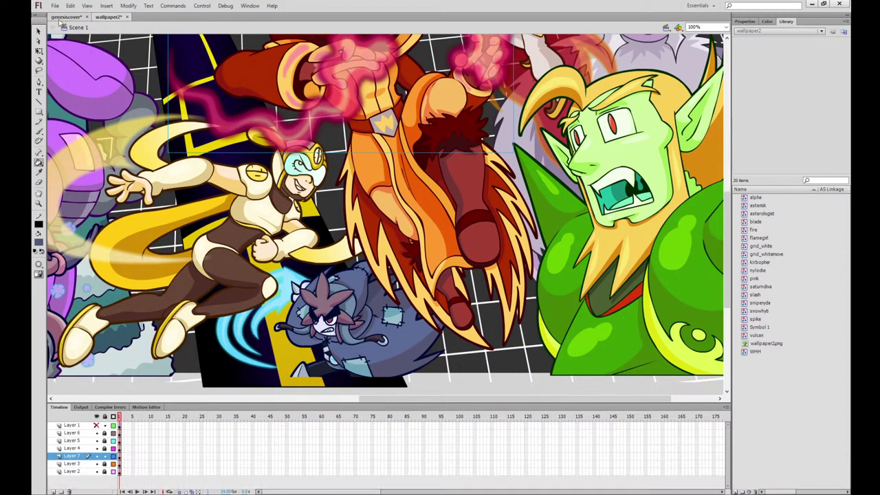
click(66, 16)
Select the hood and tail fills and brush a slate shadow edge from the hood's strap across the seam to the tail's tip
click(309, 87)
drag(379, 93, 474, 211)
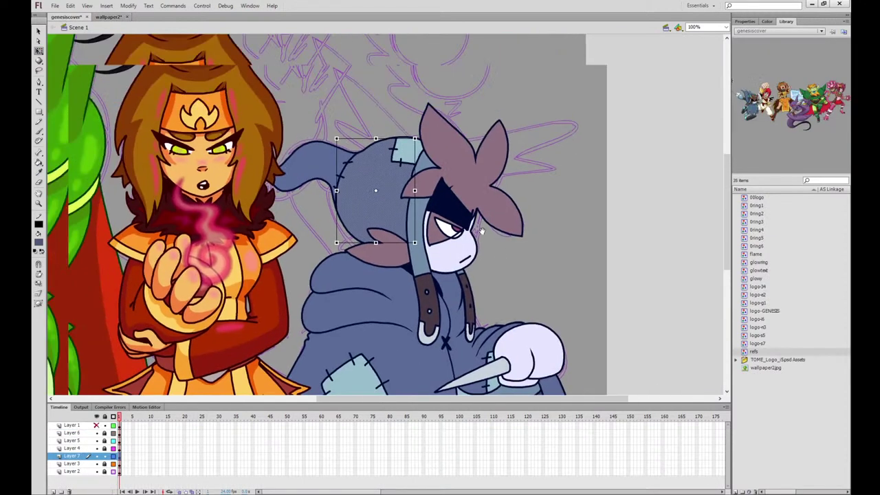
shift+click(312, 152)
click(39, 131)
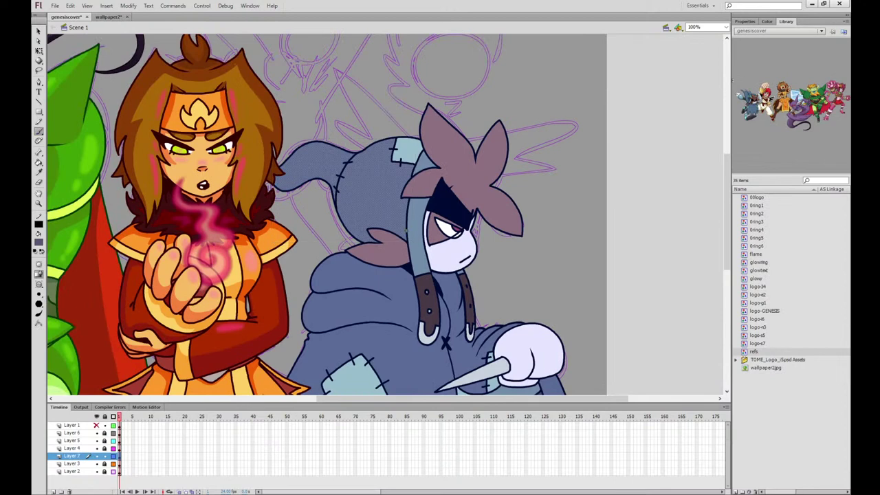
key(ctrl+equal)
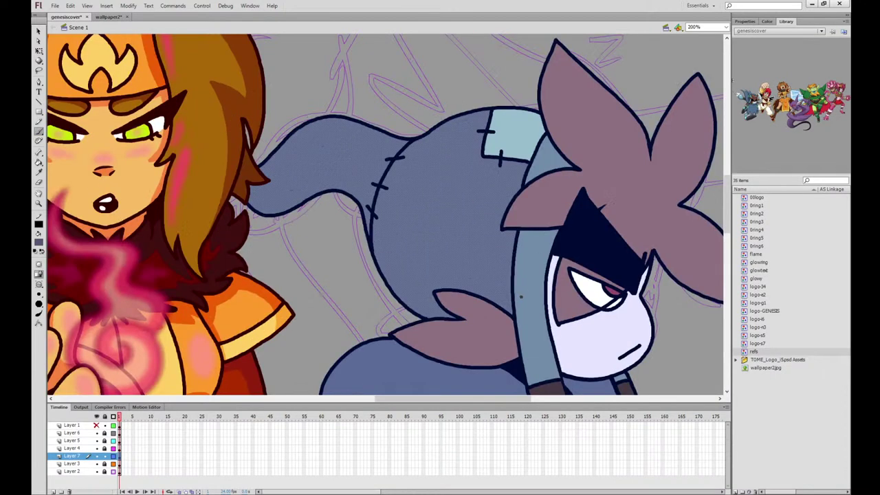
drag(521, 297, 432, 269)
key(ctrl+z)
mouse_move(517, 280)
mouse_down()
mouse_move(391, 229)
mouse_move(341, 177)
mouse_move(234, 196)
mouse_up()
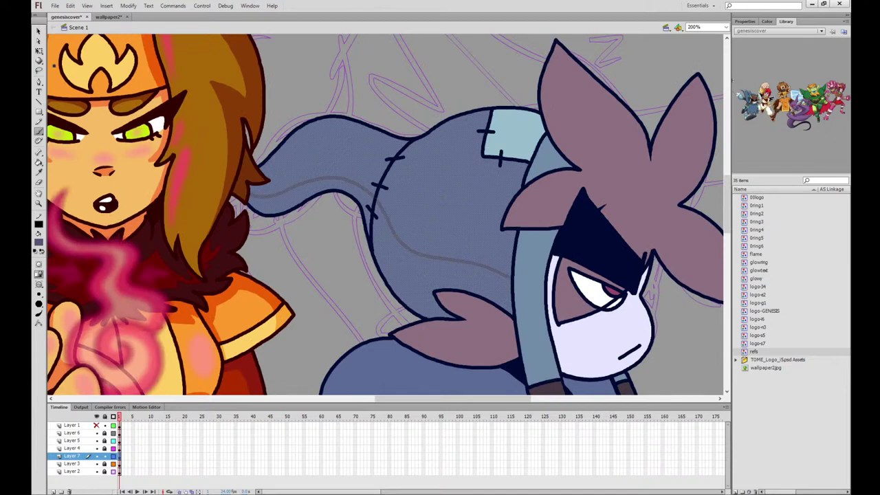
Fill the areas below the shadow edge on the hood and tail with the slate colour
click(38, 51)
click(38, 163)
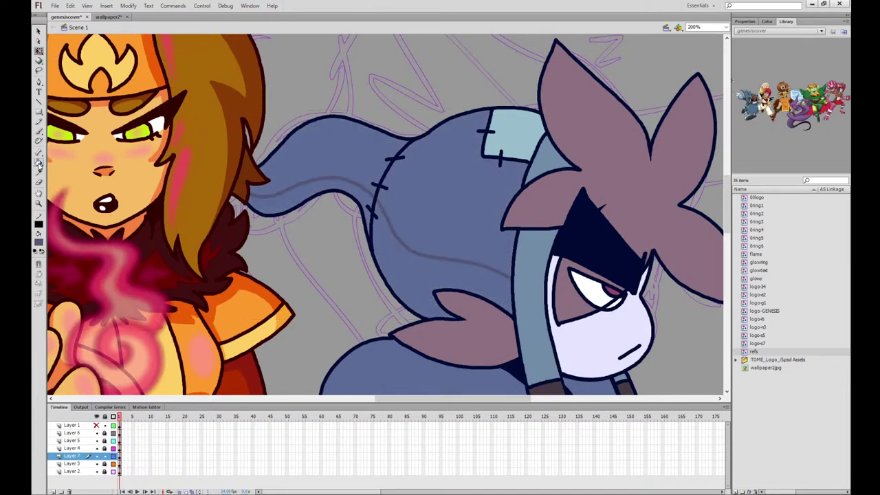
click(375, 242)
click(354, 194)
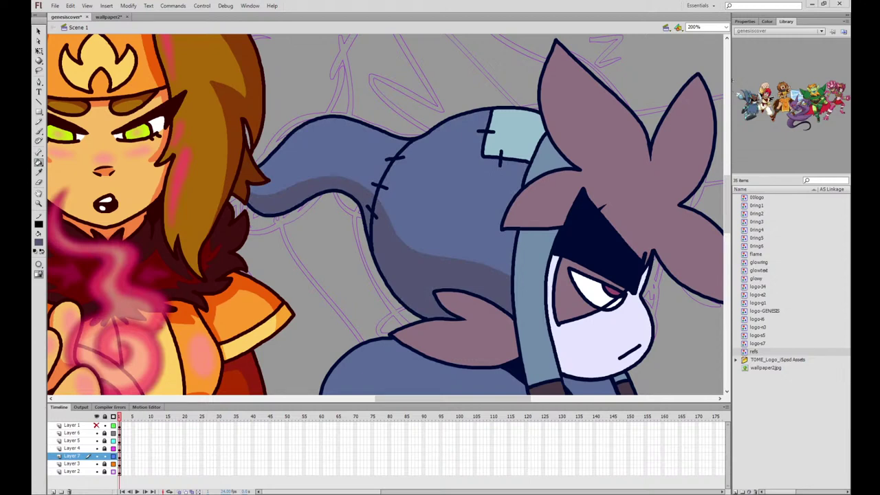
scroll(716, 266, down, 10)
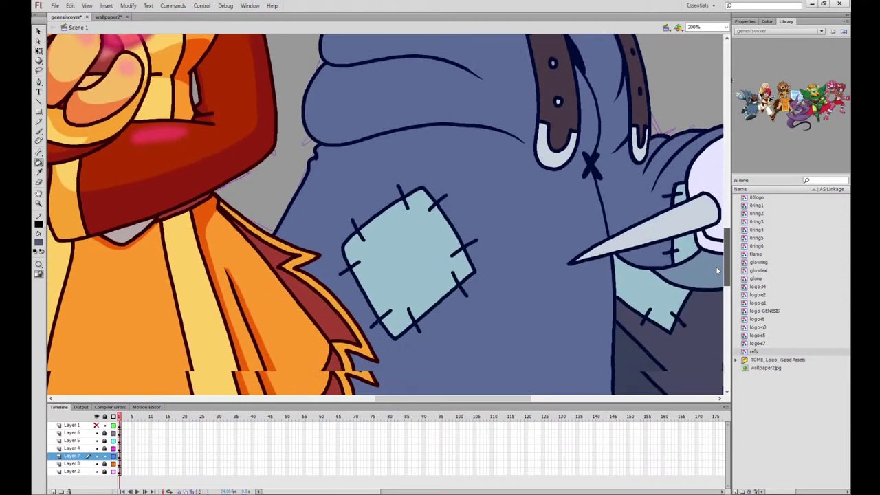
scroll(715, 266, up, 2)
click(493, 152)
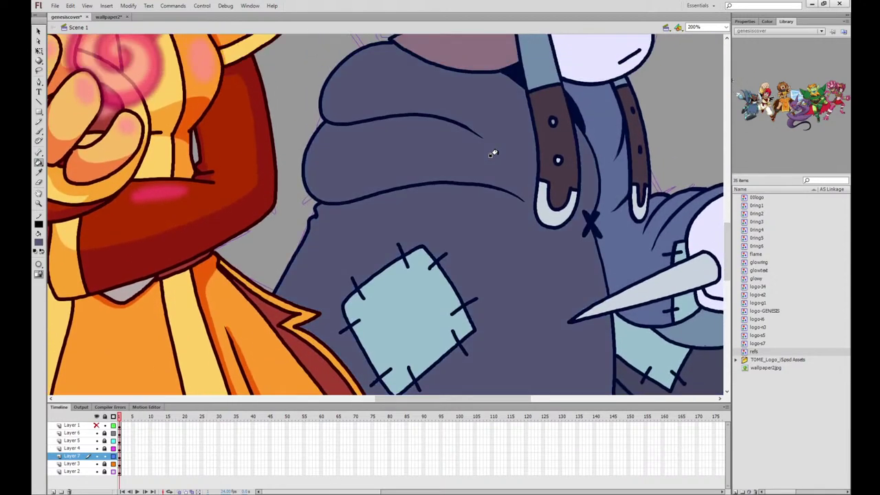
click(40, 52)
key(ctrl+z)
Select the coat's chest, sleeve and body fills and brush slate shadow curves inside the two collar folds
click(602, 120)
shift+click(661, 314)
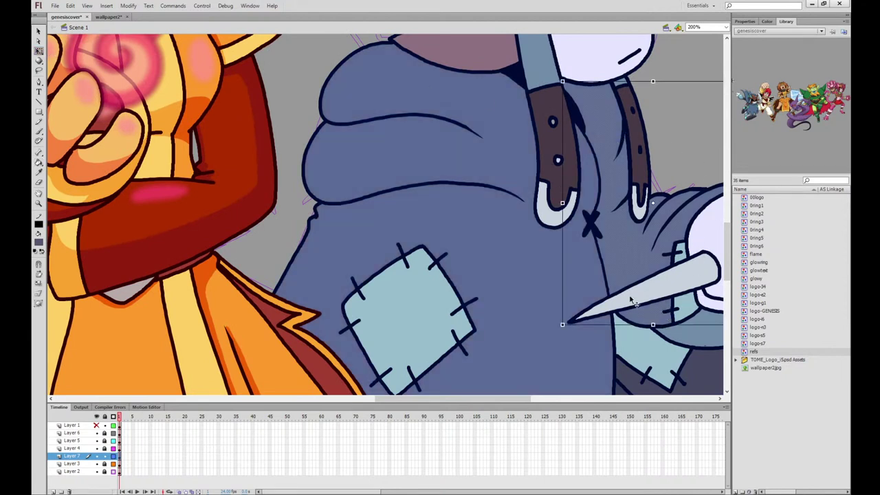
shift+click(534, 316)
click(39, 121)
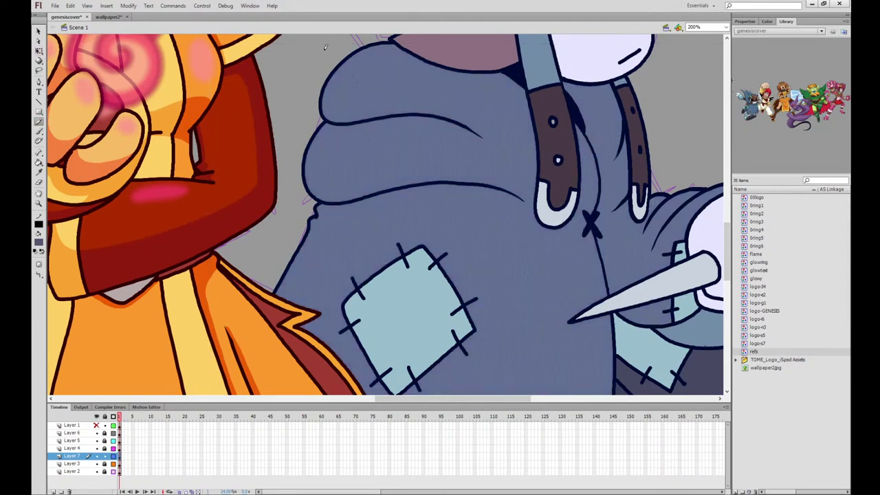
key(b)
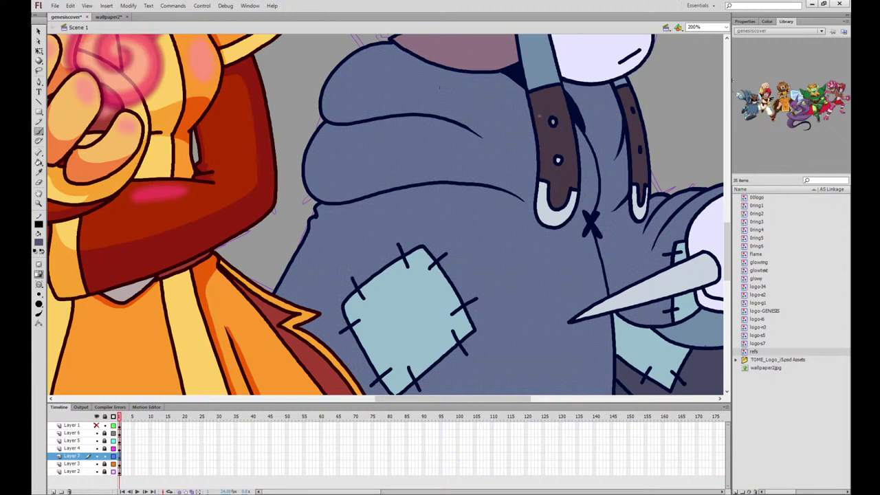
mouse_move(539, 206)
mouse_down()
mouse_move(528, 133)
mouse_move(508, 102)
mouse_move(477, 86)
mouse_move(396, 74)
mouse_move(350, 106)
mouse_up()
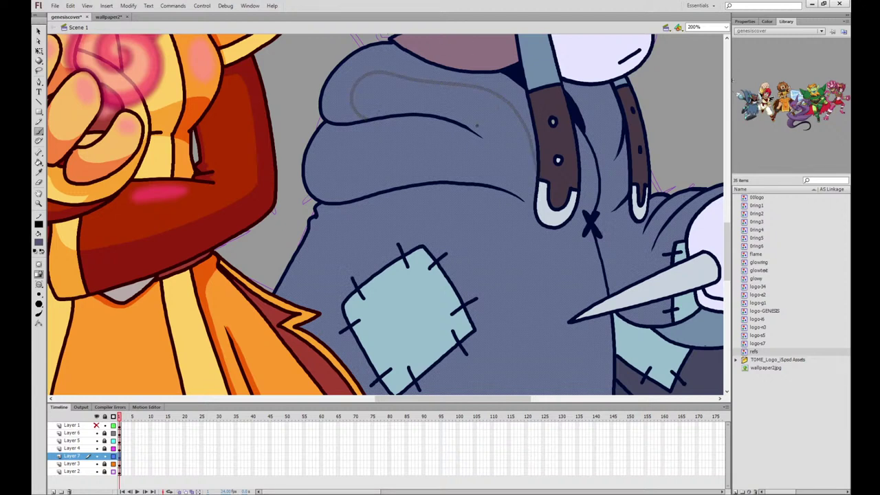
mouse_move(481, 135)
mouse_down()
mouse_move(440, 119)
mouse_move(394, 125)
mouse_move(353, 169)
mouse_move(495, 187)
mouse_up()
Add the large stitched patch to the selection and brush a shadow edge from the lower collar fold through it past the hem
drag(597, 251, 541, 122)
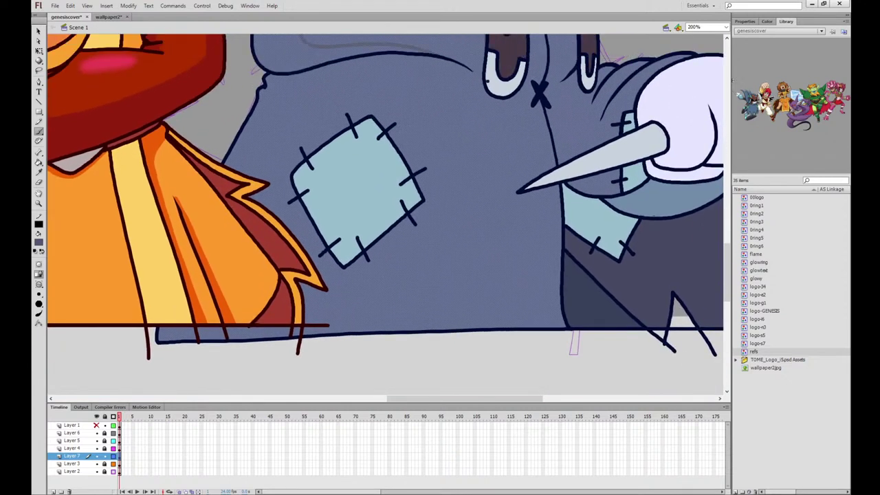
ctrl+click(362, 167)
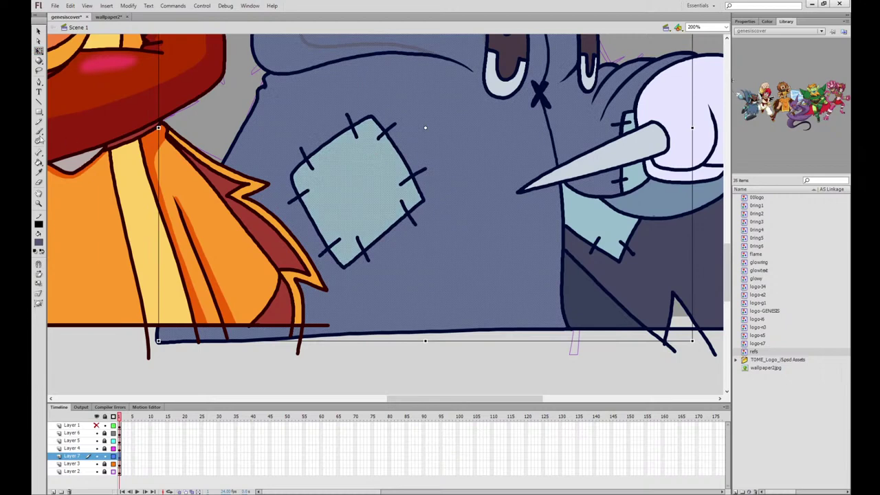
mouse_move(443, 59)
mouse_down()
mouse_move(401, 87)
mouse_move(377, 121)
mouse_move(356, 177)
mouse_move(345, 251)
mouse_move(356, 365)
mouse_up()
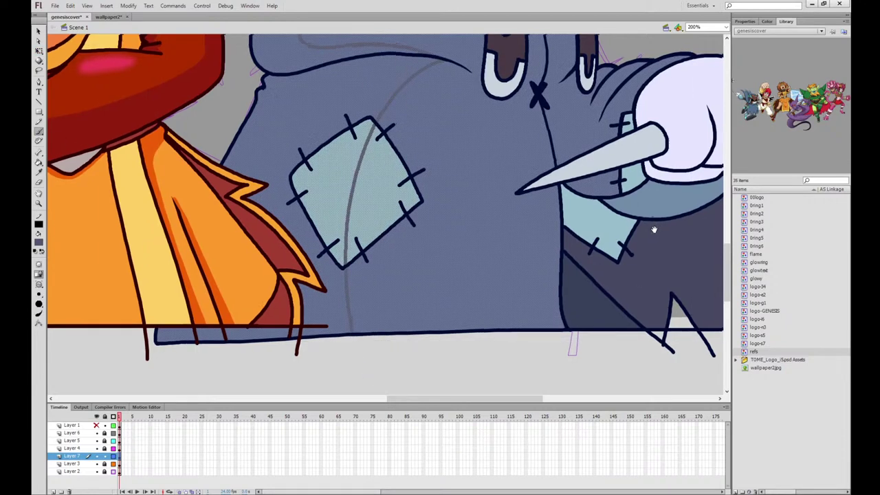
Brush slate shadow curves on the coat's chest between the straps and along the folds of the raised sleeve
drag(654, 230, 542, 355)
drag(589, 209, 581, 235)
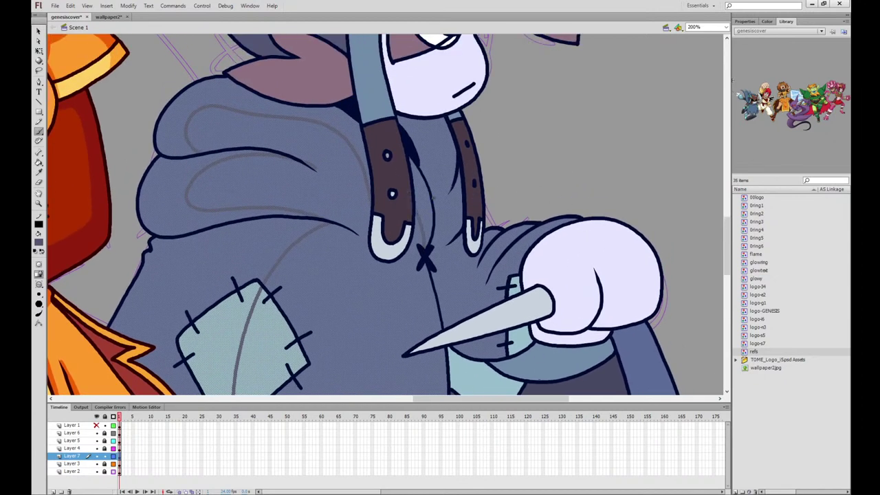
drag(436, 194, 451, 112)
mouse_move(461, 165)
mouse_down()
mouse_move(453, 186)
mouse_move(462, 193)
mouse_up()
drag(448, 245, 453, 300)
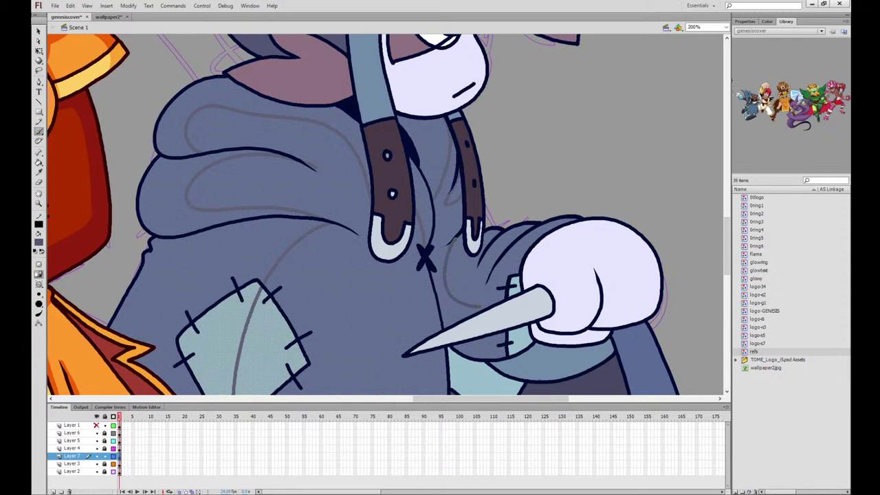
key(ctrl+z)
mouse_move(449, 245)
mouse_down()
mouse_move(467, 309)
mouse_move(545, 219)
mouse_move(490, 244)
mouse_move(530, 230)
mouse_up()
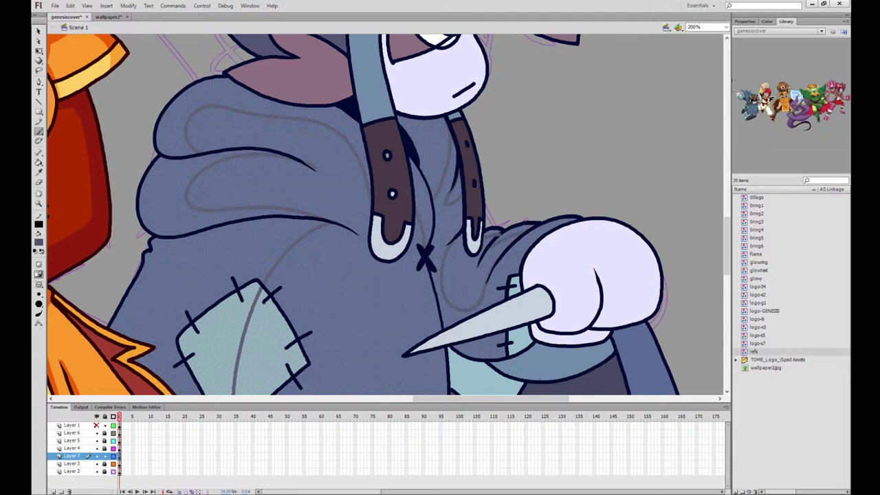
drag(624, 262, 619, 256)
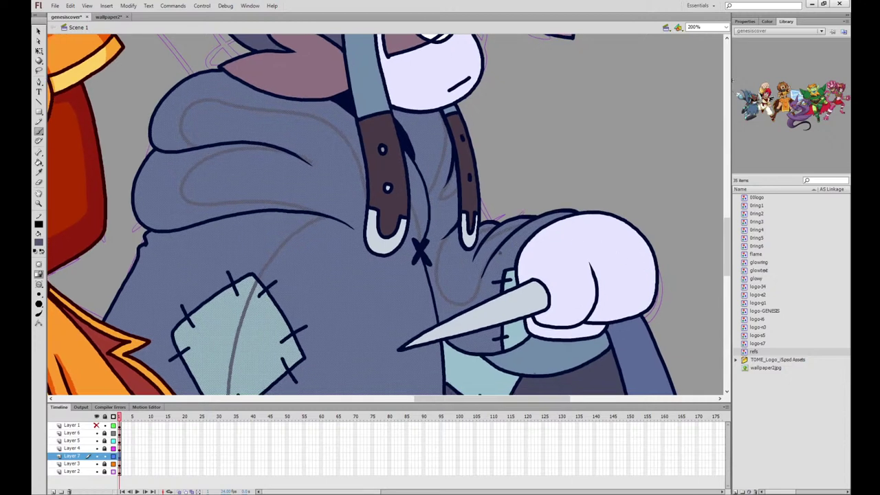
mouse_move(500, 253)
mouse_down()
mouse_move(513, 239)
mouse_move(570, 219)
mouse_up()
Add the cloth hanging below the white glove to the selection and brush slate shadow edges down its length
mouse_move(660, 275)
mouse_down()
mouse_move(572, 132)
mouse_move(546, 57)
mouse_up()
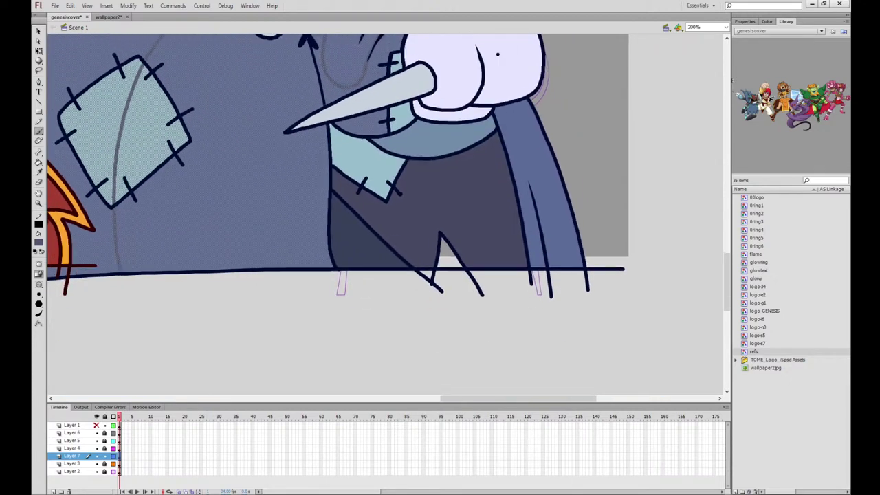
click(39, 51)
shift+click(529, 127)
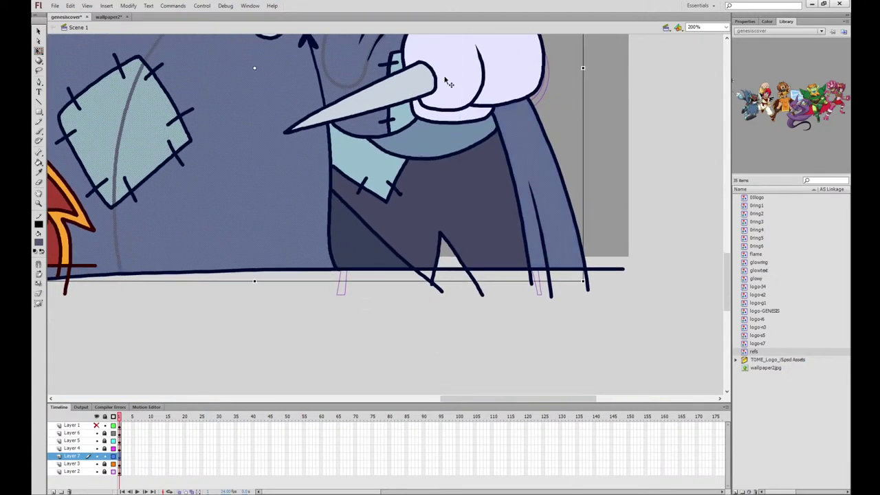
click(39, 132)
drag(517, 97, 564, 265)
drag(528, 182, 539, 301)
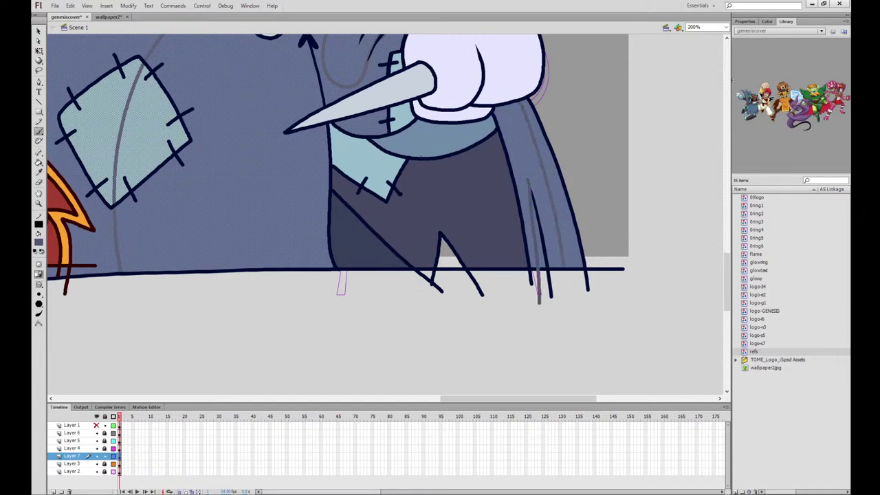
Fill the shadow areas of the hanging cloth and the coat's back, behind the body shadow edge, with slate
key(q)
click(157, 291)
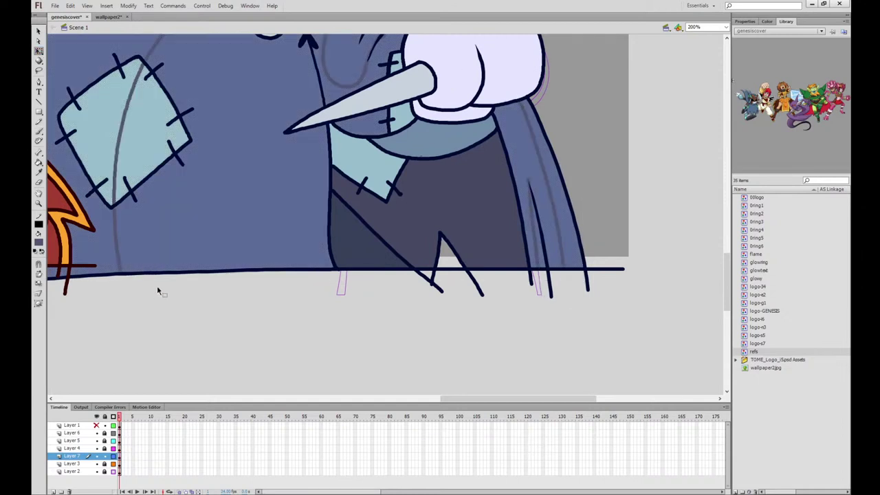
click(39, 162)
click(531, 171)
drag(533, 138, 603, 194)
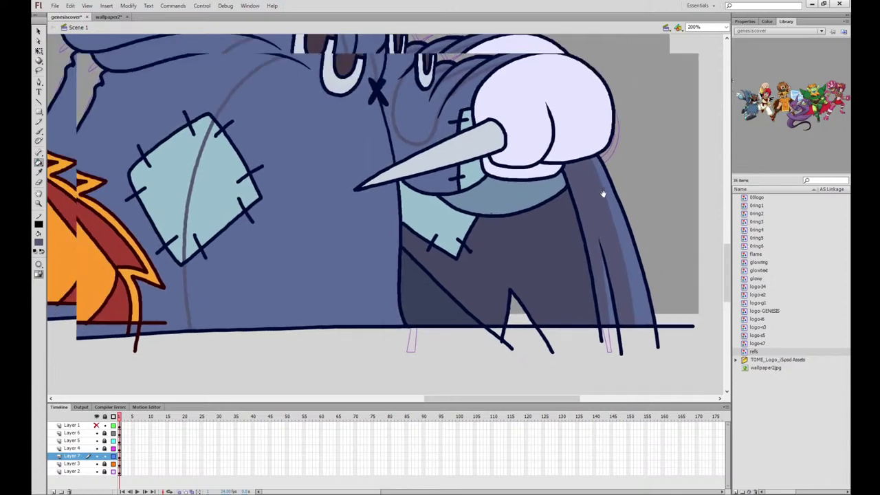
drag(220, 165, 248, 261)
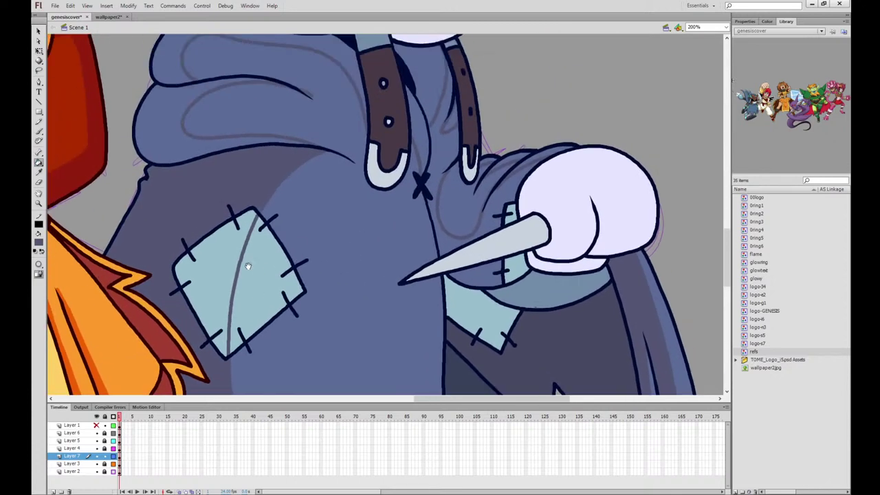
Fill the shadow areas of the collar folds, large patch, chest and upper sleeve with slate
click(173, 65)
click(232, 241)
click(420, 140)
click(446, 98)
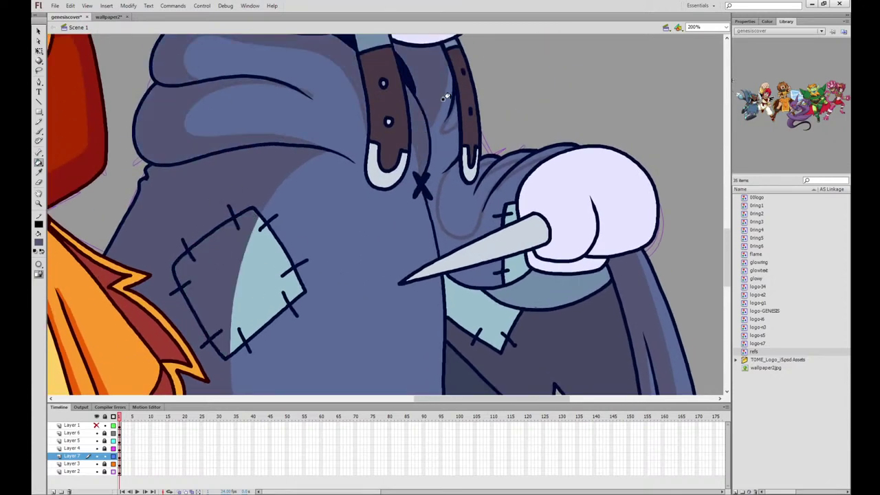
click(449, 115)
click(457, 189)
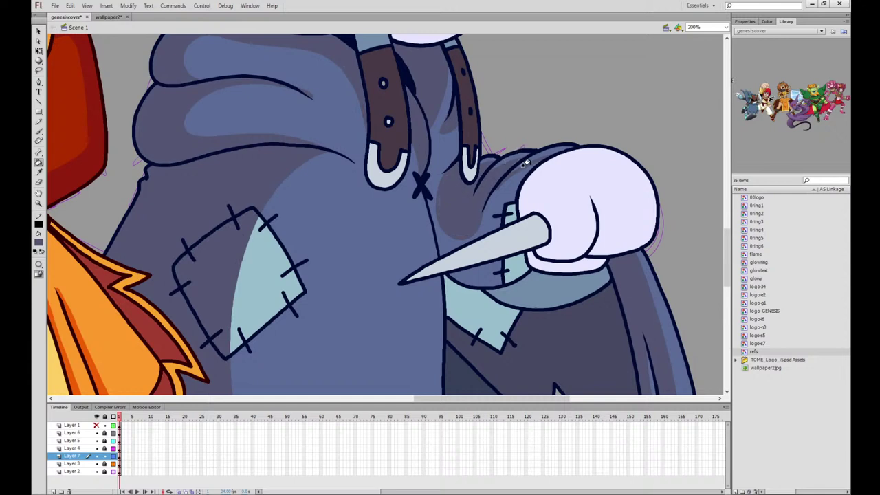
Select the sleeve fill, brush its shadow edge down to the spike, and fill the remaining upper sleeve and its patch with slate
key(q)
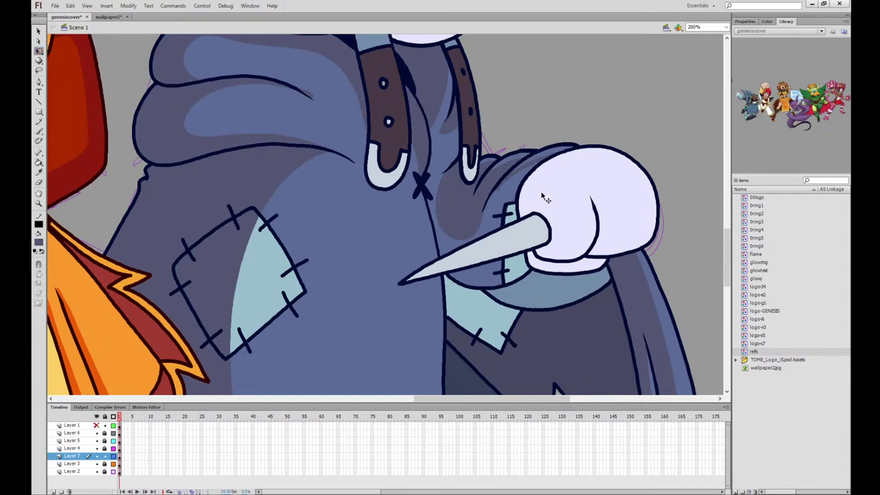
click(527, 164)
click(39, 131)
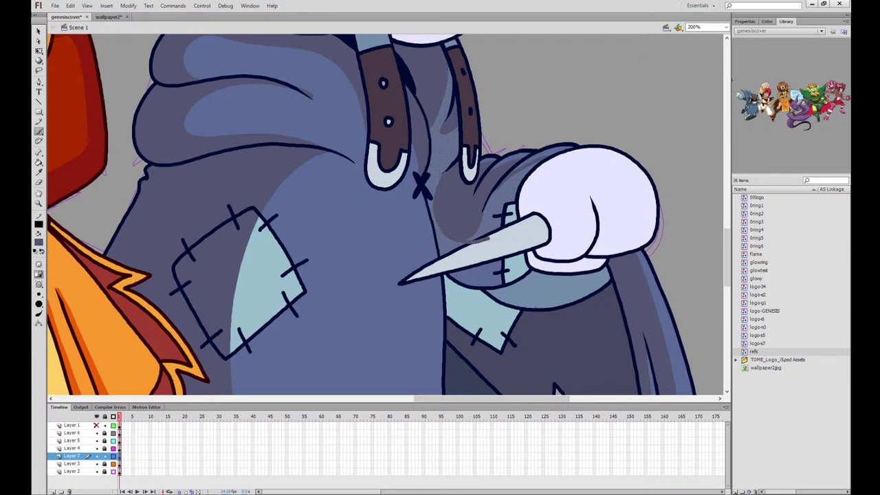
click(39, 51)
click(118, 71)
click(39, 163)
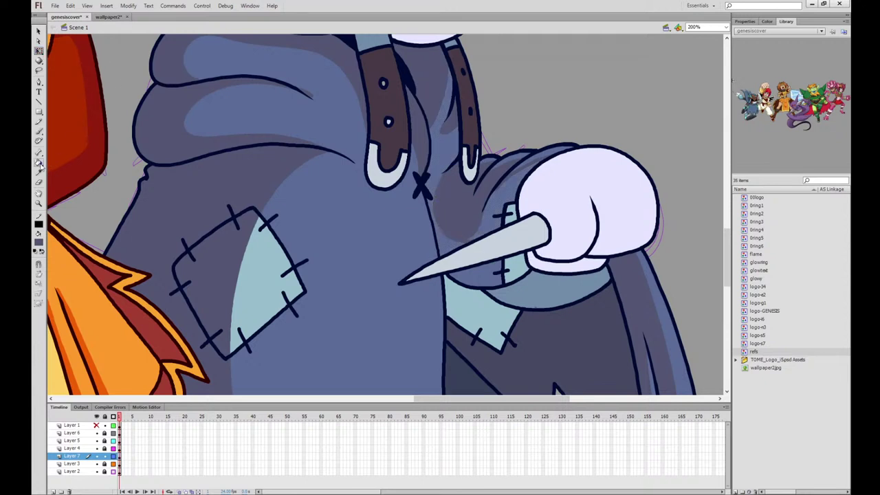
click(491, 201)
click(510, 210)
Sample the darker teal patch shade from wallpaper2 and fill the shaded parts of the large patch and sleeve patch in genesiscover
key(i)
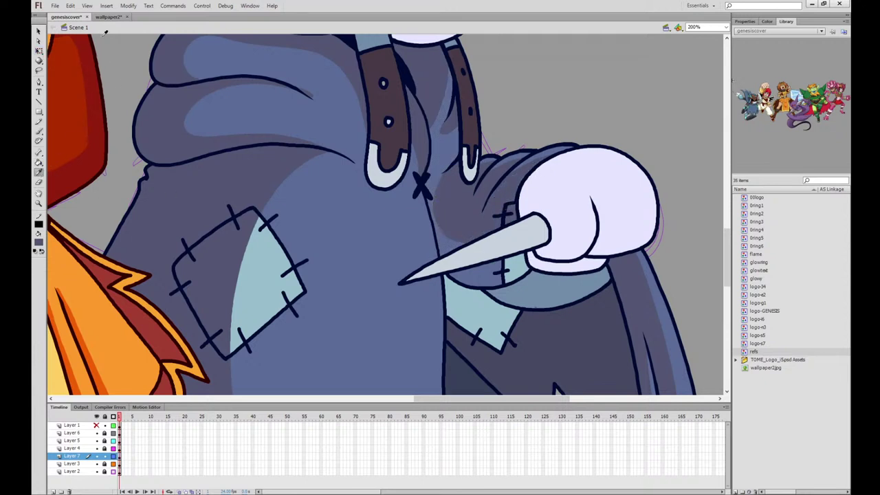
click(108, 17)
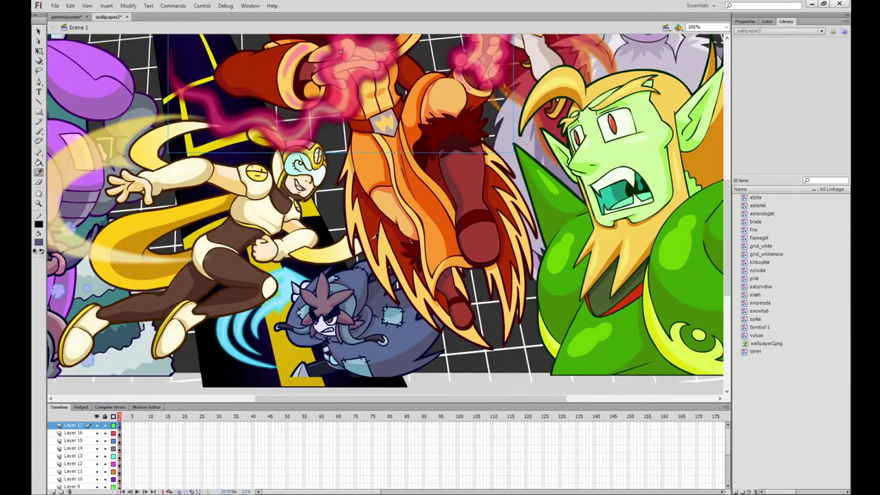
click(66, 16)
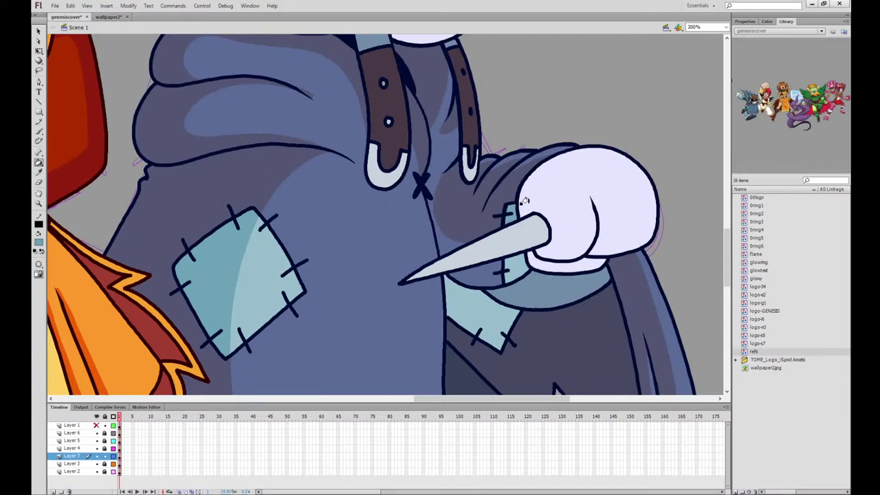
Sample the light blue of the small hooded character's slash effect in wallpaper2 and return to genesiscover
key(q)
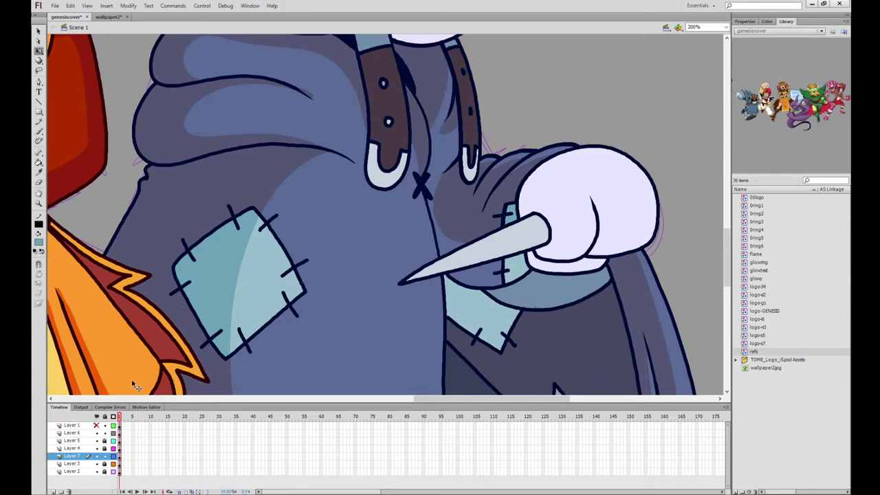
key(ctrl+1)
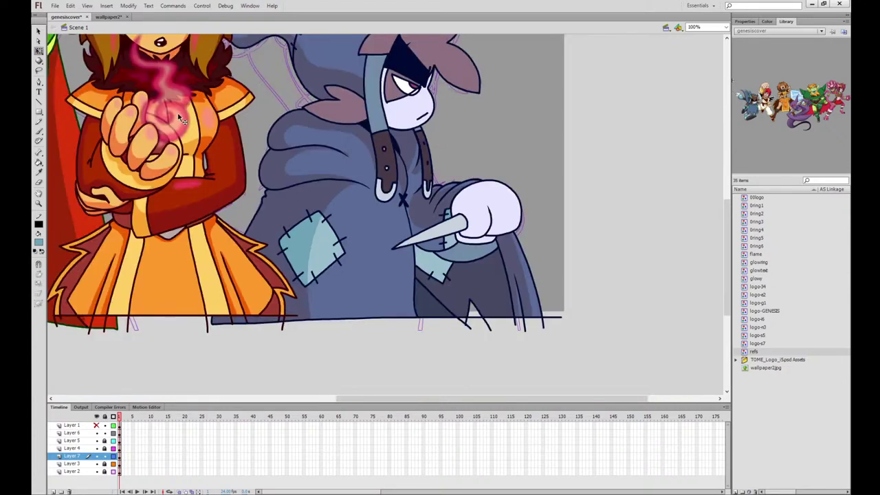
click(107, 16)
click(39, 174)
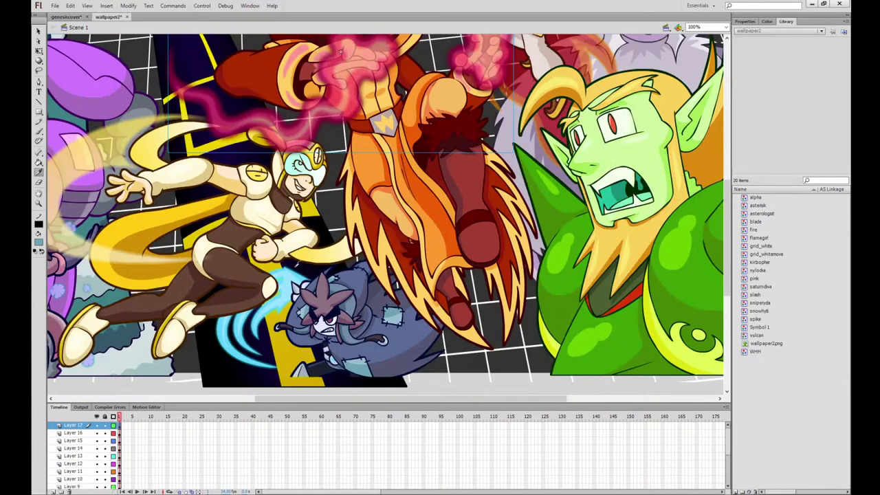
click(293, 270)
click(67, 17)
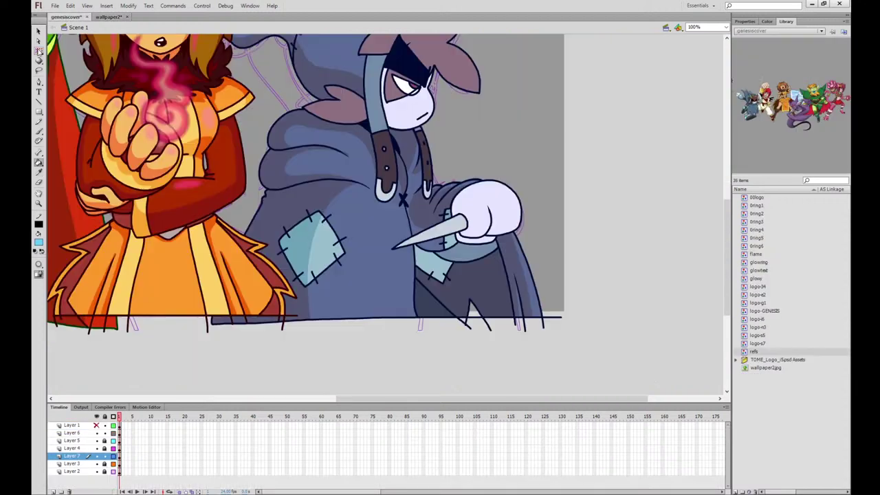
Open the pink flame symbol for editing in place, with the hooded character's spike and glove in view
key(q)
click(182, 121)
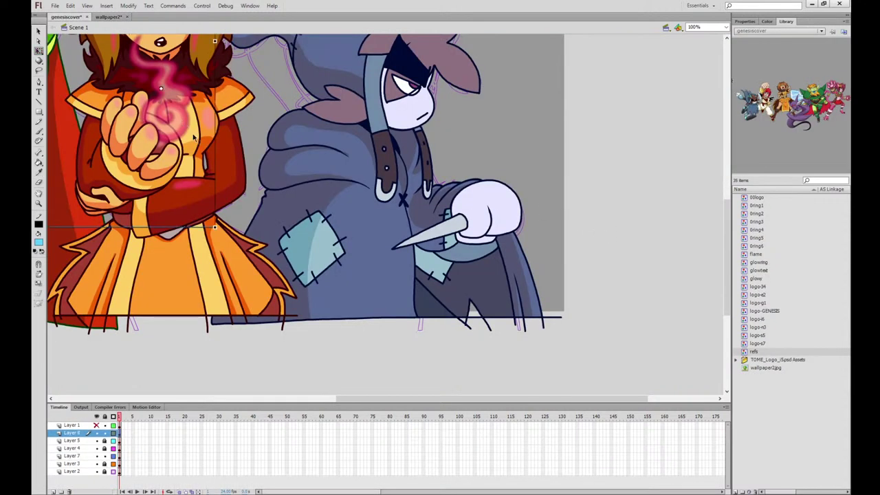
double_click(186, 129)
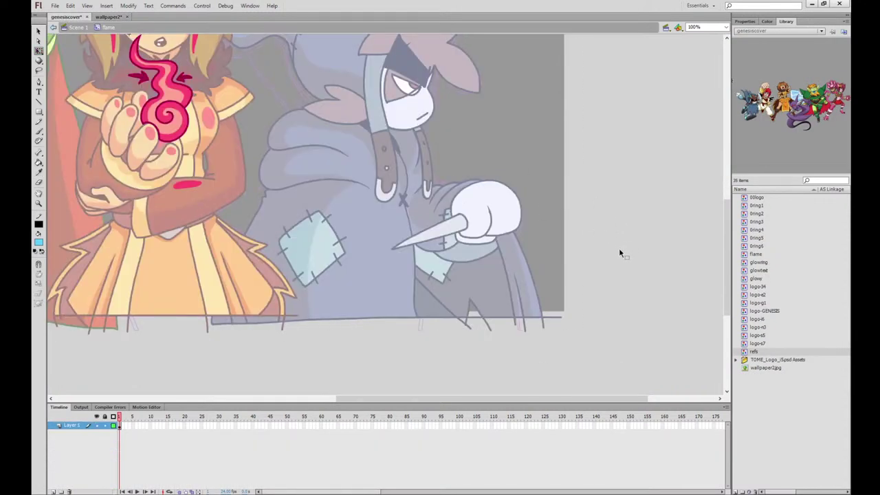
key(ctrl+=)
drag(674, 267, 206, 105)
drag(501, 199, 496, 78)
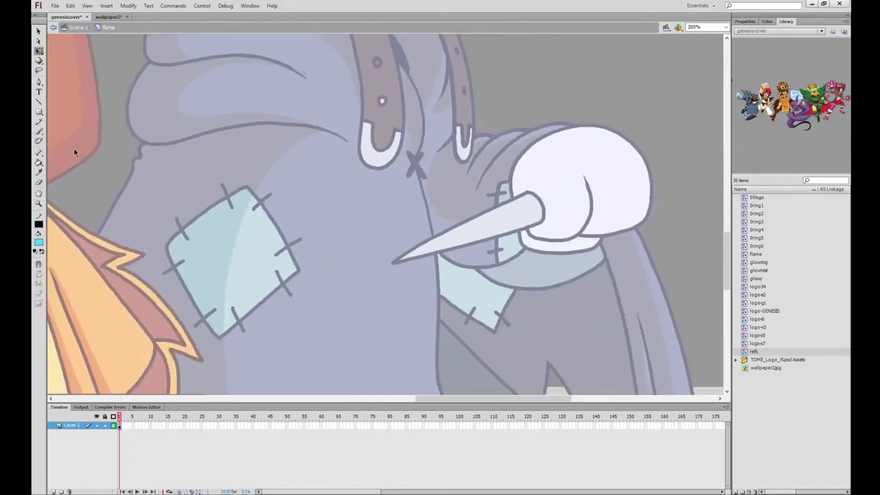
Try to brush a light-blue crescent slash outline around the spike, from the sleeve over the large patch to the hanging cloth
key(b)
mouse_move(462, 174)
mouse_down()
mouse_move(253, 304)
mouse_move(249, 317)
mouse_move(376, 315)
mouse_move(604, 266)
mouse_move(504, 229)
mouse_move(395, 259)
mouse_up()
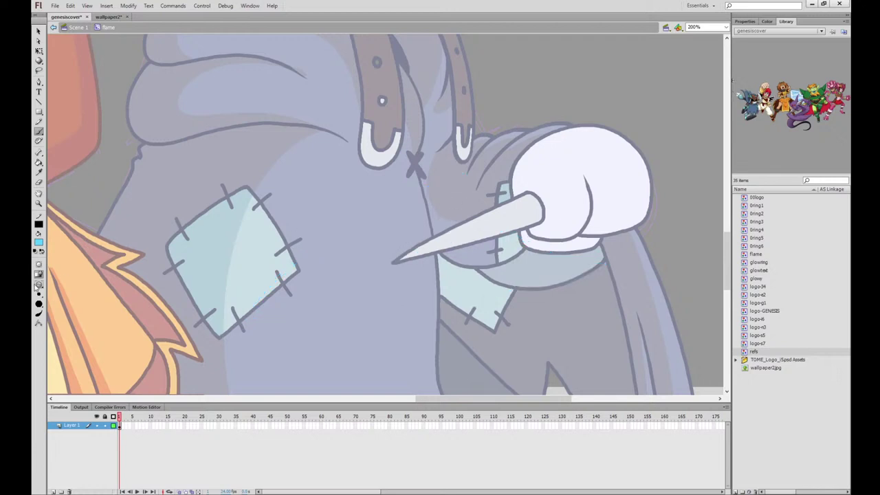
mouse_move(445, 174)
mouse_down()
mouse_move(408, 190)
mouse_move(244, 315)
mouse_up()
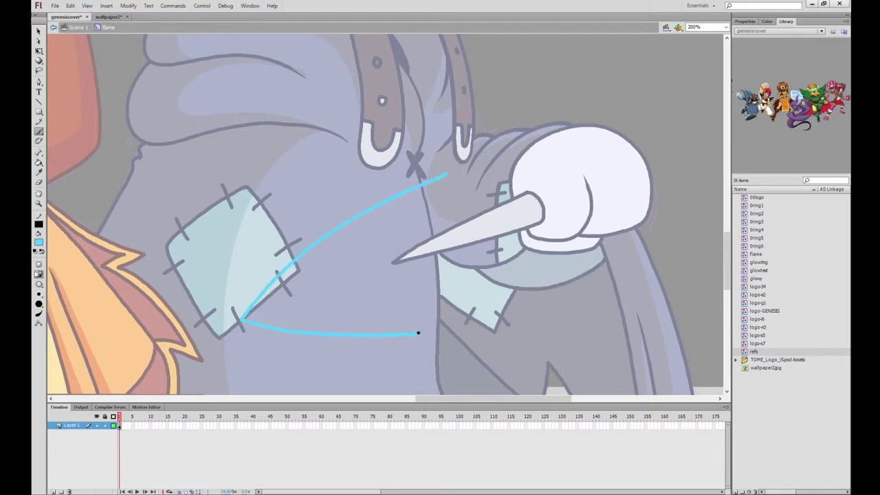
mouse_move(418, 333)
mouse_down()
mouse_move(637, 291)
mouse_move(518, 258)
mouse_move(493, 234)
mouse_move(397, 258)
mouse_up()
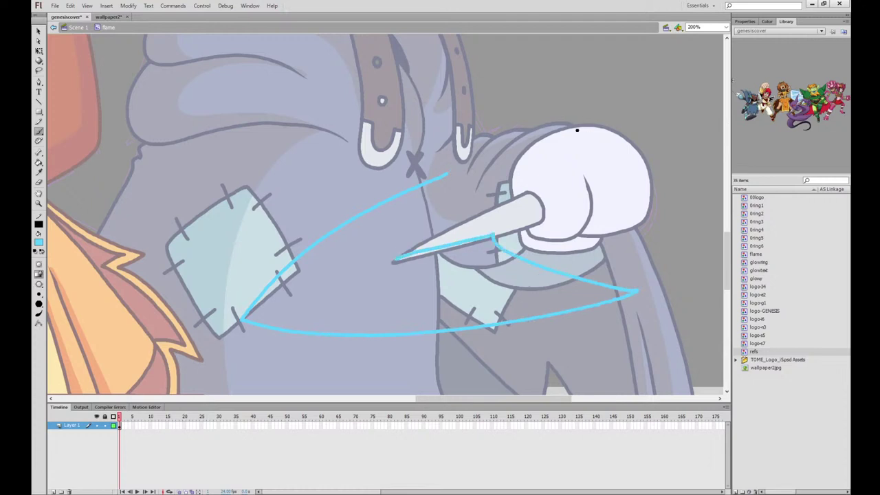
key(ctrl+z)
mouse_move(467, 181)
mouse_down()
mouse_move(370, 211)
mouse_move(285, 328)
mouse_move(635, 271)
mouse_up()
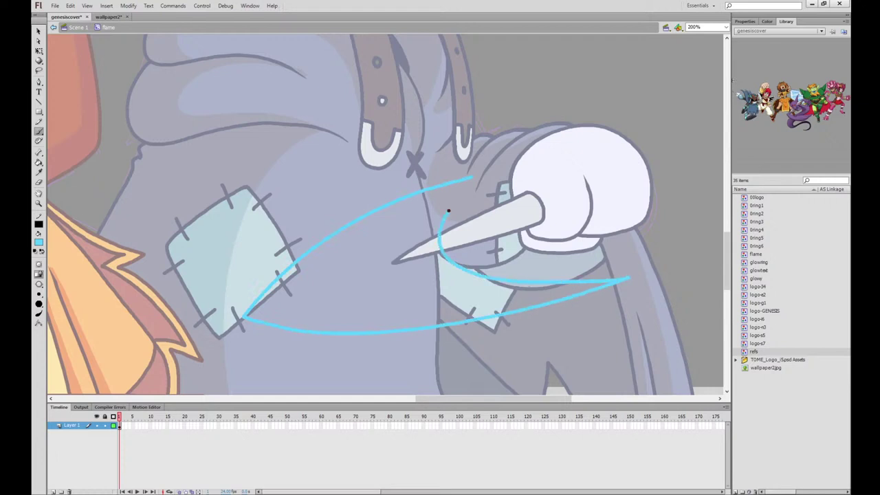
mouse_move(471, 178)
mouse_down()
mouse_move(444, 249)
mouse_move(545, 274)
mouse_move(627, 276)
mouse_up()
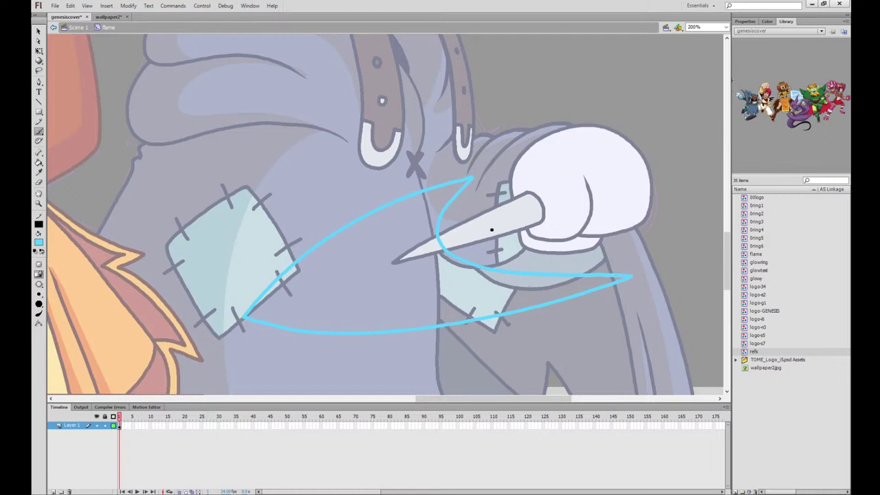
key(ctrl+z)
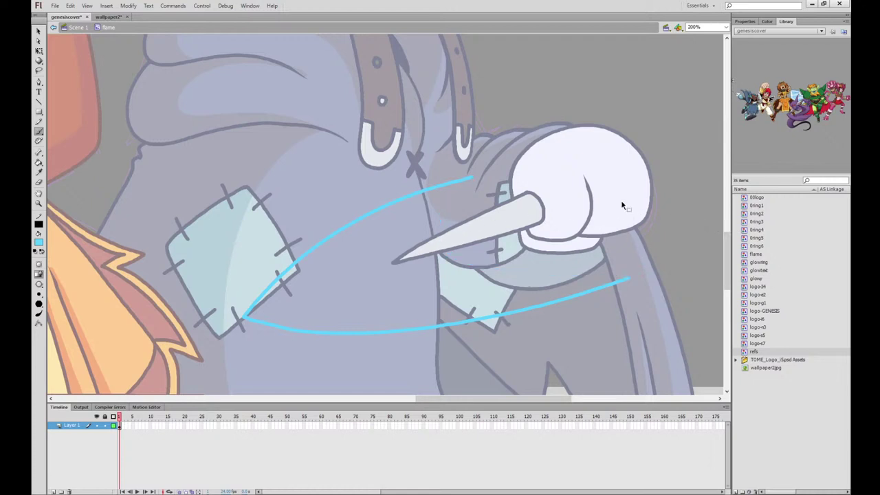
key(ctrl+z)
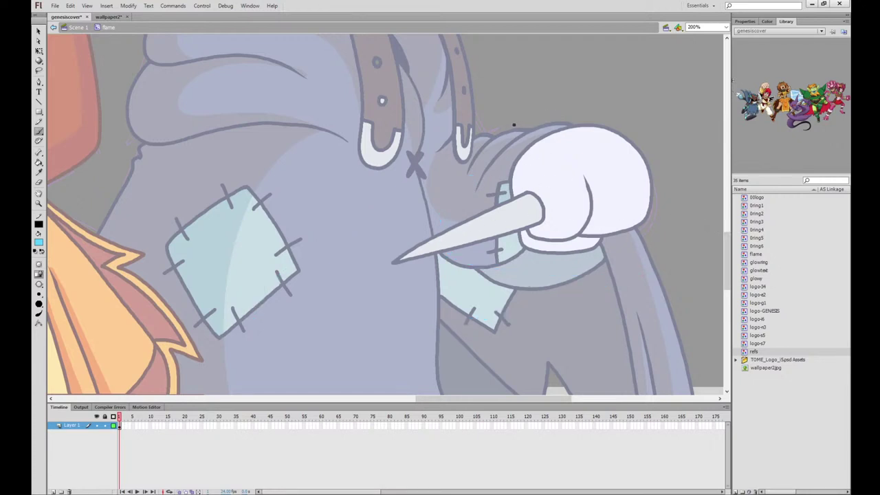
Try a wider light-blue crescent whose inner edge runs from the hanging cloth up to the base of the spike
mouse_move(491, 185)
mouse_down()
mouse_move(457, 183)
mouse_move(235, 318)
mouse_move(535, 291)
mouse_up()
key(ctrl+z)
mouse_move(467, 175)
mouse_down()
mouse_move(253, 327)
mouse_move(485, 312)
mouse_move(618, 265)
mouse_move(506, 230)
mouse_up()
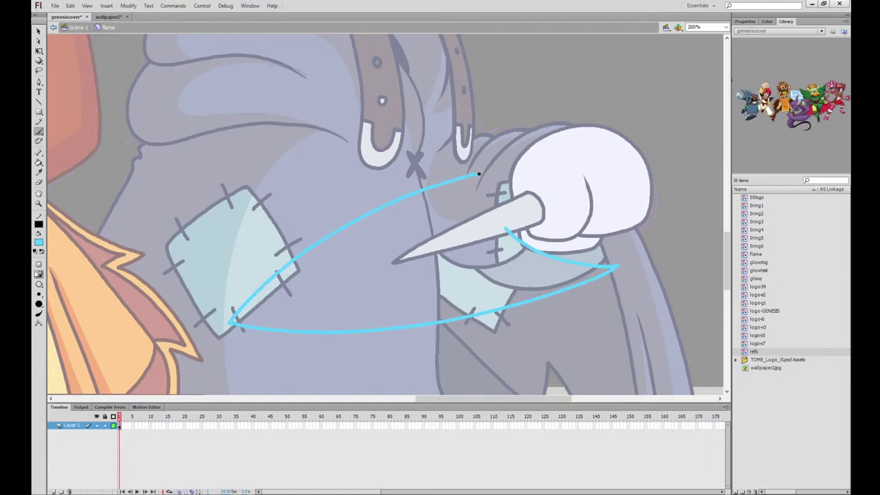
drag(479, 174, 466, 199)
key(ctrl+z)
key(ctrl+z)
key(ctrl+z)
Try drawing the crescent's inner curve first, across the sleeve and spike, followed by its outer edge toward the large patch
drag(477, 180, 619, 270)
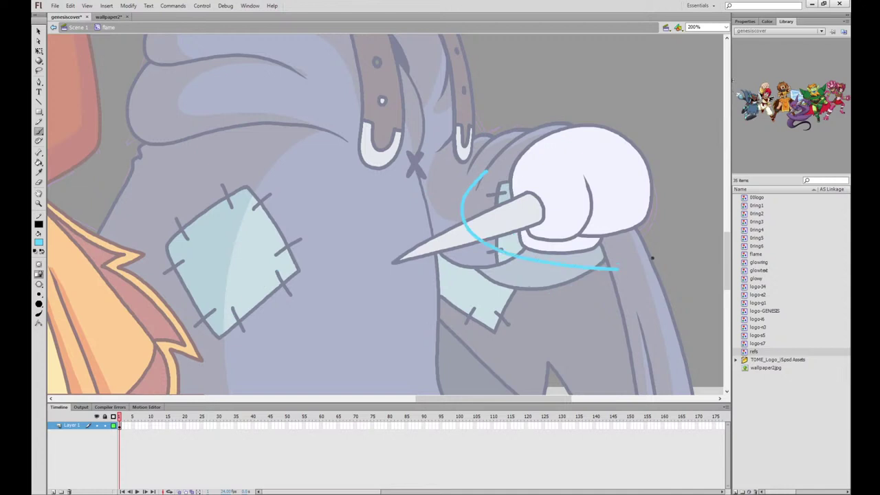
mouse_move(484, 170)
mouse_down()
mouse_move(346, 229)
mouse_move(255, 319)
mouse_move(300, 332)
mouse_move(415, 333)
mouse_move(548, 310)
mouse_move(613, 272)
mouse_up()
key(ctrl+z)
mouse_move(483, 172)
mouse_down()
mouse_move(327, 231)
mouse_move(243, 308)
mouse_up()
drag(409, 338, 507, 326)
key(ctrl+z)
key(ctrl+z)
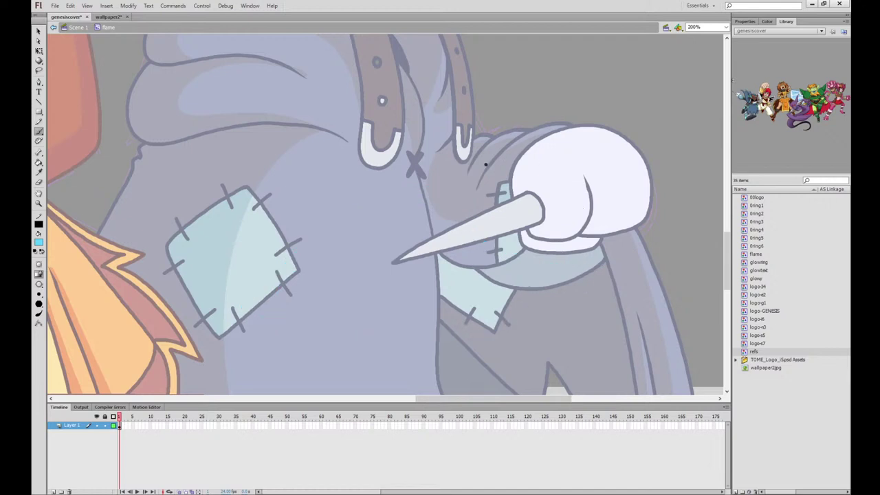
Brush the light-blue crescent slash outline, curving from the sleeve across the spike to the hanging cloth, with its outer point on the large patch
mouse_move(473, 173)
mouse_down()
mouse_move(462, 215)
mouse_move(528, 257)
mouse_up()
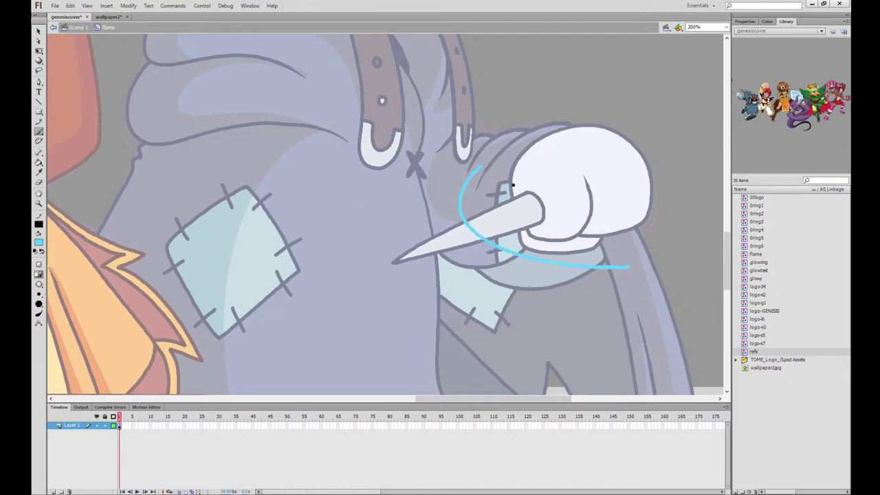
mouse_move(479, 165)
mouse_down()
mouse_move(412, 189)
mouse_move(256, 289)
mouse_move(257, 324)
mouse_up()
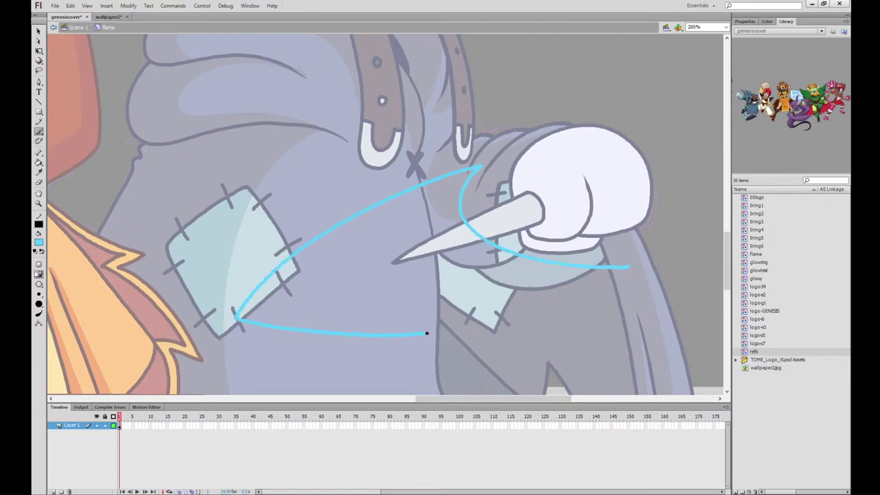
mouse_move(426, 334)
mouse_down()
mouse_move(536, 314)
mouse_move(626, 272)
mouse_up()
key(ctrl+z)
mouse_move(475, 168)
mouse_down()
mouse_move(363, 211)
mouse_move(241, 303)
mouse_move(241, 326)
mouse_up()
mouse_move(385, 339)
mouse_down()
mouse_move(467, 334)
mouse_move(550, 312)
mouse_move(617, 277)
mouse_up()
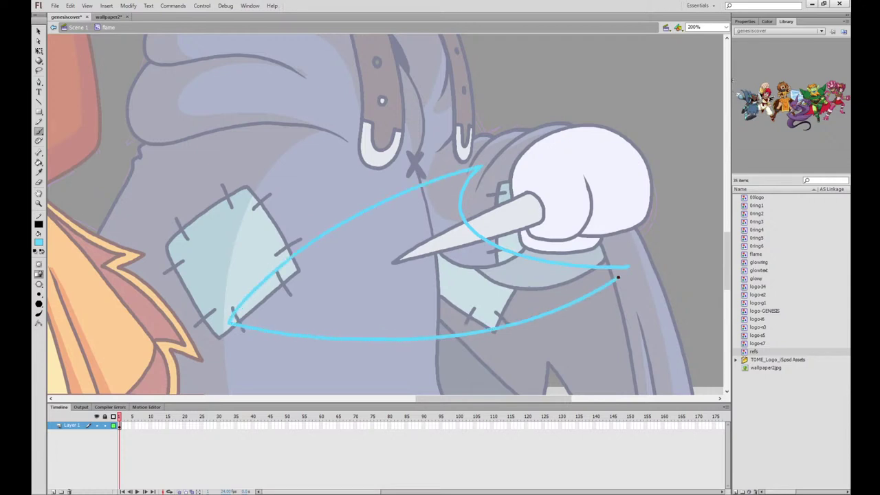
Outline the spike's tip in light blue inside the crescent and erase the crescent line that crosses the spike
drag(474, 231, 382, 266)
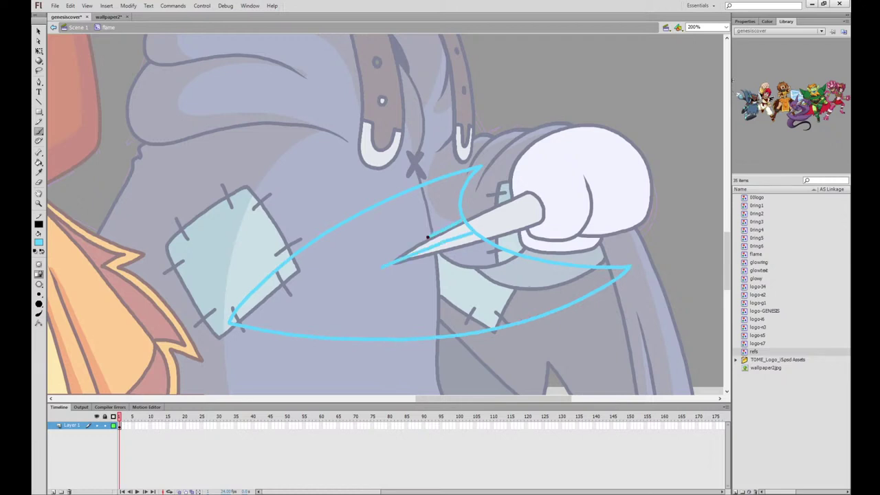
click(39, 31)
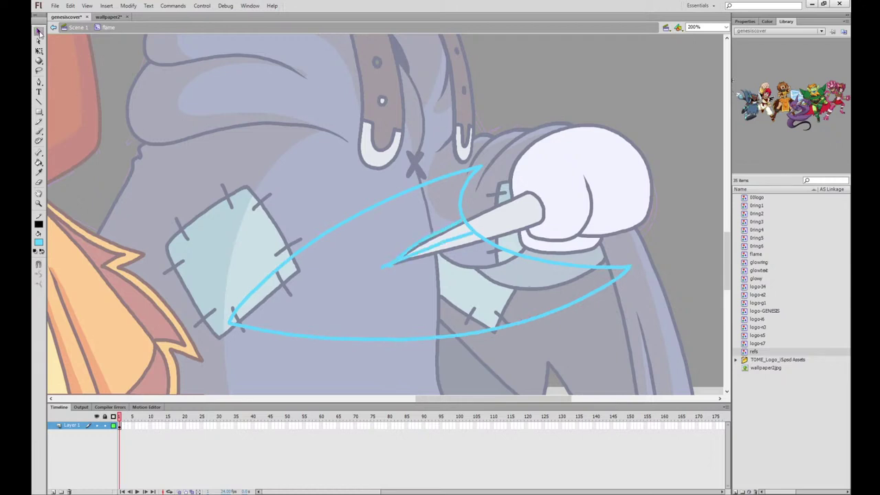
key(b)
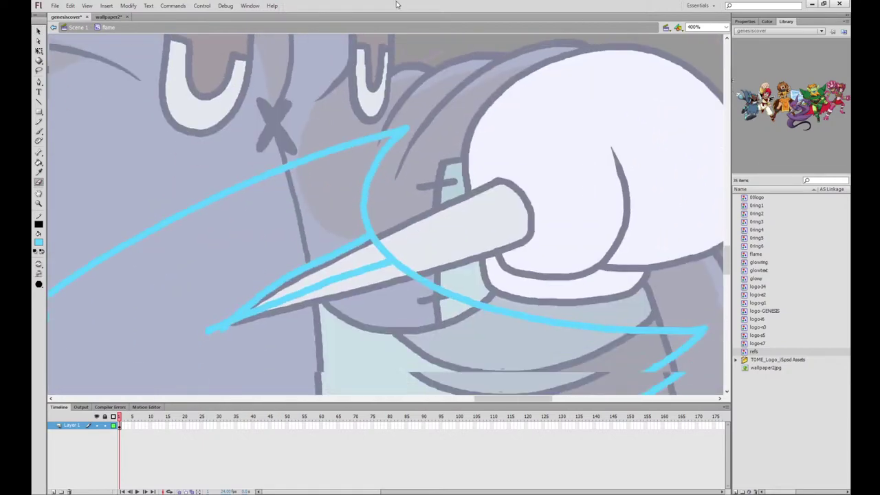
drag(431, 208, 443, 193)
mouse_move(383, 222)
mouse_down()
mouse_move(423, 202)
mouse_move(429, 211)
mouse_move(415, 226)
mouse_move(371, 237)
mouse_move(419, 224)
mouse_move(389, 240)
mouse_move(422, 232)
mouse_move(389, 230)
mouse_up()
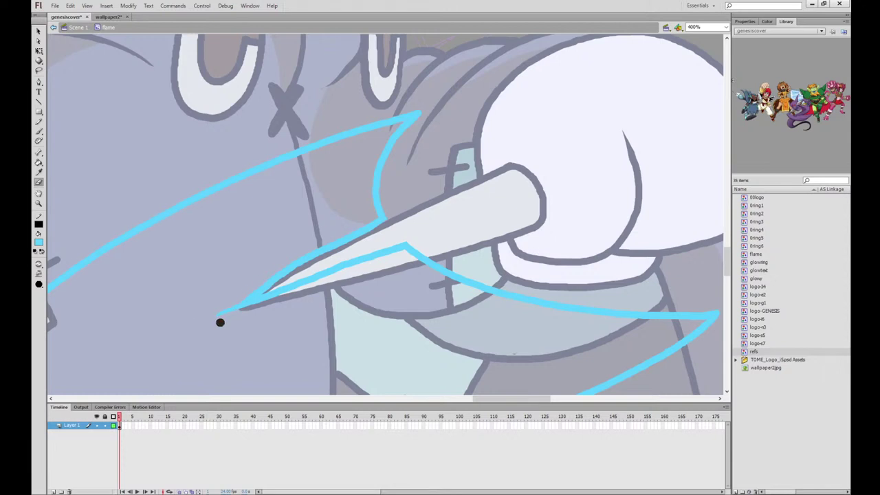
Erase the stray line ends at the spike's tip and sharpen the crescent's corners on the sleeve and hanging cloth
drag(220, 319, 240, 309)
key(ctrl+z)
mouse_move(298, 254)
mouse_down()
mouse_move(236, 301)
mouse_move(281, 252)
mouse_up()
drag(237, 293, 206, 343)
drag(418, 107, 389, 176)
drag(597, 198, 483, 117)
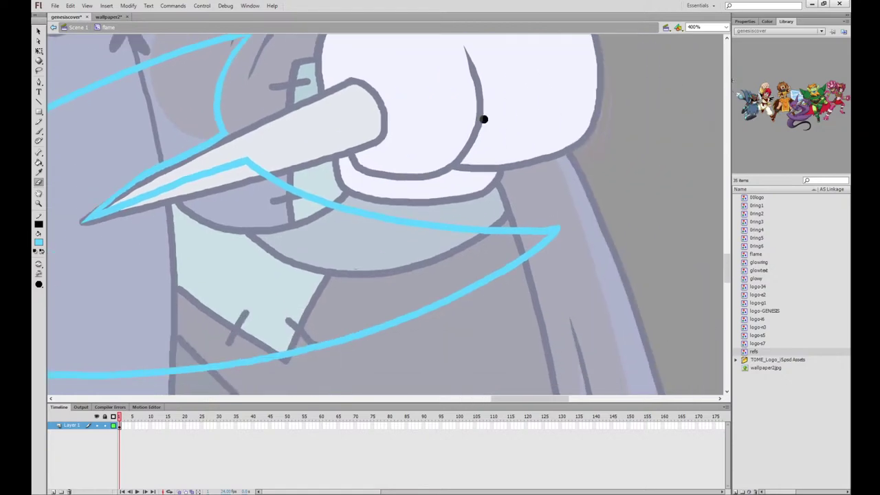
drag(570, 226, 473, 222)
Add a smaller inner crescent filled with the paler blue sampled from the slash effect in wallpaper2
key(ctrl+minus)
click(108, 16)
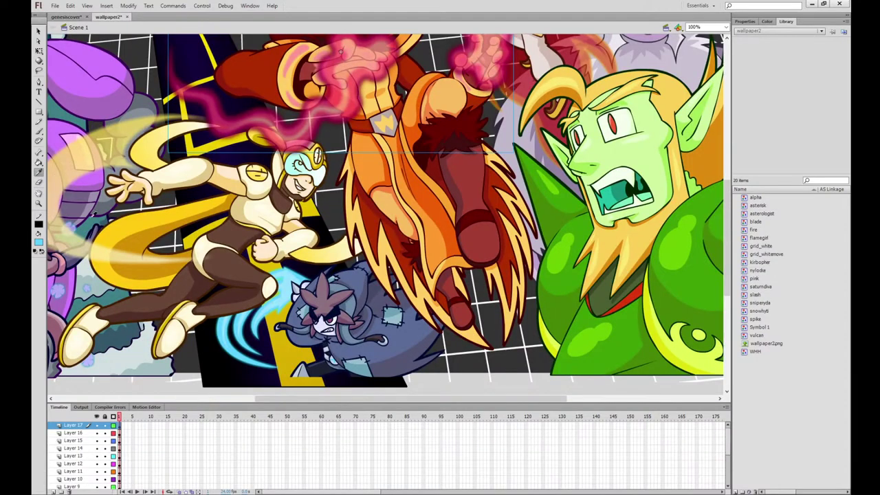
click(62, 16)
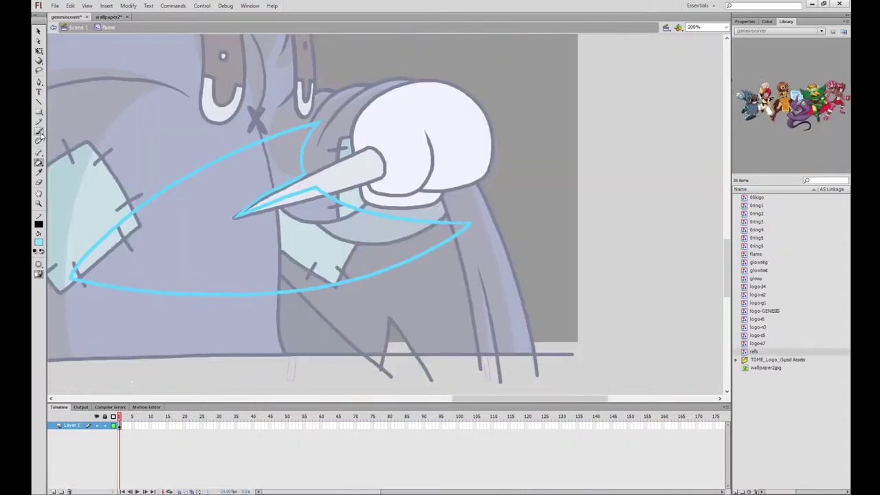
mouse_move(282, 166)
mouse_down()
mouse_move(290, 144)
mouse_move(202, 184)
mouse_move(106, 265)
mouse_move(164, 275)
mouse_move(276, 270)
mouse_move(412, 237)
mouse_move(363, 231)
mouse_move(307, 207)
mouse_move(292, 196)
mouse_move(288, 145)
mouse_up()
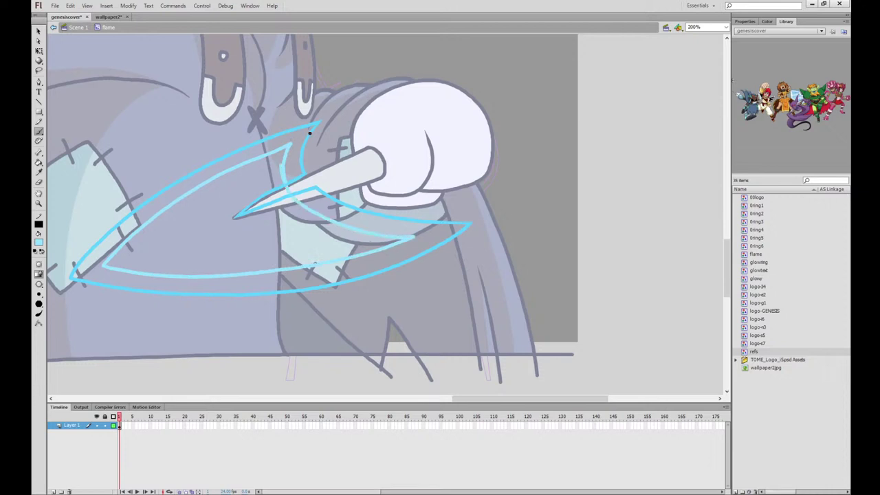
key(k)
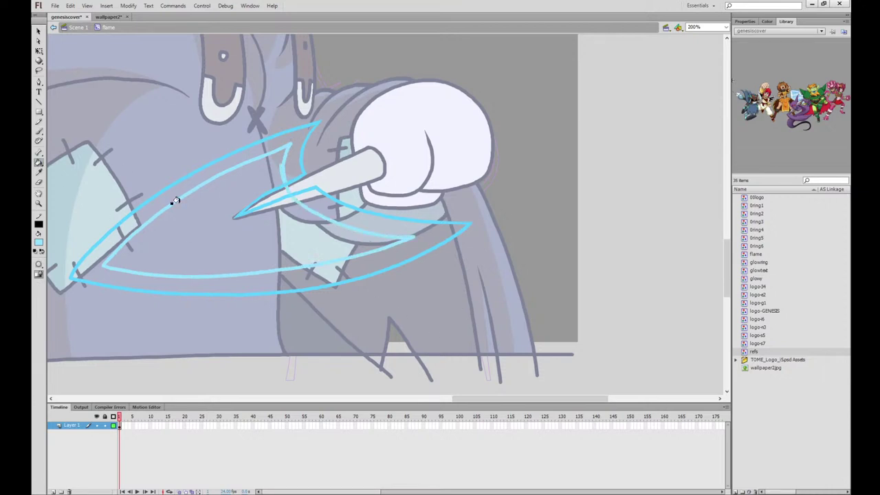
click(261, 210)
Fill the band between the inner and outer crescents with the deeper light blue sampled from wallpaper2's slash
key(i)
key(ctrl+minus)
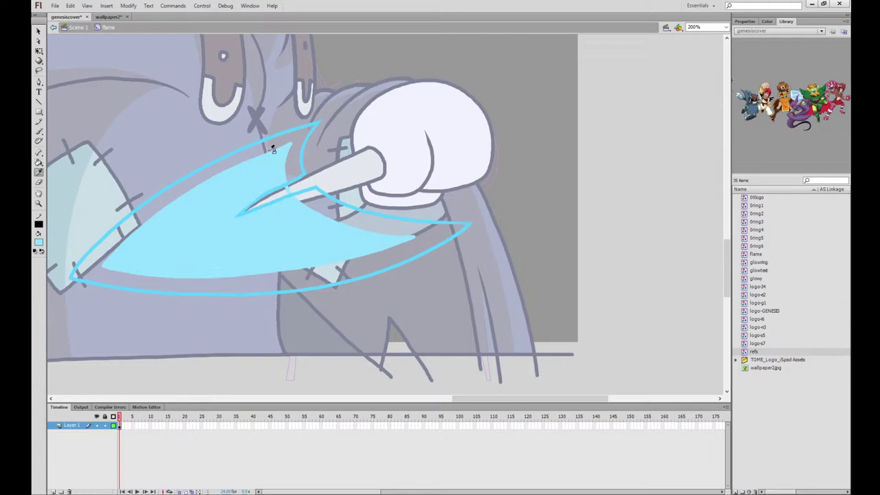
click(108, 16)
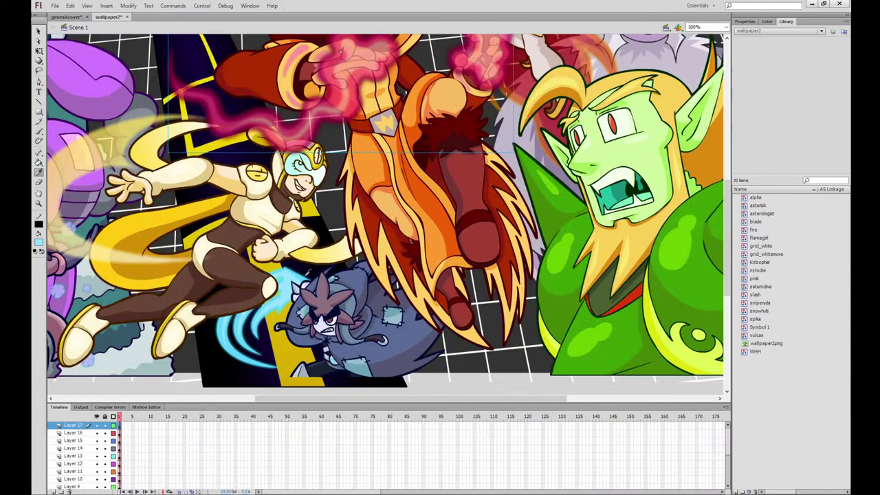
click(66, 16)
click(294, 138)
Clean up the slash's colour edge where it meets the upper side of the spike
click(38, 51)
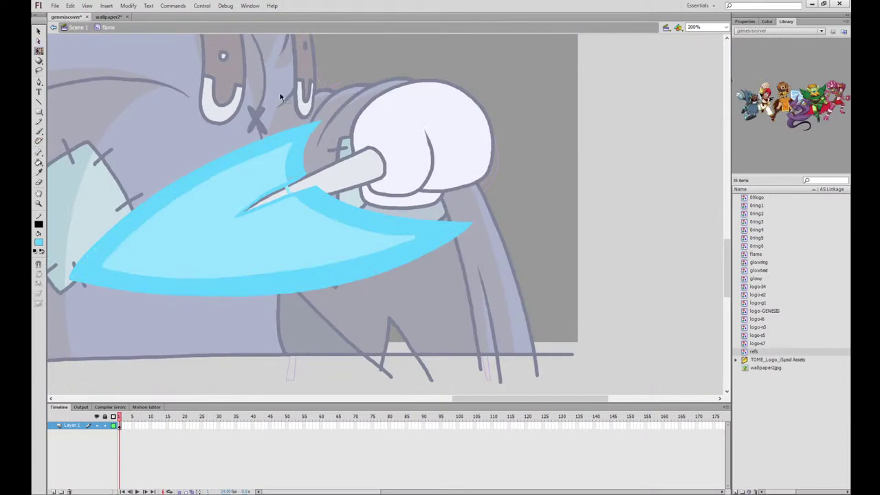
click(303, 133)
click(537, 195)
drag(286, 187, 289, 185)
key(k)
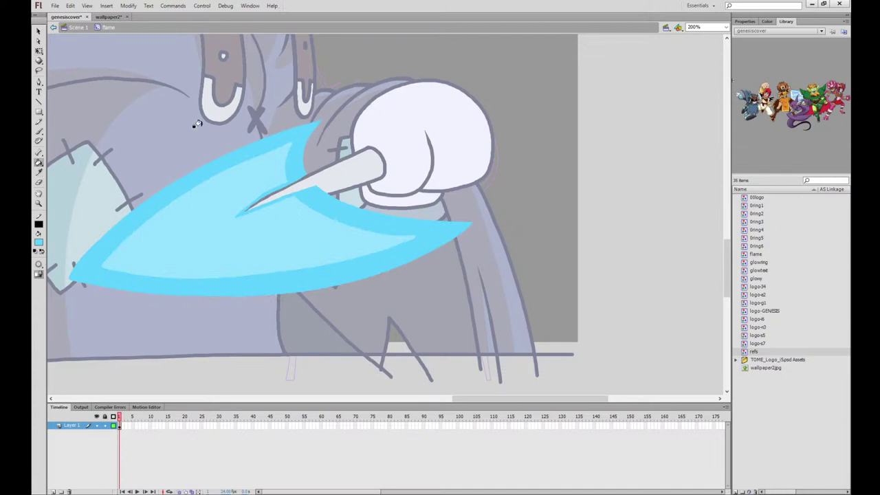
key(b)
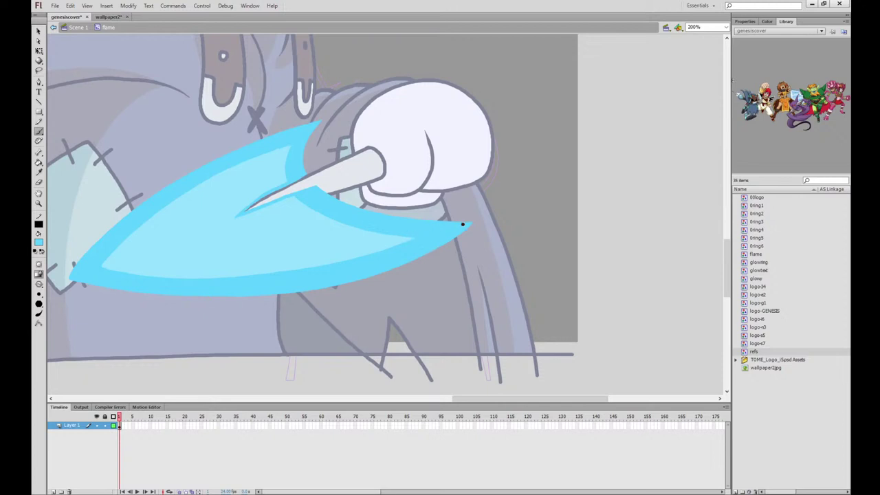
Check the slash in the main scene, reopen the flame symbol and cut the slash shape out of it
click(39, 51)
click(76, 27)
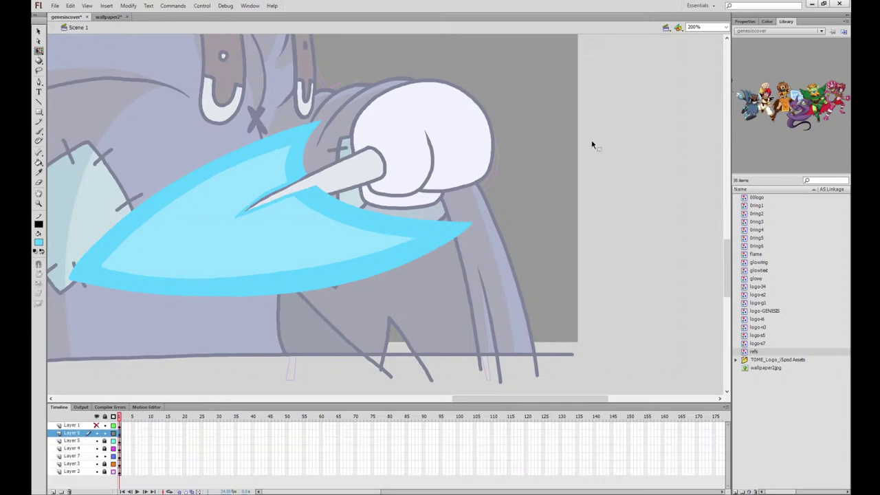
key(ctrl+minus)
key(ctrl+minus)
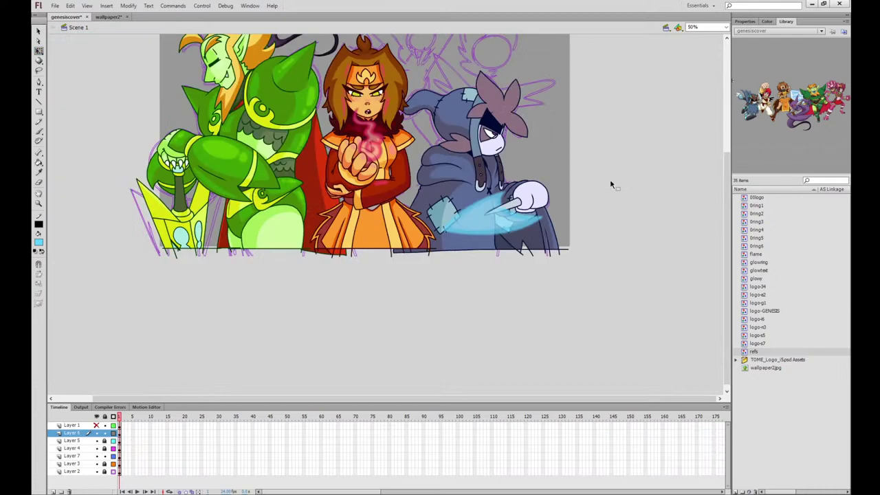
drag(622, 205, 477, 244)
double_click(521, 258)
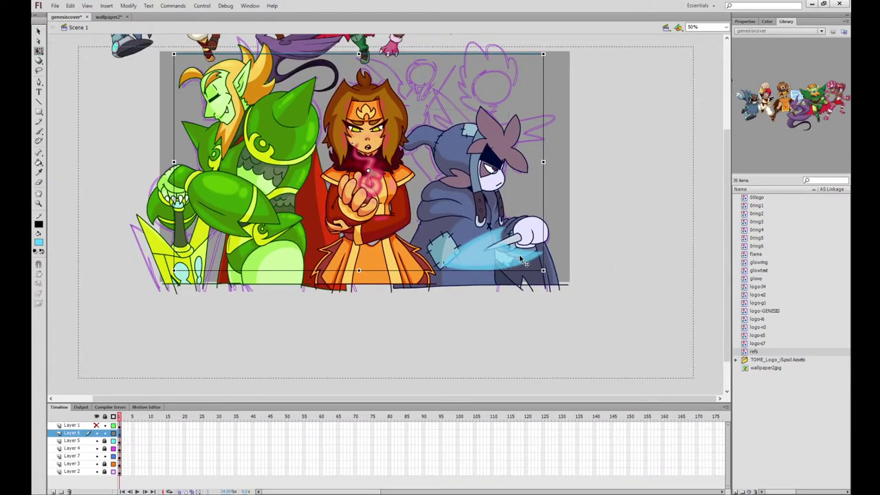
drag(594, 203, 422, 309)
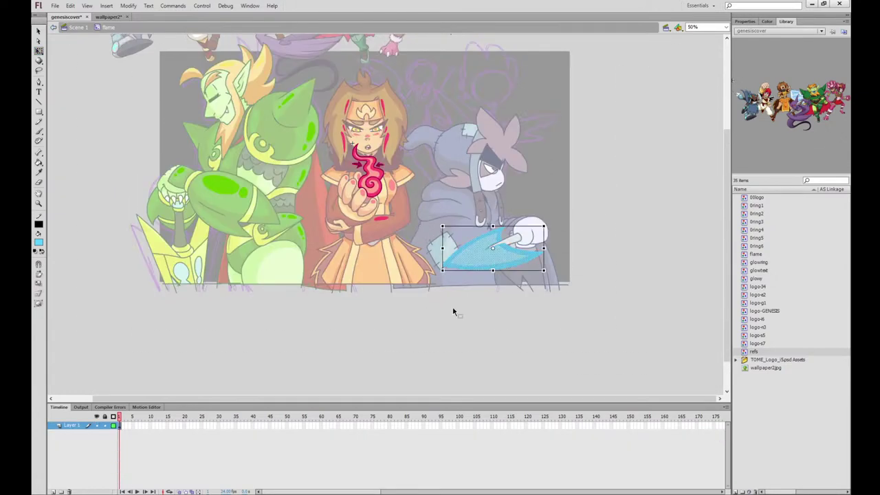
click(78, 28)
Try pasting the slash into the main scene and aligning it by hand around the spike
click(636, 228)
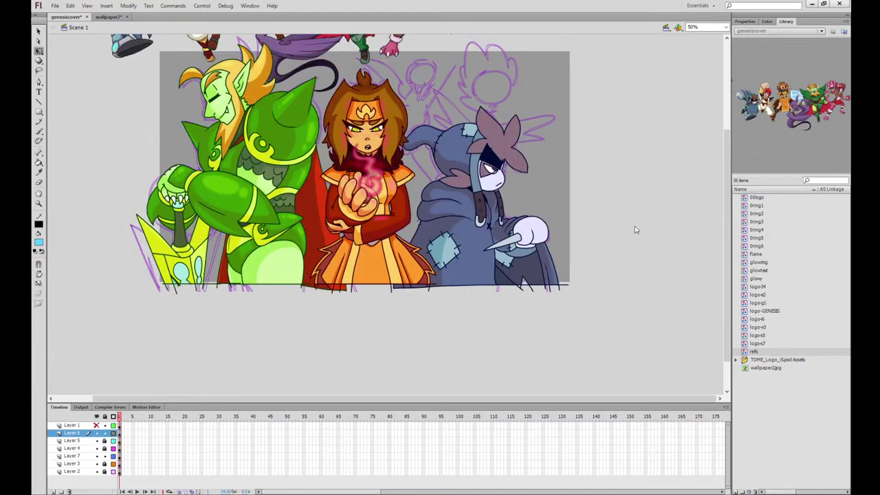
key(ctrl+shift+v)
drag(321, 170, 532, 246)
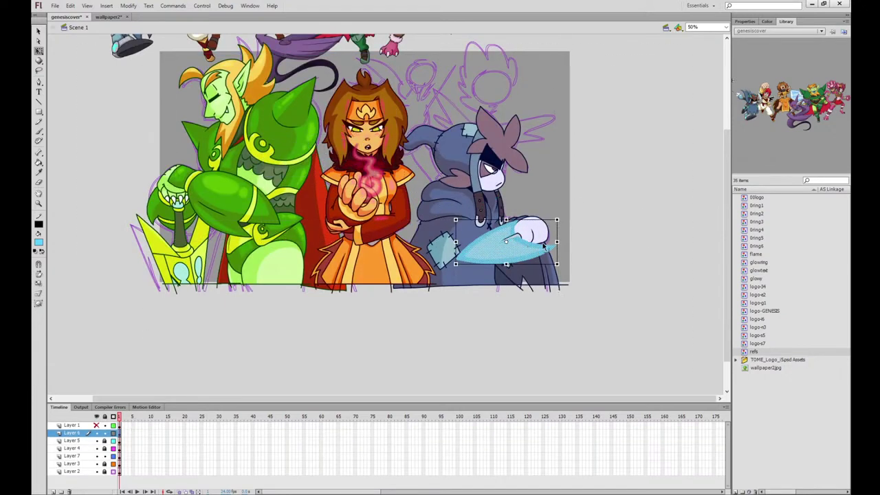
key(ctrl+equal)
key(ctrl+equal)
drag(486, 265, 434, 282)
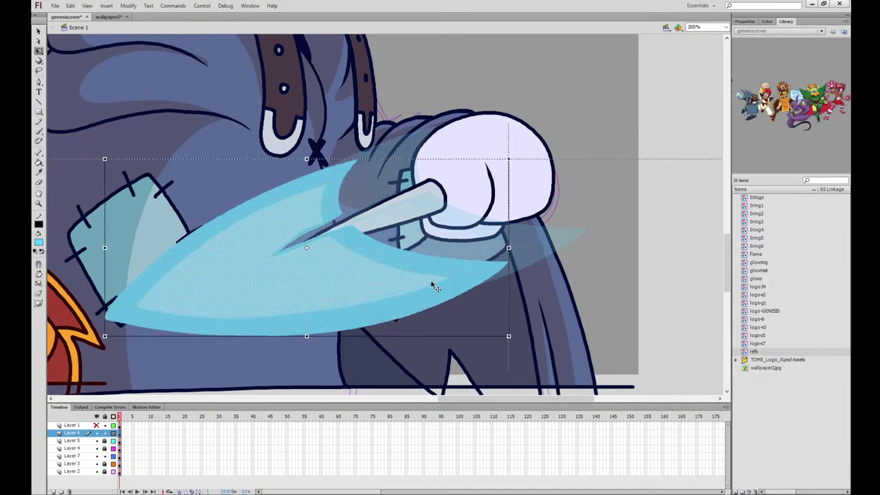
key(Delete)
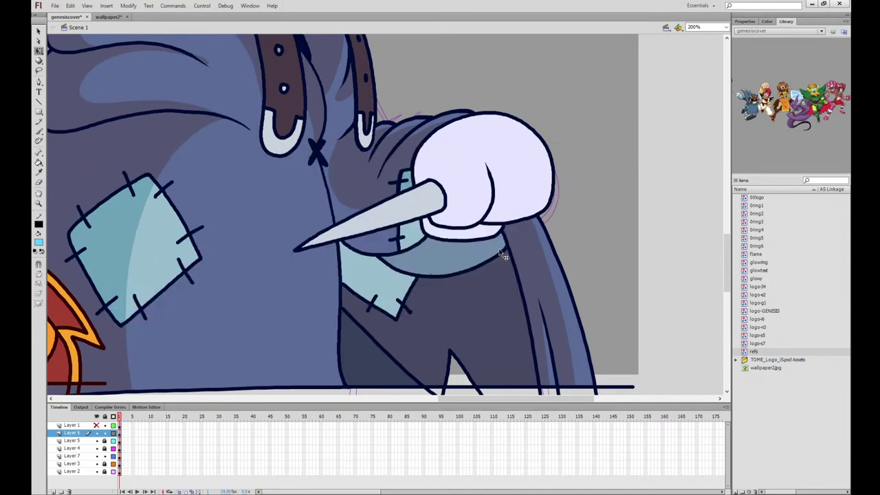
Move the slash from the flame symbol into the main scene as its own symbol named blade, fitted around the spike
key(ctrl+e)
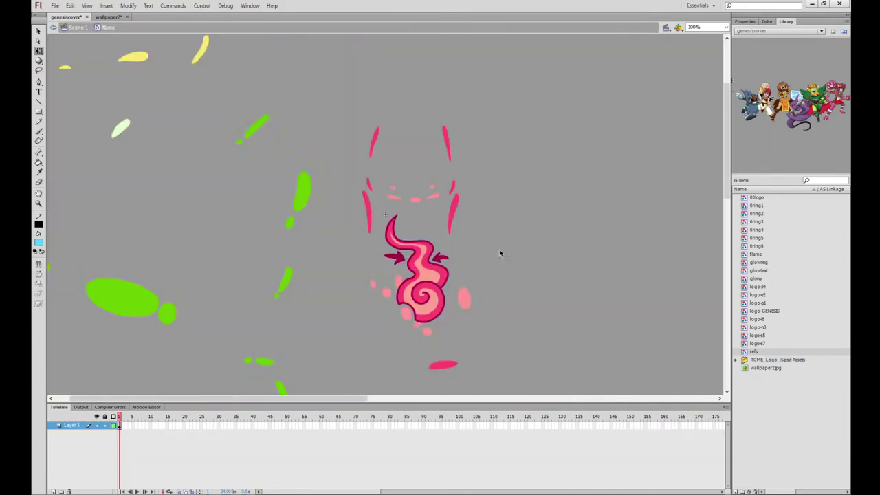
drag(372, 399, 508, 382)
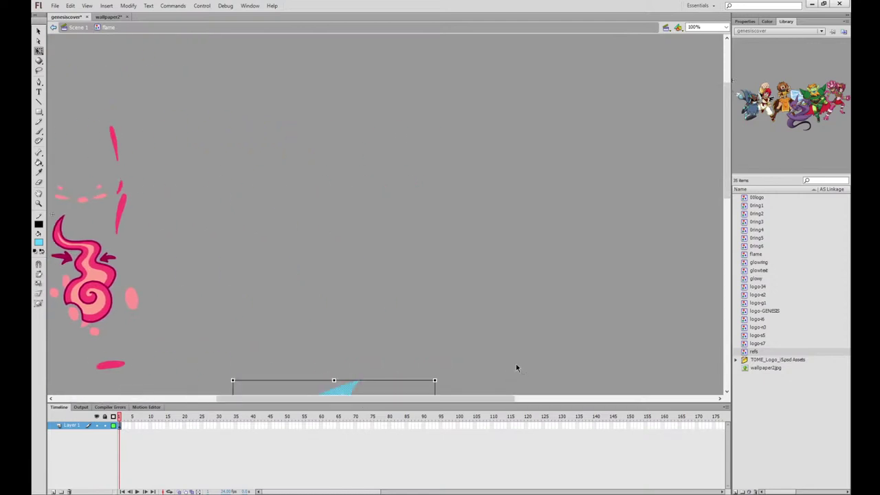
click(76, 27)
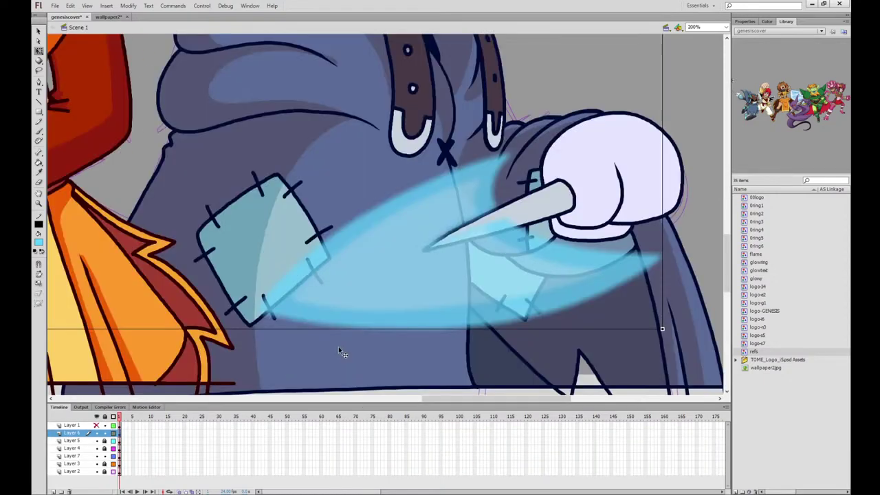
click(475, 266)
drag(473, 266, 513, 291)
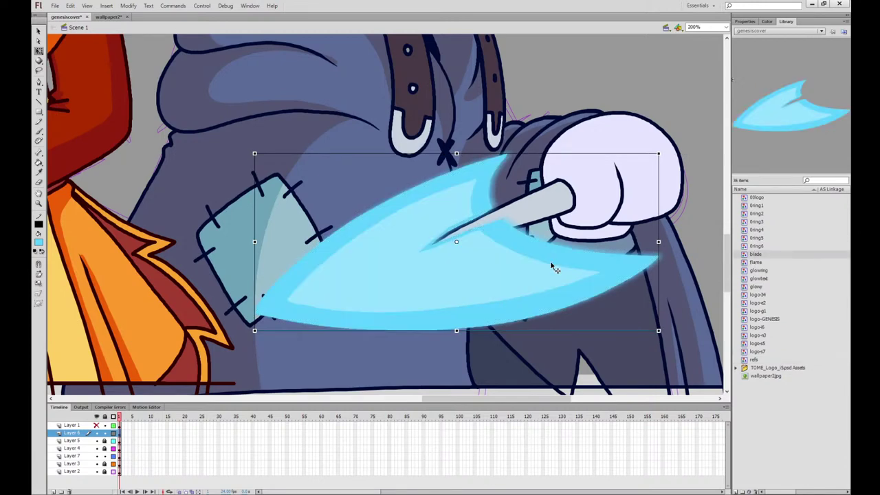
double_click(555, 265)
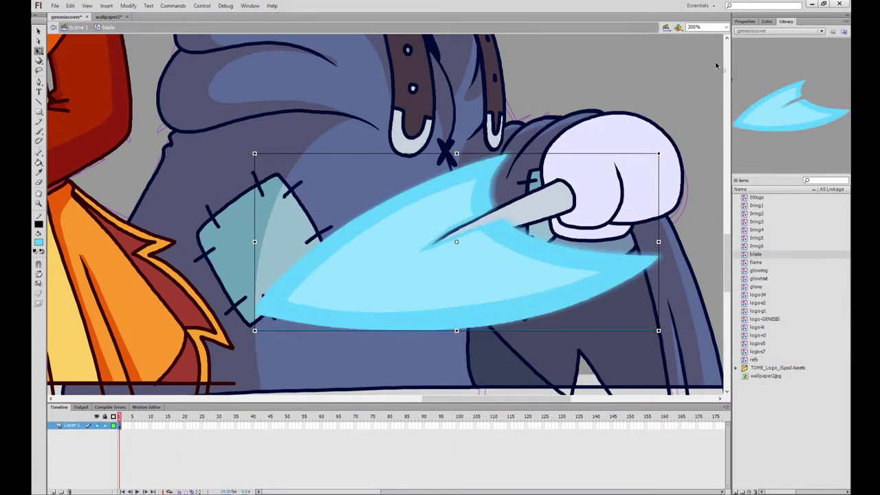
click(80, 27)
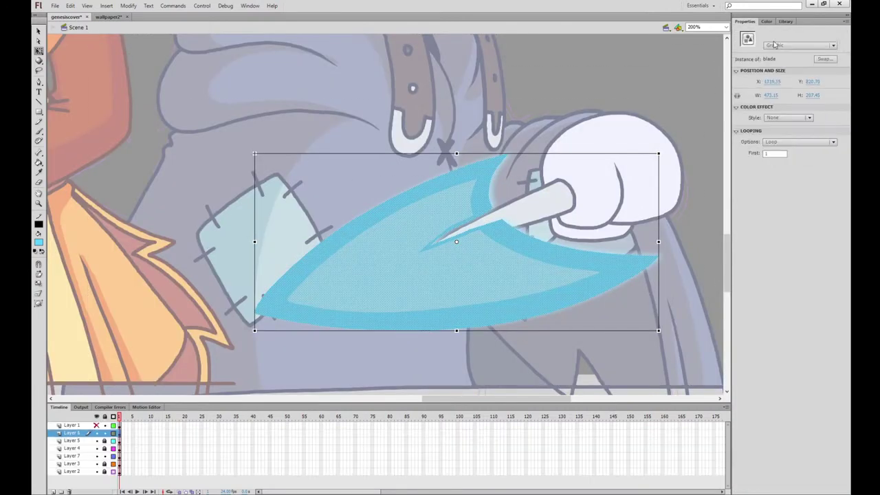
Set the blade instance to Movie Clip and give it a Blur filter of 7 px in X and Y
click(739, 490)
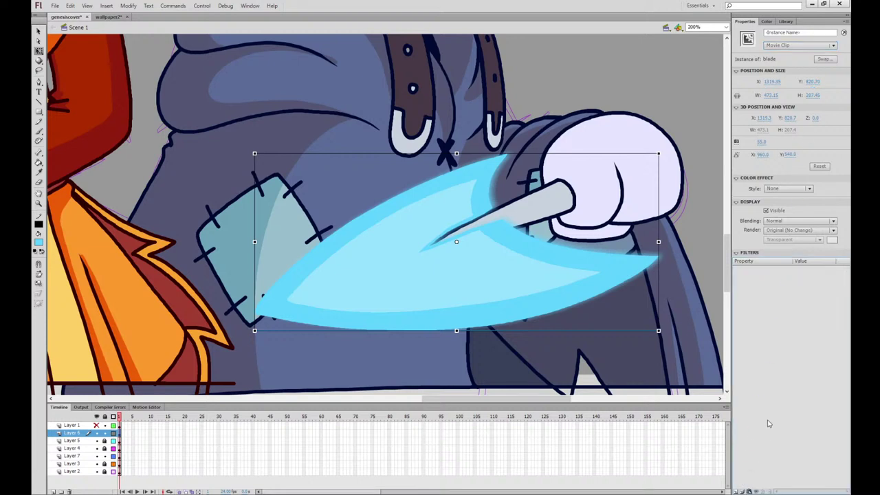
click(767, 434)
click(799, 277)
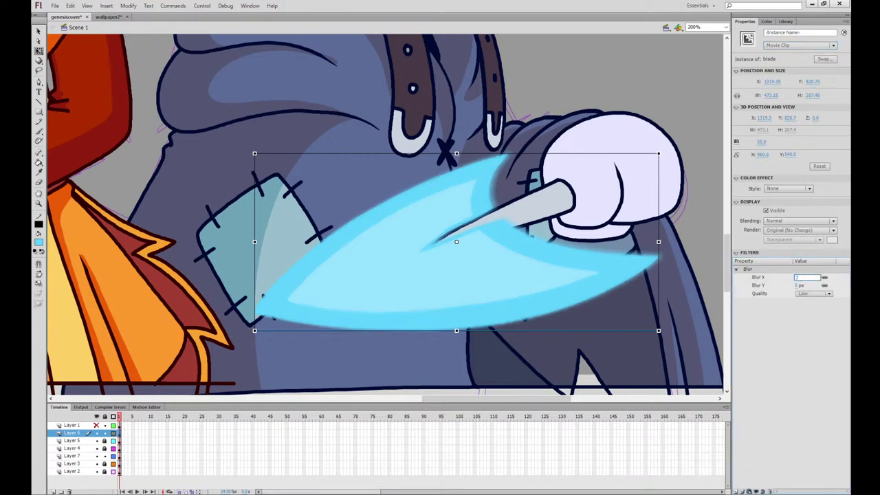
key(Return)
Add a Glow filter in a darker blue to the blade instance
click(759, 450)
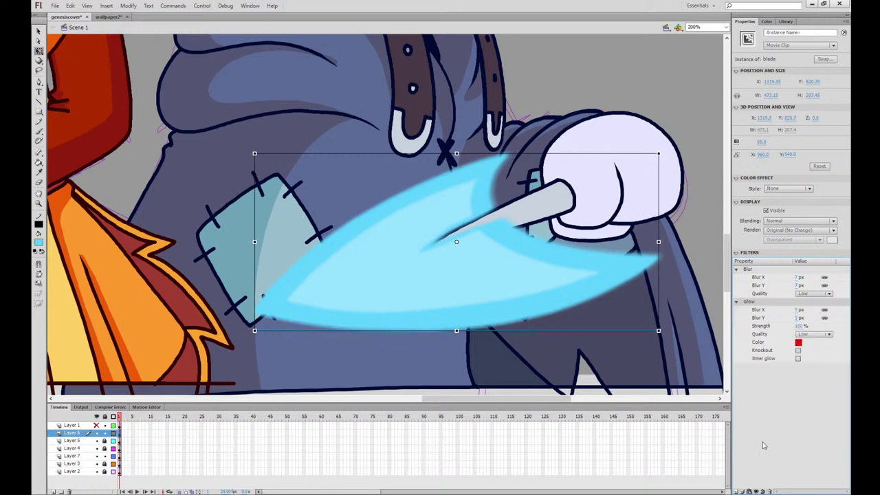
click(739, 391)
click(695, 254)
key(ctrl+1)
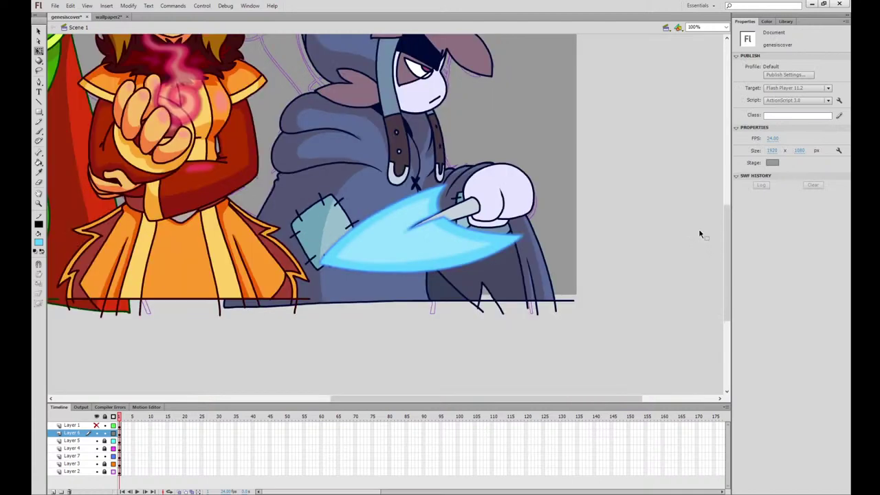
Sample the pale lavender shading colour from wallpaper2 and select the hooded character's hand and face fills in genesiscover
key(ctrl+minus)
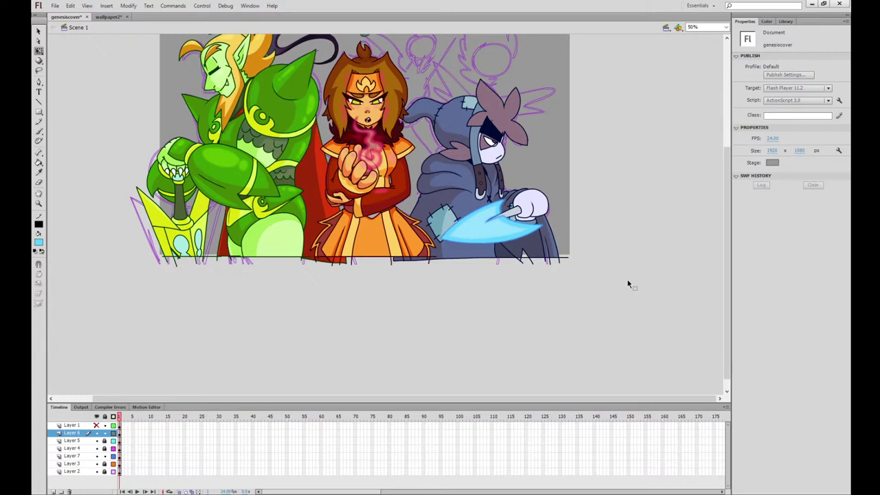
key(ctrl+equal)
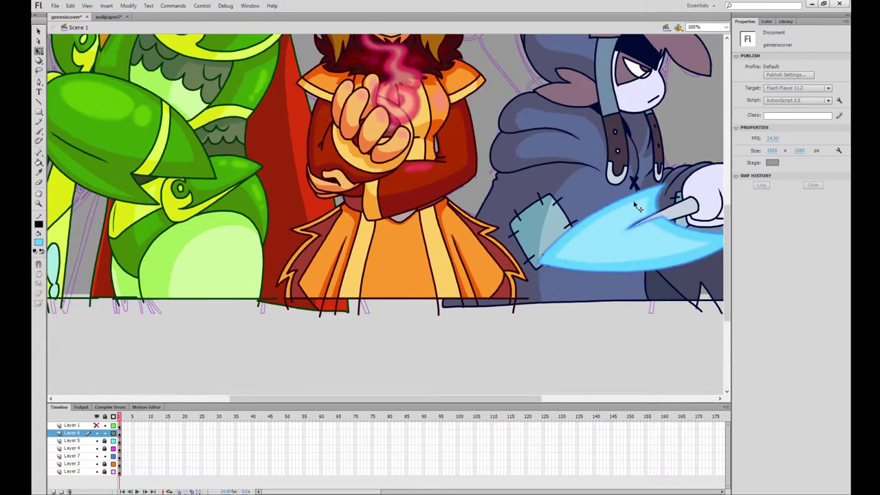
drag(638, 251, 492, 273)
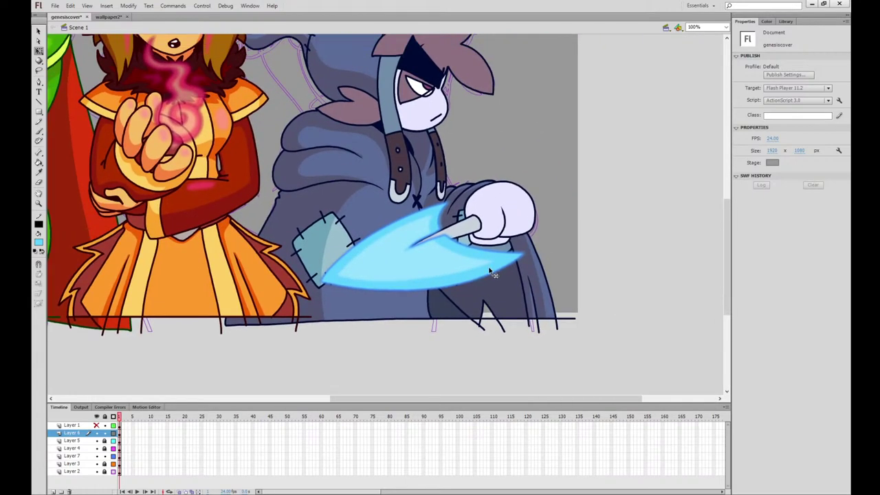
click(108, 17)
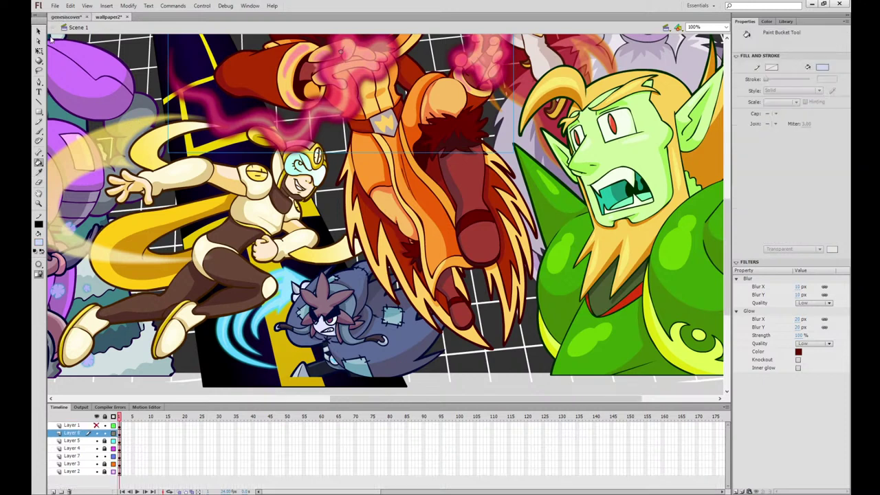
click(56, 17)
click(521, 200)
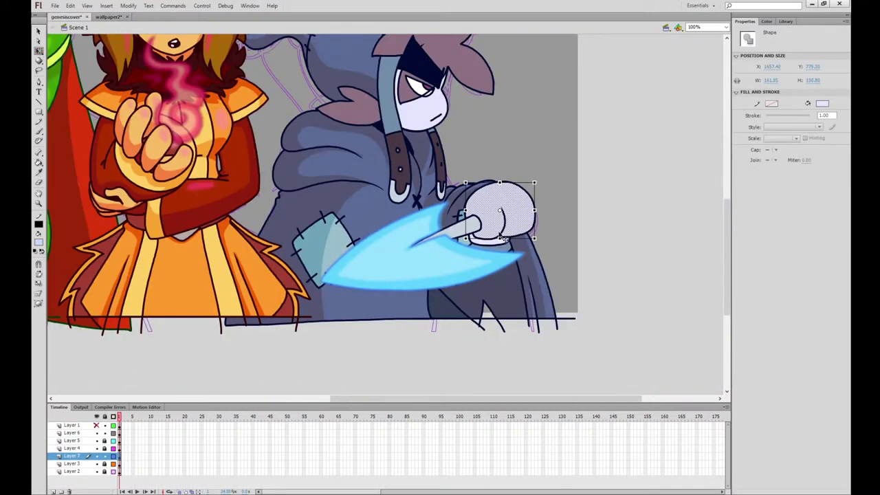
drag(503, 238, 503, 245)
shift+click(434, 110)
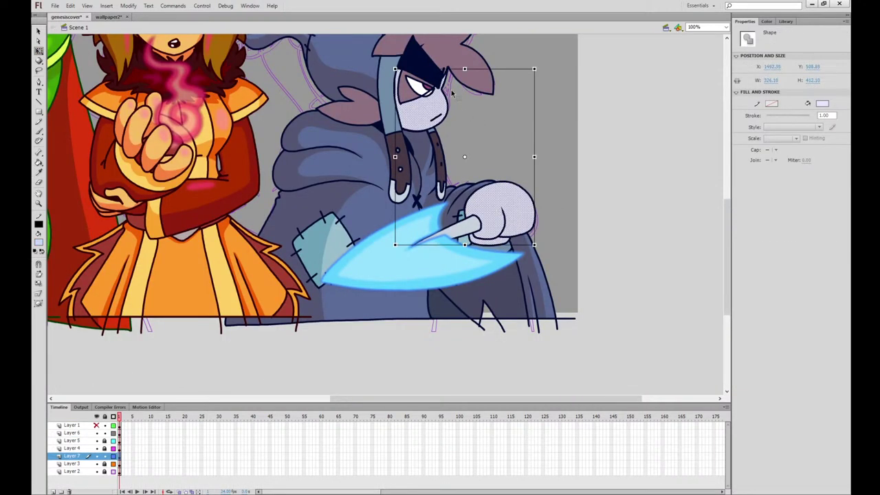
key(ctrl+=)
Brush pale lavender shading contours inside the hand, around the thumb and along the outer edge of the fist
click(39, 131)
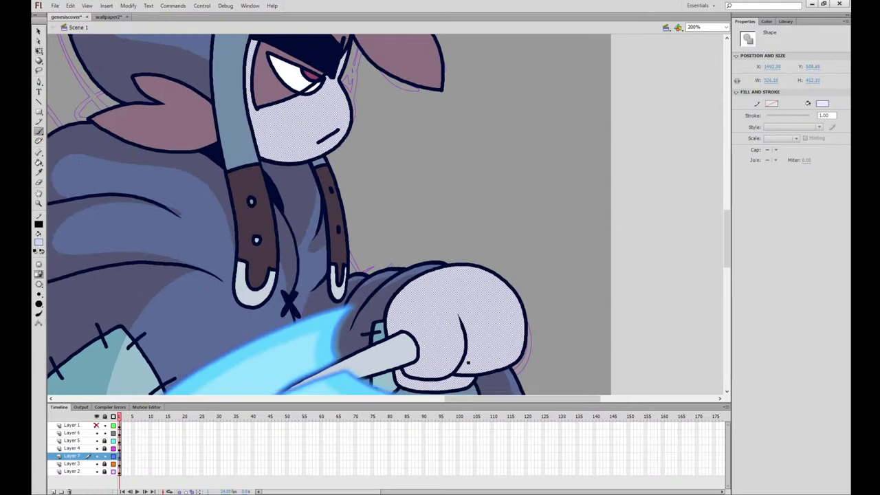
drag(383, 312, 415, 294)
key(ctrl+shift+a)
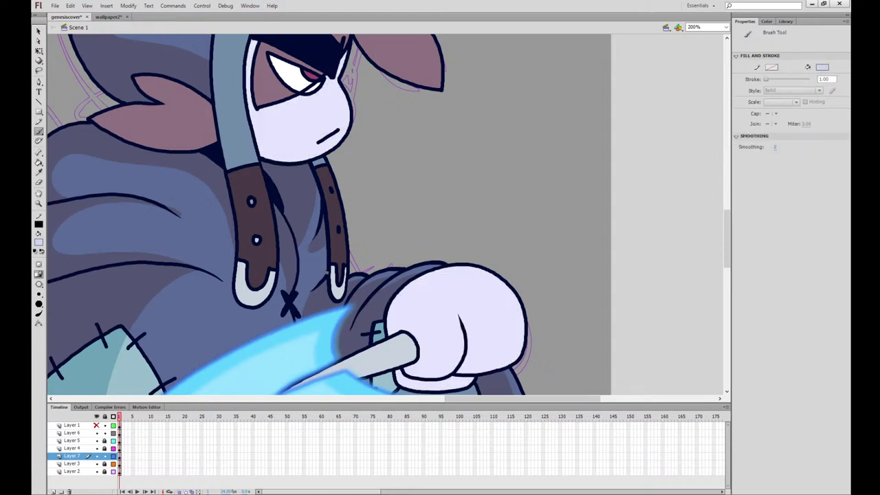
key(ctrl+a)
drag(427, 378, 427, 378)
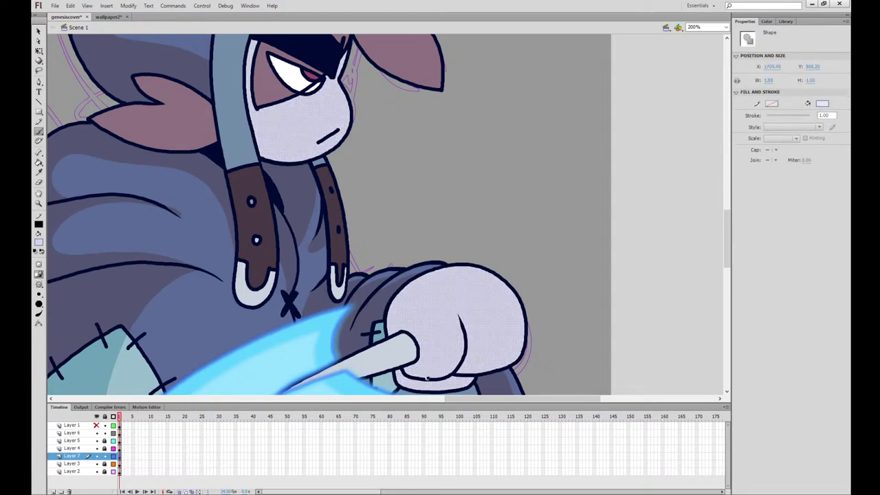
key(ctrl+z)
drag(517, 289, 511, 231)
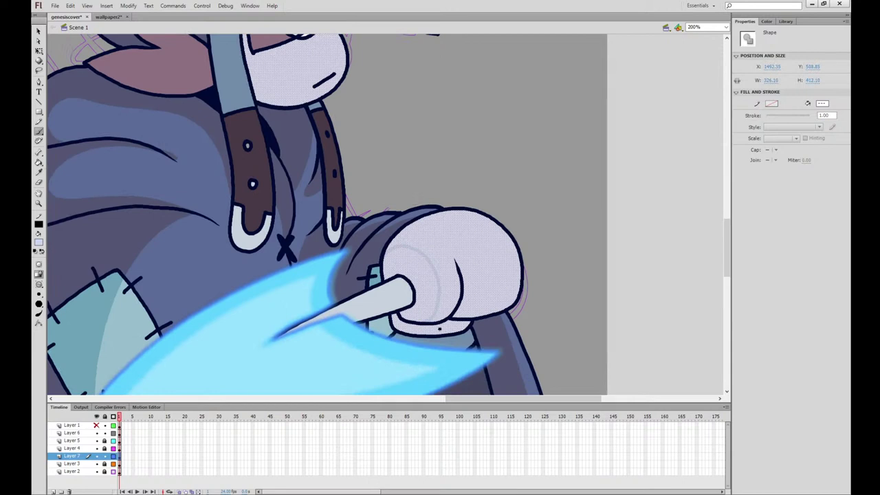
click(456, 261)
key(ctrl+z)
click(514, 303)
drag(440, 211, 514, 310)
Fill the outlined shading areas of the hand with the pale lavender
click(38, 51)
click(184, 138)
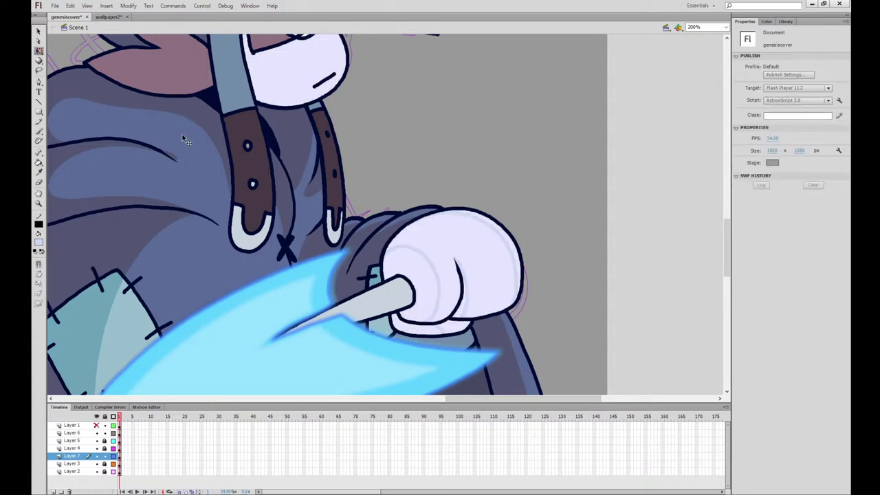
click(38, 162)
click(473, 264)
click(455, 317)
Select the face fill and brush pale lavender shading contours beside the nose bridge, under the eye and along the cheek
mouse_move(538, 177)
mouse_down()
mouse_move(613, 348)
mouse_move(615, 390)
mouse_up()
click(39, 50)
click(384, 249)
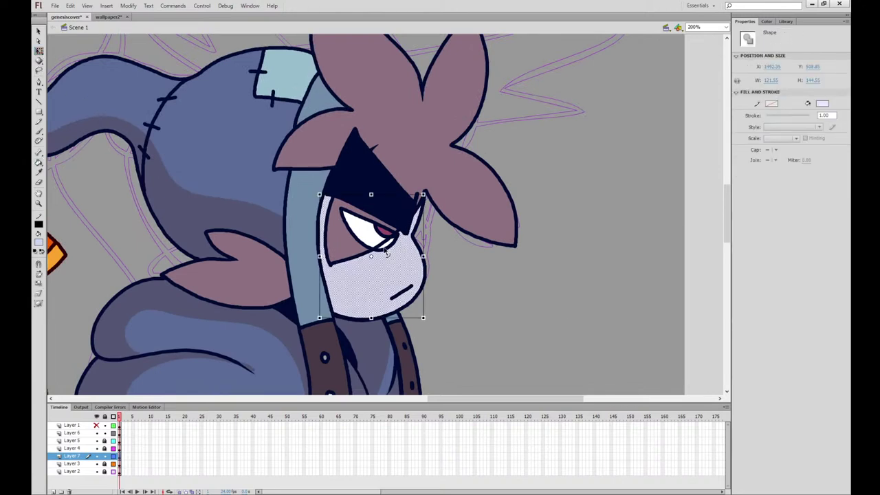
click(39, 130)
drag(421, 211, 404, 235)
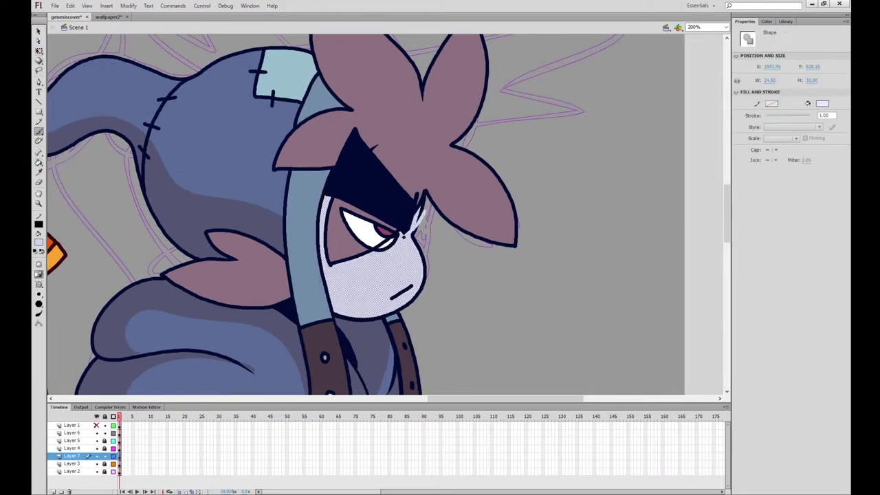
mouse_move(330, 274)
mouse_down()
mouse_move(322, 278)
mouse_move(337, 282)
mouse_move(351, 314)
mouse_up()
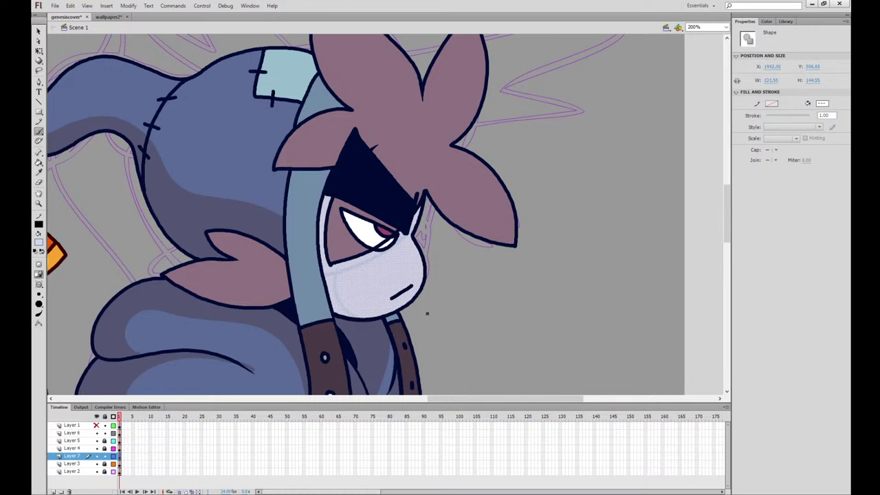
Fill the outlined shading areas of the face beside the hood trim with the pale lavender
click(39, 51)
click(98, 178)
key(k)
click(322, 206)
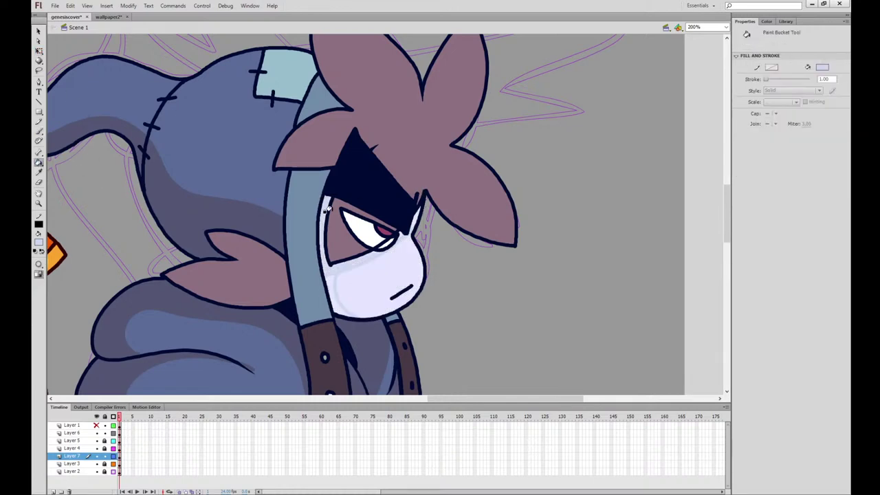
click(332, 269)
Sample the darker purple from wallpaper2 and select the mauve fills of the head flower and the petals behind the neck
click(101, 17)
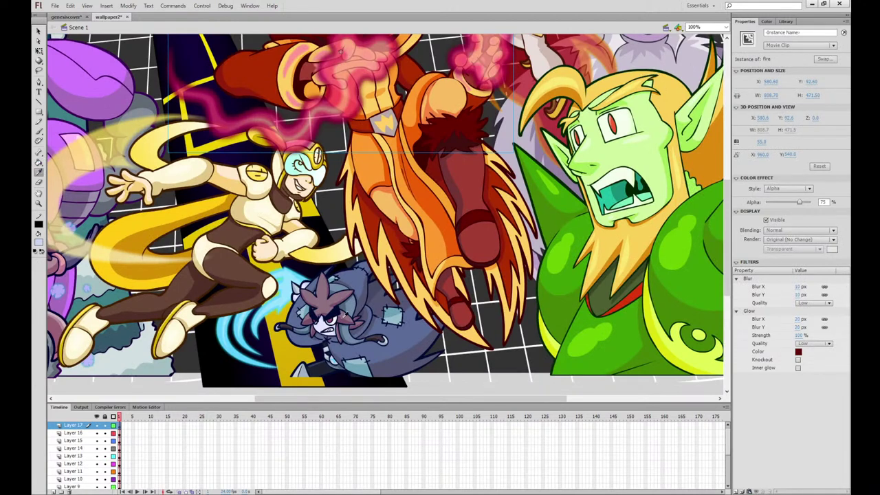
click(38, 51)
click(67, 16)
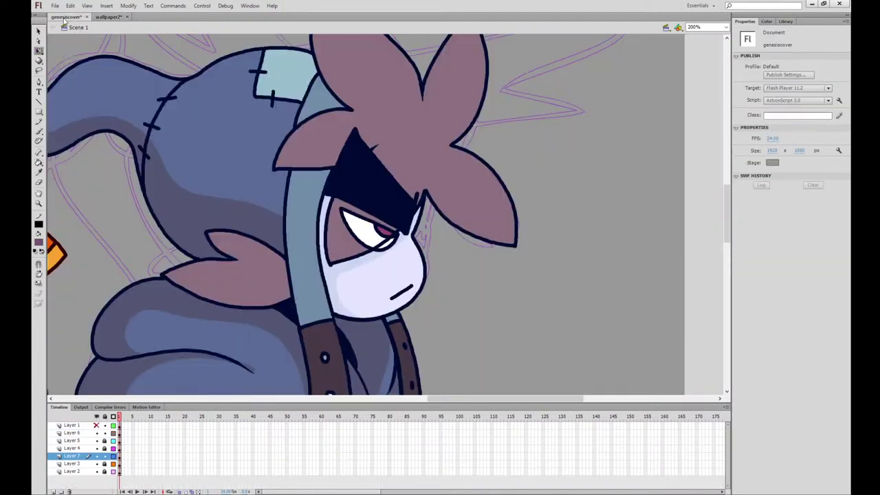
click(435, 175)
shift+click(260, 268)
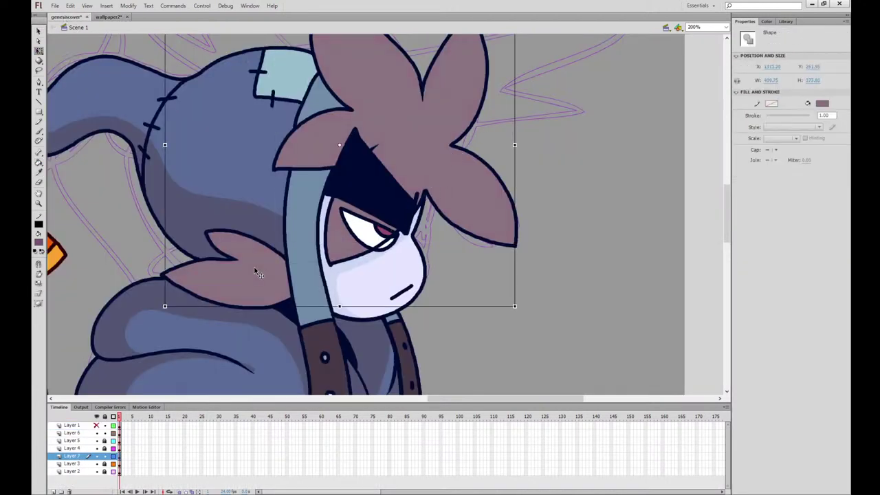
Brush darker purple shading lines along the neck petals, the two lower flower petals and the eye patch
key(b)
mouse_move(161, 273)
mouse_down()
mouse_move(264, 275)
mouse_move(209, 234)
mouse_move(256, 259)
mouse_move(209, 233)
mouse_move(160, 272)
mouse_move(227, 290)
mouse_move(288, 270)
mouse_move(192, 282)
mouse_move(156, 272)
mouse_up()
key(ctrl+z)
key(ctrl+z)
drag(463, 121, 430, 171)
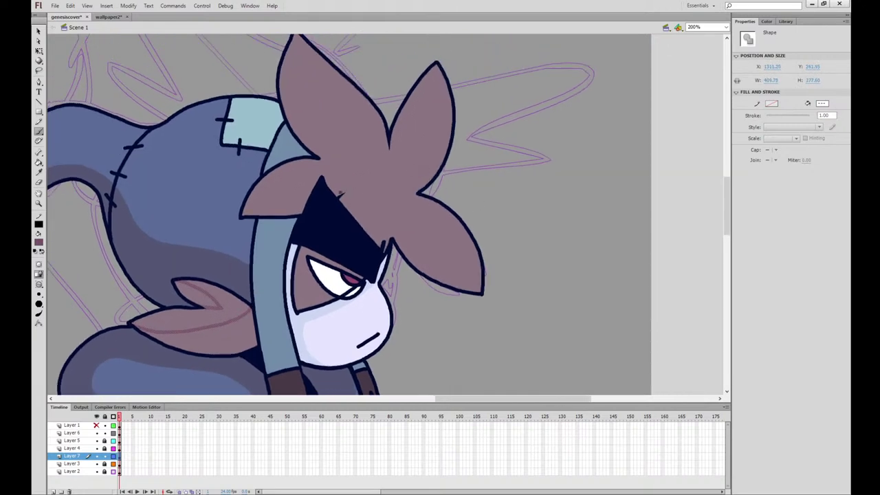
mouse_move(340, 191)
mouse_down()
mouse_move(301, 182)
mouse_move(242, 218)
mouse_up()
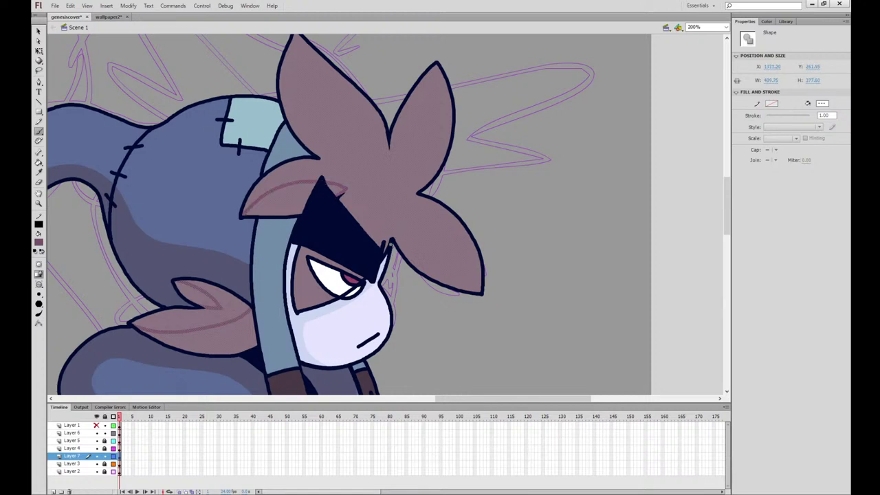
mouse_move(390, 244)
mouse_down()
mouse_move(391, 235)
mouse_move(305, 294)
mouse_move(297, 316)
mouse_up()
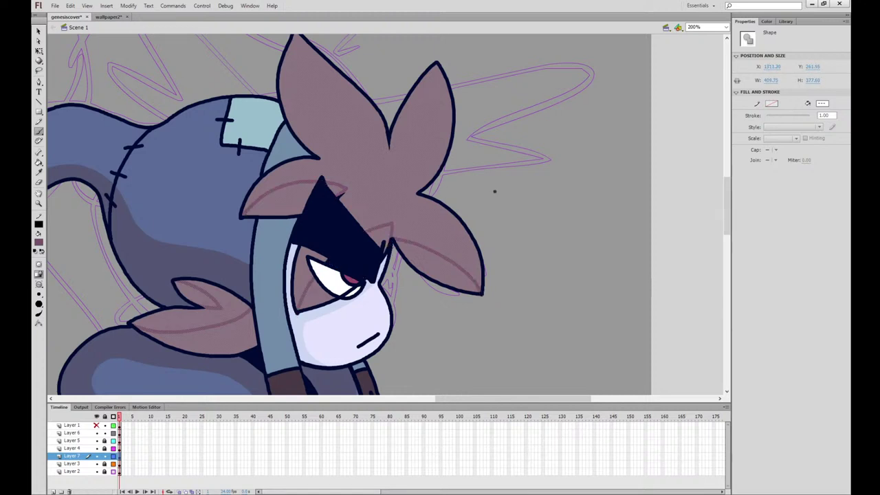
Brush darker purple shading lines down the centres of the two upper flower petals
drag(485, 180, 482, 219)
drag(439, 98, 400, 242)
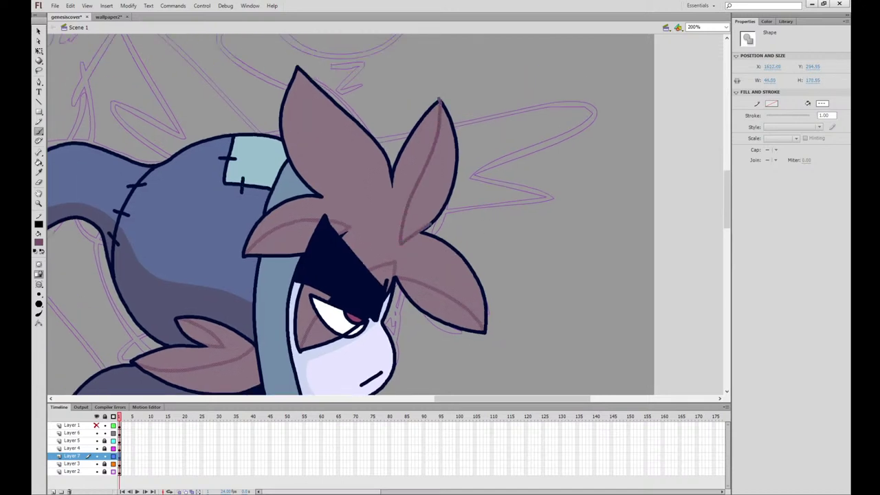
mouse_move(310, 187)
mouse_down()
mouse_move(362, 196)
mouse_move(303, 75)
mouse_up()
key(ctrl+z)
mouse_move(322, 197)
mouse_down()
mouse_move(371, 207)
mouse_move(292, 59)
mouse_up()
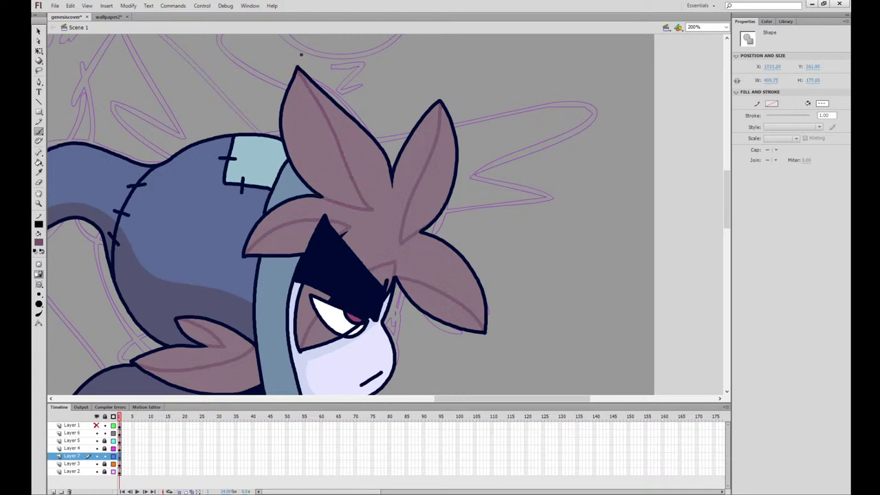
Fill the shaded sides of the flower petals, eye patch and neck petals with the darker purple
click(39, 52)
click(38, 163)
click(299, 213)
click(330, 177)
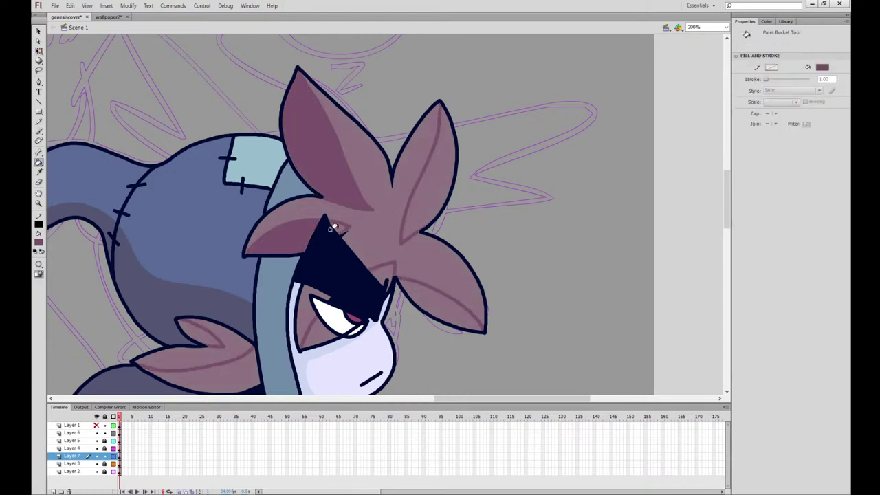
click(386, 262)
click(314, 320)
click(426, 295)
click(415, 208)
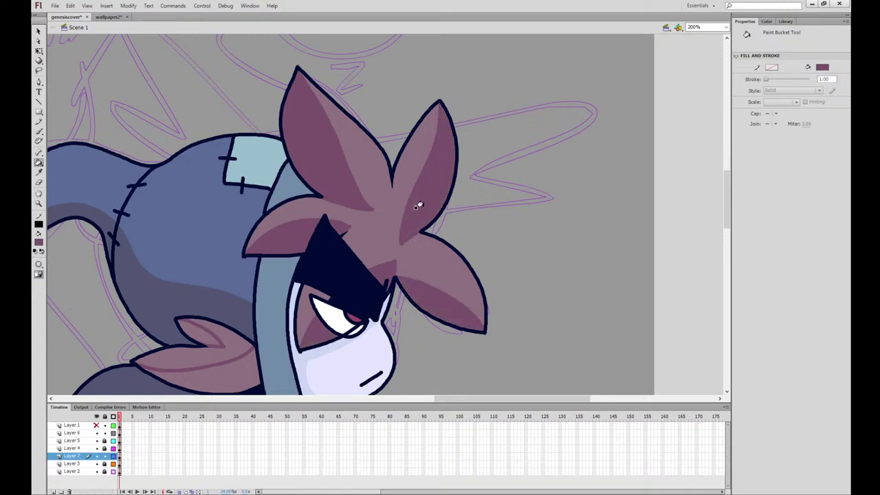
drag(242, 338, 307, 225)
click(308, 233)
click(269, 220)
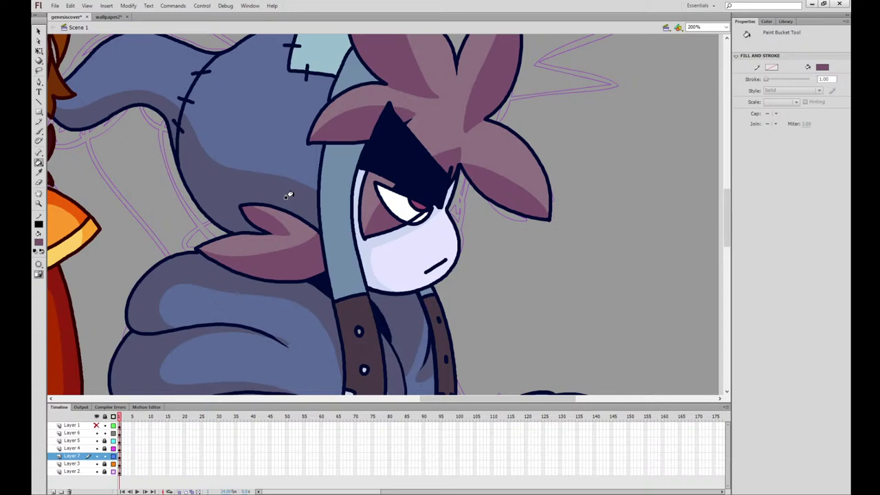
Select the dark navy fill and brush darker purple over it to extend the eye patch along the upper eyelid
key(q)
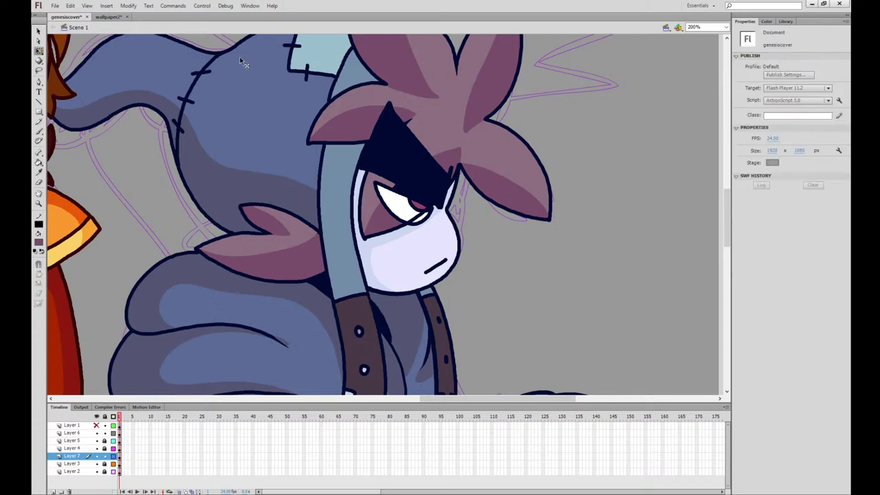
key(ctrl+a)
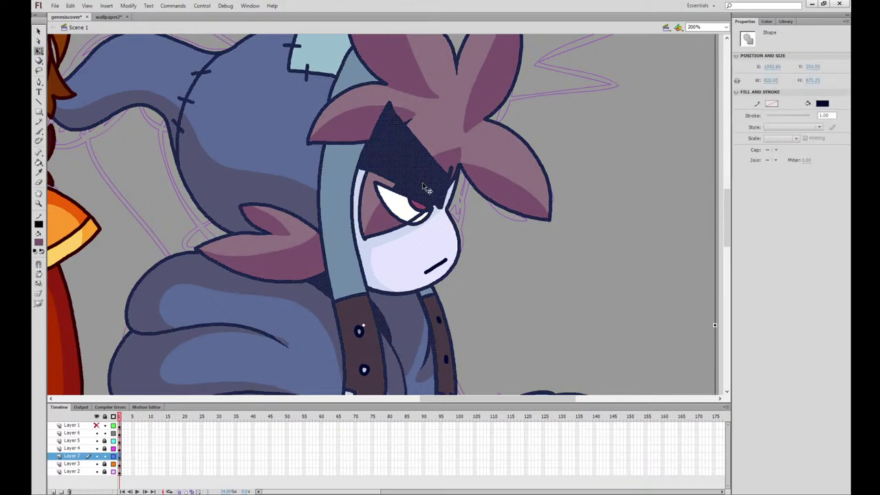
click(39, 132)
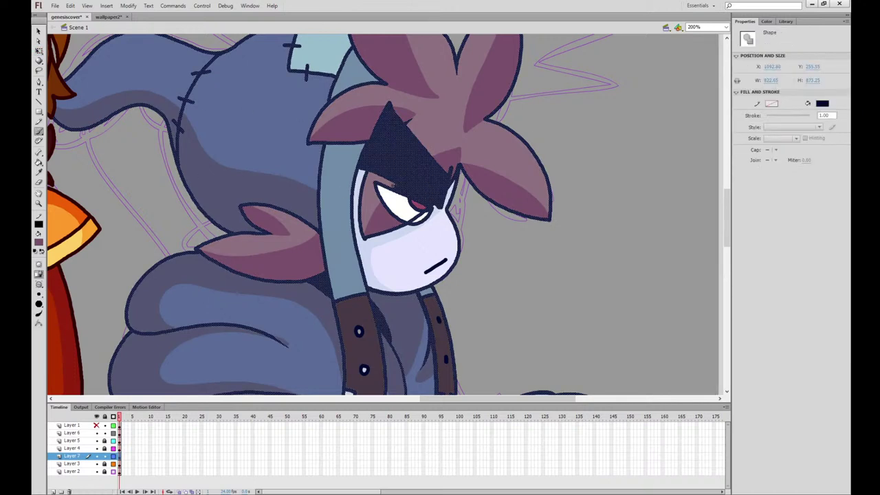
drag(394, 185, 410, 193)
key(ctrl+z)
click(38, 51)
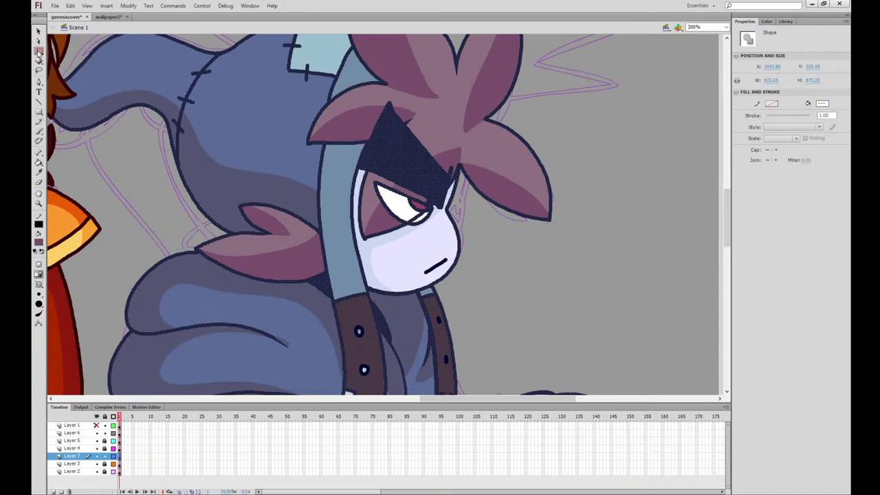
click(75, 166)
click(39, 172)
click(407, 174)
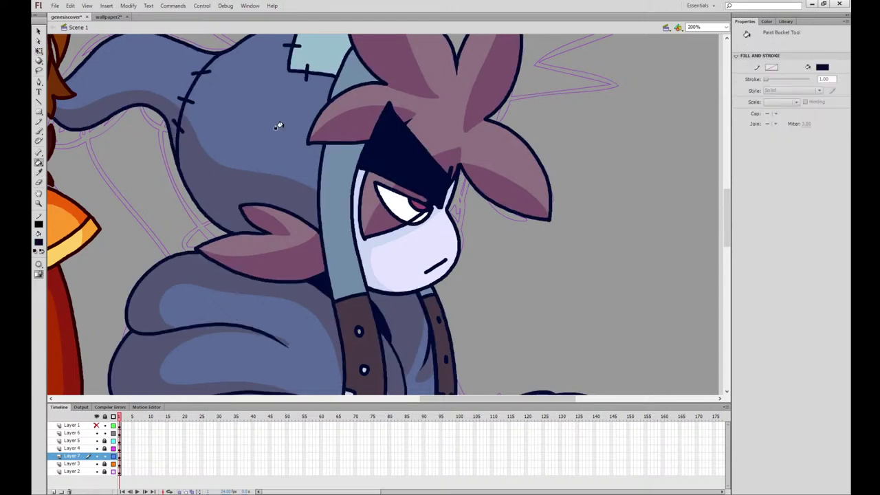
click(40, 131)
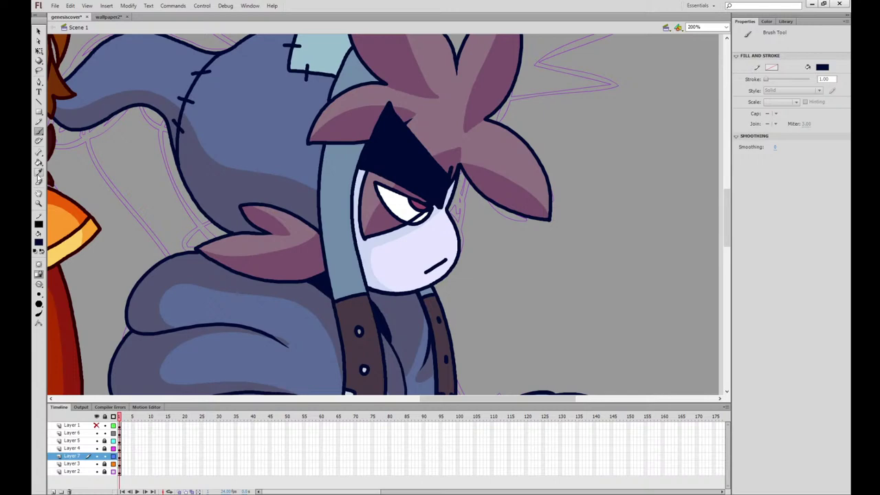
Sample the darker slate blue from wallpaper2 and select the hood trim, brown straps and pale strap tips in genesiscover for brushing
click(108, 17)
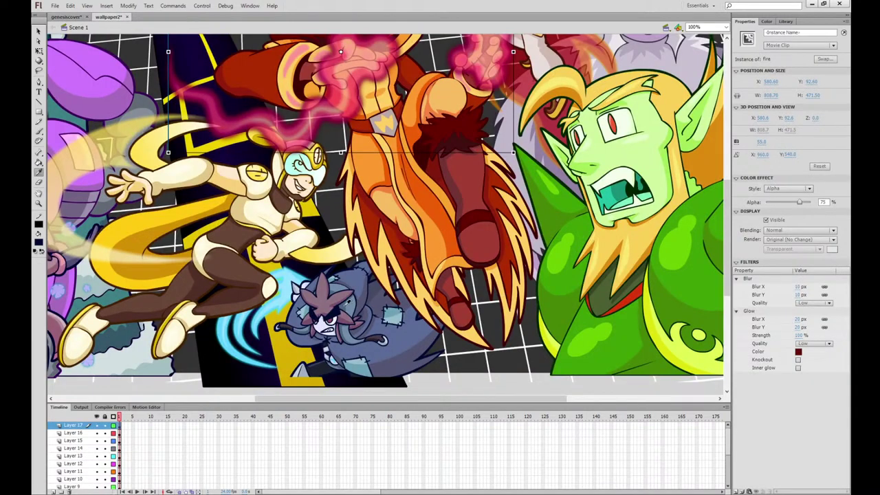
click(61, 17)
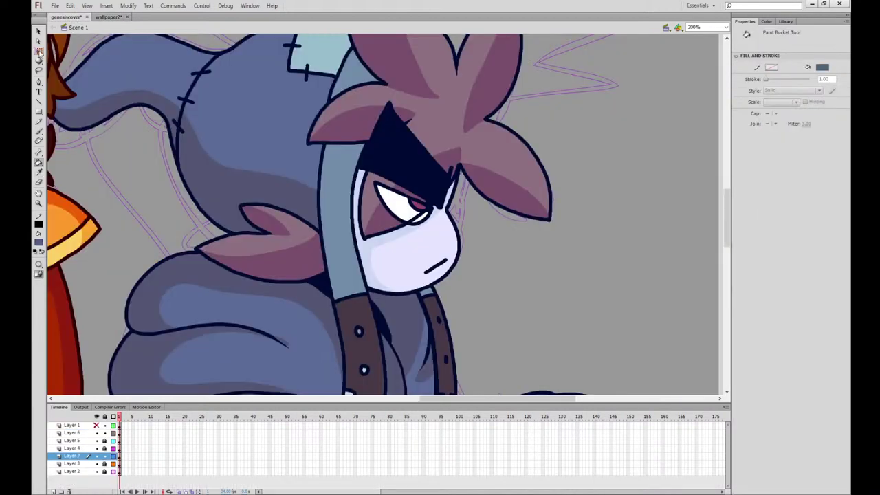
click(364, 175)
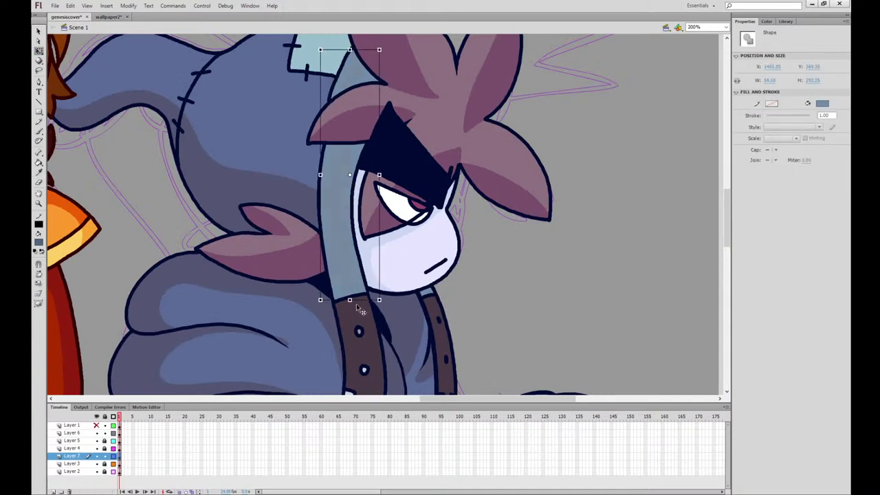
shift+click(437, 313)
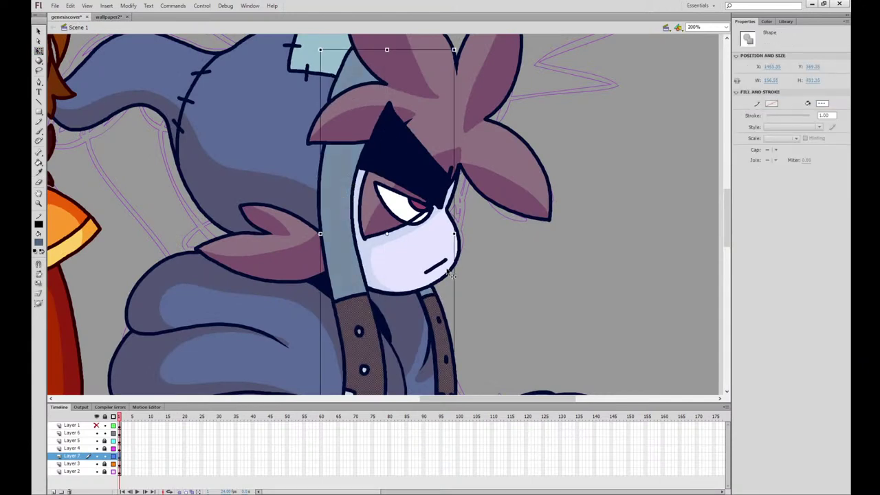
drag(724, 206, 724, 219)
key(b)
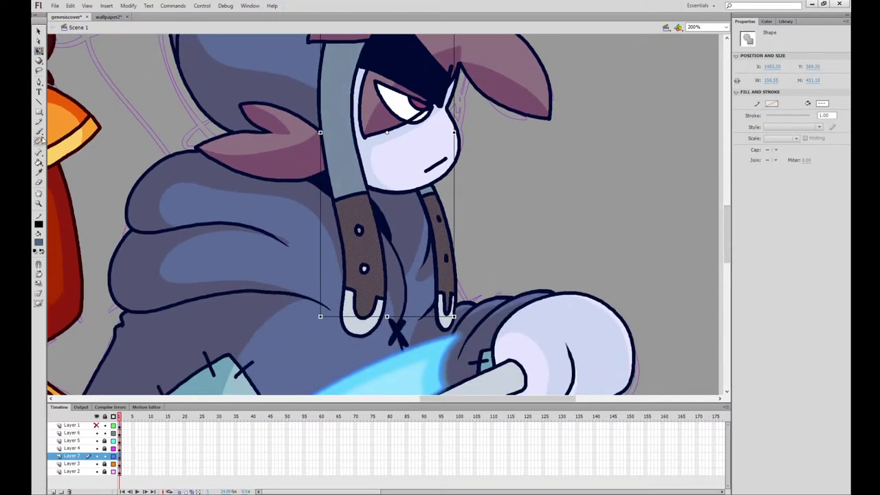
key(q)
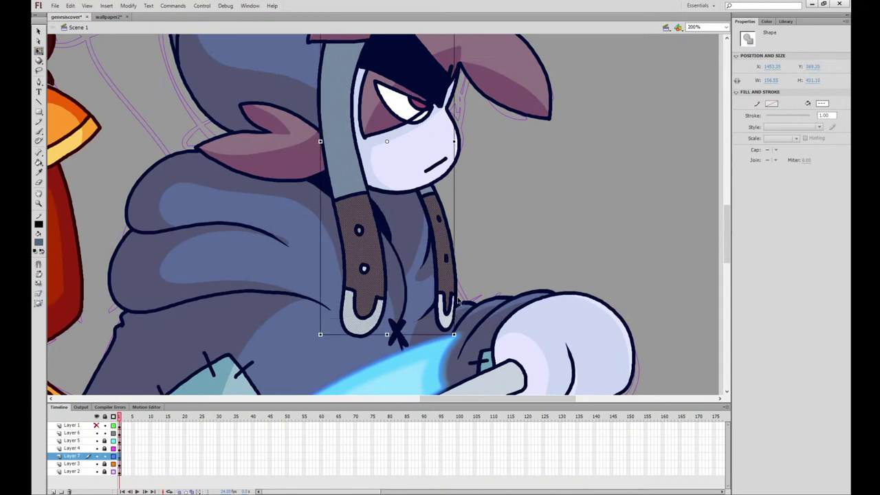
click(39, 131)
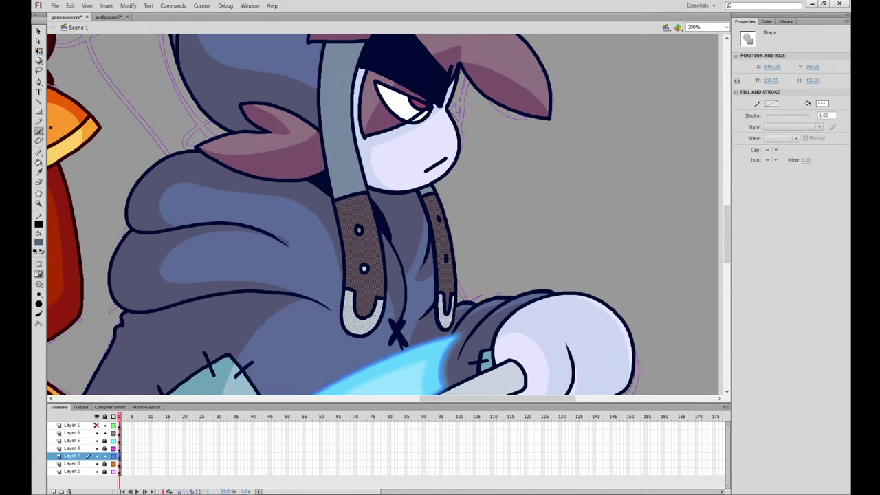
Brush slate-blue shading lines lengthwise down the hood trim, both brown straps and their pale tips
drag(353, 336, 335, 42)
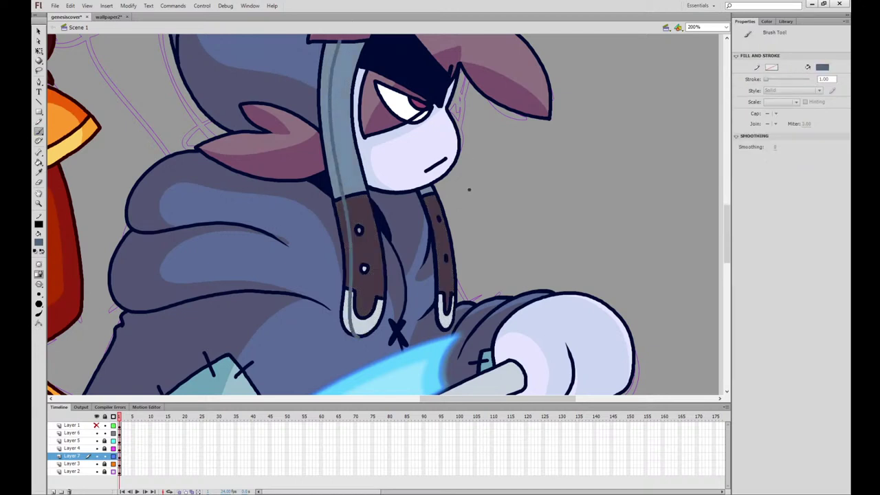
key(ctrl+z)
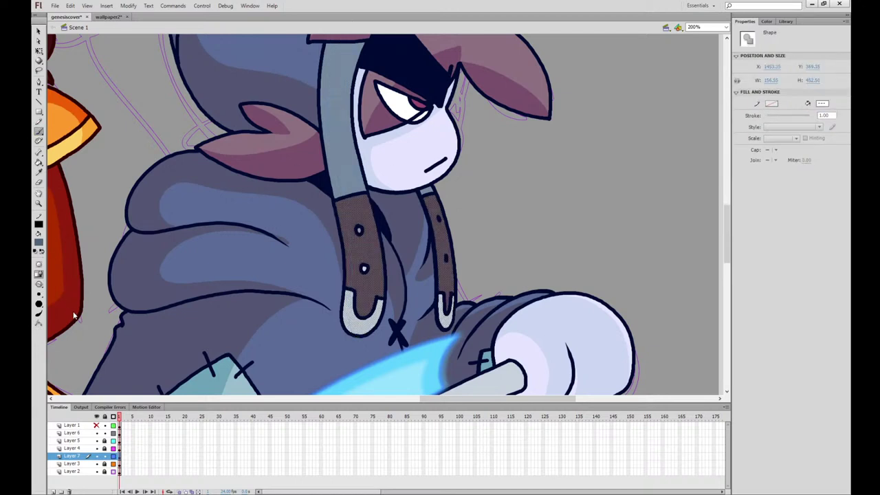
mouse_move(338, 38)
mouse_down()
mouse_move(337, 201)
mouse_move(348, 254)
mouse_up()
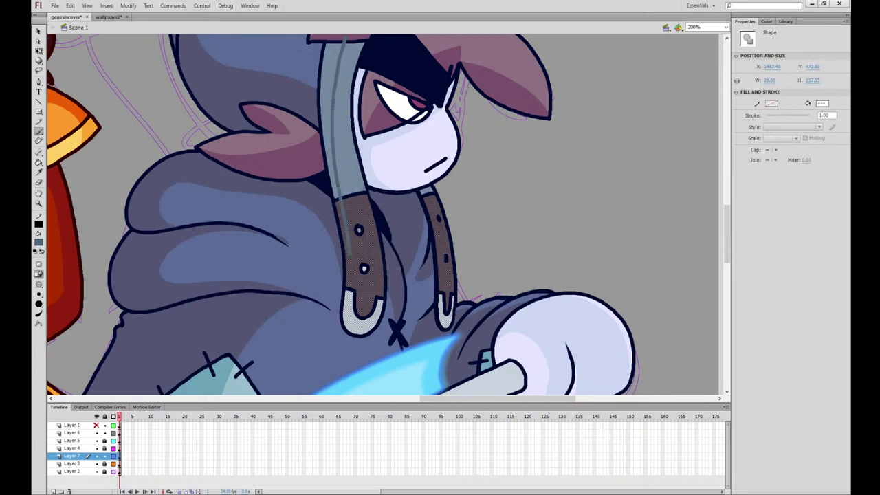
drag(347, 294, 354, 336)
drag(425, 185, 447, 328)
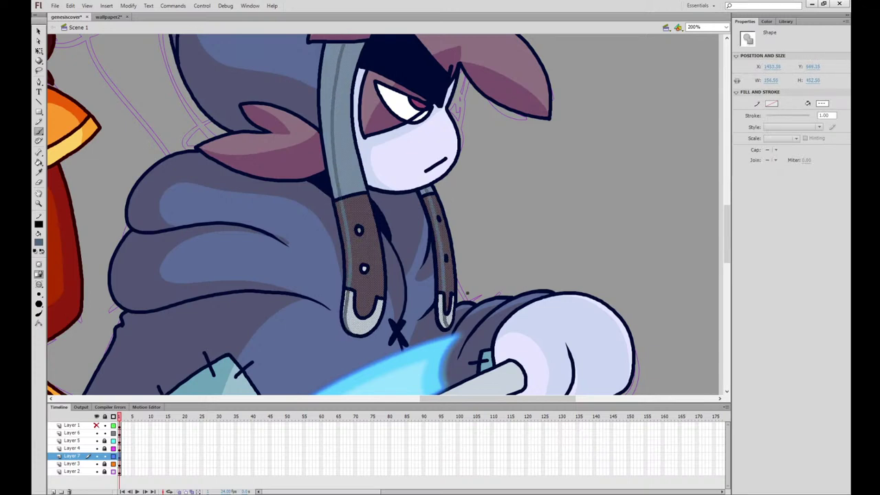
Fill the shaded sides of the hood trim and the two pale strap tips with the darker slate blue
scroll(715, 237, up, 5)
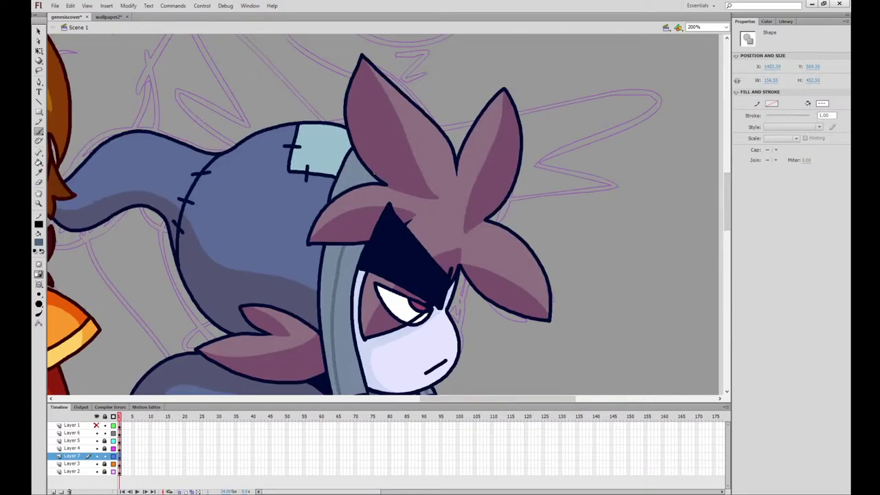
click(39, 49)
click(39, 163)
click(347, 181)
click(333, 250)
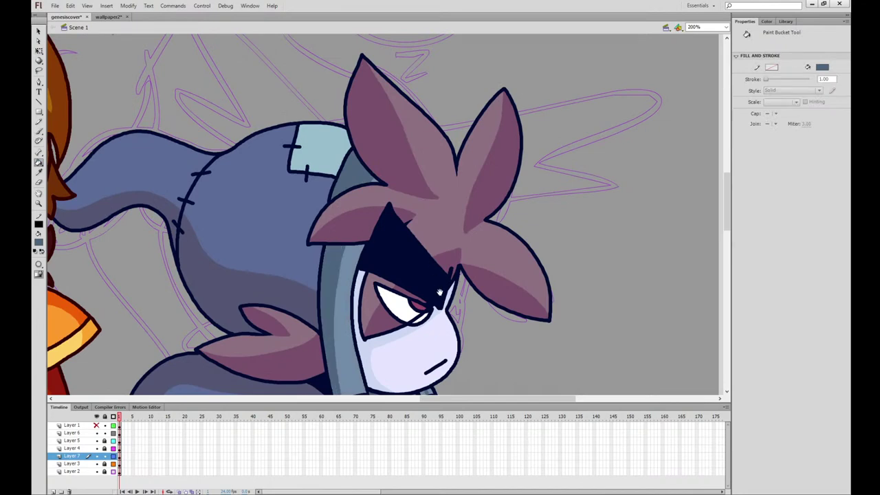
scroll(440, 292, down, 7)
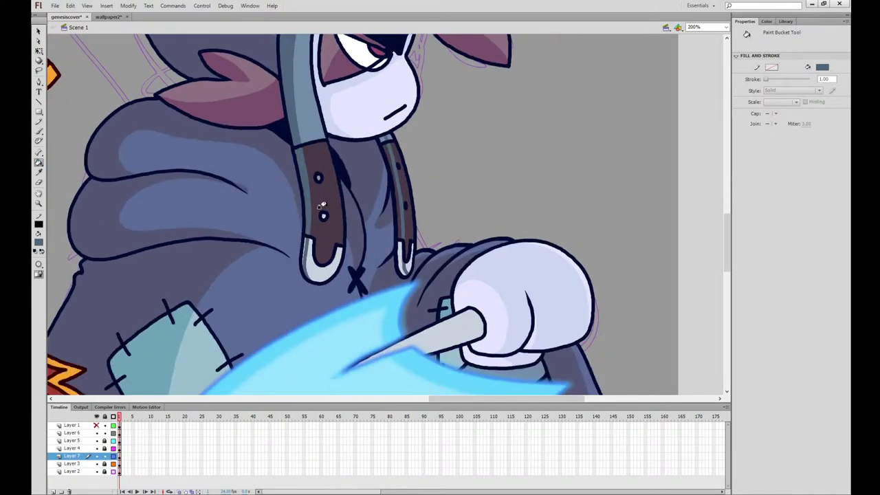
click(304, 242)
click(398, 246)
click(398, 227)
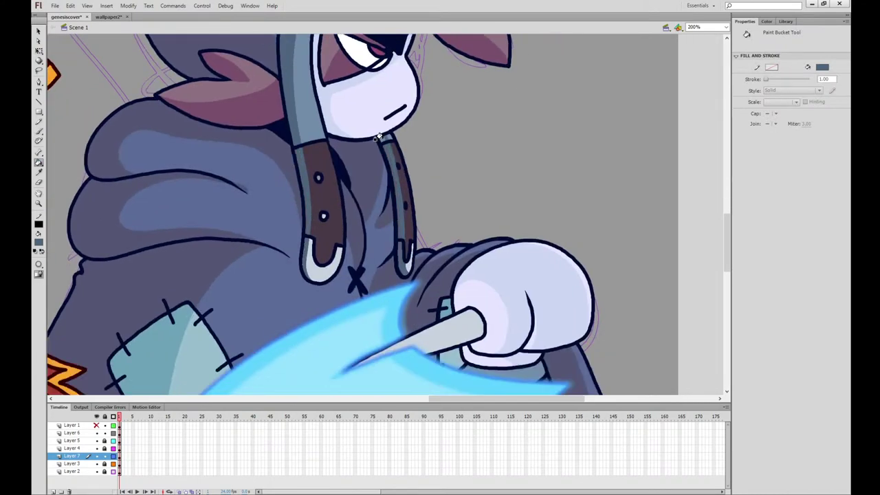
Sample a near-black shade from wallpaper2 and fill the shaded edges of the brown straps with it
click(39, 172)
click(110, 17)
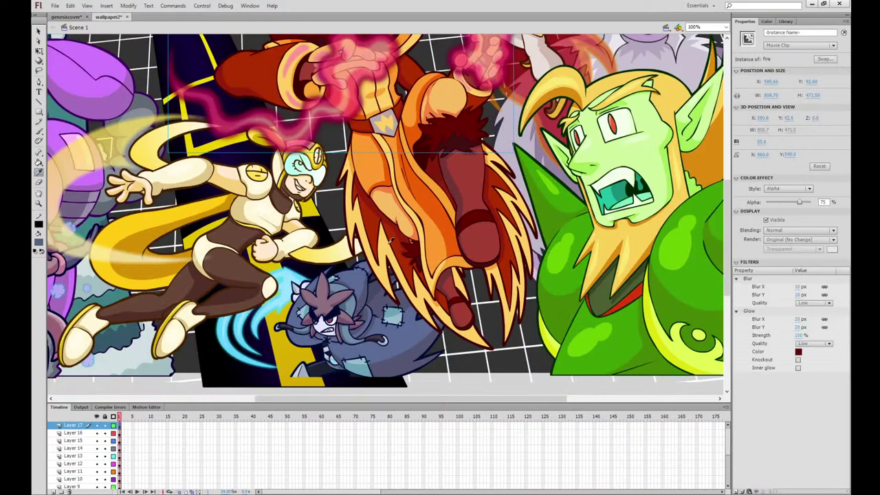
click(66, 16)
click(397, 196)
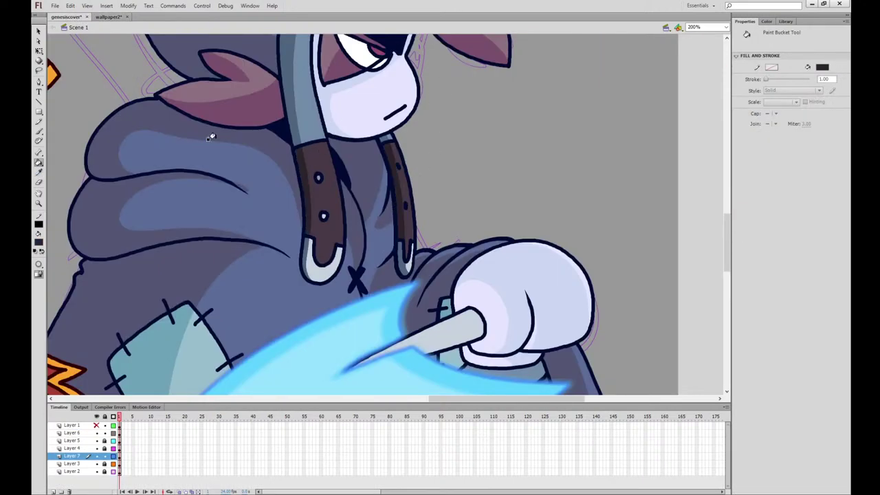
Return to wallpaper2 to sample another shading colour for the character
key(v)
click(106, 17)
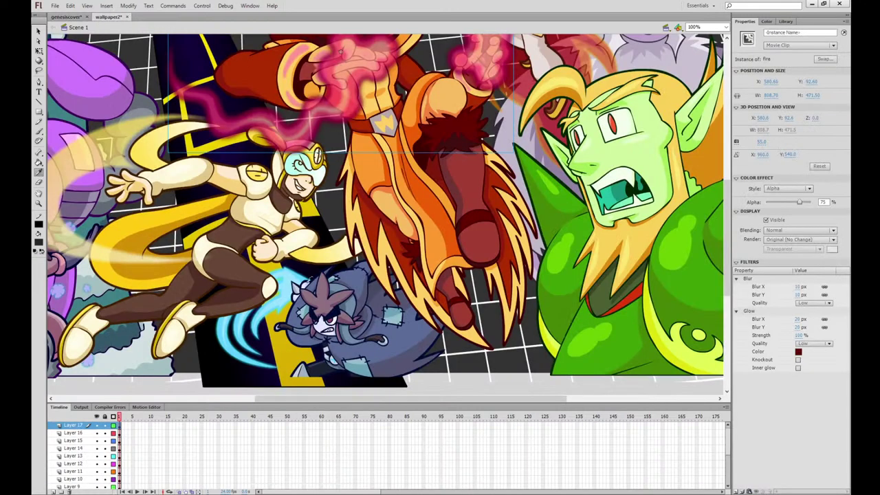
Switch to the genesiscover drawing and fill the shaded part of the farther strap's metal tip with blue-gray
key(k)
click(65, 17)
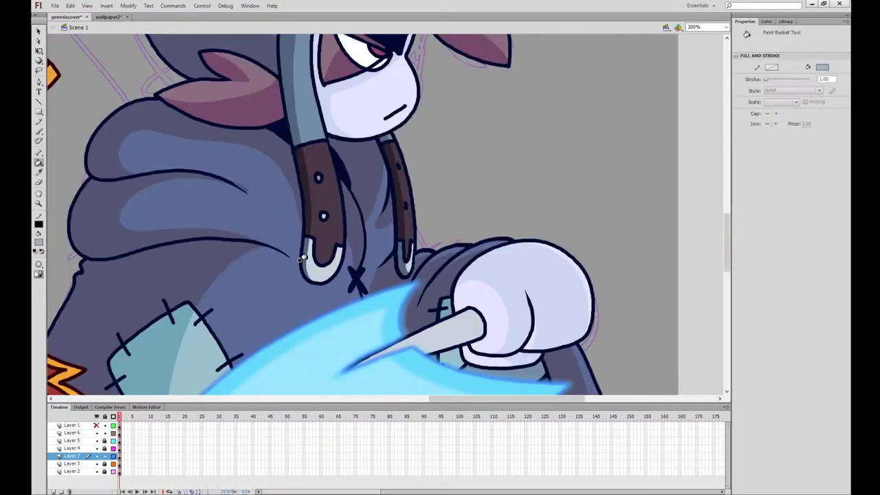
click(399, 255)
Shade the base of the spike beside the glove in blue-gray and fill the small triangular gap at the cloak's lower edge
drag(477, 329, 446, 175)
key(q)
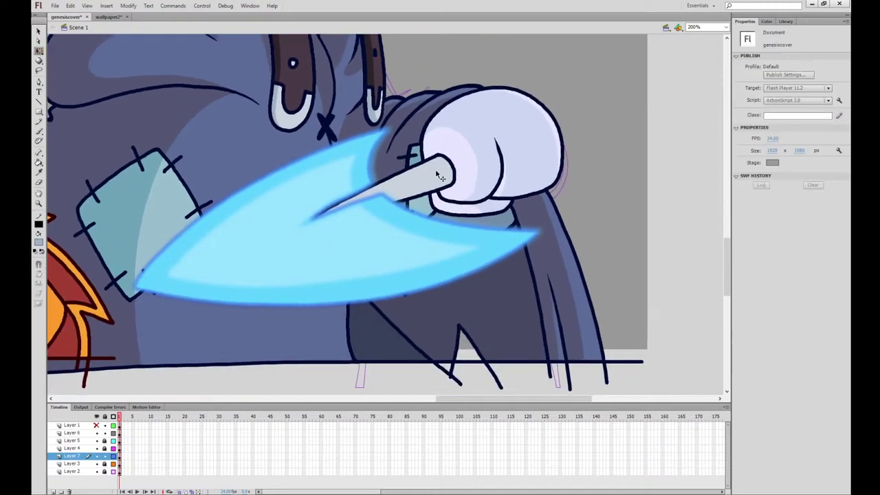
click(440, 176)
click(38, 132)
mouse_move(395, 171)
mouse_down()
mouse_move(408, 167)
mouse_move(417, 199)
mouse_up()
key(q)
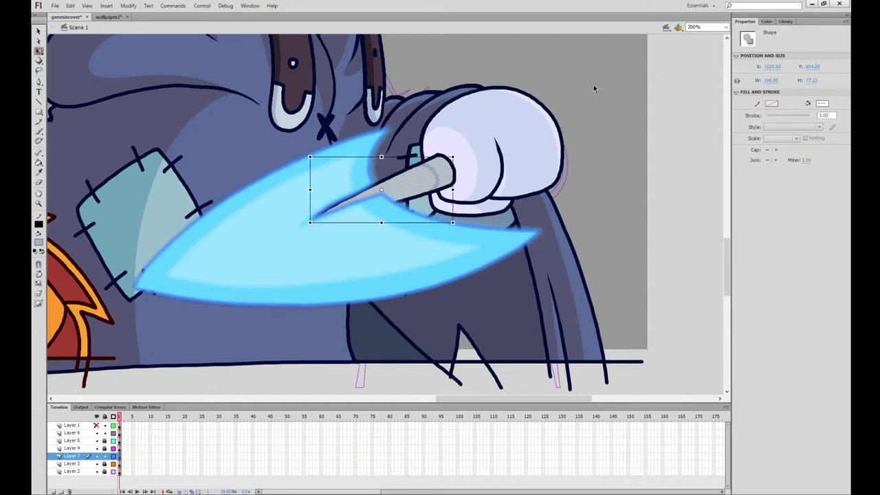
click(593, 84)
key(k)
click(469, 335)
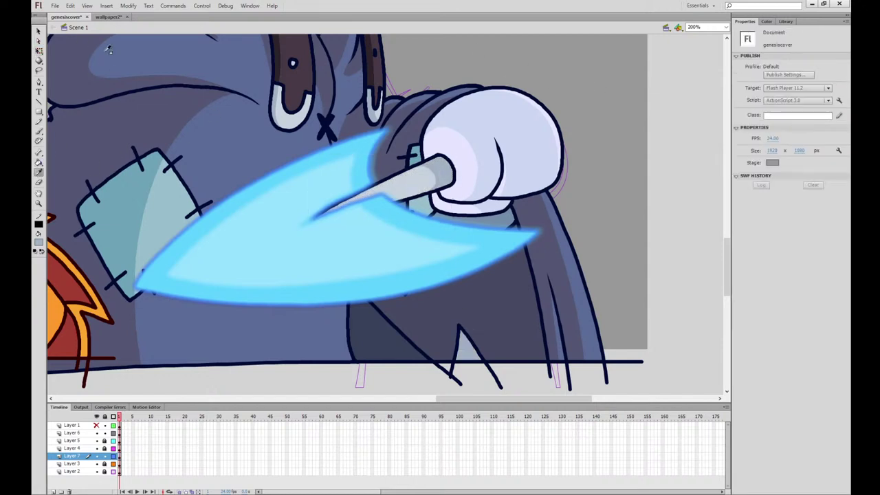
Sample a near-black tone from the wallpaper2 drawing and shade the dark inner cloak below the blade, leaving a lighter strip along the fold
click(108, 16)
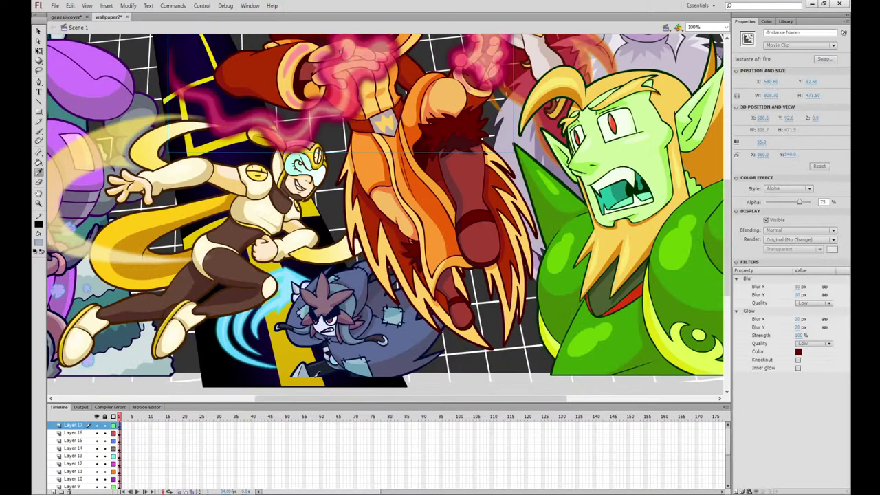
click(65, 16)
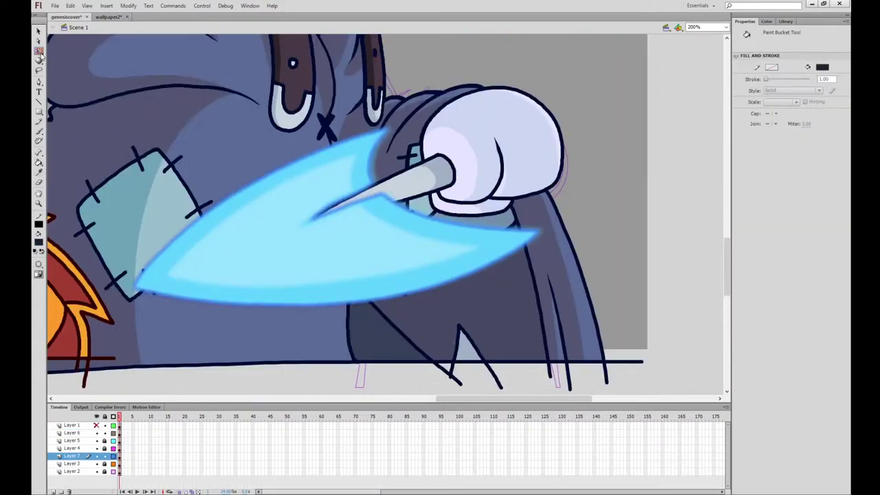
click(369, 326)
key(b)
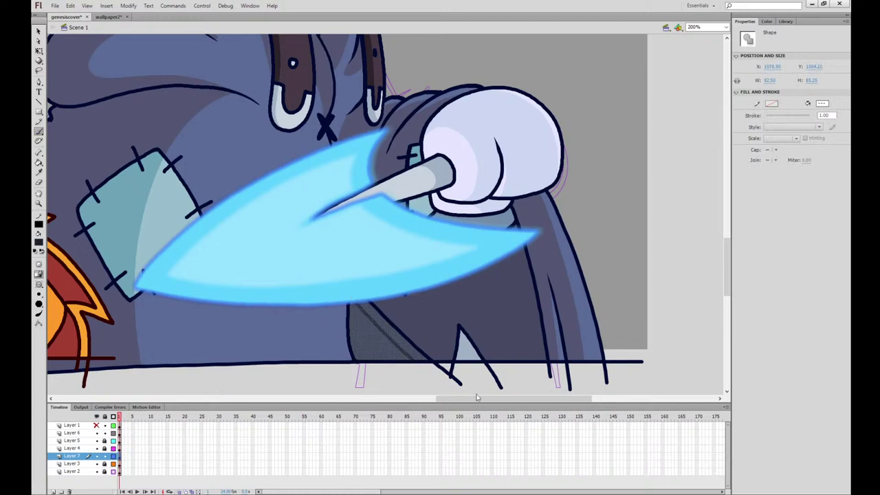
click(39, 50)
click(575, 158)
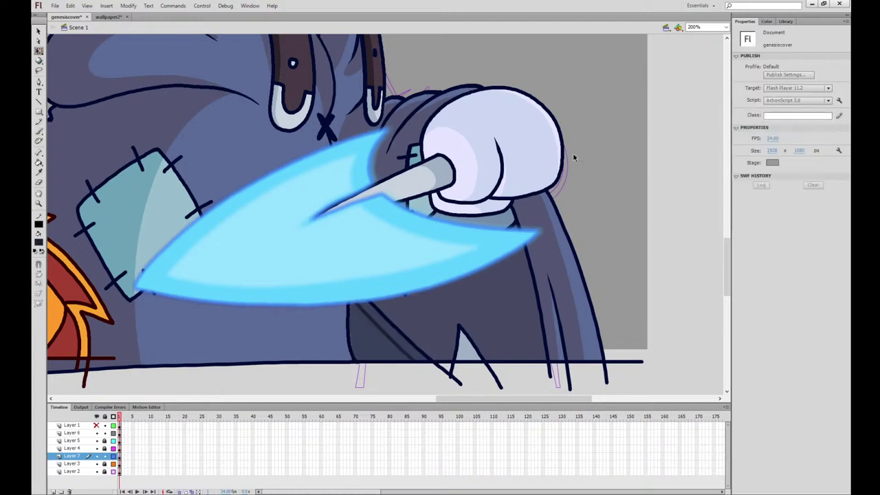
click(40, 163)
click(369, 333)
Fill the large inner cloak area below the arm with a darker blue-gray
click(39, 172)
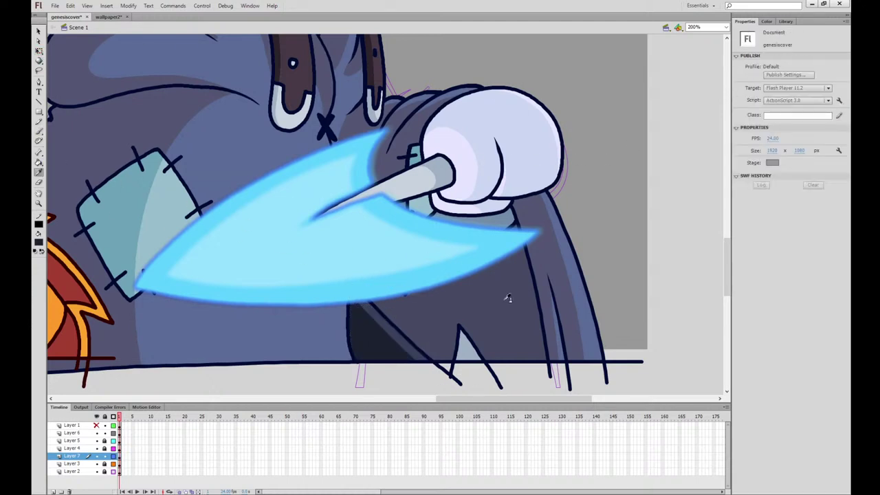
click(509, 300)
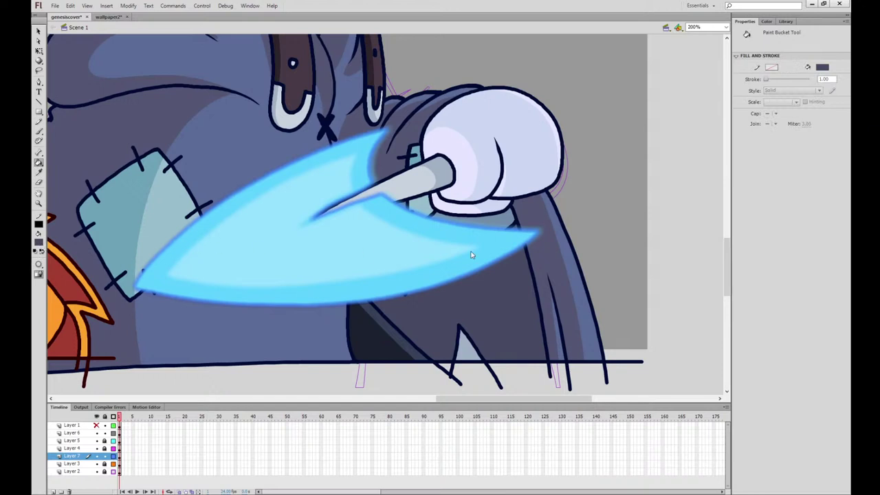
click(456, 292)
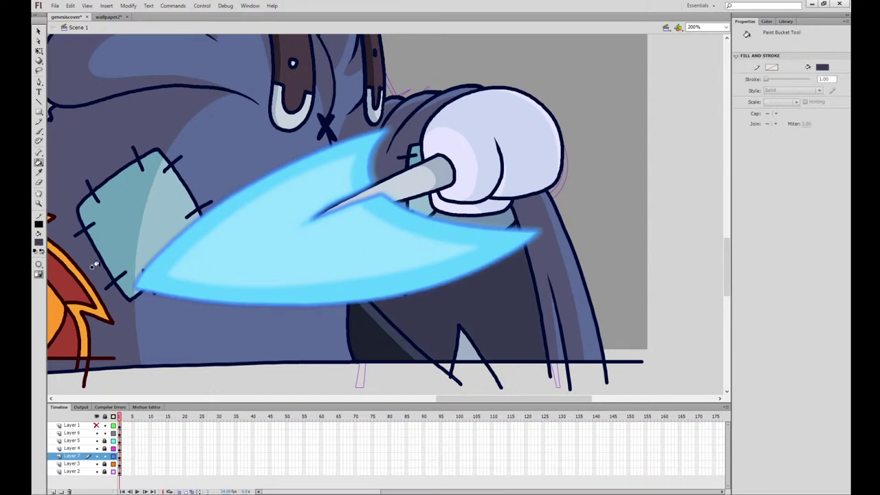
Hide Layer 1 and Layer 6 and fill the patch under the sleeve with dark teal
click(78, 232)
click(97, 432)
click(454, 221)
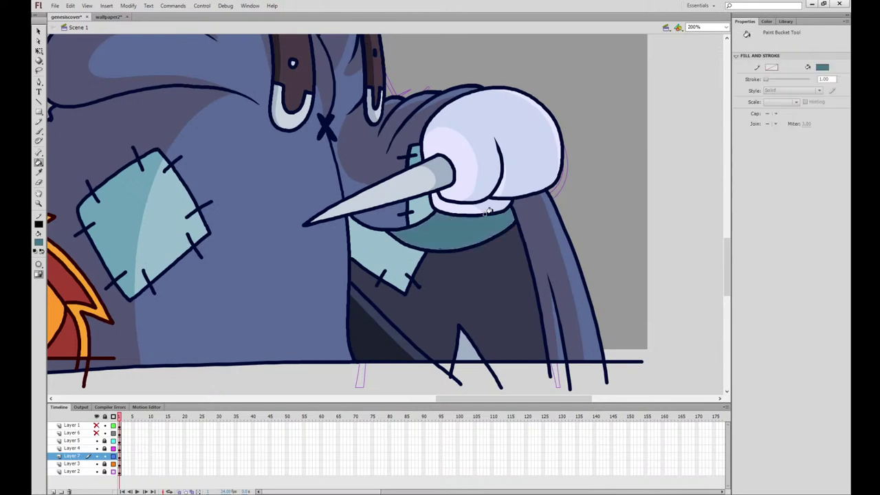
click(406, 252)
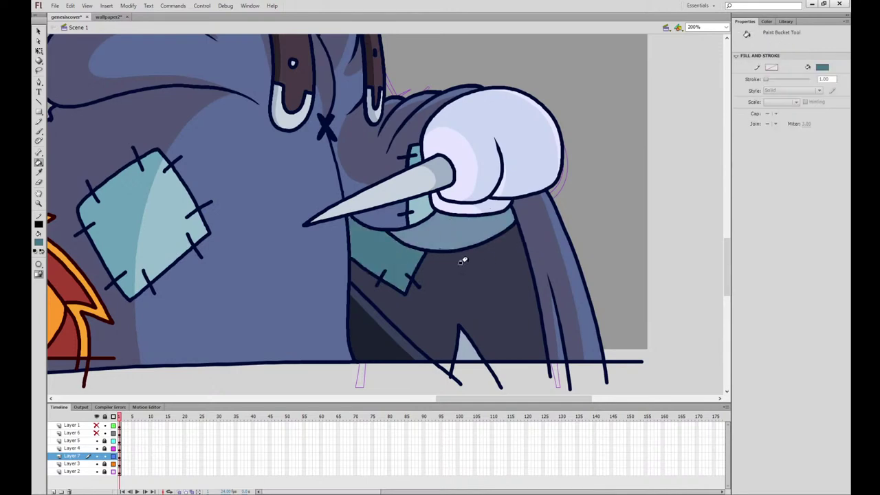
Fill the sleeve lining under the glove with the hood trim's shadow color, and show Layer 1 and Layer 6 again
click(40, 173)
scroll(305, 167, up, 6)
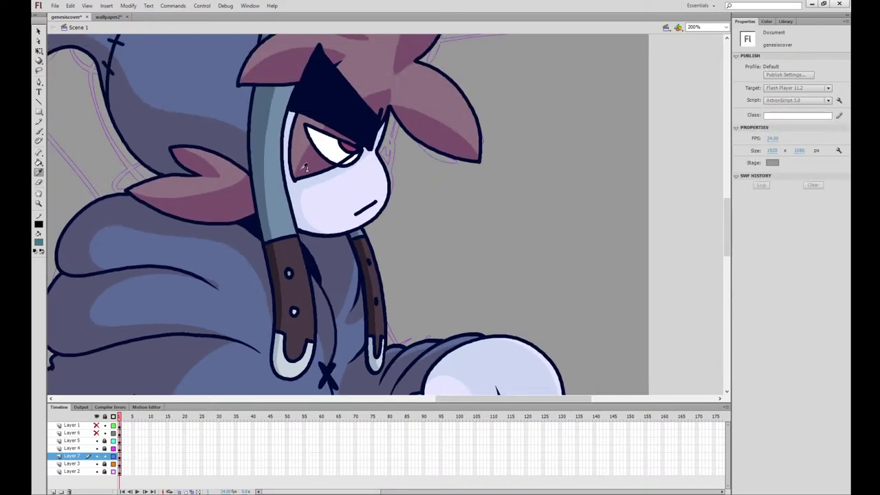
click(254, 152)
drag(477, 381, 455, 171)
click(439, 271)
key(ctrl+minus)
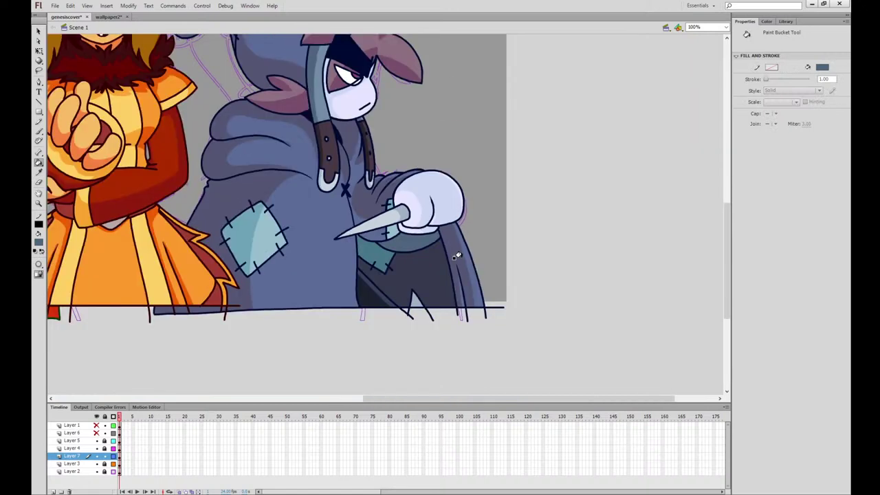
drag(96, 426, 97, 434)
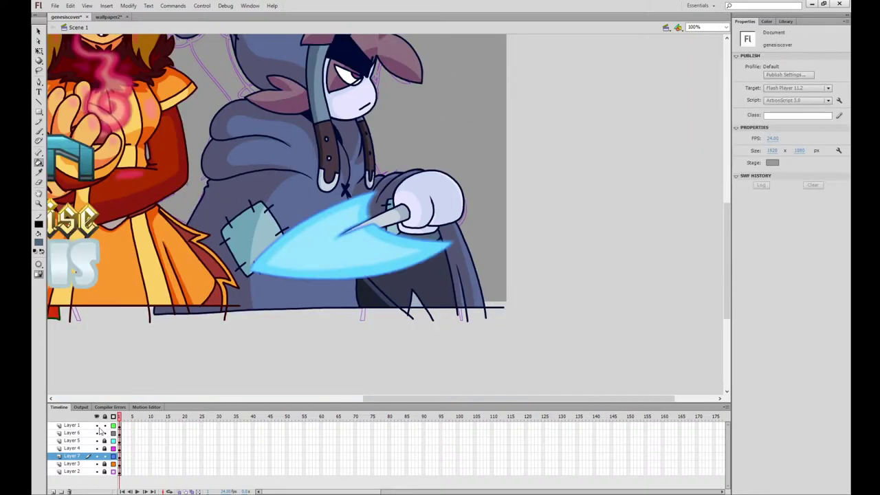
Brush a curved shadow edge on the hood from the small patch down toward the existing lower shadow
drag(473, 157, 653, 278)
mouse_move(617, 255)
mouse_down()
mouse_move(657, 264)
mouse_move(574, 293)
mouse_up()
key(ctrl+equal)
drag(654, 250, 544, 244)
key(space)
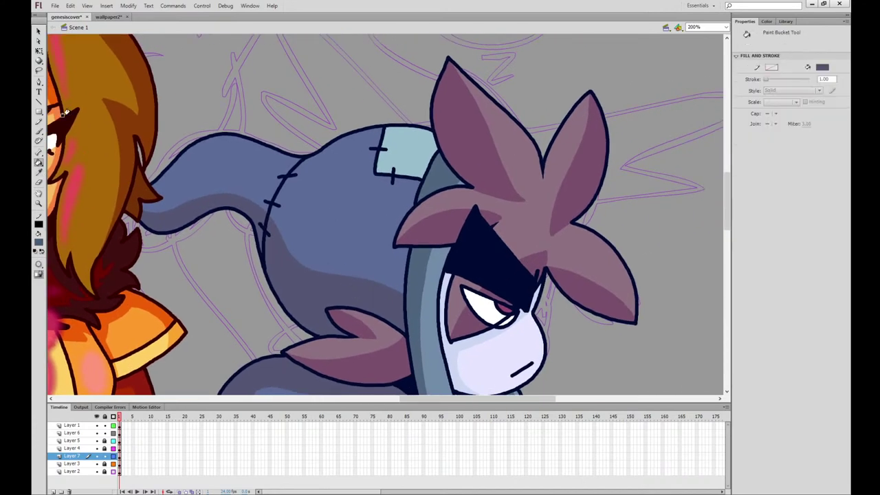
click(38, 51)
click(431, 173)
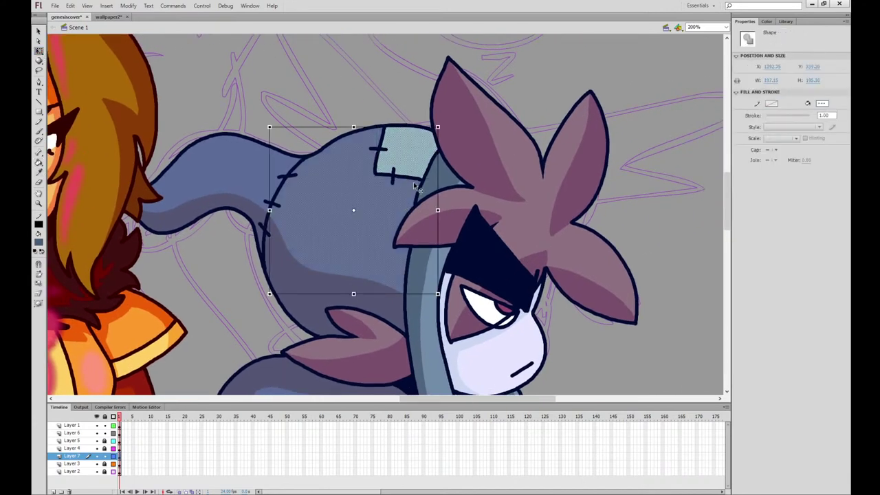
click(39, 132)
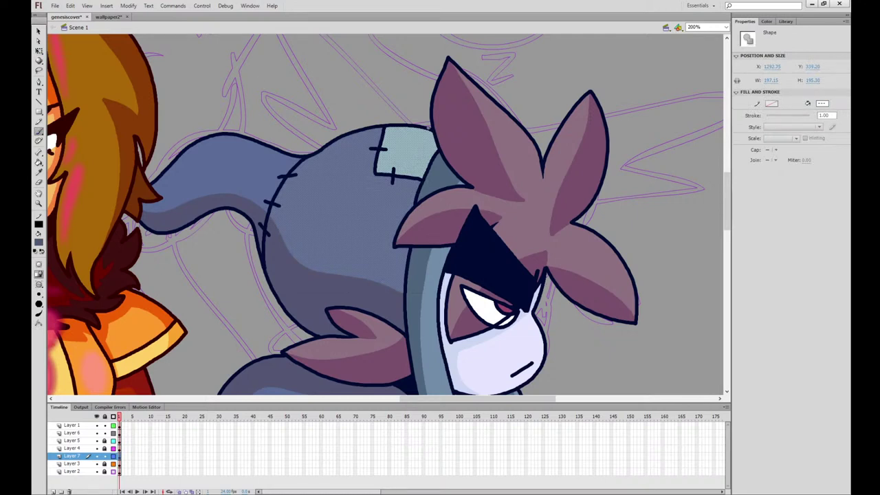
mouse_move(428, 128)
mouse_down()
mouse_move(386, 237)
mouse_move(383, 285)
mouse_up()
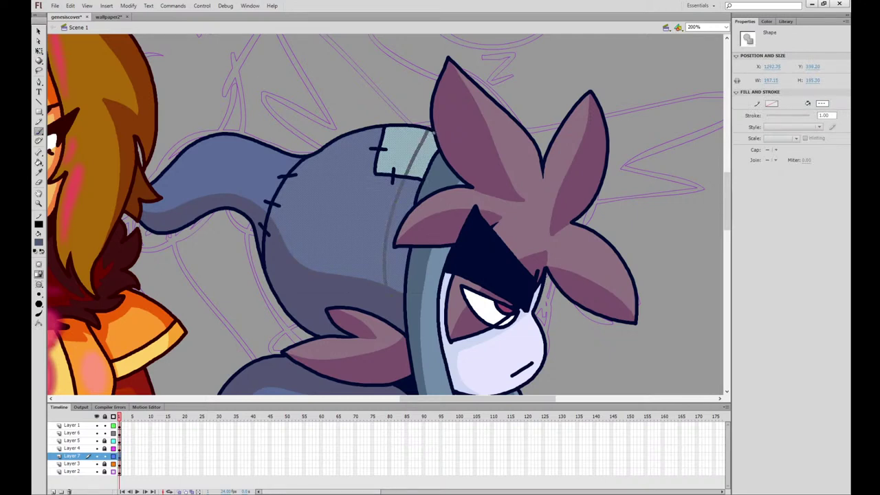
Fill the hood area between the brushed edge and the trim with the dark blue-gray shadow color
key(q)
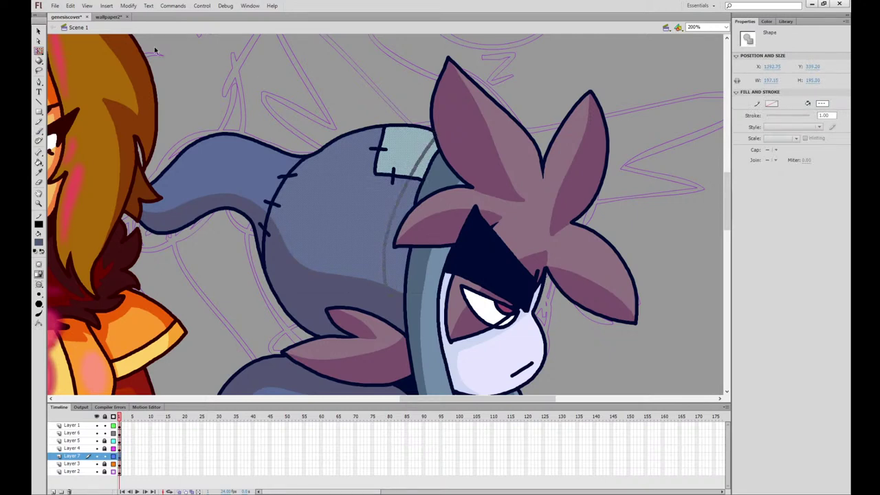
click(155, 50)
click(39, 163)
click(406, 192)
Sample the dark teal of the large cloak patch and fill the shadow strip on the hood's small patch with it
click(39, 173)
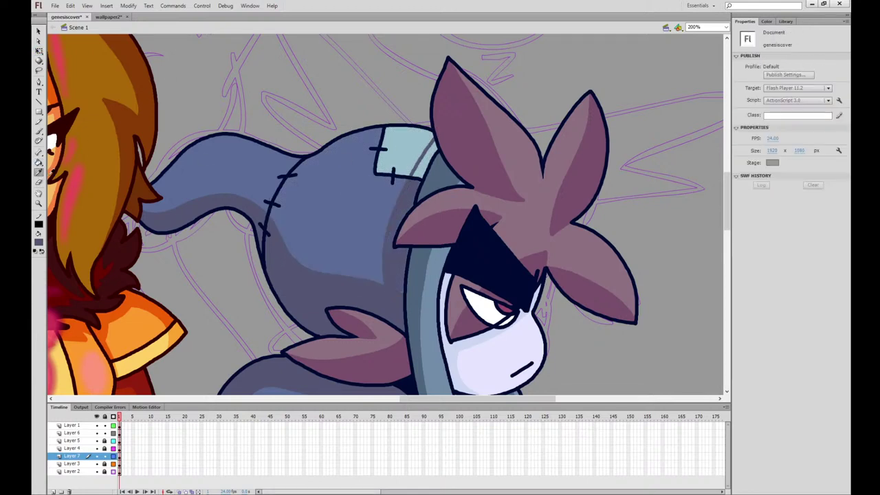
drag(516, 258, 502, 31)
click(236, 326)
drag(418, 115, 407, 360)
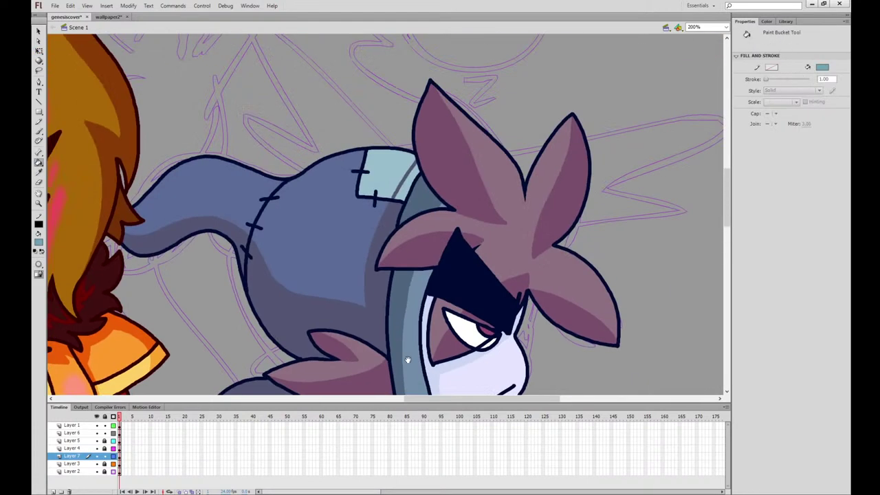
click(411, 167)
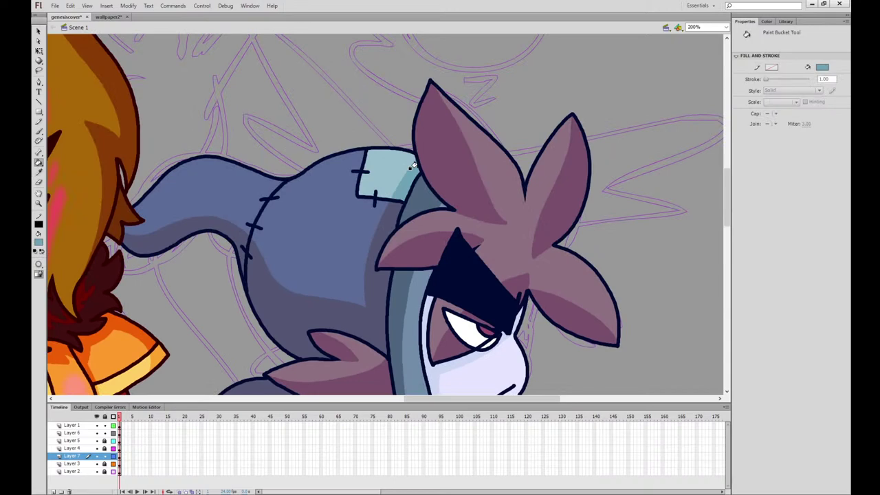
key(ctrl+minus)
drag(580, 281, 569, 264)
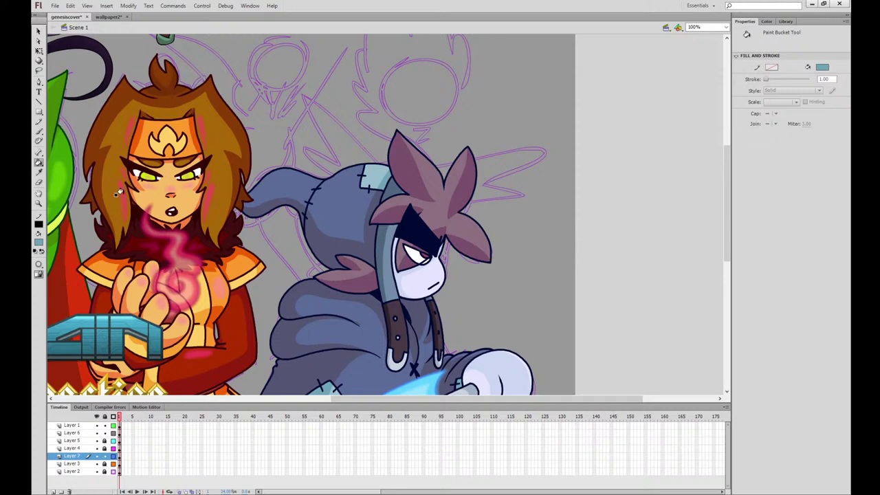
Sample the dark plum hair shadow and brush new shadow edges across the lowest front hair tuft and the marking around the eye
click(38, 173)
key(ctrl+equal)
click(530, 169)
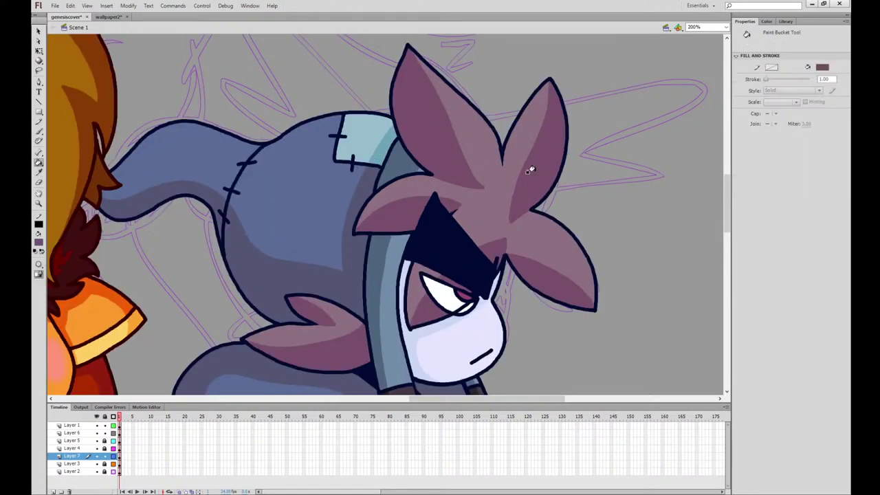
drag(605, 194, 510, 172)
key(q)
click(448, 197)
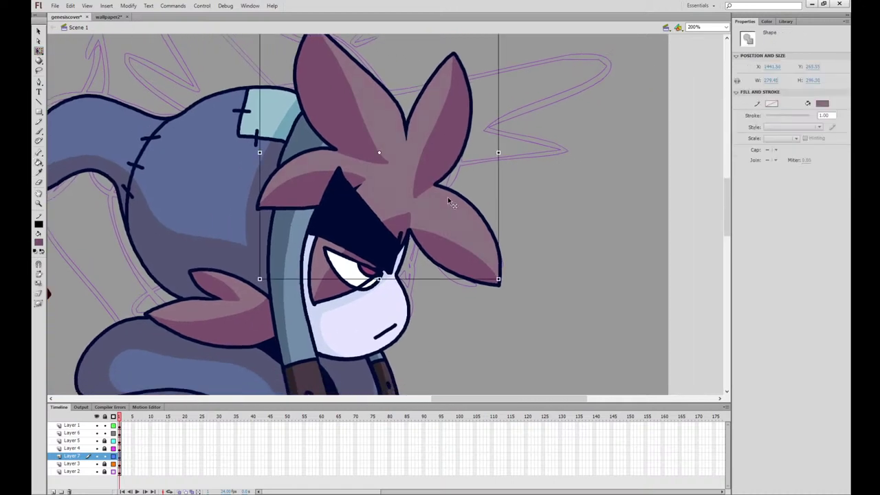
shift+click(330, 244)
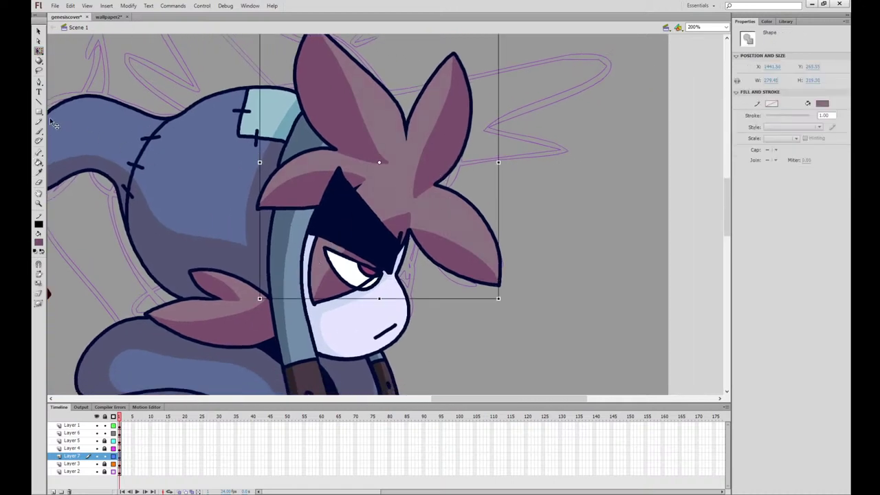
key(b)
mouse_move(500, 282)
mouse_down()
mouse_move(495, 259)
mouse_move(414, 197)
mouse_move(379, 208)
mouse_move(320, 261)
mouse_move(312, 311)
mouse_up()
drag(329, 258, 346, 242)
Fill the area below the brushed edge on the lowest front hair tuft with dark plum
key(q)
click(152, 143)
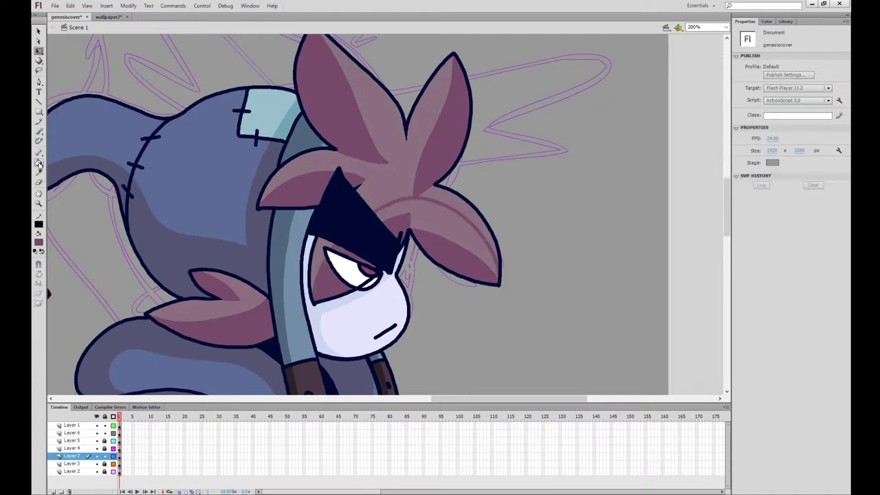
key(k)
click(437, 227)
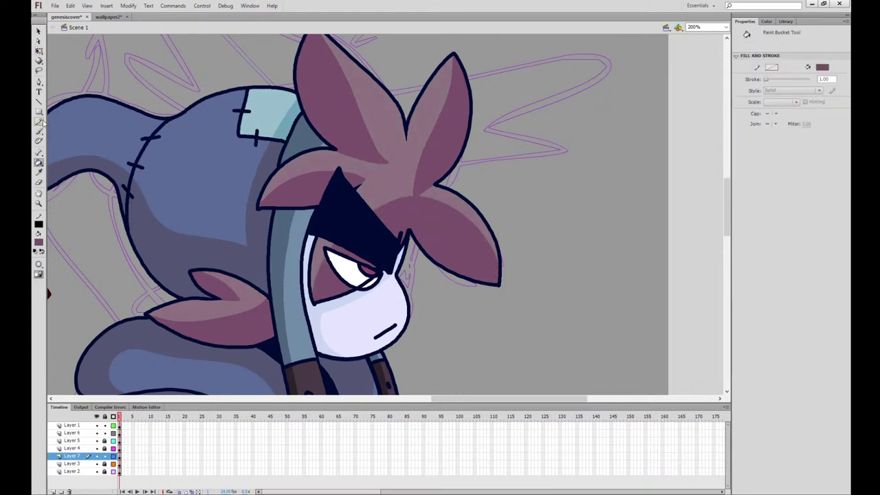
Narrow the shadow on the tallest hair tuft by brushing a new edge in the lighter plum and filling the area beside it
click(39, 172)
click(413, 162)
drag(463, 162, 442, 218)
key(q)
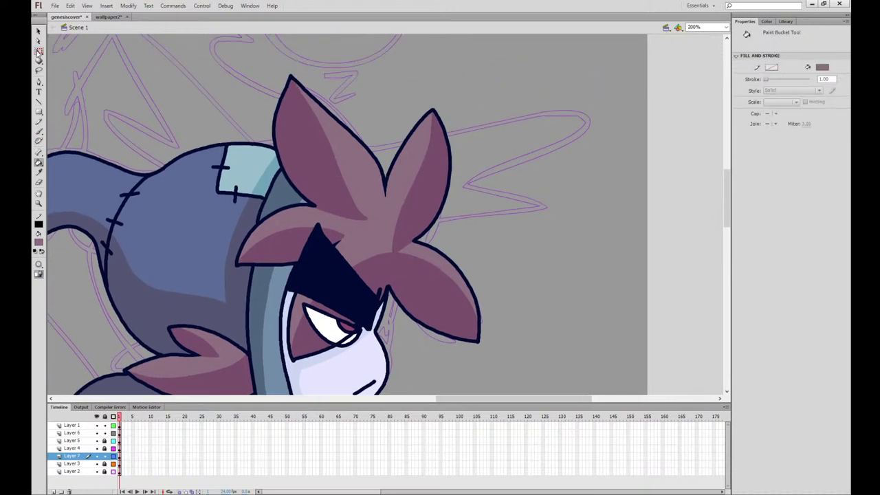
click(320, 138)
key(b)
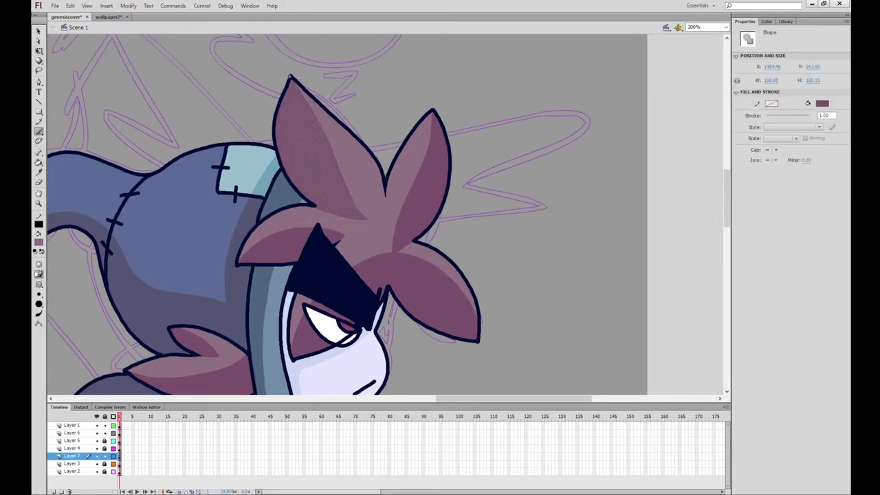
mouse_move(290, 77)
mouse_down()
mouse_move(322, 151)
mouse_move(372, 222)
mouse_move(351, 201)
mouse_up()
click(42, 53)
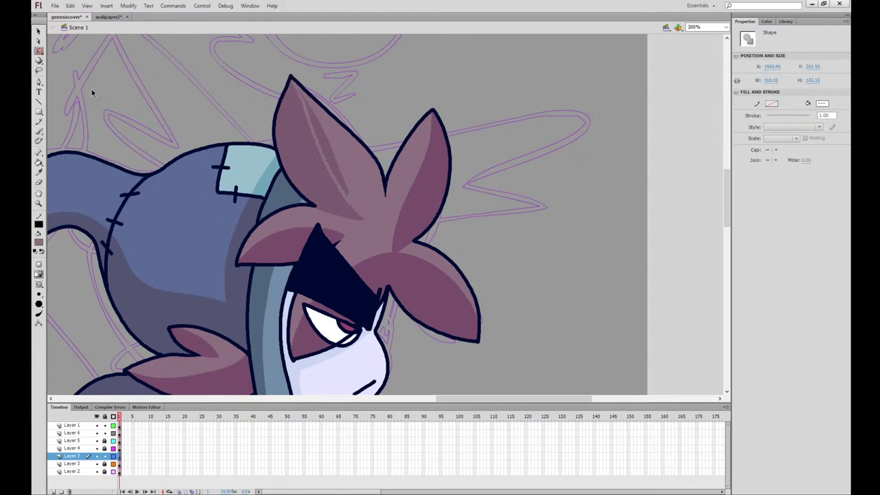
click(92, 92)
click(39, 172)
click(39, 162)
click(316, 124)
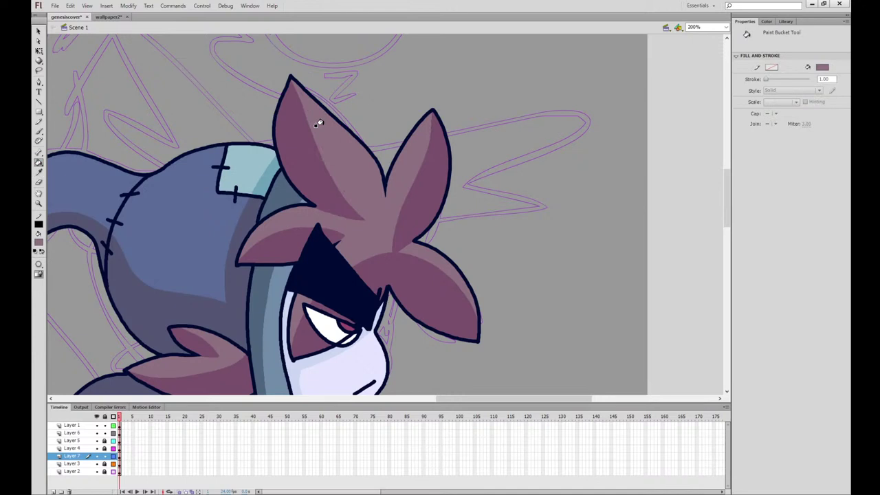
Fill the remaining light strip along the upper edge of the lowest front hair tuft with dark plum
click(40, 172)
click(416, 209)
click(425, 245)
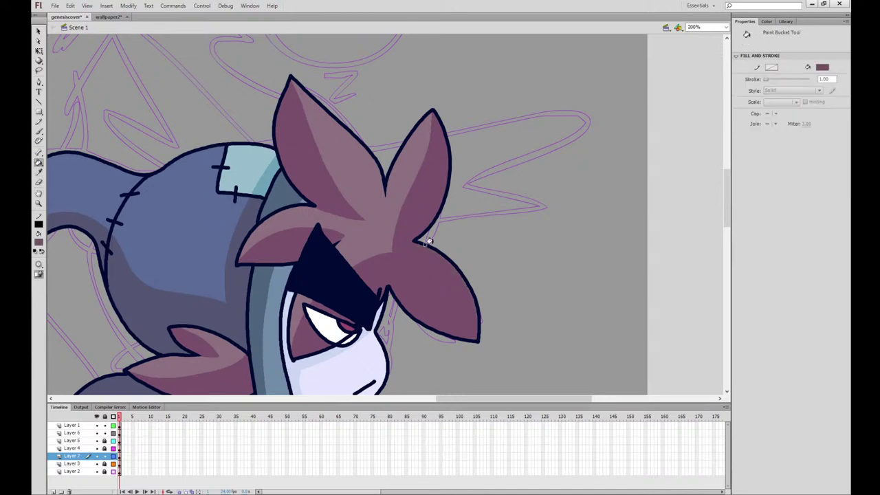
Sample the lighter plum, brush a leaf-shaped highlight outline inside the lowest front hair tuft, and fill it with that plum
click(39, 52)
click(39, 172)
click(334, 151)
click(40, 52)
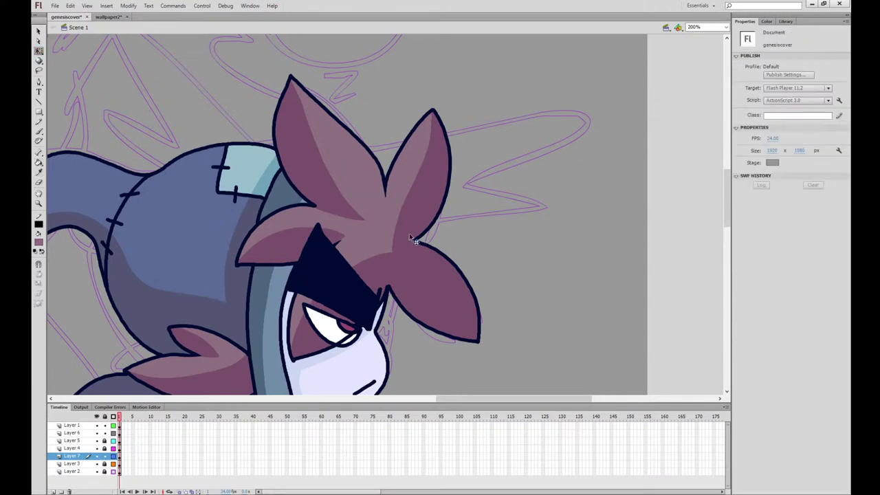
click(413, 239)
key(b)
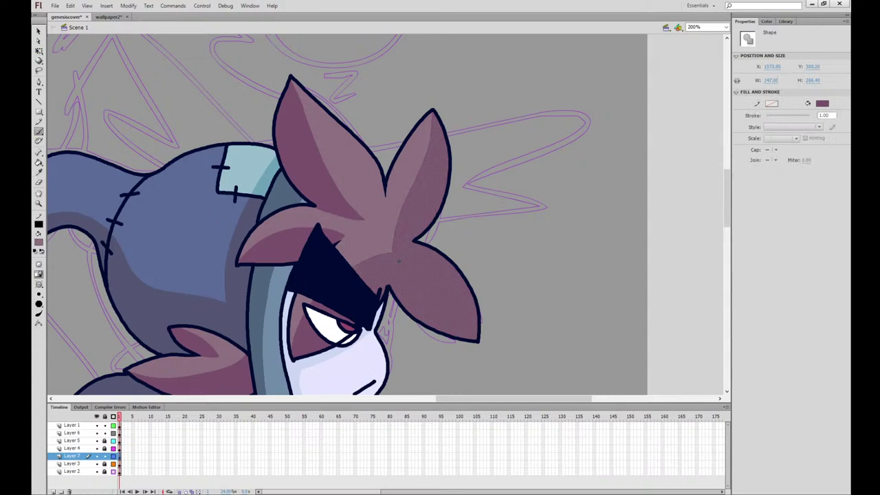
mouse_move(399, 261)
mouse_down()
mouse_move(457, 320)
mouse_move(455, 305)
mouse_move(411, 263)
mouse_up()
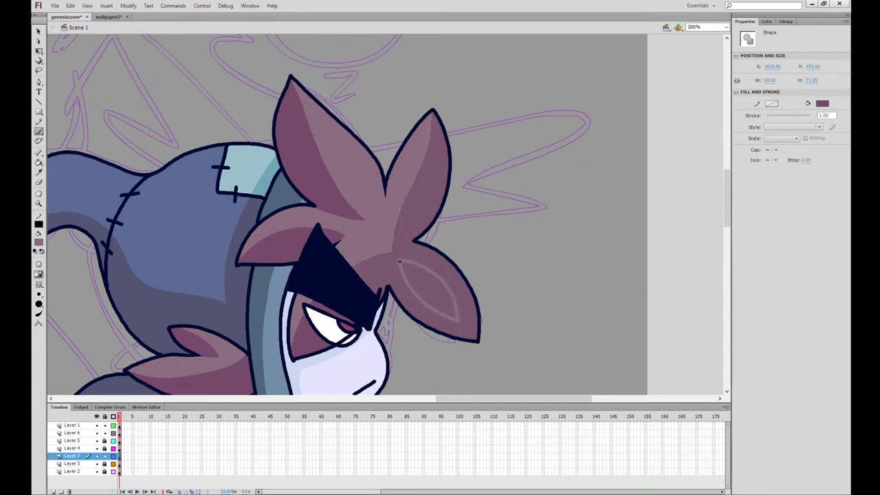
click(39, 51)
click(69, 103)
click(39, 162)
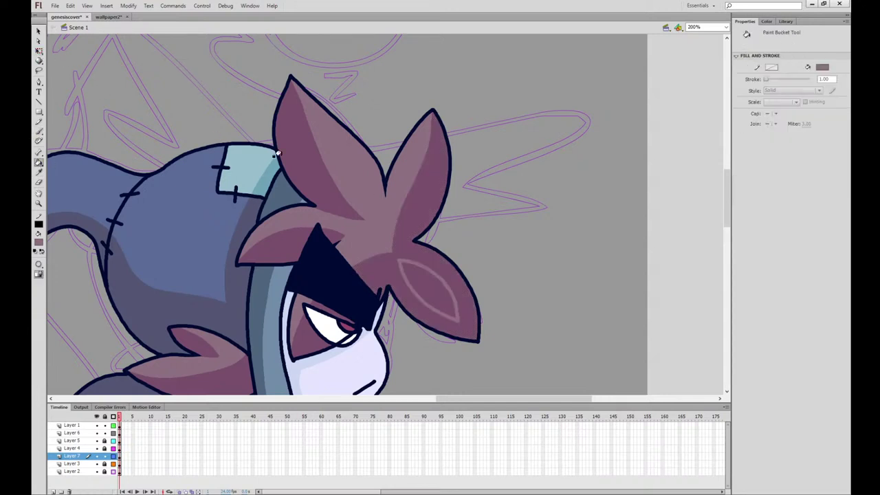
click(420, 271)
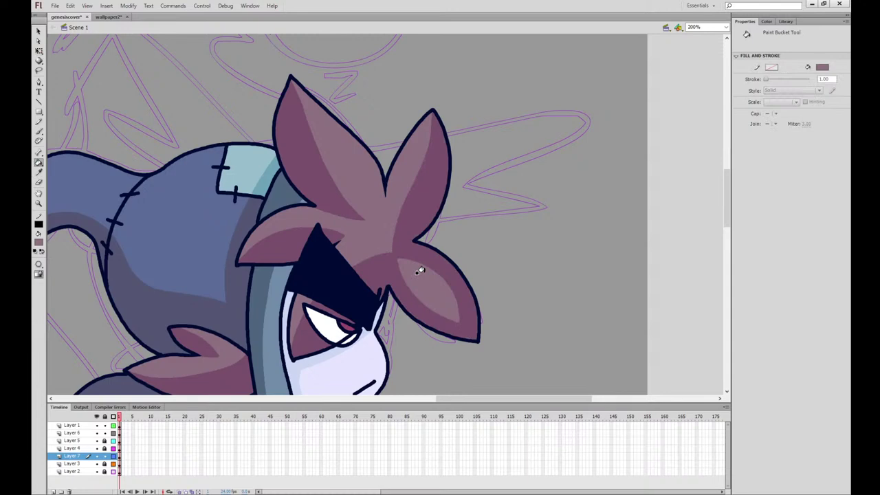
Unlock all the locked layers, down to Layer 2, so the reference characters above the stage can be moved
key(ctrl+minus)
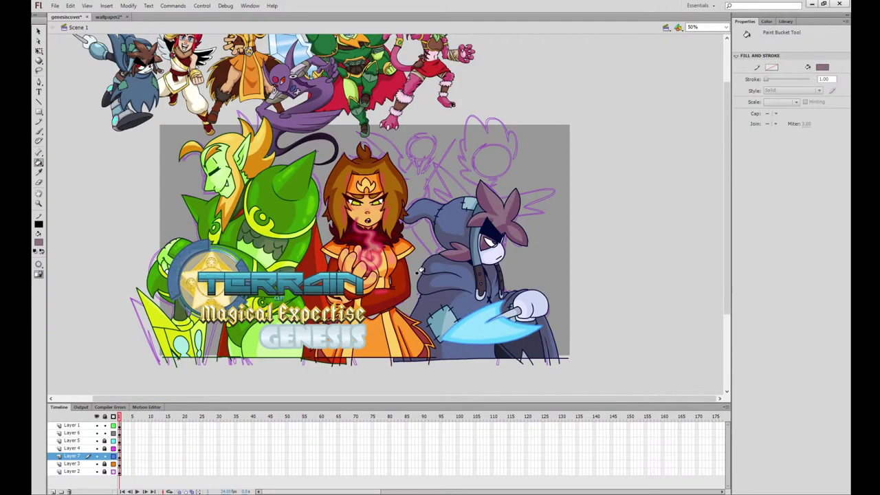
scroll(615, 294, up, 1)
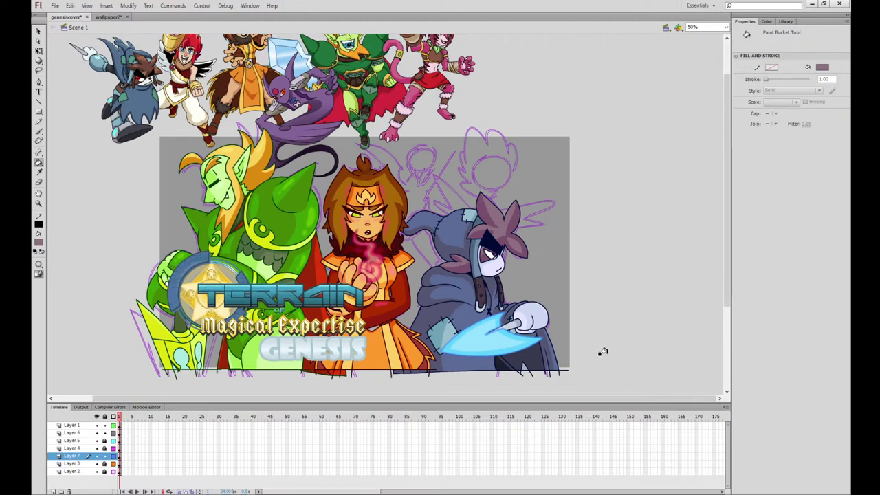
key(q)
drag(247, 93, 252, 74)
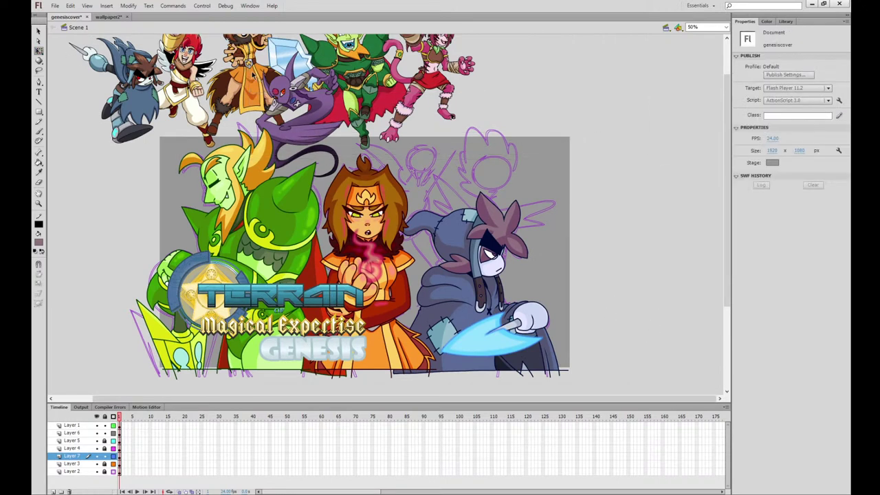
drag(104, 441, 104, 472)
click(119, 456)
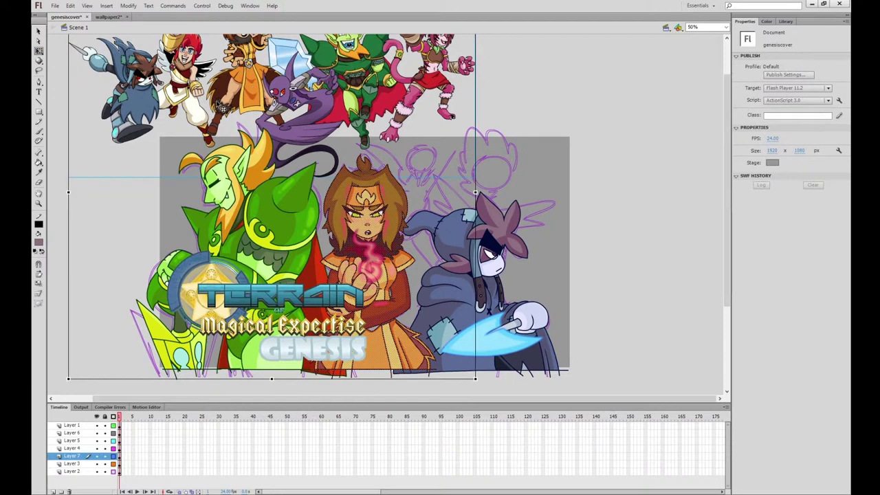
Move the reference character group beside the stage's upper right corner and scale it down proportionally to about 1037 by 438 px
click(165, 134)
drag(184, 108, 460, 110)
drag(529, 175, 500, 226)
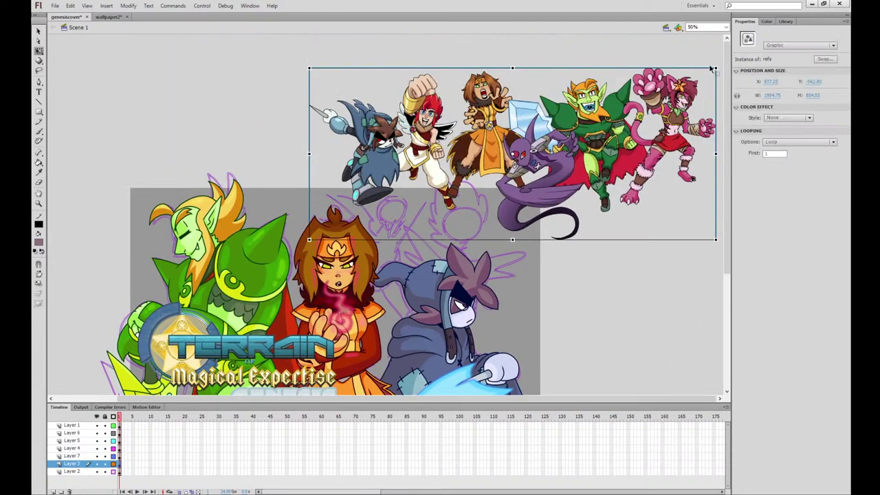
drag(716, 67, 623, 107)
drag(550, 198, 626, 278)
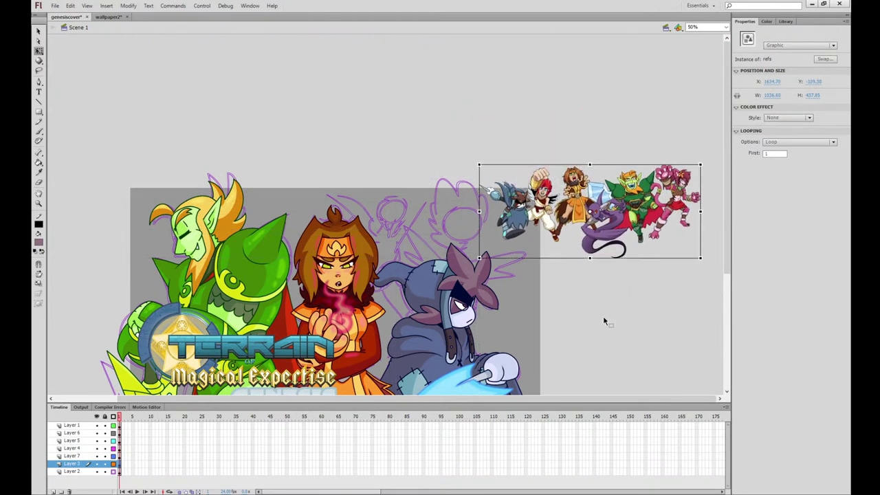
click(563, 314)
scroll(564, 275, down, 2)
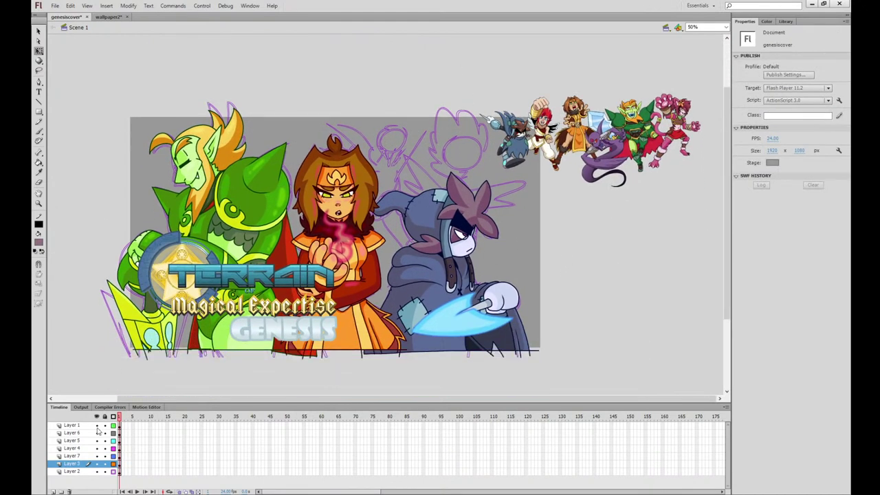
Hide the logo layer, Layer 1, and add two new layers directly above Layer 3
click(97, 426)
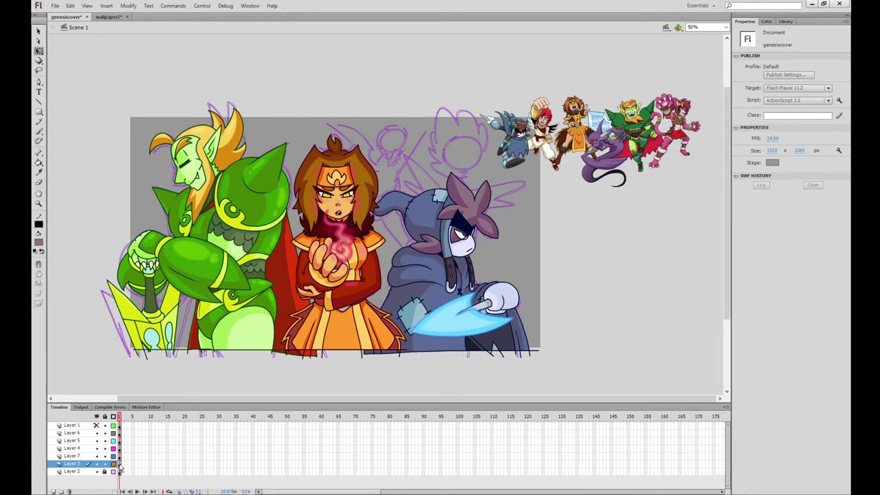
click(119, 466)
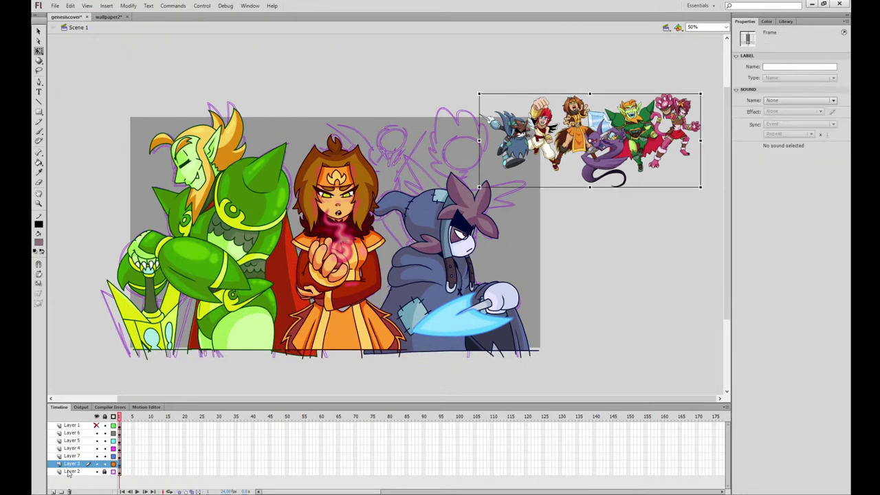
click(52, 491)
click(121, 464)
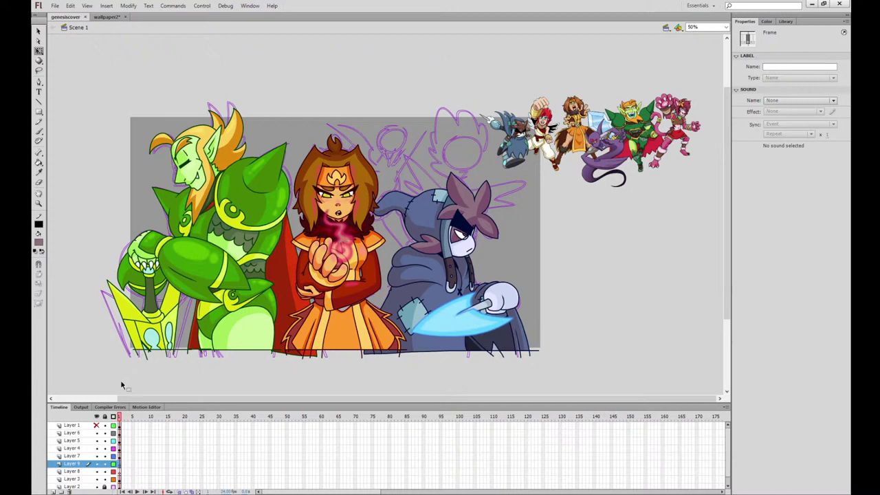
Remove the character artwork that overhangs the stage's lower edge
drag(117, 381, 577, 343)
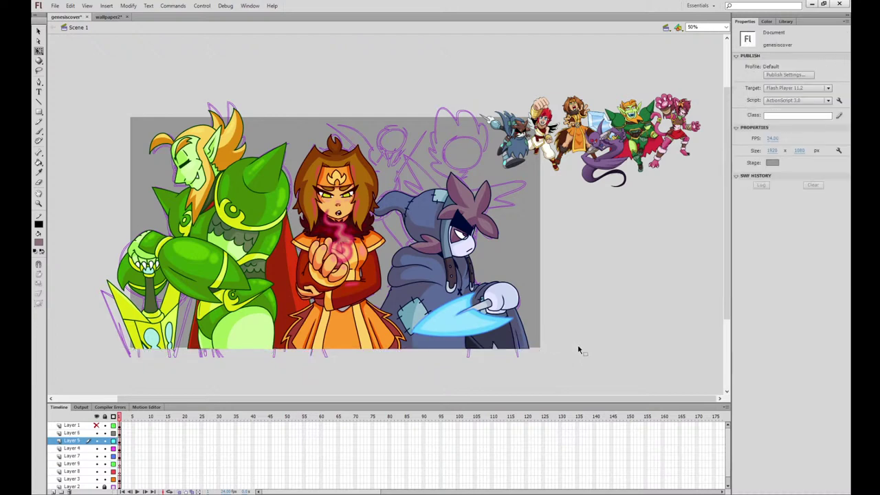
key(ctrl+=)
drag(563, 259, 391, 280)
Switch to wallpaper2, sample the dark red-brown outline color from its artwork, and return to genesiscover
click(108, 17)
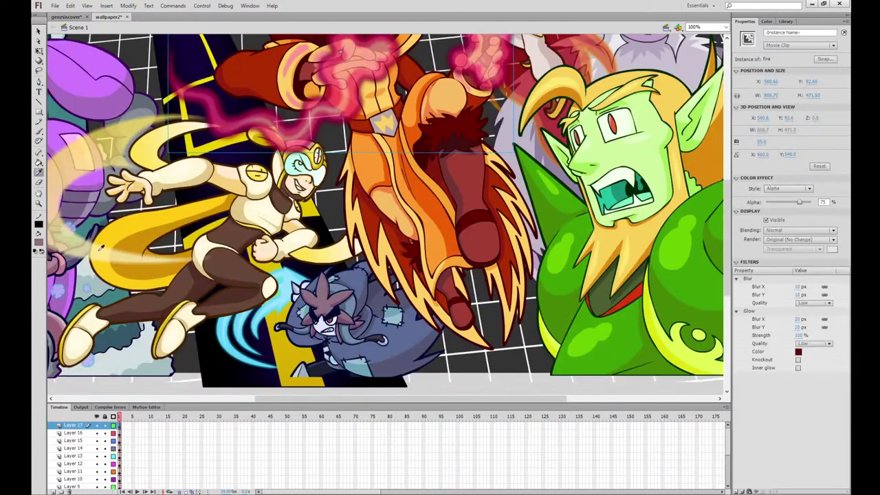
scroll(371, 183, up, 5)
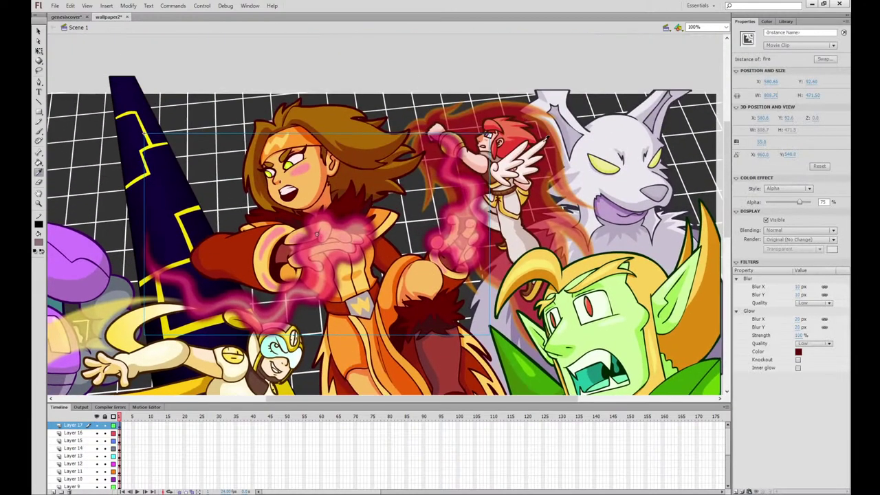
key(k)
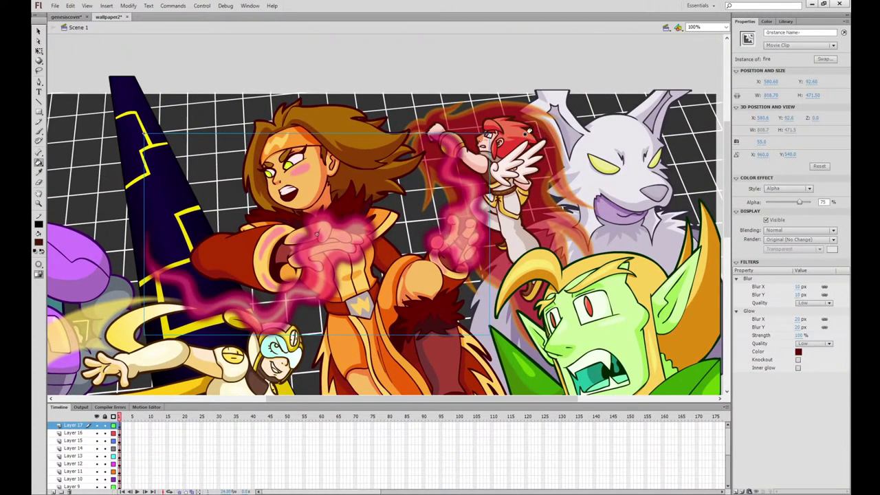
key(i)
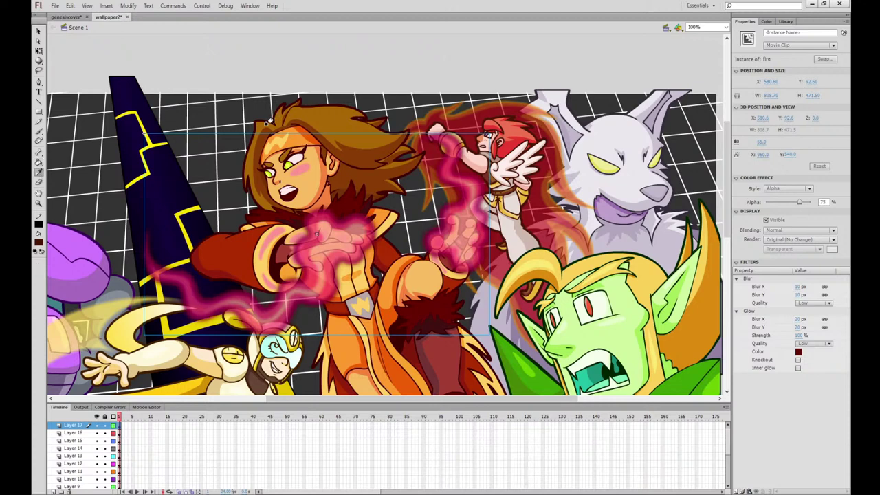
click(267, 124)
click(38, 172)
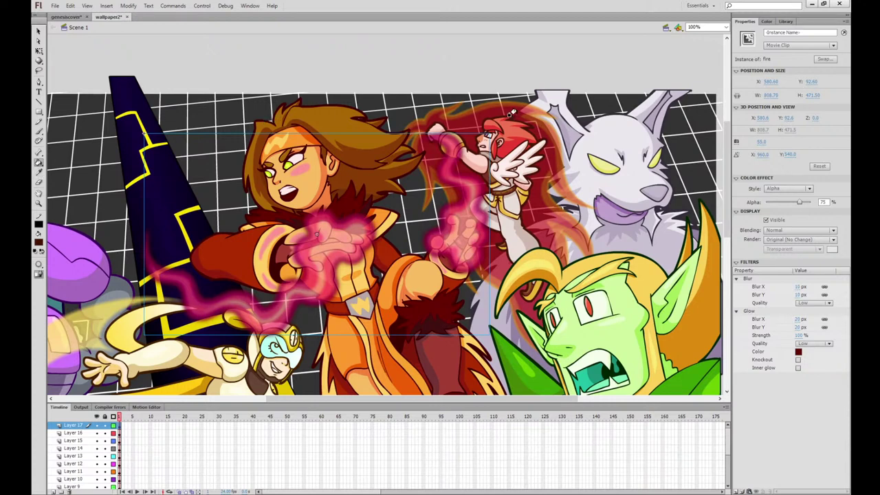
key(q)
click(169, 55)
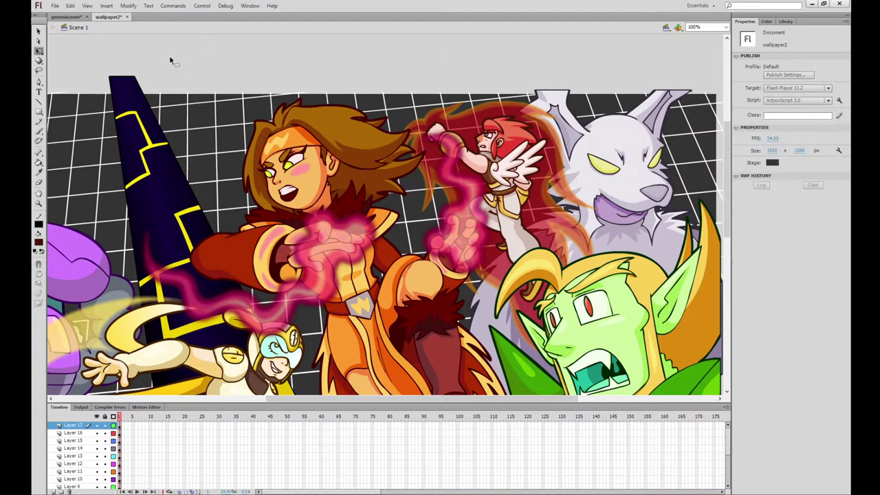
click(69, 17)
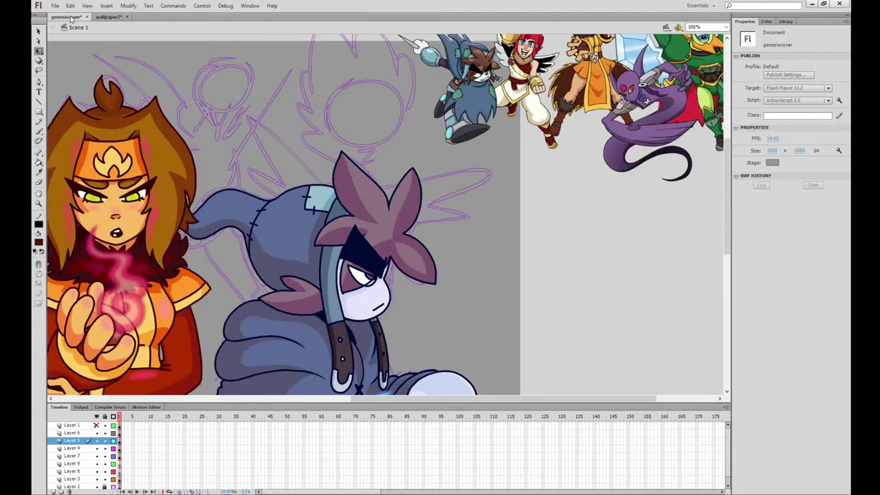
On Layer 9, brush a spiky dark red-brown hair outline around the circular head sketch above the hooded character
key(b)
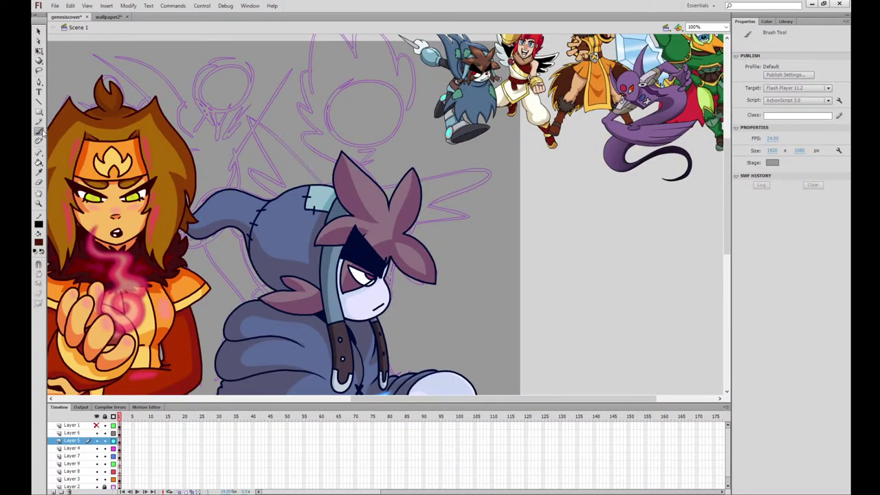
click(119, 463)
key(ctrl+=)
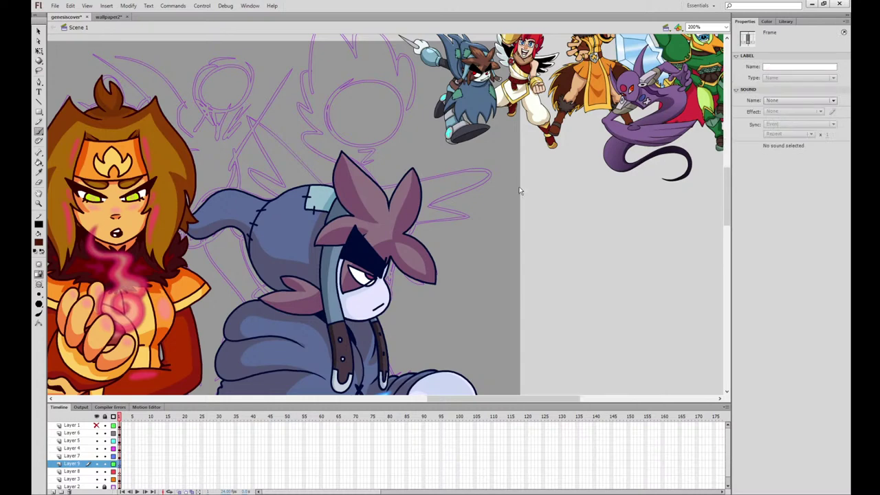
drag(527, 186, 424, 433)
drag(510, 292, 560, 285)
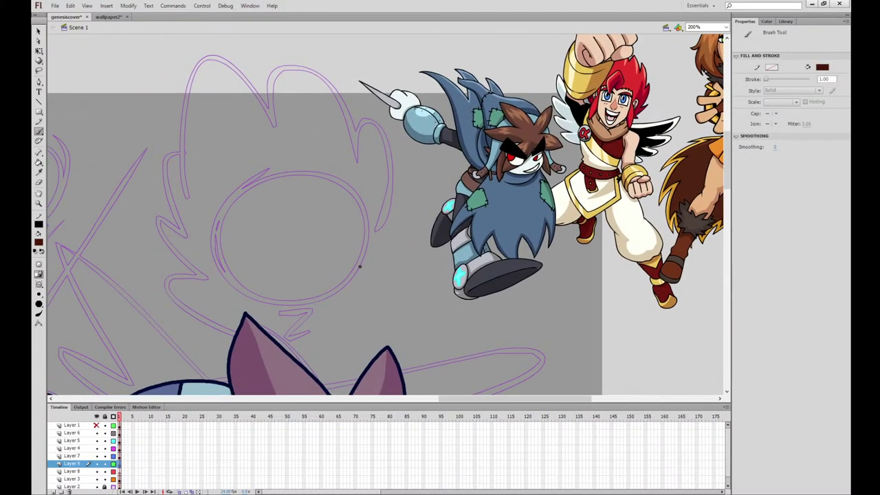
mouse_move(297, 336)
mouse_down()
mouse_move(327, 336)
mouse_move(392, 310)
mouse_move(393, 297)
mouse_move(361, 301)
mouse_move(418, 205)
mouse_move(415, 181)
mouse_move(389, 206)
mouse_move(351, 75)
mouse_move(322, 89)
mouse_move(325, 112)
mouse_move(271, 40)
mouse_move(224, 87)
mouse_move(207, 151)
mouse_move(188, 122)
mouse_move(165, 295)
mouse_up()
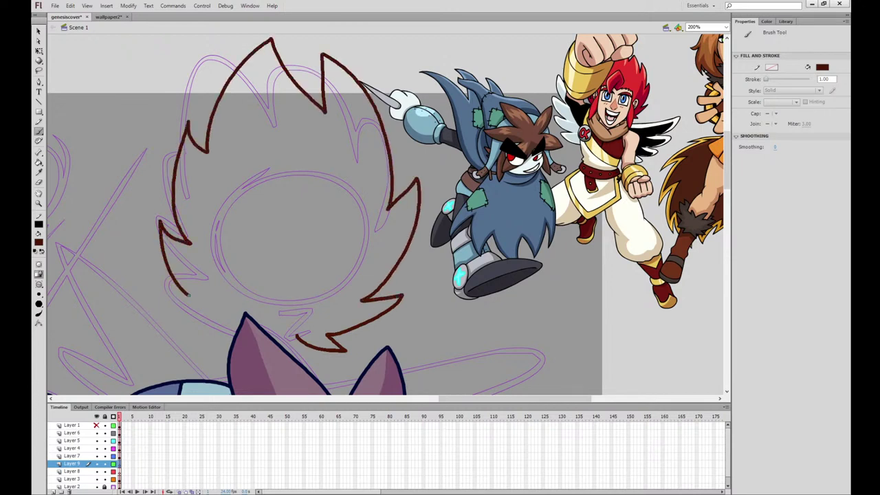
key(ctrl+z)
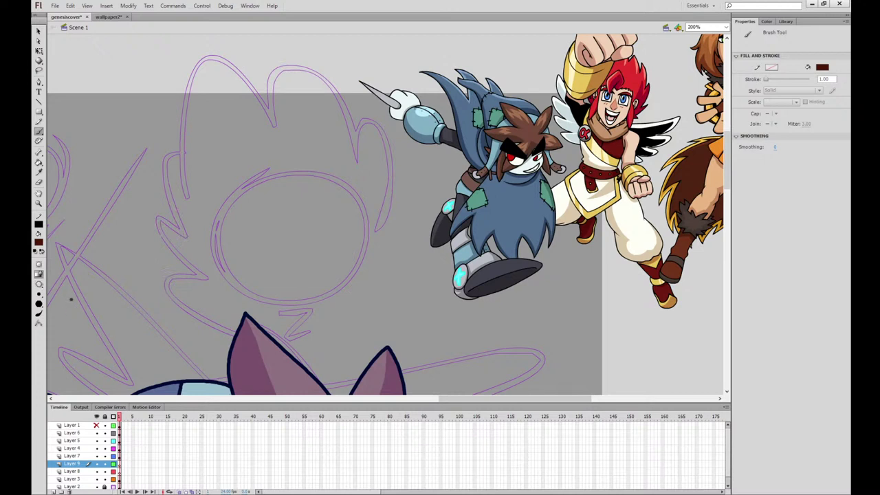
mouse_move(287, 328)
mouse_down()
mouse_move(339, 348)
mouse_move(403, 289)
mouse_move(399, 250)
mouse_move(376, 224)
mouse_move(367, 116)
mouse_move(275, 60)
mouse_move(211, 137)
mouse_move(174, 216)
mouse_move(202, 293)
mouse_up()
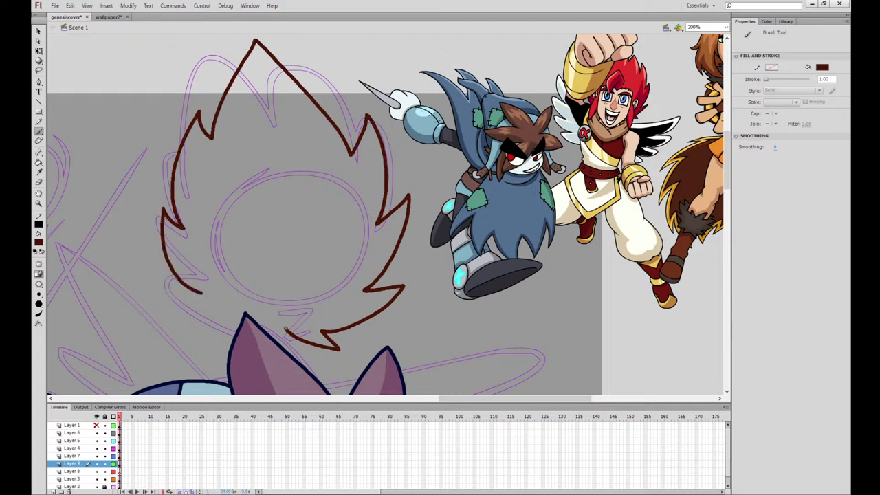
Close the spiky hair outline by brushing pointed tufts along its lower left side, redoing the stroke until the shape fits
mouse_move(286, 329)
mouse_down()
mouse_move(214, 327)
mouse_move(229, 320)
mouse_move(203, 294)
mouse_up()
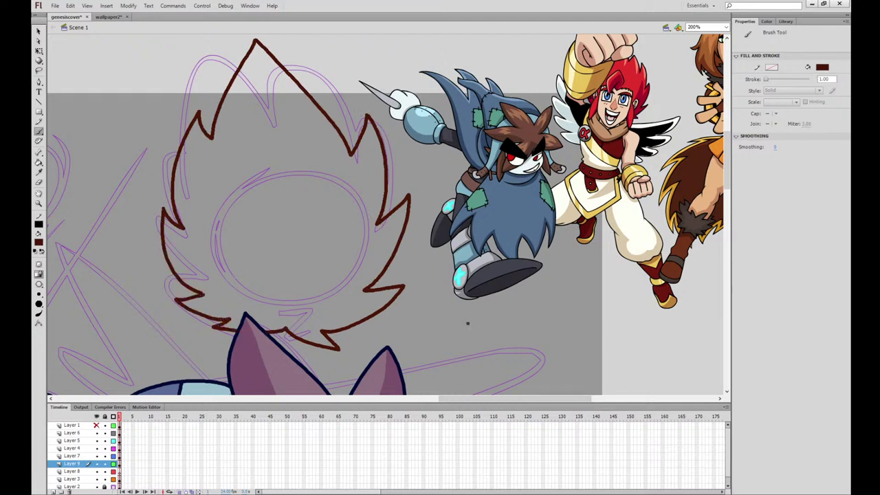
key(ctrl+z)
mouse_move(286, 329)
mouse_down()
mouse_move(204, 329)
mouse_move(221, 317)
mouse_move(175, 301)
mouse_move(203, 294)
mouse_up()
key(ctrl+z)
mouse_move(287, 329)
mouse_down()
mouse_move(233, 336)
mouse_move(167, 295)
mouse_move(203, 294)
mouse_up()
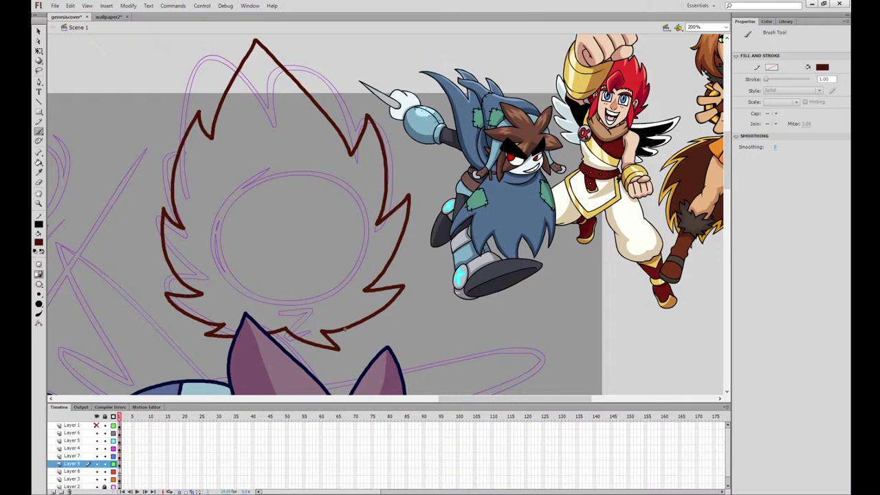
Brush a small downward-pointing tuft beneath the lower right part of the spiky hair outline
mouse_move(344, 329)
mouse_down()
mouse_move(354, 346)
mouse_move(363, 329)
mouse_move(354, 348)
mouse_up()
key(ctrl+z)
drag(355, 348, 364, 328)
Outline the long pointed wing feathers on both sides behind the hooded character, following the purple sketch
scroll(385, 256, down, 3)
scroll(511, 230, down, 3)
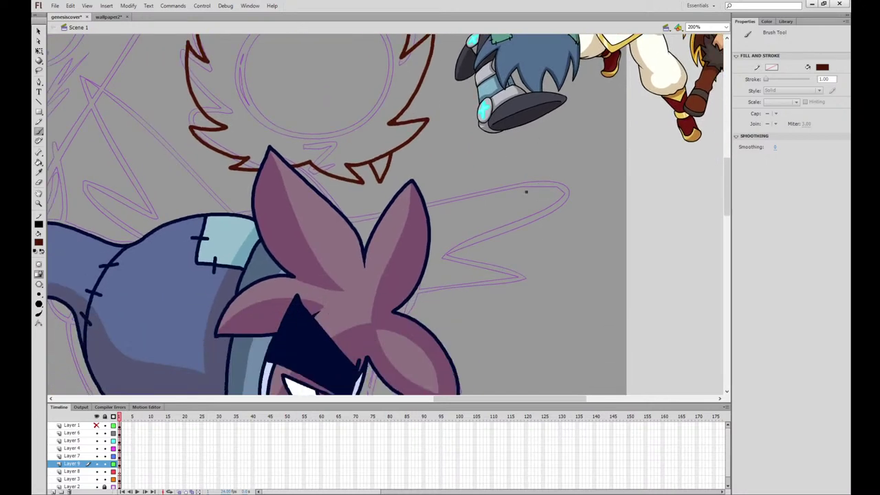
mouse_move(339, 222)
mouse_down()
mouse_move(524, 182)
mouse_move(546, 189)
mouse_move(435, 262)
mouse_move(520, 269)
mouse_move(471, 300)
mouse_move(411, 317)
mouse_move(477, 346)
mouse_move(381, 357)
mouse_up()
key(ctrl+z)
mouse_move(337, 227)
mouse_down()
mouse_move(538, 189)
mouse_move(551, 202)
mouse_move(405, 274)
mouse_move(501, 285)
mouse_move(410, 326)
mouse_move(377, 330)
mouse_move(423, 364)
mouse_move(393, 376)
mouse_move(345, 363)
mouse_move(309, 316)
mouse_move(331, 223)
mouse_up()
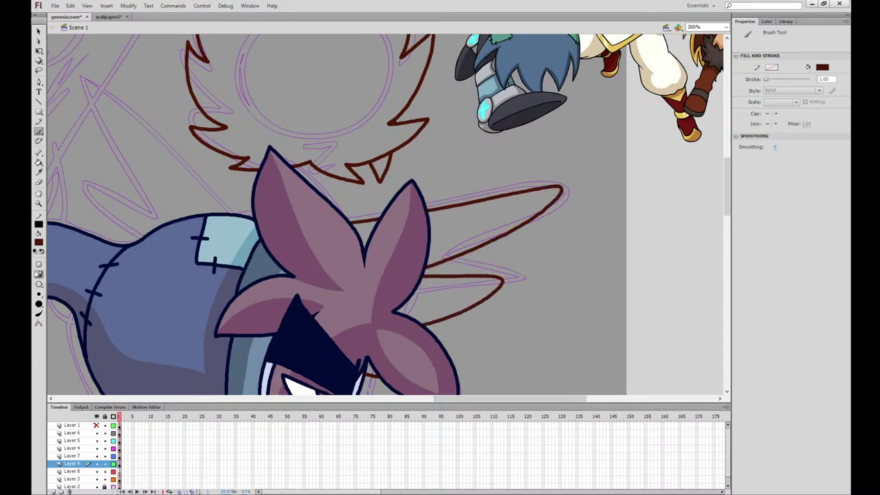
mouse_move(236, 261)
mouse_down()
mouse_move(199, 184)
mouse_move(79, 65)
mouse_move(135, 206)
mouse_move(118, 256)
mouse_move(126, 274)
mouse_move(217, 344)
mouse_move(249, 239)
mouse_move(89, 63)
mouse_move(144, 200)
mouse_move(82, 253)
mouse_move(211, 299)
mouse_move(244, 215)
mouse_up()
key(ctrl+z)
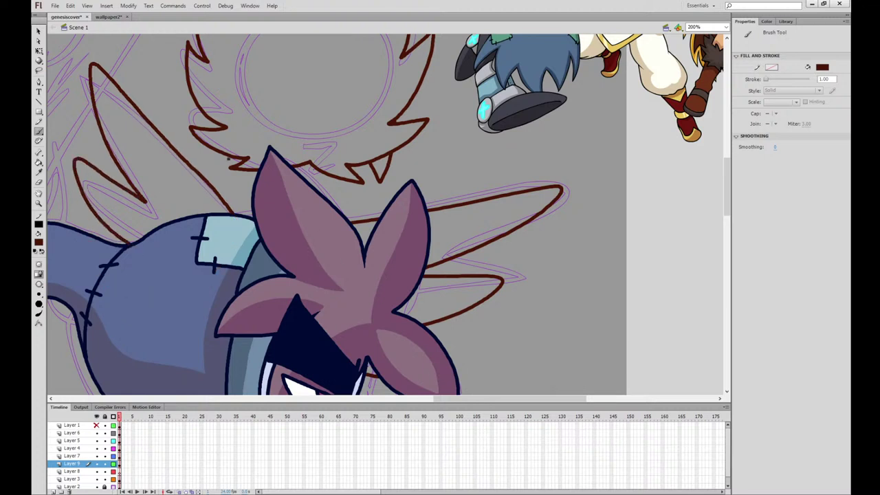
Brush the scarf-like collar outline around the neck, between the spiky hair and the wings
mouse_move(228, 159)
mouse_down()
mouse_move(216, 178)
mouse_move(244, 204)
mouse_up()
key(ctrl+z)
drag(228, 158, 255, 199)
mouse_move(364, 171)
mouse_down()
mouse_move(371, 200)
mouse_move(325, 205)
mouse_move(363, 198)
mouse_move(360, 165)
mouse_up()
key(ctrl+z)
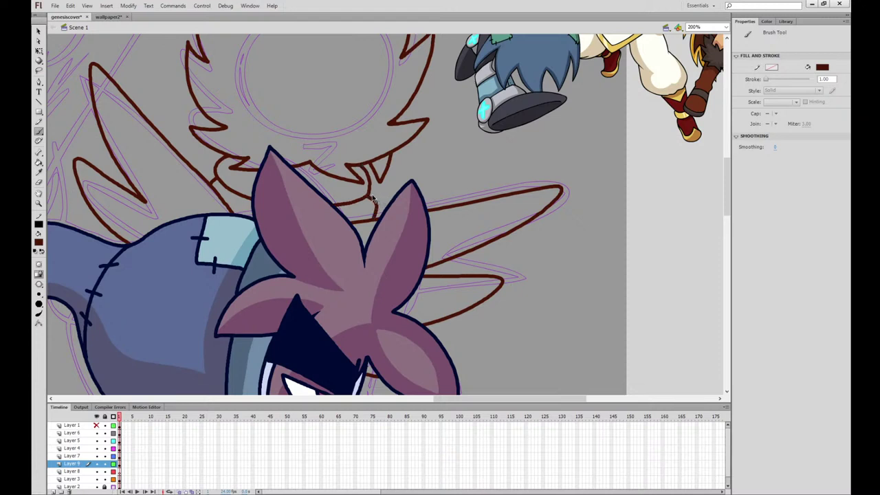
Finish the collar's edge, and brush the large round wristband outline and arm lines behind the hooded character's face
drag(373, 198, 375, 206)
drag(540, 280, 525, 120)
drag(452, 141, 656, 263)
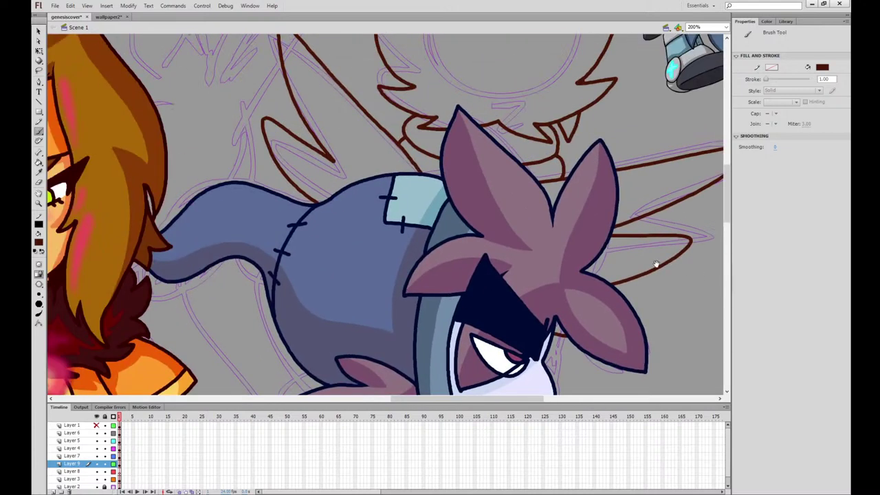
drag(577, 247, 587, 137)
drag(557, 203, 445, 254)
mouse_move(380, 246)
mouse_down()
mouse_move(426, 273)
mouse_move(439, 260)
mouse_move(441, 212)
mouse_up()
mouse_move(394, 262)
mouse_down()
mouse_move(397, 288)
mouse_move(432, 335)
mouse_move(479, 343)
mouse_move(506, 329)
mouse_move(519, 292)
mouse_move(470, 217)
mouse_up()
mouse_move(396, 285)
mouse_down()
mouse_move(425, 288)
mouse_move(458, 277)
mouse_up()
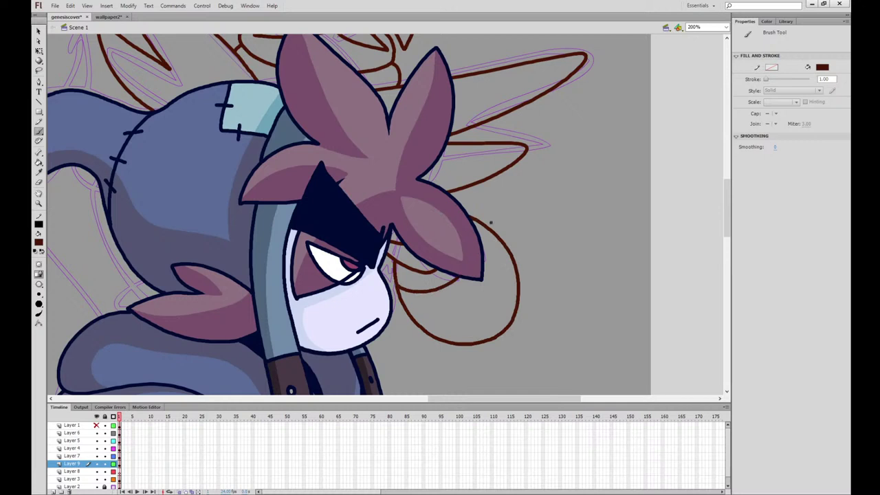
Brush the wristband's inner curve and the clenched fist beyond it, redoing the small finger detail
mouse_move(512, 263)
mouse_down()
mouse_move(515, 296)
mouse_move(440, 332)
mouse_move(499, 275)
mouse_move(494, 283)
mouse_up()
key(e)
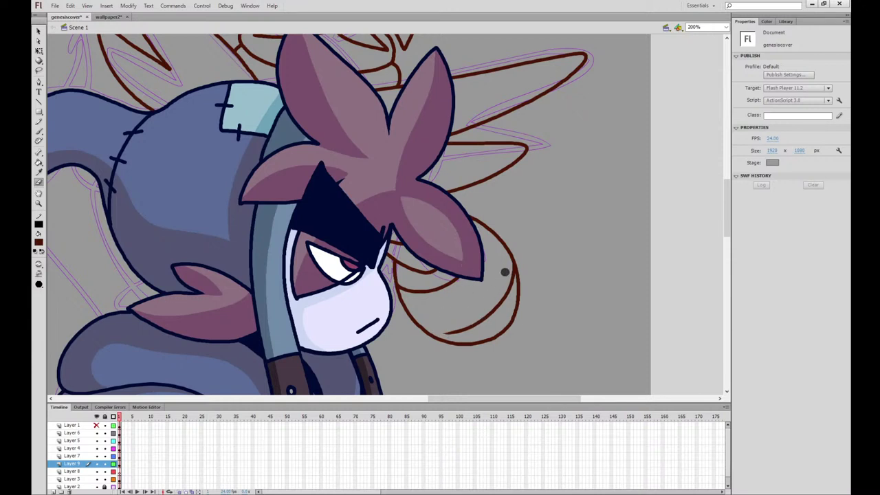
click(39, 131)
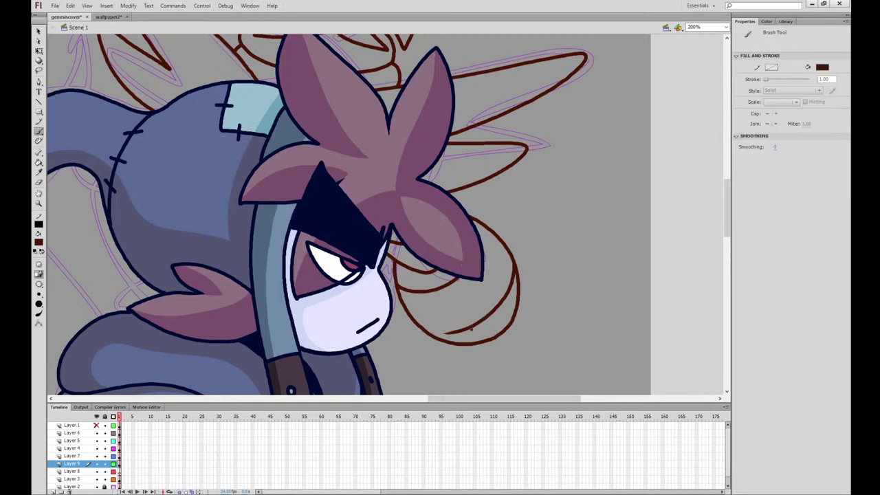
mouse_move(455, 341)
mouse_down()
mouse_move(480, 353)
mouse_move(529, 334)
mouse_move(543, 292)
mouse_move(519, 253)
mouse_move(537, 276)
mouse_move(527, 297)
mouse_up()
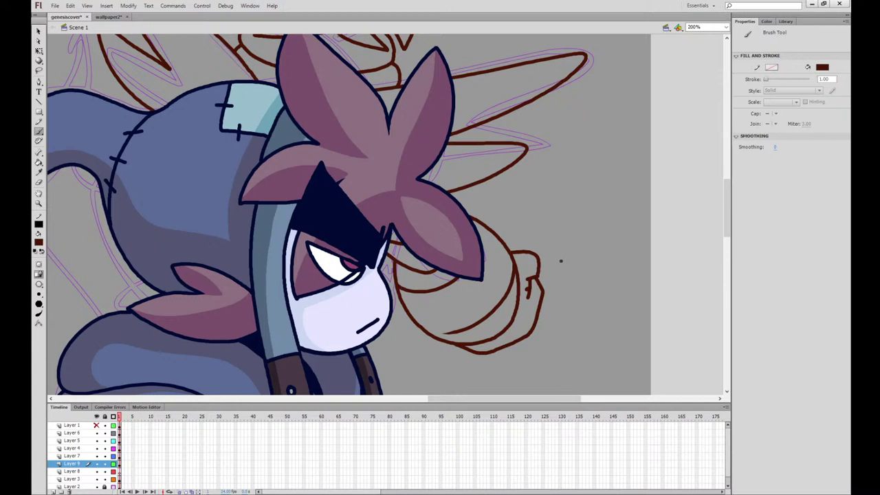
key(ctrl+z)
drag(533, 278, 530, 297)
Brush the second wristband behind the back of the hood and the leg outline between face and glove, redoing the leg strokes
mouse_move(540, 216)
mouse_down()
mouse_move(605, 275)
mouse_move(670, 253)
mouse_up()
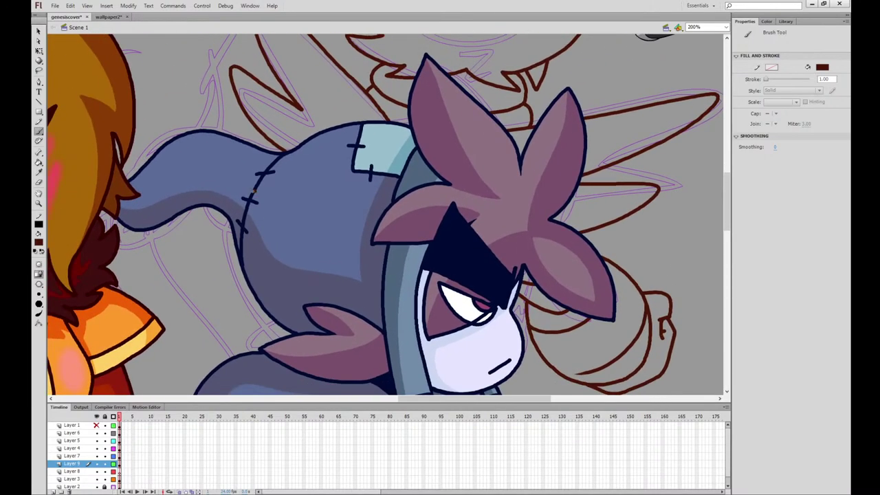
mouse_move(253, 191)
mouse_down()
mouse_move(295, 279)
mouse_move(253, 192)
mouse_move(242, 276)
mouse_up()
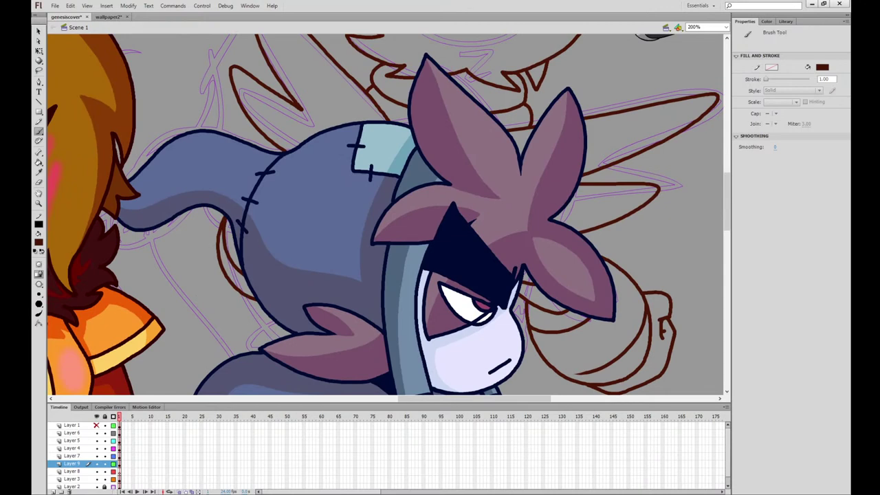
mouse_move(615, 358)
mouse_down()
mouse_move(614, 142)
mouse_move(563, 167)
mouse_up()
mouse_move(419, 128)
mouse_down()
mouse_move(537, 235)
mouse_move(561, 306)
mouse_move(505, 352)
mouse_move(415, 335)
mouse_move(421, 128)
mouse_move(504, 204)
mouse_up()
key(ctrl+z)
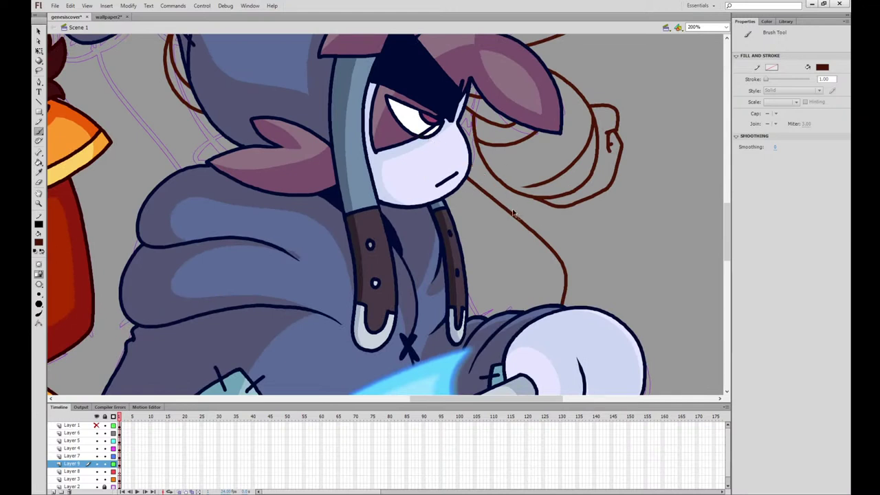
key(ctrl+z)
mouse_move(407, 174)
mouse_down()
mouse_move(498, 220)
mouse_move(432, 151)
mouse_move(402, 181)
mouse_move(497, 203)
mouse_up()
key(ctrl+z)
key(ctrl+z)
mouse_move(531, 240)
mouse_down()
mouse_move(602, 353)
mouse_move(405, 274)
mouse_move(425, 158)
mouse_up()
Sample the red hair color from wallpaper2 and fill the spiky hair in genesiscover with it
drag(599, 297, 625, 350)
mouse_move(488, 183)
mouse_down()
mouse_move(483, 228)
mouse_move(560, 114)
mouse_move(552, 372)
mouse_up()
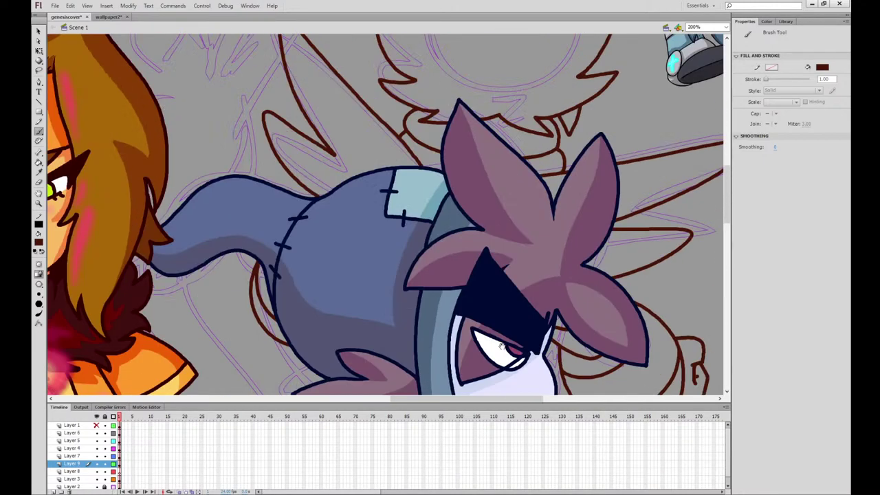
drag(508, 202, 470, 391)
drag(602, 277, 391, 293)
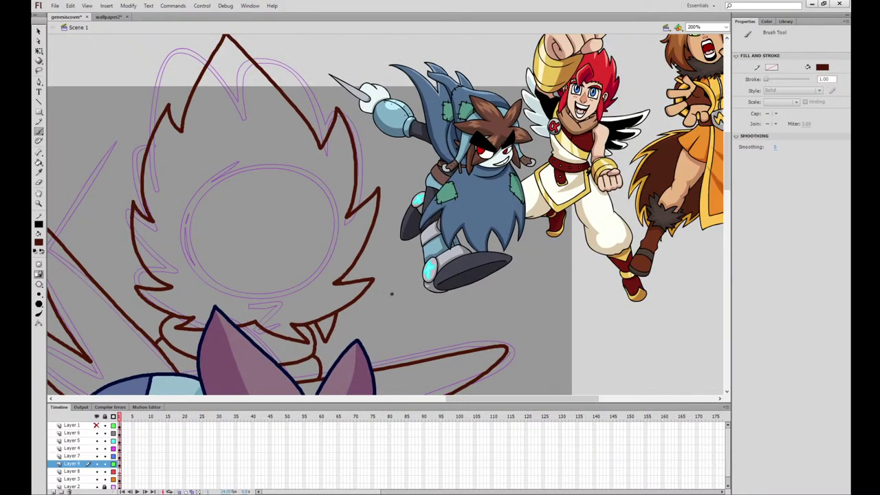
click(109, 17)
click(38, 172)
key(k)
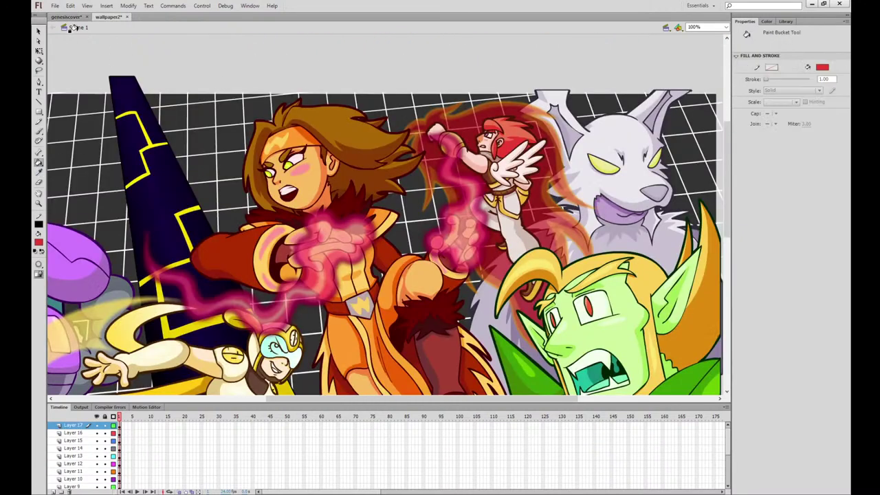
click(68, 17)
click(324, 167)
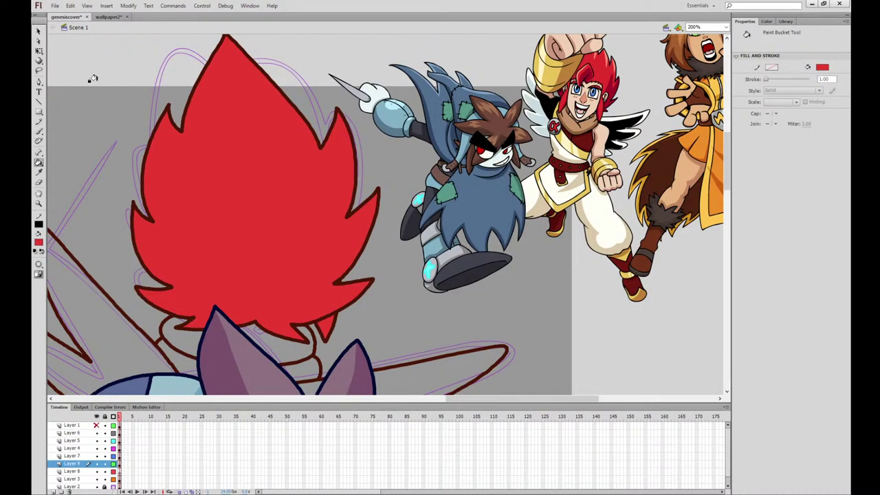
Sample the pale wing color from the red-haired character in wallpaper2 and fill both wings in genesiscover
click(103, 17)
click(508, 162)
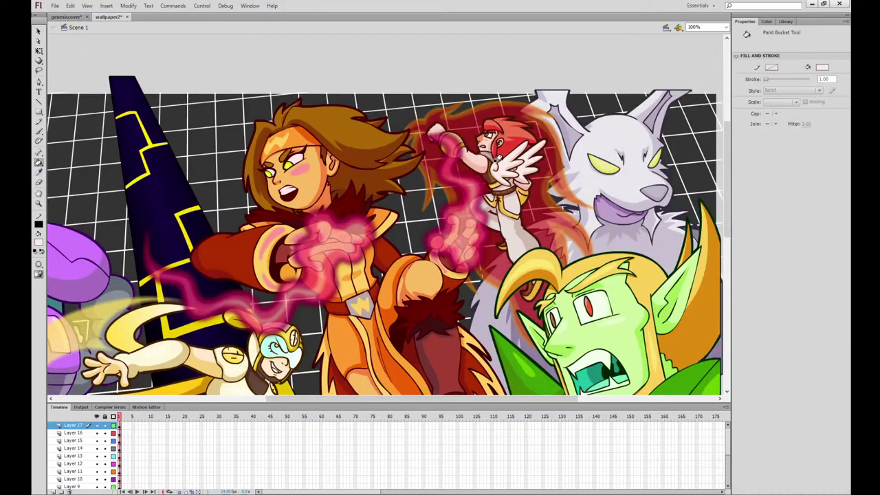
click(68, 17)
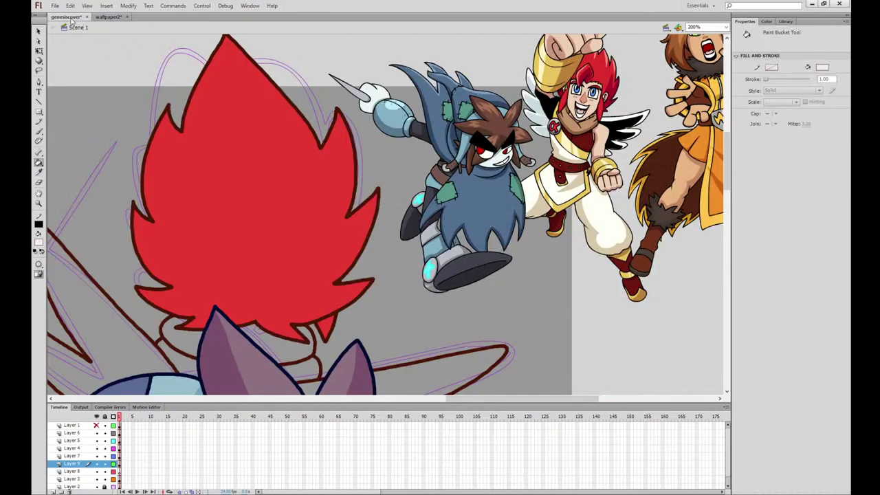
click(133, 356)
drag(489, 329, 551, 138)
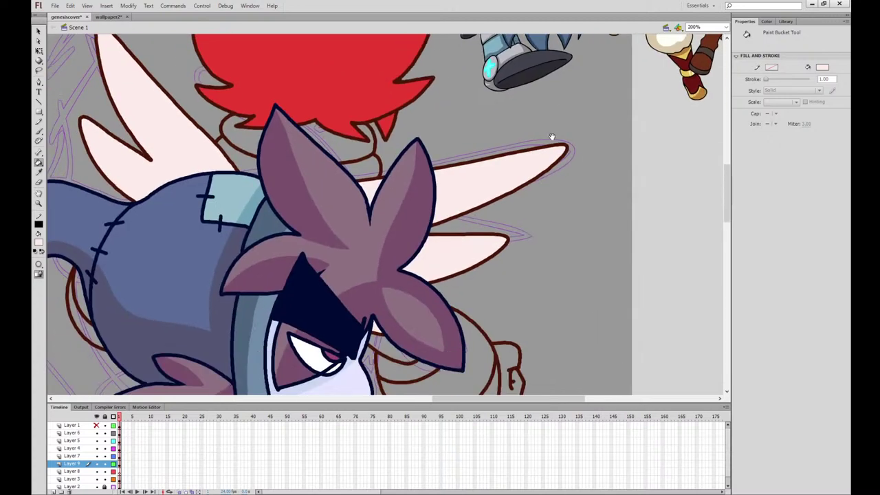
Sample the red-haired character's skin color from wallpaper2 and fill the clenched fist in genesiscover
key(ctrl+minus)
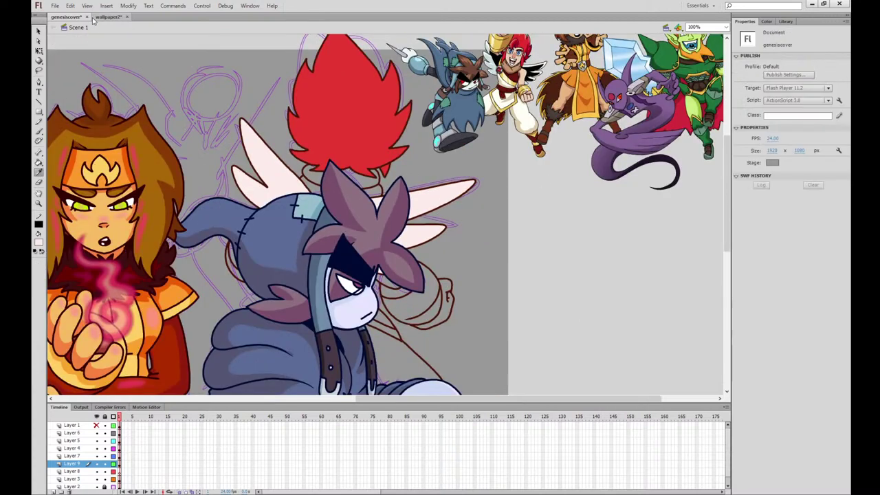
click(108, 17)
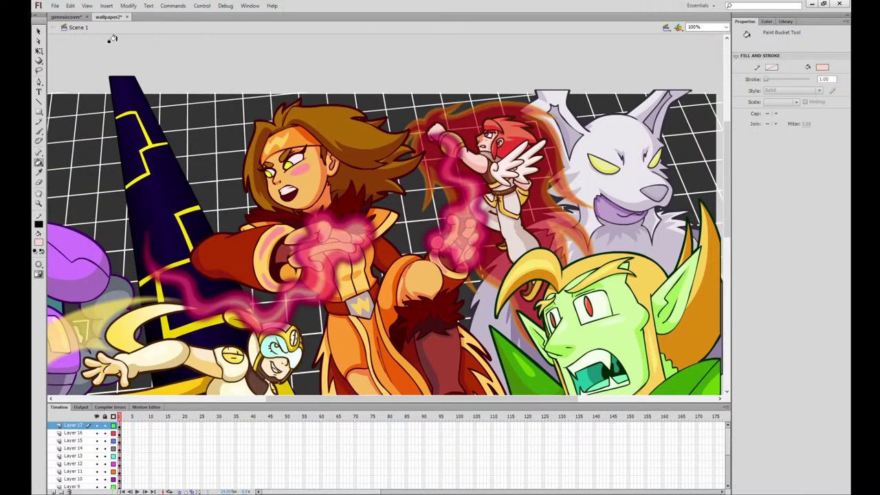
click(66, 16)
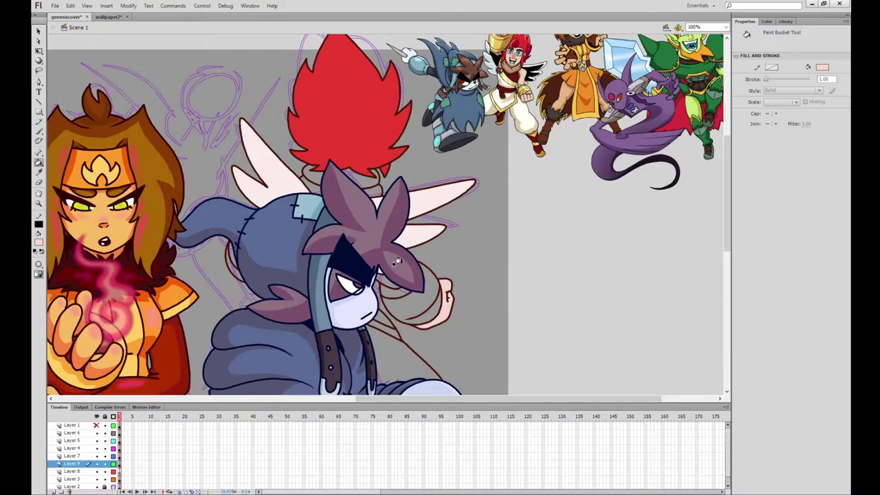
Sample the off-white clothing color from wallpaper2 and fill the winged character's garment areas below the wristband
click(108, 17)
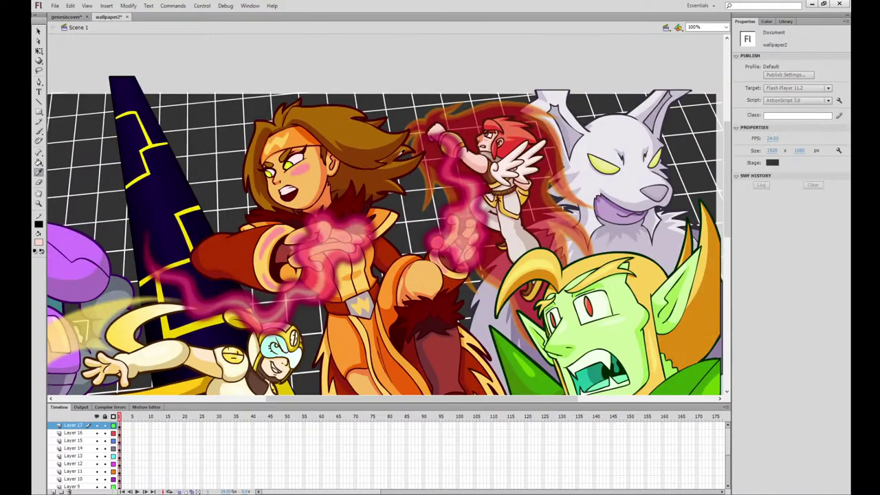
click(66, 17)
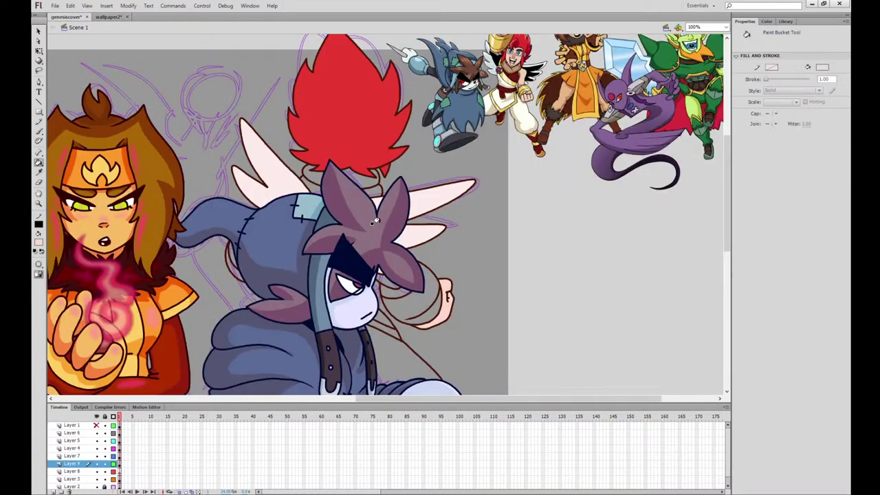
click(385, 347)
click(382, 322)
Sample the gold color from wallpaper2 and fill both of the winged character's wristbands
drag(477, 278, 451, 218)
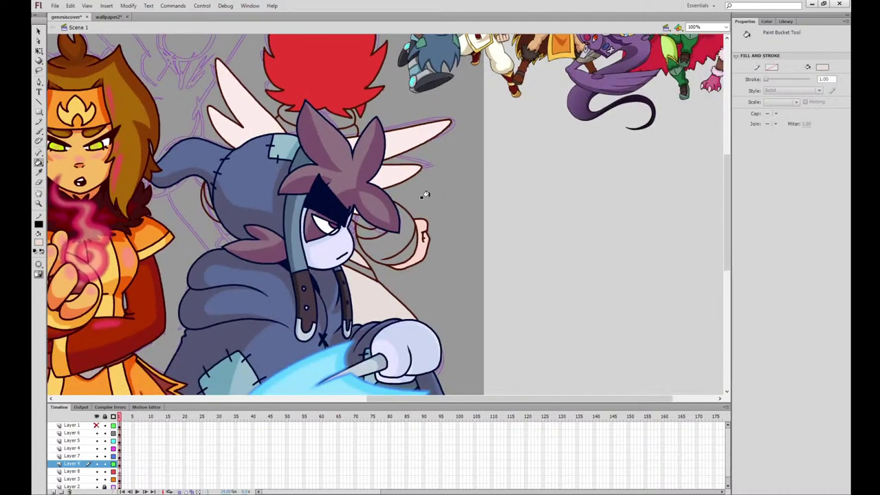
click(38, 174)
click(419, 255)
click(115, 18)
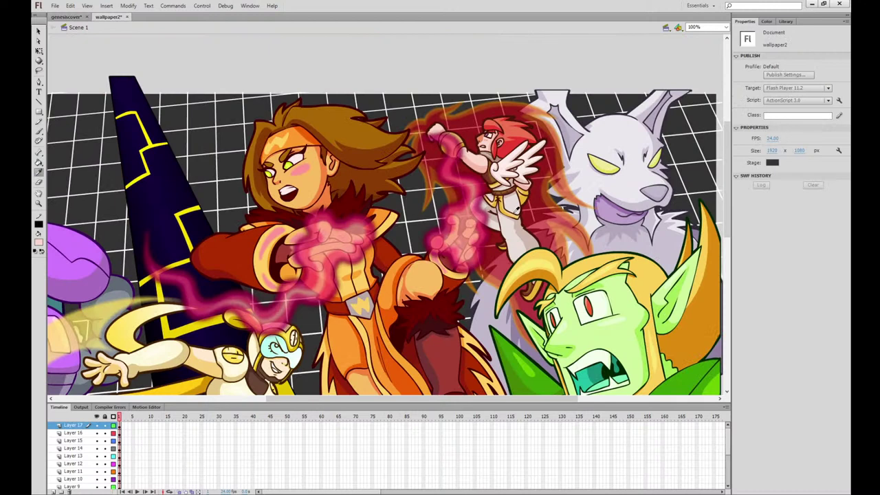
click(66, 18)
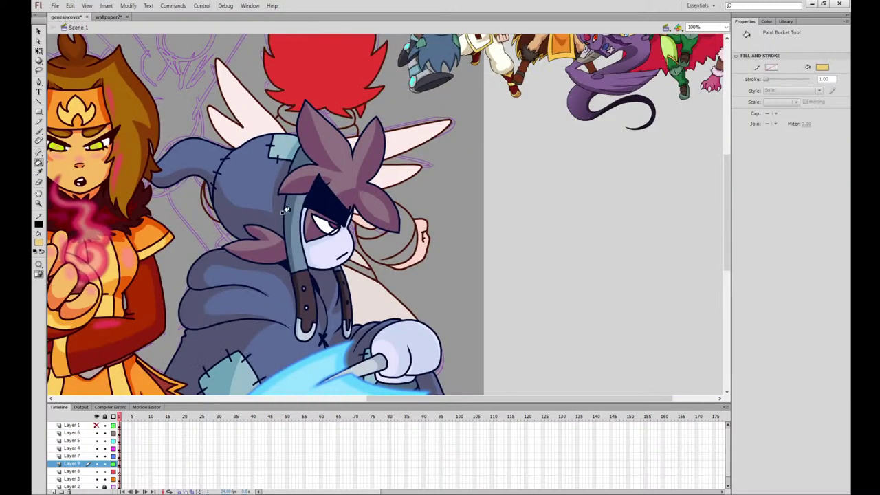
click(203, 199)
click(395, 241)
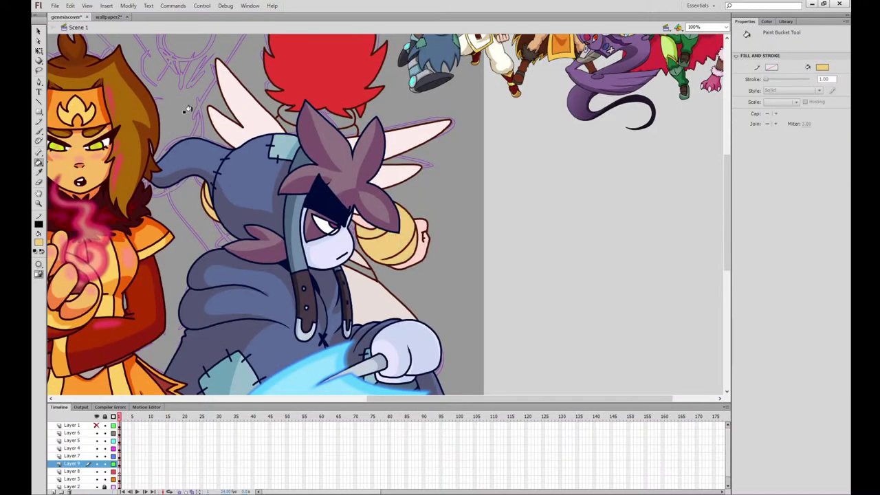
Sample the scarf color from wallpaper2, hide Layers 7, 4, 5 and 6, and close and fill the collar between the wings
click(108, 18)
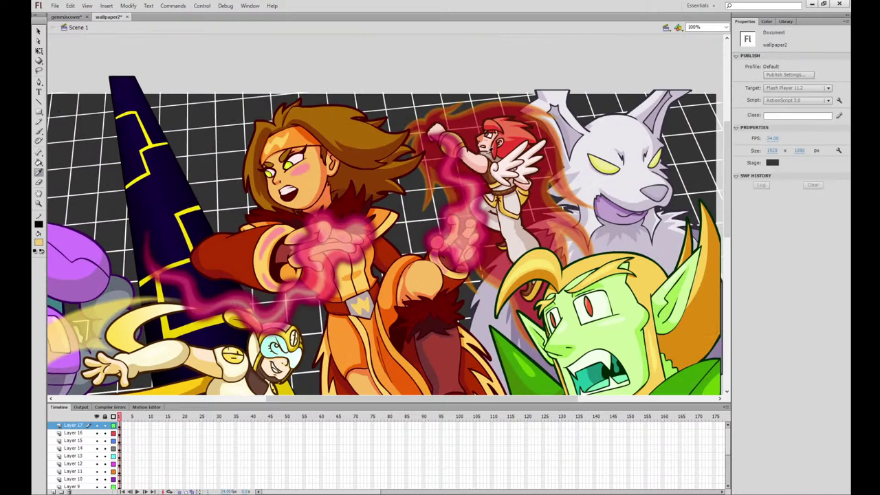
click(65, 17)
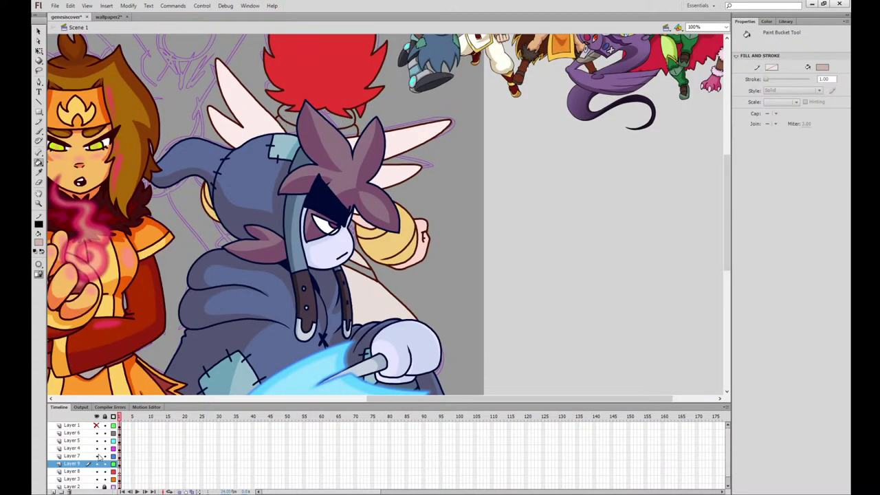
drag(97, 456, 97, 432)
click(39, 131)
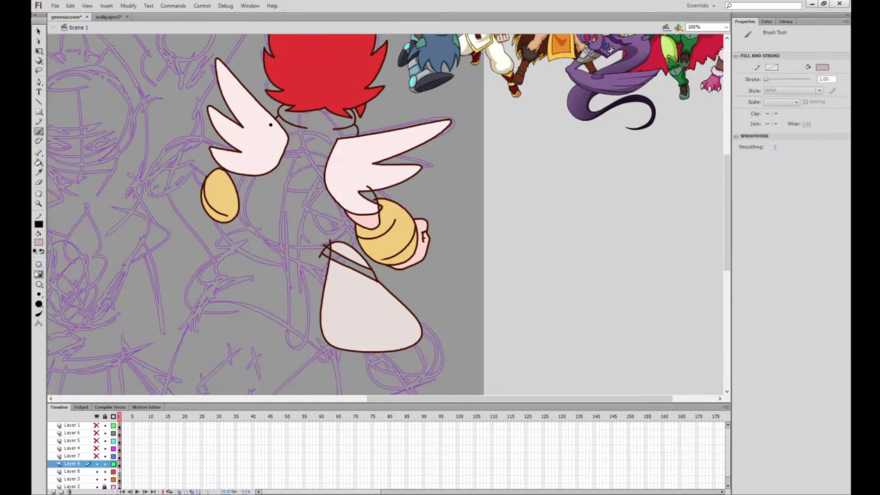
drag(283, 136, 336, 143)
click(38, 172)
click(309, 132)
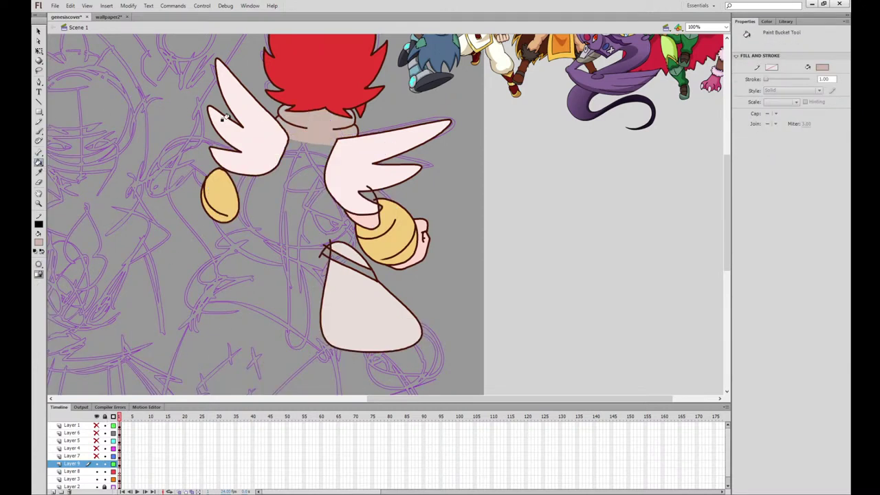
Brush a dark lower edge beneath the collar and fill the gap above it with the scarf's tan color
click(38, 130)
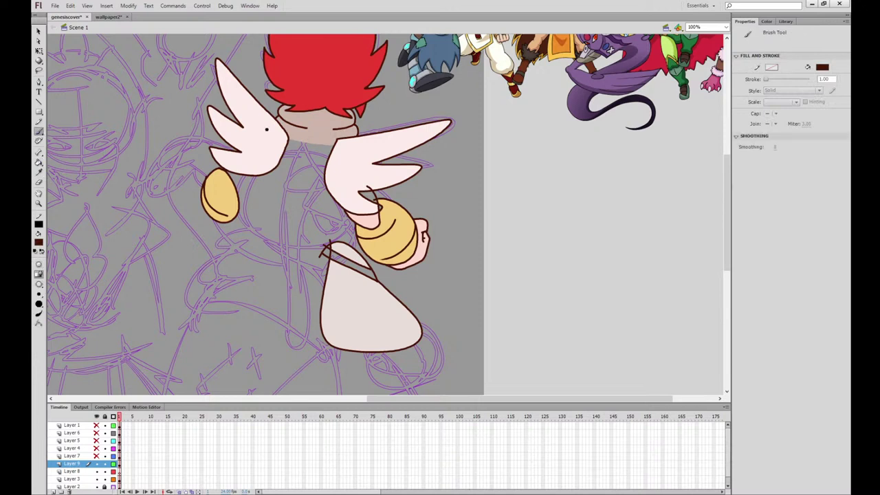
drag(279, 145, 351, 143)
click(39, 163)
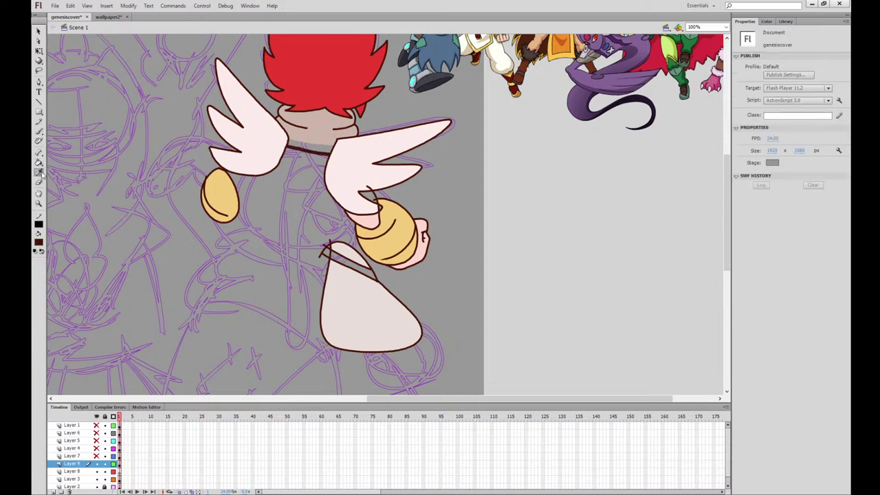
click(325, 134)
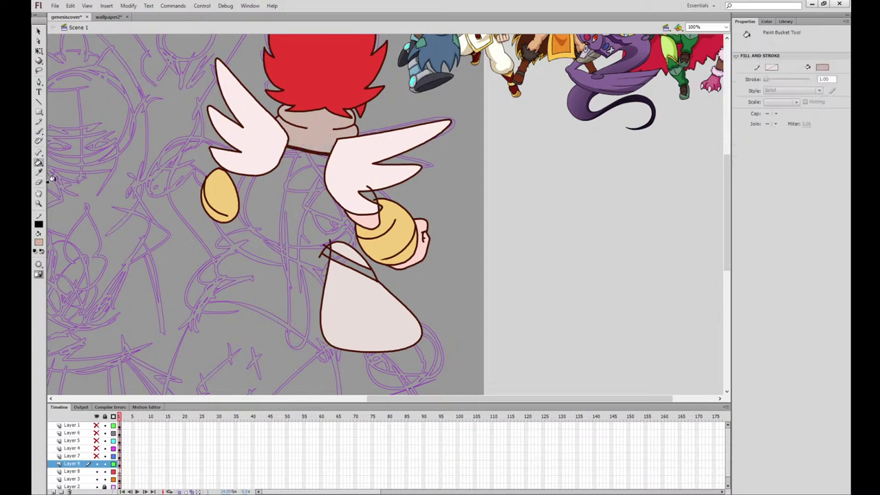
Undo the tan fill on the wristband, sample its gold, and fill the diagonal belt strip above the garment
click(402, 203)
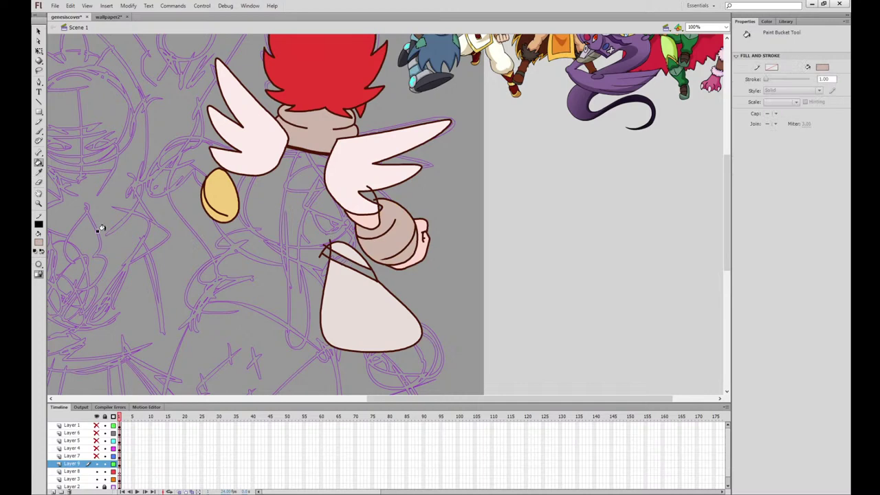
key(ctrl+z)
click(39, 172)
click(396, 236)
click(359, 267)
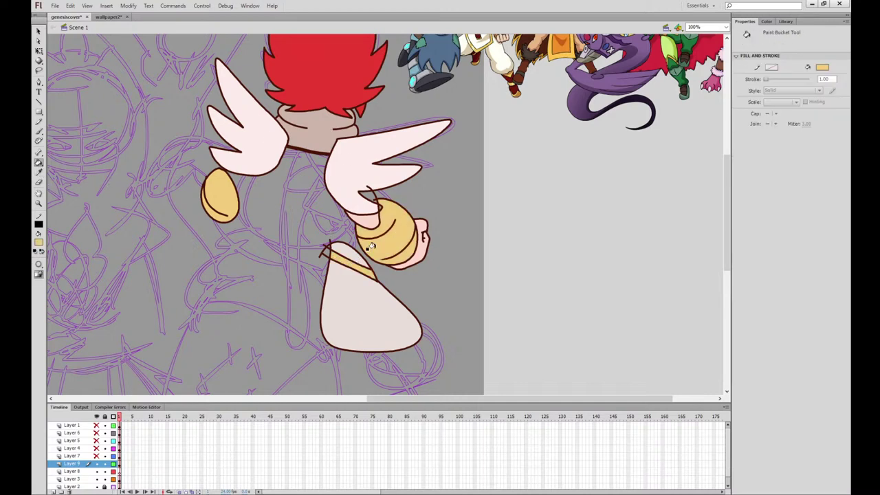
Sample the light orange-red hair color from wallpaper2, and make Layers 1, 6, 5, 4 and 7 visible again in genesiscover
click(108, 17)
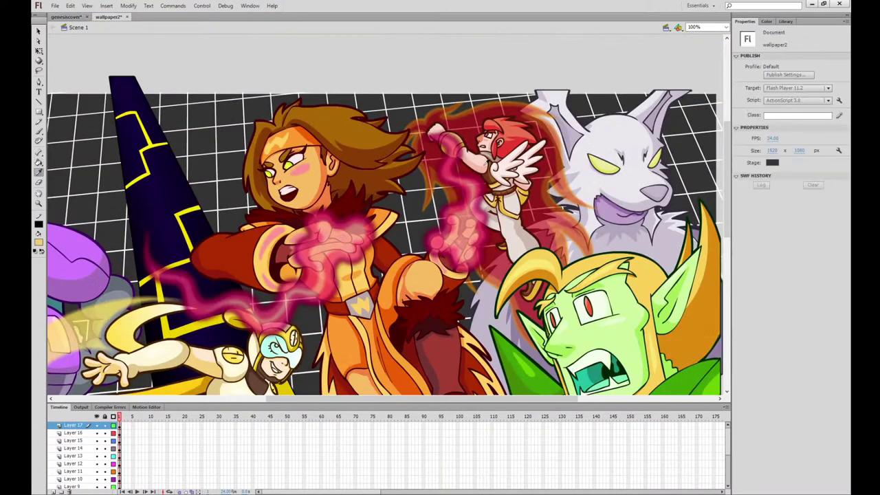
click(68, 17)
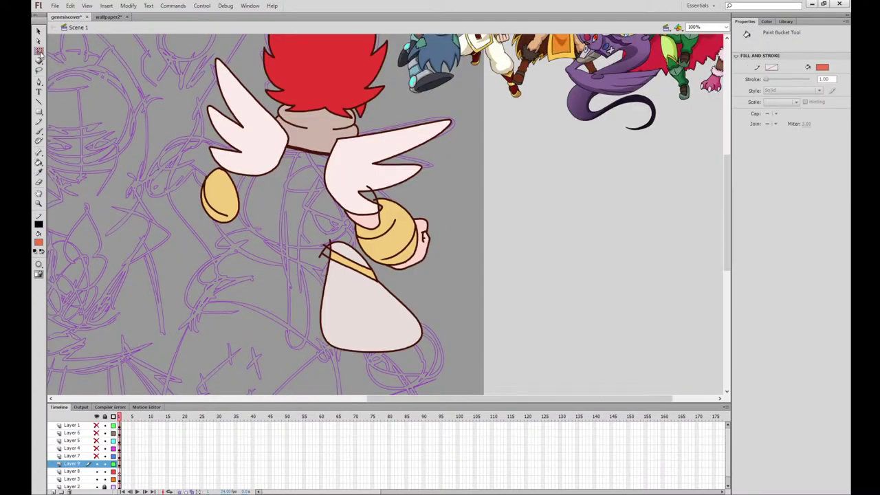
drag(97, 440, 97, 425)
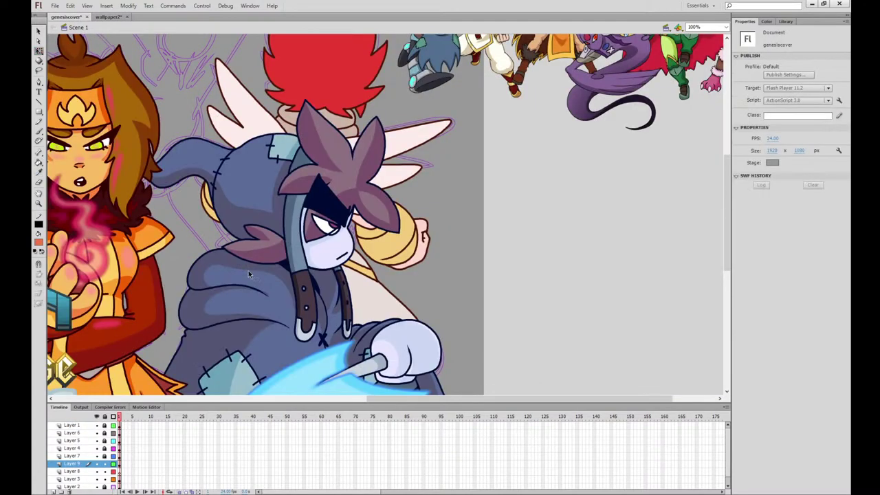
Select the red hair fill and brush an orange-red rim line inside the spikes along the hair's left side
drag(491, 170, 482, 275)
click(352, 199)
key(ctrl+=)
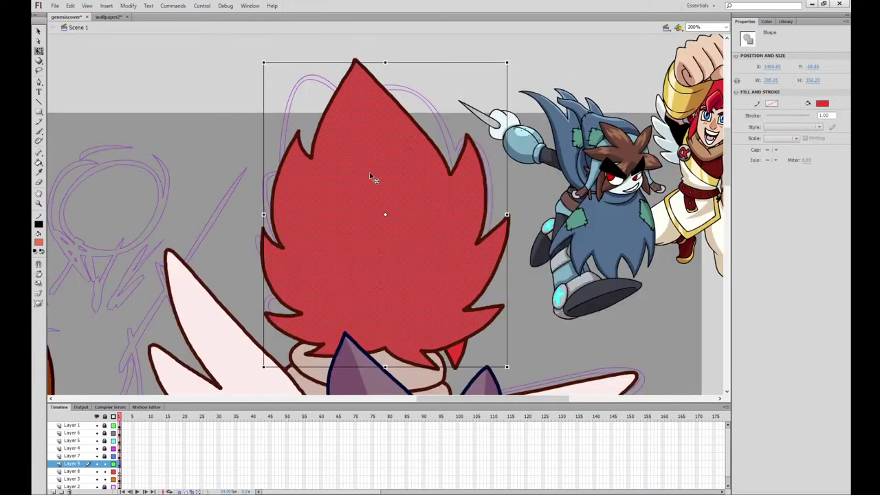
click(39, 130)
mouse_move(356, 72)
mouse_down()
mouse_move(279, 216)
mouse_move(283, 253)
mouse_move(271, 279)
mouse_move(310, 312)
mouse_move(312, 339)
mouse_move(331, 330)
mouse_up()
key(ctrl+z)
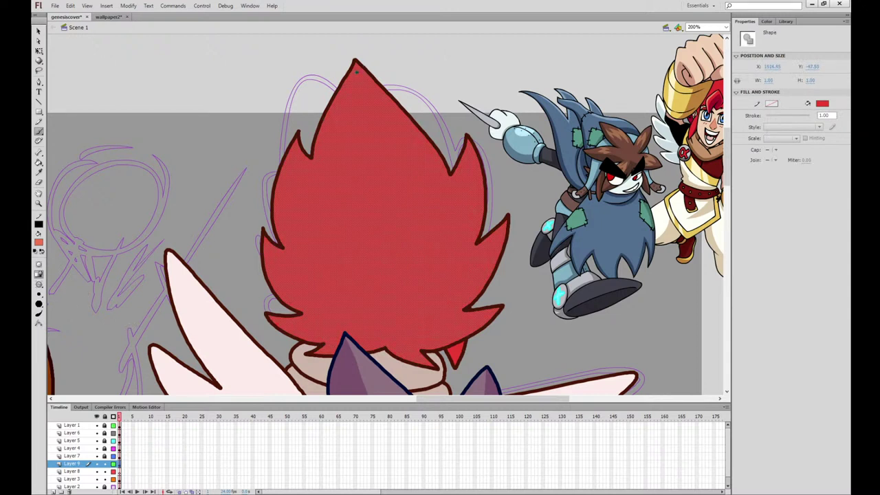
mouse_move(356, 72)
mouse_down()
mouse_move(320, 172)
mouse_move(295, 149)
mouse_move(280, 208)
mouse_move(293, 252)
mouse_move(269, 249)
mouse_move(285, 296)
mouse_move(312, 313)
mouse_move(280, 320)
mouse_move(328, 339)
mouse_up()
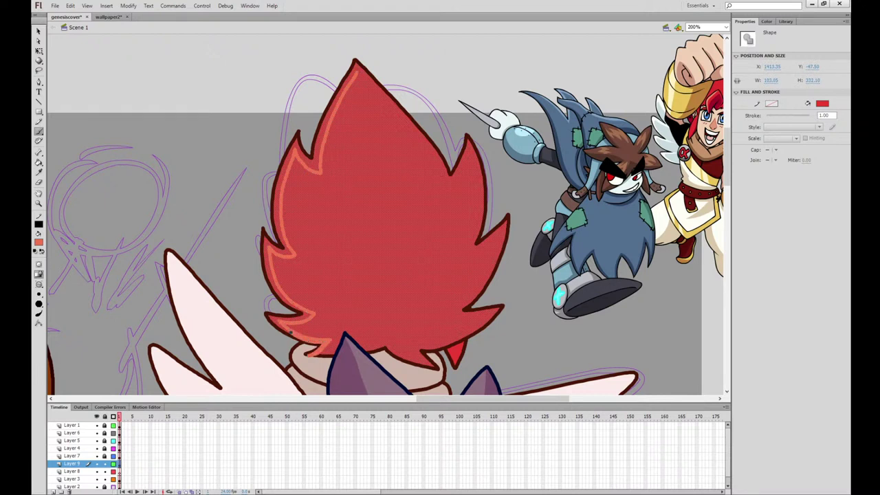
drag(267, 314, 293, 338)
Continue the rim line along the hair's lower edge and right-hand spikes, and fill the enclosed border with orange-red
drag(607, 214, 629, 181)
drag(564, 226, 545, 242)
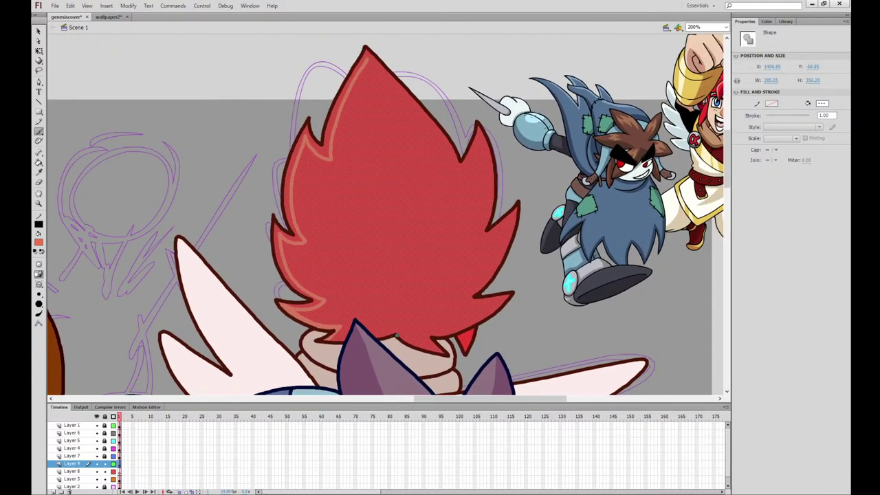
mouse_move(396, 336)
mouse_down()
mouse_move(416, 330)
mouse_move(492, 306)
mouse_move(450, 305)
mouse_move(497, 245)
mouse_move(460, 251)
mouse_move(481, 154)
mouse_move(448, 191)
mouse_move(435, 152)
mouse_move(374, 79)
mouse_up()
click(40, 51)
click(56, 91)
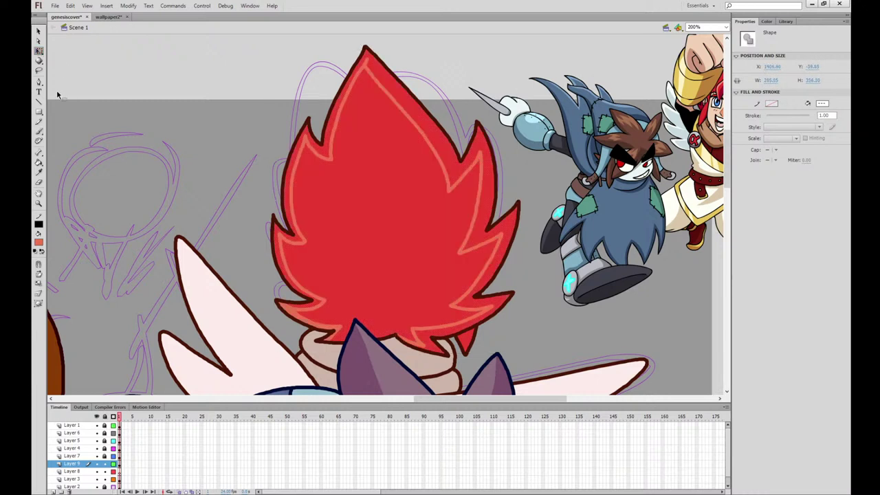
key(k)
click(397, 99)
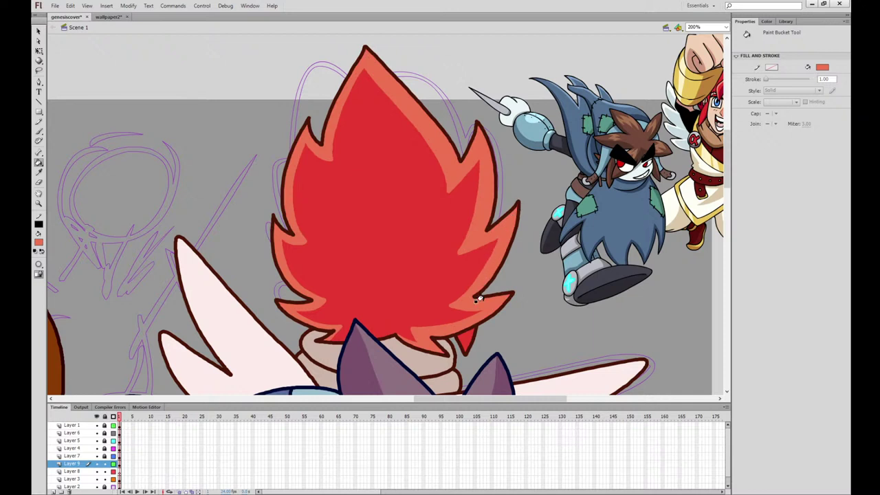
Select the small red hair tip beneath the right side of the hair and brush an orange-red highlight on it
click(39, 51)
click(468, 342)
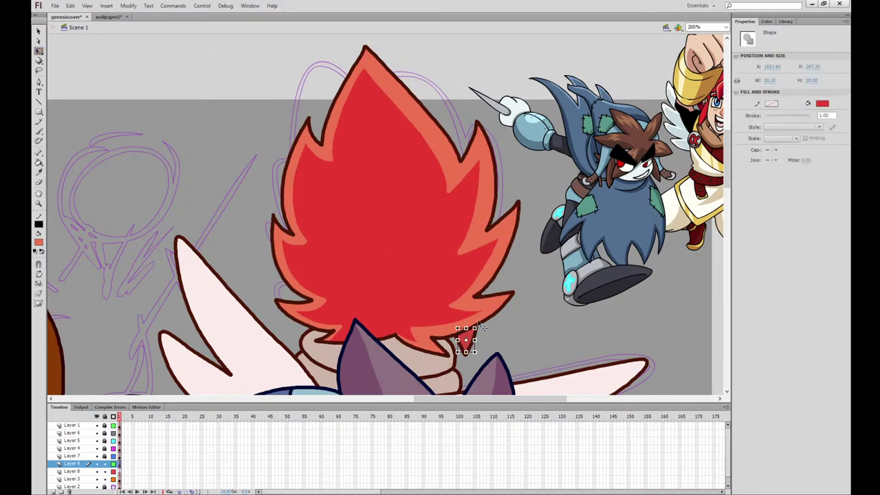
click(39, 131)
mouse_move(466, 355)
mouse_down()
mouse_move(471, 334)
mouse_move(467, 354)
mouse_move(469, 344)
mouse_up()
click(39, 50)
click(103, 83)
Sample the darker brown scarf color from wallpaper2, select the scarf fill and brush shadow contours on its left folds
click(39, 172)
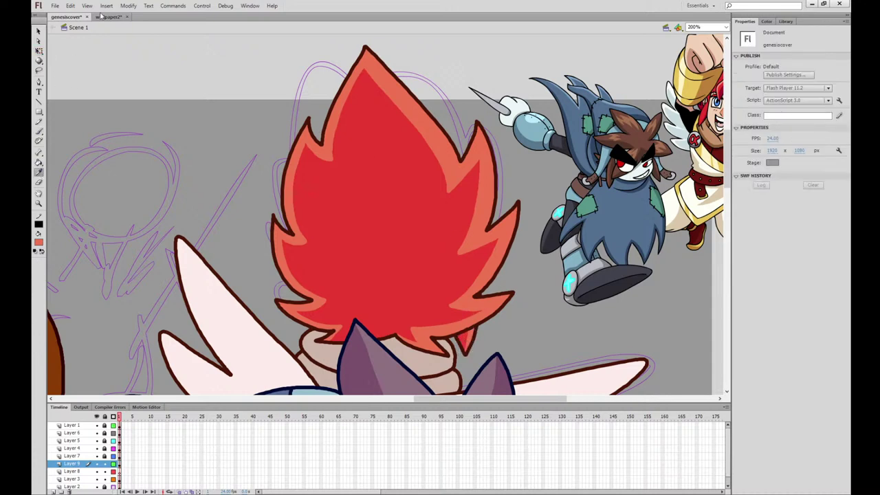
click(106, 17)
key(q)
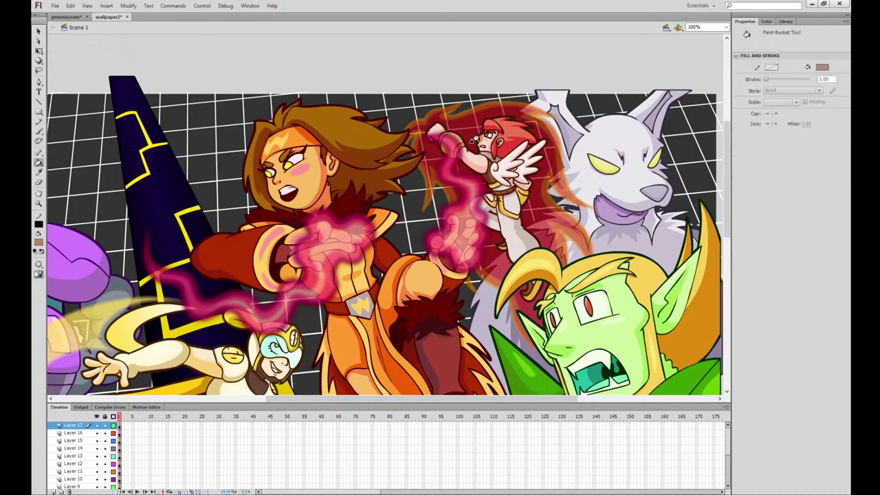
key(ctrl+Tab)
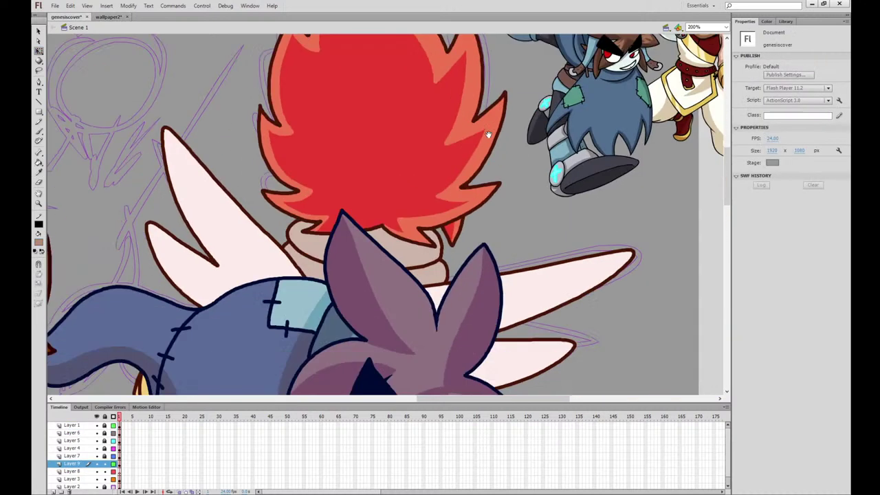
drag(488, 134, 464, 77)
click(404, 196)
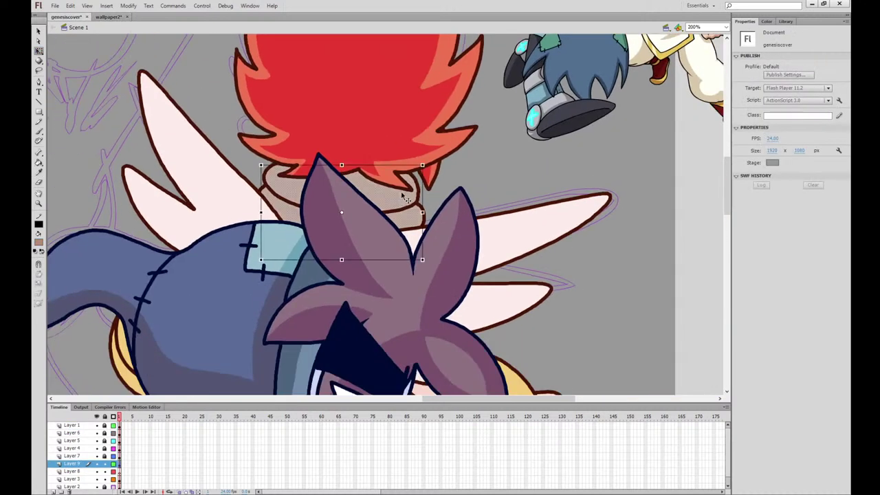
click(39, 131)
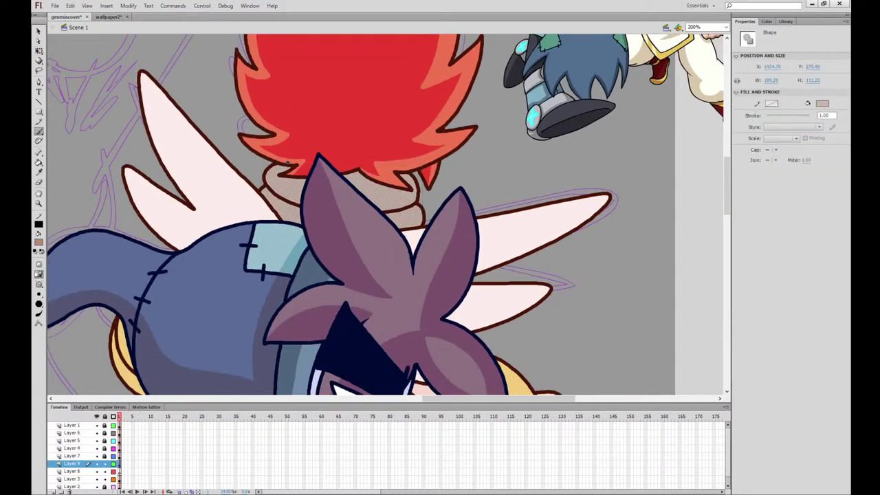
mouse_move(288, 164)
mouse_down()
mouse_move(273, 180)
mouse_move(288, 177)
mouse_move(294, 210)
mouse_move(276, 185)
mouse_move(291, 204)
mouse_up()
key(ctrl+z)
key(ctrl+z)
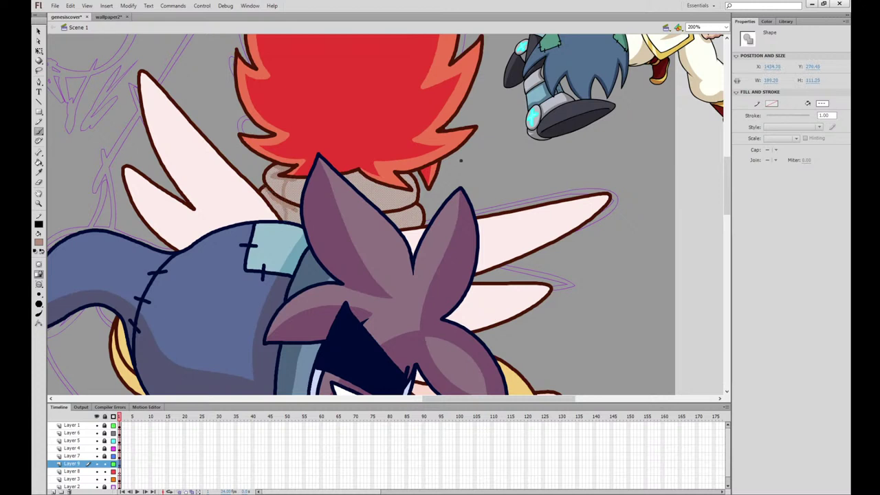
Brush shadow contours on the scarf's right folds and fill the inner areas with the darker brown
mouse_move(399, 206)
mouse_down()
mouse_move(402, 189)
mouse_move(409, 192)
mouse_move(397, 174)
mouse_up()
drag(418, 203, 398, 226)
click(39, 51)
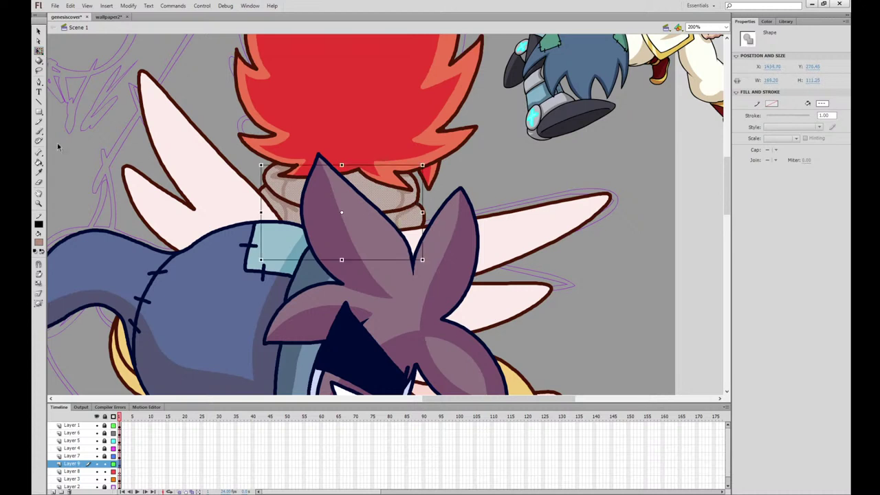
click(57, 147)
click(39, 163)
click(286, 191)
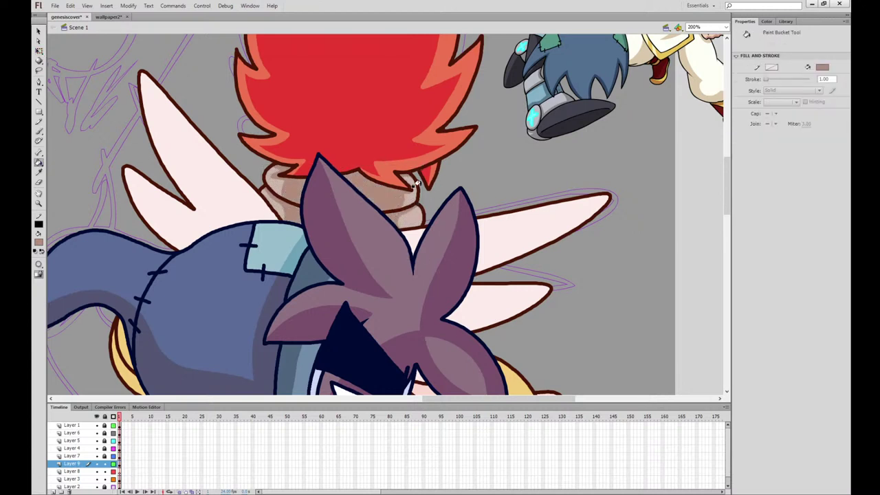
Sample the darker pink skin color from wallpaper2 and brush shadow contours on the winged character's fist and forearm
key(i)
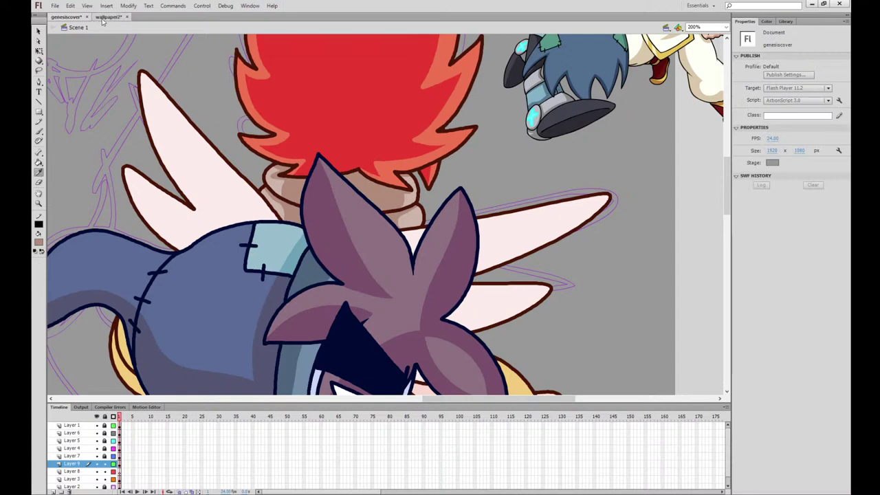
click(107, 17)
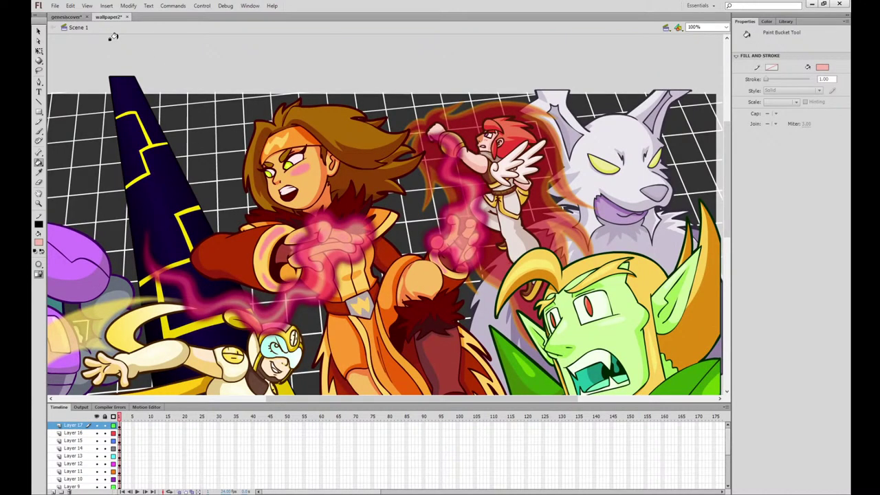
click(67, 17)
scroll(532, 262, down, 1)
drag(532, 262, 462, 79)
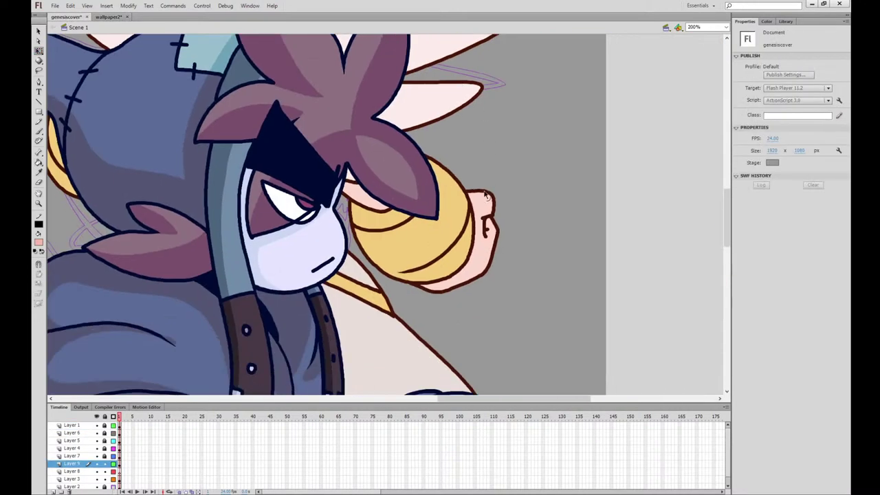
click(485, 197)
click(39, 131)
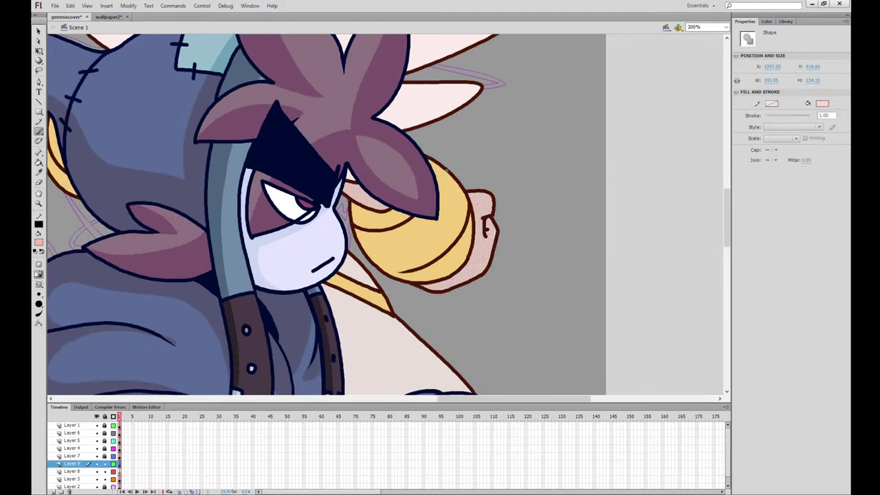
drag(467, 191, 485, 204)
drag(484, 236, 490, 221)
drag(459, 271, 485, 240)
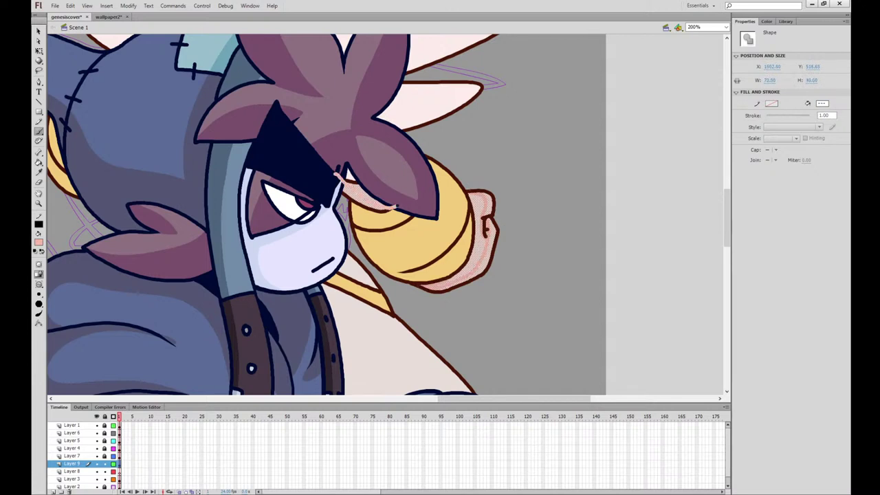
Fill the shadow areas of the fist and forearm with the darker pink skin color
click(39, 50)
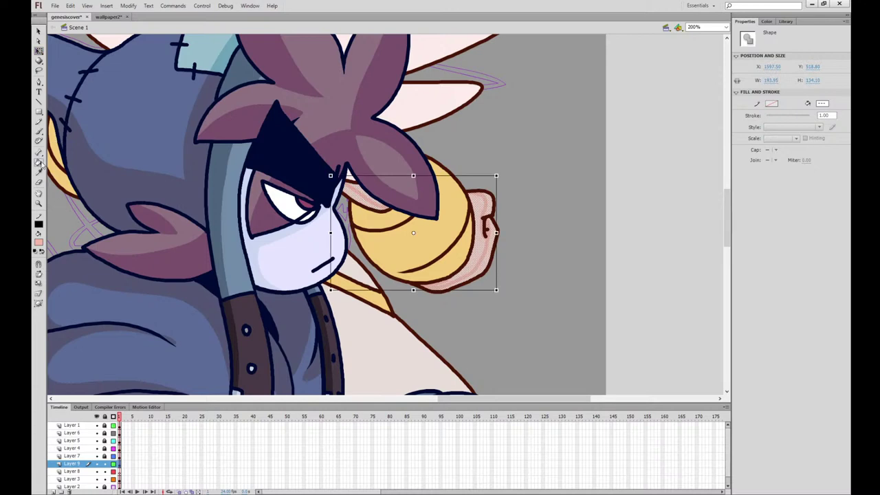
click(38, 162)
click(39, 51)
click(538, 139)
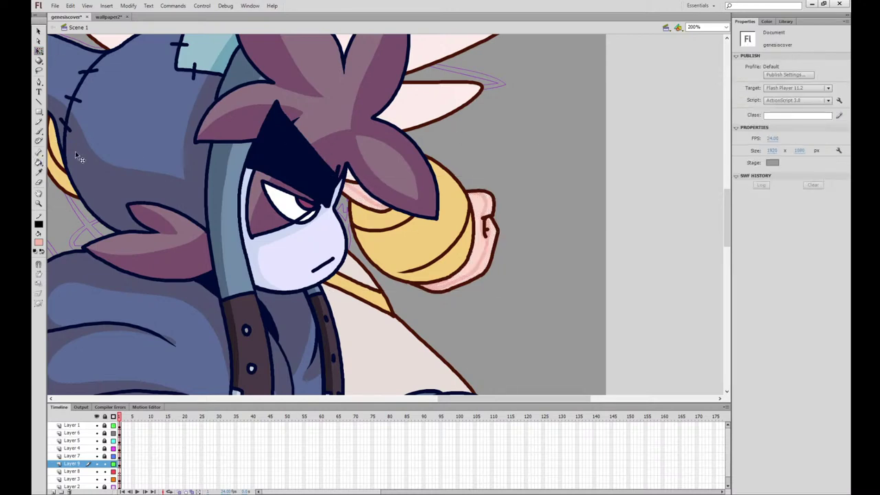
click(38, 162)
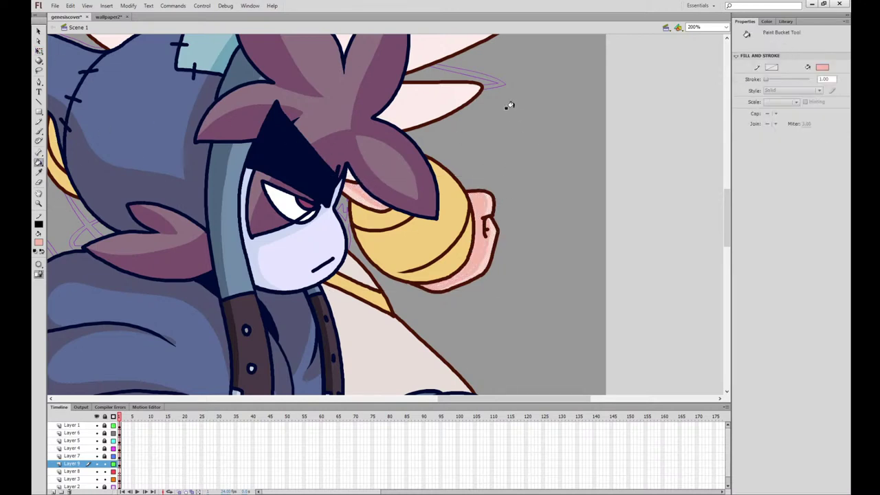
Sample the peach wing shading color from wallpaper2 and select the fills of both wings in genesiscover
drag(488, 106, 532, 355)
drag(462, 248, 468, 291)
click(110, 17)
click(39, 172)
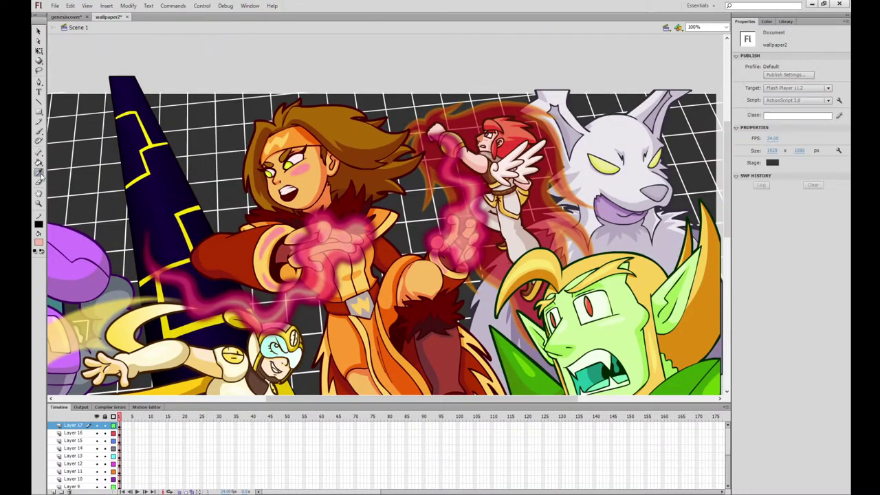
key(k)
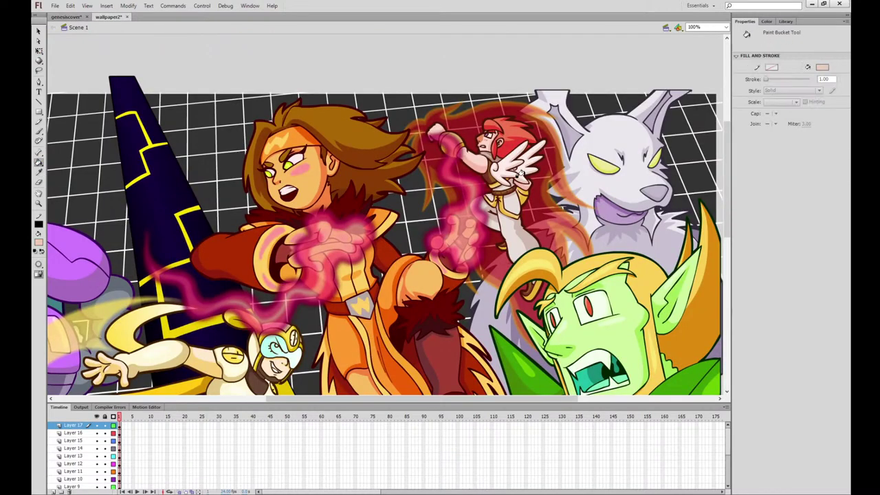
click(66, 17)
click(39, 50)
click(521, 304)
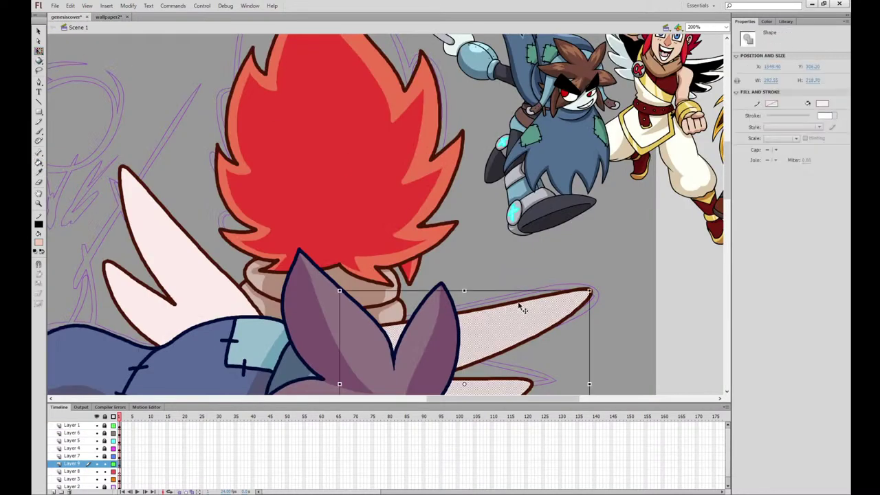
drag(620, 283, 642, 202)
shift+click(177, 131)
key(b)
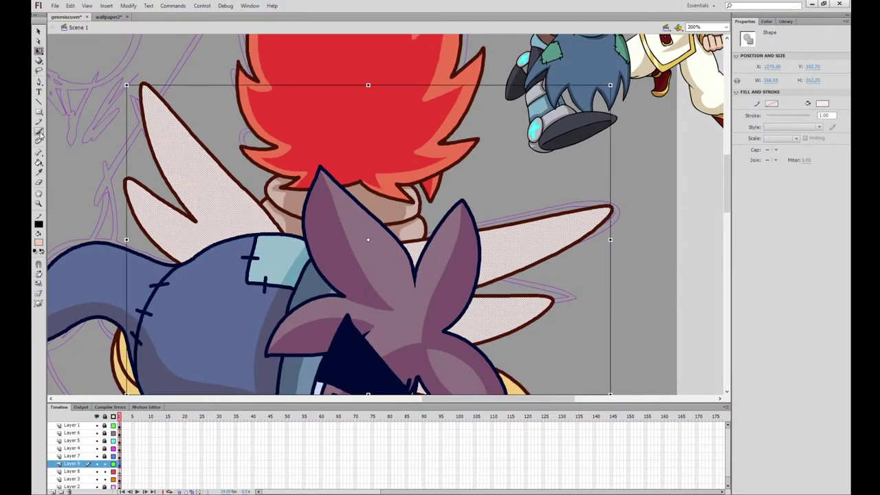
Brush peach shading contours along the upper and lower feathers of the winged character's left wing
drag(279, 310, 256, 234)
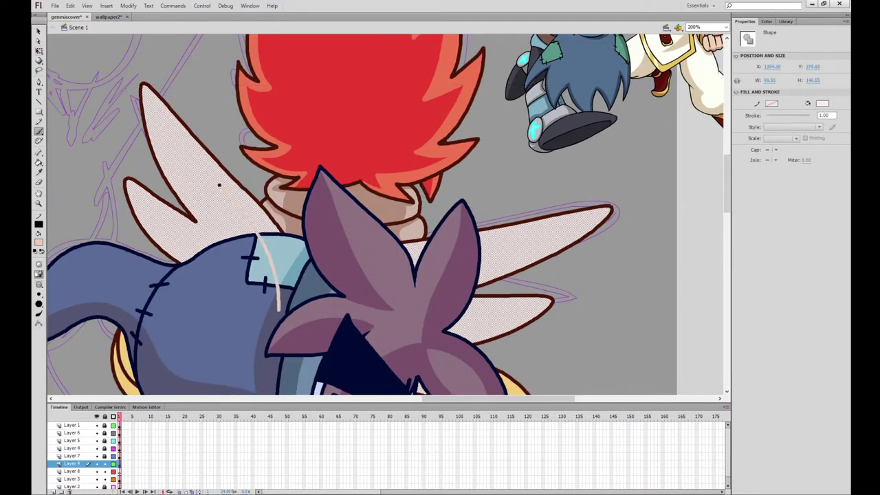
drag(149, 98, 154, 145)
drag(192, 211, 141, 110)
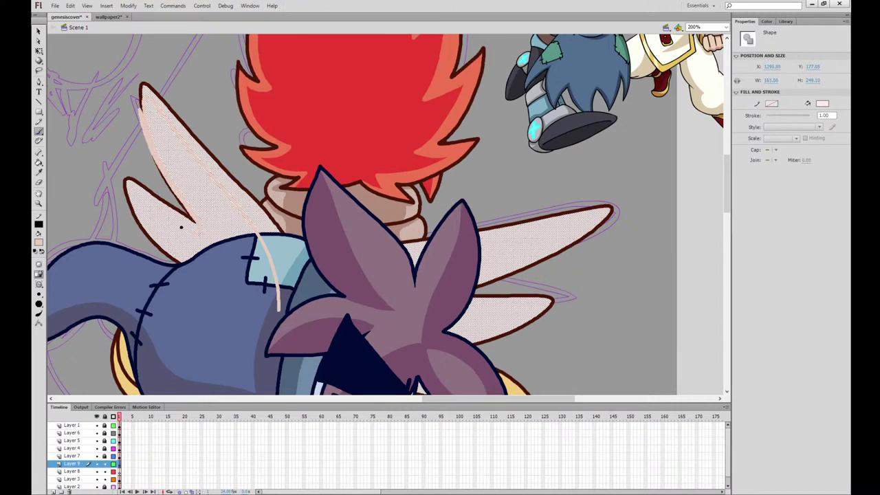
drag(130, 192, 143, 224)
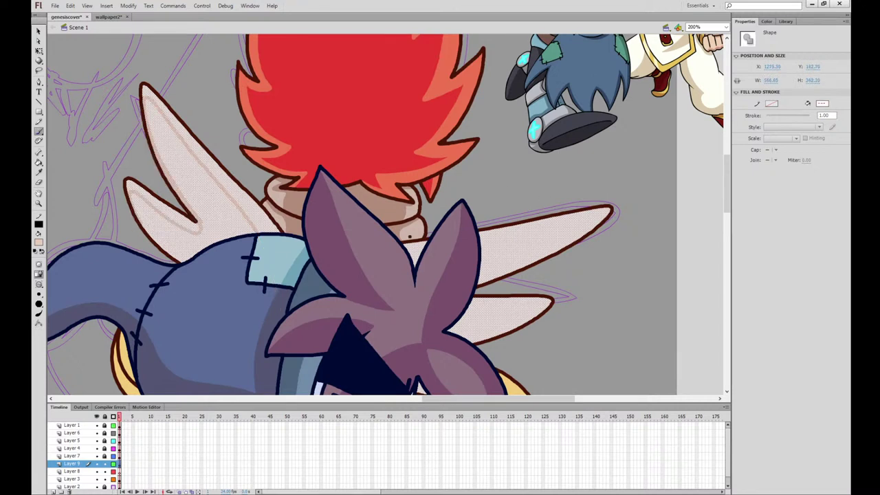
Brush peach shading contours along both feathers of the winged character's right wing
drag(358, 260, 622, 221)
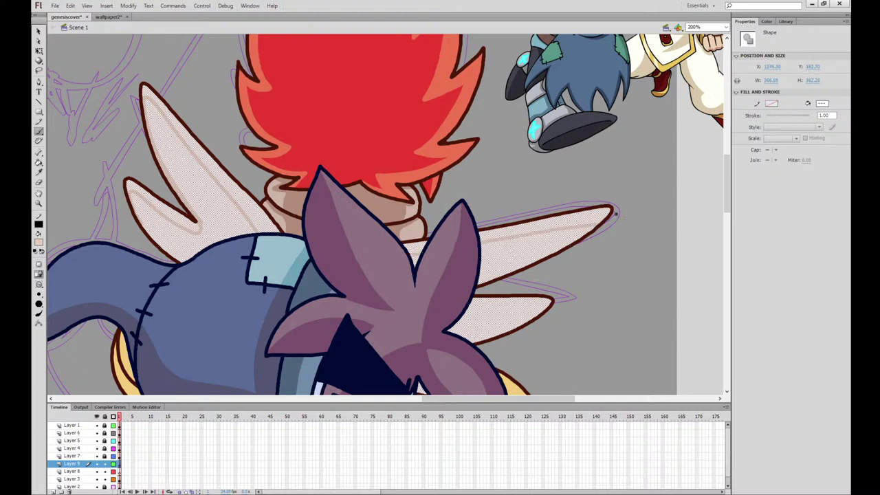
mouse_move(372, 231)
mouse_down()
mouse_move(426, 265)
mouse_move(481, 253)
mouse_up()
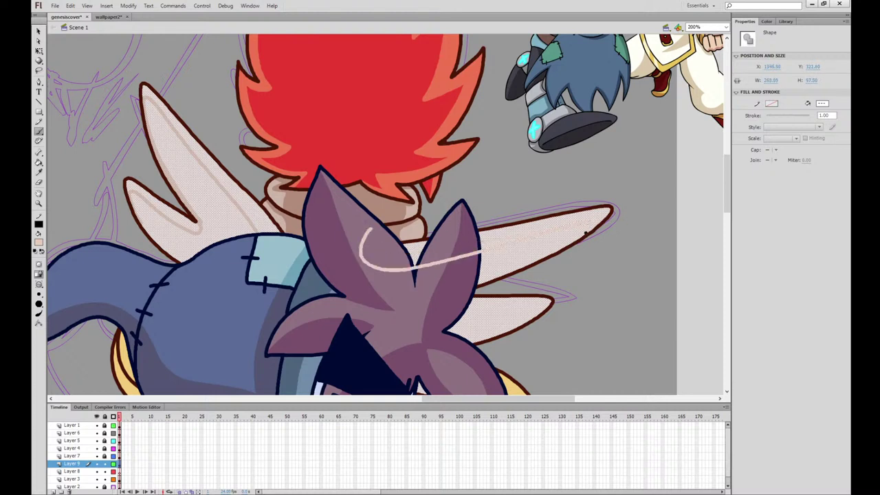
mouse_move(585, 234)
mouse_down()
mouse_move(503, 282)
mouse_move(425, 298)
mouse_move(482, 309)
mouse_up()
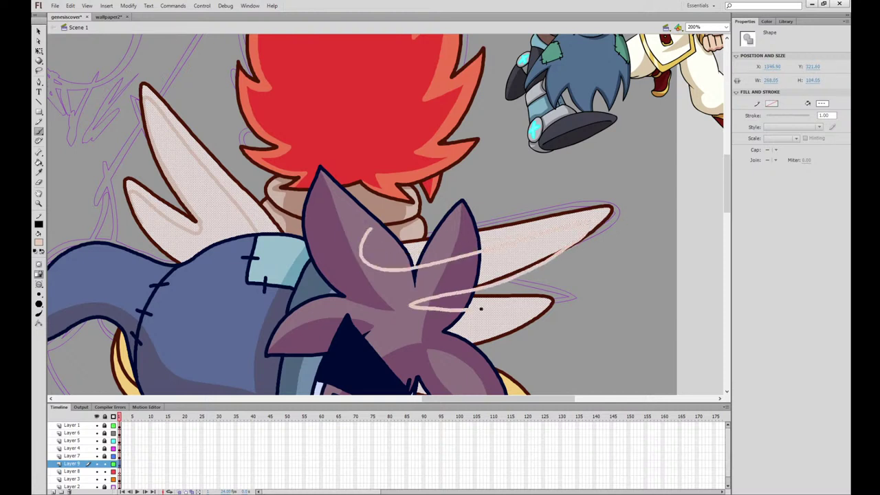
mouse_move(533, 316)
mouse_down()
mouse_move(428, 358)
mouse_move(330, 317)
mouse_move(347, 237)
mouse_up()
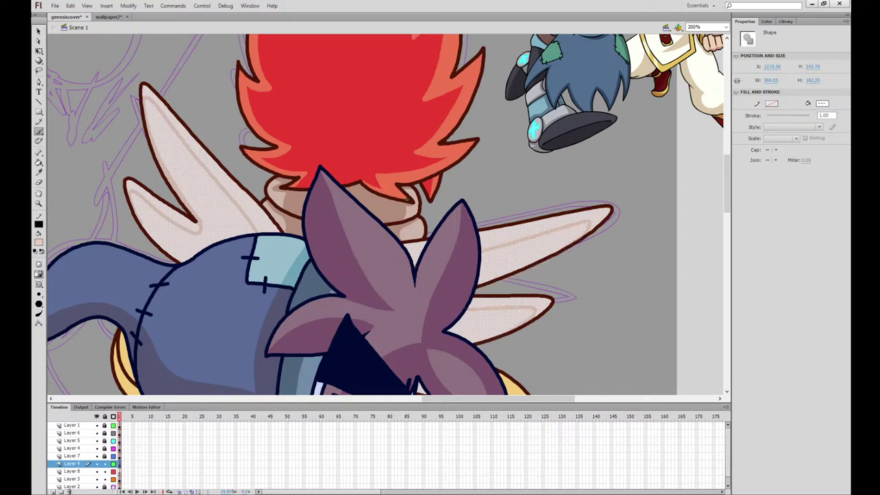
Fill the shadow areas of both wings with the peach shading color
click(39, 51)
click(63, 172)
click(39, 162)
click(222, 231)
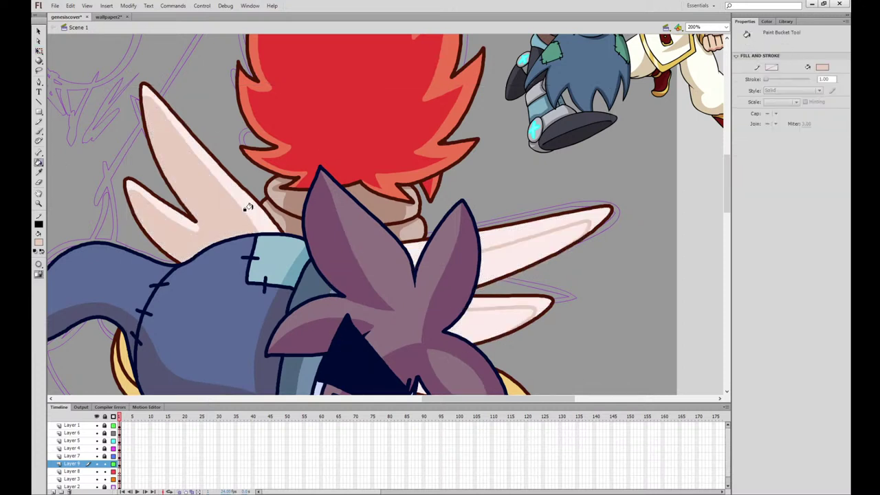
click(495, 262)
click(496, 309)
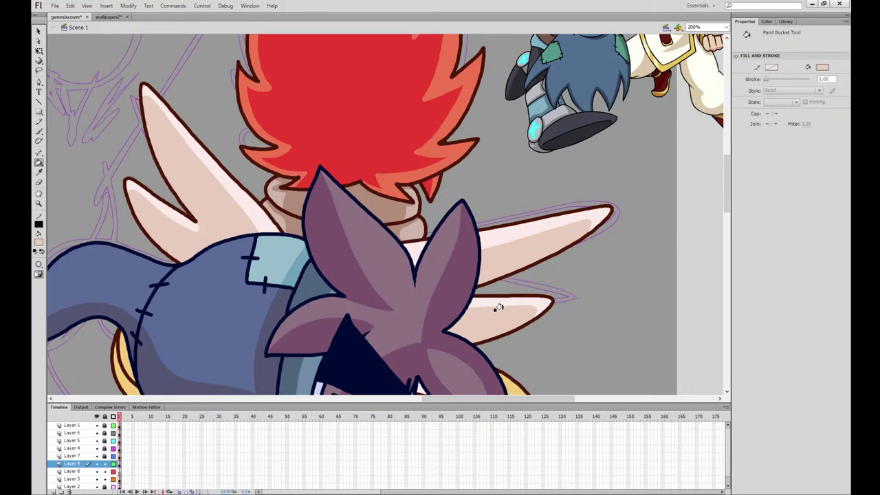
Sample the darker gold from wallpaper2 and select the gold arm cuff fills on both sides of the hooded character in genesiscover
click(108, 16)
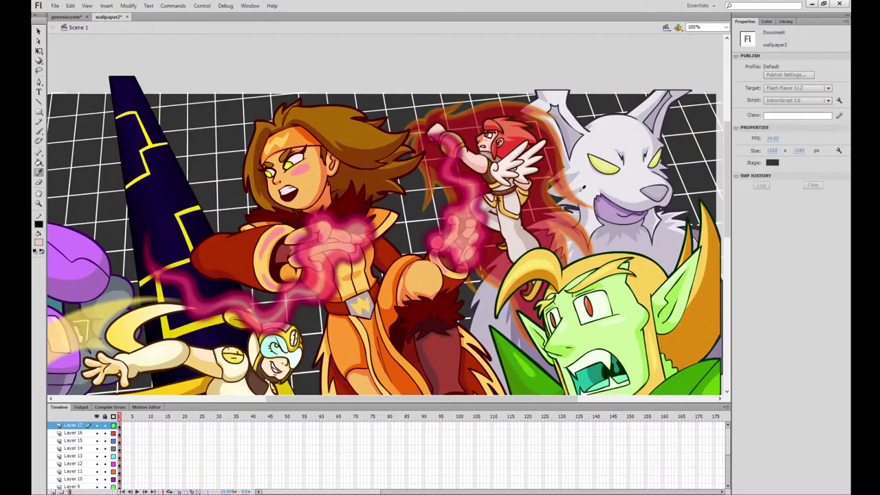
click(522, 198)
click(67, 16)
click(39, 51)
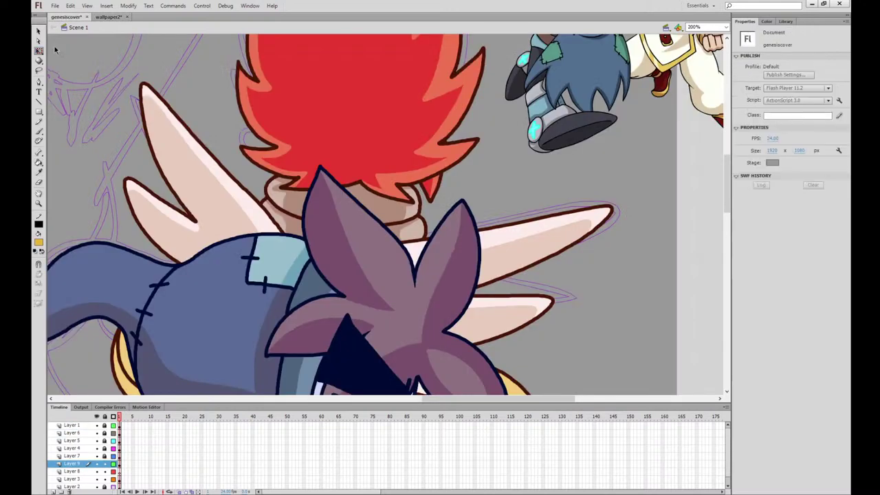
drag(481, 237, 512, 95)
click(165, 249)
shift+click(552, 303)
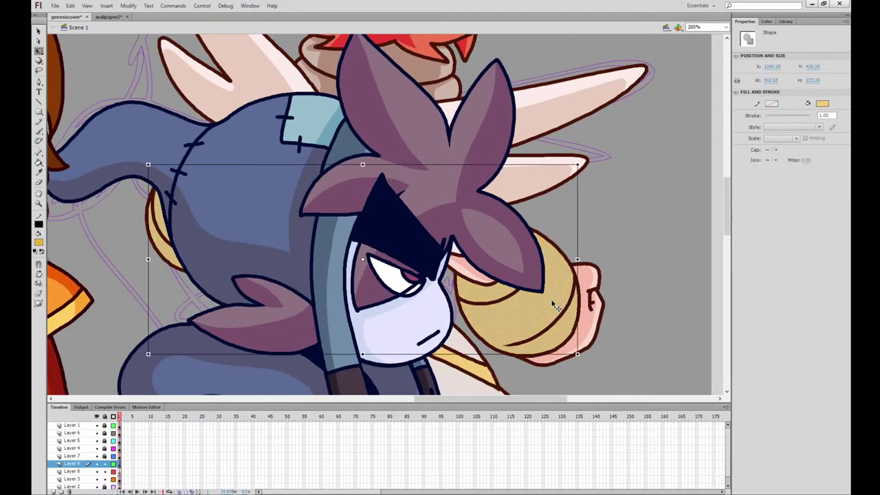
Brush darker gold shadow contours on the right and left arm cuffs
drag(633, 293, 591, 232)
key(b)
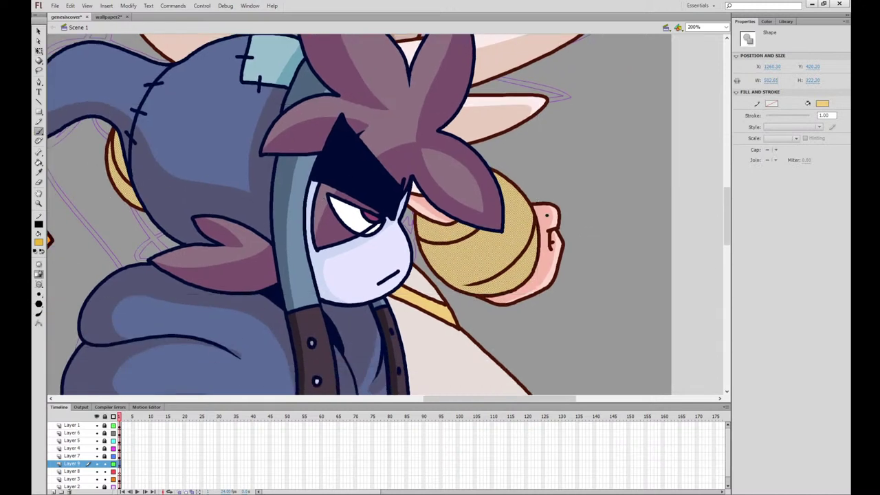
drag(421, 210, 421, 219)
mouse_move(517, 270)
mouse_down()
mouse_move(526, 249)
mouse_move(487, 180)
mouse_up()
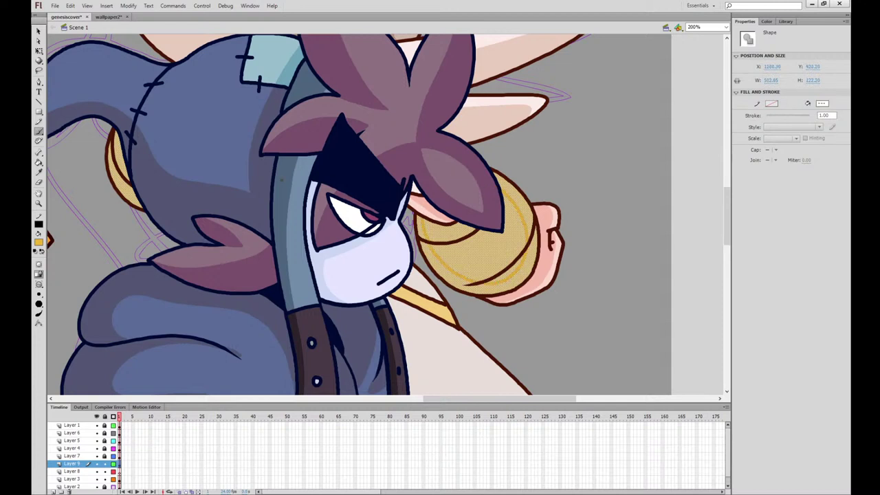
drag(124, 130, 117, 192)
Fill the shadow areas of both arm cuffs with the darker gold
key(q)
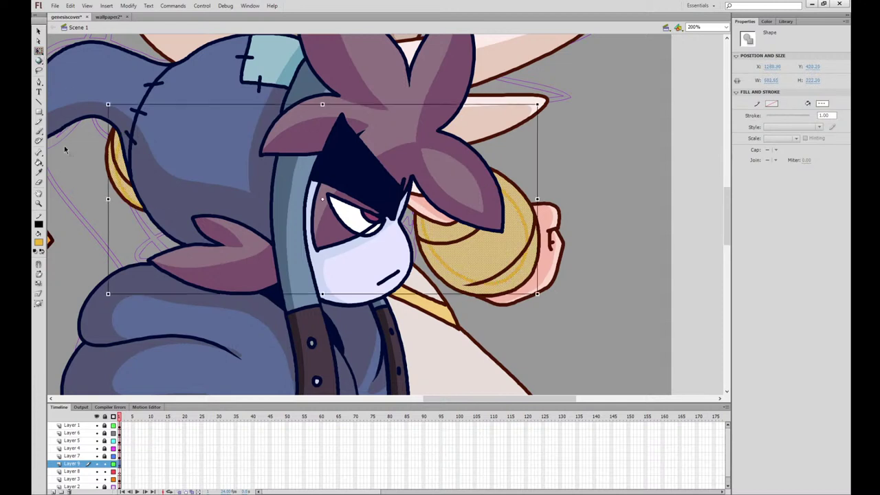
click(64, 145)
key(k)
click(117, 170)
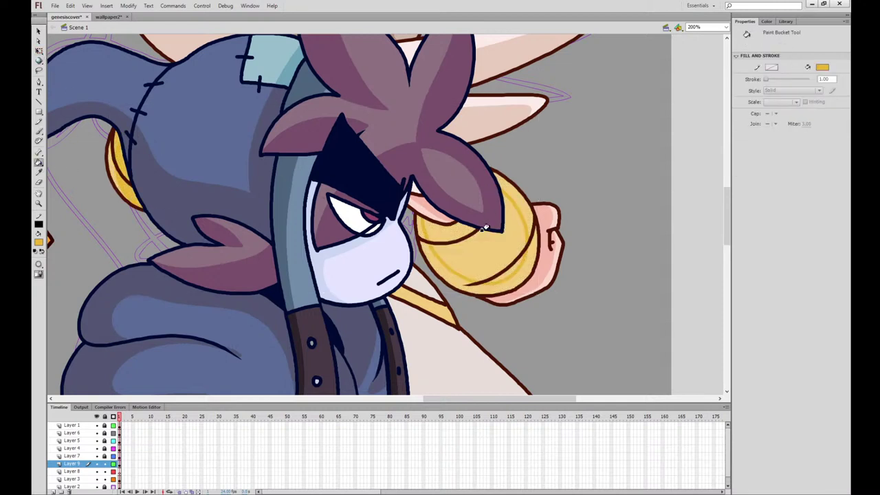
click(454, 229)
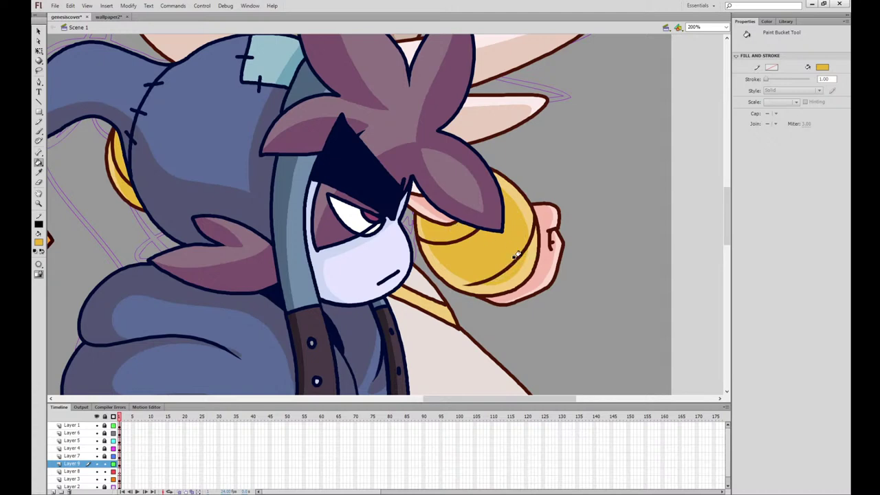
Shade the gold trim beneath the hooded character's chin with a brushed contour and a darker gold fill
drag(320, 206, 210, 42)
key(q)
click(318, 116)
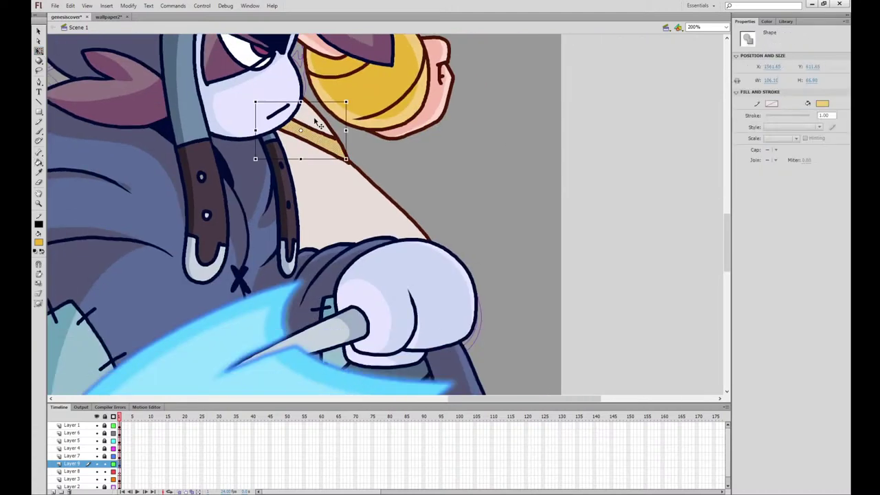
key(b)
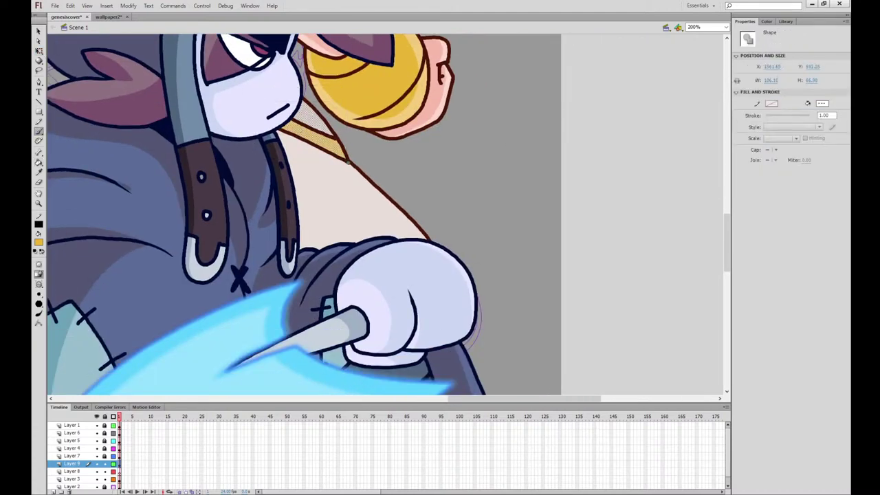
mouse_move(347, 161)
mouse_down()
mouse_move(282, 105)
mouse_move(150, 74)
mouse_up()
click(39, 53)
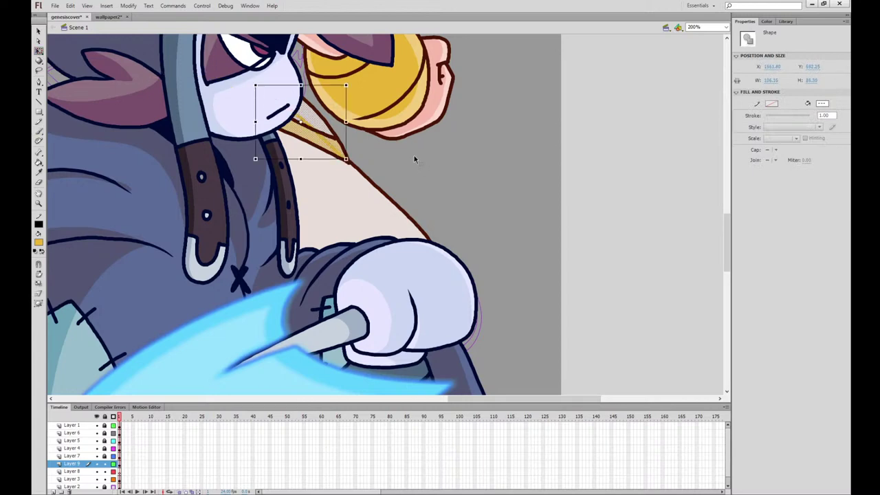
click(414, 157)
click(39, 163)
click(301, 121)
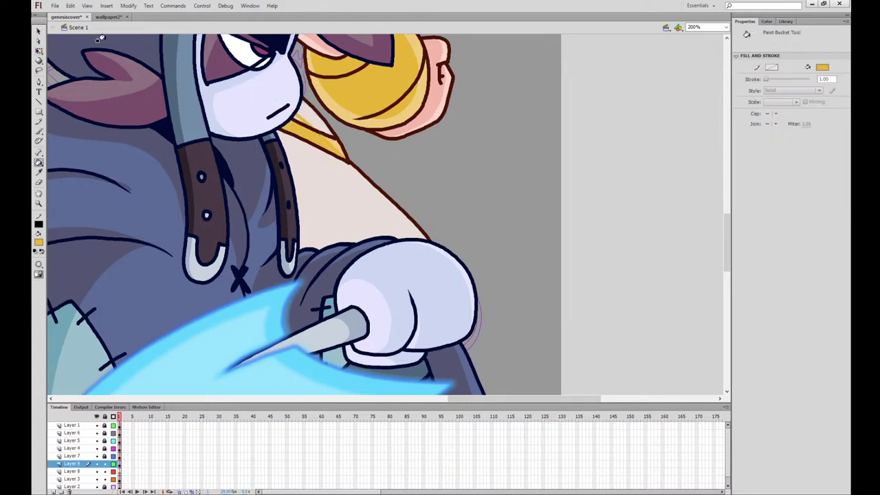
Sample the darker beige clothing color from wallpaper2, then brush and fill a shadow on the winged character's pale garment below the gold trim
click(106, 16)
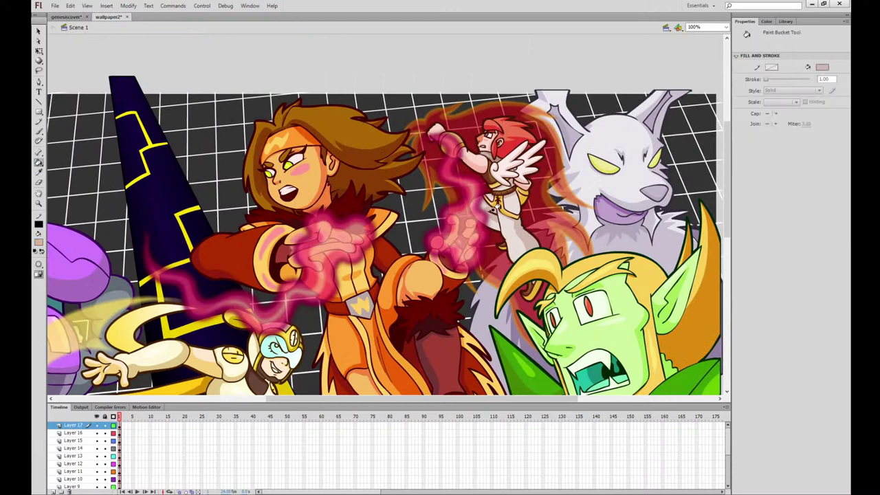
click(66, 17)
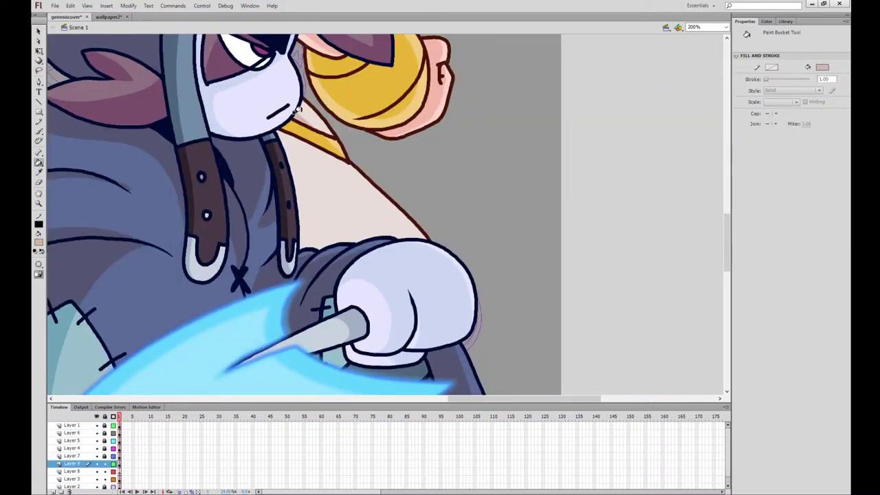
key(q)
click(352, 184)
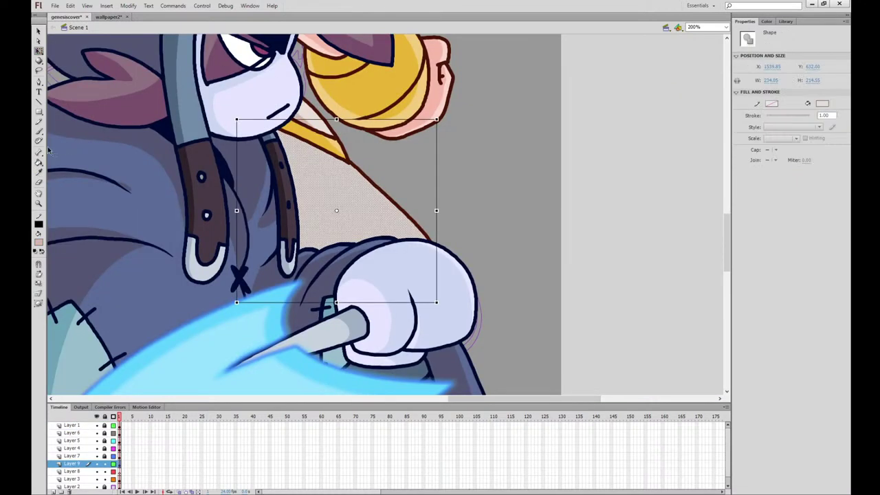
key(b)
mouse_move(285, 141)
mouse_down()
mouse_move(294, 165)
mouse_move(392, 254)
mouse_move(449, 321)
mouse_move(321, 339)
mouse_move(228, 200)
mouse_move(347, 123)
mouse_up()
click(39, 51)
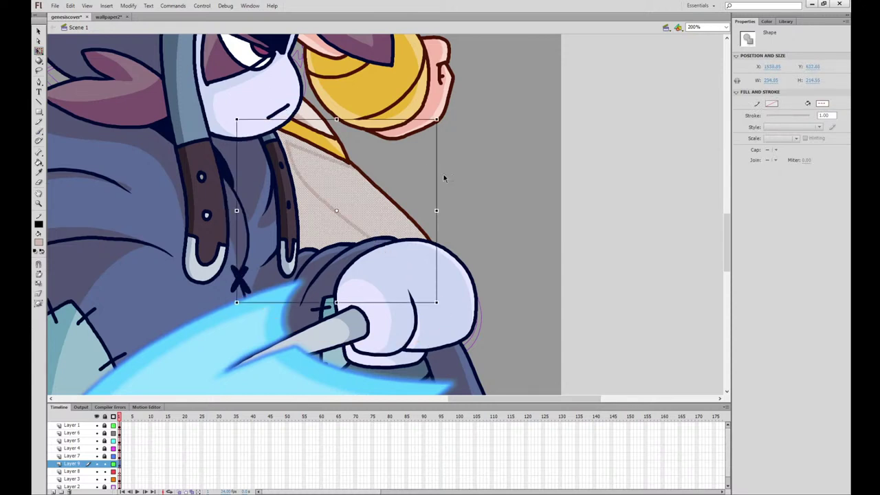
click(444, 176)
click(38, 162)
click(286, 143)
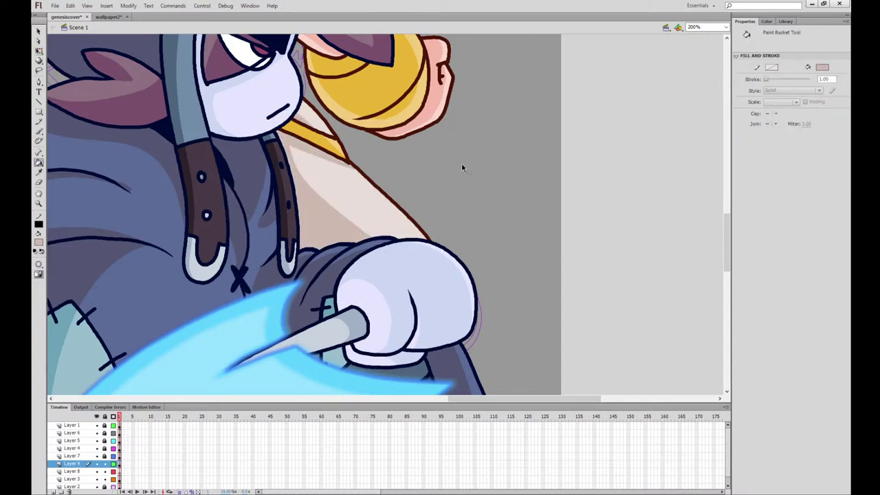
Sample the red hair color and set the fill to a darker red
key(ctrl+minus)
key(ctrl+minus)
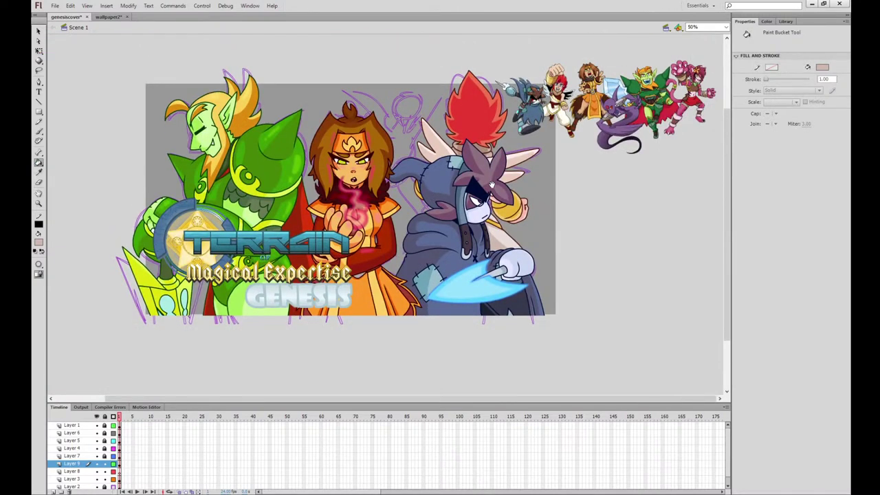
key(ctrl+equal)
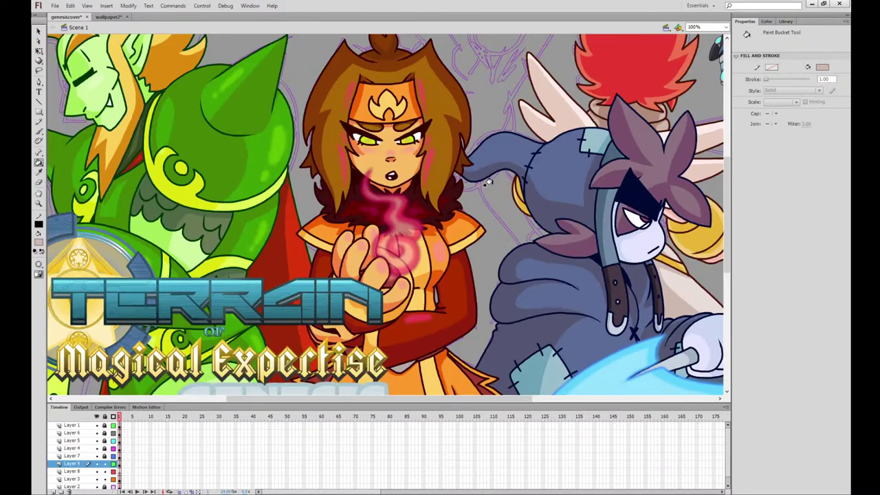
drag(492, 185, 135, 305)
click(39, 173)
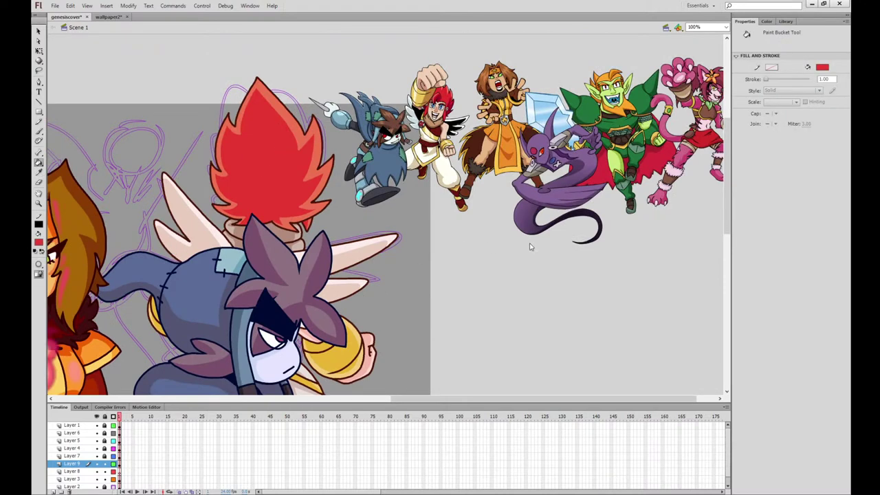
click(356, 307)
key(p)
key(q)
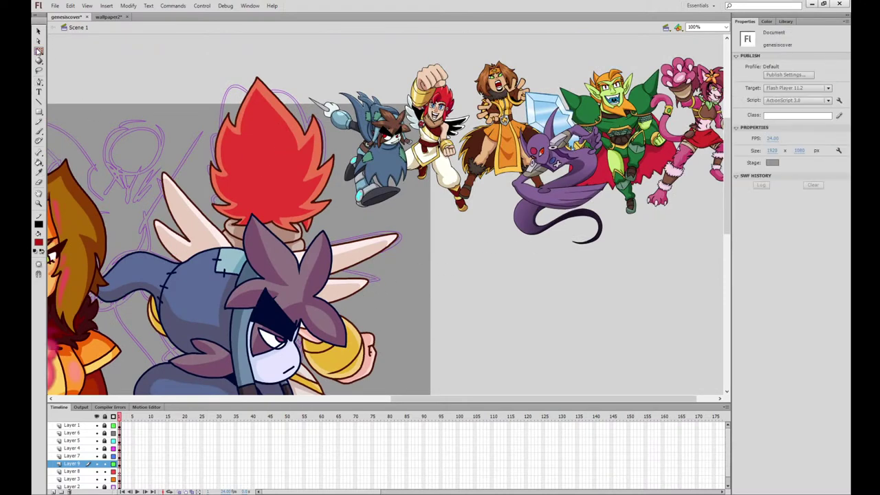
Brush a jagged, flame-shaped inner shadow contour within the red hair and fill it with the dark red
key(ctrl+equal)
mouse_move(211, 137)
mouse_down()
mouse_move(324, 208)
mouse_move(315, 221)
mouse_move(323, 209)
mouse_move(288, 129)
mouse_move(261, 125)
mouse_move(250, 184)
mouse_move(215, 238)
mouse_move(302, 274)
mouse_move(246, 244)
mouse_move(227, 274)
mouse_move(234, 296)
mouse_move(301, 292)
mouse_move(267, 306)
mouse_move(321, 307)
mouse_move(365, 255)
mouse_up()
click(311, 203)
click(38, 131)
key(ctrl+z)
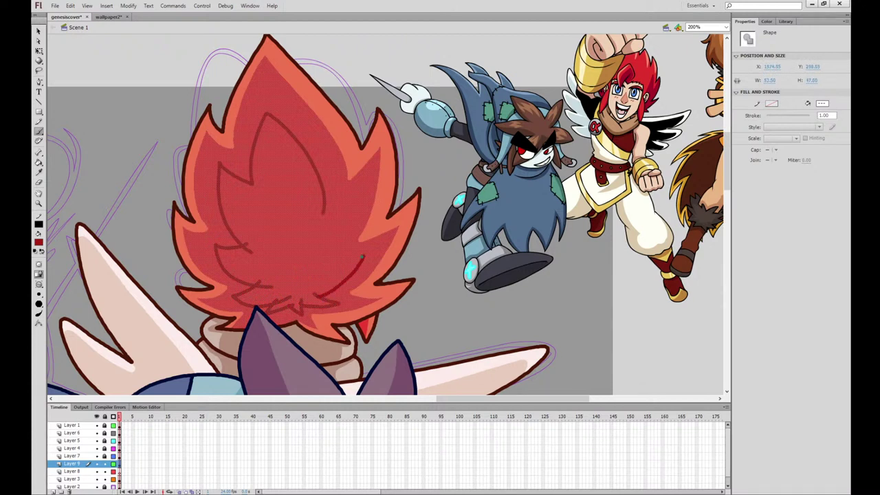
drag(322, 294, 361, 195)
key(ctrl+z)
key(ctrl+z)
mouse_move(318, 298)
mouse_down()
mouse_move(334, 290)
mouse_move(326, 256)
mouse_move(361, 189)
mouse_move(314, 211)
mouse_up()
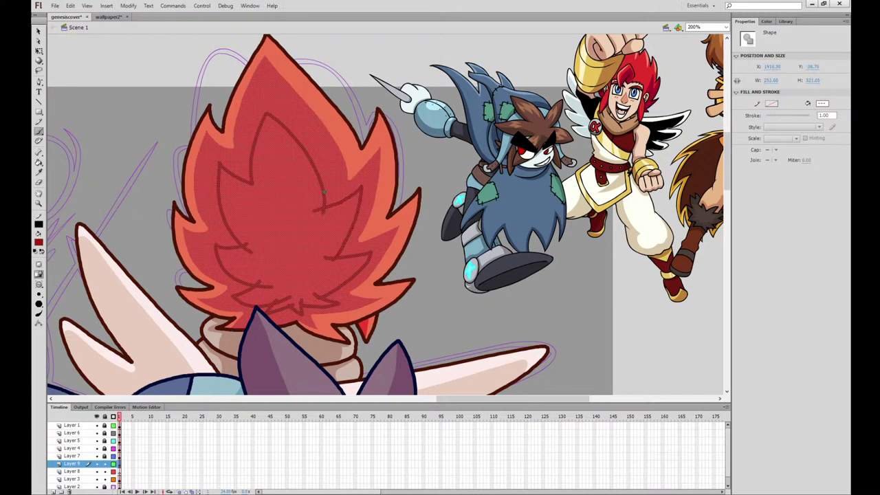
key(k)
click(308, 180)
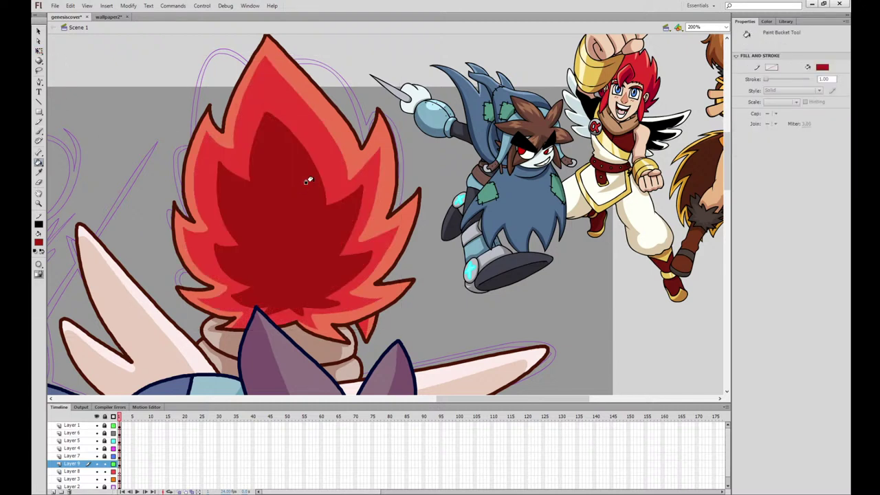
Sample the mid red of the hair and brush it along the lower jagged edge of the dark inner shadow
click(39, 173)
click(232, 166)
click(39, 132)
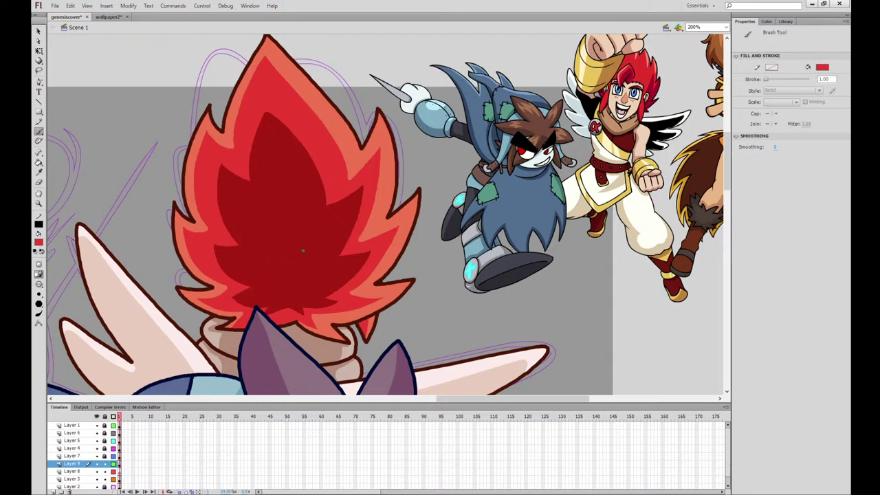
key(ctrl+=)
drag(314, 275, 522, 177)
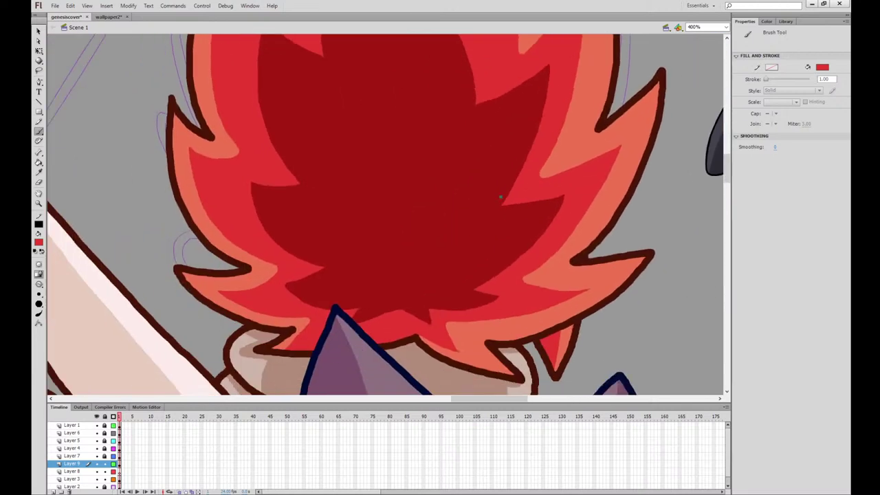
drag(325, 269, 285, 283)
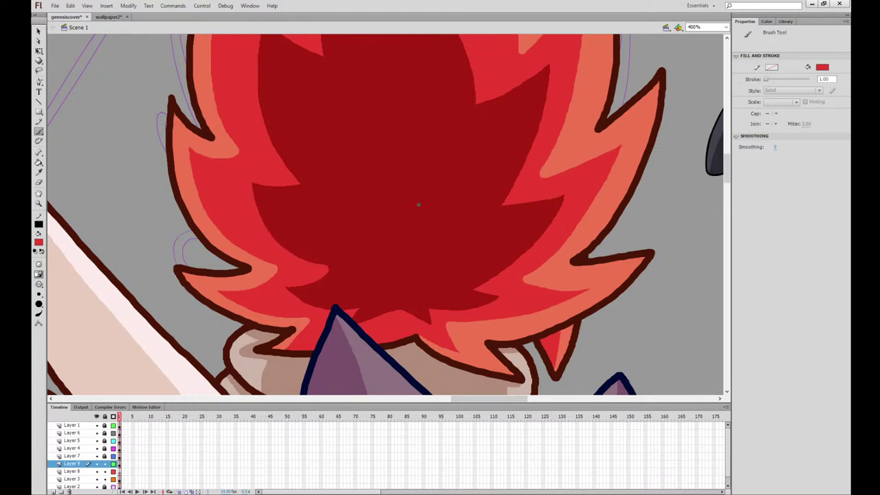
Sample the dark red and brush the notch at the inner hair shadow's lower edge back into a sharp point
key(i)
click(289, 190)
key(b)
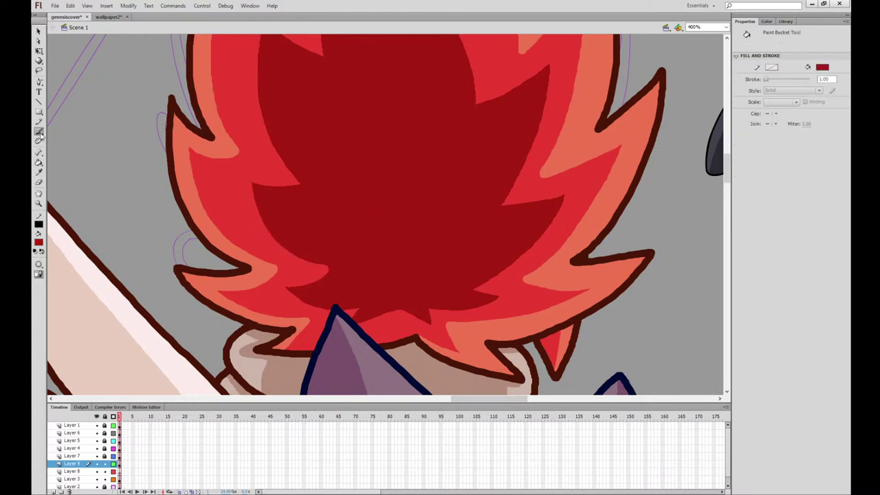
drag(328, 261, 300, 288)
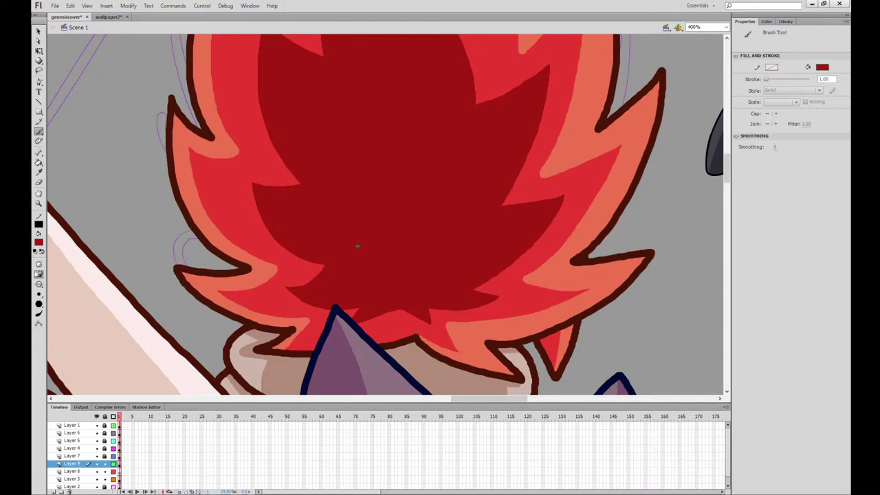
Sample a darker brown, select the beige shading on both wings, and brush inner shadow contours on the wing feathers behind the hood's tail
key(ctrl+minus)
key(ctrl+minus)
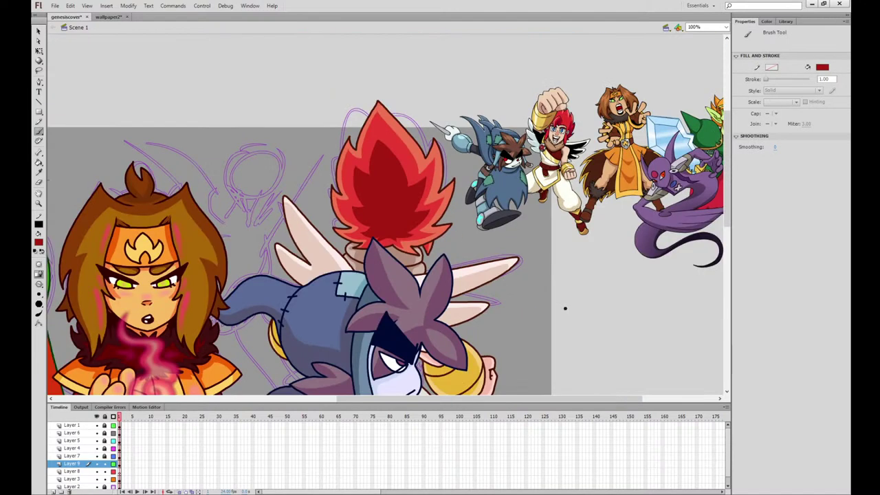
key(i)
click(311, 241)
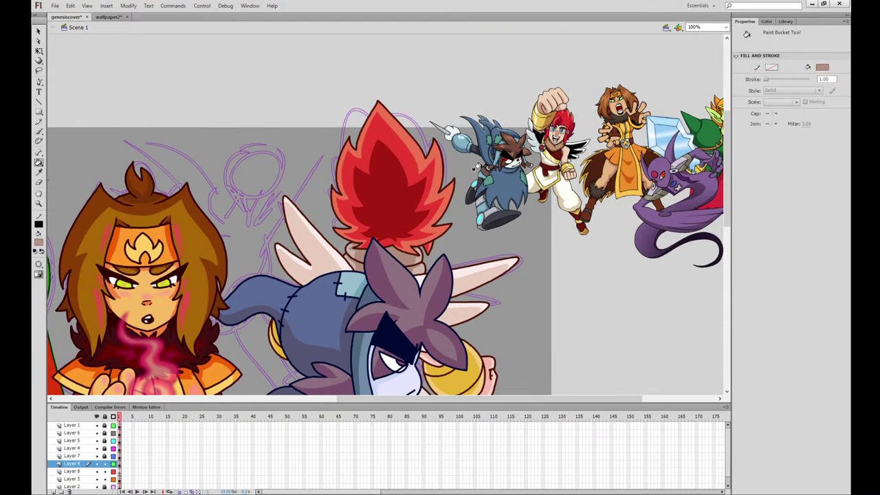
click(38, 51)
click(323, 273)
shift+click(481, 273)
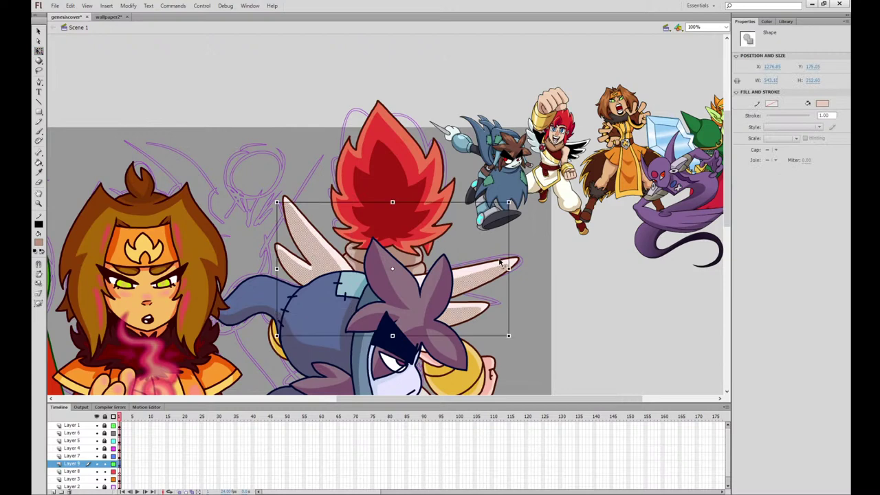
key(ctrl+equal)
click(39, 132)
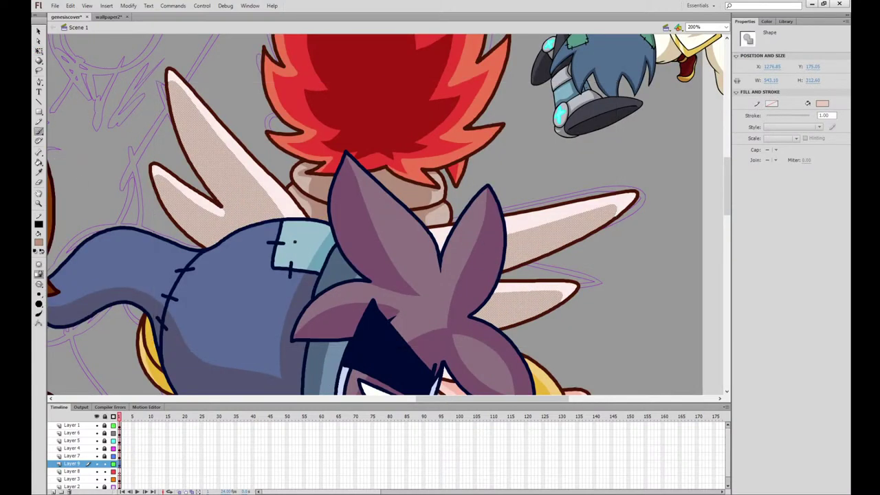
mouse_move(296, 242)
mouse_down()
mouse_move(215, 162)
mouse_move(267, 248)
mouse_move(188, 217)
mouse_move(263, 277)
mouse_move(297, 252)
mouse_up()
drag(574, 242, 566, 198)
Brush matching brown inner shadow contours on the two feathers of the opposite wing, beside the purple hair
click(40, 51)
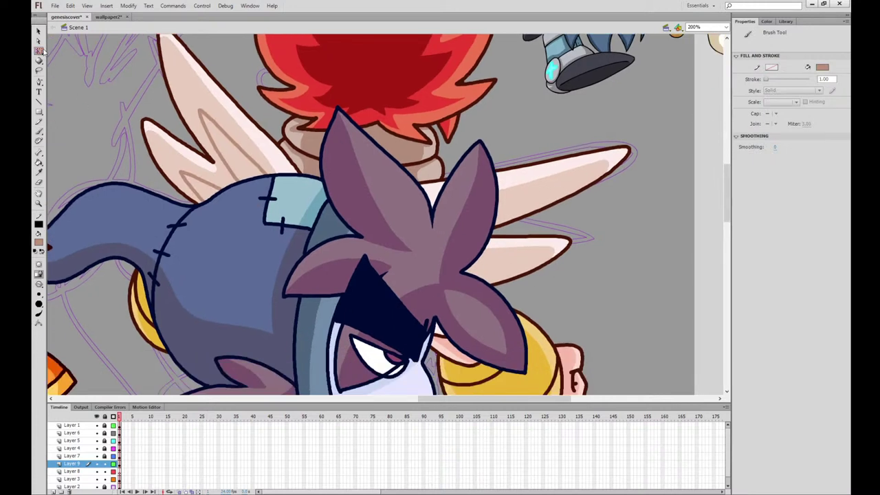
click(39, 131)
mouse_move(409, 234)
mouse_down()
mouse_move(525, 198)
mouse_move(402, 263)
mouse_up()
key(ctrl+z)
mouse_move(395, 232)
mouse_down()
mouse_move(530, 200)
mouse_move(474, 234)
mouse_move(395, 231)
mouse_up()
mouse_move(518, 259)
mouse_down()
mouse_move(488, 278)
mouse_move(517, 260)
mouse_move(443, 278)
mouse_move(502, 276)
mouse_move(523, 261)
mouse_up()
key(ctrl+z)
key(ctrl+z)
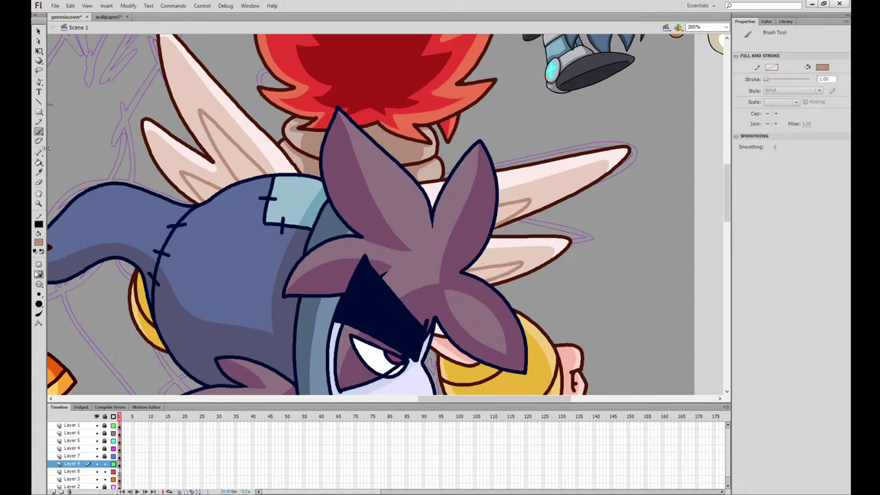
Fill the inner shadow contours on both wings' feathers with the darker brown
click(38, 163)
click(210, 177)
click(505, 267)
click(504, 213)
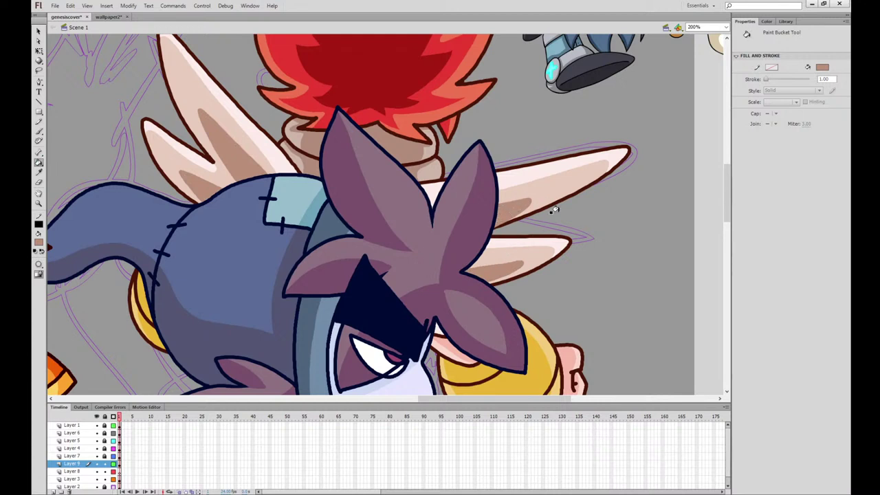
key(i)
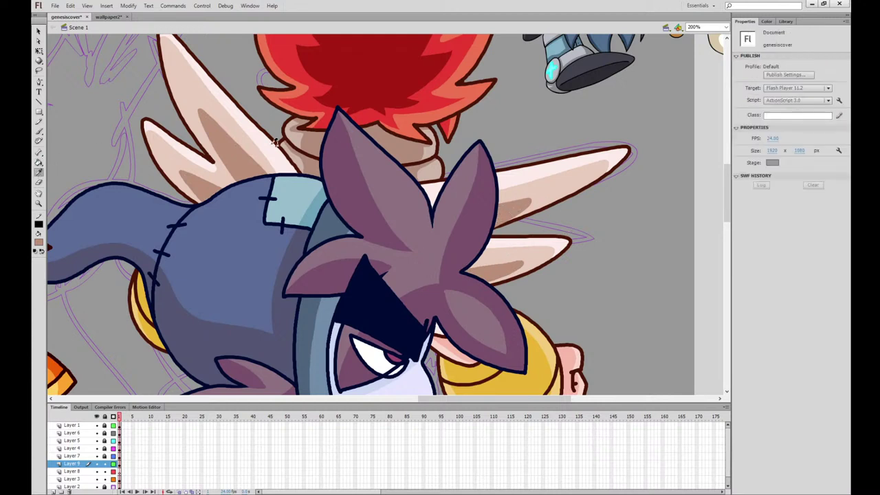
key(b)
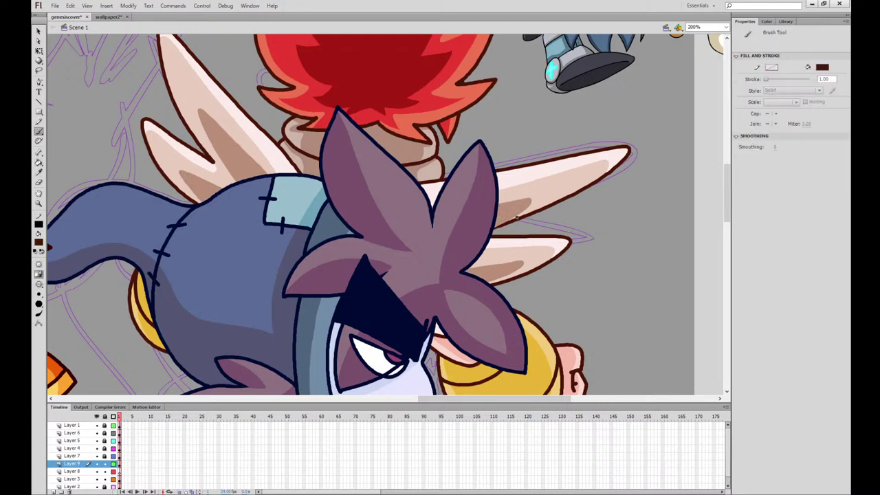
drag(510, 223, 460, 241)
key(ctrl+z)
key(ctrl+z)
key(ctrl+z)
Set the fill to a darker gold, select the gold shading, and brush inner shadow contours on the bracelet and the gold piece behind the hood
drag(476, 271, 465, 172)
click(40, 173)
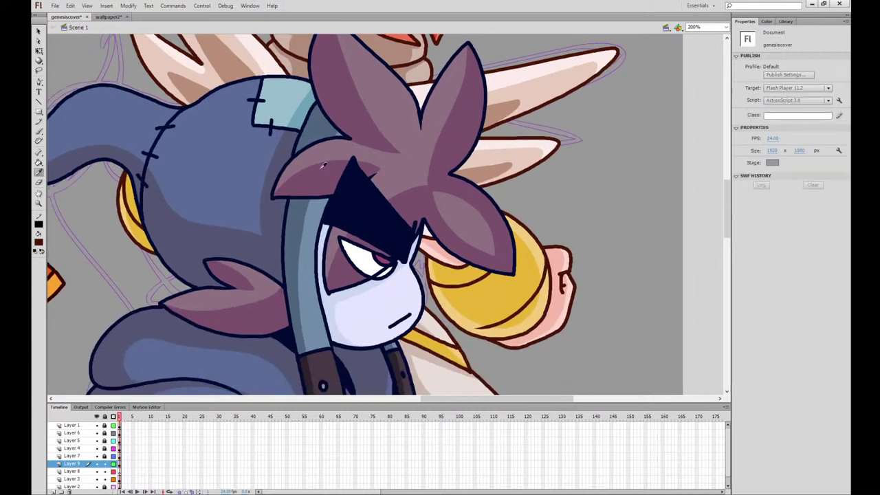
click(484, 287)
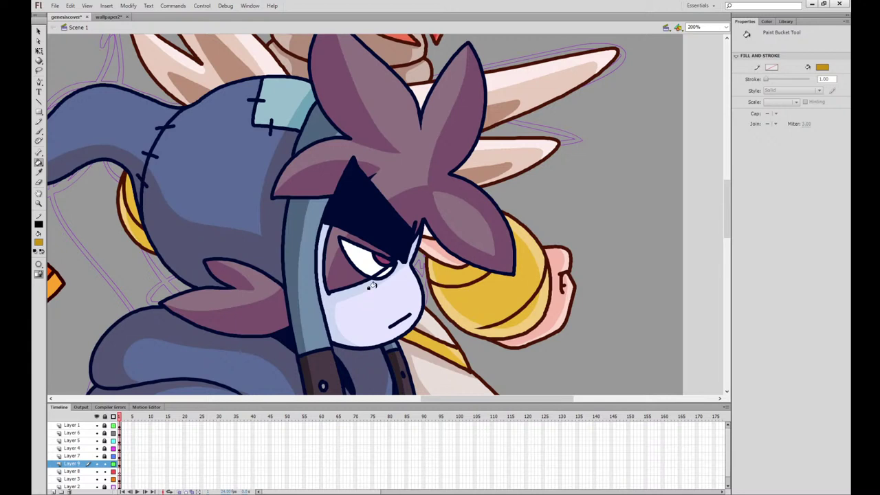
key(q)
click(512, 290)
shift+click(524, 312)
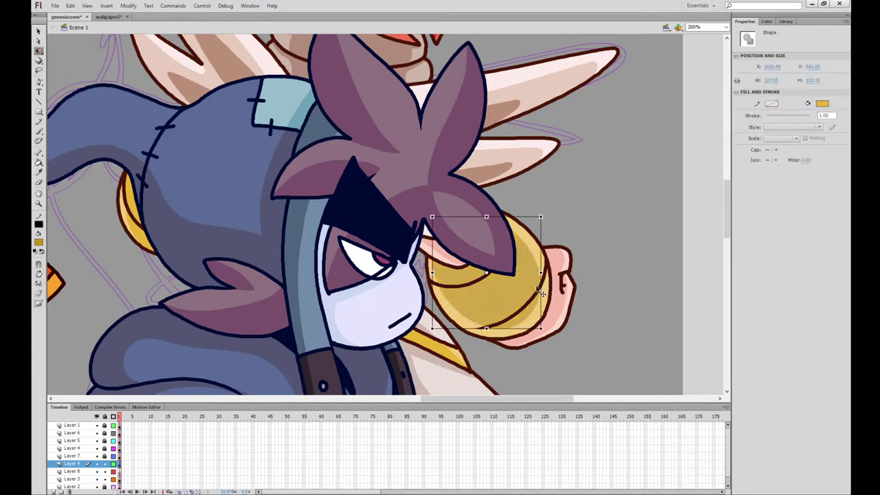
shift+click(135, 196)
click(38, 132)
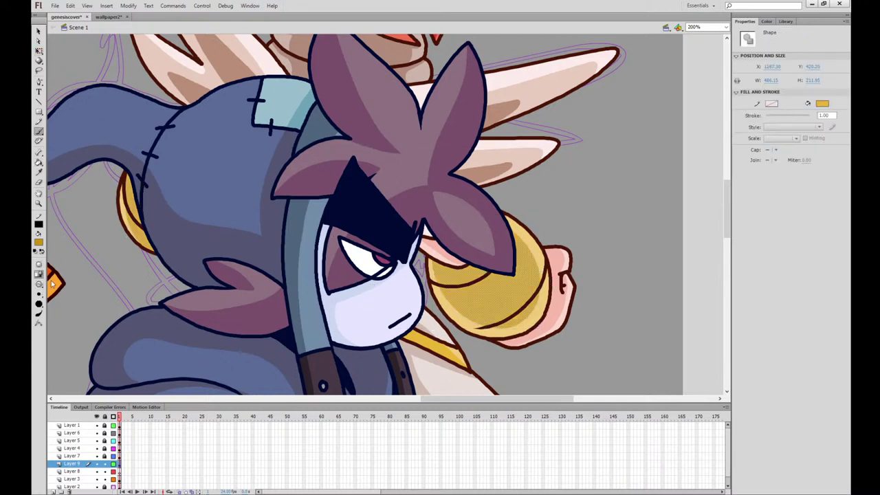
mouse_move(134, 180)
mouse_down()
mouse_move(151, 240)
mouse_move(136, 176)
mouse_move(139, 217)
mouse_move(137, 176)
mouse_move(157, 239)
mouse_up()
mouse_move(460, 263)
mouse_down()
mouse_move(459, 284)
mouse_move(478, 302)
mouse_move(499, 302)
mouse_move(511, 290)
mouse_move(517, 260)
mouse_move(450, 267)
mouse_move(477, 299)
mouse_move(506, 301)
mouse_move(522, 278)
mouse_move(495, 238)
mouse_up()
key(ctrl+z)
key(k)
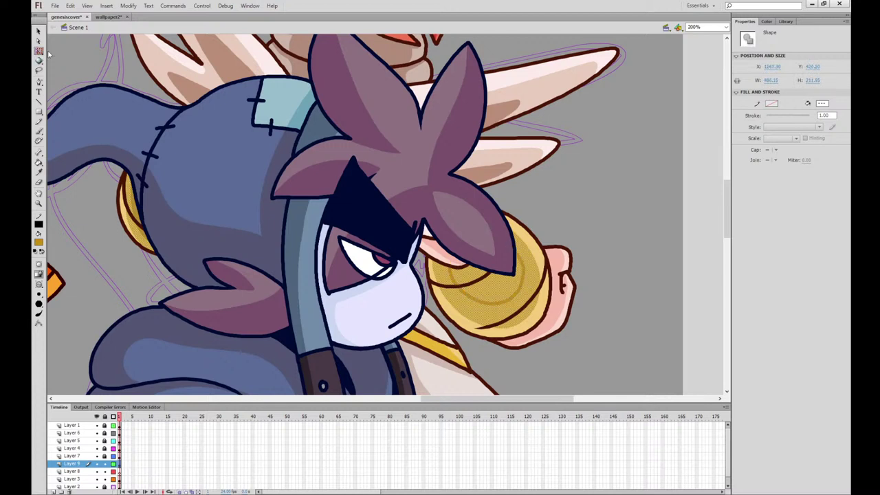
click(517, 261)
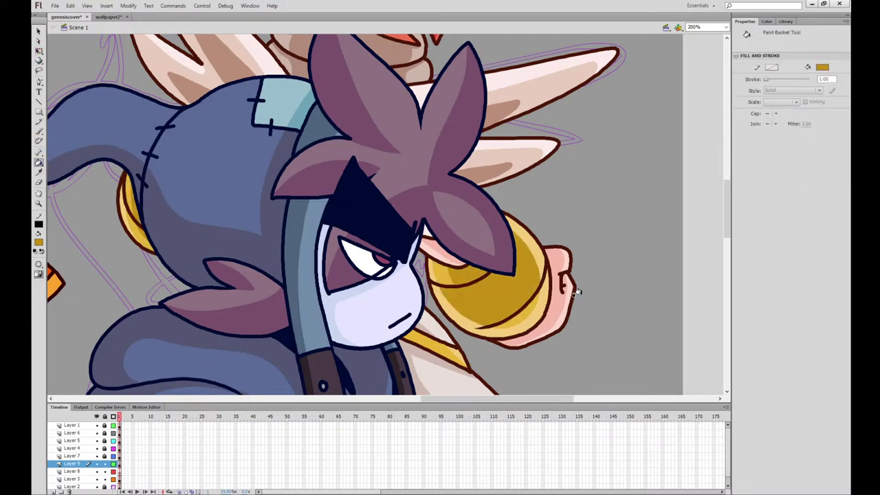
key(ctrl+z)
Reselect the bracelet's gold shading, close the gap in its shadow contour with the brush, and fill the inside with darker gold
click(39, 52)
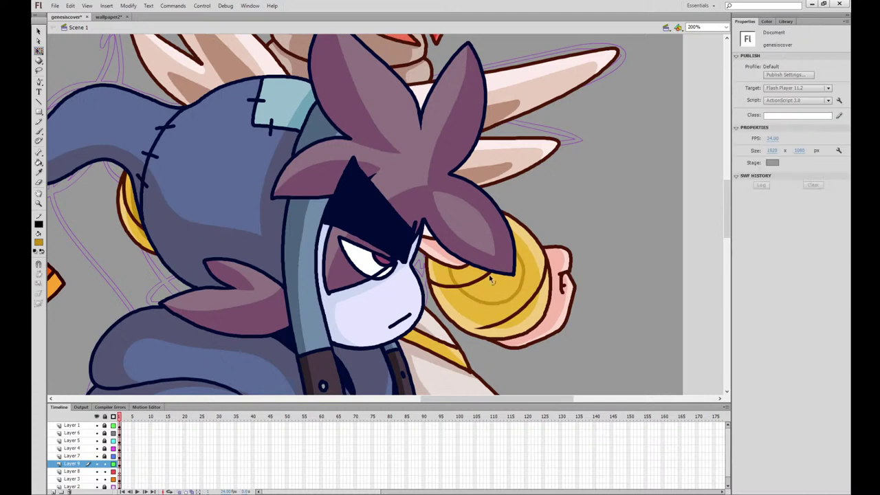
click(493, 280)
click(40, 131)
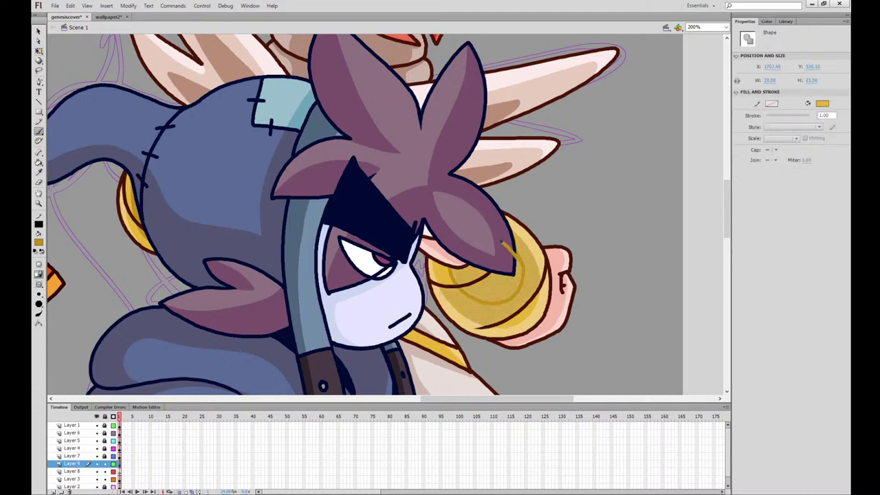
mouse_move(469, 231)
mouse_down()
mouse_move(509, 249)
mouse_move(447, 234)
mouse_up()
key(ctrl+z)
click(39, 51)
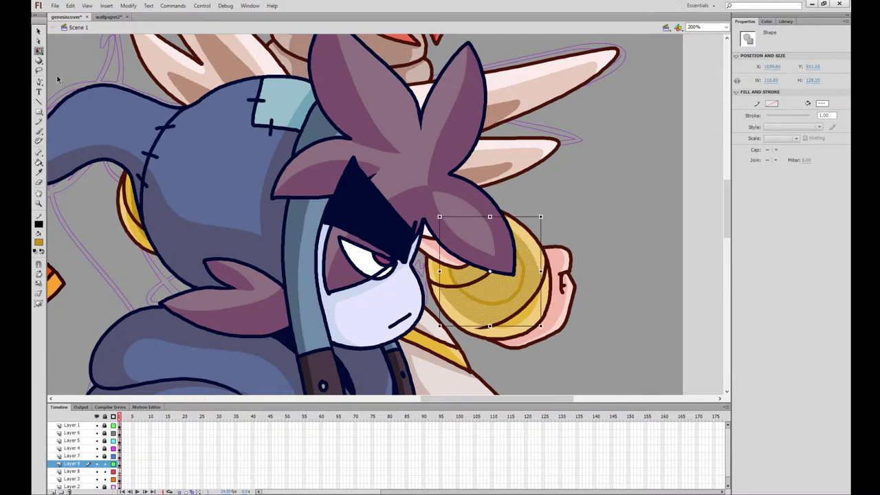
click(59, 79)
click(39, 162)
mouse_move(548, 325)
mouse_down()
mouse_move(515, 179)
mouse_move(540, 320)
mouse_up()
Pick a dark purple outline color for the brush, lock Layer 9 and make Layer 8 active
key(ctrl+minus)
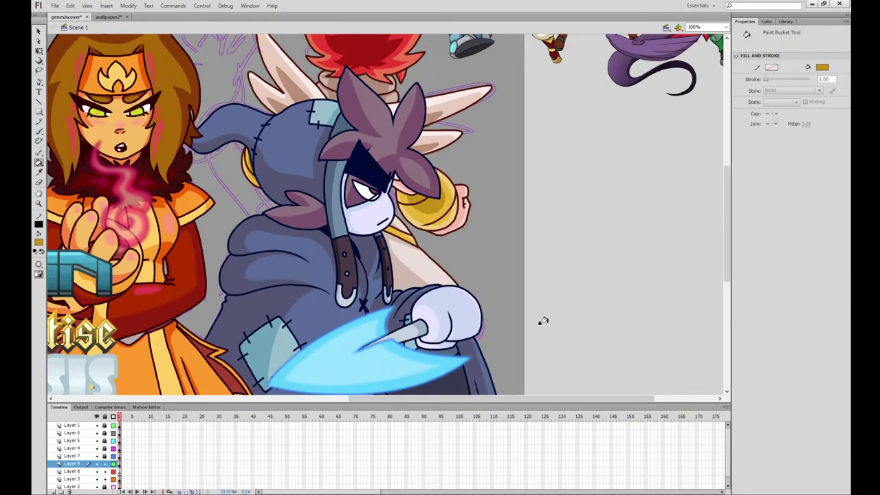
drag(483, 216, 513, 362)
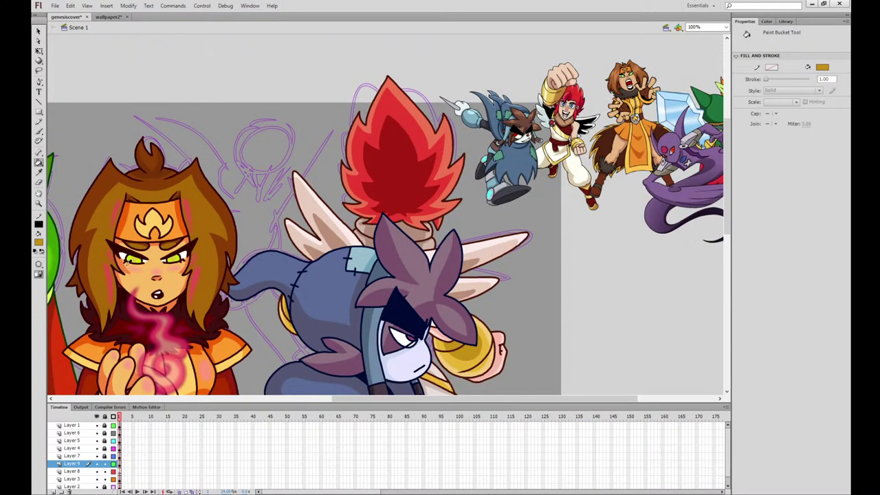
click(88, 249)
click(38, 131)
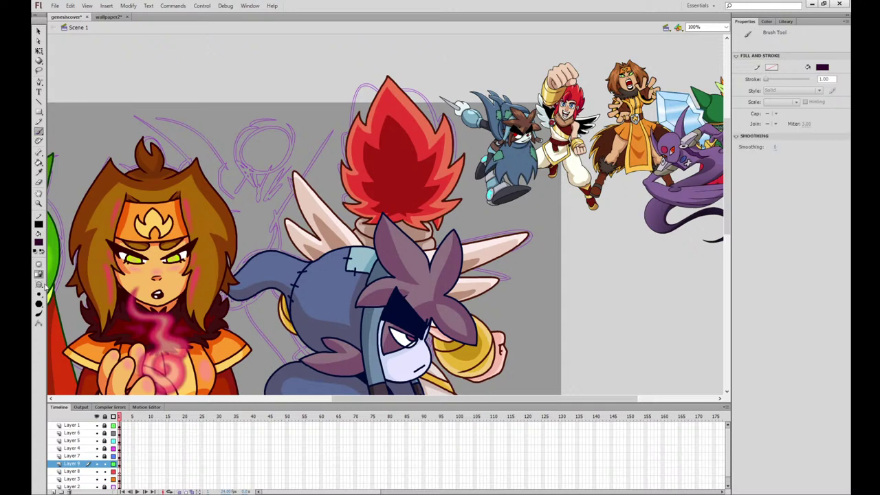
click(121, 472)
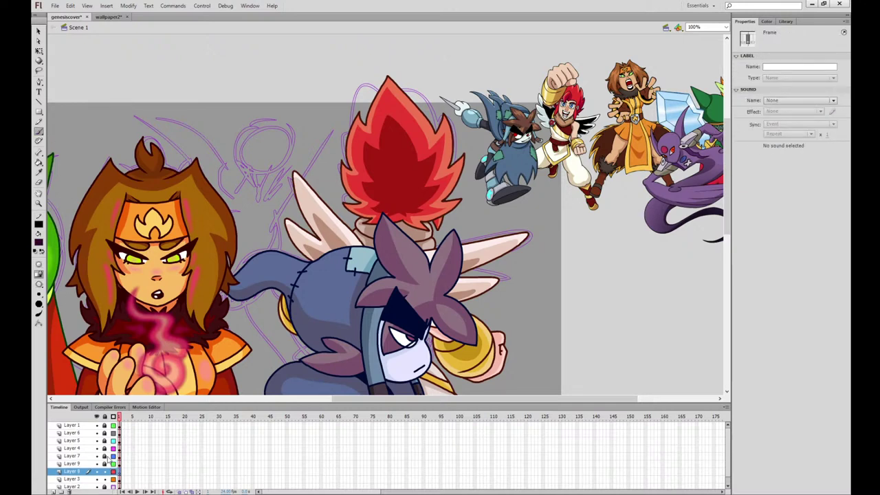
Brush the two long curved lines running from the red flame hair past the wing, ending the upper one in a small hook
key(ctrl+equal)
drag(364, 165, 478, 205)
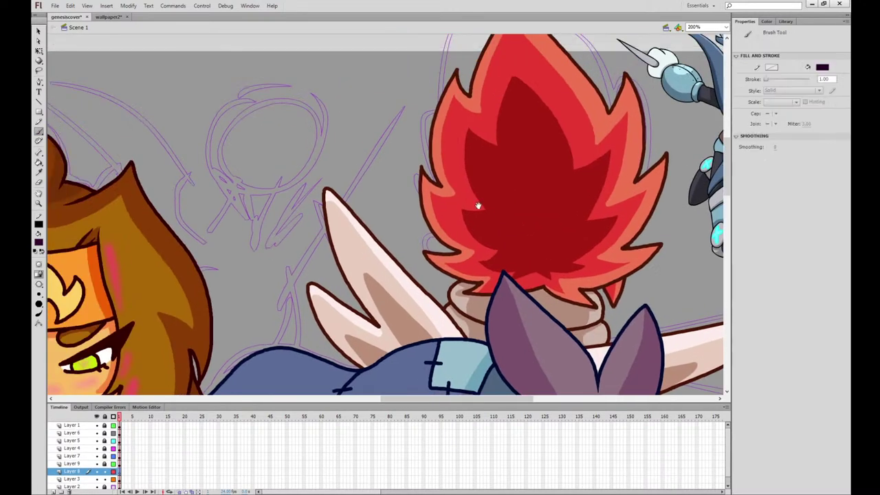
mouse_move(286, 295)
mouse_down()
mouse_move(310, 250)
mouse_move(376, 177)
mouse_move(459, 137)
mouse_move(425, 129)
mouse_move(354, 155)
mouse_move(280, 221)
mouse_move(269, 258)
mouse_move(251, 269)
mouse_up()
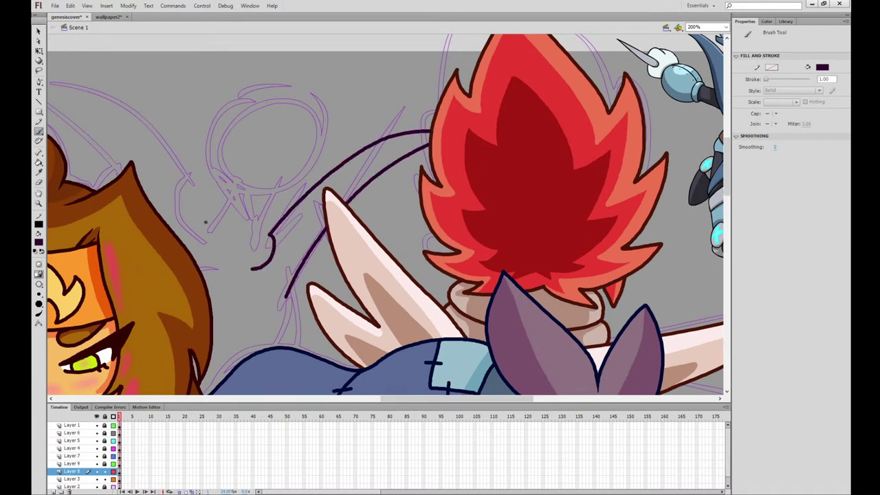
Brush the mirrored side of the sketched creature as a curved, pointed spike rising behind the brown-haired character's head
mouse_move(182, 247)
mouse_down()
mouse_move(294, 271)
mouse_move(289, 261)
mouse_move(302, 233)
mouse_up()
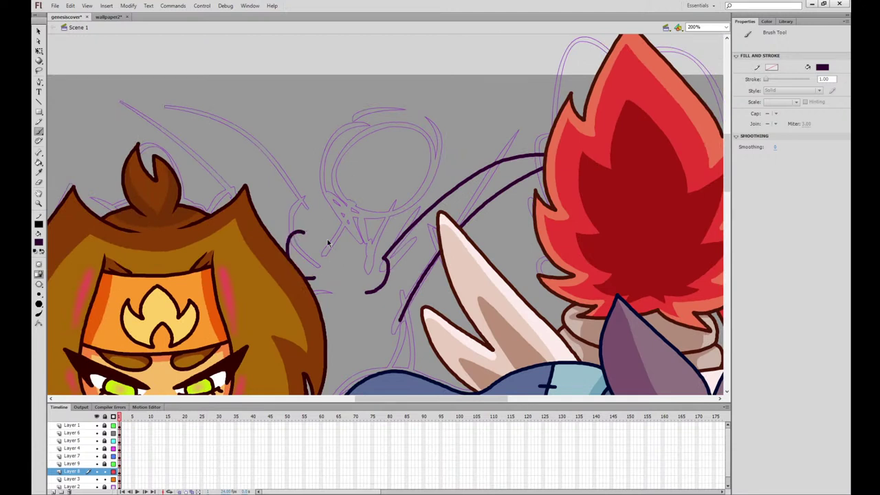
key(ctrl+z)
mouse_move(315, 281)
mouse_down()
mouse_move(313, 240)
mouse_move(282, 172)
mouse_move(131, 110)
mouse_move(199, 163)
mouse_move(240, 237)
mouse_move(261, 305)
mouse_up()
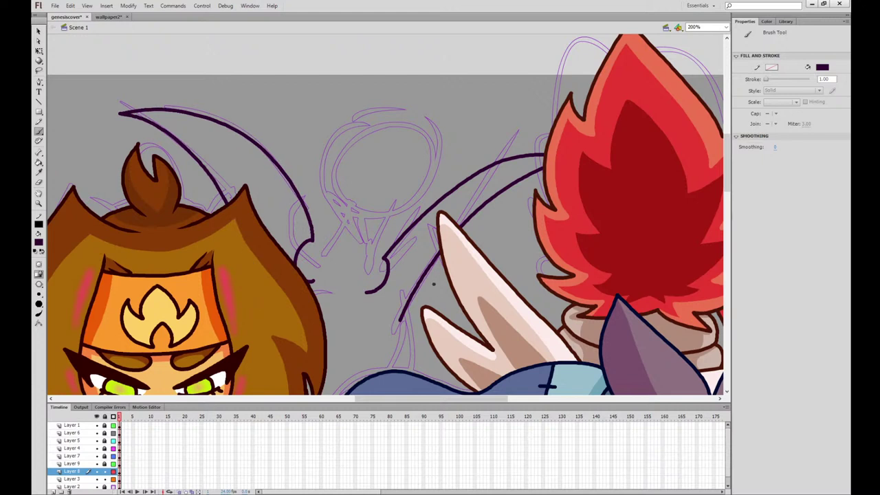
key(ctrl+z)
mouse_move(313, 241)
mouse_down()
mouse_move(248, 139)
mouse_move(158, 100)
mouse_move(202, 134)
mouse_move(243, 199)
mouse_move(285, 297)
mouse_up()
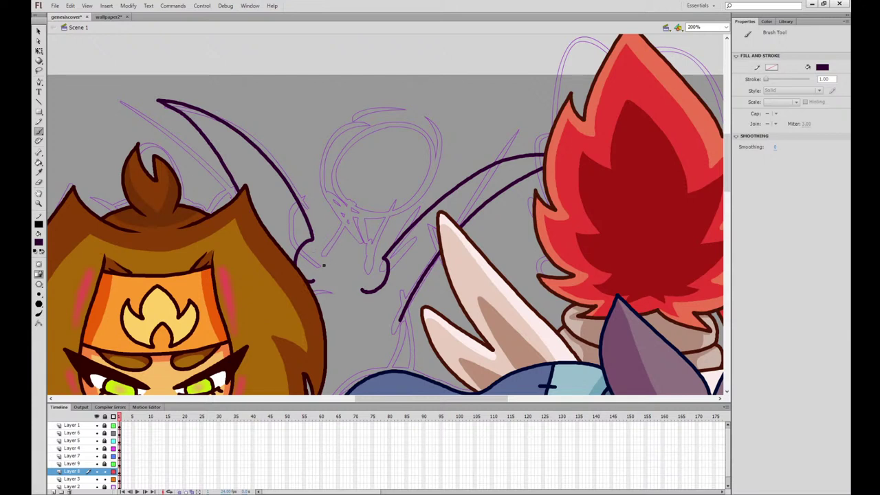
Outline the sketched creature's round head and the slanted neck lines beneath it in dark purple
mouse_move(324, 265)
mouse_down()
mouse_move(315, 273)
mouse_move(344, 209)
mouse_up()
mouse_move(384, 280)
mouse_down()
mouse_move(391, 224)
mouse_move(413, 223)
mouse_move(441, 142)
mouse_move(373, 103)
mouse_move(317, 169)
mouse_move(342, 216)
mouse_move(321, 218)
mouse_move(320, 249)
mouse_up()
key(ctrl+z)
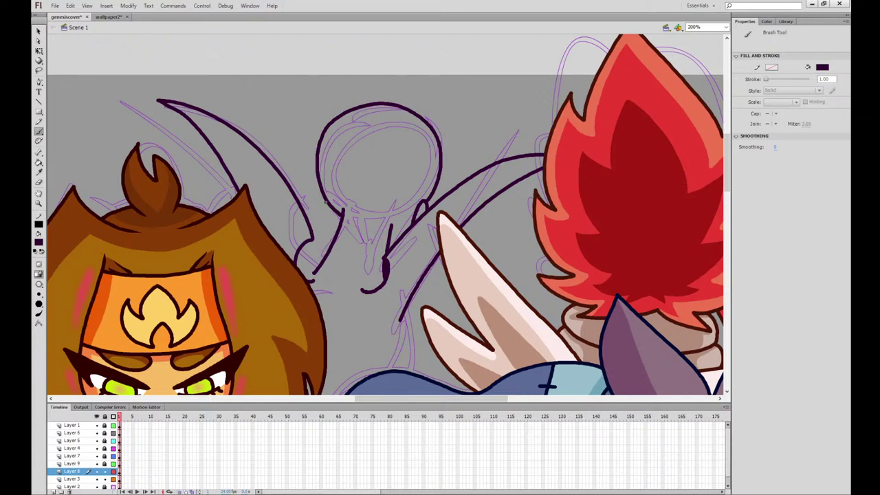
Brush the small rounded shapes beside the creature's head and the solid dark wedge at its neck, undoing stray strokes
mouse_move(327, 203)
mouse_down()
mouse_move(326, 242)
mouse_move(335, 231)
mouse_up()
key(ctrl+z)
key(ctrl+z)
key(ctrl+z)
drag(405, 220, 392, 240)
key(ctrl+z)
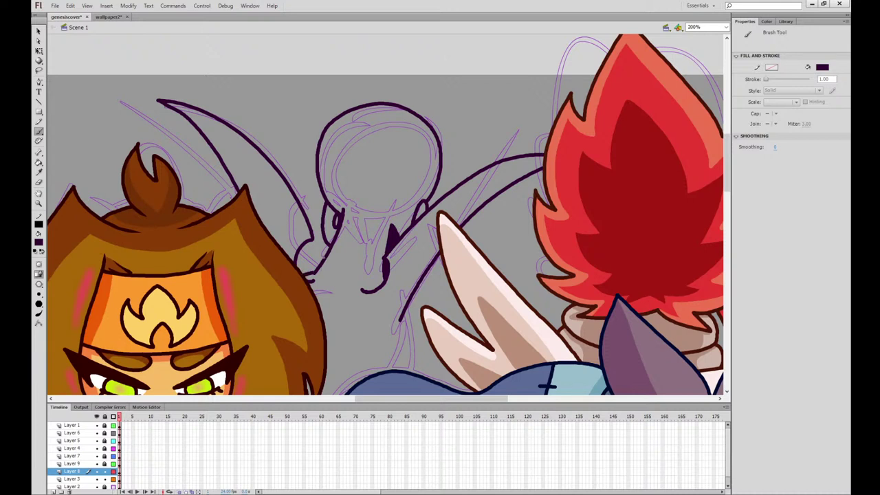
mouse_move(324, 244)
mouse_down()
mouse_move(309, 259)
mouse_move(309, 245)
mouse_up()
key(ctrl+z)
drag(480, 266, 458, 167)
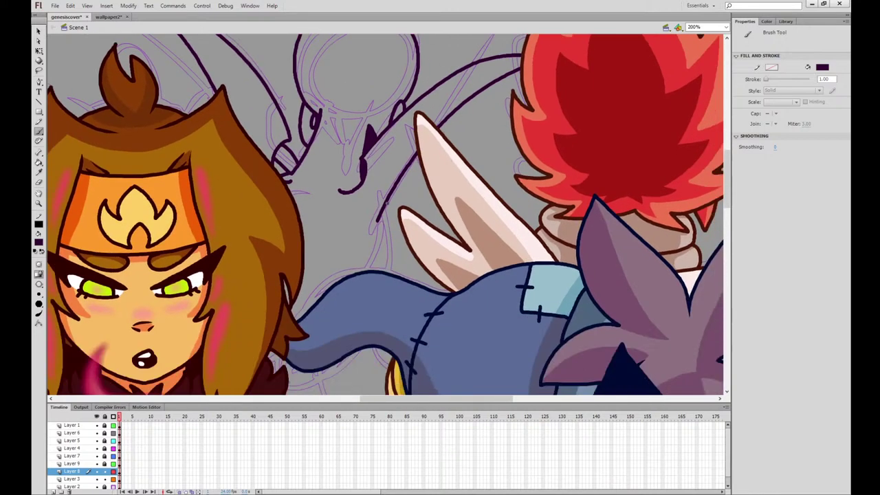
Brush the creature's folded wing behind the pale wing, and replace the hooked neck stroke with a curved, pointed spike
mouse_move(380, 211)
mouse_down()
mouse_move(455, 330)
mouse_move(461, 266)
mouse_move(446, 204)
mouse_move(428, 179)
mouse_move(397, 182)
mouse_move(420, 193)
mouse_move(439, 236)
mouse_move(455, 360)
mouse_up()
key(ctrl+z)
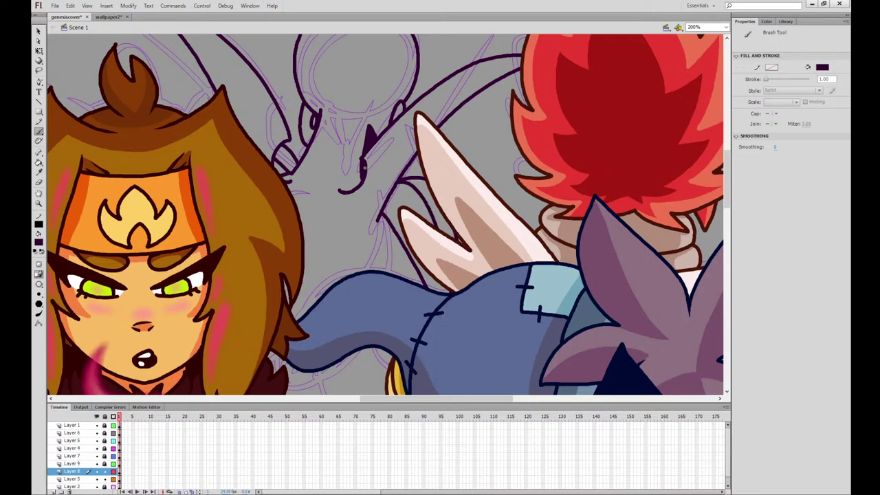
key(h)
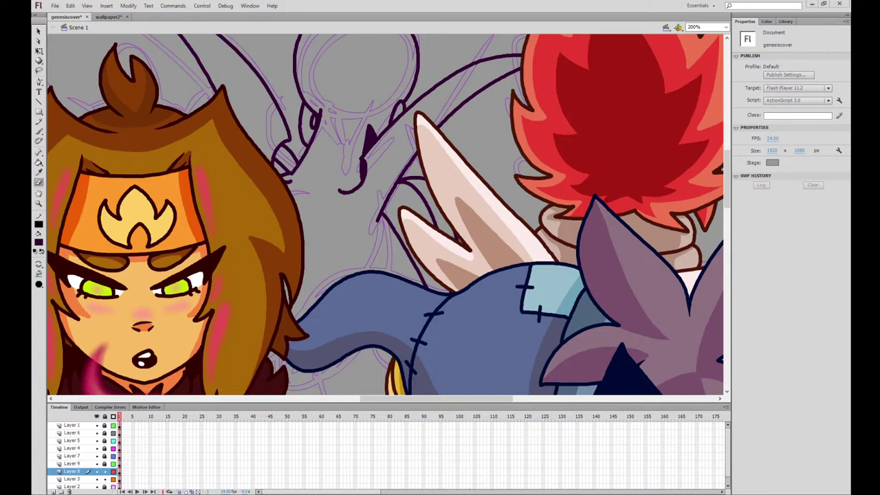
mouse_move(336, 189)
mouse_down()
mouse_move(353, 184)
mouse_move(354, 193)
mouse_up()
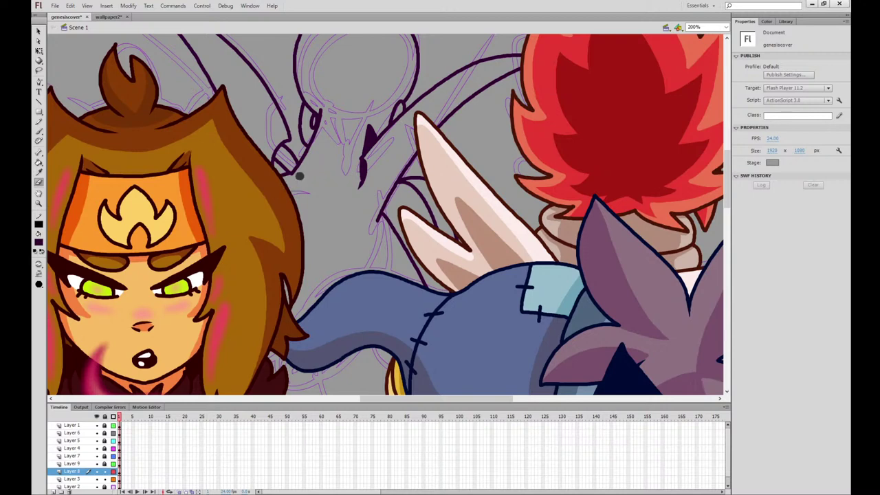
click(39, 130)
mouse_move(361, 177)
mouse_down()
mouse_move(339, 189)
mouse_move(326, 274)
mouse_move(328, 241)
mouse_move(357, 184)
mouse_up()
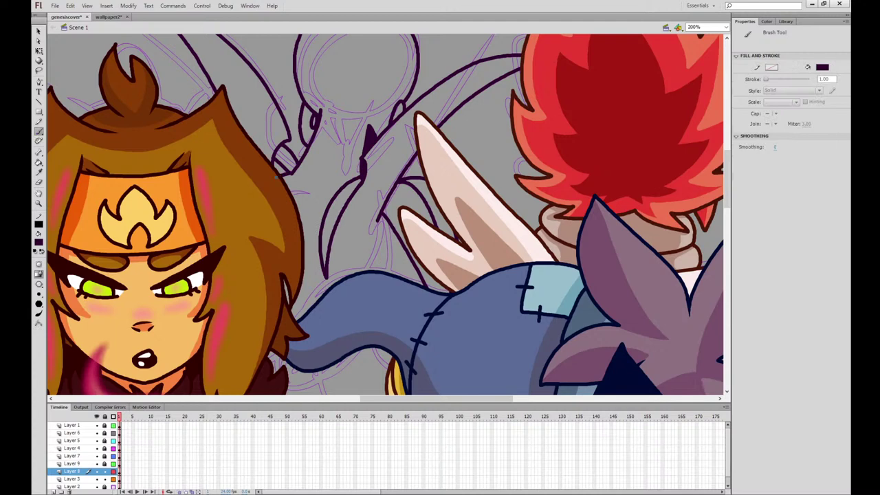
mouse_move(279, 176)
mouse_down()
mouse_move(284, 198)
mouse_move(271, 269)
mouse_move(289, 237)
mouse_move(287, 174)
mouse_up()
Extend the folded wing's outline toward the blue hood and try the body line beneath it, undoing stray strokes
scroll(451, 179, down, 3)
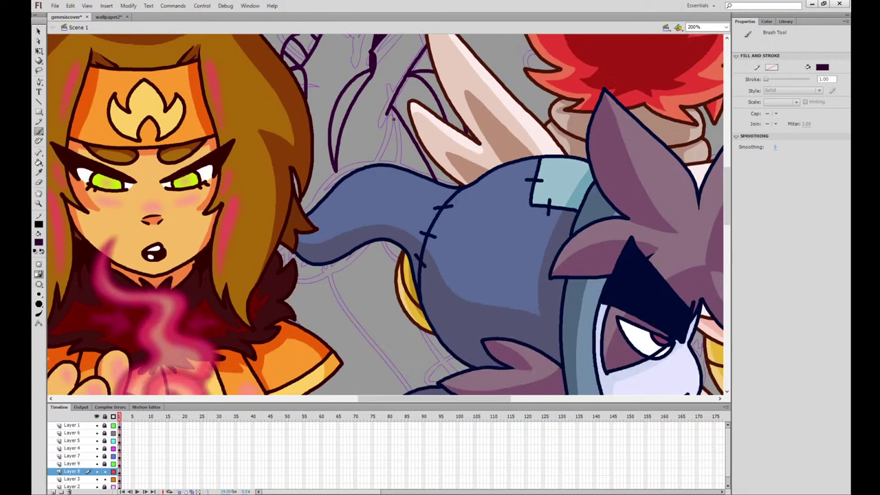
mouse_move(392, 108)
mouse_down()
mouse_move(382, 128)
mouse_move(390, 165)
mouse_move(471, 250)
mouse_up()
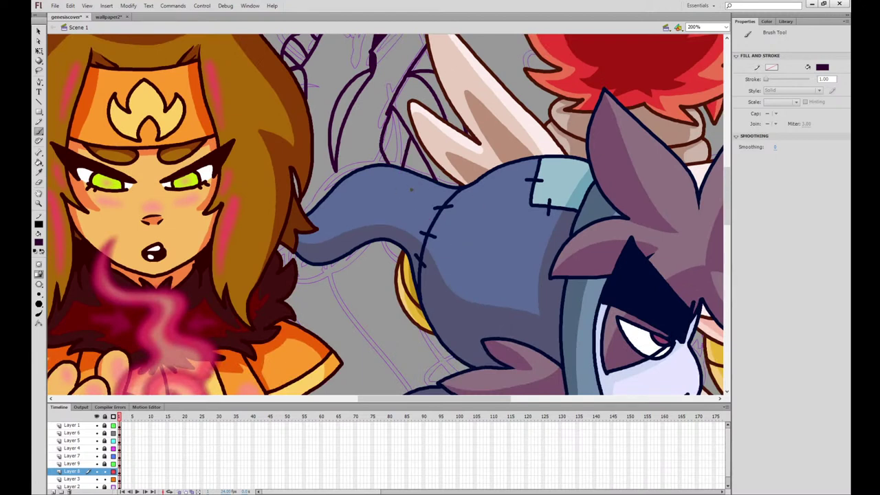
drag(410, 188, 339, 289)
key(ctrl+z)
mouse_move(400, 191)
mouse_down()
mouse_move(357, 274)
mouse_move(352, 302)
mouse_up()
drag(429, 255, 421, 129)
key(ctrl+z)
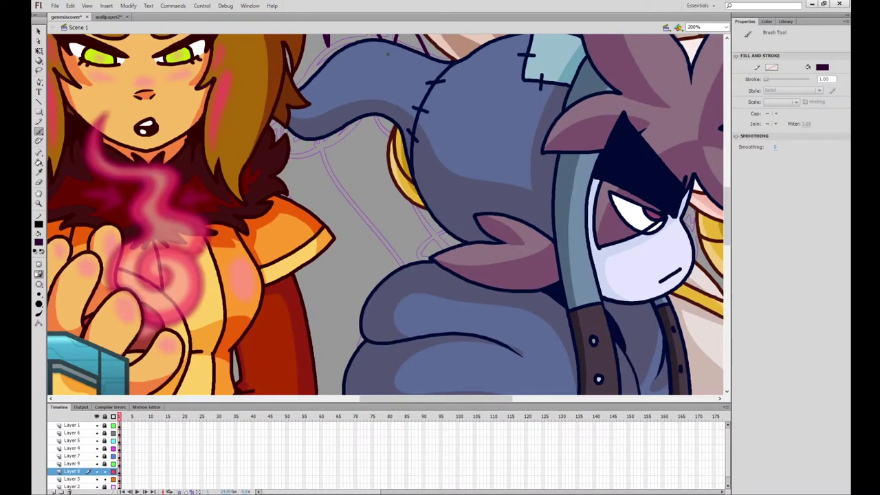
Brush the two long curving sides of the creature's body between the brown-haired character and the hooded character
mouse_move(391, 52)
mouse_down()
mouse_move(358, 100)
mouse_move(336, 178)
mouse_move(439, 315)
mouse_move(443, 359)
mouse_up()
drag(460, 315, 475, 128)
mouse_move(431, 107)
mouse_down()
mouse_move(444, 263)
mouse_move(372, 352)
mouse_move(262, 360)
mouse_move(206, 234)
mouse_move(275, 48)
mouse_up()
drag(288, 90, 384, 349)
mouse_move(328, 372)
mouse_down()
mouse_move(354, 289)
mouse_move(386, 50)
mouse_up()
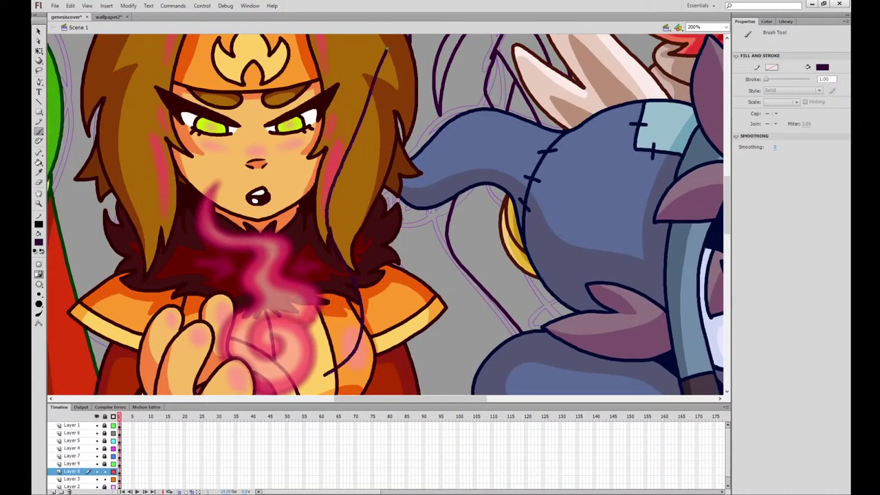
mouse_move(537, 121)
mouse_down()
mouse_move(421, 324)
mouse_move(421, 278)
mouse_up()
Brush the rounded lower end of the creature's body behind the foreground characters
key(ctrl+minus)
key(ctrl+minus)
key(ctrl+1)
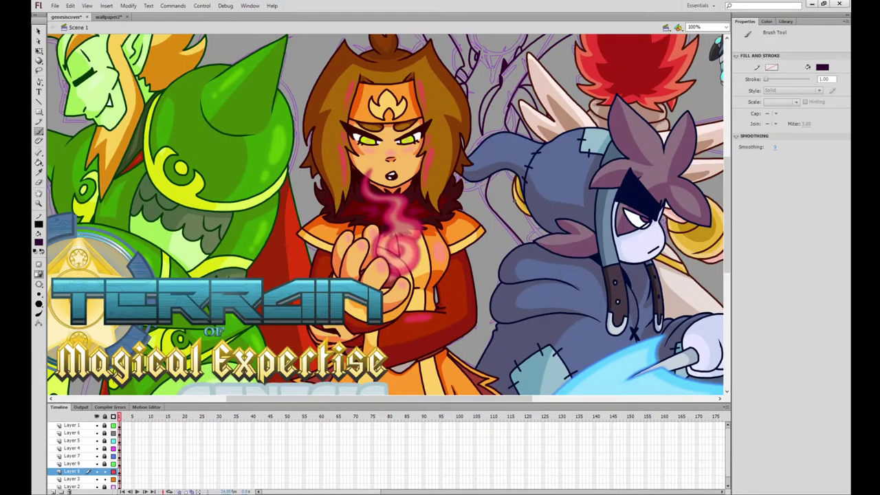
drag(499, 220, 471, 197)
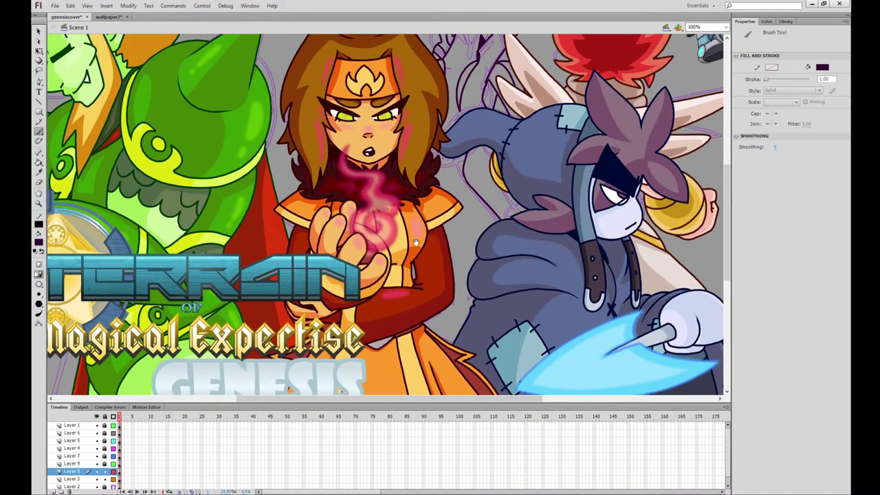
scroll(416, 242, down, 1)
key(ctrl+equal)
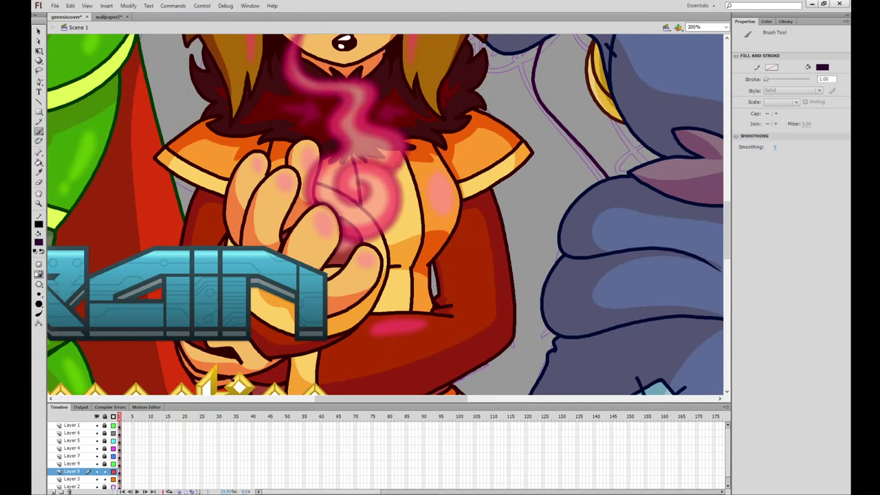
Hide Layers 1, 6, 5, 4, 7 and 9 and thicken the stroke end joining the creature's lower body outline
drag(97, 463, 97, 424)
key(ctrl+minus)
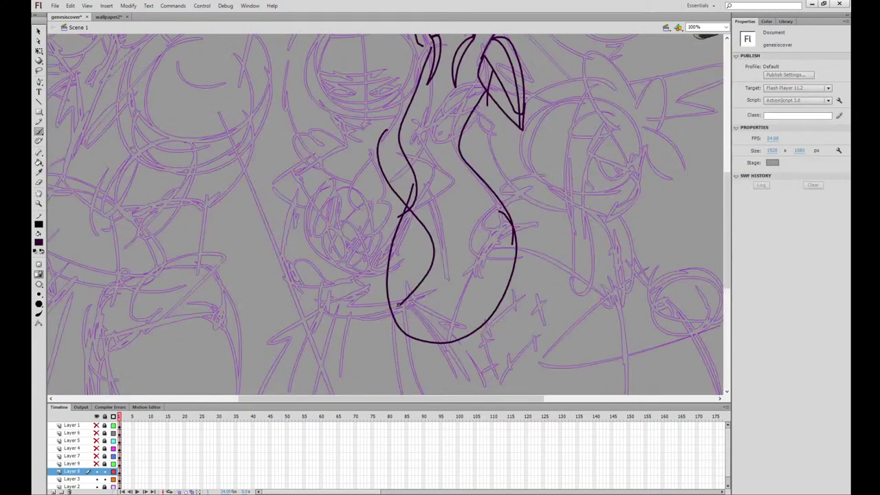
drag(403, 302, 391, 311)
drag(97, 464, 97, 426)
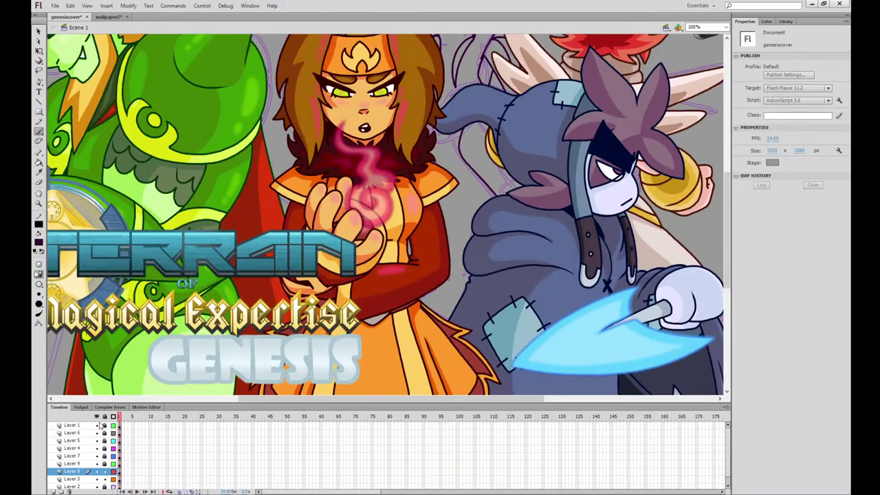
drag(97, 463, 97, 424)
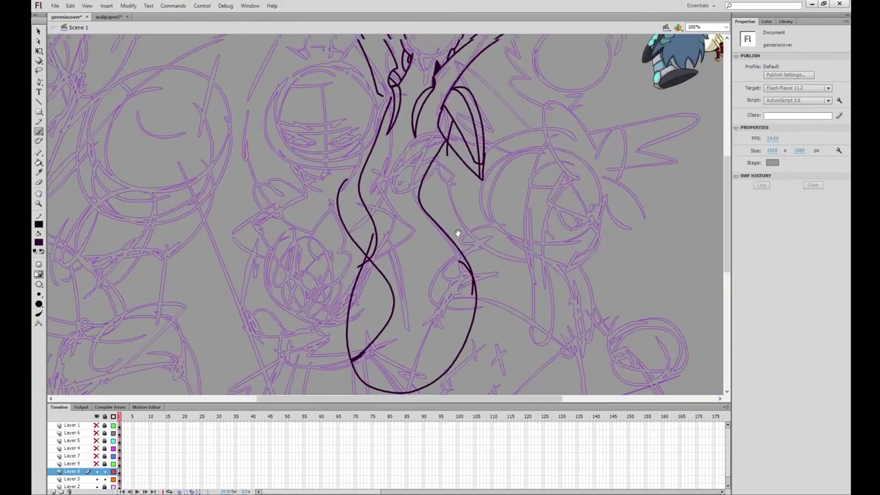
Erase the overlapping line ends along the creature's body and close the gap at the base of its raised spike
key(e)
drag(367, 234, 363, 260)
mouse_move(351, 351)
mouse_down()
mouse_move(361, 250)
mouse_move(339, 172)
mouse_up()
drag(532, 144, 440, 238)
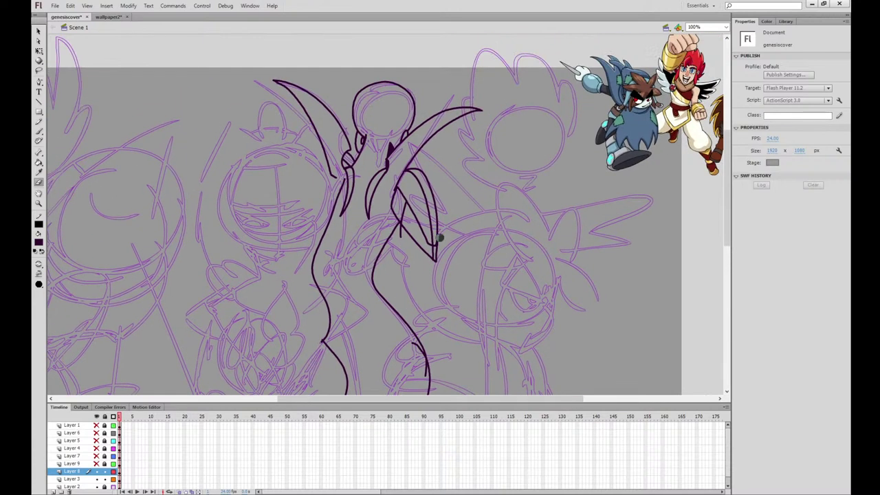
click(39, 131)
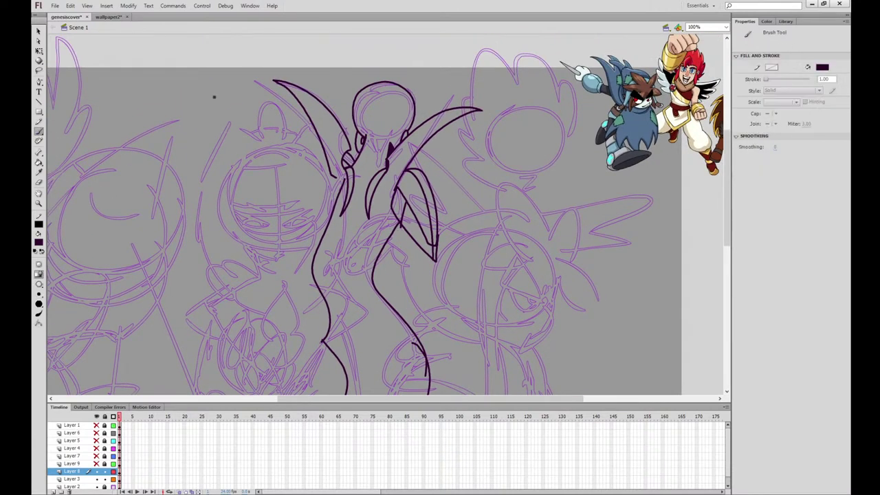
Fill the creature's head, spikes and body with a muted plum purple
click(38, 163)
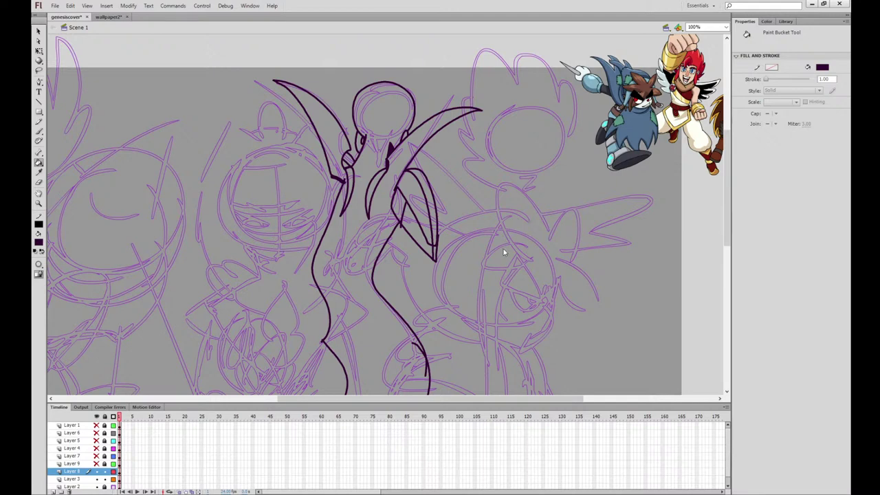
click(362, 240)
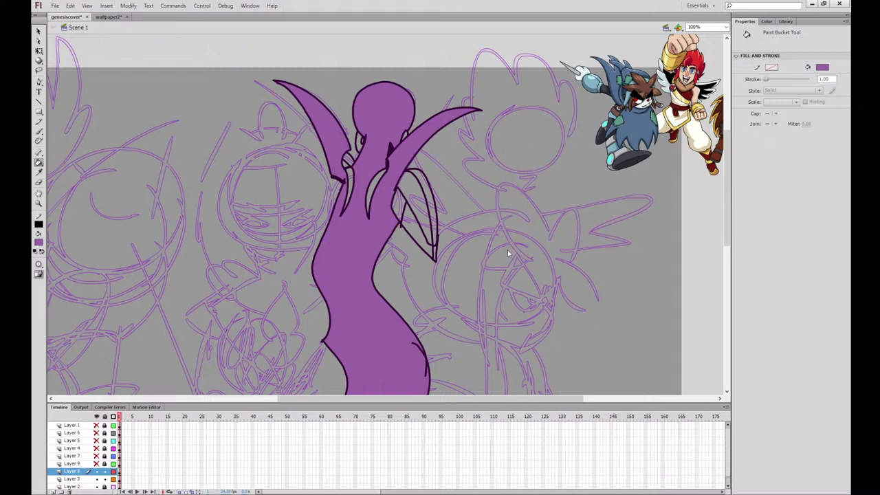
click(360, 297)
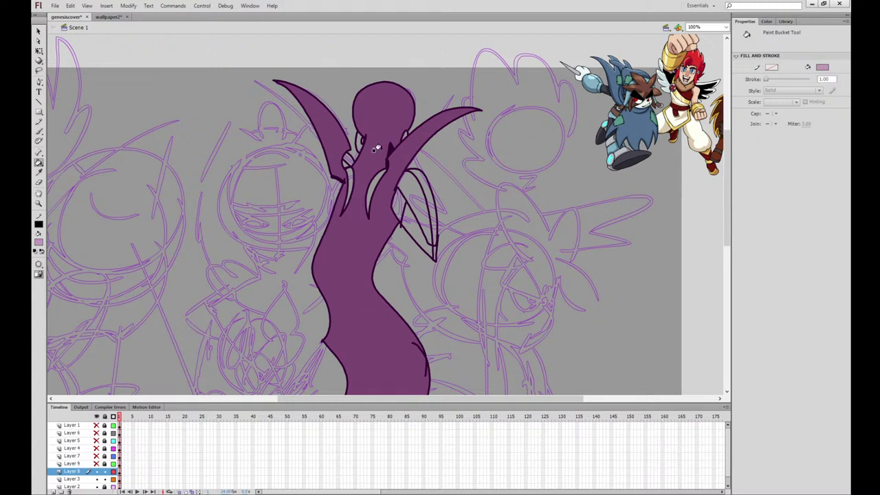
Fill the folded wing's upper sections with light mauve tones and the two pointed neck spikes with violet
click(420, 162)
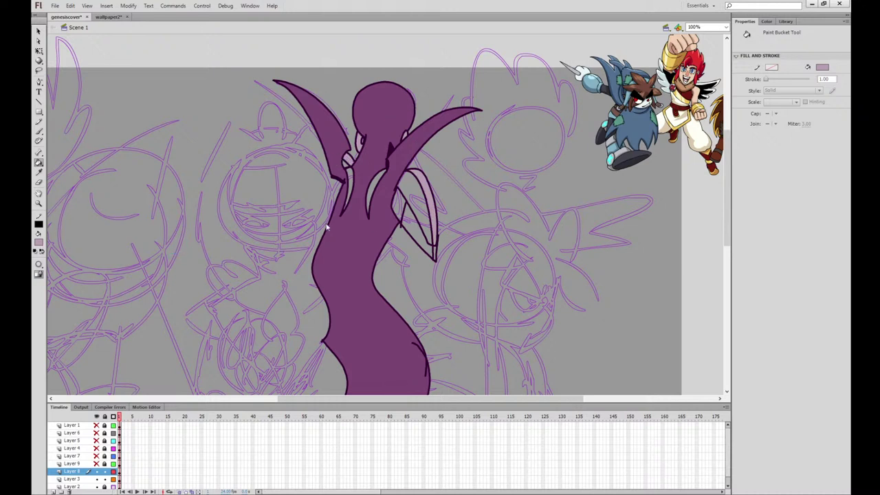
click(404, 198)
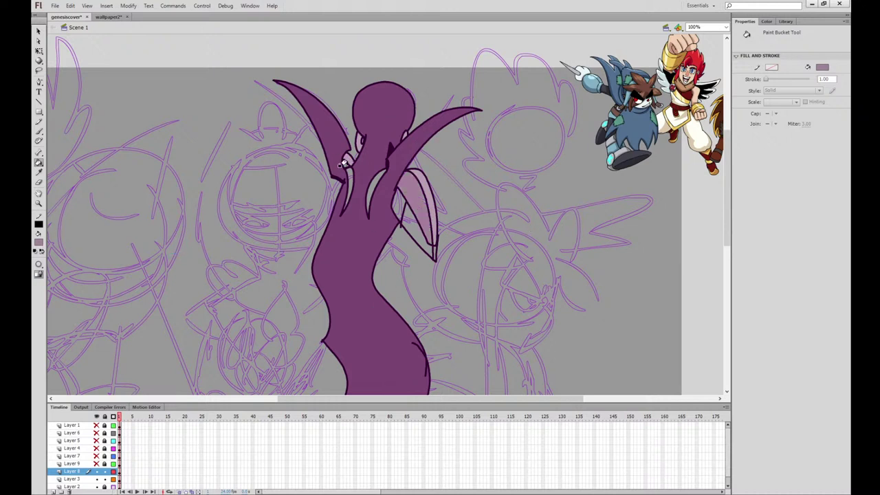
key(i)
click(352, 238)
click(367, 167)
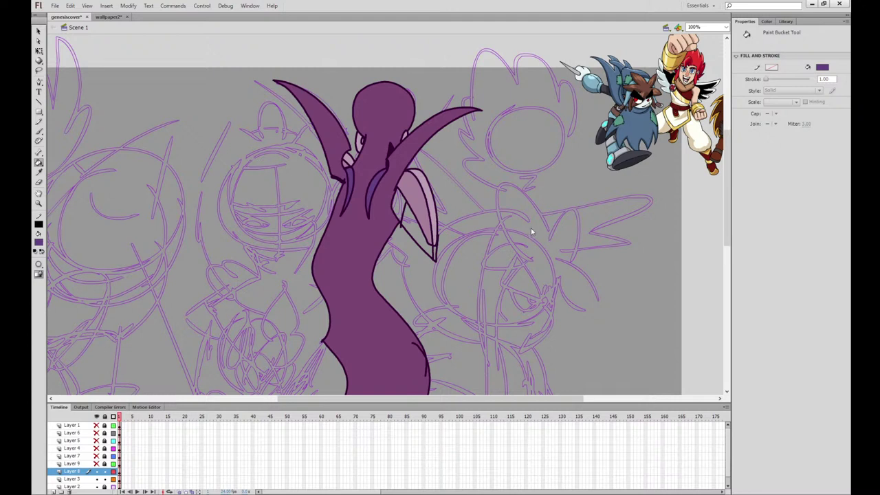
Fill the folded wing's lower sections with darker mauve and show the hidden character layers again
click(416, 234)
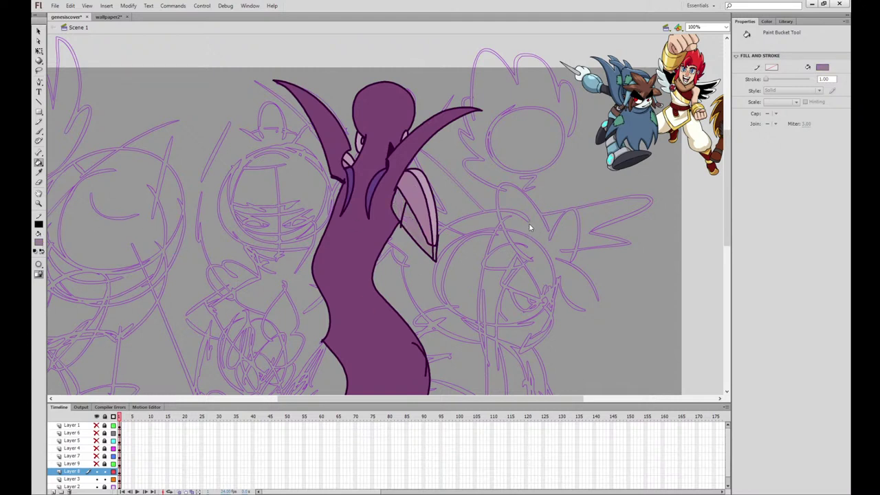
click(407, 224)
click(402, 205)
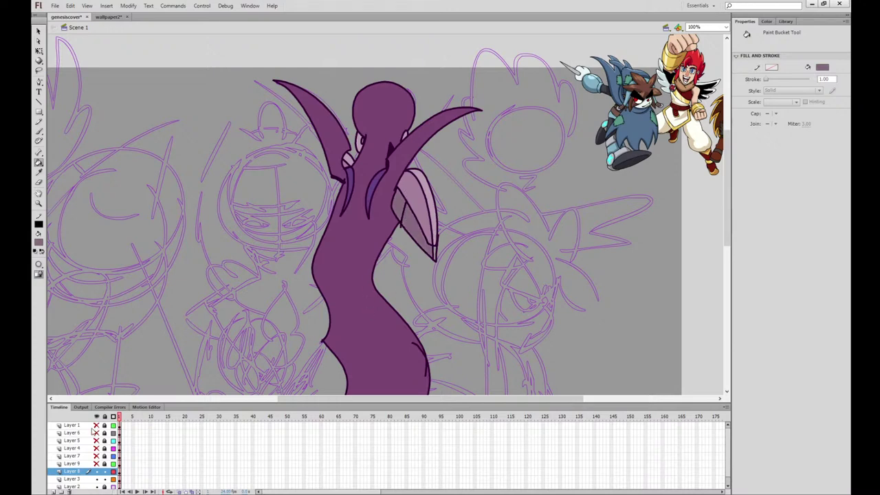
drag(96, 425, 98, 456)
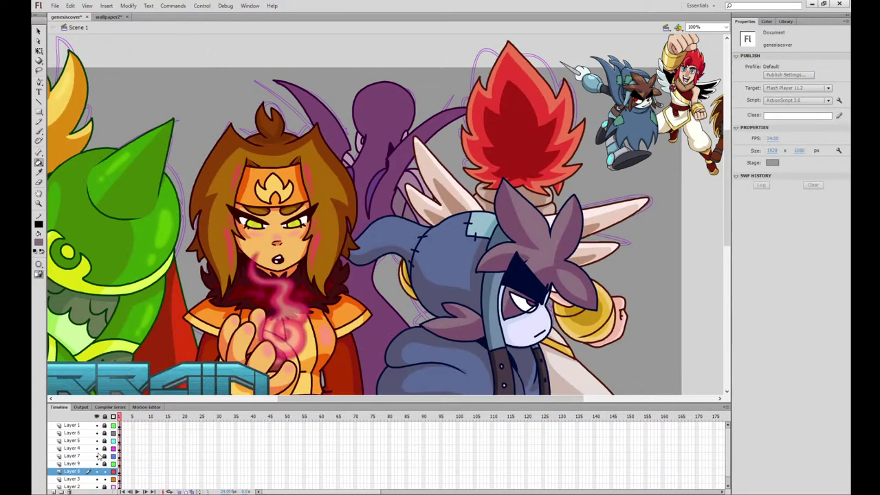
Select the creature's plum body fill and set the brush to paint only within the selection in a darker purple
click(39, 162)
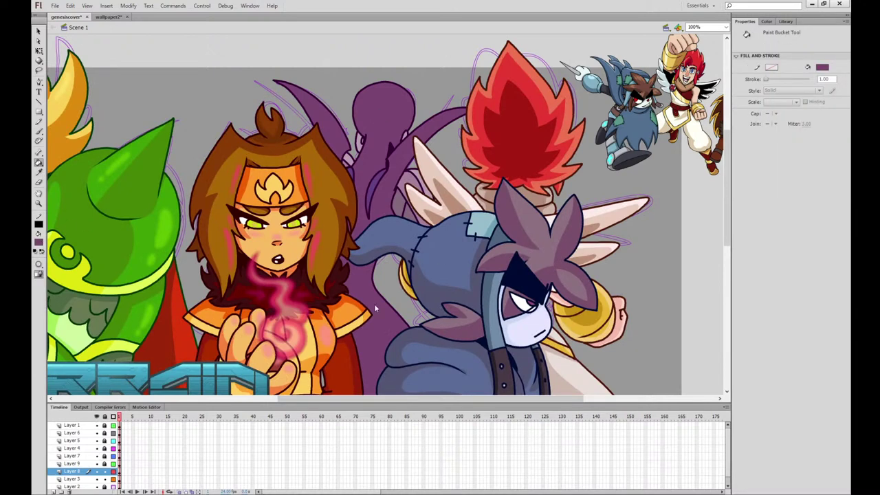
key(q)
key(ctrl+=)
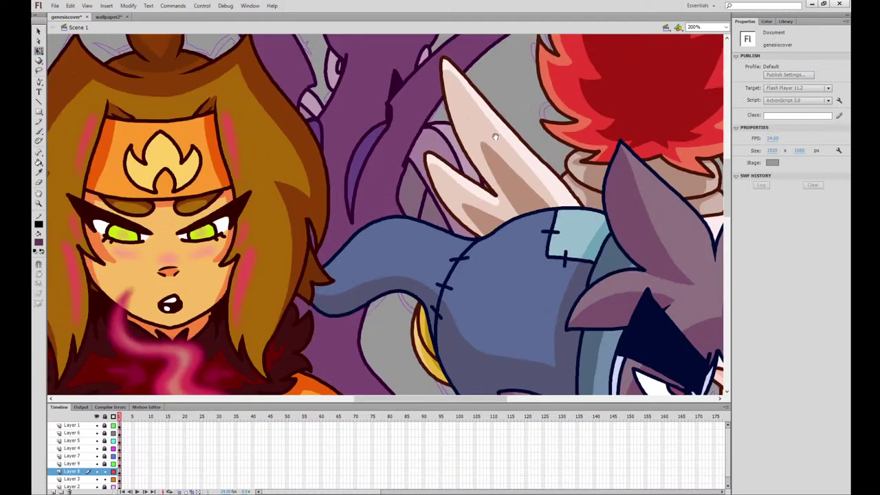
drag(495, 136, 455, 303)
click(368, 175)
click(39, 131)
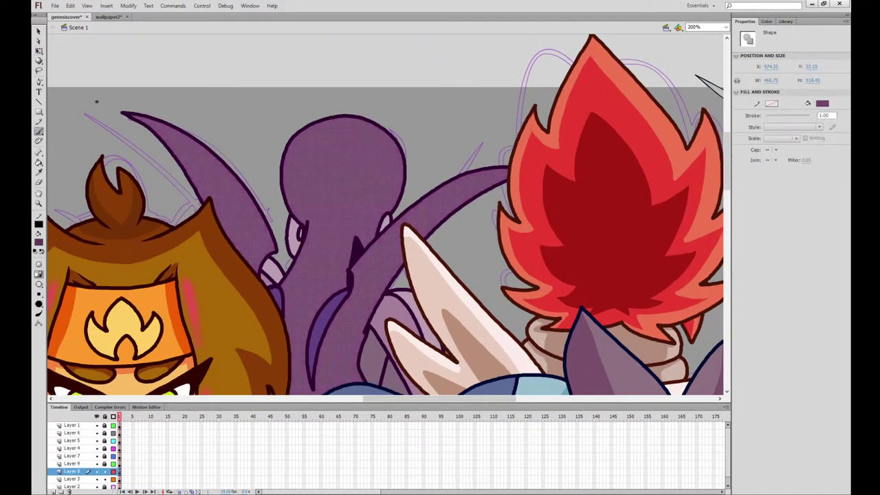
mouse_move(385, 215)
mouse_down()
mouse_move(386, 177)
mouse_move(310, 134)
mouse_move(281, 183)
mouse_up()
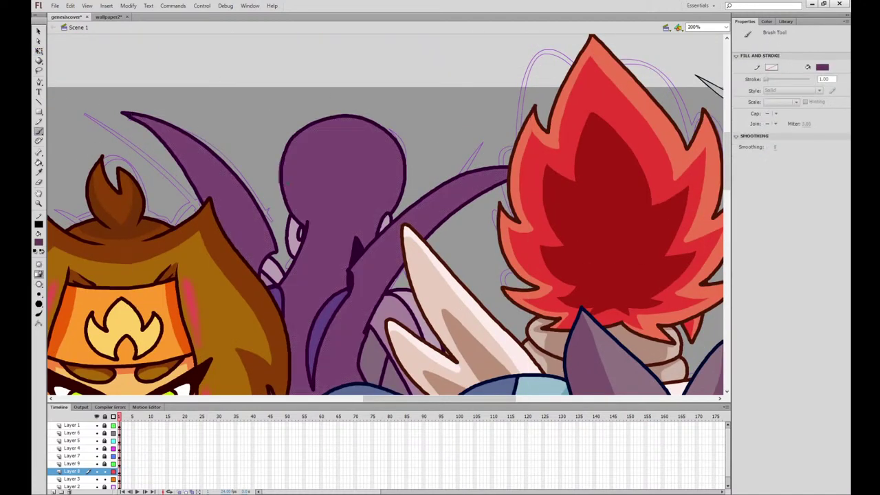
ctrl+click(302, 186)
click(38, 285)
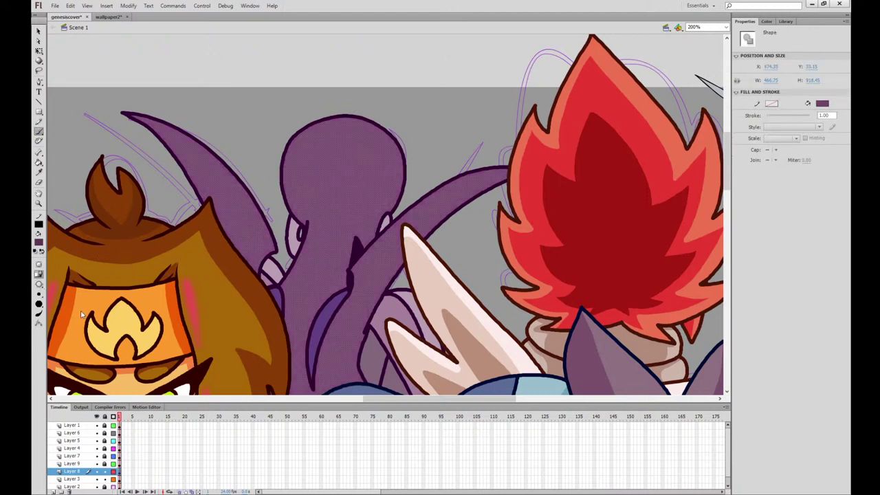
Brush a curved shading contour just inside the rim of the creature's round head, redoing the first stroke
mouse_move(386, 210)
mouse_down()
mouse_move(394, 186)
mouse_move(384, 149)
mouse_move(331, 126)
mouse_move(278, 164)
mouse_up()
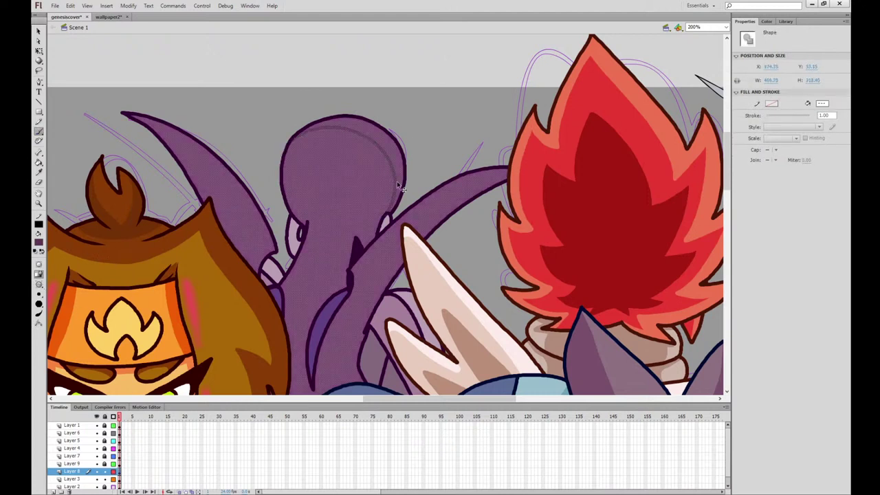
key(ctrl+z)
mouse_move(385, 214)
mouse_down()
mouse_move(375, 153)
mouse_move(289, 158)
mouse_up()
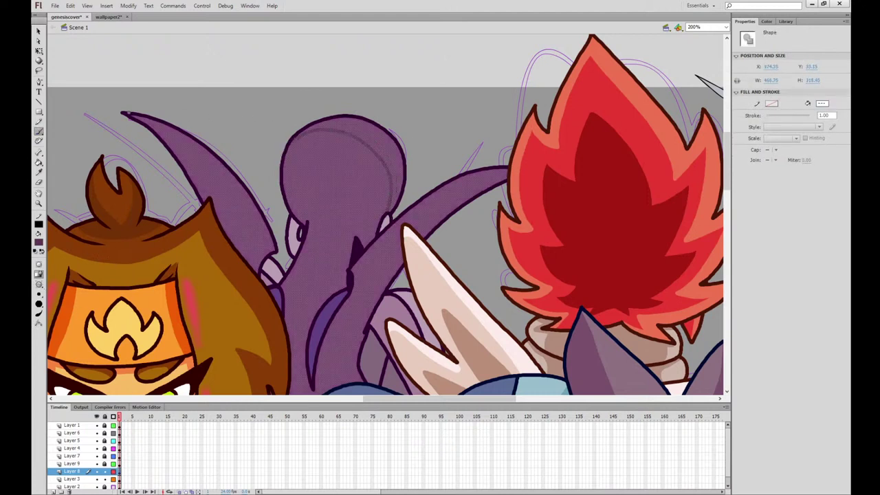
Brush shading contours along the lengths of the creature's two large raised spikes, undoing stray strokes
mouse_move(126, 113)
mouse_down()
mouse_move(210, 178)
mouse_move(275, 251)
mouse_move(258, 215)
mouse_move(272, 233)
mouse_move(126, 113)
mouse_move(160, 129)
mouse_move(217, 187)
mouse_move(245, 251)
mouse_move(262, 327)
mouse_move(264, 263)
mouse_up()
key(ctrl+z)
key(ctrl+z)
mouse_move(501, 180)
mouse_down()
mouse_move(479, 156)
mouse_move(504, 131)
mouse_move(405, 167)
mouse_move(363, 212)
mouse_move(335, 261)
mouse_move(350, 284)
mouse_up()
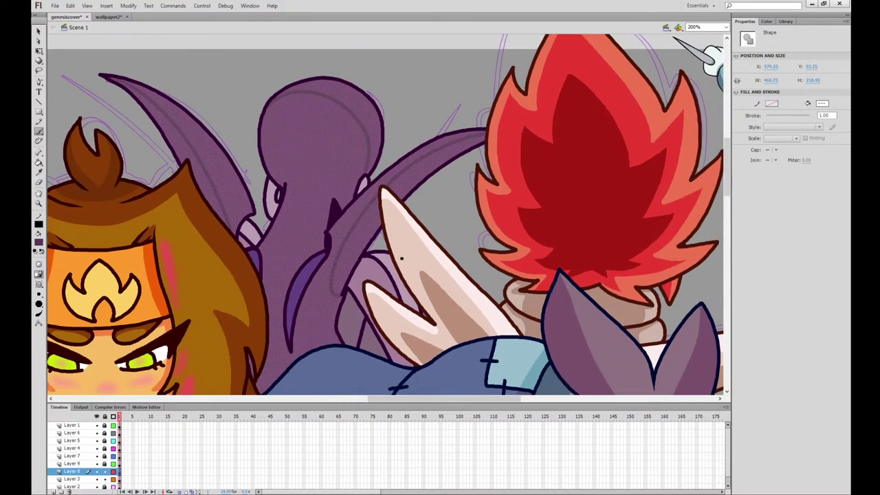
Brush shading contours on the creature's snout below the round head and down the length of its lower body, redoing stray strokes
mouse_move(284, 188)
mouse_down()
mouse_move(282, 217)
mouse_move(305, 214)
mouse_move(293, 189)
mouse_move(284, 194)
mouse_move(302, 234)
mouse_move(318, 180)
mouse_up()
key(ctrl+z)
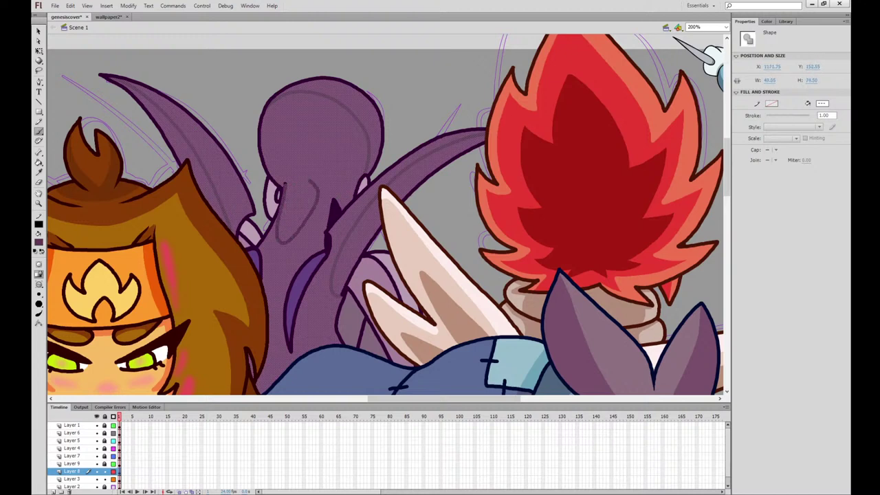
drag(499, 285, 530, 137)
mouse_move(333, 162)
mouse_down()
mouse_move(348, 216)
mouse_move(336, 163)
mouse_up()
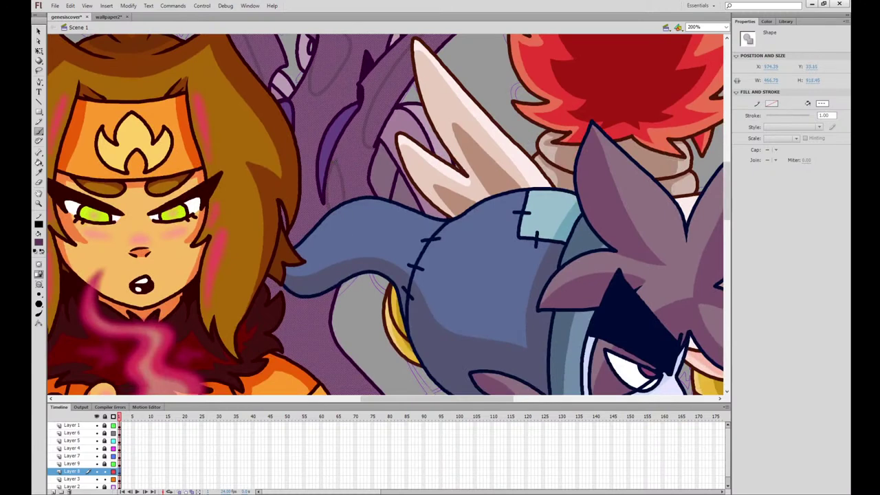
drag(506, 229, 502, 70)
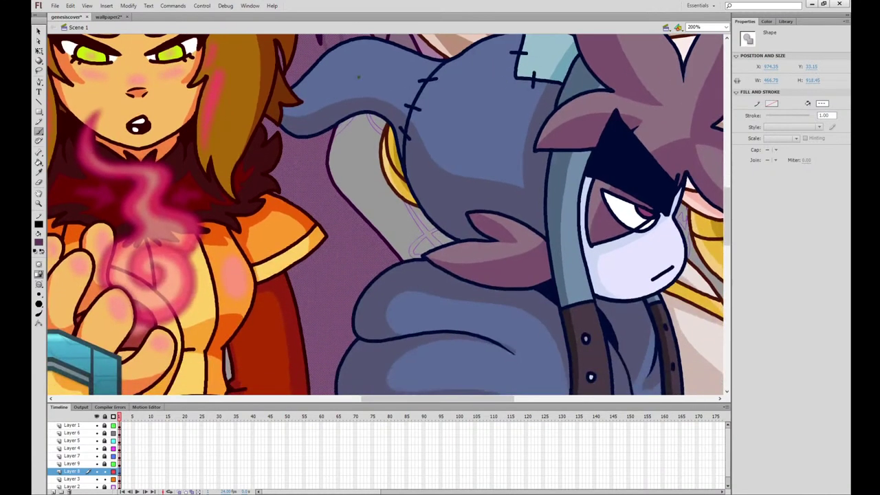
mouse_move(367, 88)
mouse_down()
mouse_move(311, 137)
mouse_move(312, 177)
mouse_move(416, 325)
mouse_move(445, 311)
mouse_move(417, 222)
mouse_move(365, 110)
mouse_move(368, 90)
mouse_up()
mouse_move(468, 264)
mouse_down()
mouse_move(497, 44)
mouse_move(510, 133)
mouse_move(484, 442)
mouse_up()
drag(527, 232, 517, 301)
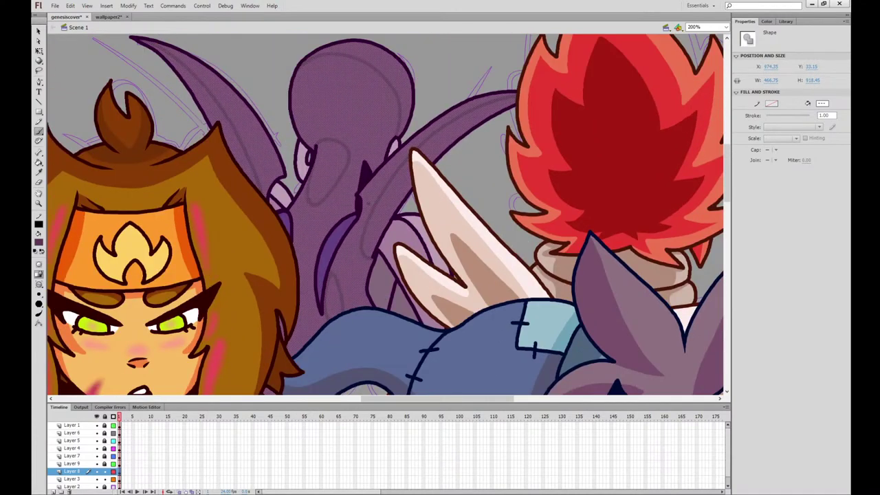
Fill the outlined shadow areas of the creature's spikes, head, snout and lower body with the darker purple
click(39, 51)
click(82, 65)
click(39, 163)
click(234, 156)
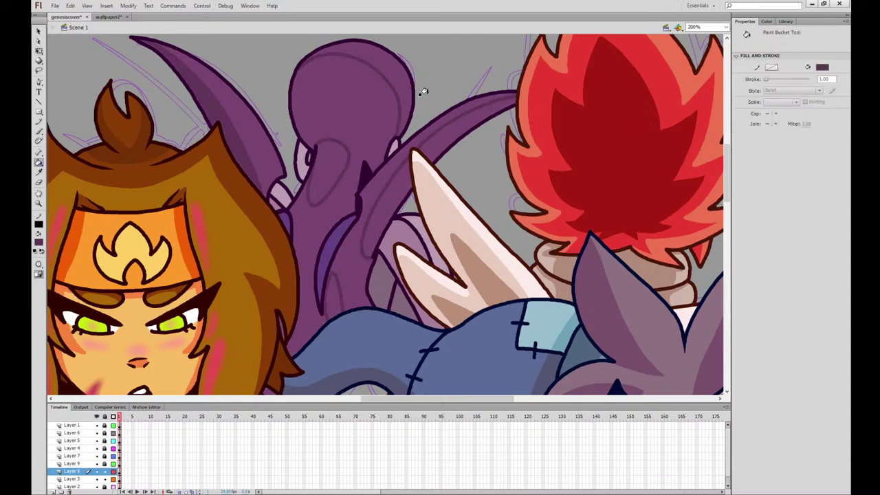
click(369, 122)
drag(392, 277, 392, 81)
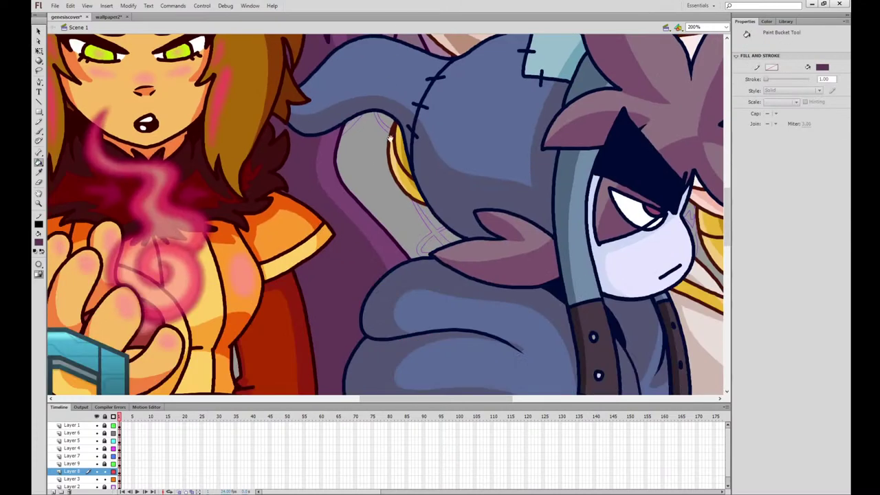
drag(366, 162, 377, 449)
drag(463, 281, 456, 312)
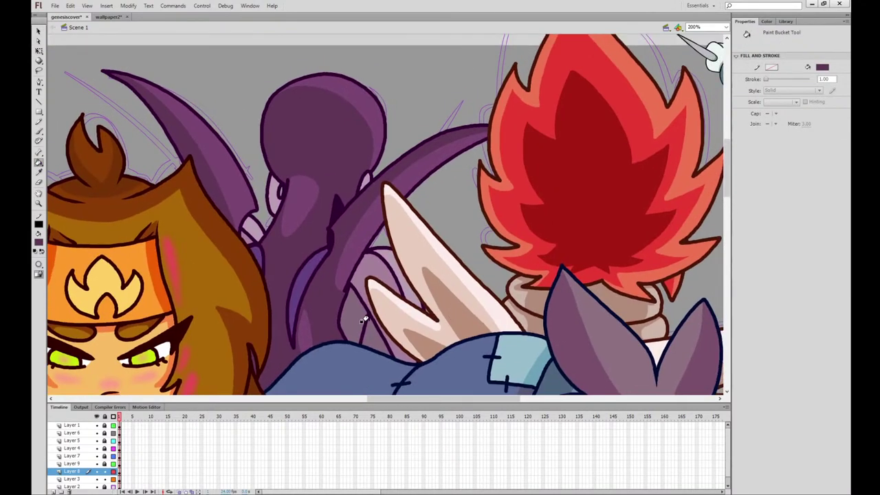
Brush a second set of shading contours in a still darker purple inside the creature's head, upper body and lower body
click(40, 172)
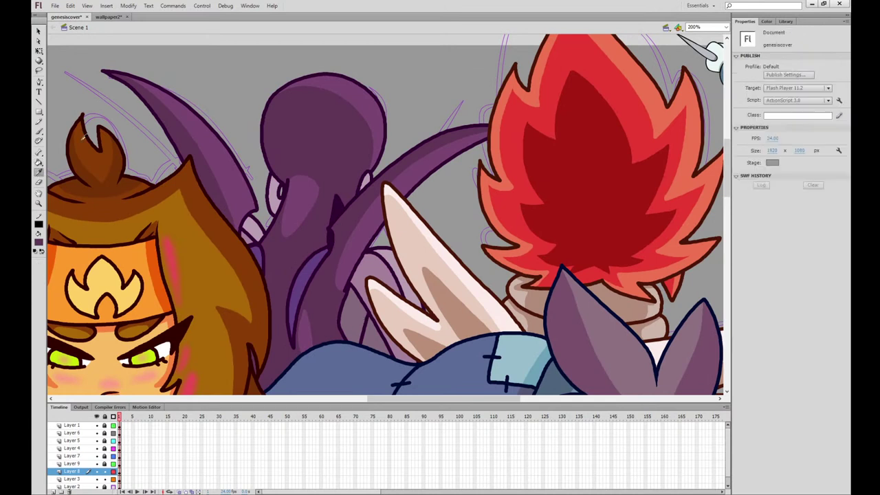
click(305, 126)
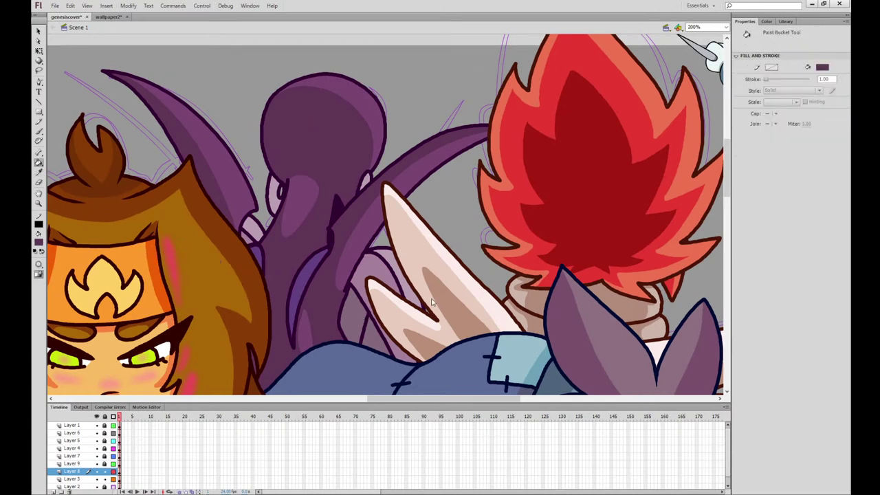
key(b)
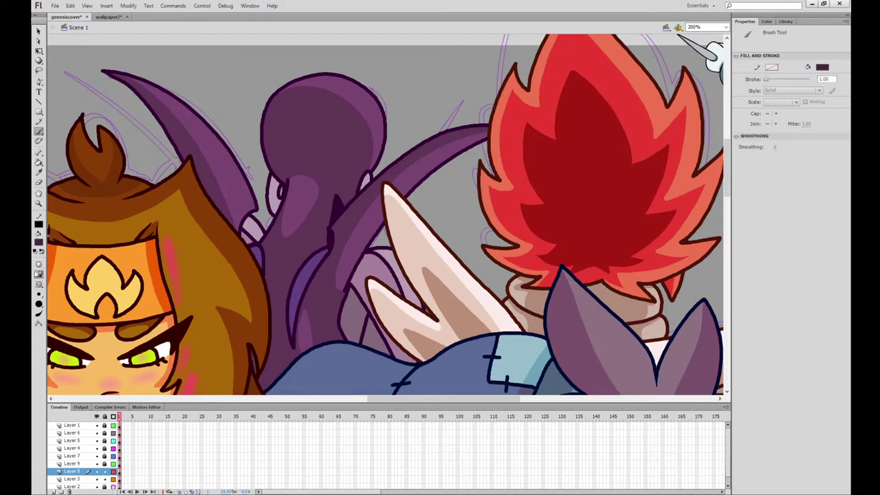
mouse_move(280, 108)
mouse_down()
mouse_move(286, 161)
mouse_move(332, 167)
mouse_move(346, 159)
mouse_move(345, 134)
mouse_move(299, 103)
mouse_up()
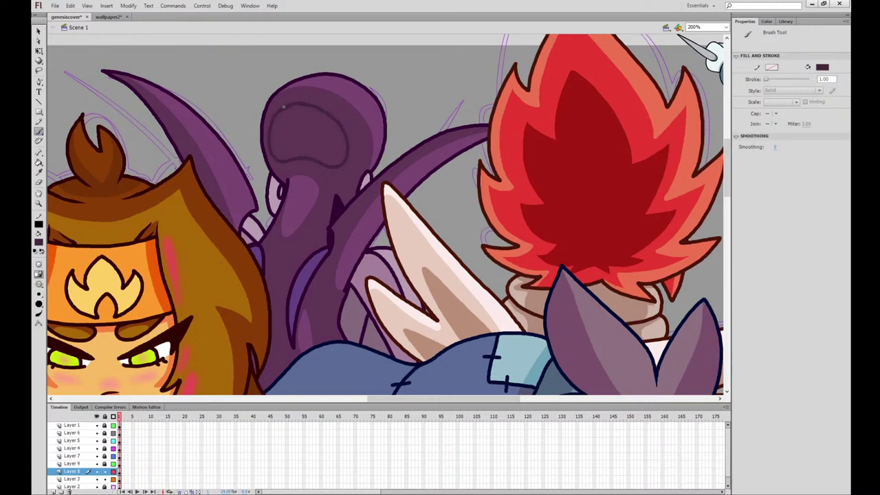
drag(358, 232, 381, 155)
mouse_move(297, 181)
mouse_down()
mouse_move(298, 212)
mouse_move(296, 179)
mouse_up()
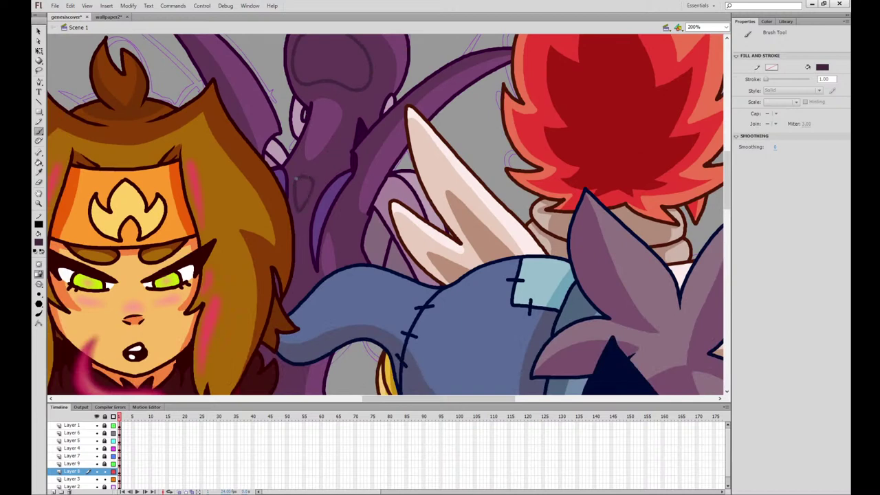
drag(369, 233, 389, 21)
drag(327, 148, 329, 4)
drag(327, 102, 325, 63)
mouse_move(263, 47)
mouse_down()
mouse_move(282, 196)
mouse_move(249, 313)
mouse_move(307, 307)
mouse_move(380, 185)
mouse_move(310, 57)
mouse_move(268, 44)
mouse_up()
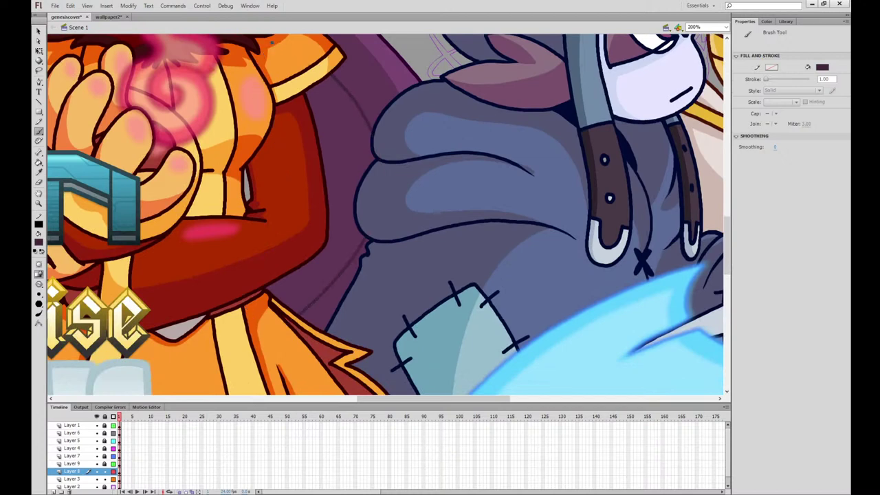
Fill the inner shadow contours on the creature's lower body, upper body and head with the darkest purple
click(39, 163)
click(330, 108)
drag(405, 143, 406, 450)
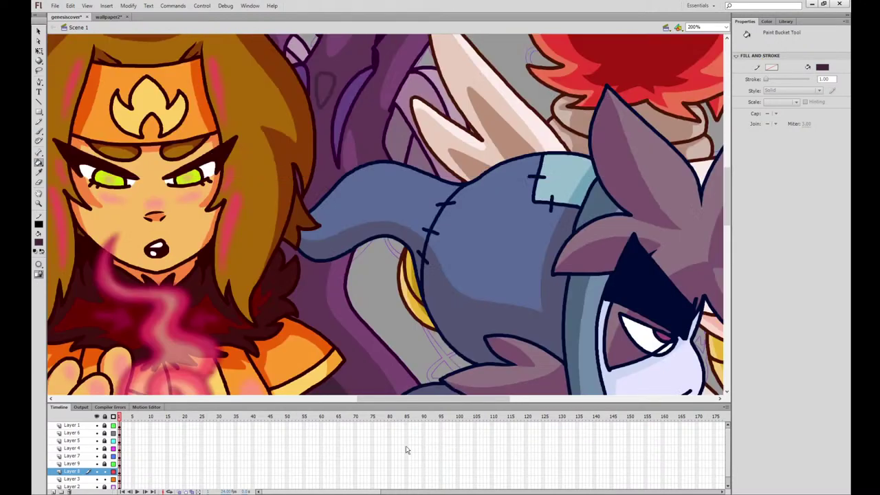
click(324, 92)
drag(383, 123, 348, 259)
click(332, 118)
drag(369, 330, 349, 46)
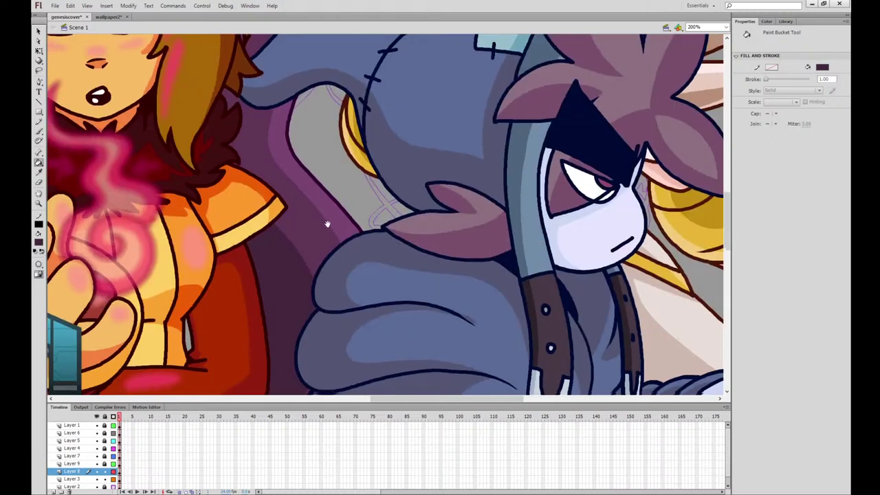
Brush the remaining shadow edge beside the blue hood's folds and fill the creature's lowest body section with the darkest purple
drag(328, 222, 362, 49)
click(39, 131)
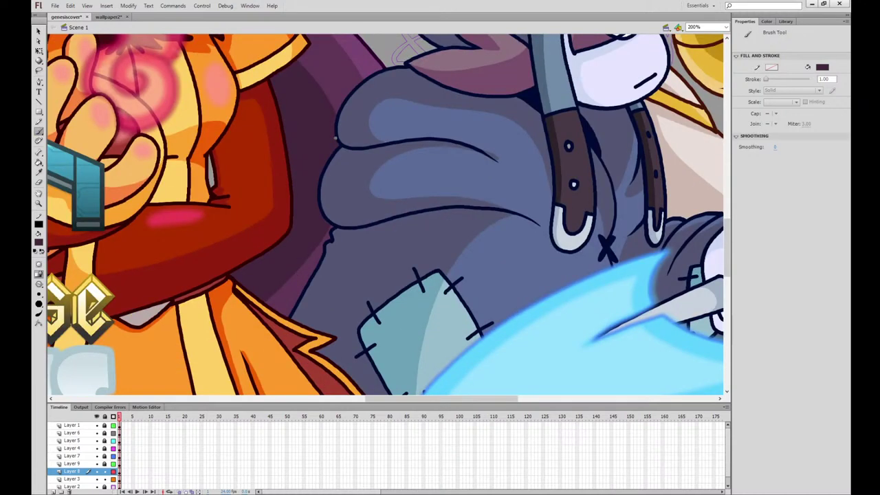
mouse_move(335, 120)
mouse_down()
mouse_move(347, 185)
mouse_move(334, 244)
mouse_move(275, 316)
mouse_move(249, 296)
mouse_up()
drag(314, 197, 333, 127)
click(39, 163)
click(304, 254)
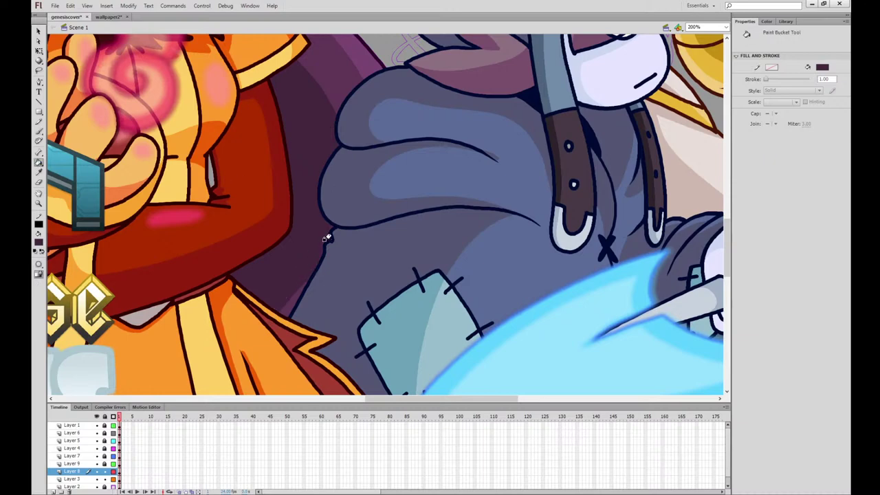
Delete the purple sketch lines on Layer 2 and the small reference characters on Layer 3
drag(484, 134, 499, 455)
scroll(532, 378, down, 3)
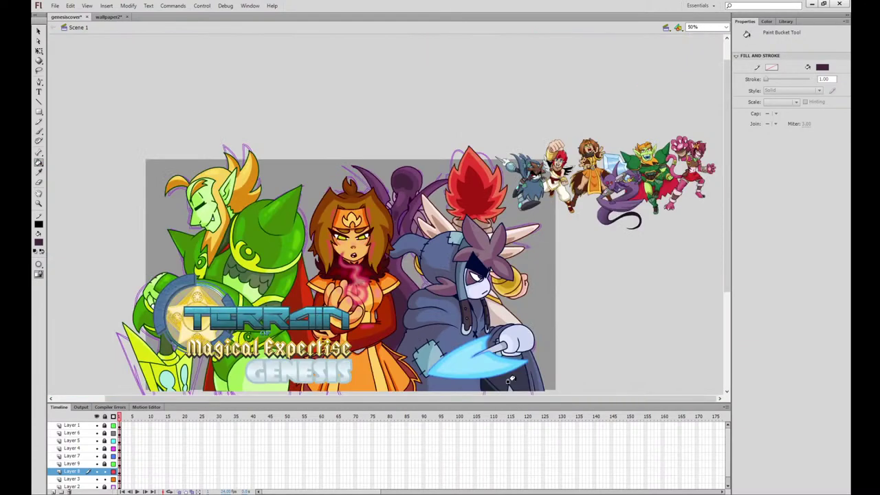
scroll(510, 379, down, 3)
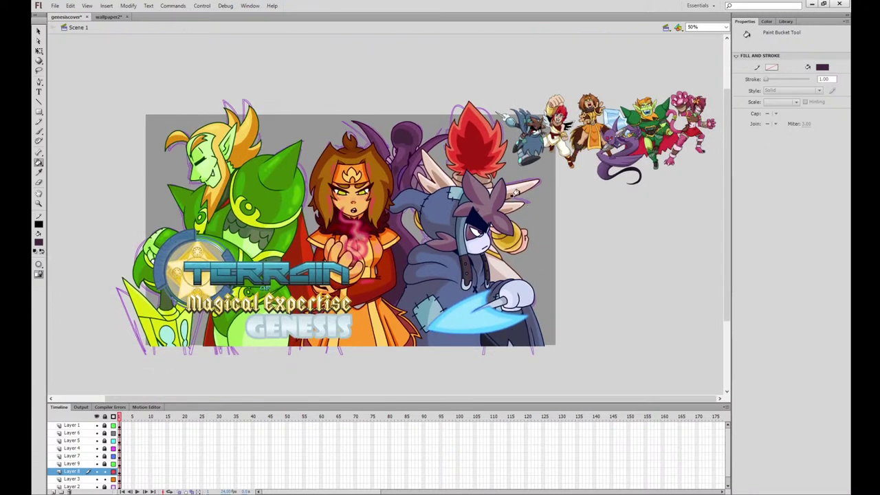
click(40, 49)
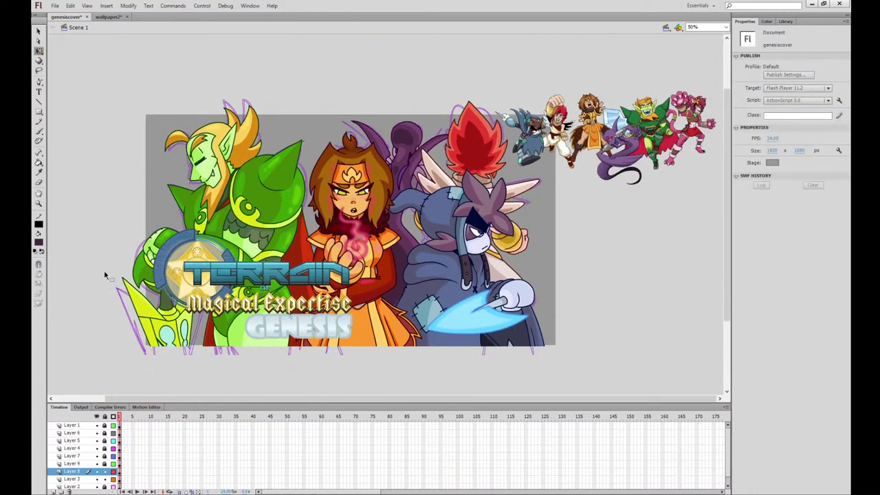
click(114, 487)
click(119, 486)
key(Delete)
click(105, 479)
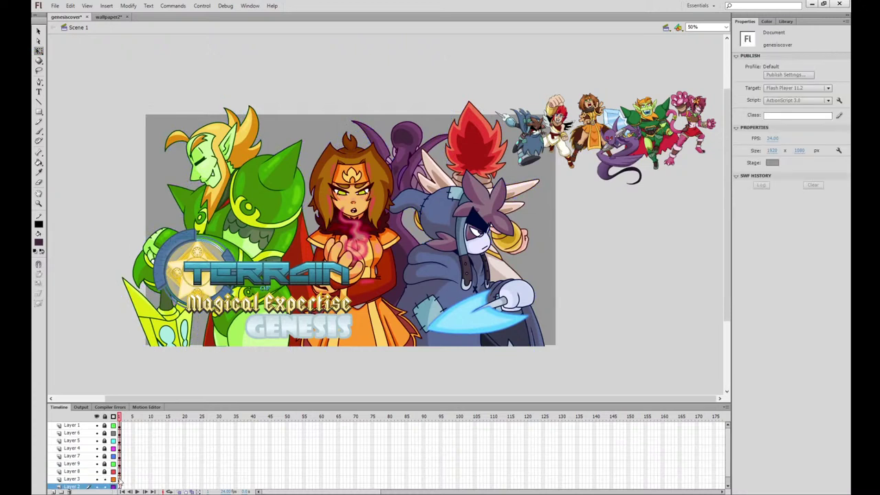
click(118, 479)
key(Delete)
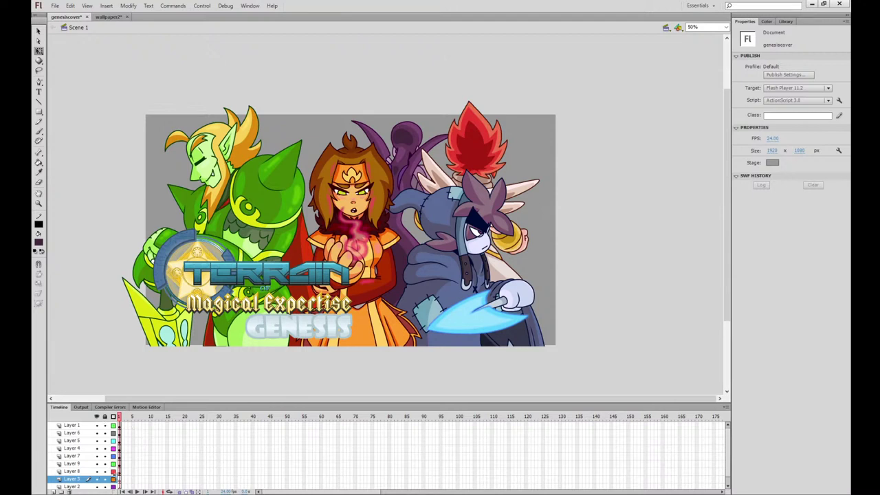
Try shifting all the character artwork on Layer 6 down through Layer 8 to the right, leaving the title logo in place
click(121, 433)
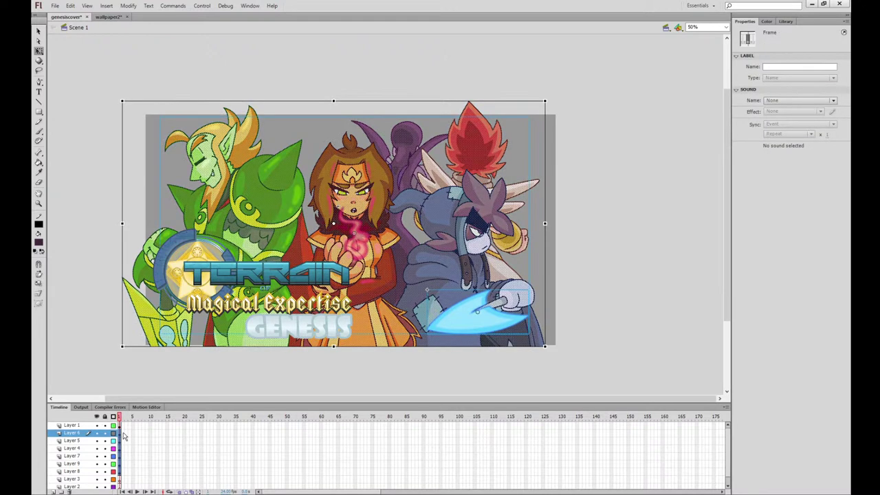
key(Right)
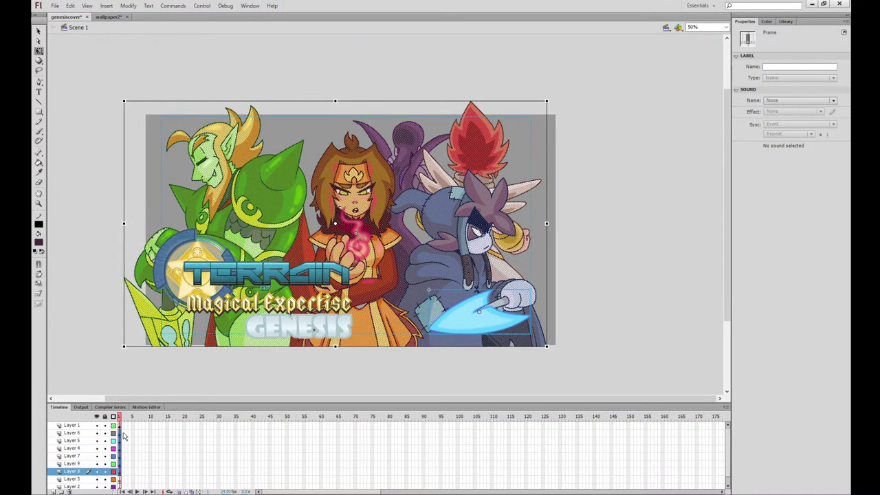
key(shift+Right)
key(Right)
key(Right)
key(Right)
key(Right)
key(Right)
key(Right)
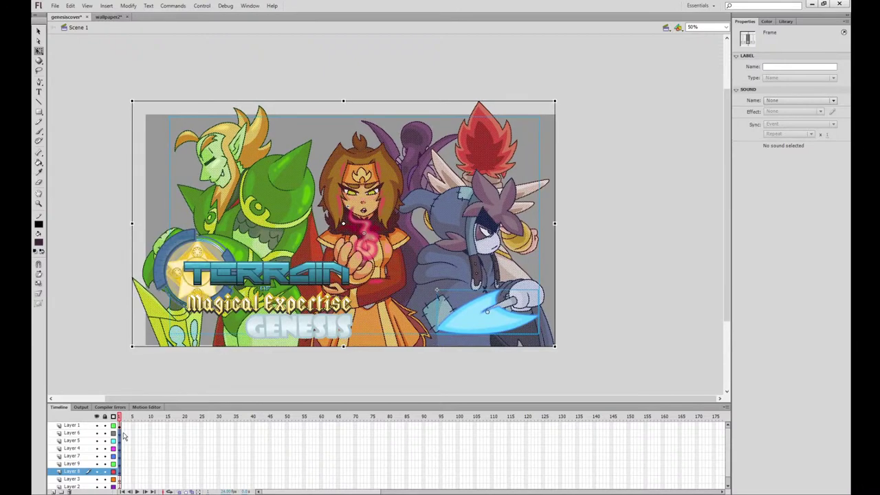
key(Left)
key(Left)
key(Left)
key(Left)
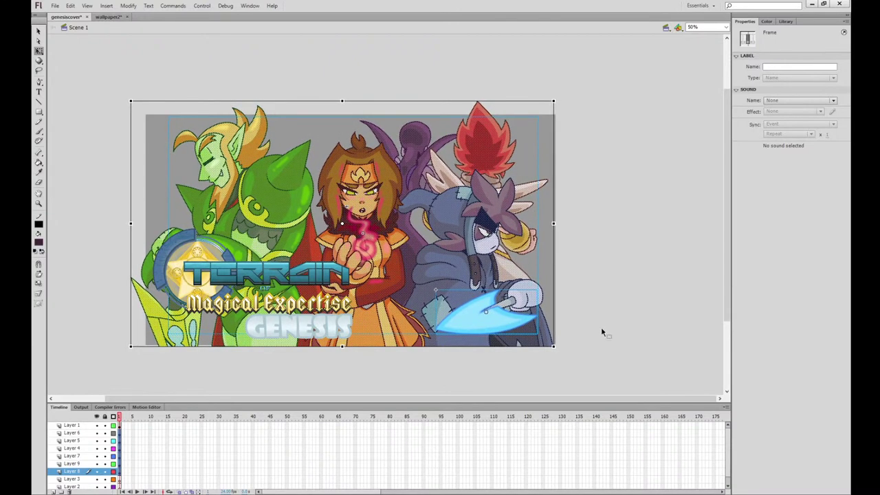
click(607, 329)
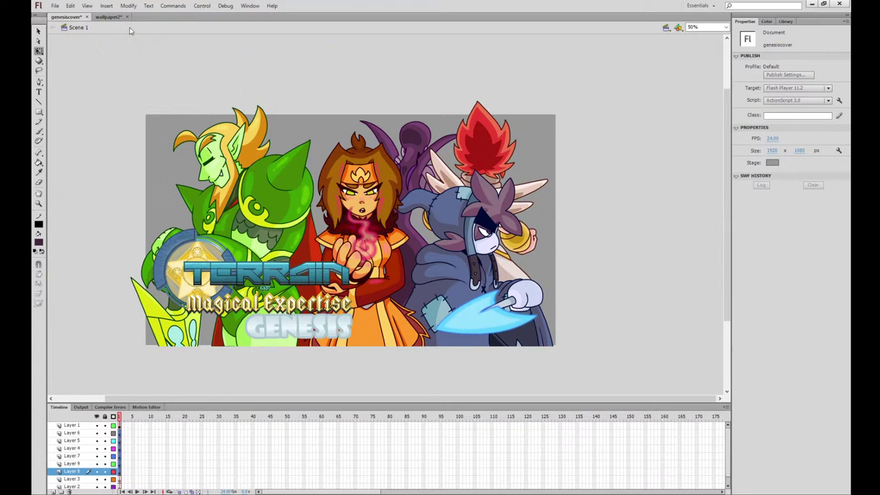
Close the wallpaper2 document and undo the latest changes in genesiscover to restore the title logo
key(ctrl+z)
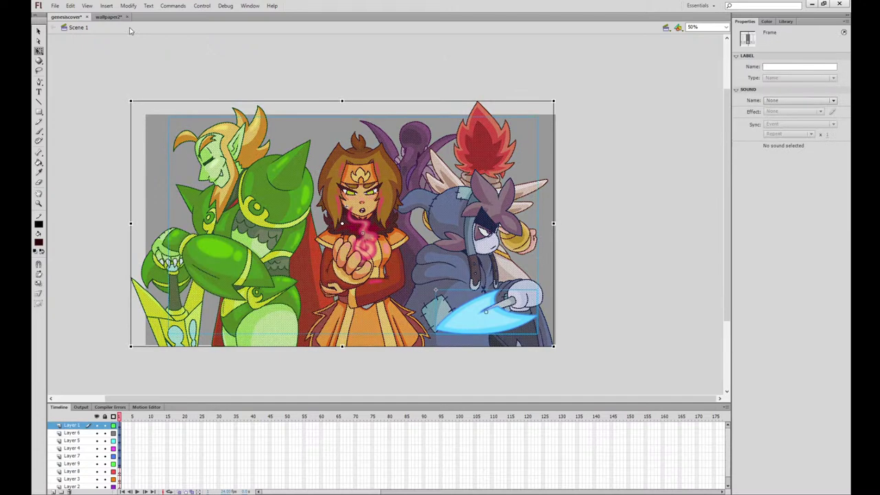
click(275, 76)
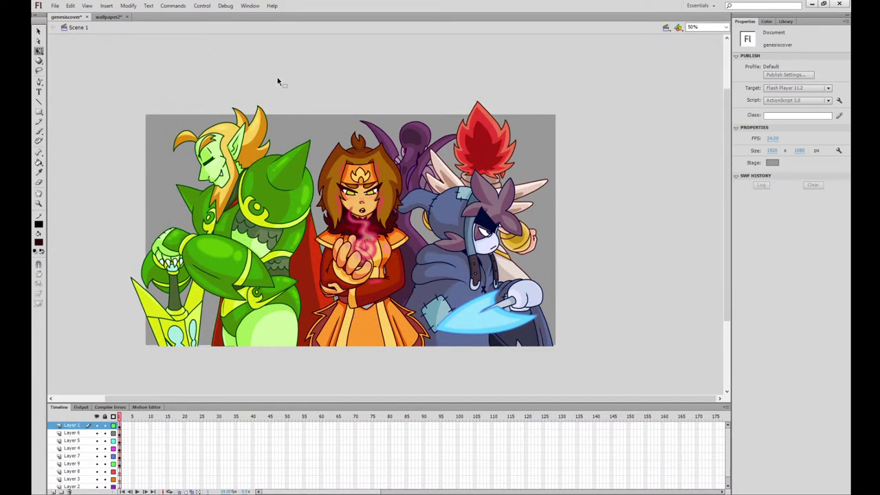
click(128, 17)
key(ctrl+a)
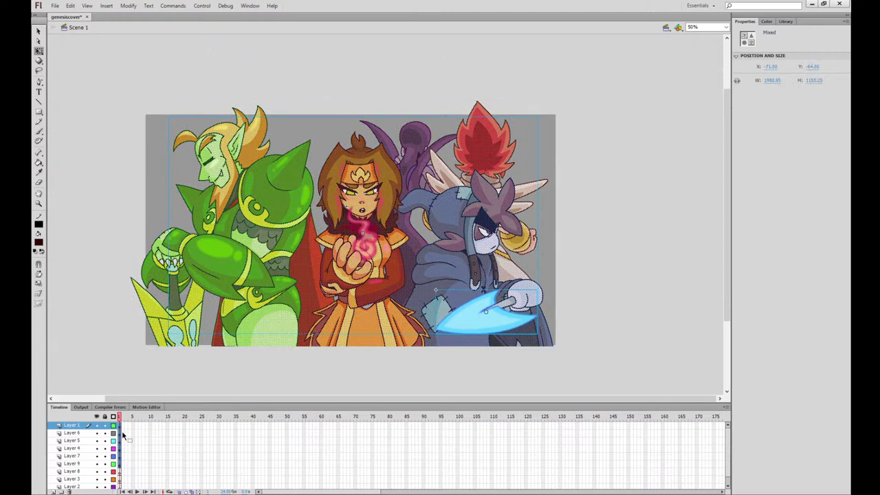
key(ctrl+z)
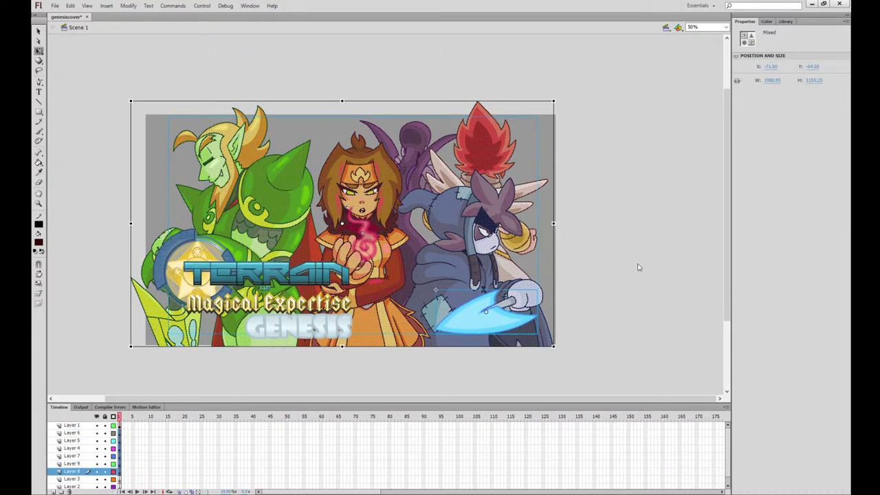
click(634, 311)
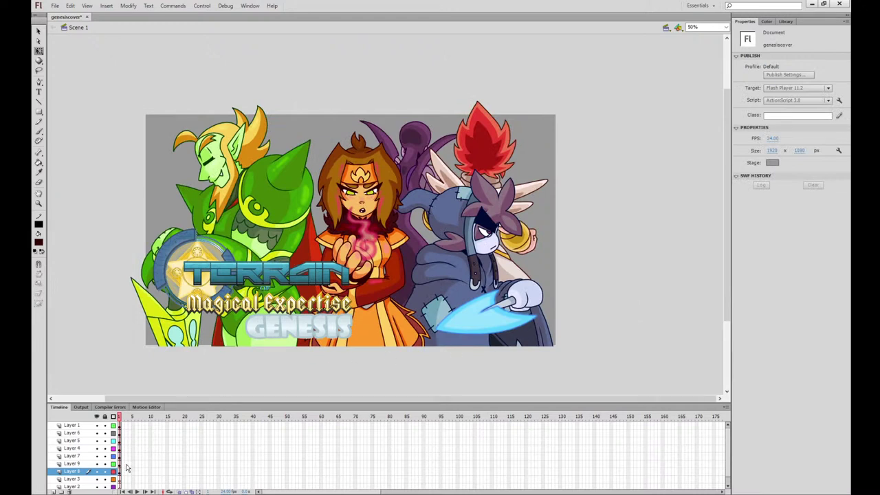
Move the character artwork left to X -111 without moving the title logo
click(70, 5)
click(625, 211)
key(ctrl+a)
key(shift+Left)
key(shift+Left)
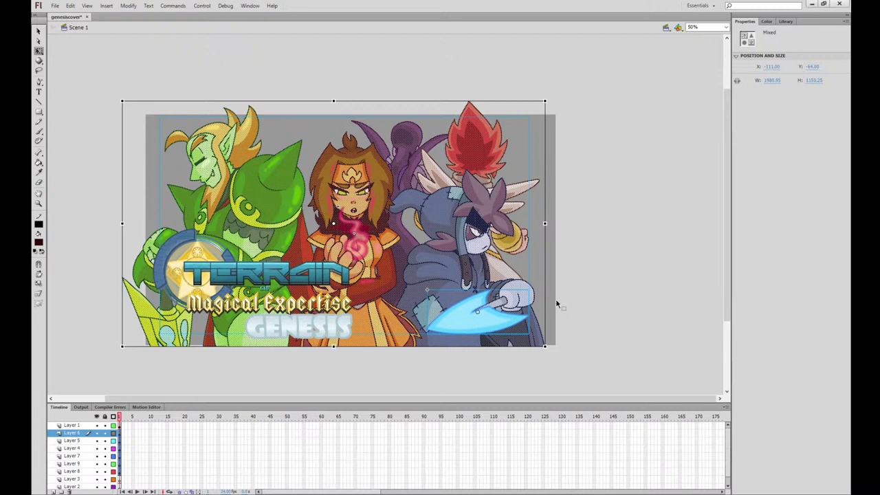
click(200, 375)
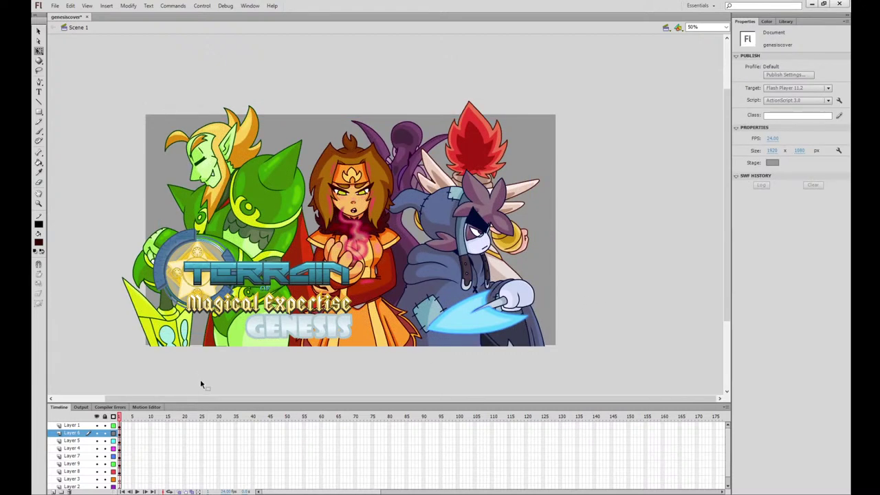
Insert a second keyframe on Layer 6 through Layer 8, shift its character artwork right to X -71, and compare both placements
drag(121, 433, 121, 473)
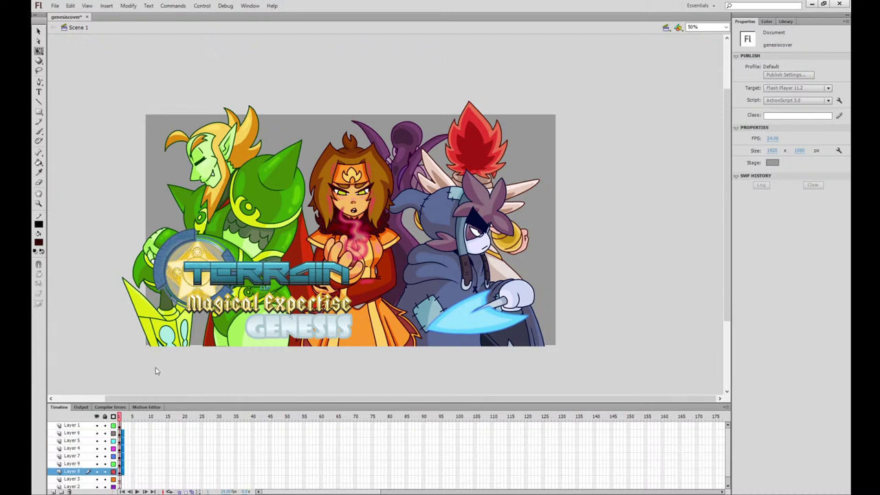
key(F6)
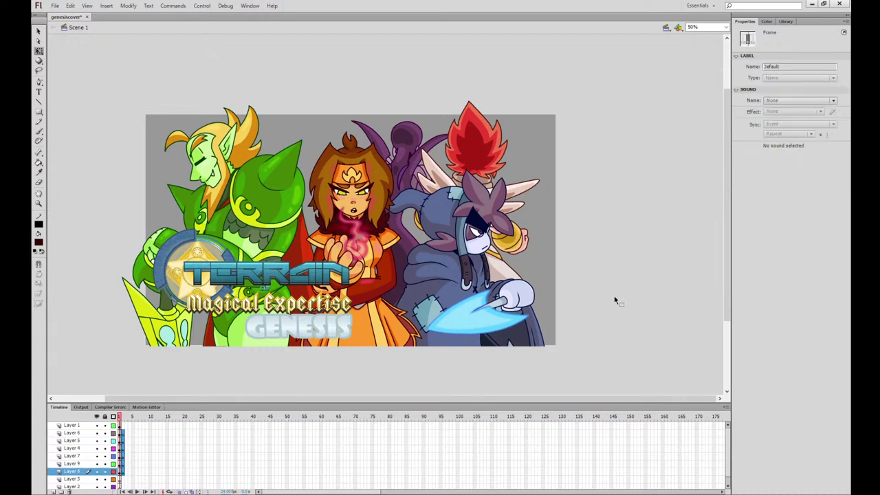
click(615, 298)
click(121, 433)
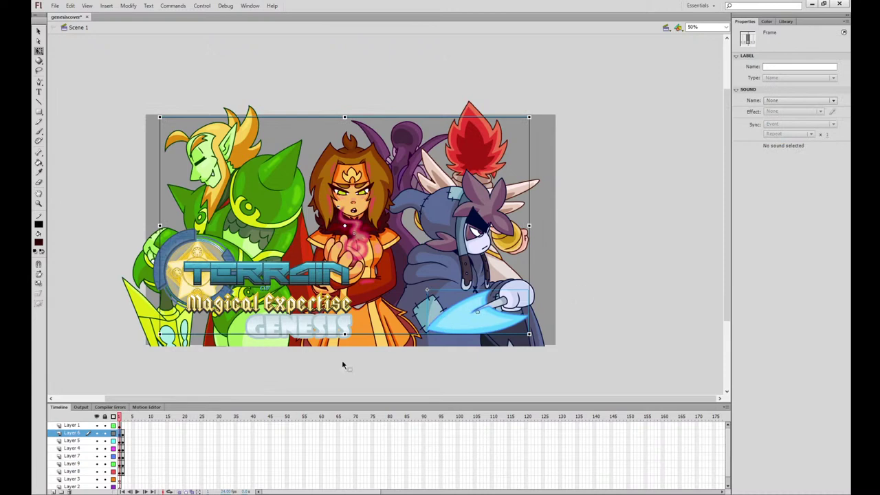
key(.)
key(ctrl+a)
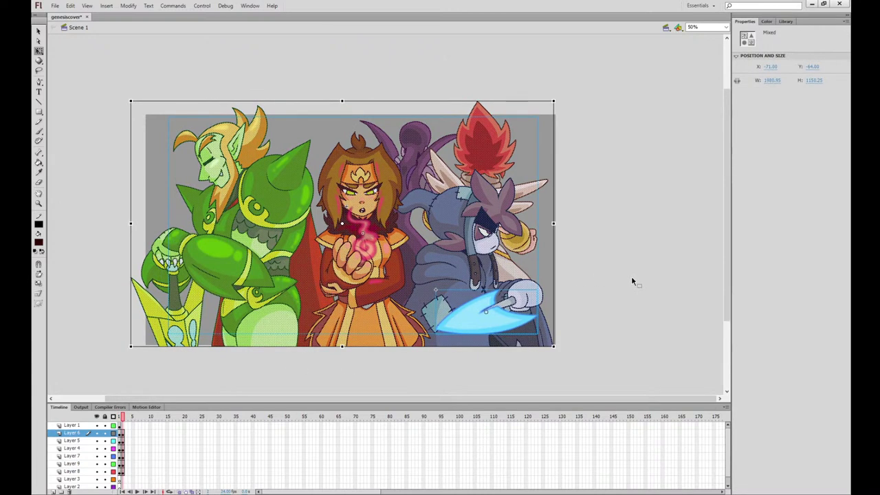
key(.)
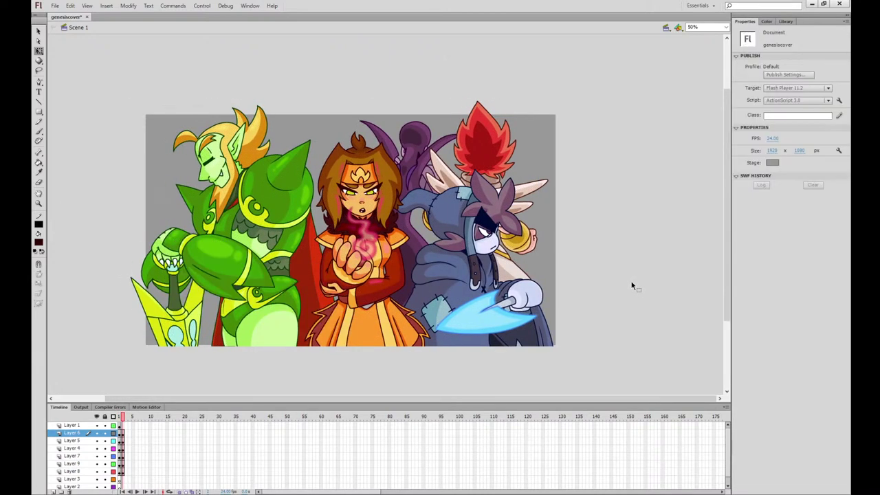
key(.)
Remove the first frame from Layer 6 through Layer 8, keeping the shifted artwork, and delete the title logo on Layer 1
key(ctrl+y)
drag(121, 471, 121, 472)
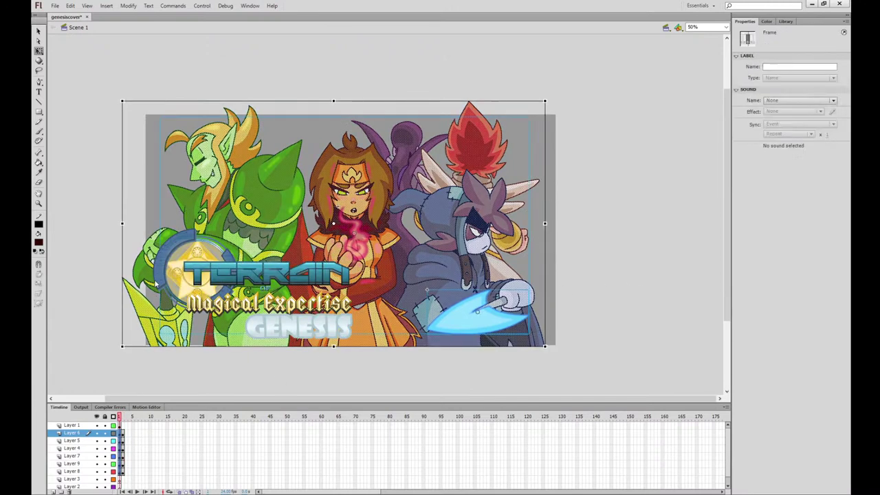
key(shift+F5)
click(613, 256)
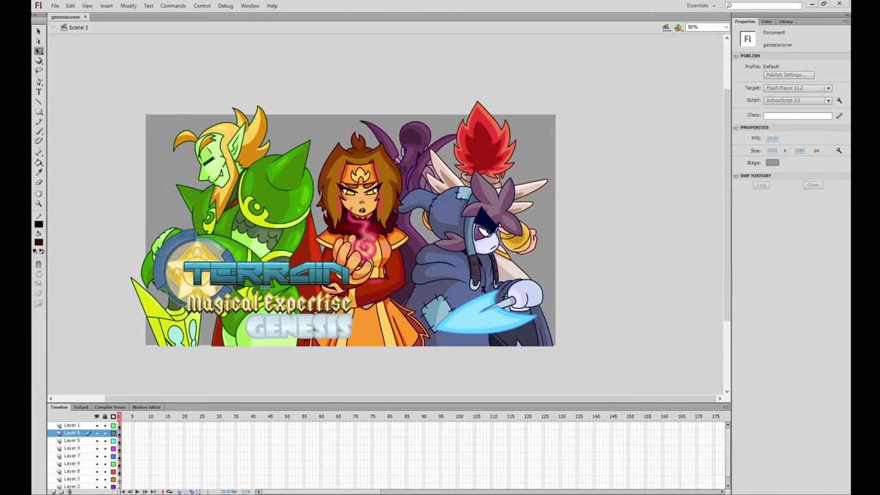
click(121, 426)
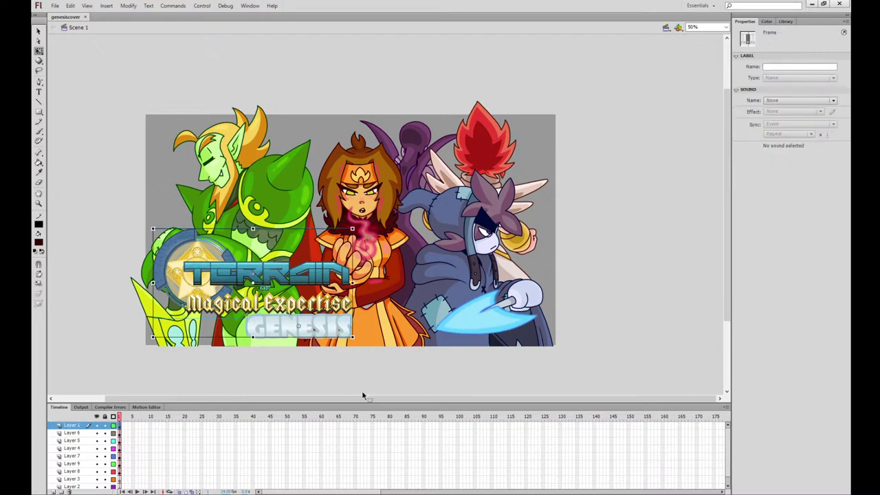
key(Delete)
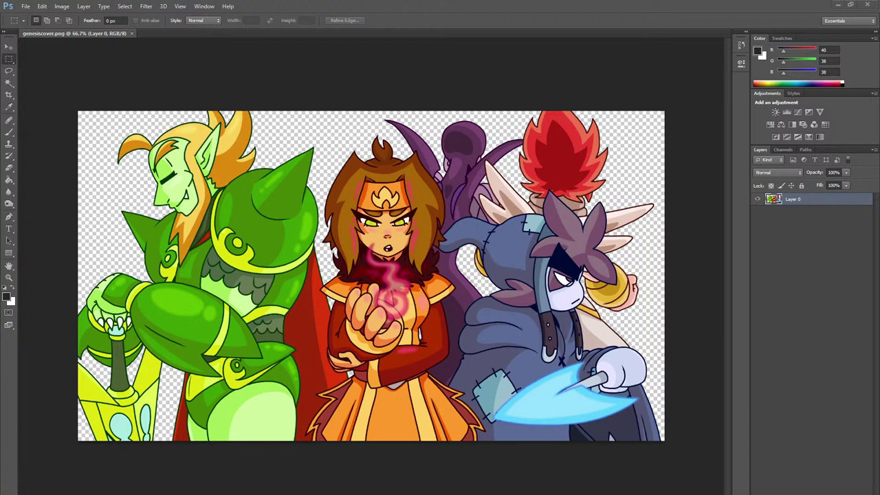
In Photoshop, paste the Flash screenshot into genesiscover.png and keep only its stage area on its own layer
key(ctrl+v)
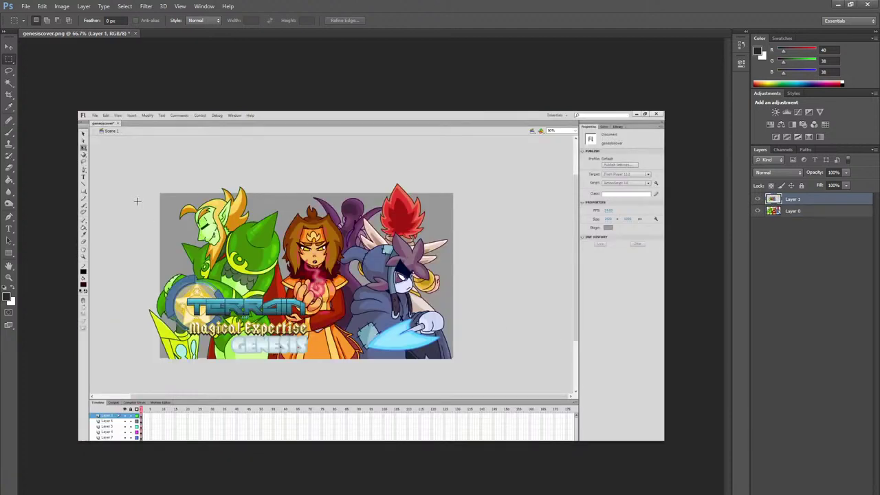
click(10, 83)
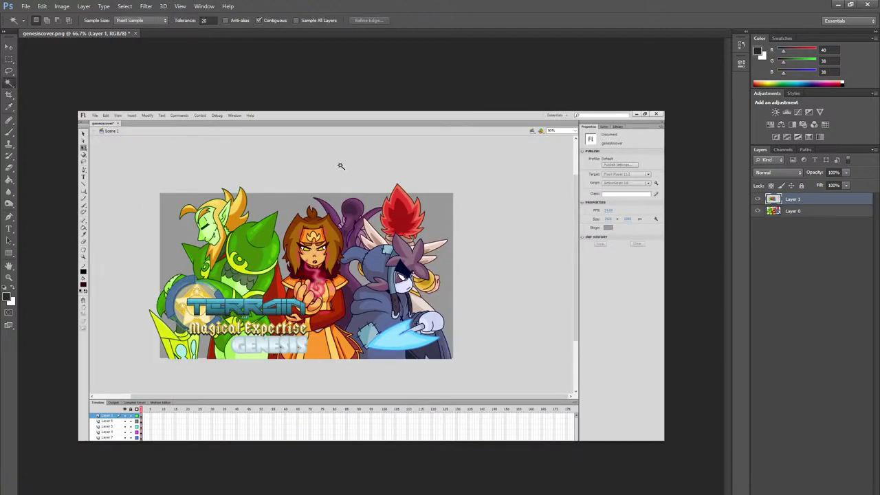
key(m)
drag(160, 192, 453, 358)
key(ctrl+j)
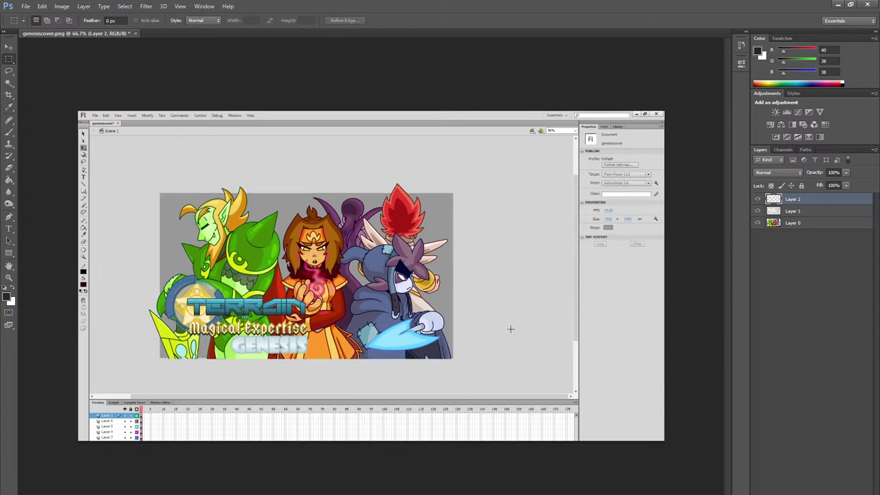
drag(804, 212, 868, 492)
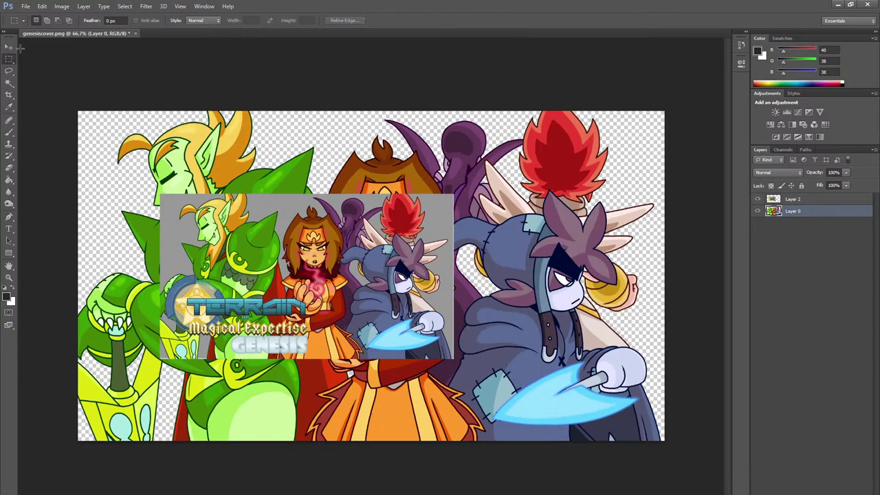
Move the stage screenshot on Layer 2 into the lower-left corner of the canvas
click(13, 46)
drag(382, 239, 306, 285)
click(803, 198)
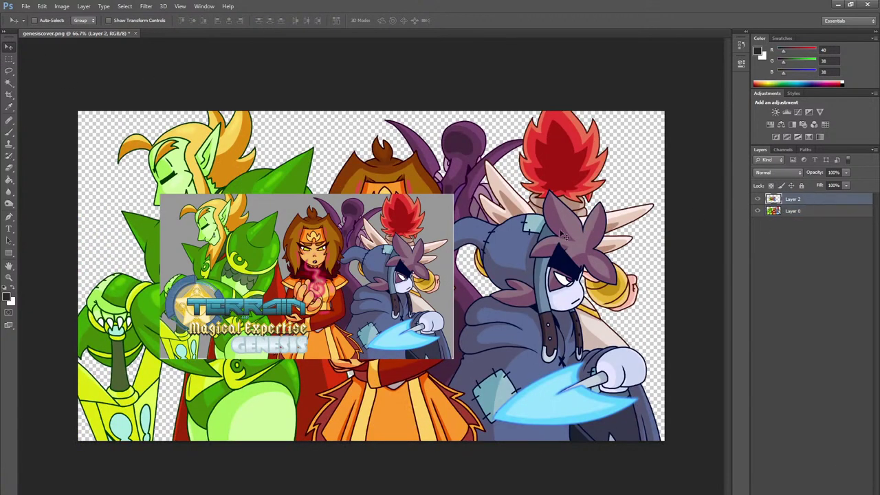
drag(442, 251, 360, 332)
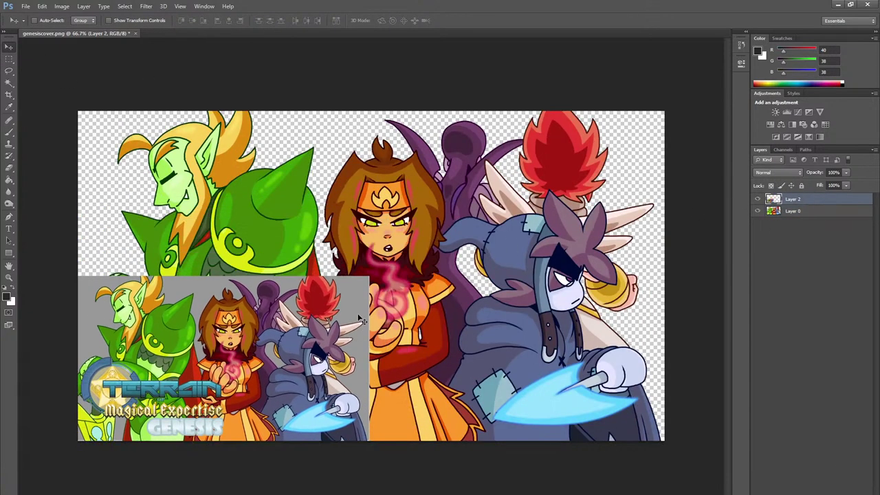
key(Down)
key(Down)
Enlarge Layer 2 to about 200.7% so it covers the whole canvas, and compare its alignment with Layer 0
key(ctrl+t)
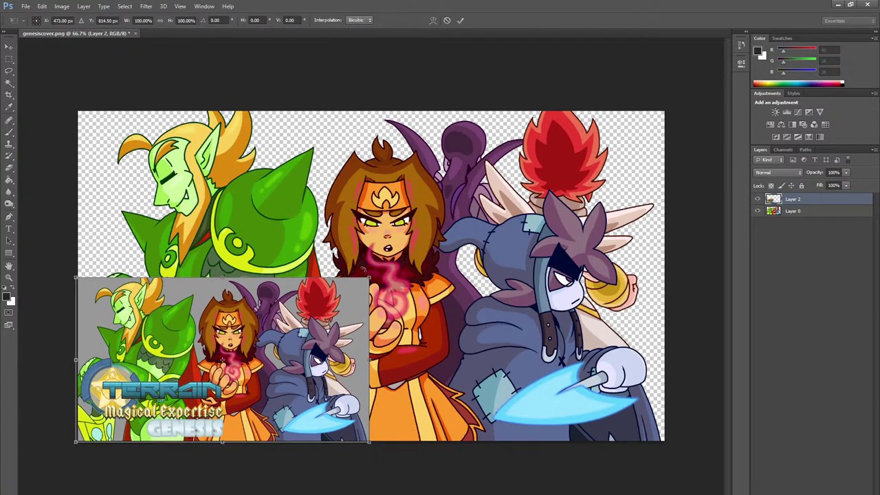
drag(369, 278, 664, 108)
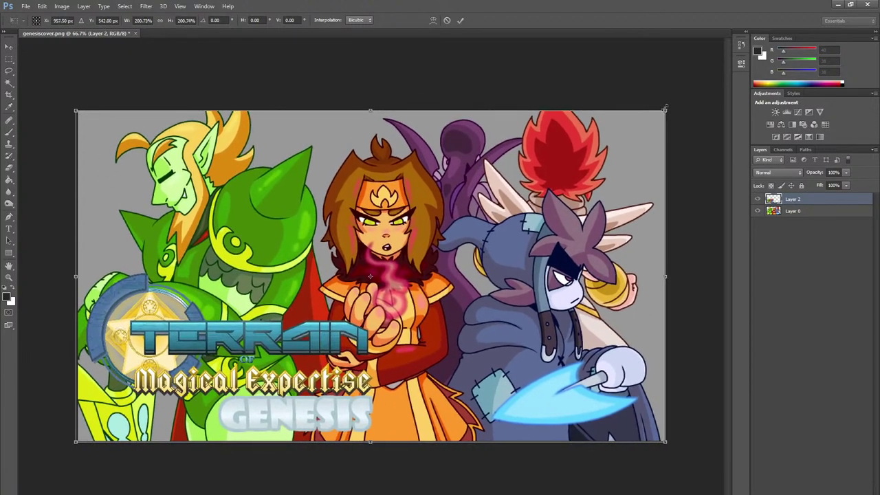
key(Return)
click(757, 199)
click(758, 199)
click(759, 199)
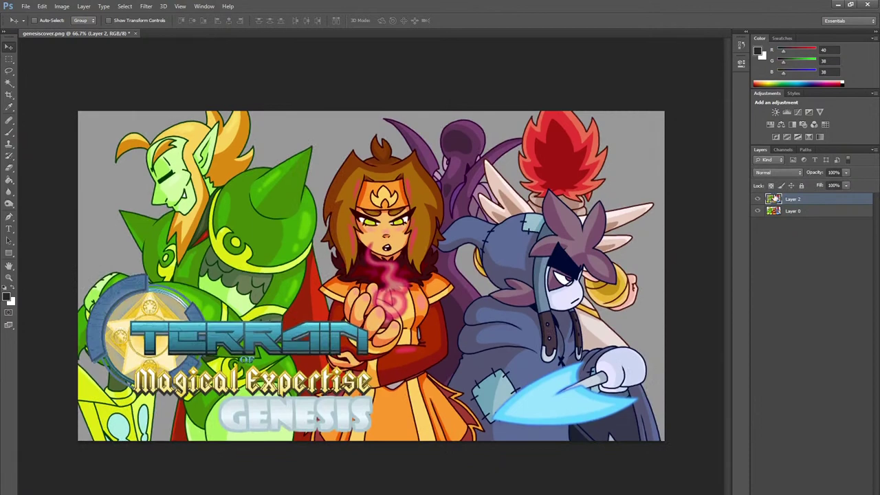
click(759, 198)
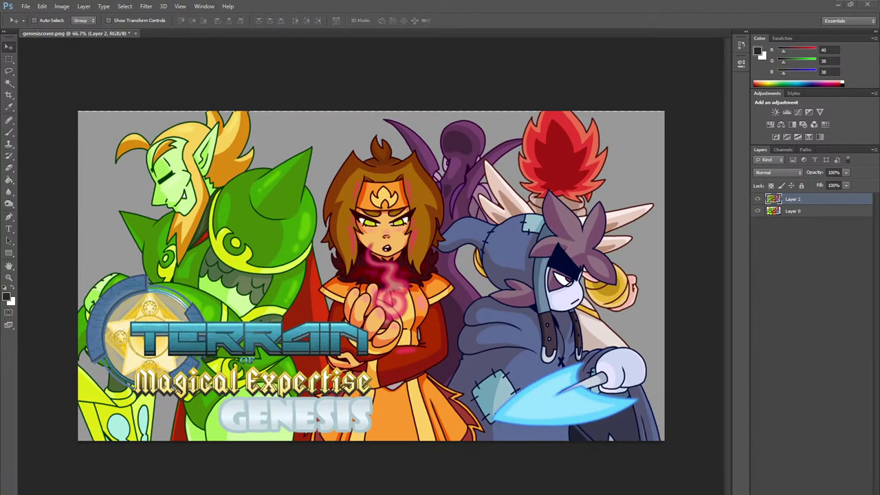
Scale the placed genesis-LOGO to about 56.5% and align it over the GENESIS lettering in the reference screenshot
drag(495, 278, 460, 370)
drag(629, 204, 364, 336)
drag(324, 405, 413, 382)
drag(455, 323, 462, 320)
drag(437, 356, 434, 359)
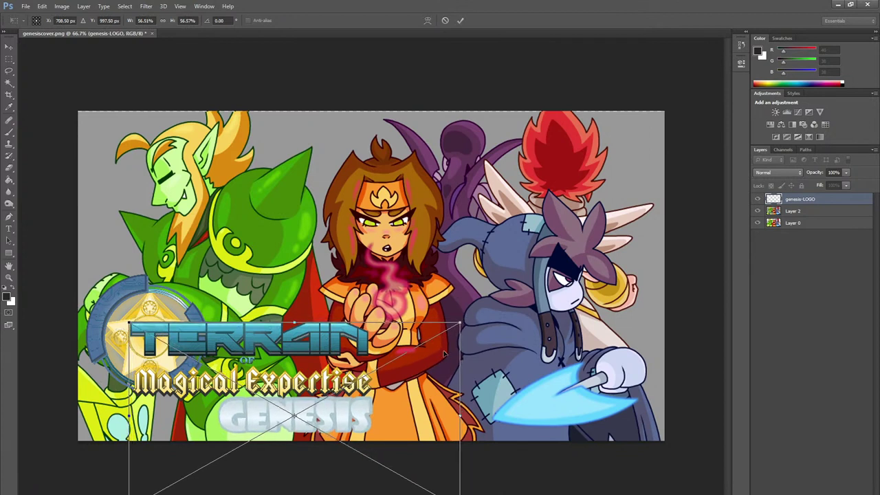
key(Return)
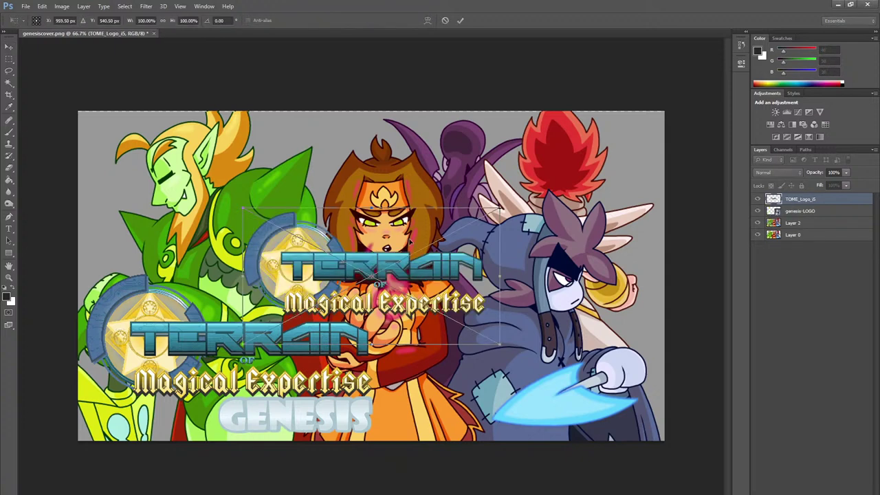
Try to fit the placed TOME_Logo_i5 logo over the title in the reference screenshot
drag(453, 273, 303, 350)
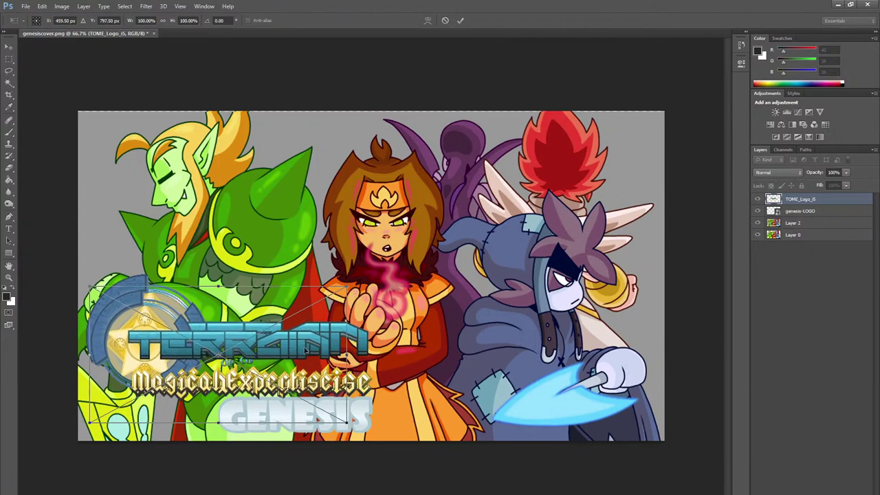
drag(347, 286, 374, 267)
key(Return)
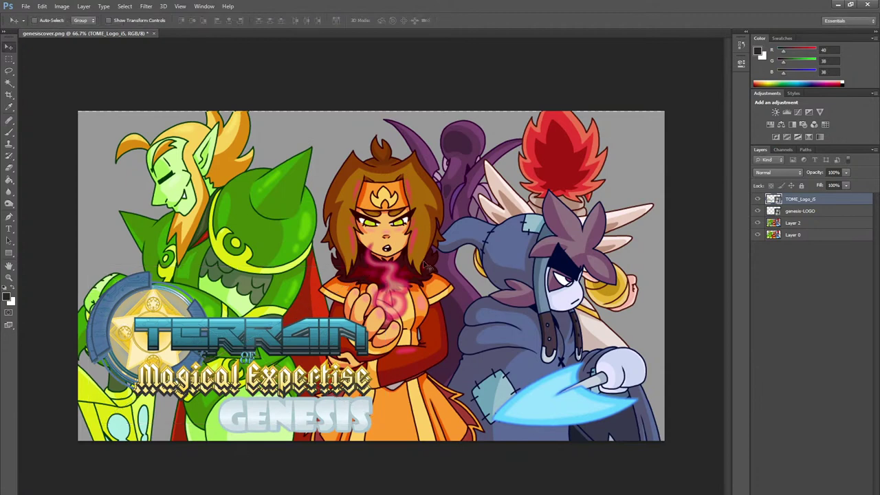
key(ctrl+e)
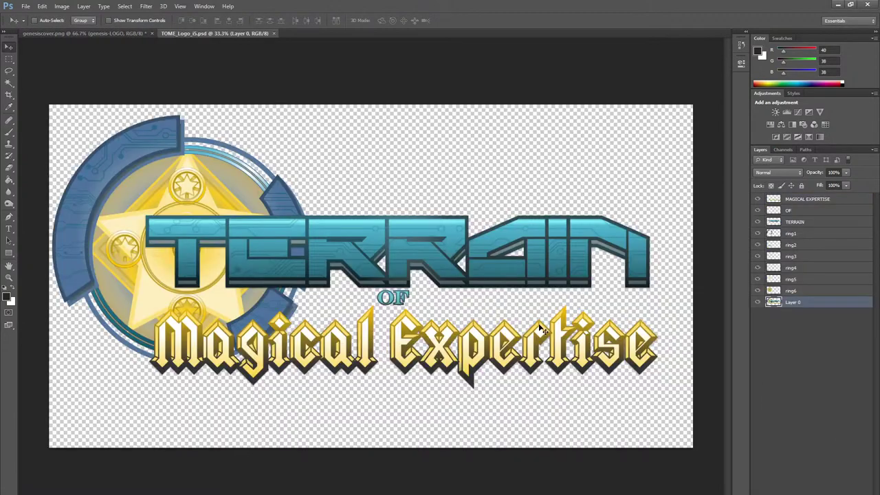
Merge all layers of TOME_Logo_i5.psd into one and bring the merged logo into genesiscover.png
shift+click(811, 200)
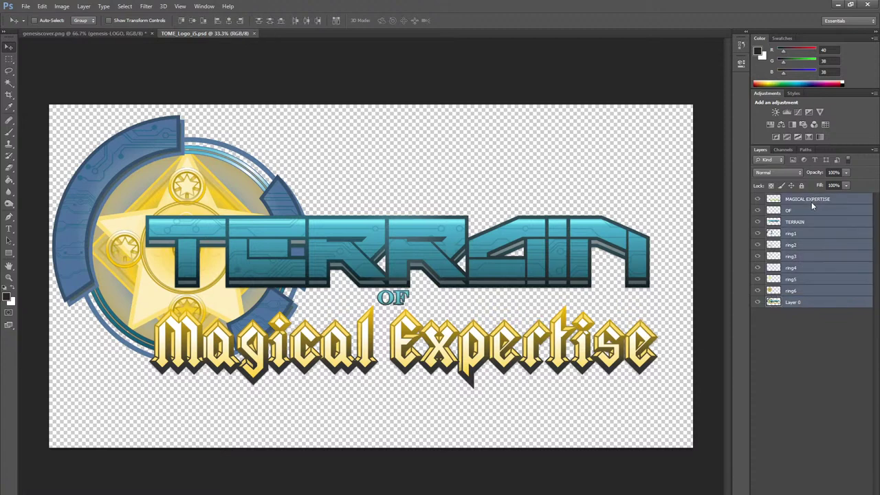
key(ctrl+e)
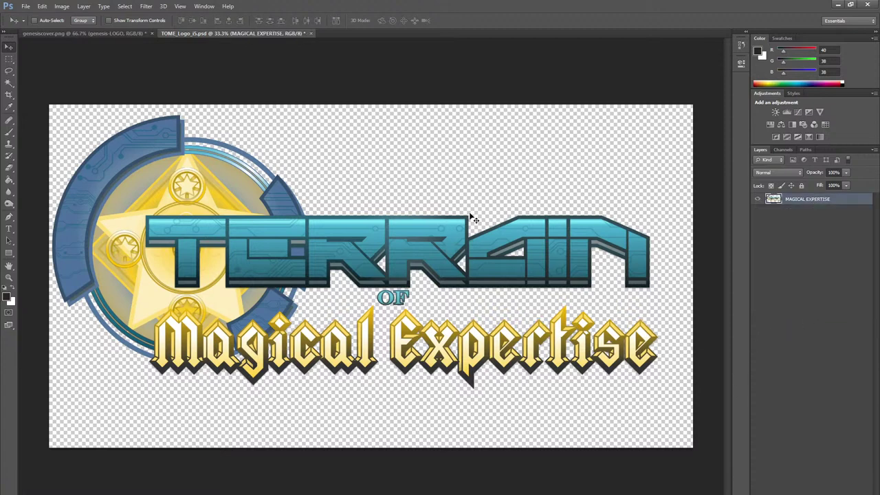
drag(205, 33, 121, 284)
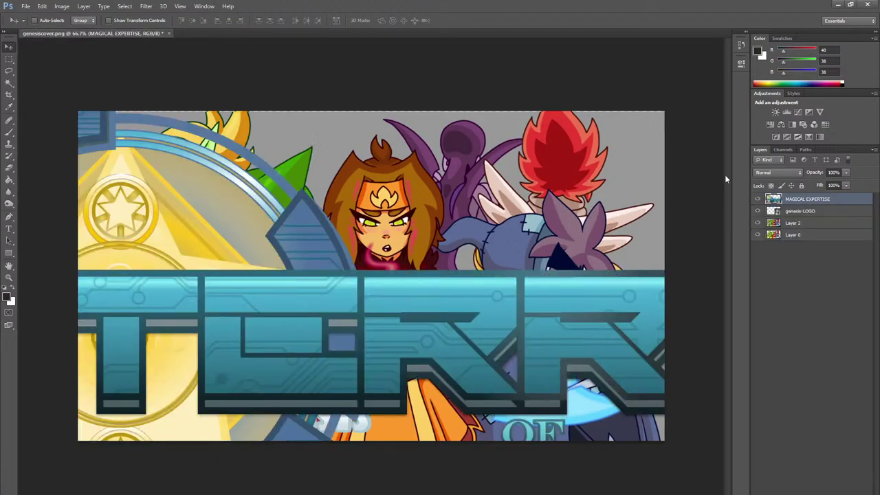
click(810, 57)
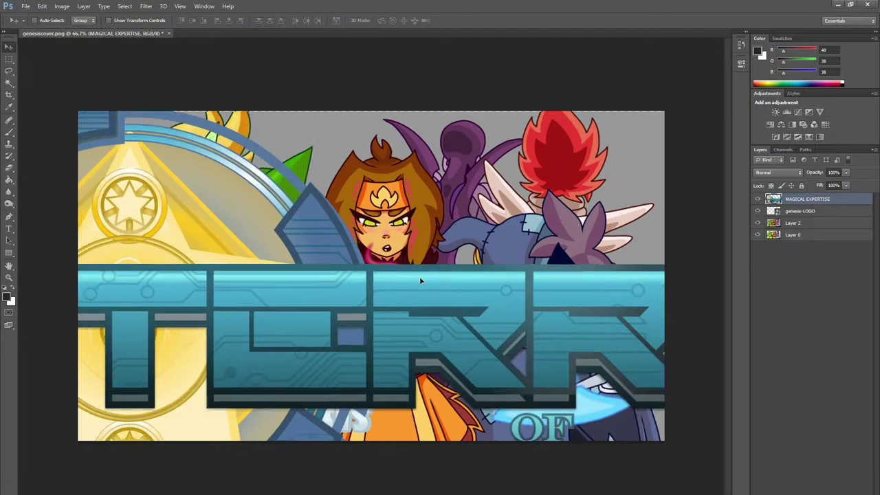
Scale the MAGICAL EXPERTISE logo layer down to about 23.85% and move it over the reference title
key(ctrl+t)
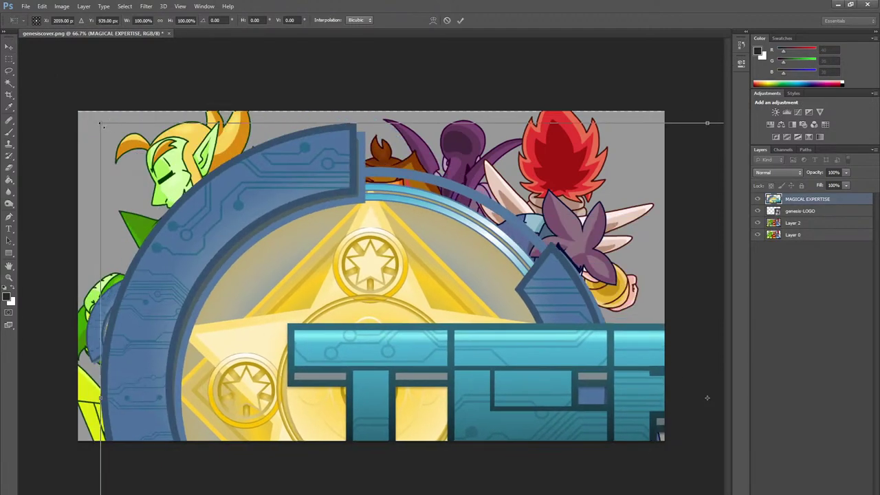
drag(100, 125, 550, 300)
drag(638, 365, 208, 258)
drag(506, 205, 374, 271)
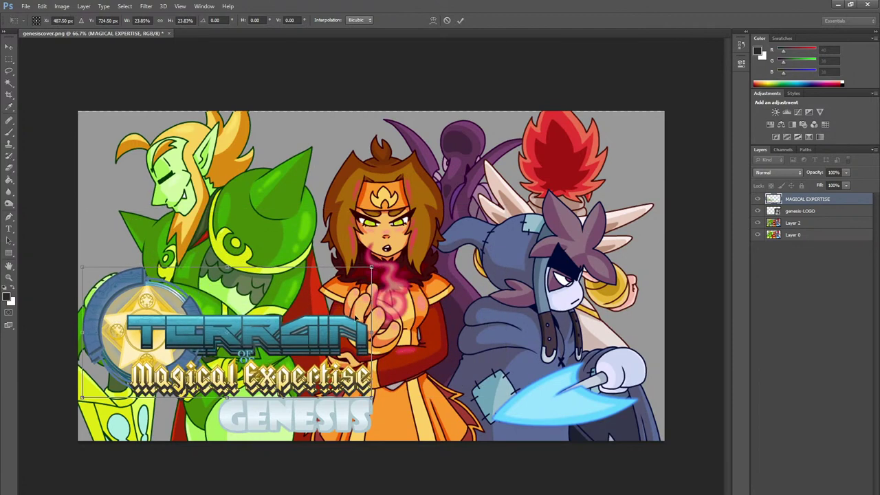
Nudge the MAGICAL EXPERTISE logo down and right, and reduce it to about 23.6% to match the reference title exactly
drag(355, 315, 359, 322)
key(Down)
key(Down)
key(Down)
key(Right)
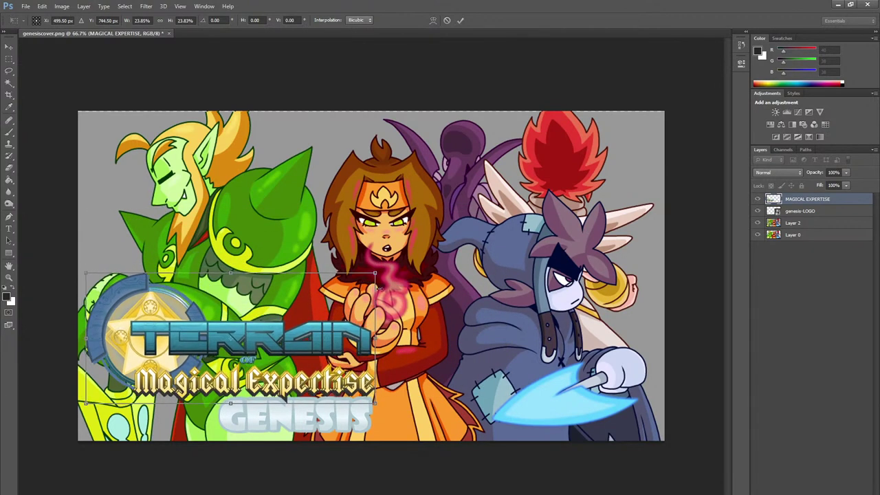
drag(374, 274, 372, 274)
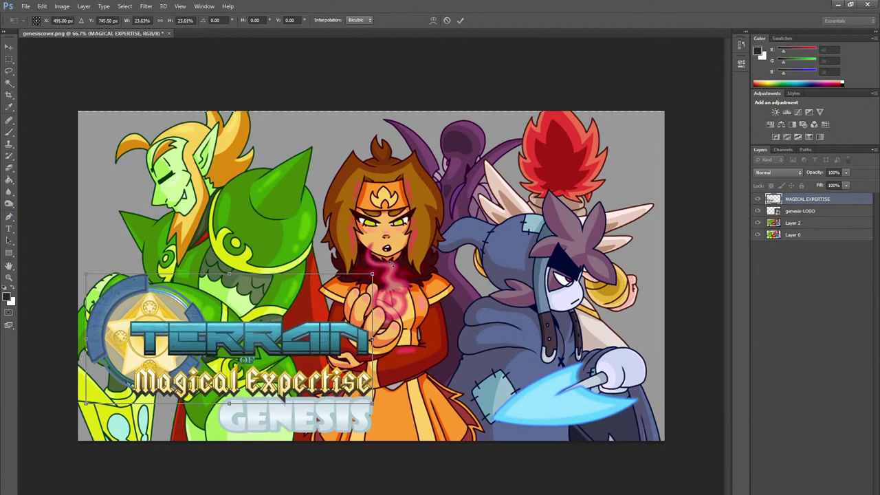
key(Return)
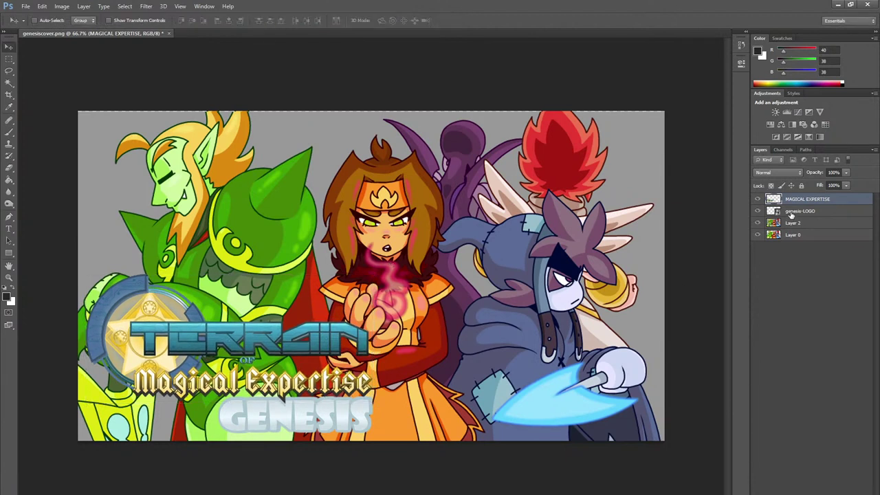
Delete the stage screenshot reference on Layer 2
click(811, 213)
click(813, 221)
key(Delete)
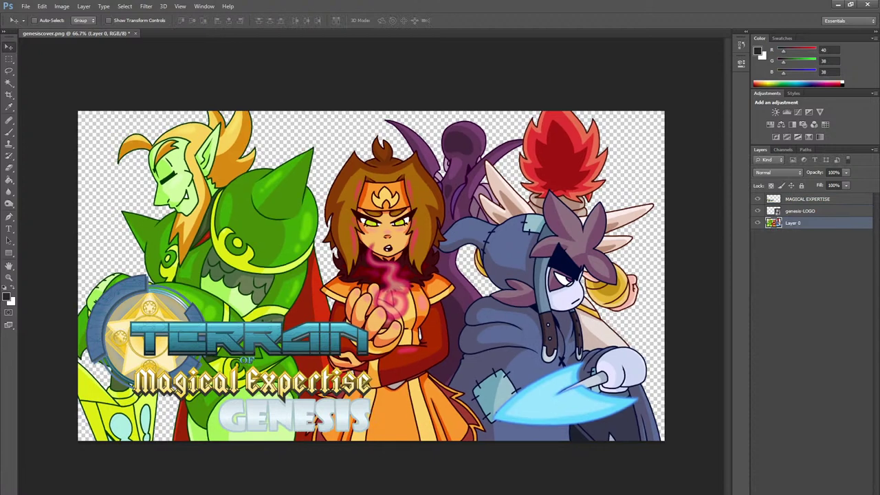
Nudge the genesis-LOGO layer slightly down so it clears the Magical Expertise lettering
click(814, 212)
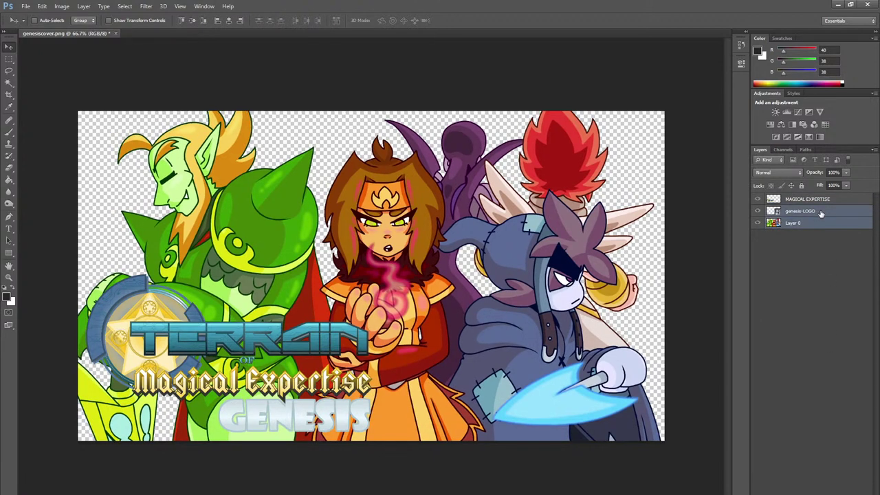
click(818, 199)
shift+click(818, 211)
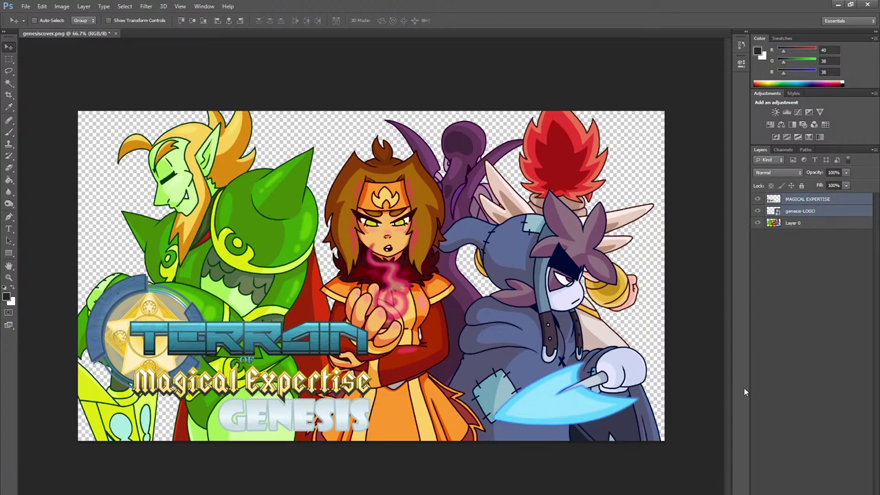
click(840, 218)
key(ctrl+plus)
key(ctrl+plus)
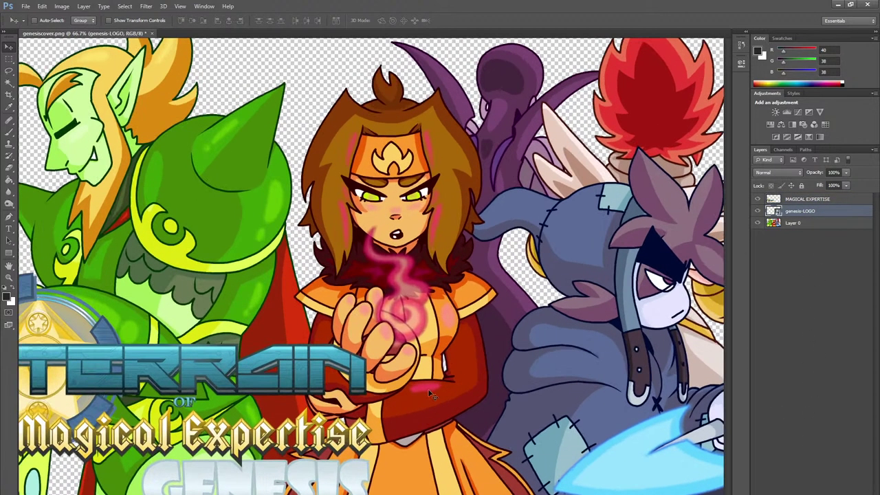
drag(382, 419, 565, 177)
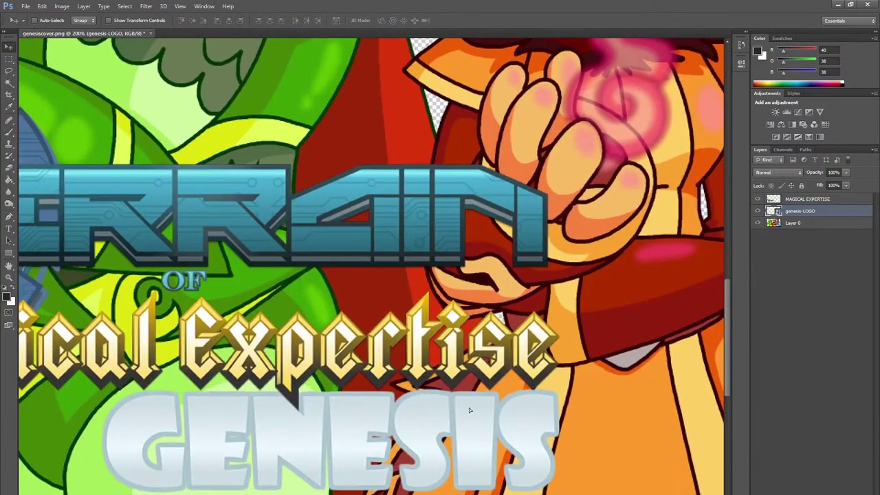
Merge the MAGICAL EXPERTISE and genesis-LOGO layers into a single logo layer
drag(797, 211, 811, 205)
click(812, 199)
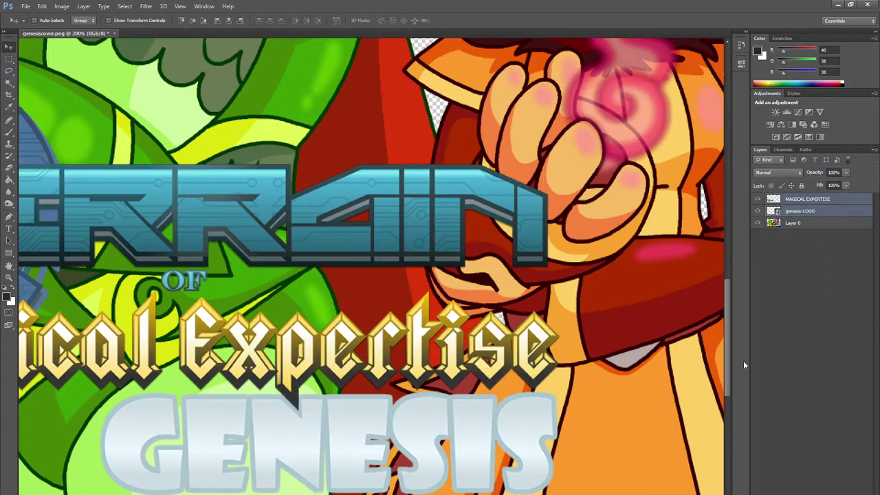
key(ctrl+e)
key(ctrl+minus)
key(ctrl+minus)
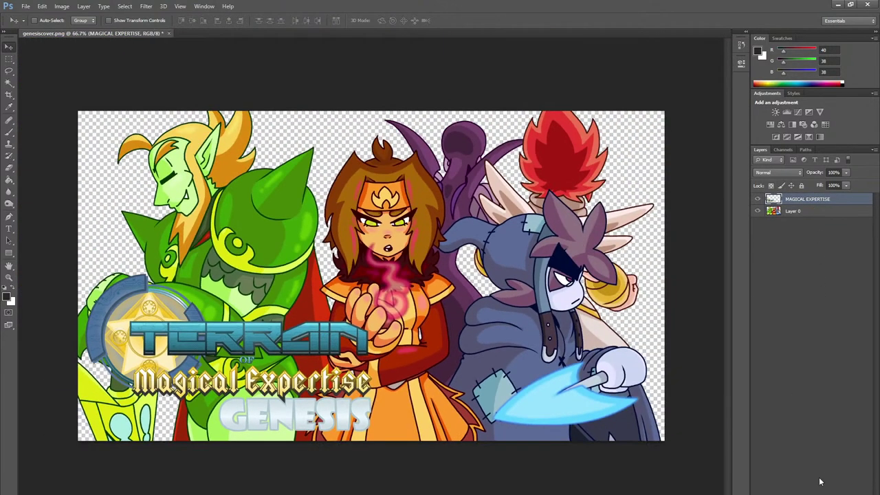
Add a Drop Shadow effect to the merged MAGICAL EXPERTISE logo layer
click(788, 292)
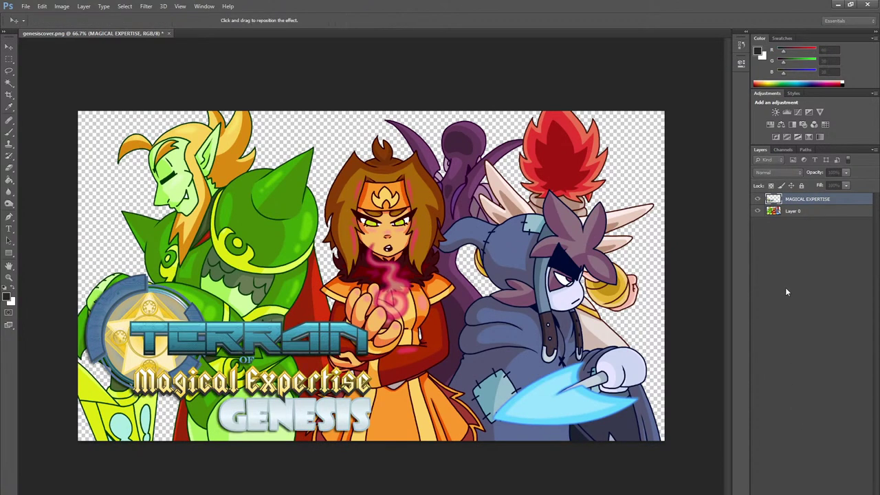
click(609, 202)
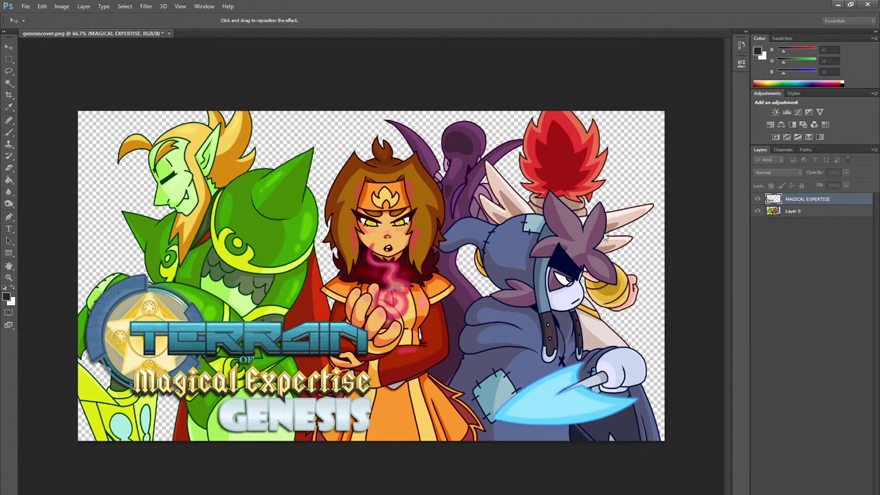
click(728, 166)
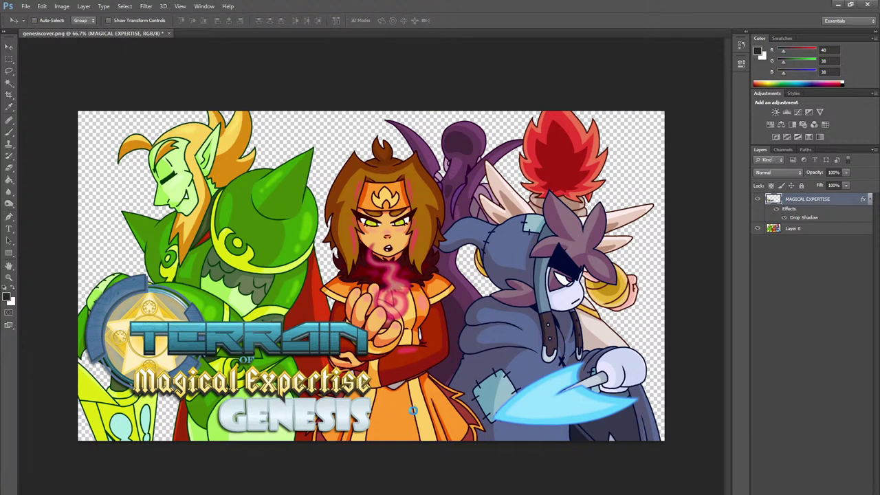
key(Return)
key(ctrl+z)
Bring the PURPLEBG.jpg background into genesiscover.png as a new layer and place it beneath the character layer, Layer 0
click(804, 227)
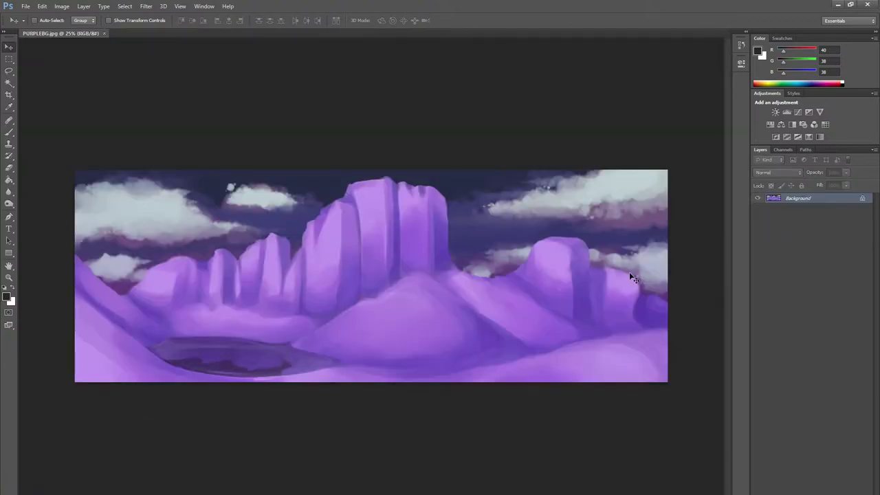
click(104, 33)
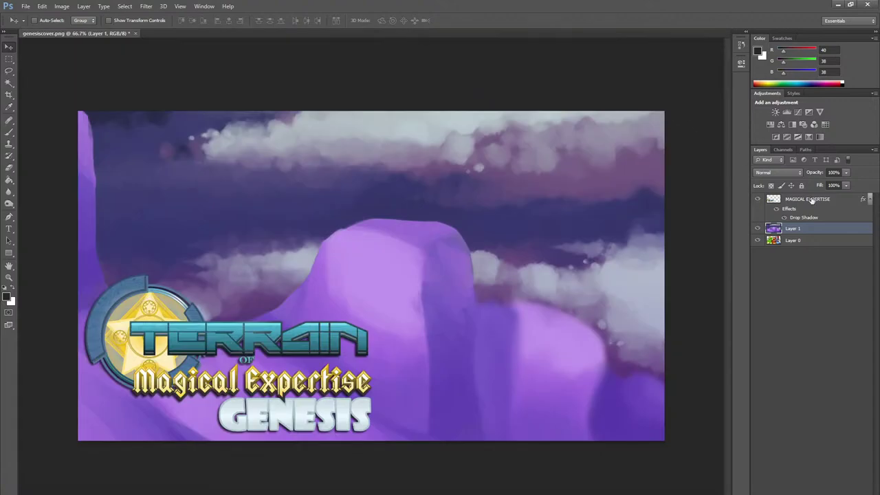
drag(821, 231, 791, 248)
Scale the purple background on Layer 1 down to about 61.5% and position it to cover the canvas behind the characters
drag(419, 299, 643, 250)
key(ctrl+minus)
key(ctrl+minus)
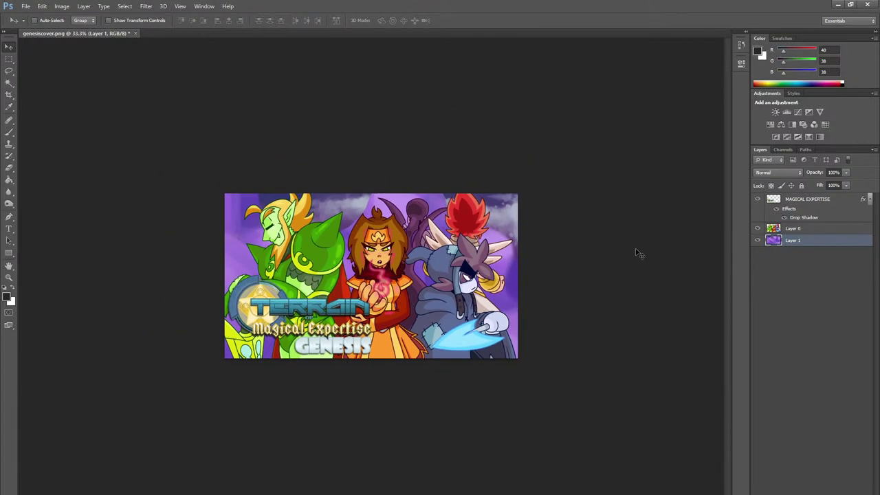
key(ctrl+t)
drag(544, 246, 515, 234)
drag(523, 80, 619, 249)
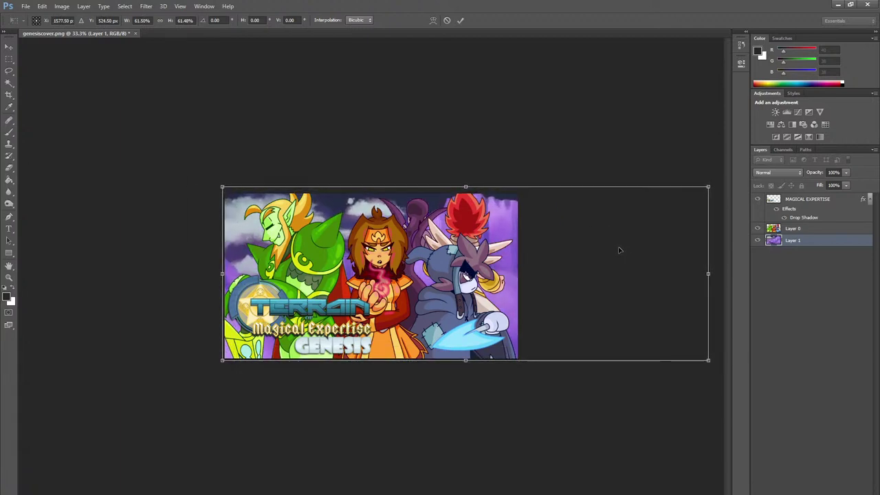
key(Return)
key(ctrl+plus)
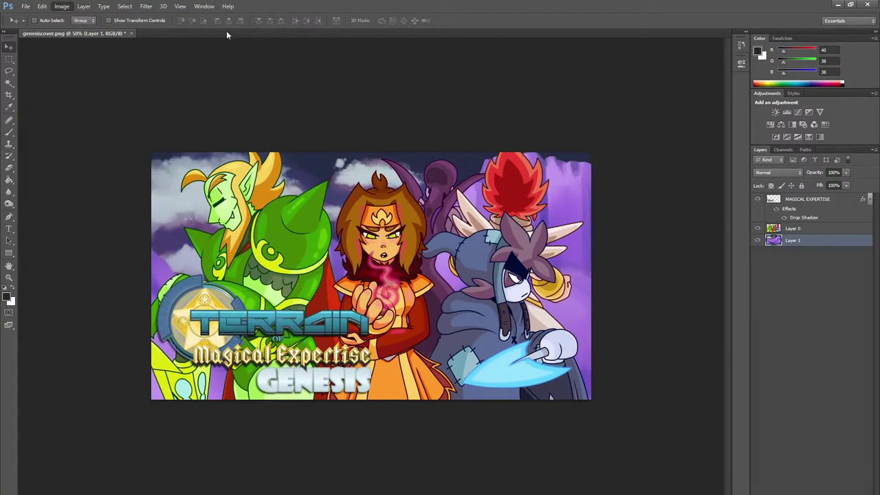
Reduce the saturation and brightness of the purple background on Layer 1
key(i)
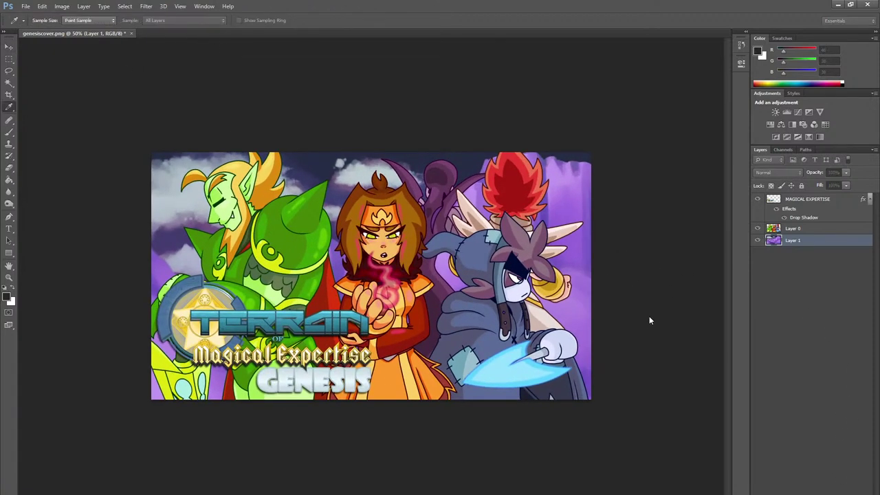
drag(650, 317, 625, 324)
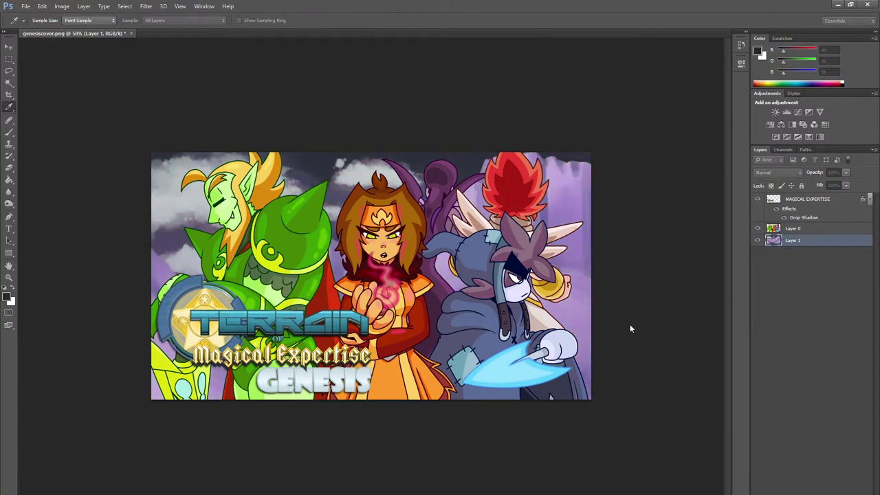
drag(648, 338, 633, 338)
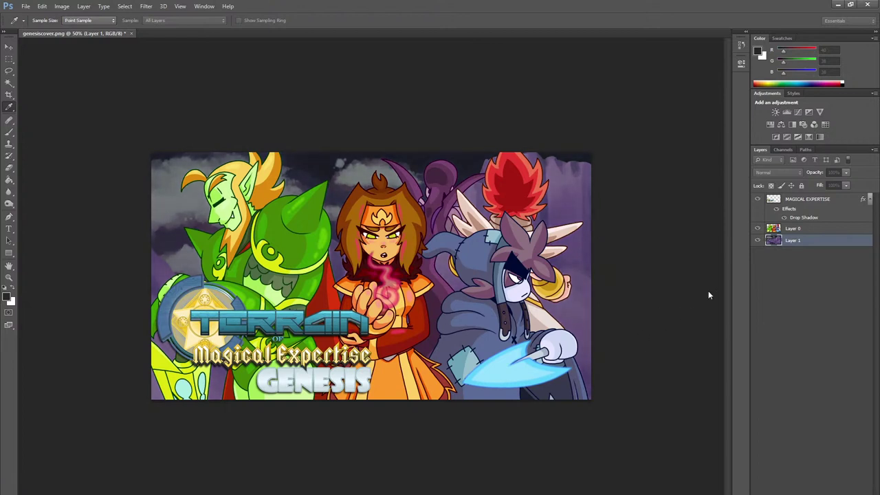
key(v)
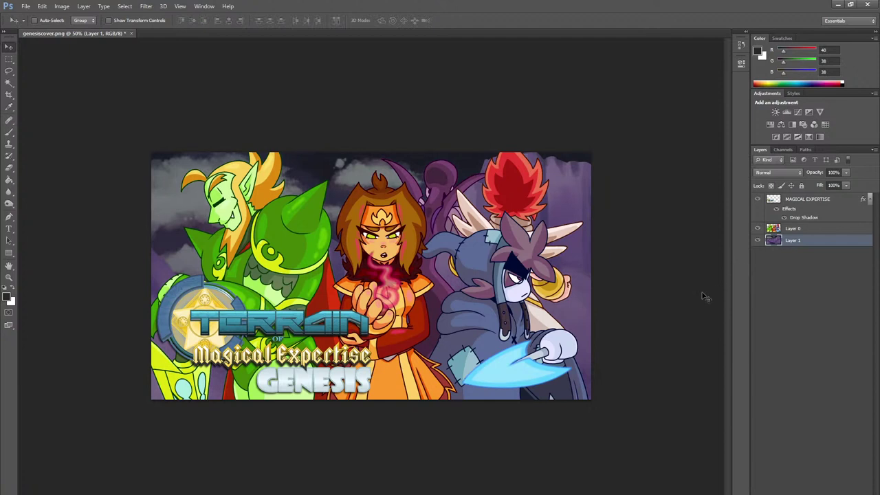
Add a white Outer Glow effect around the characters on Layer 0
click(800, 229)
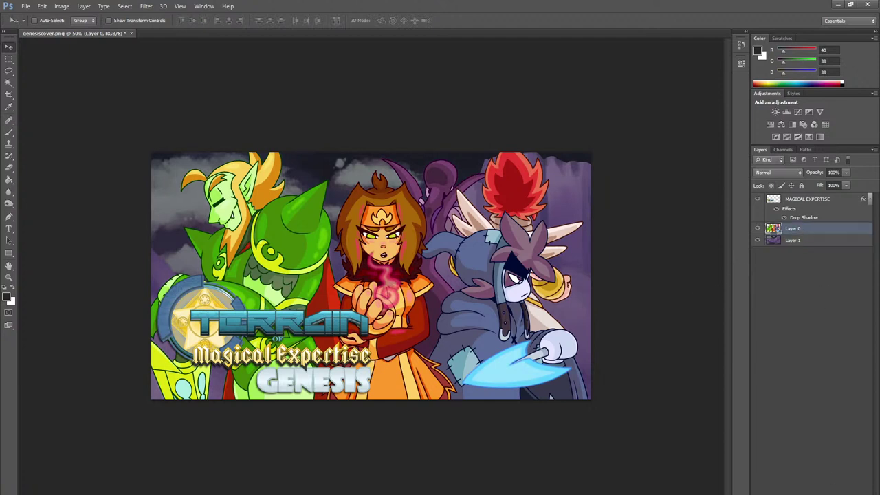
key(h)
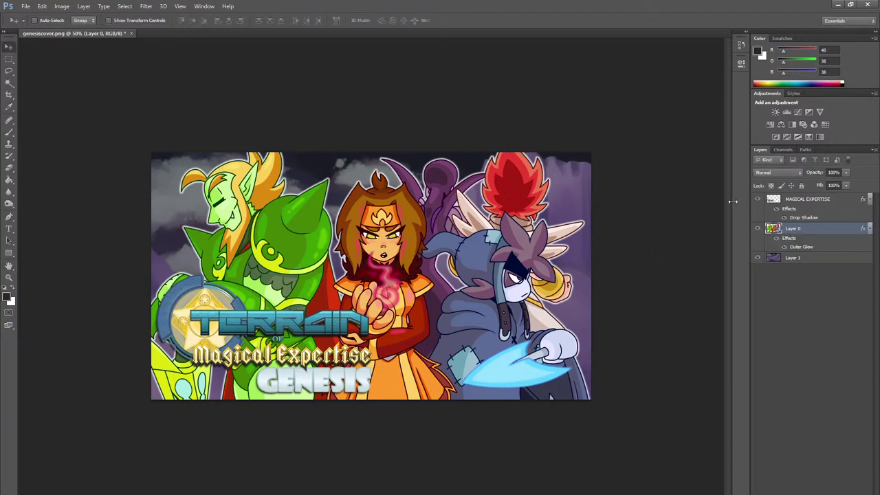
key(ctrl+plus)
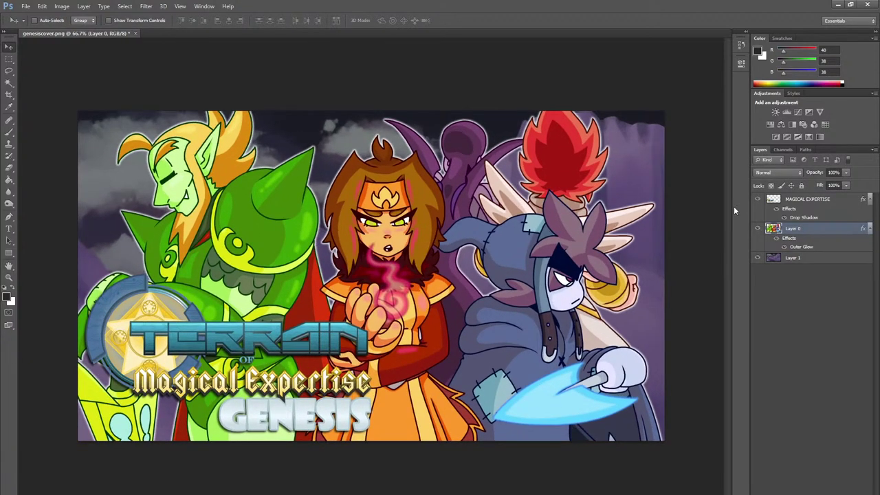
Select the MAGICAL EXPERTISE logo layer and save the layered document as genesiscover.psd
click(814, 257)
click(808, 201)
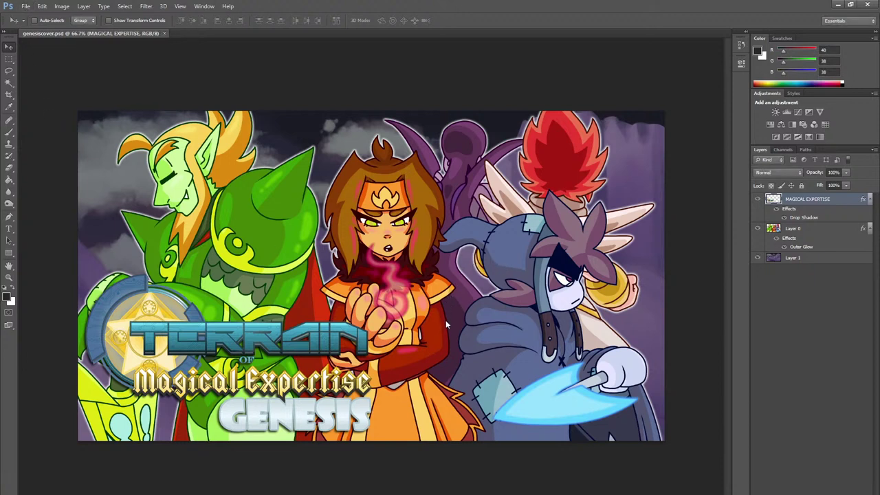
key(h)
key(ctrl+shift+e)
key(v)
key(ctrl+z)
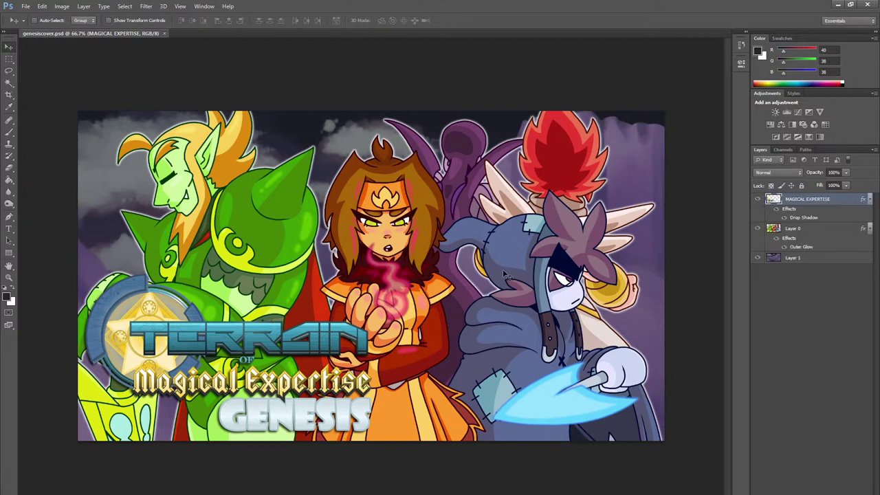